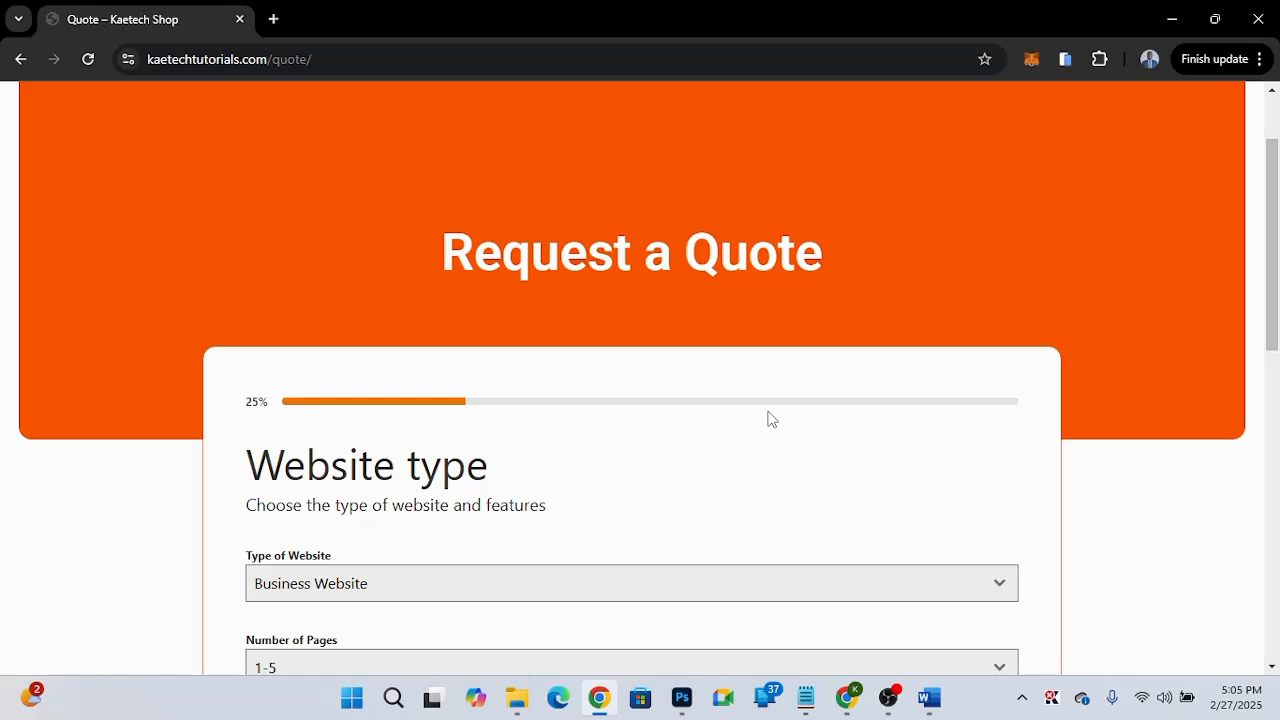
Look over the quote form's first page, from the website type and page count fields to the features and notes.
{"action": "scroll", "coordinate": [769, 418], "scroll_direction": "down", "scroll_amount": 3}
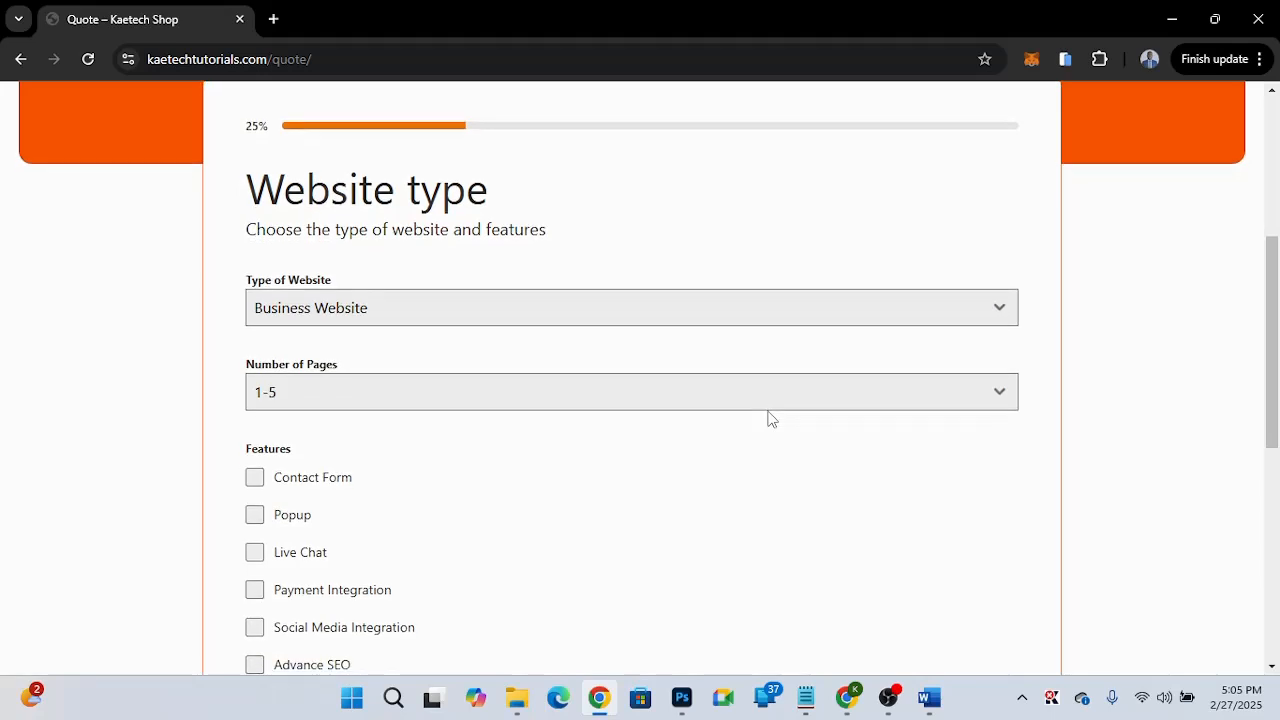
{"action": "scroll", "coordinate": [543, 556], "scroll_direction": "down", "scroll_amount": 3}
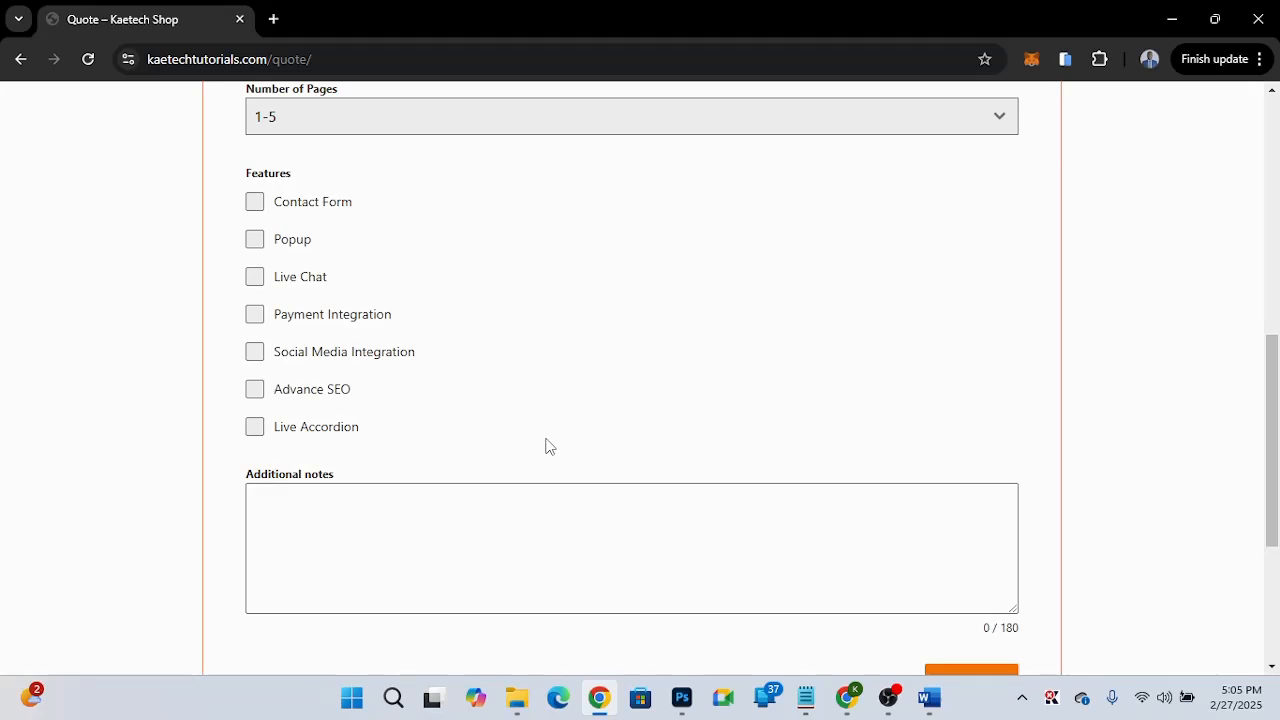
{"action": "scroll", "coordinate": [545, 446], "scroll_direction": "up", "scroll_amount": 4}
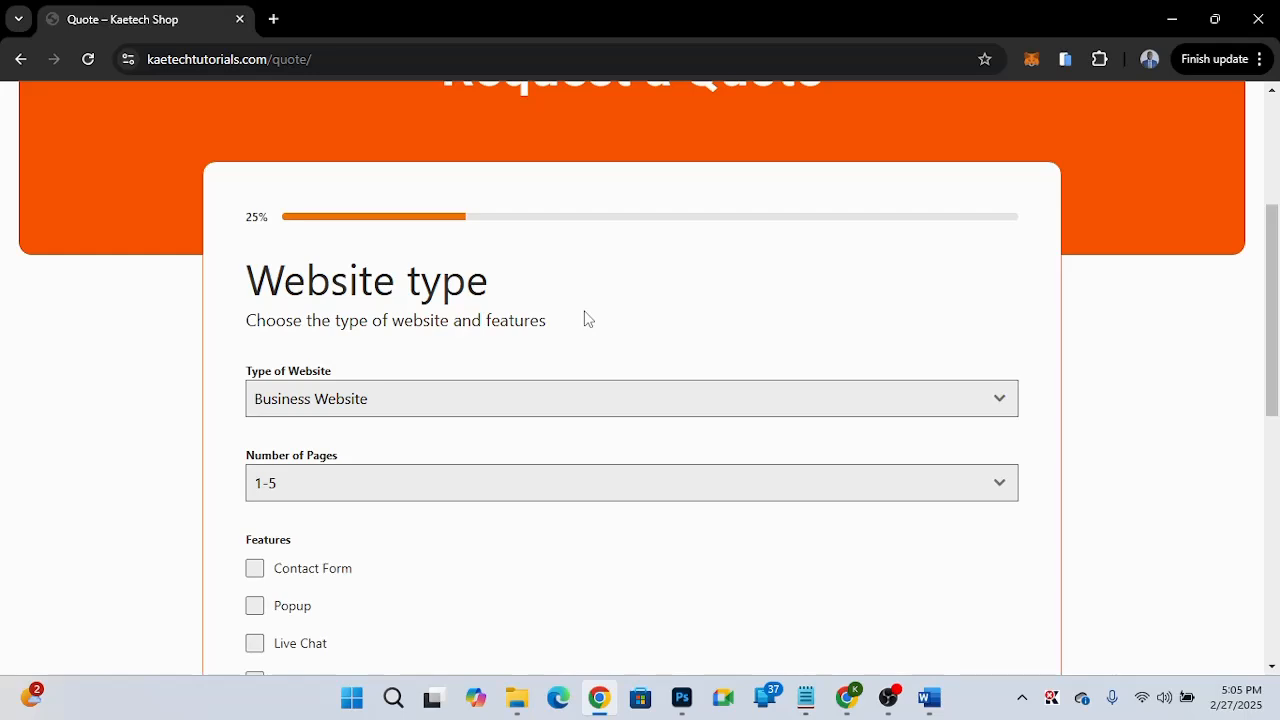
{"action": "scroll", "coordinate": [586, 318], "scroll_direction": "down", "scroll_amount": 1}
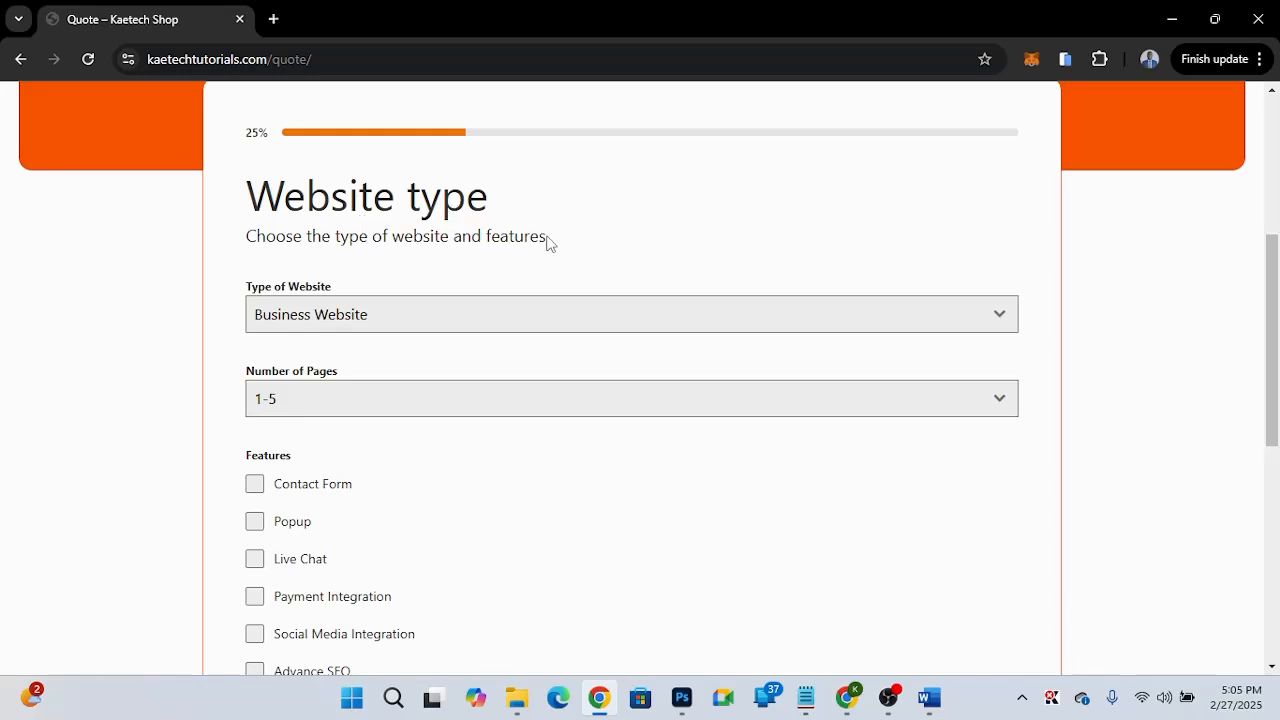
{"action": "scroll", "coordinate": [548, 241], "scroll_direction": "up", "scroll_amount": 4}
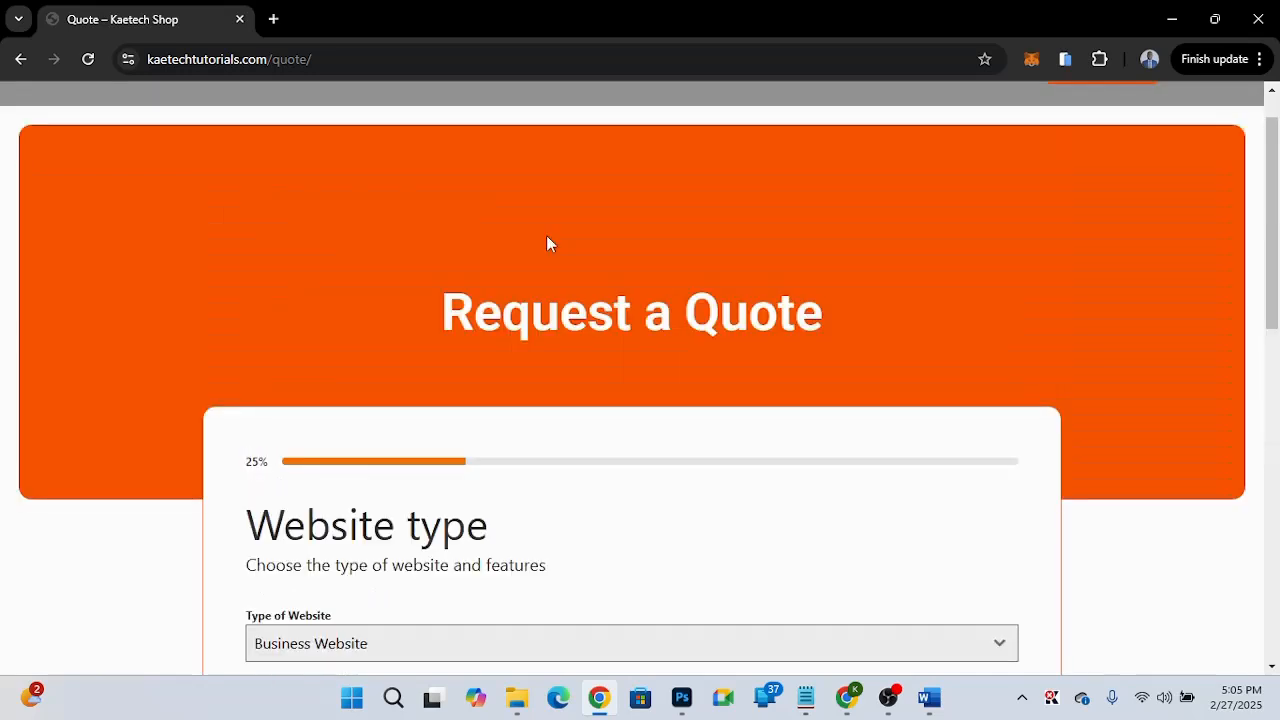
{"action": "scroll", "coordinate": [548, 241], "scroll_direction": "down", "scroll_amount": 2}
{"action": "scroll", "coordinate": [548, 241], "scroll_direction": "down", "scroll_amount": 1}
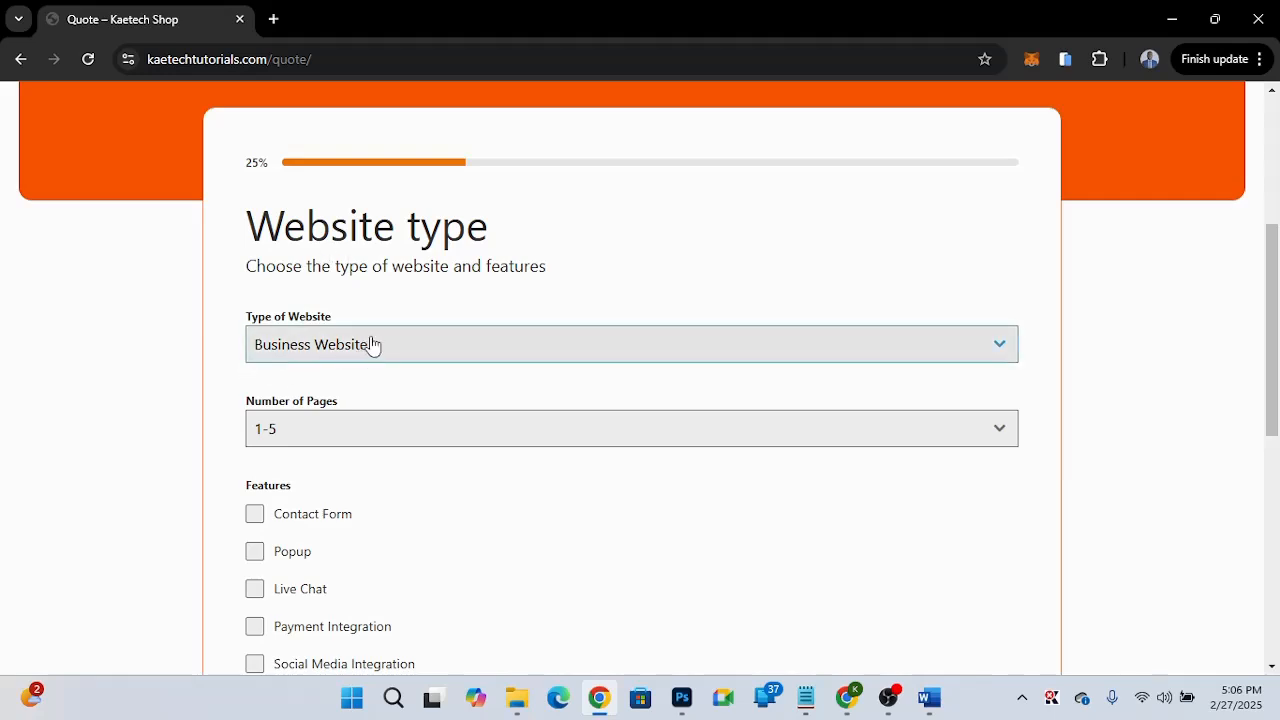
Set the type of website to E-commerce Website and the number of pages to 6-10.
{"action": "left_click", "coordinate": [400, 350]}
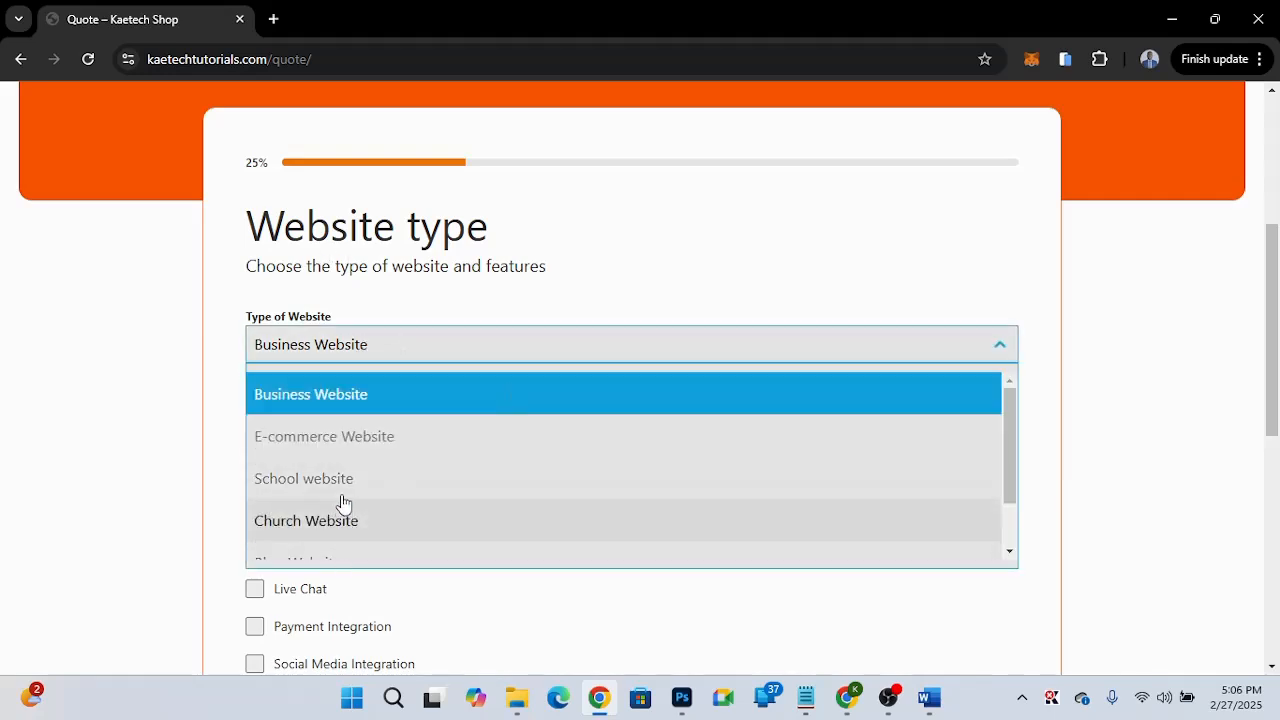
{"action": "scroll", "coordinate": [348, 482], "scroll_direction": "down", "scroll_amount": 1}
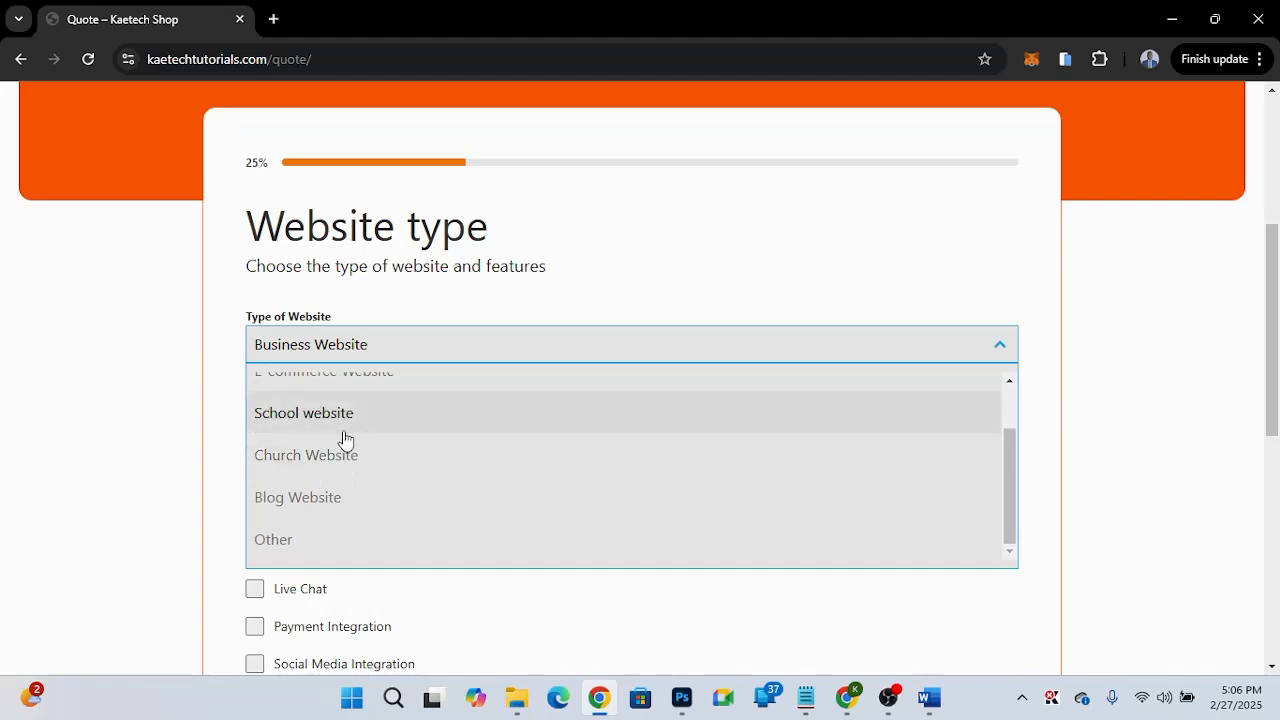
{"action": "scroll", "coordinate": [333, 427], "scroll_direction": "up", "scroll_amount": 2}
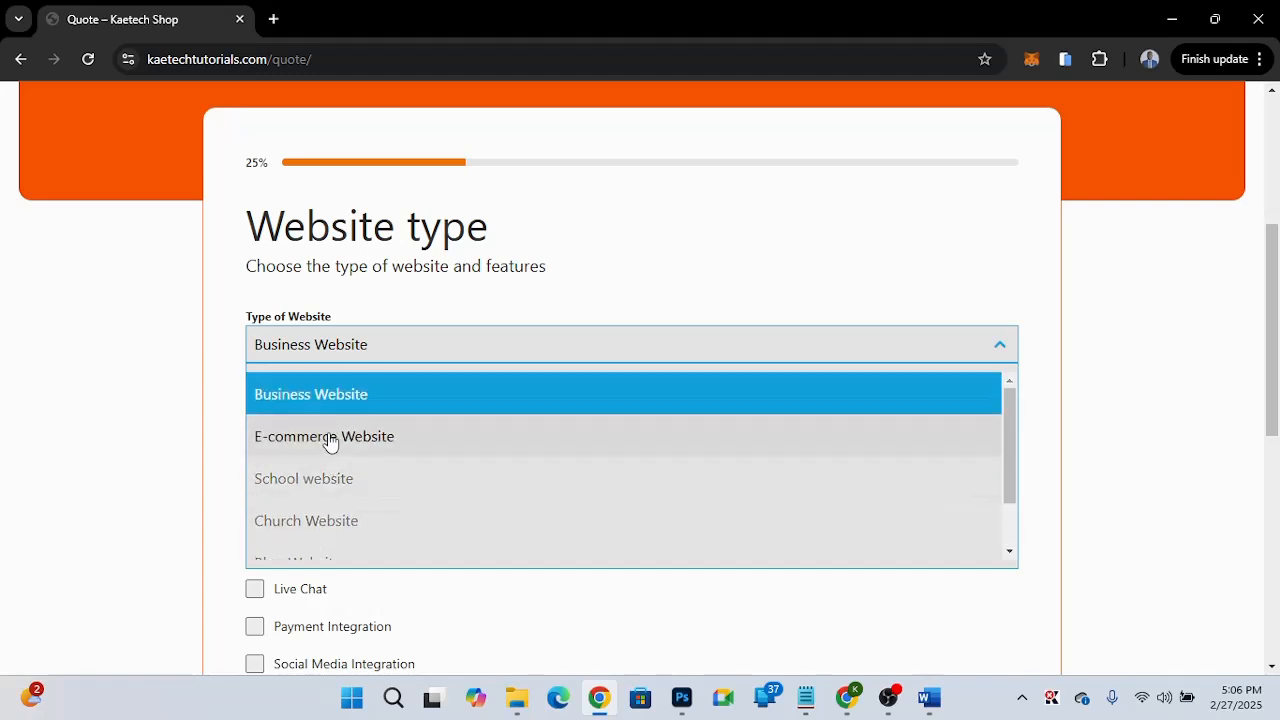
{"action": "left_click", "coordinate": [331, 437]}
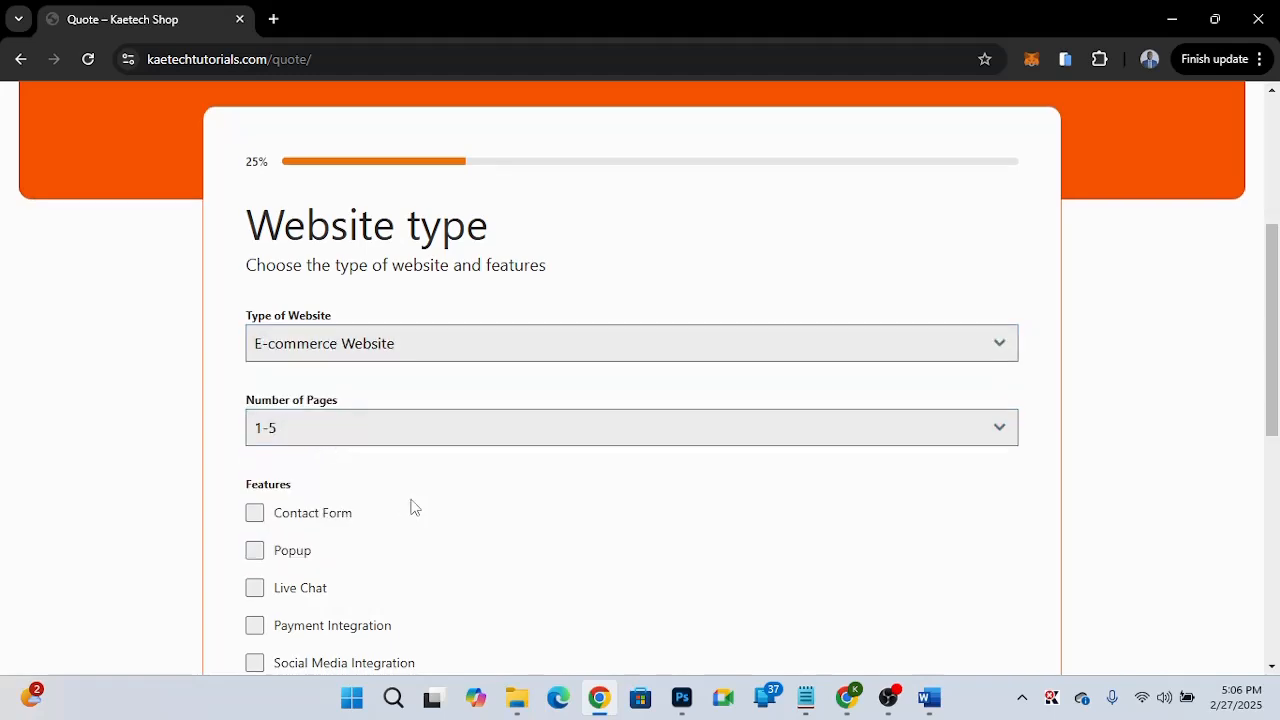
{"action": "scroll", "coordinate": [409, 506], "scroll_direction": "down", "scroll_amount": 2}
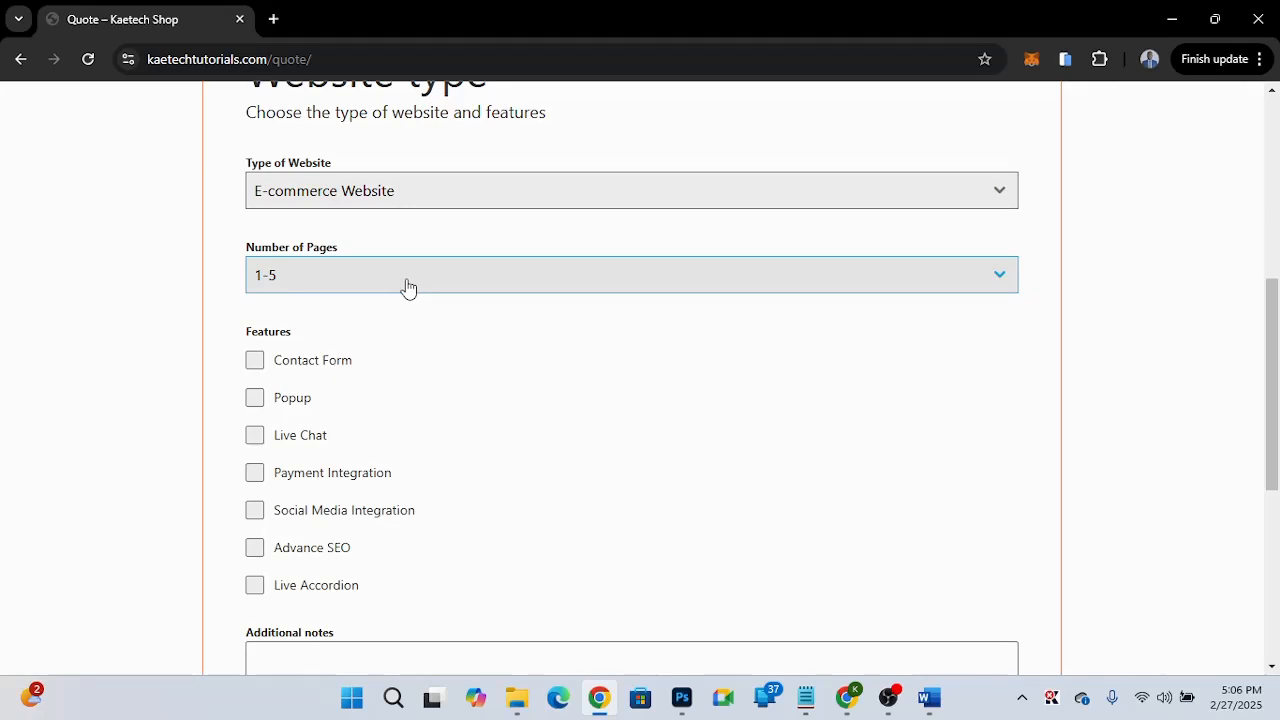
{"action": "left_click", "coordinate": [407, 288]}
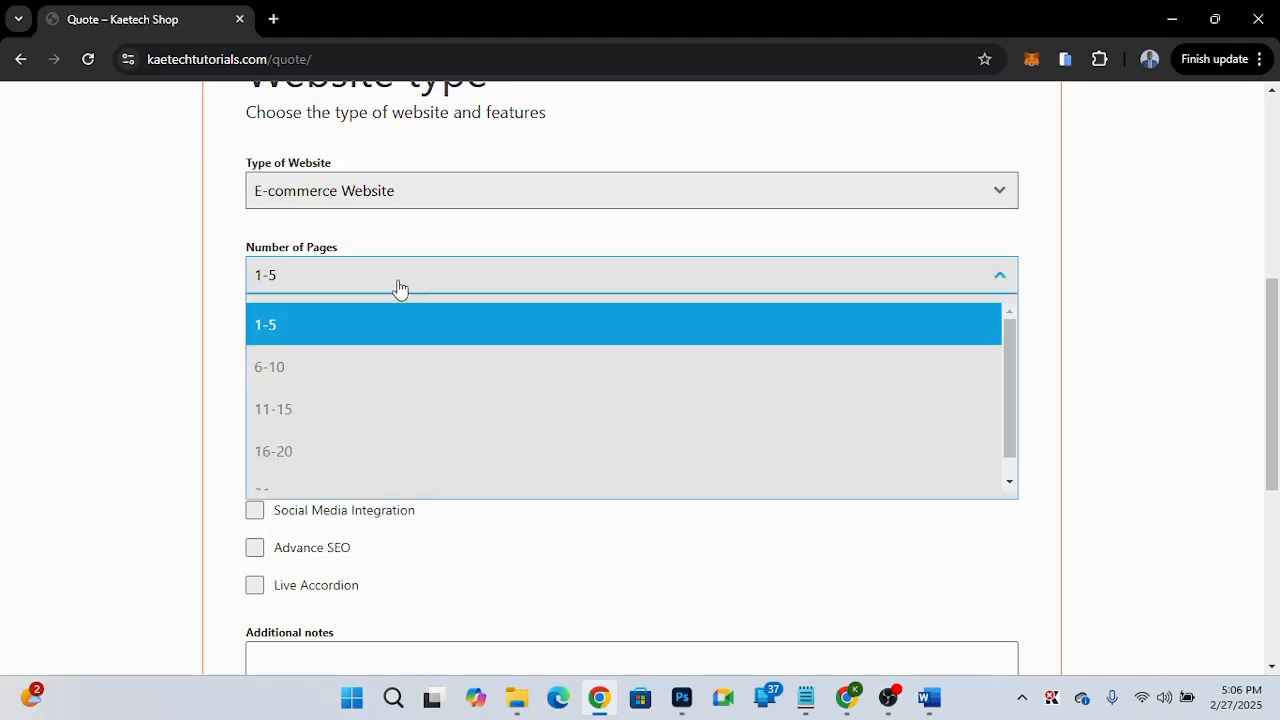
{"action": "left_click", "coordinate": [287, 370]}
Select the features Contact Form, Popup, Live Chat, Payment Integration, Social Media Integration and Live Accordion, and continue to the following form page.
{"action": "scroll", "coordinate": [512, 418], "scroll_direction": "down", "scroll_amount": 2}
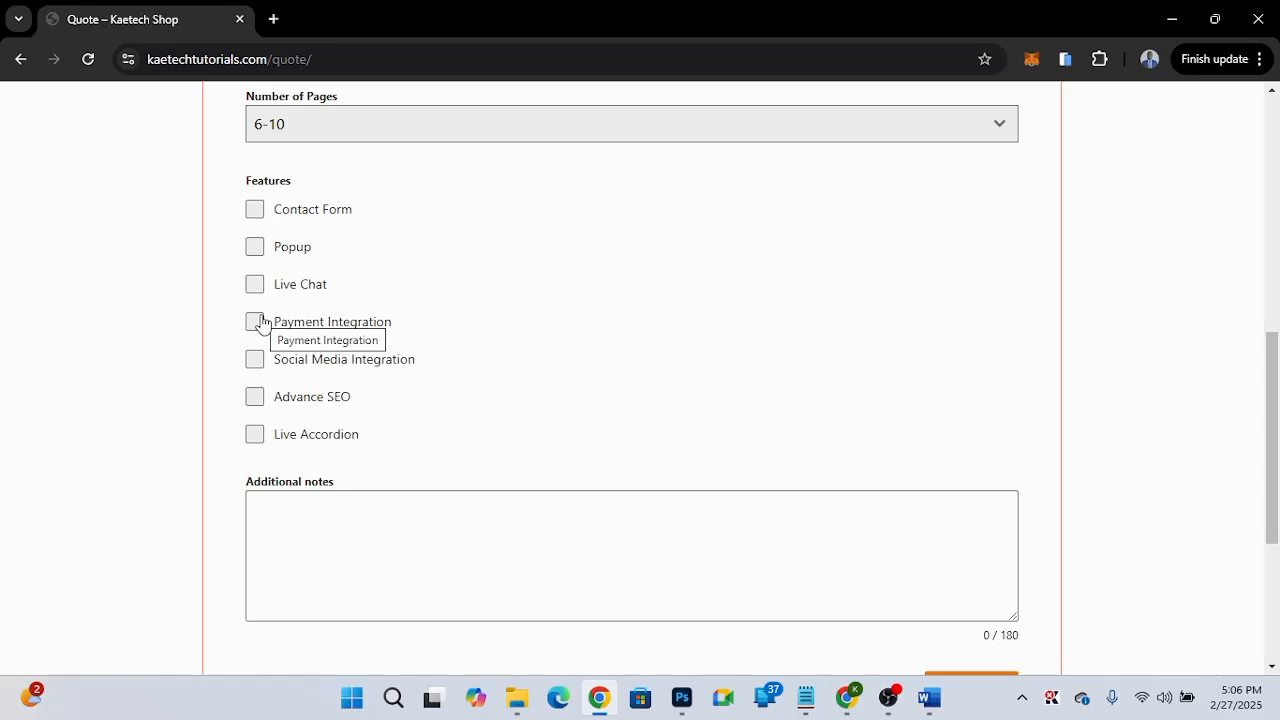
{"action": "left_click", "coordinate": [255, 213]}
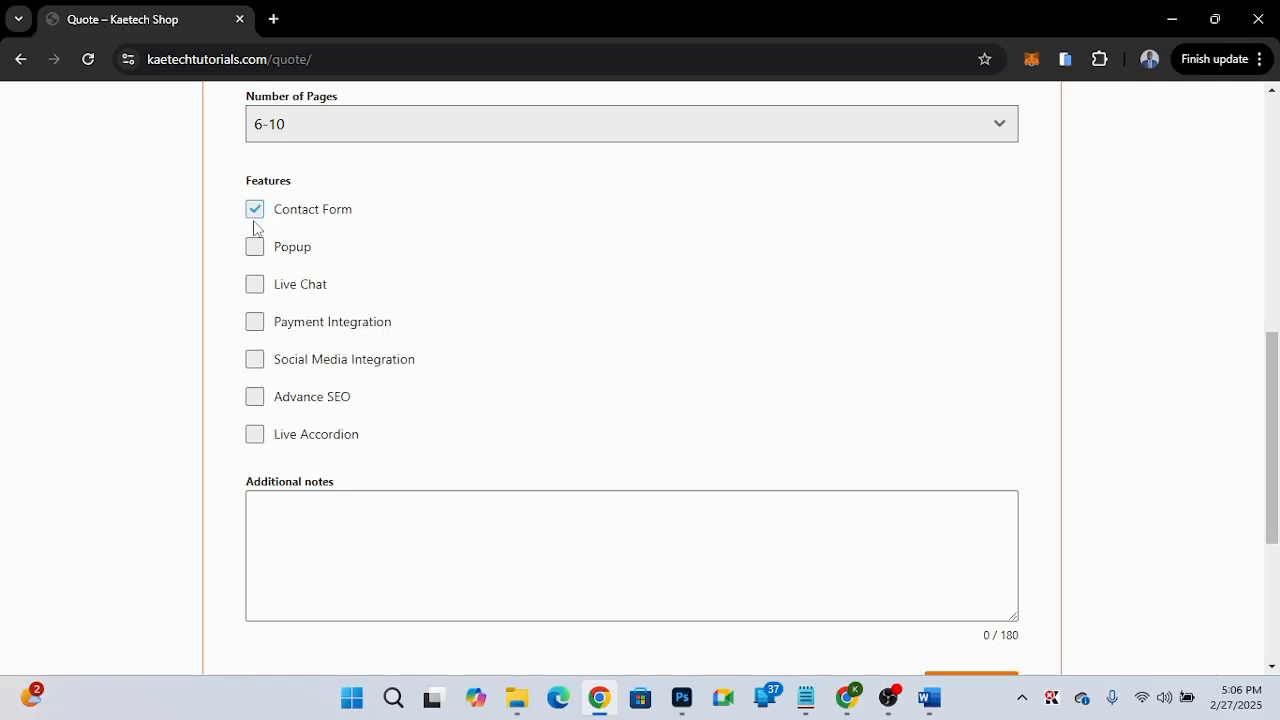
{"action": "left_click", "coordinate": [255, 256]}
{"action": "left_click", "coordinate": [256, 288]}
{"action": "left_click", "coordinate": [257, 331]}
{"action": "left_click", "coordinate": [255, 365]}
{"action": "left_click", "coordinate": [251, 443]}
{"action": "scroll", "coordinate": [697, 418], "scroll_direction": "down", "scroll_amount": 3}
{"action": "scroll", "coordinate": [697, 418], "scroll_direction": "up", "scroll_amount": 1}
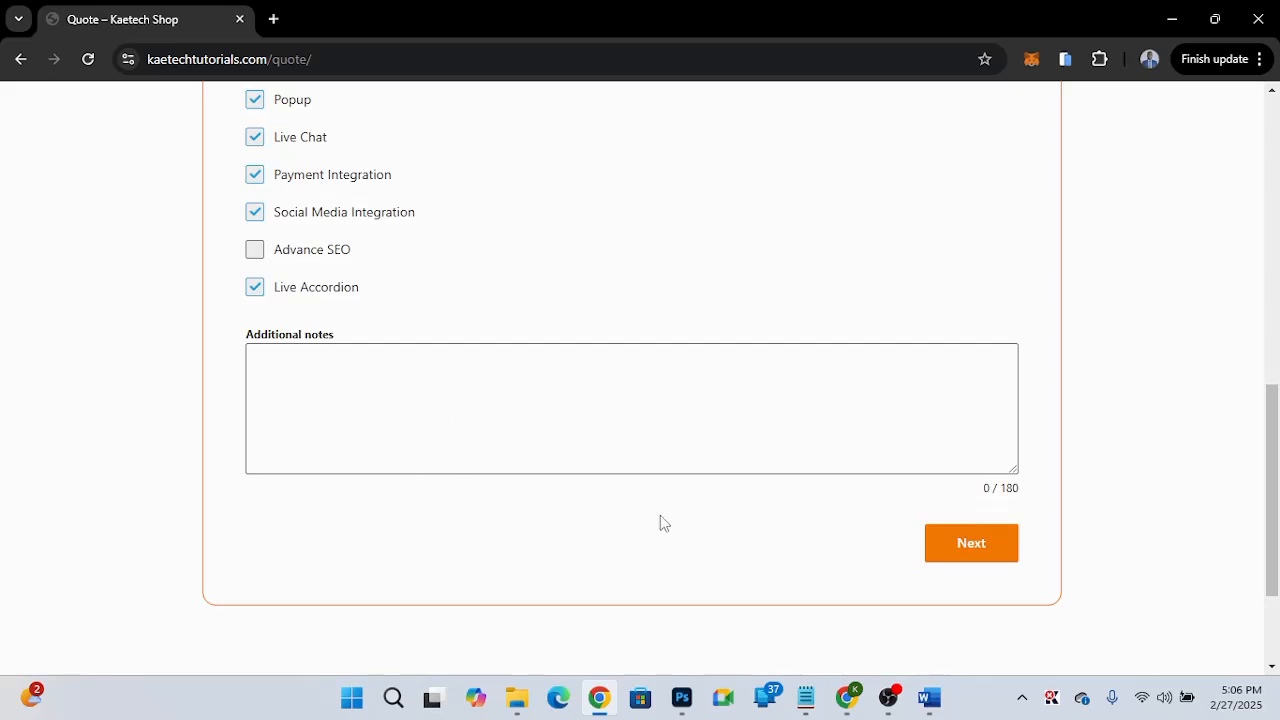
{"action": "left_click", "coordinate": [962, 562]}
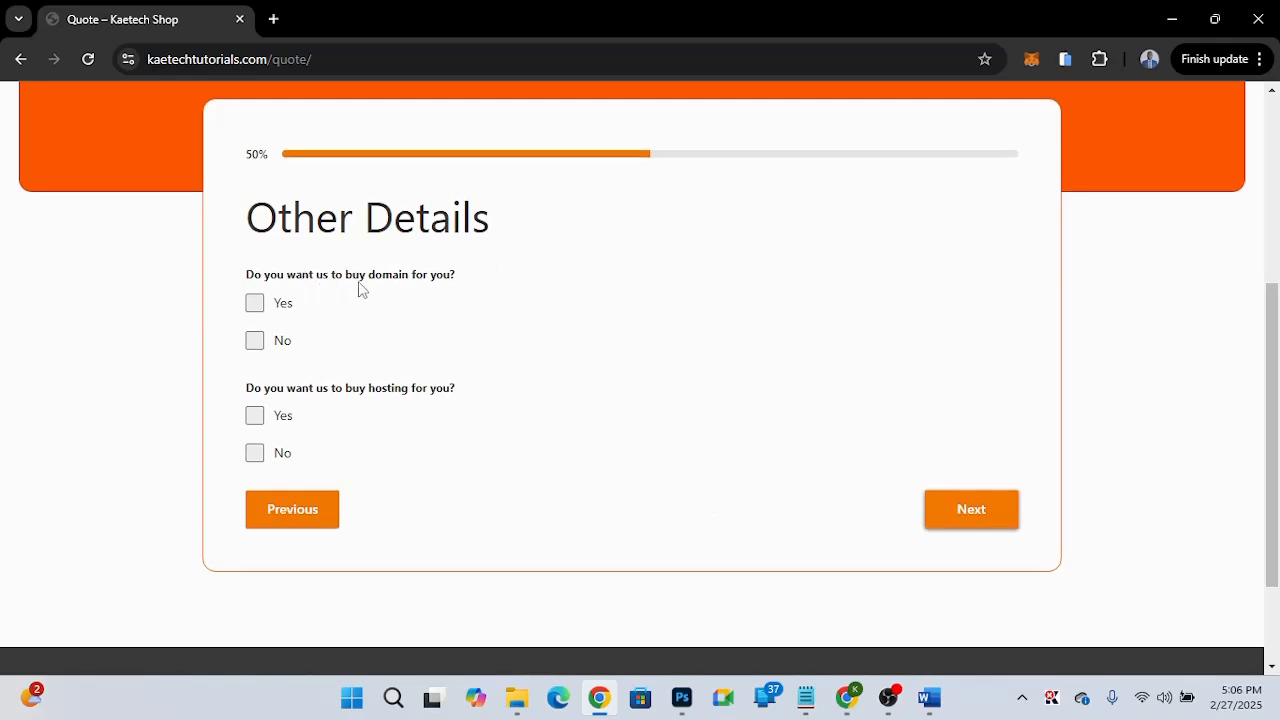
Answer Yes to buying both the domain and the hosting, and continue to the personal details.
{"action": "left_click", "coordinate": [255, 306]}
{"action": "left_click", "coordinate": [255, 417]}
{"action": "left_click", "coordinate": [977, 522]}
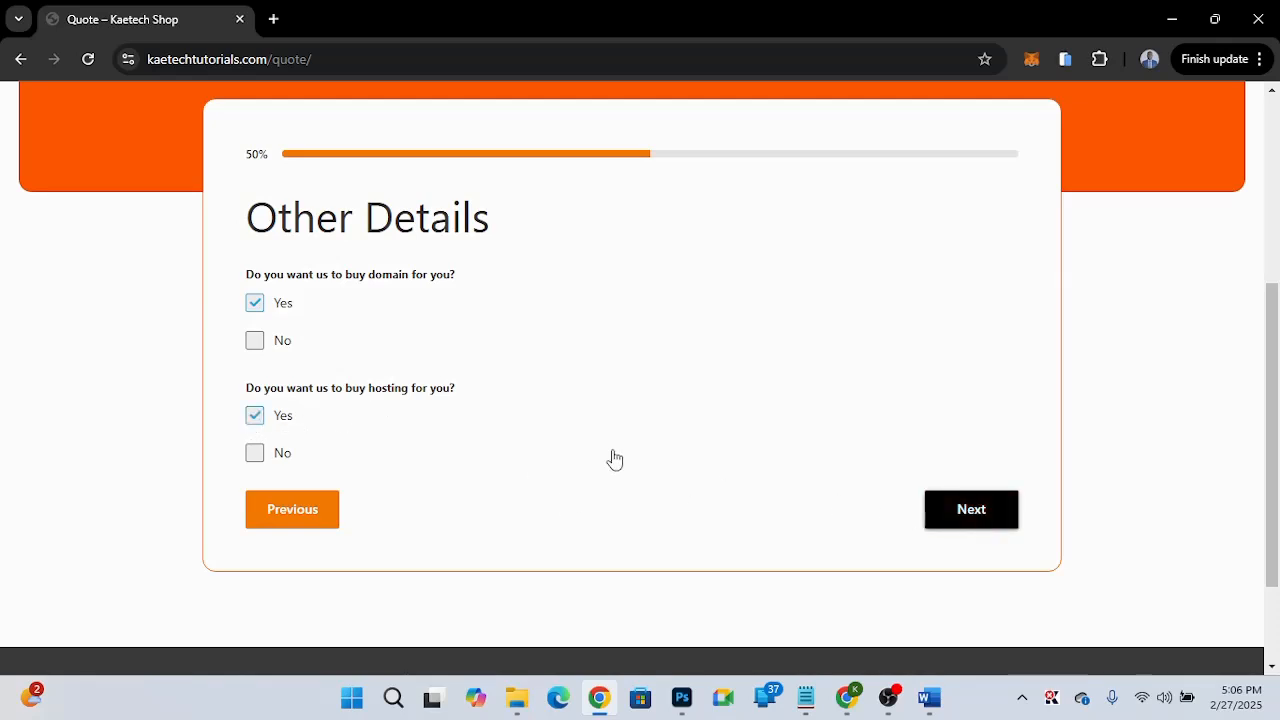
Fill in the full name and use the saved contact suggestion for the email address and phone number.
{"action": "scroll", "coordinate": [608, 446], "scroll_direction": "down", "scroll_amount": 1}
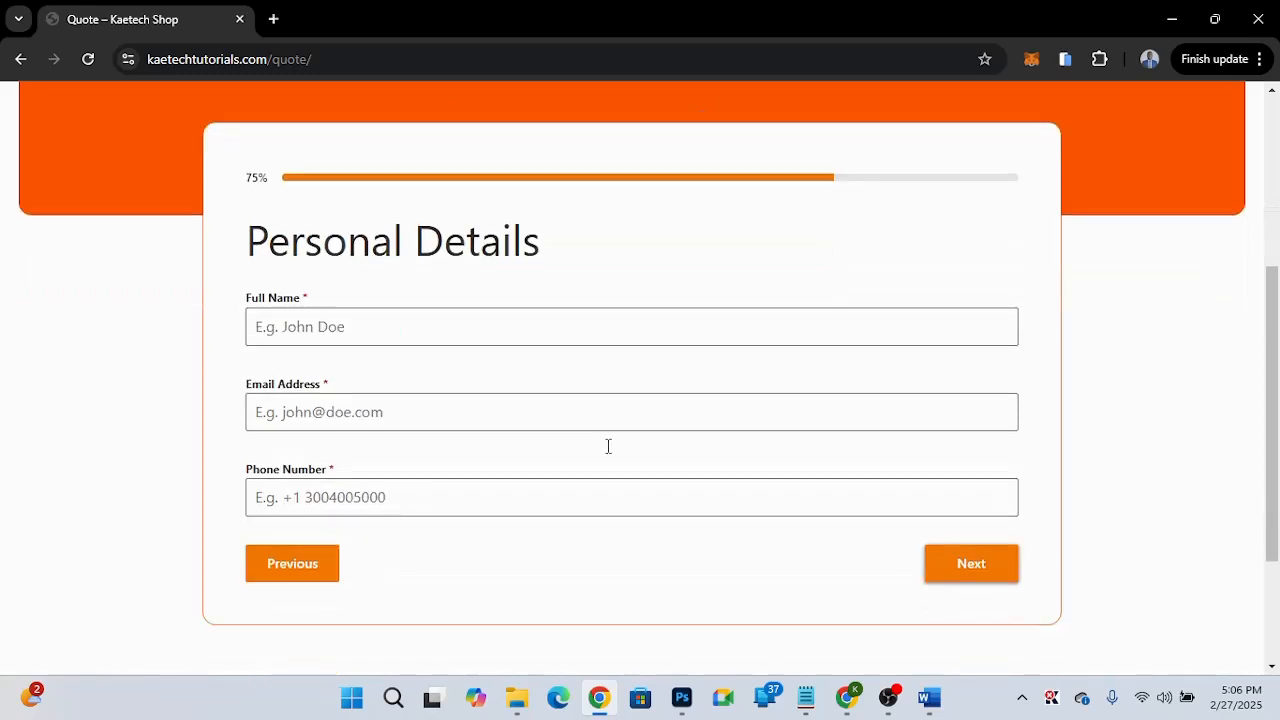
{"action": "left_click", "coordinate": [395, 334]}
{"action": "type", "text": "Kobi"}
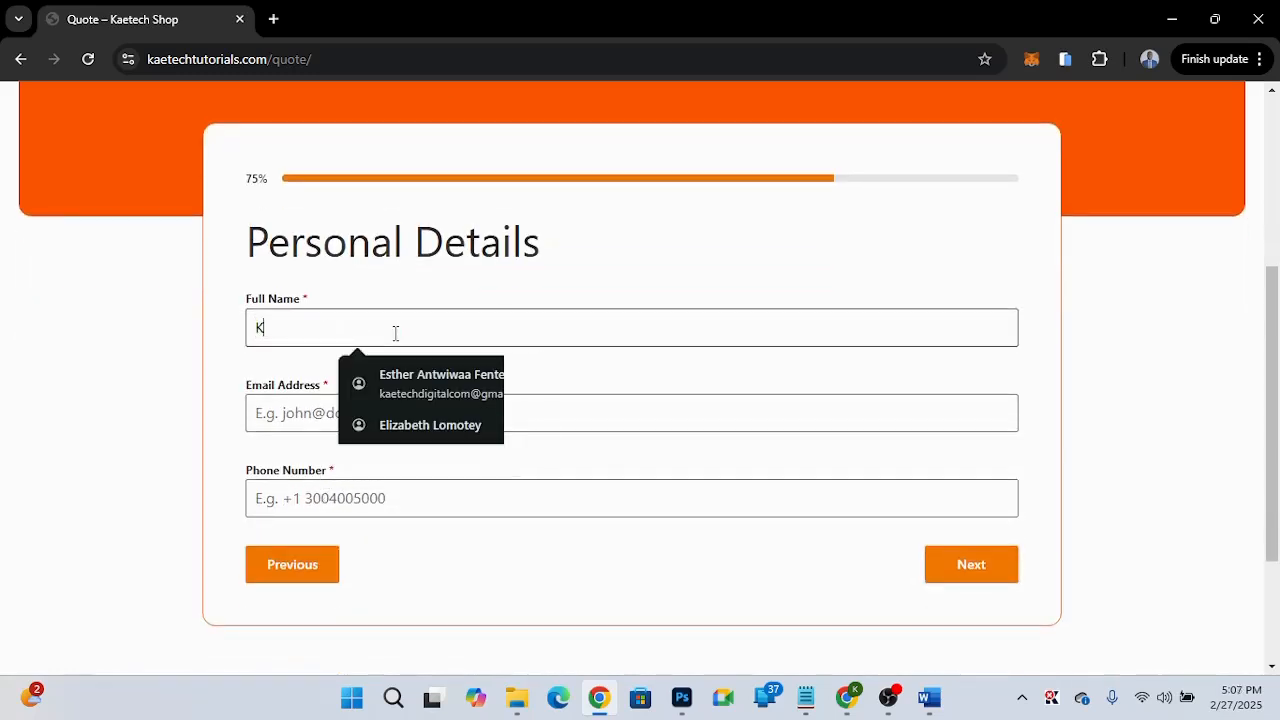
{"action": "left_click", "coordinate": [335, 419]}
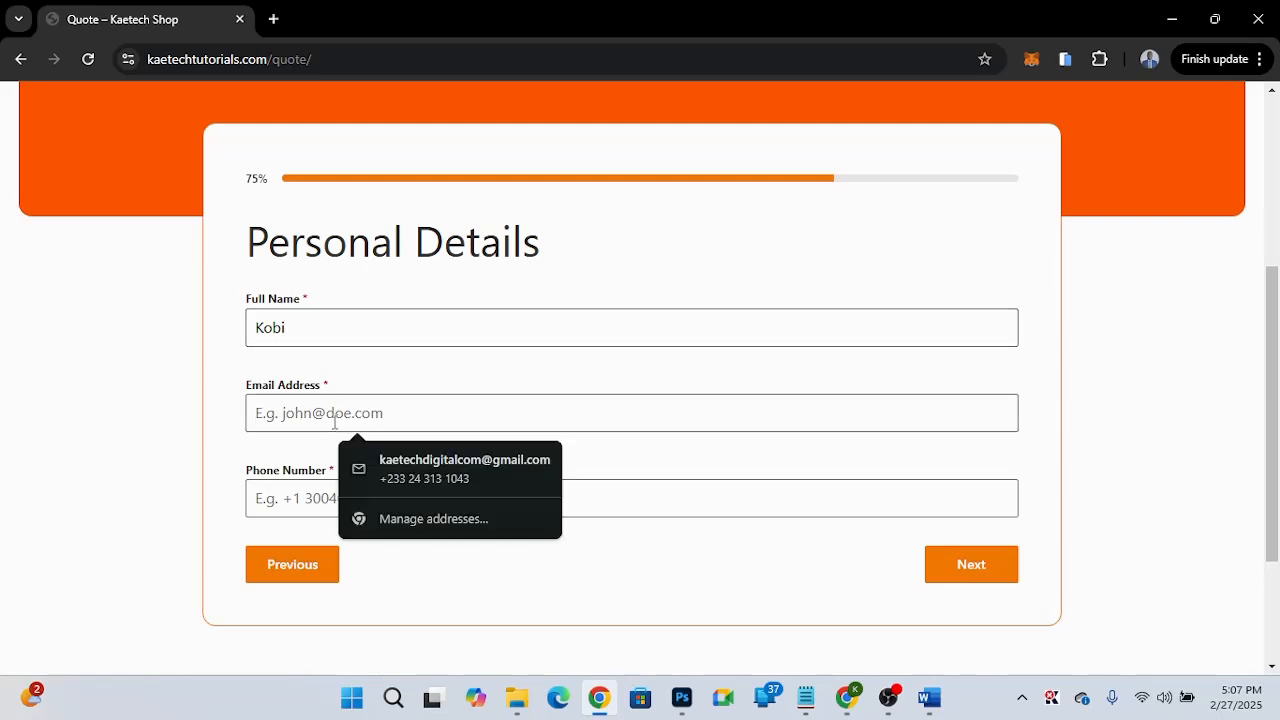
{"action": "left_click", "coordinate": [428, 459]}
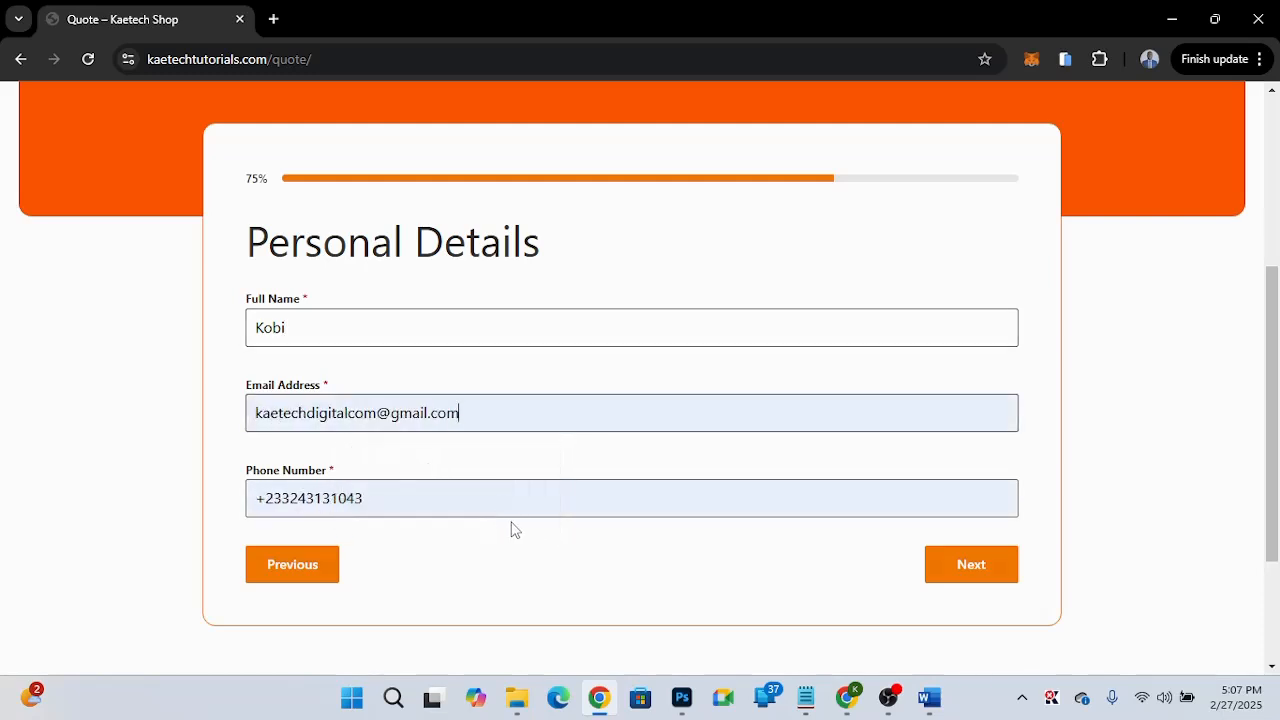
Continue to the total cost page and submit the quote request.
{"action": "left_click", "coordinate": [973, 570]}
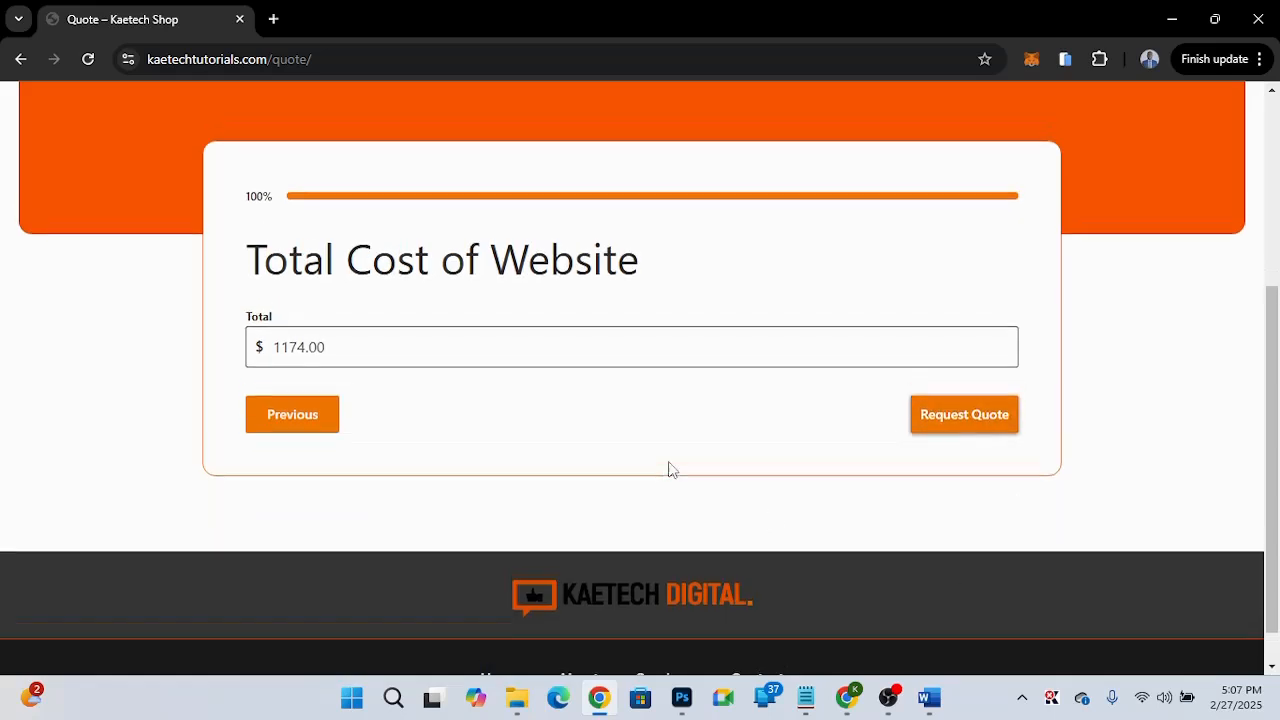
{"action": "scroll", "coordinate": [669, 470], "scroll_direction": "up", "scroll_amount": 1}
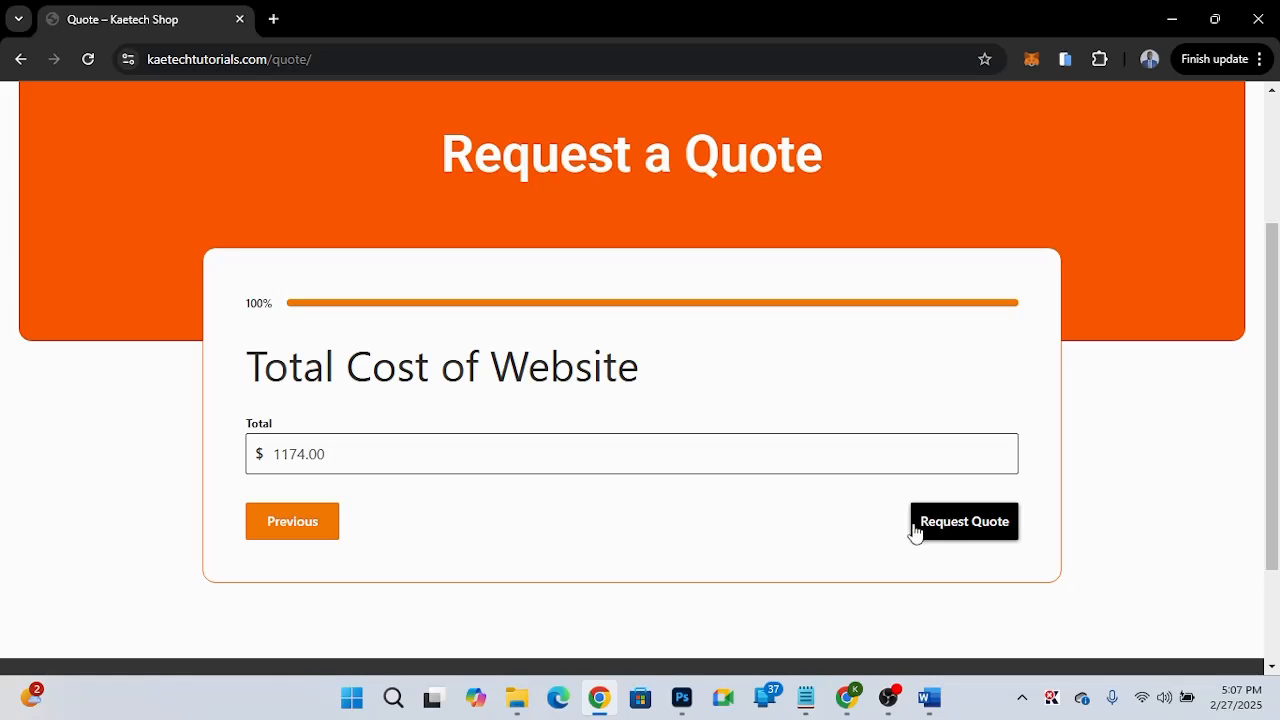
{"action": "left_click", "coordinate": [949, 530]}
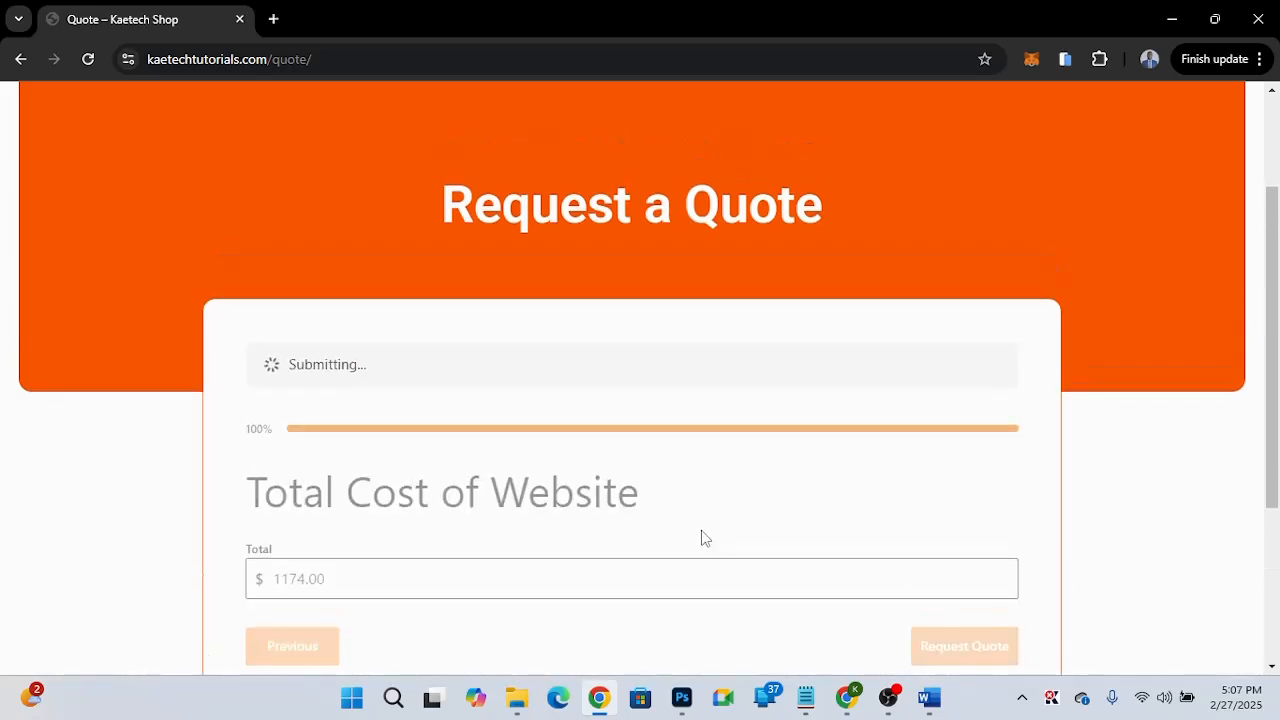
Review the blank form's first page and examine the available website type options without changing the selection.
{"action": "scroll", "coordinate": [703, 538], "scroll_direction": "down", "scroll_amount": 2}
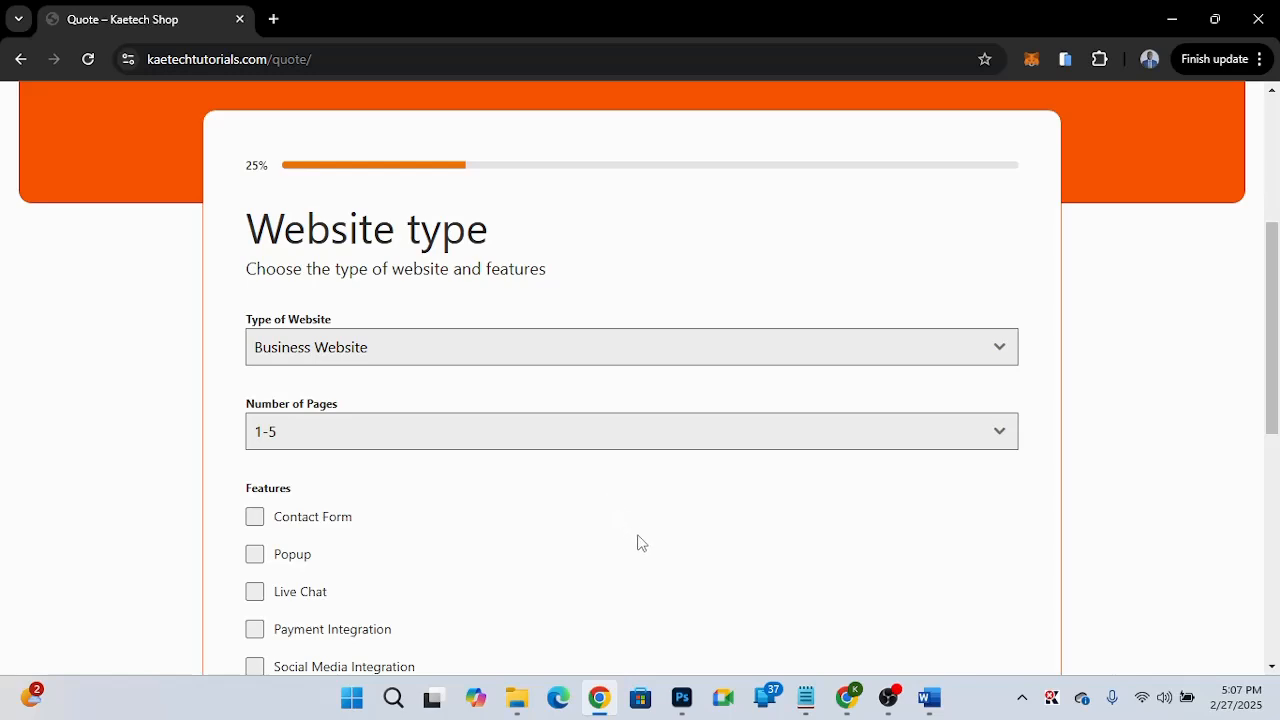
{"action": "scroll", "coordinate": [641, 542], "scroll_direction": "down", "scroll_amount": 2}
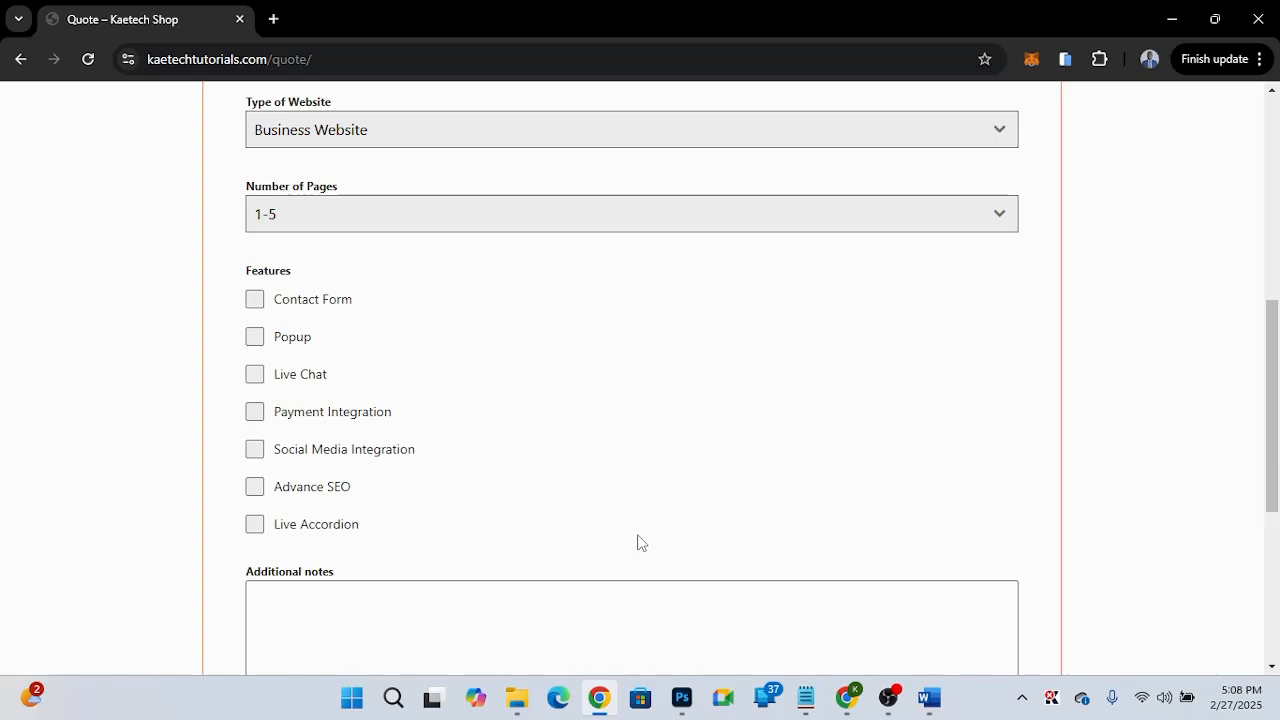
{"action": "scroll", "coordinate": [641, 542], "scroll_direction": "up", "scroll_amount": 2}
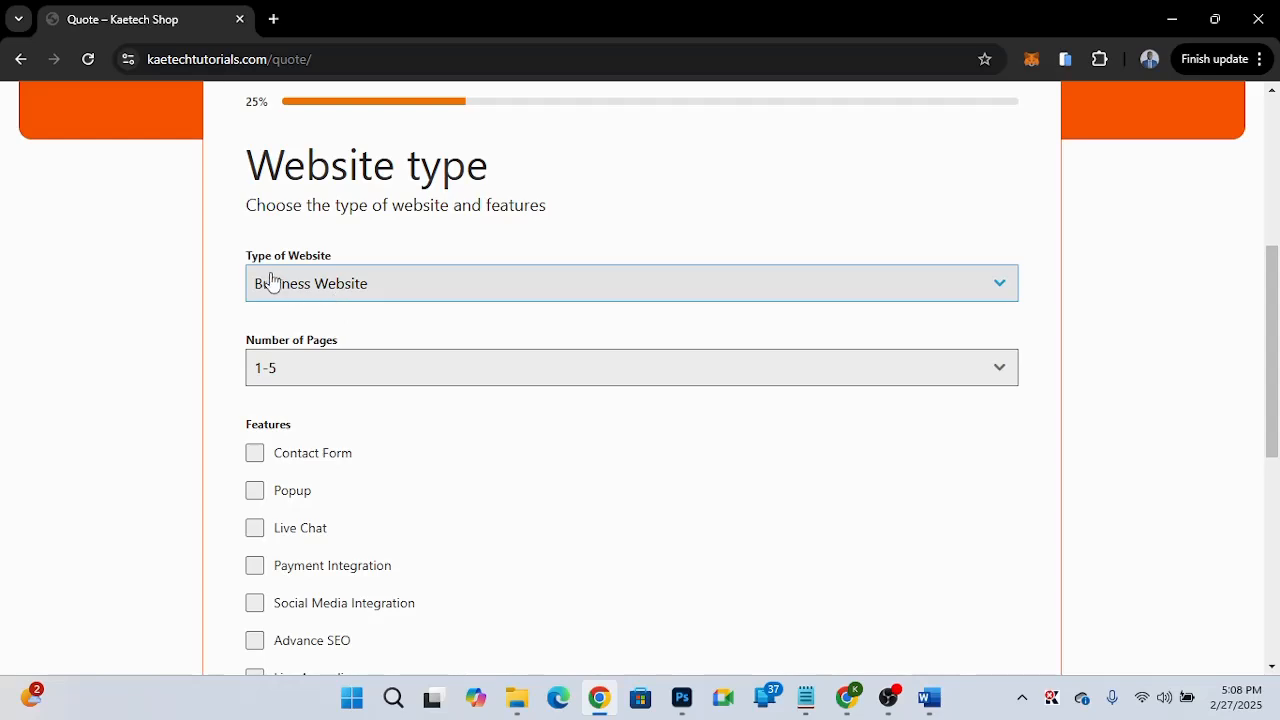
{"action": "left_click", "coordinate": [425, 287]}
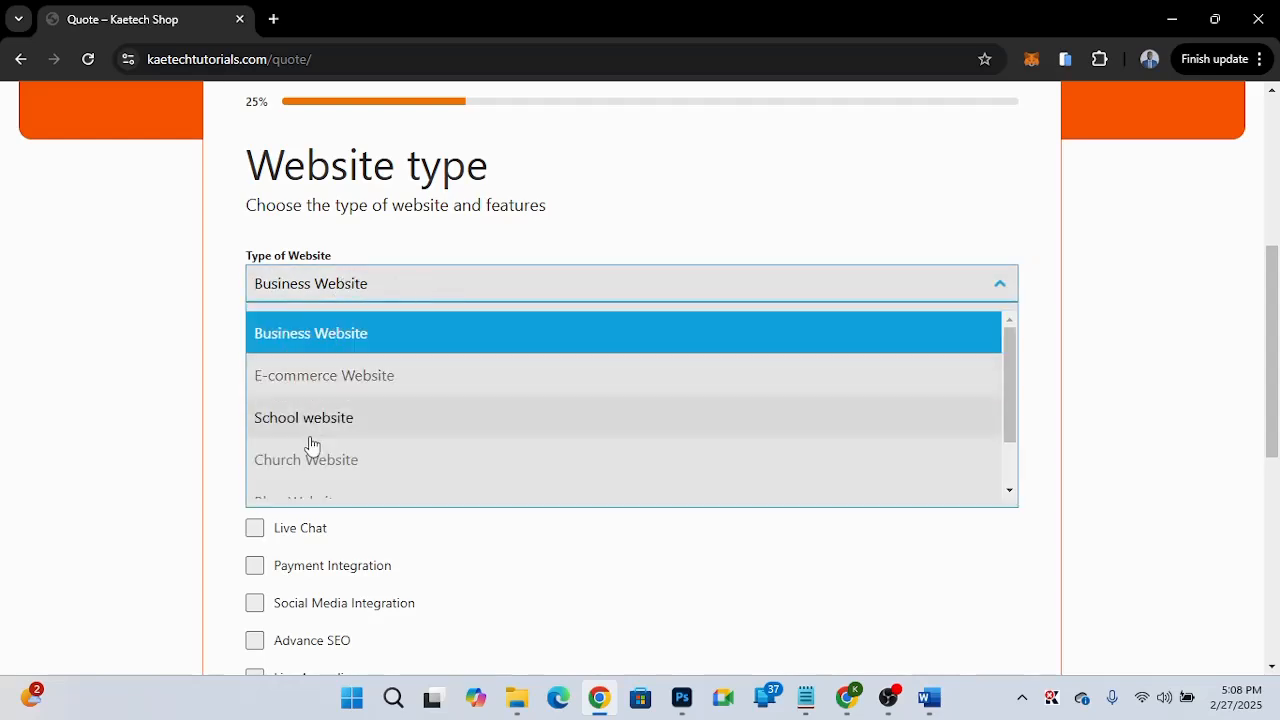
{"action": "scroll", "coordinate": [311, 446], "scroll_direction": "down", "scroll_amount": 2}
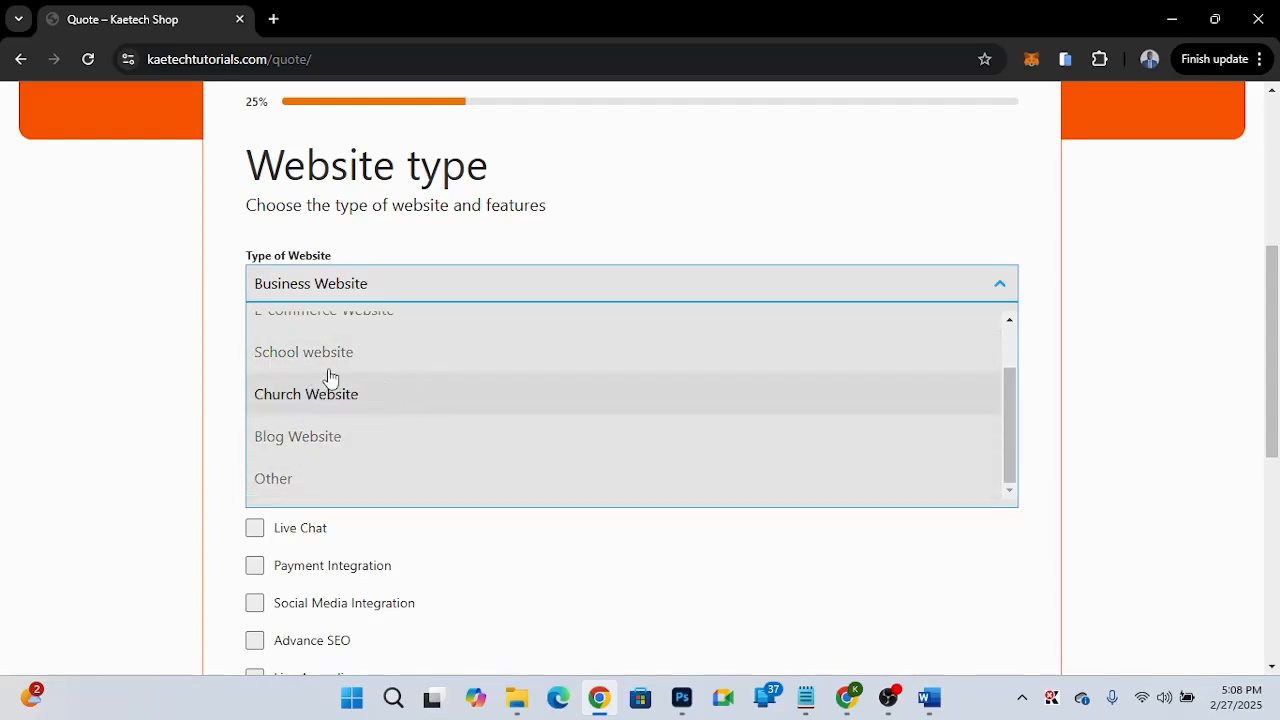
{"action": "left_click", "coordinate": [228, 364]}
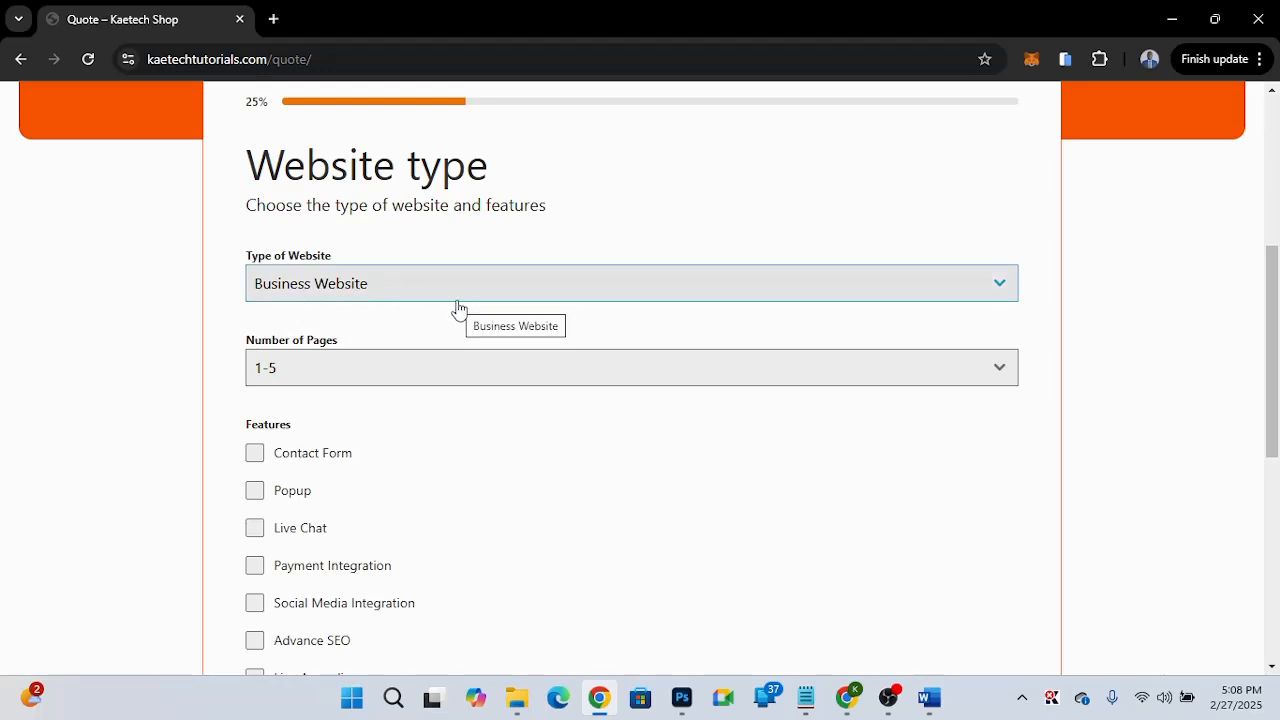
Examine the available page count ranges and the features list without changing any selection.
{"action": "left_click", "coordinate": [284, 370]}
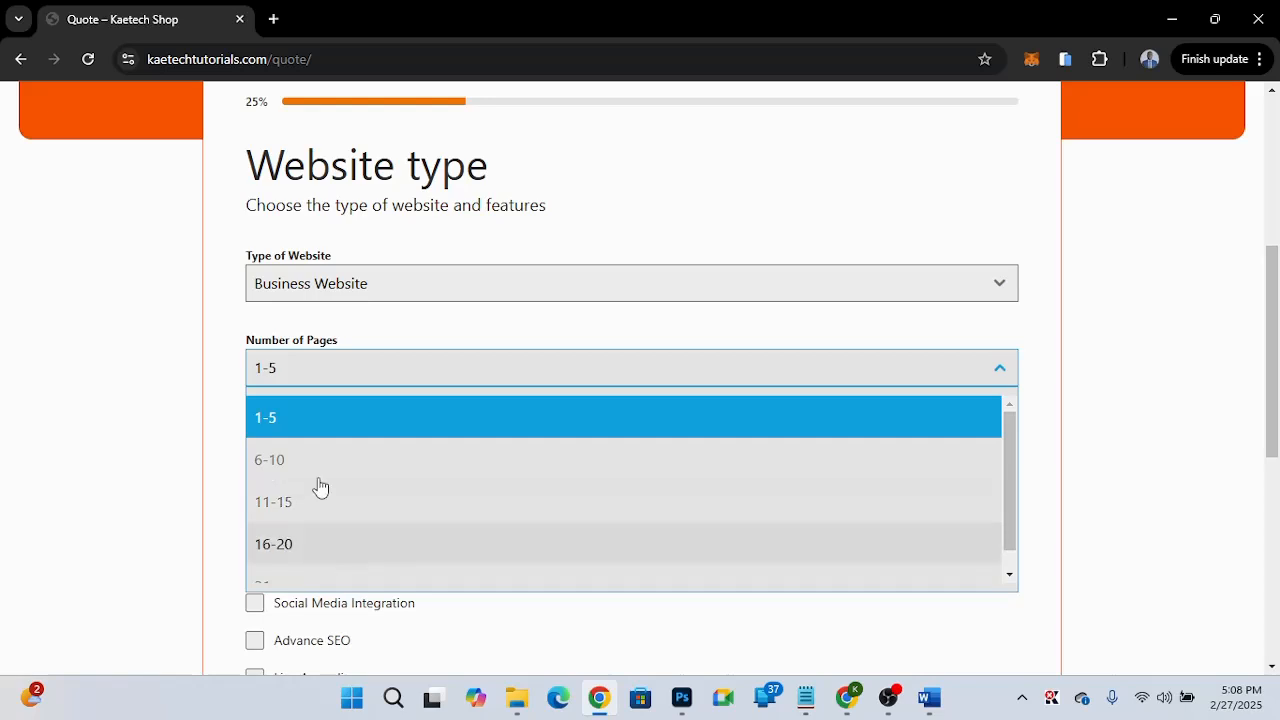
{"action": "scroll", "coordinate": [369, 543], "scroll_direction": "down", "scroll_amount": 1}
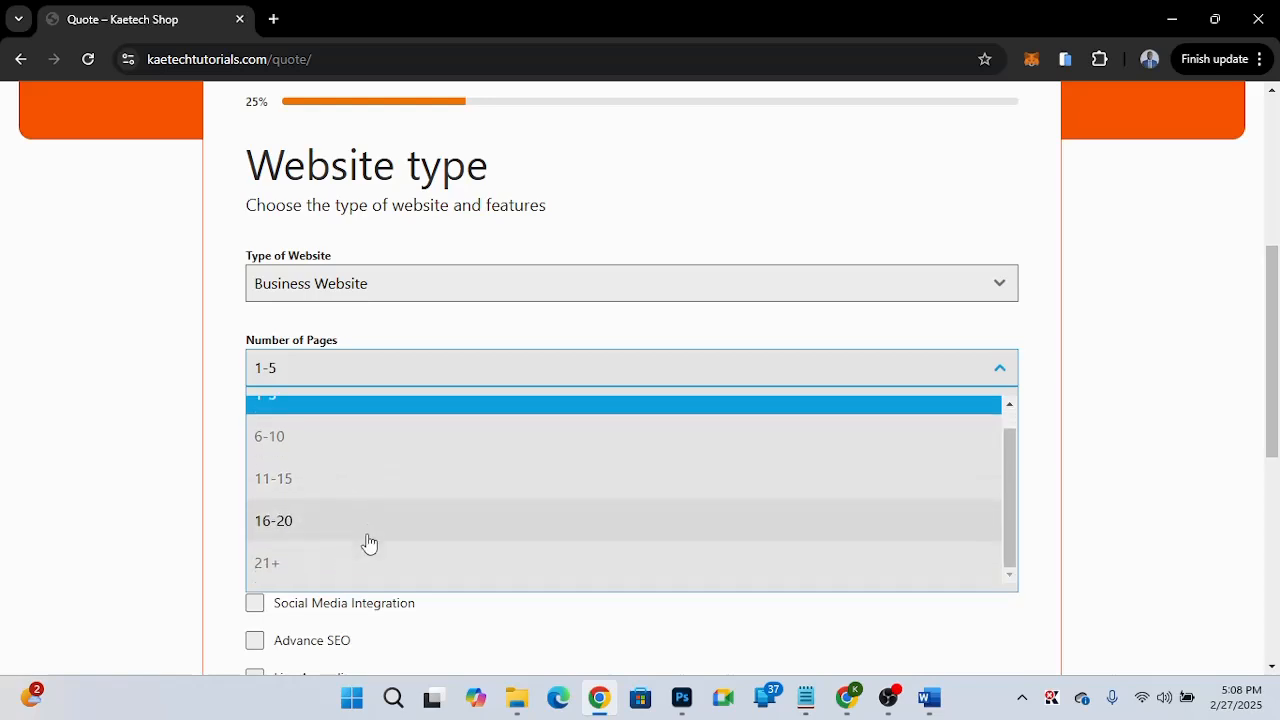
{"action": "scroll", "coordinate": [369, 543], "scroll_direction": "up", "scroll_amount": 1}
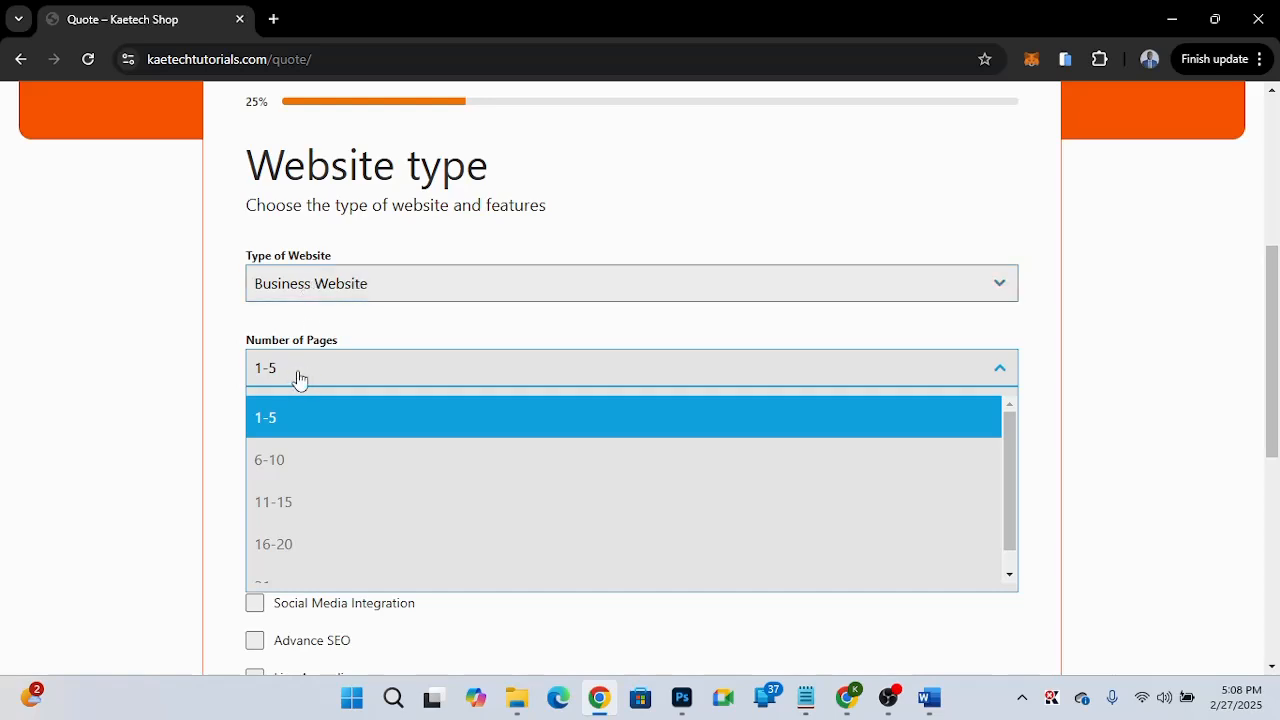
{"action": "left_click", "coordinate": [224, 388]}
{"action": "scroll", "coordinate": [224, 385], "scroll_direction": "down", "scroll_amount": 2}
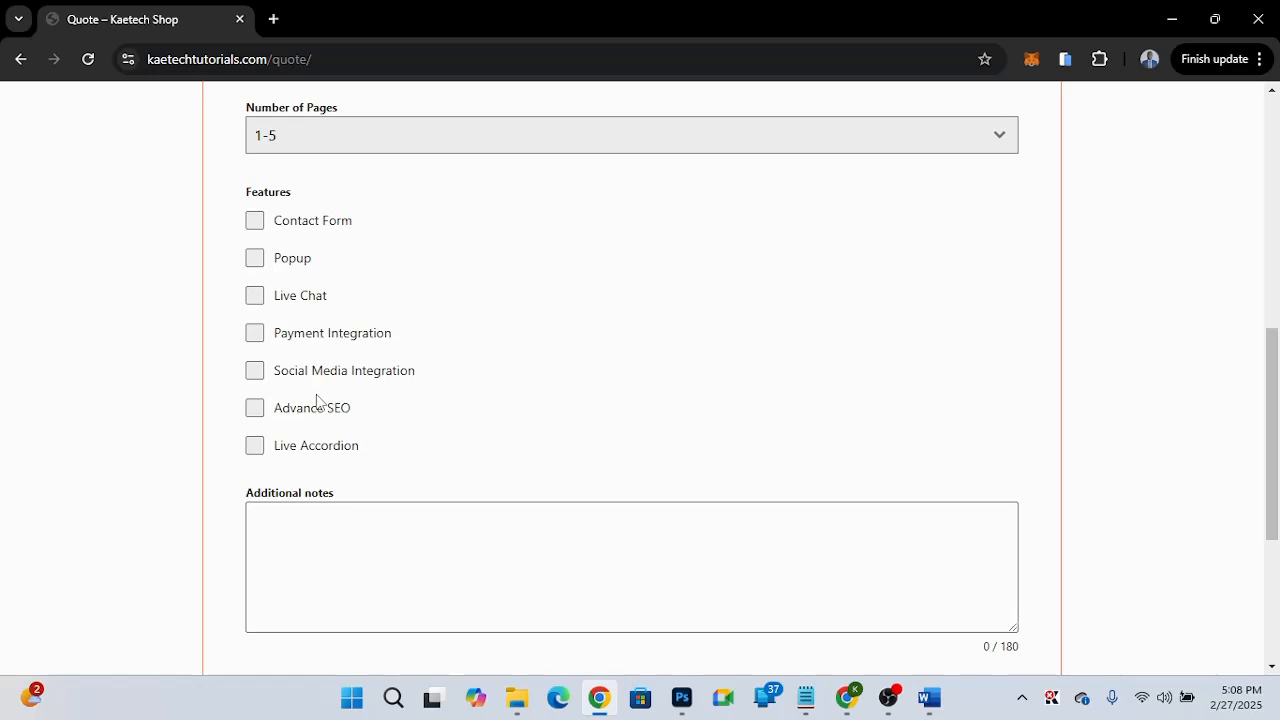
{"action": "scroll", "coordinate": [316, 400], "scroll_direction": "up", "scroll_amount": 2}
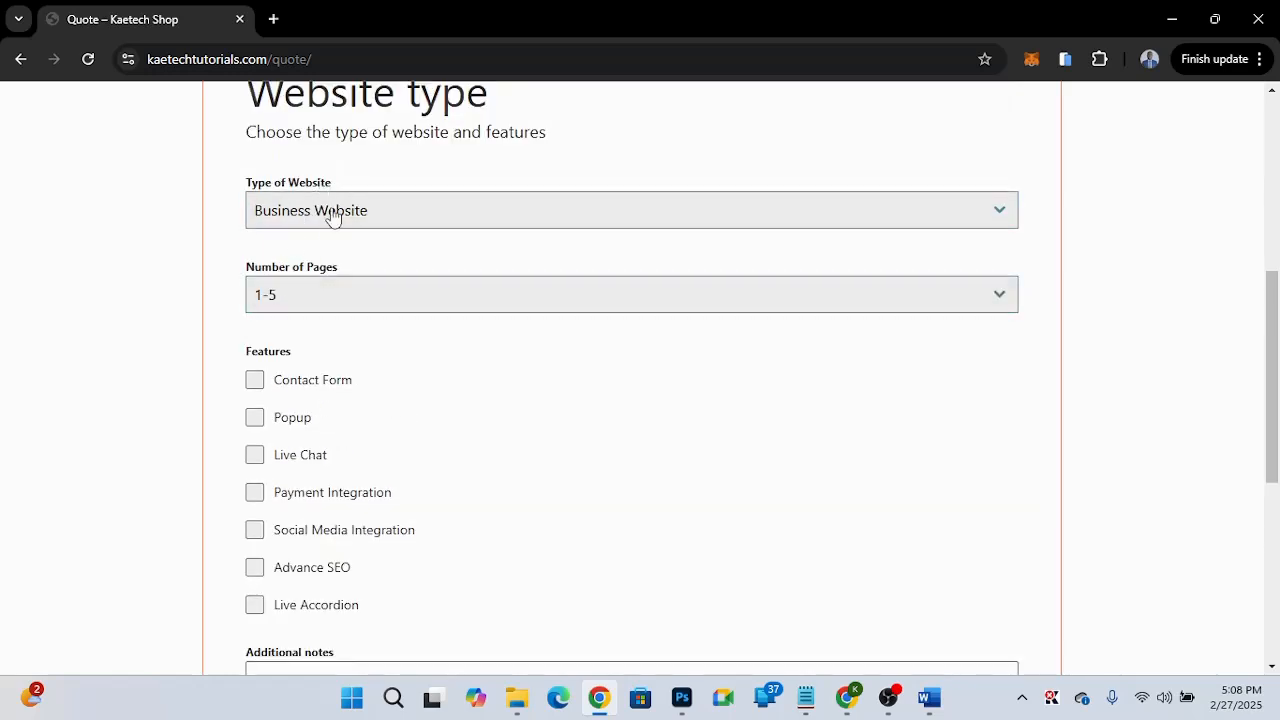
Select the Live Chat and Payment Integration features and continue to the Other Details page.
{"action": "scroll", "coordinate": [466, 454], "scroll_direction": "down", "scroll_amount": 3}
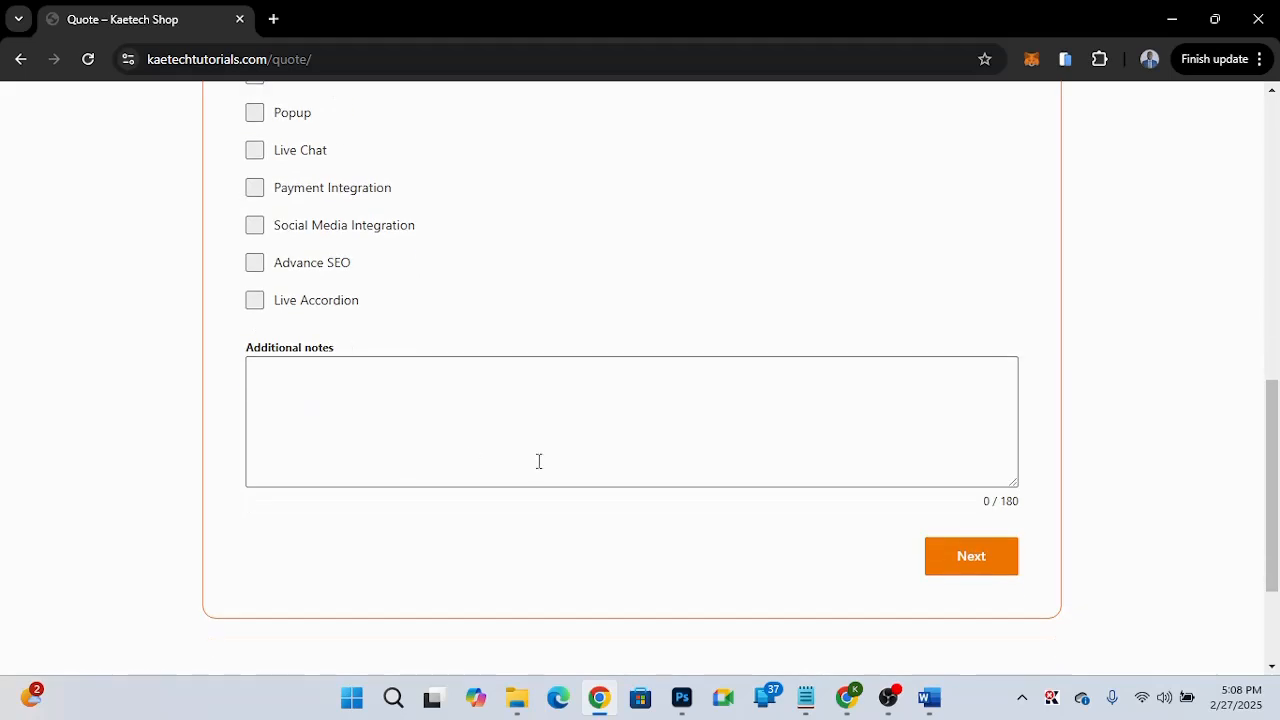
{"action": "scroll", "coordinate": [546, 327], "scroll_direction": "up", "scroll_amount": 3}
{"action": "scroll", "coordinate": [546, 327], "scroll_direction": "down", "scroll_amount": 1}
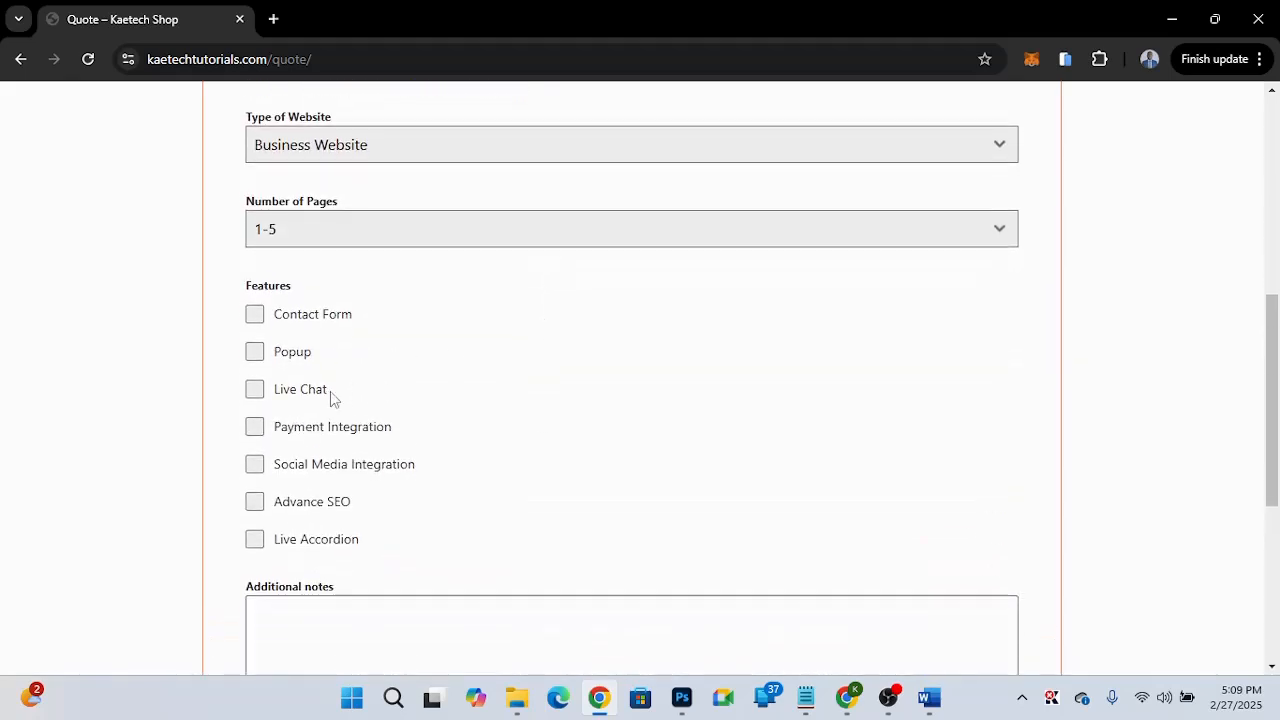
{"action": "left_click", "coordinate": [256, 389]}
{"action": "left_click", "coordinate": [257, 429]}
{"action": "scroll", "coordinate": [643, 529], "scroll_direction": "down", "scroll_amount": 3}
{"action": "left_click", "coordinate": [971, 506]}
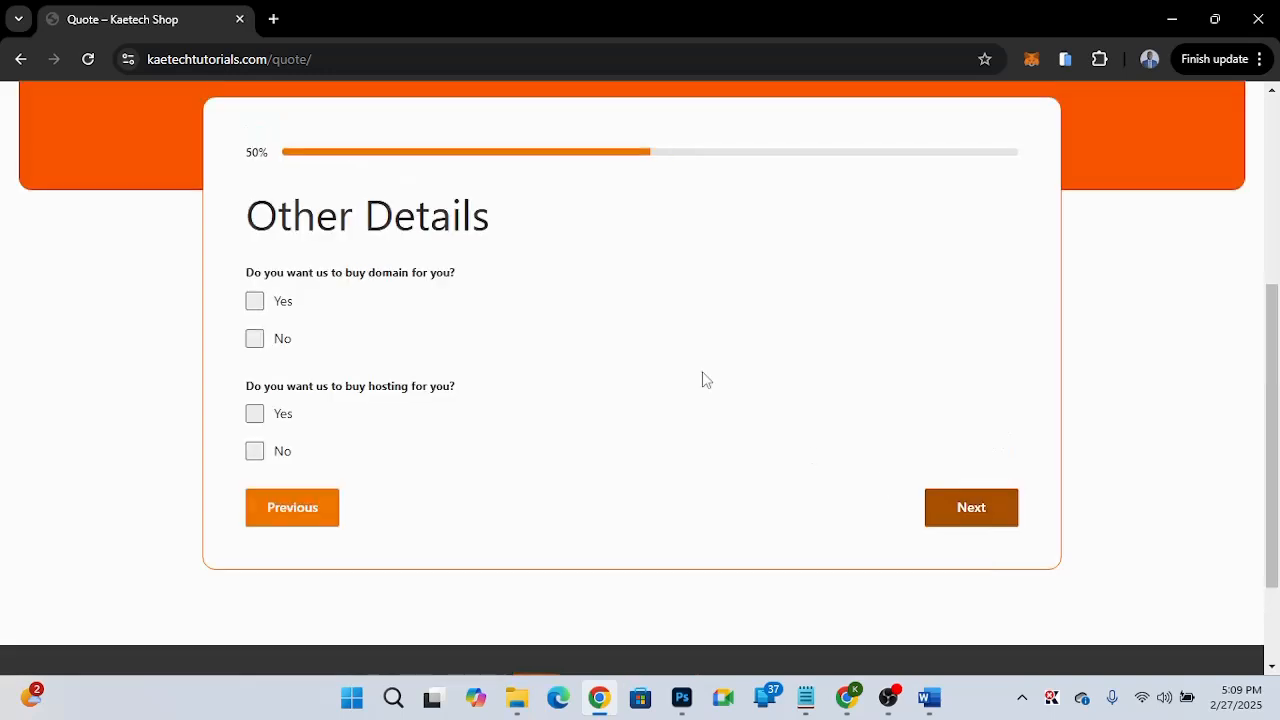
Answer No to both the domain and hosting purchase questions and continue to the Personal Details page.
{"action": "scroll", "coordinate": [700, 377], "scroll_direction": "up", "scroll_amount": 2}
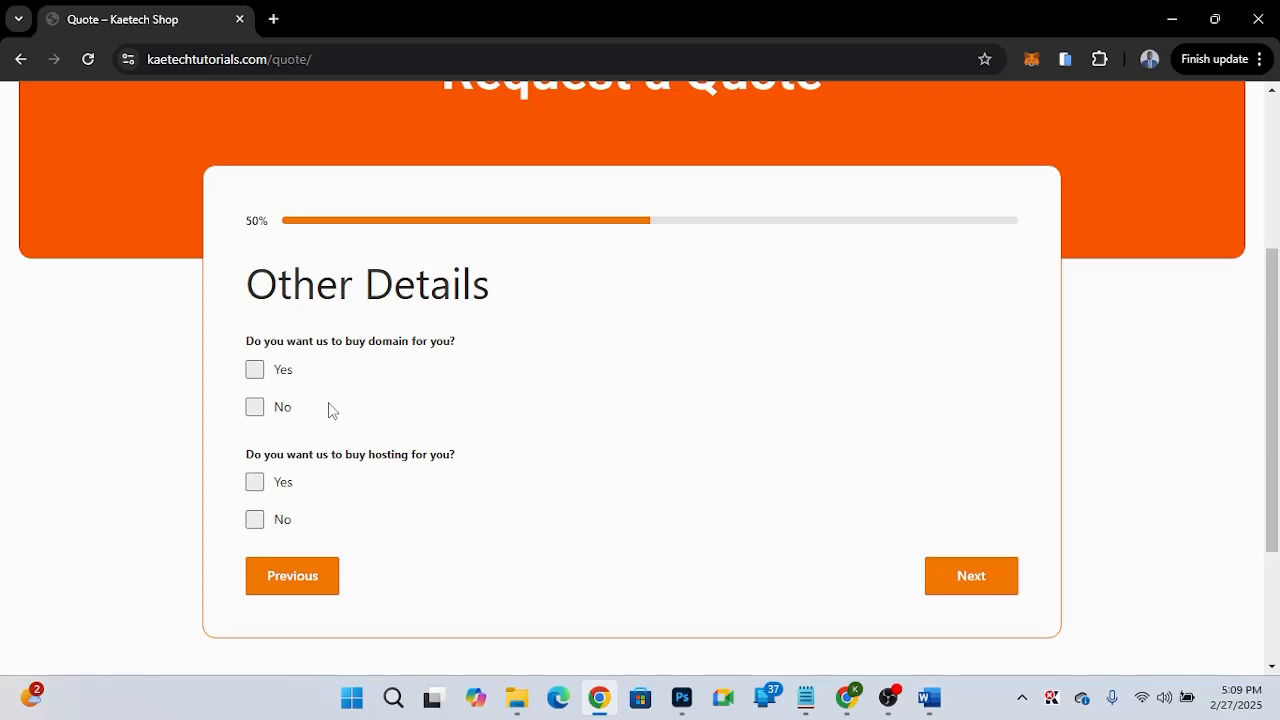
{"action": "left_click", "coordinate": [256, 410]}
{"action": "left_click", "coordinate": [256, 522]}
{"action": "left_click", "coordinate": [940, 590]}
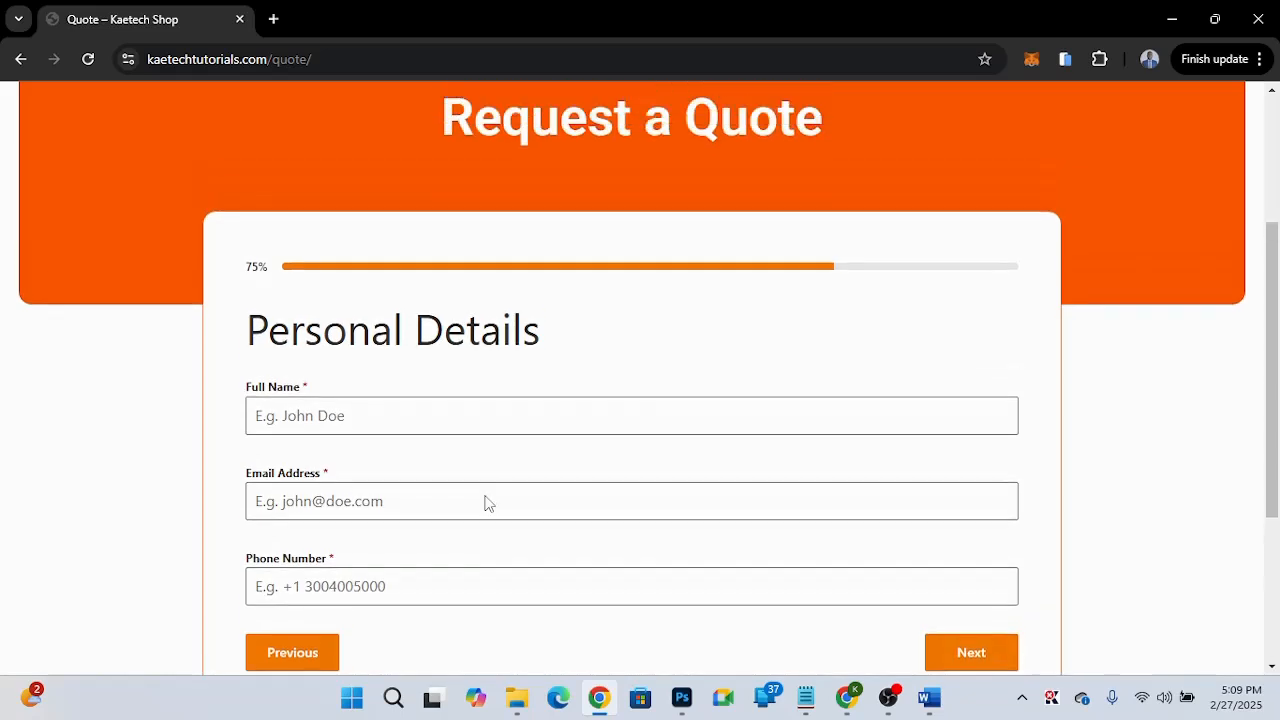
Fill in the full name, email address and phone number from a saved contact suggestion and continue to the following page.
{"action": "left_click", "coordinate": [343, 463]}
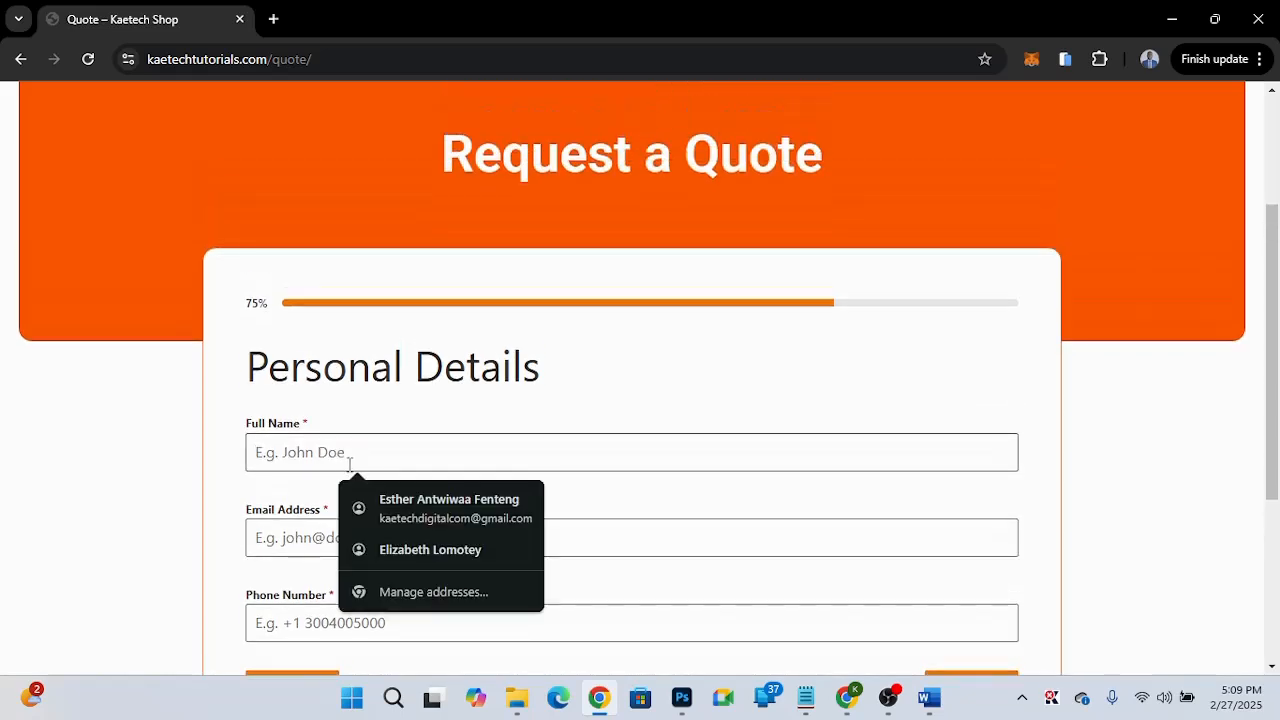
{"action": "left_click", "coordinate": [449, 497]}
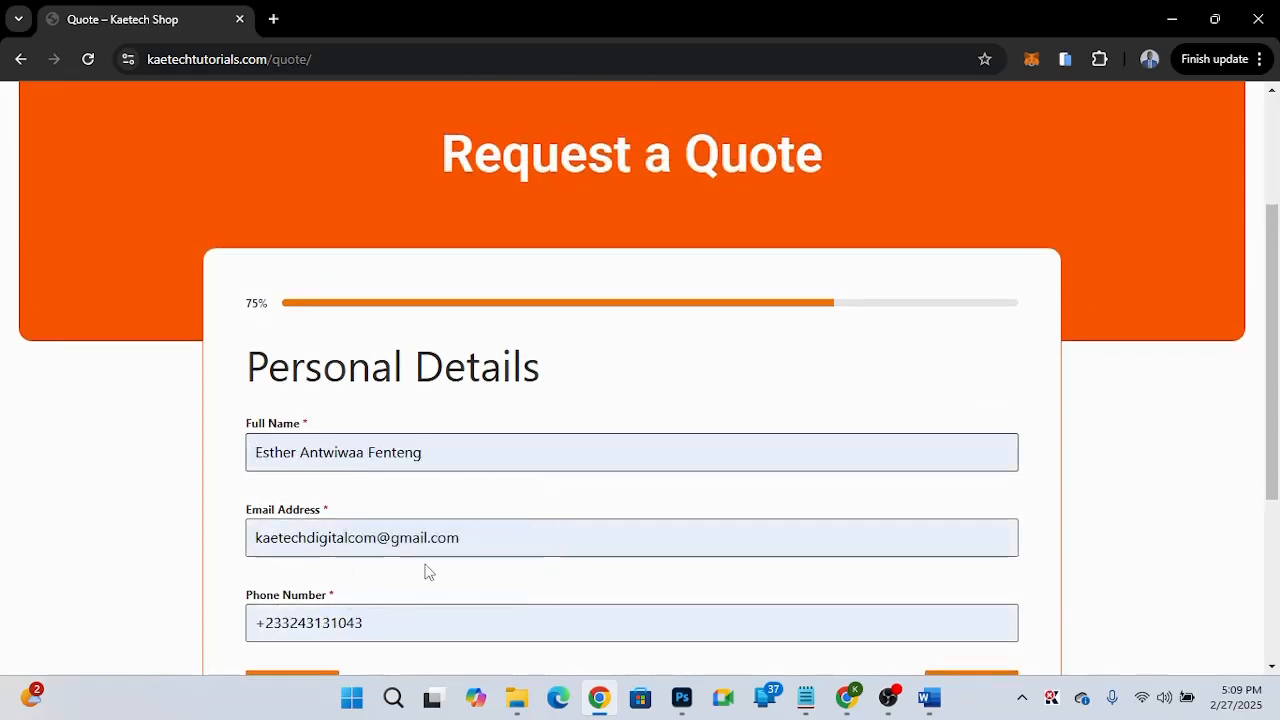
{"action": "scroll", "coordinate": [423, 570], "scroll_direction": "down", "scroll_amount": 2}
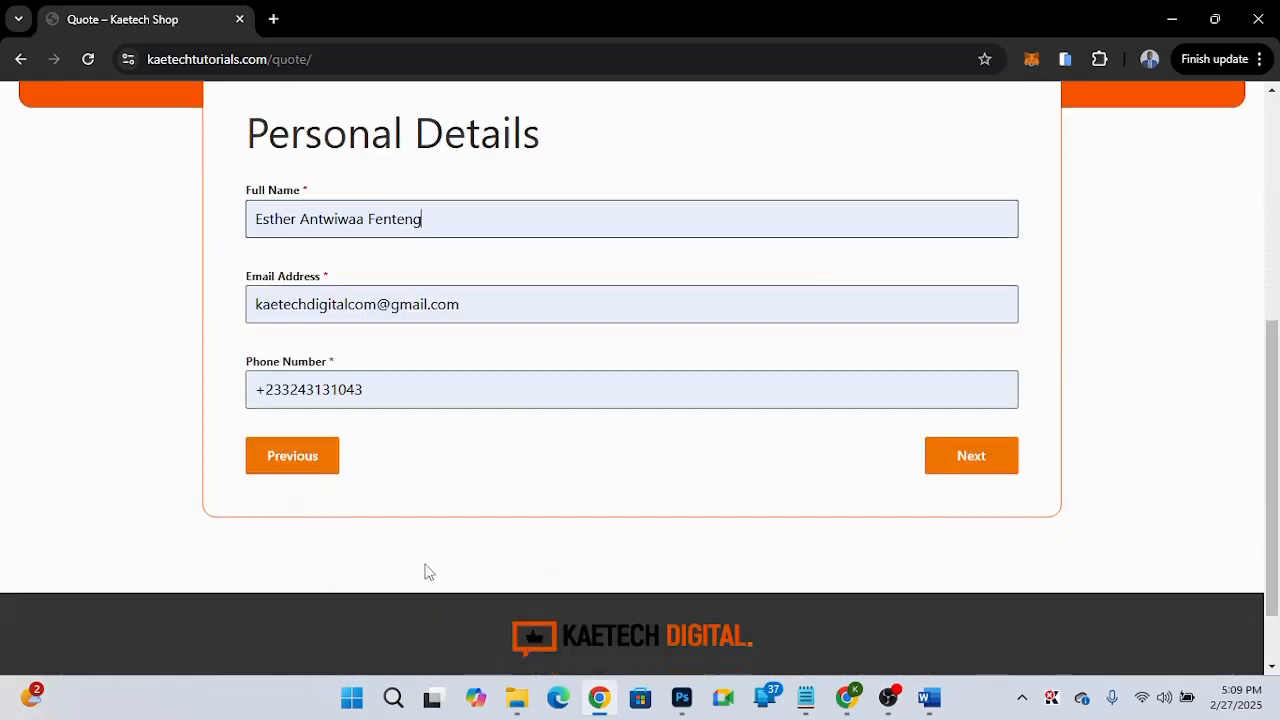
{"action": "left_click", "coordinate": [946, 455]}
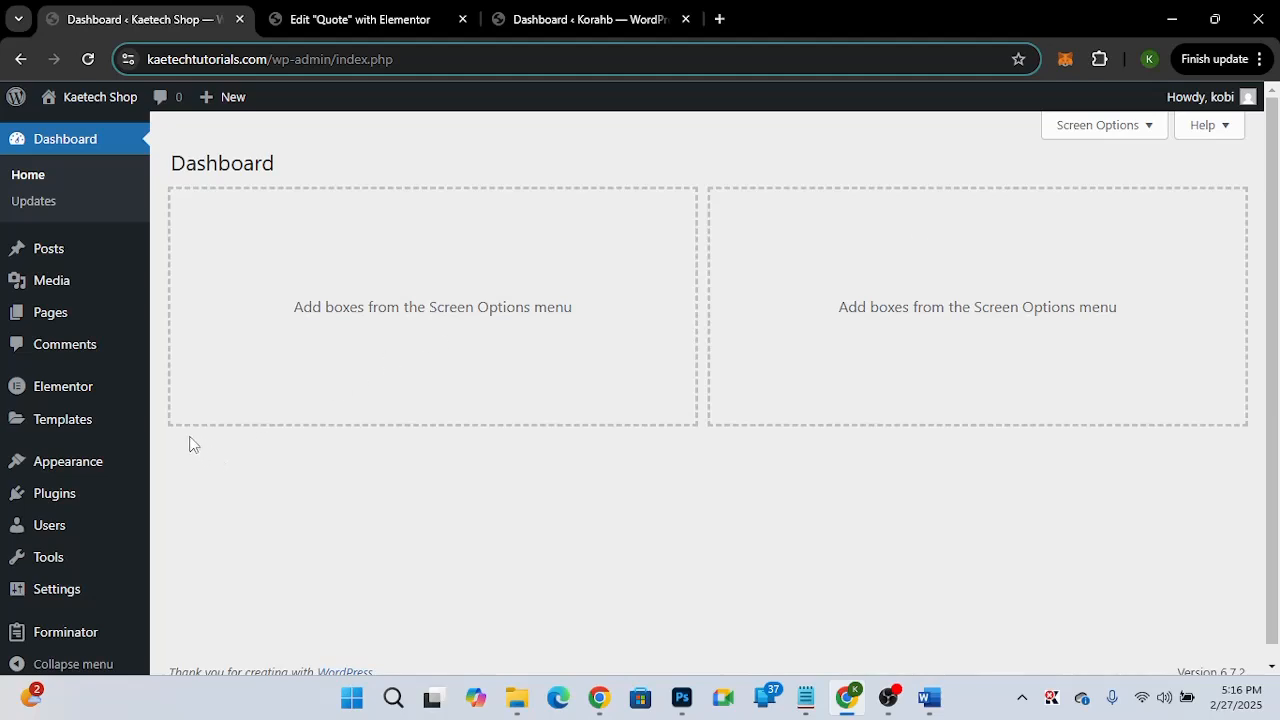
In the WordPress admin, search the plugins available to add for "forminator".
{"action": "mouse_move", "coordinate": [45, 505]}
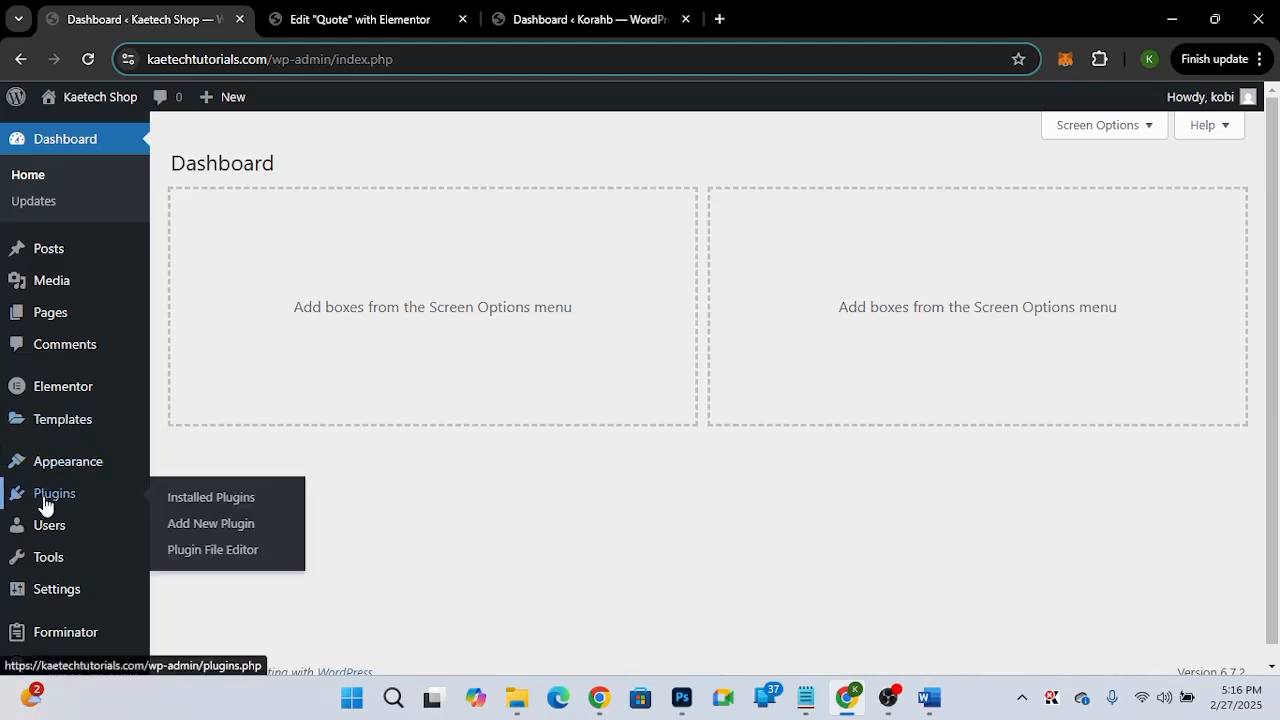
{"action": "left_click", "coordinate": [208, 524]}
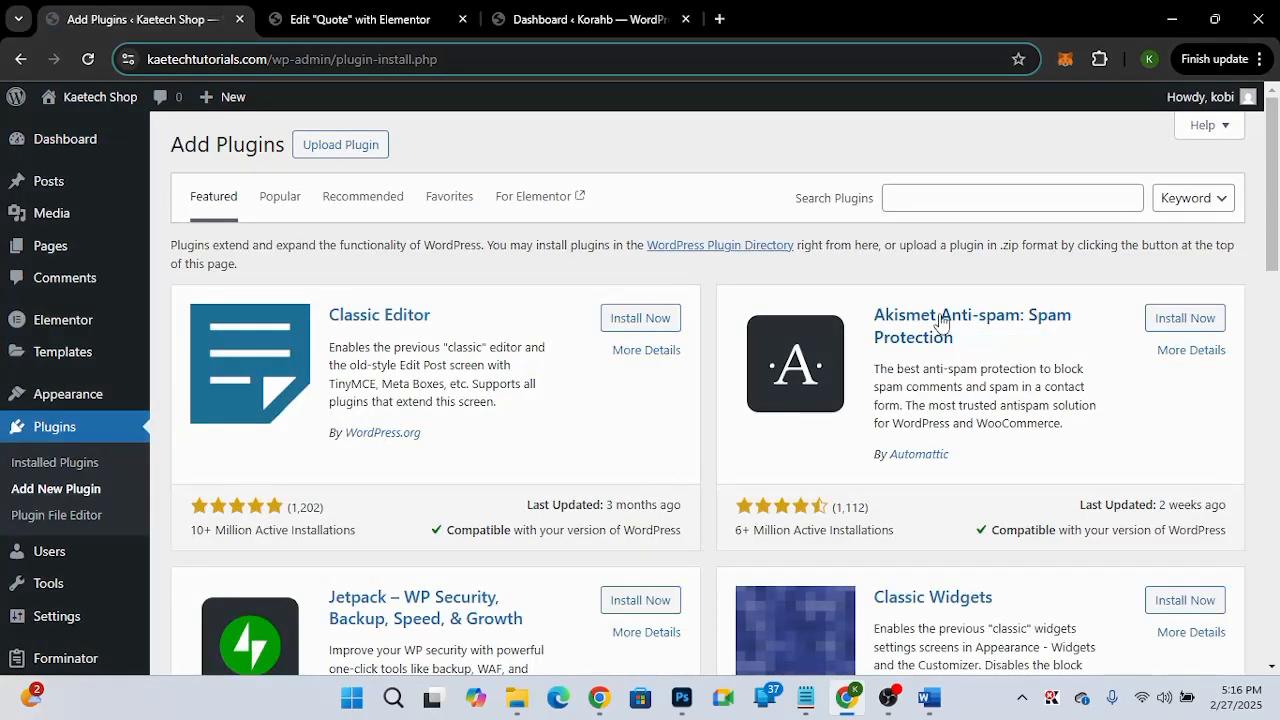
{"action": "left_click", "coordinate": [940, 197]}
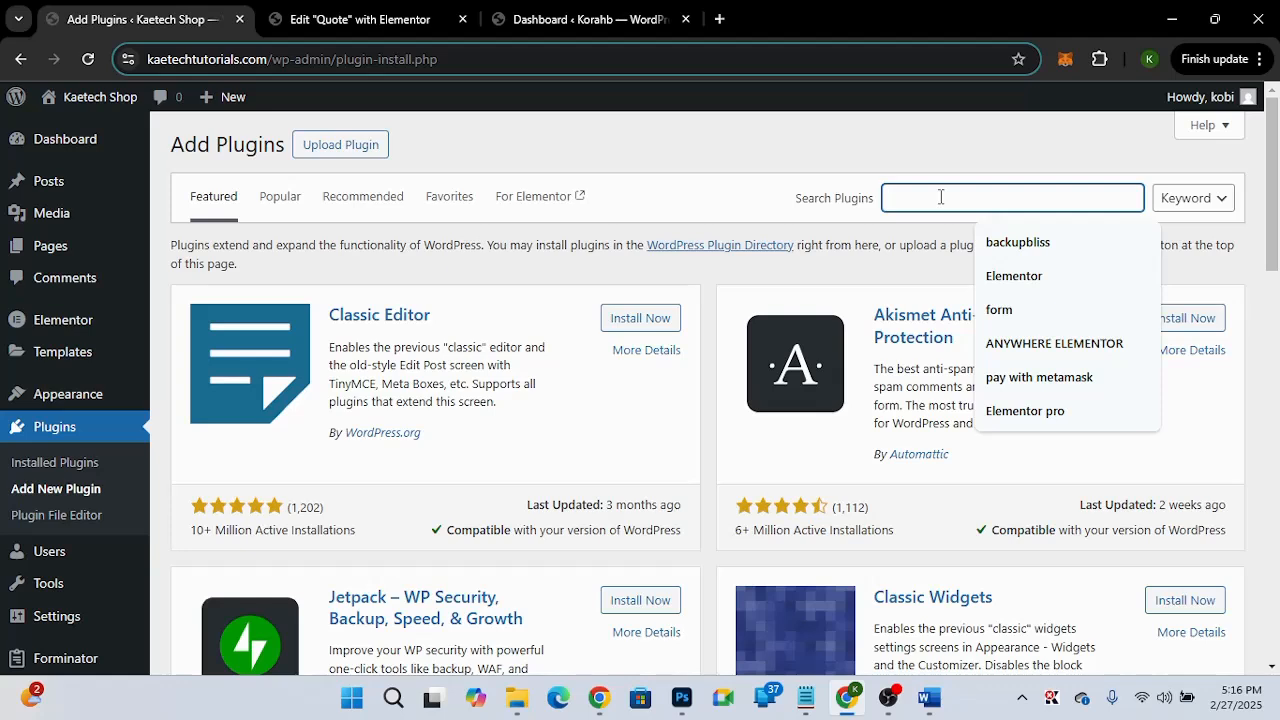
{"action": "type", "text": "form"}
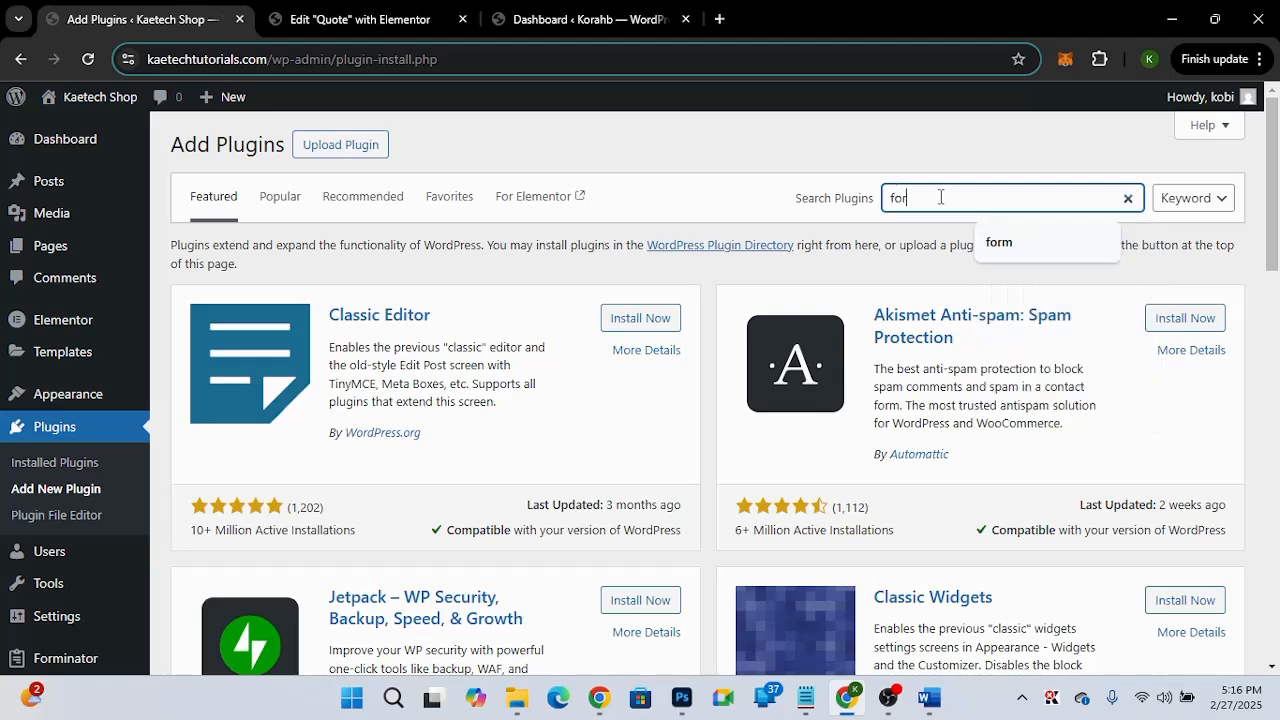
{"action": "type", "text": "inator"}
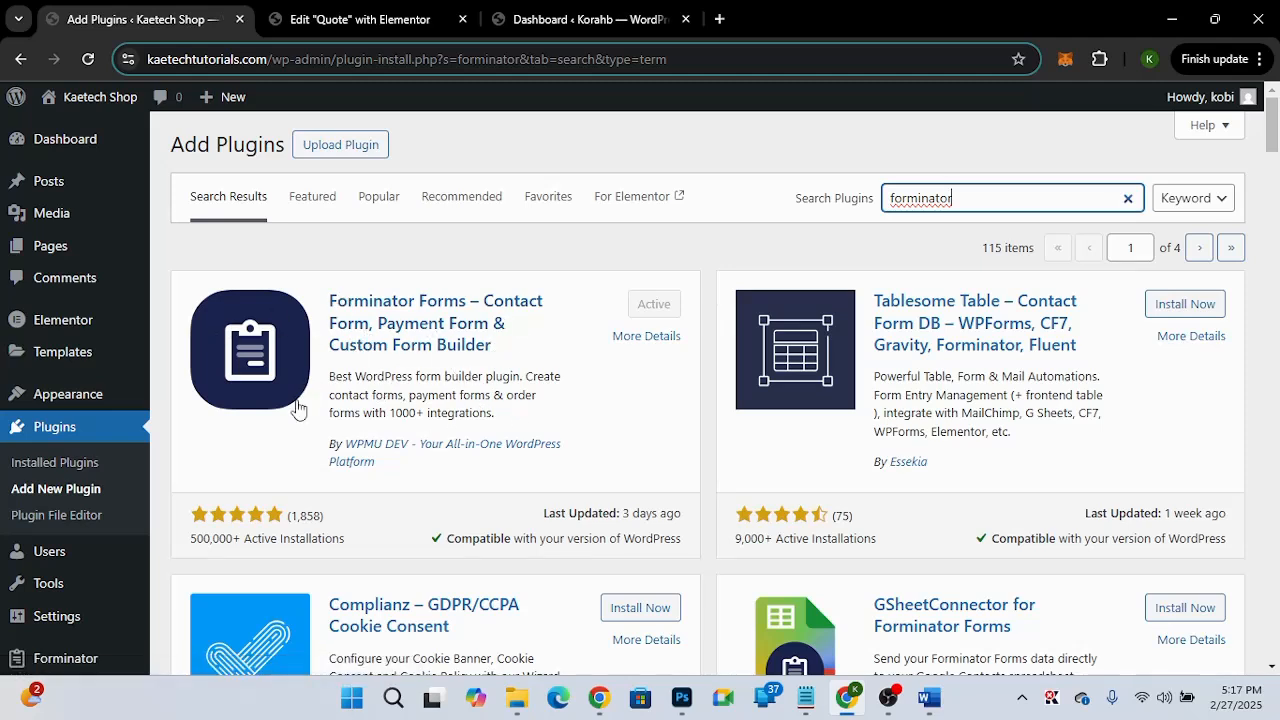
Check the installed plugins and open Forminator's list of forms.
{"action": "left_click", "coordinate": [33, 466]}
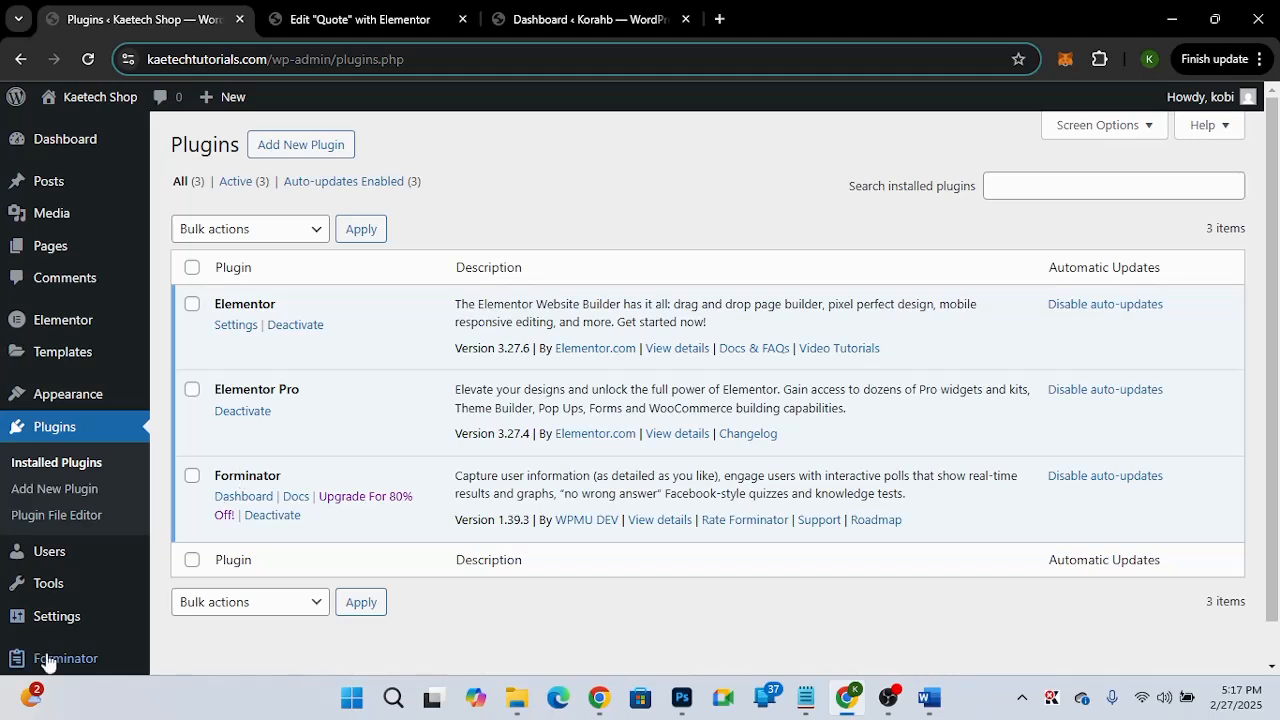
{"action": "mouse_move", "coordinate": [47, 662]}
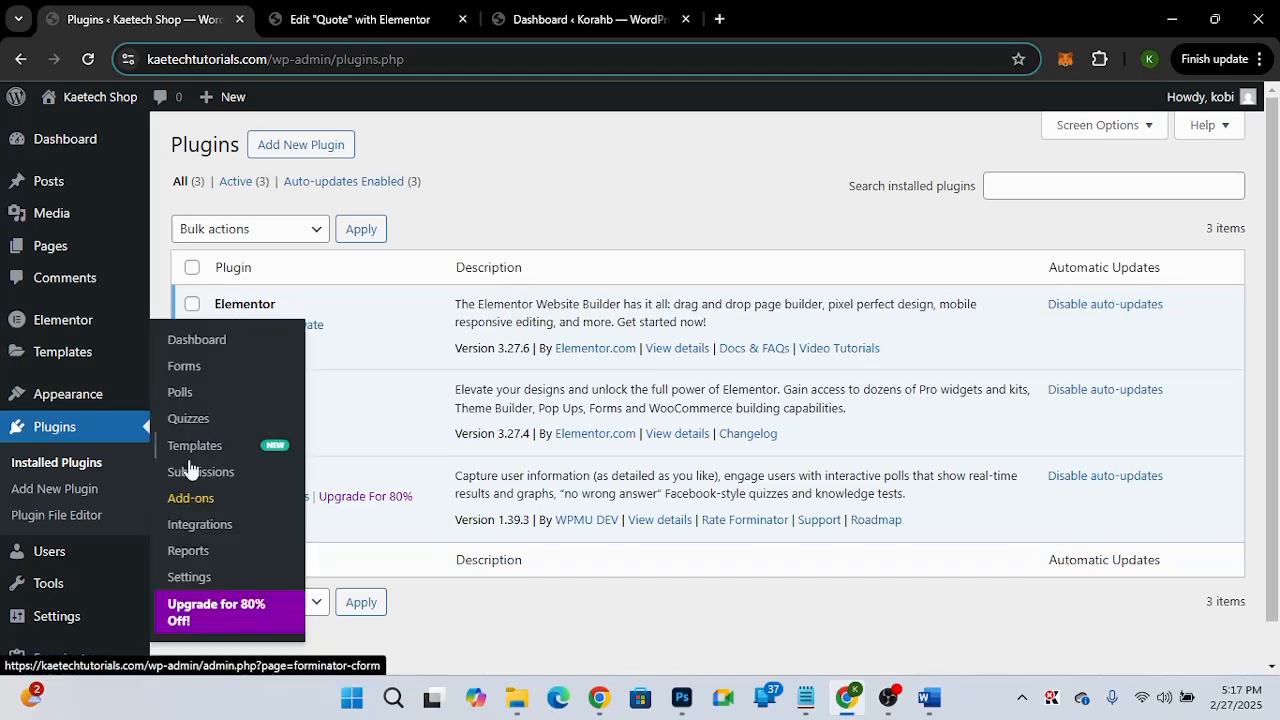
{"action": "left_click", "coordinate": [184, 367]}
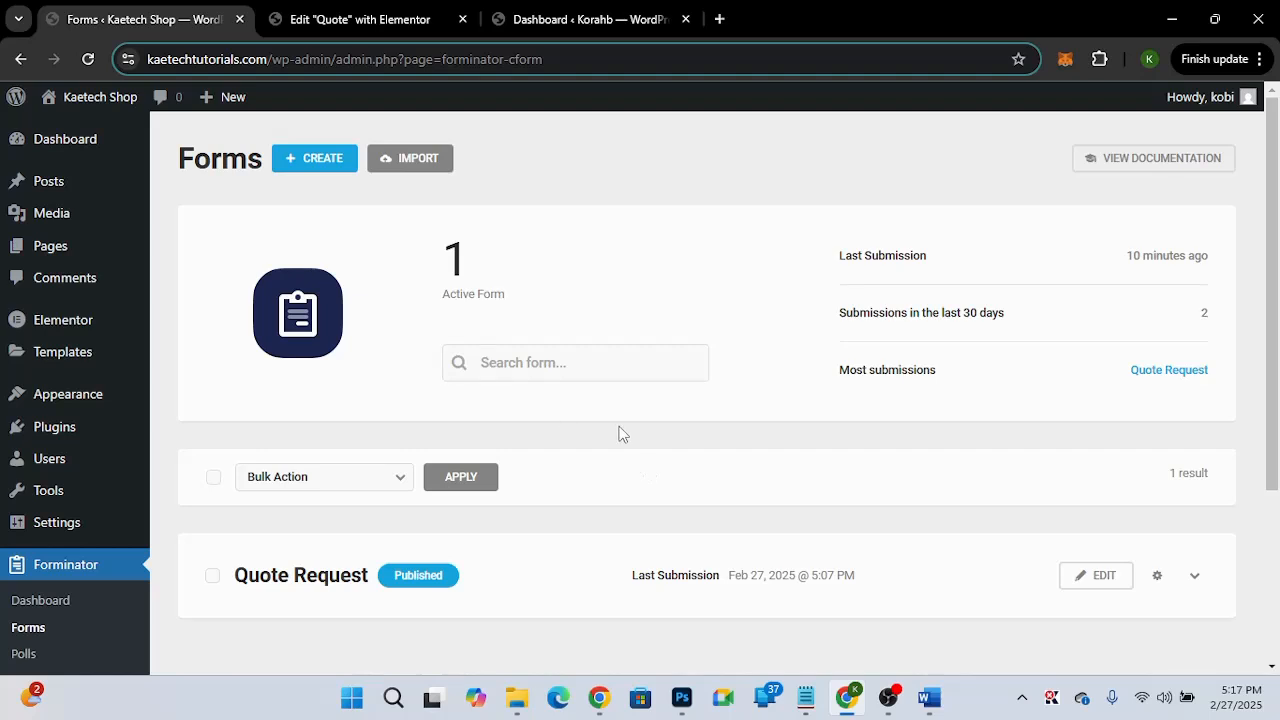
Start a new form from the Quote Request preset template.
{"action": "left_click", "coordinate": [312, 160]}
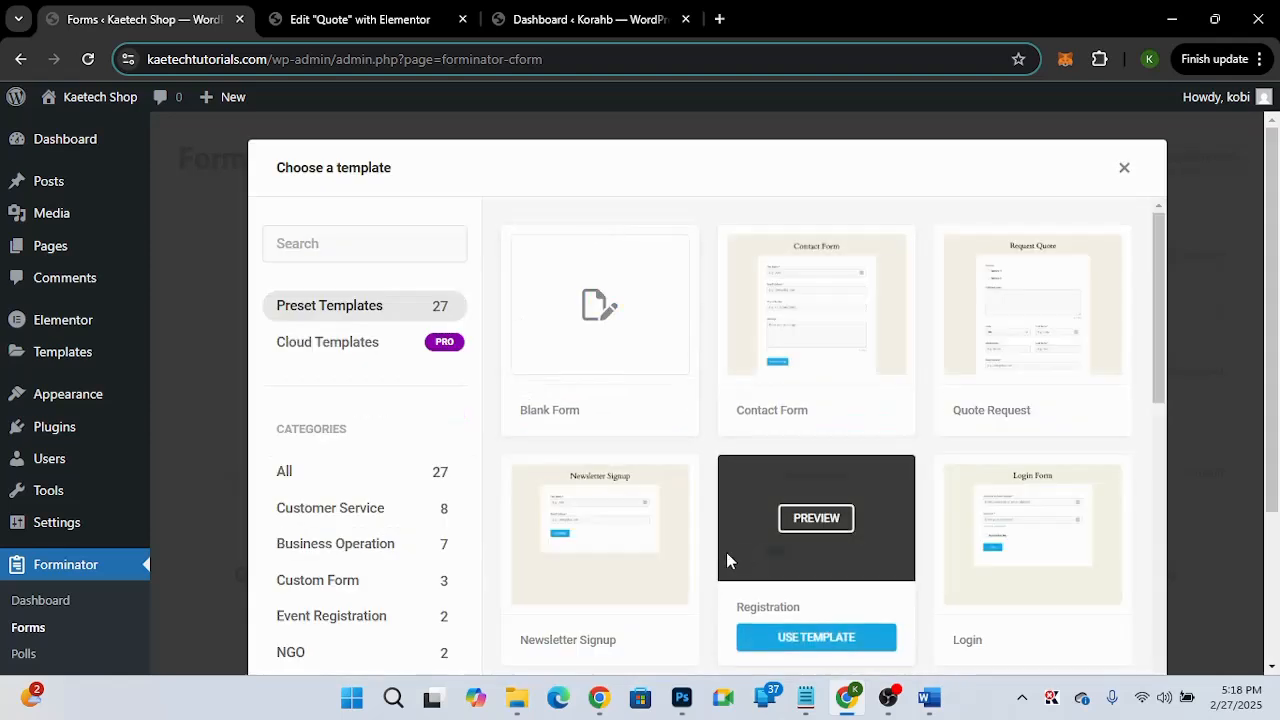
{"action": "scroll", "coordinate": [569, 594], "scroll_direction": "down", "scroll_amount": 3}
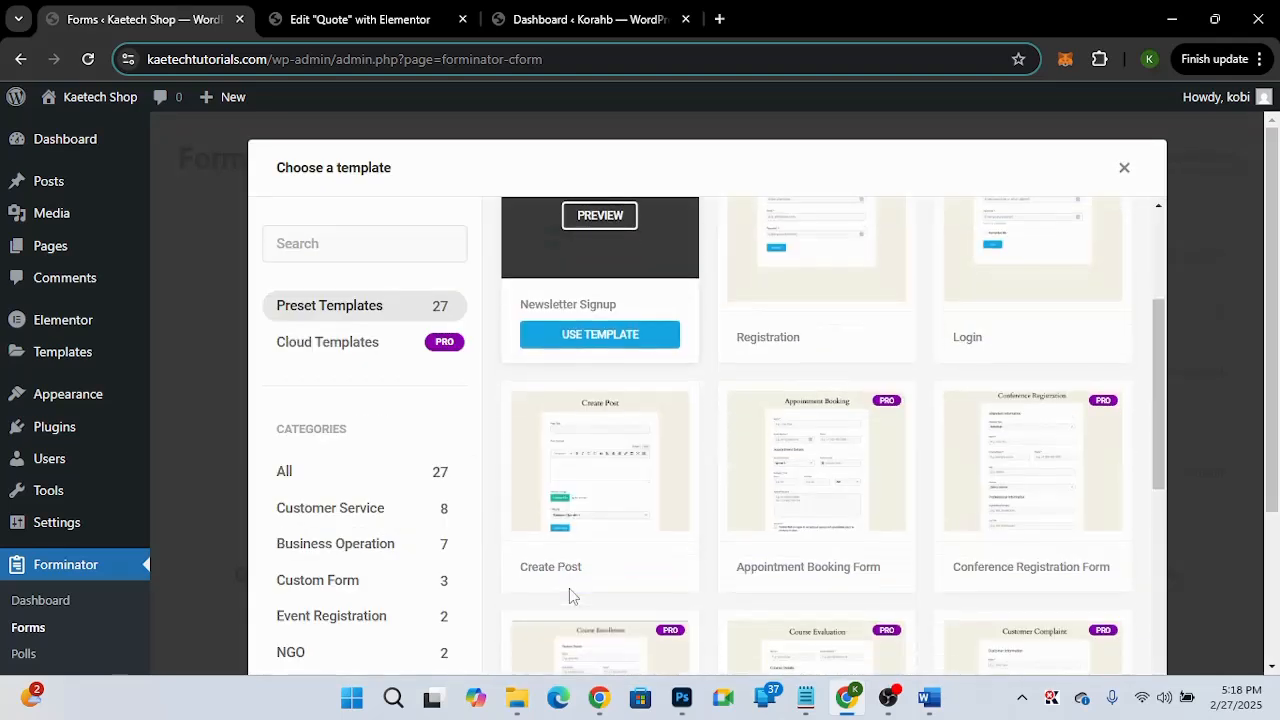
{"action": "scroll", "coordinate": [569, 590], "scroll_direction": "up", "scroll_amount": 2}
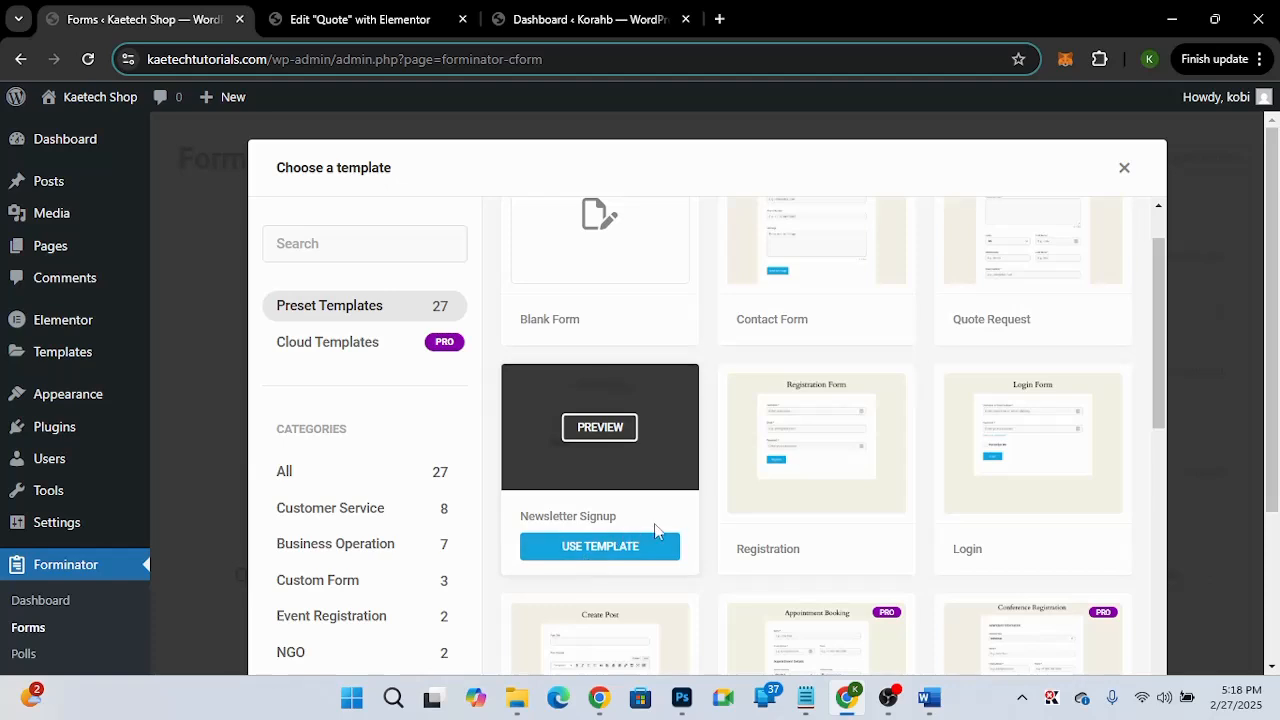
{"action": "scroll", "coordinate": [654, 523], "scroll_direction": "up", "scroll_amount": 1}
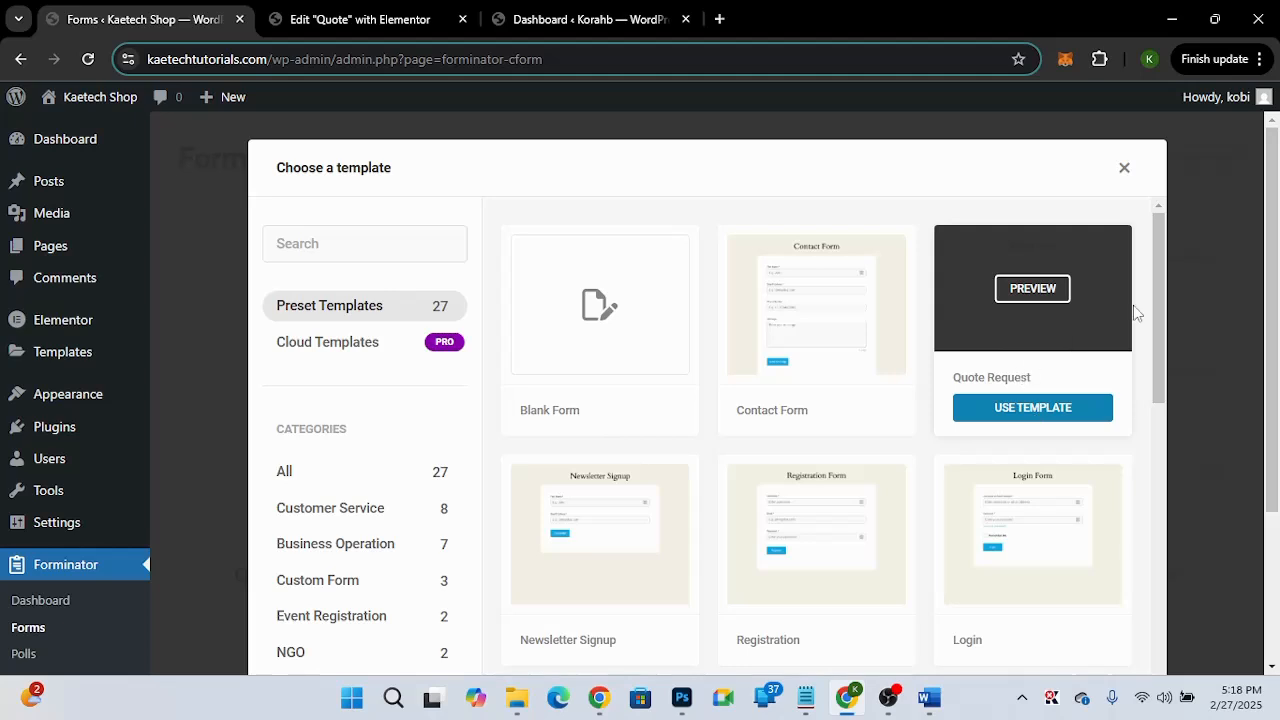
{"action": "left_click", "coordinate": [1040, 408]}
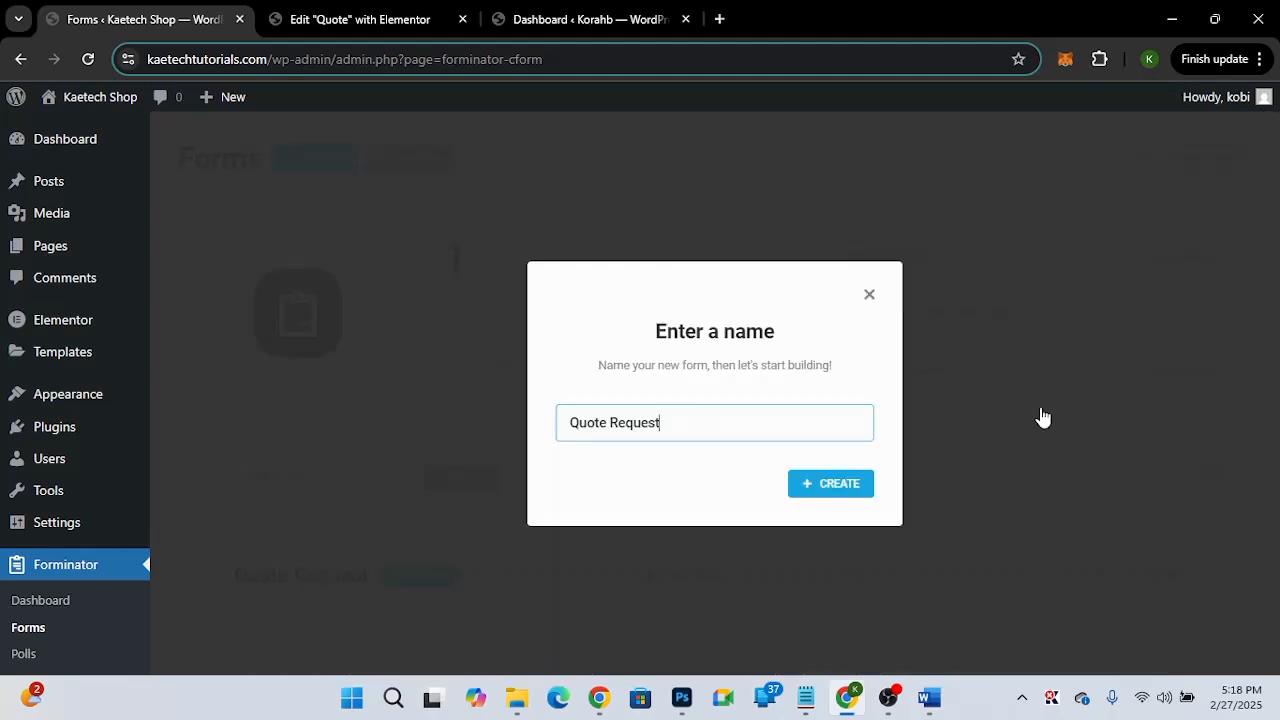
Name the new form "Quote" and create it.
{"action": "left_click", "coordinate": [612, 424]}
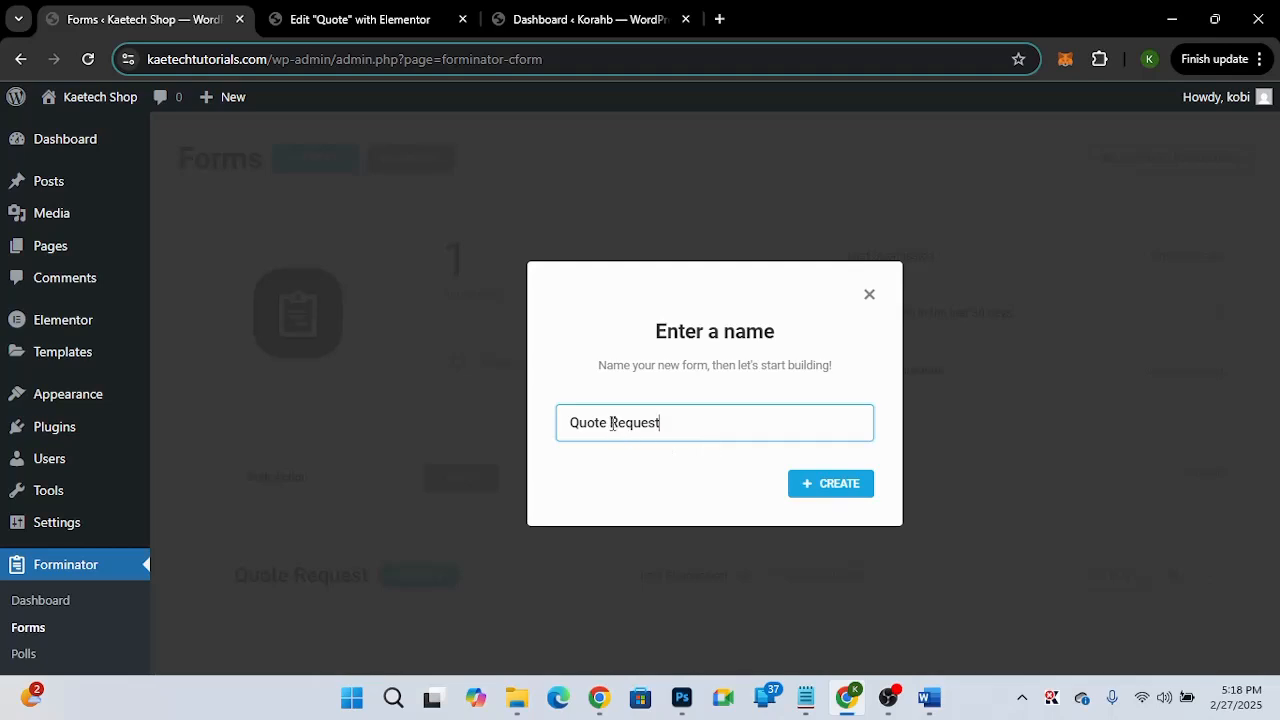
{"action": "left_click_drag", "start_coordinate": [612, 423], "coordinate": [697, 416]}
{"action": "key", "text": "BackSpace"}
{"action": "key", "text": "ctrl+z"}
{"action": "left_click", "coordinate": [626, 425]}
{"action": "left_click_drag", "start_coordinate": [626, 425], "coordinate": [492, 430]}
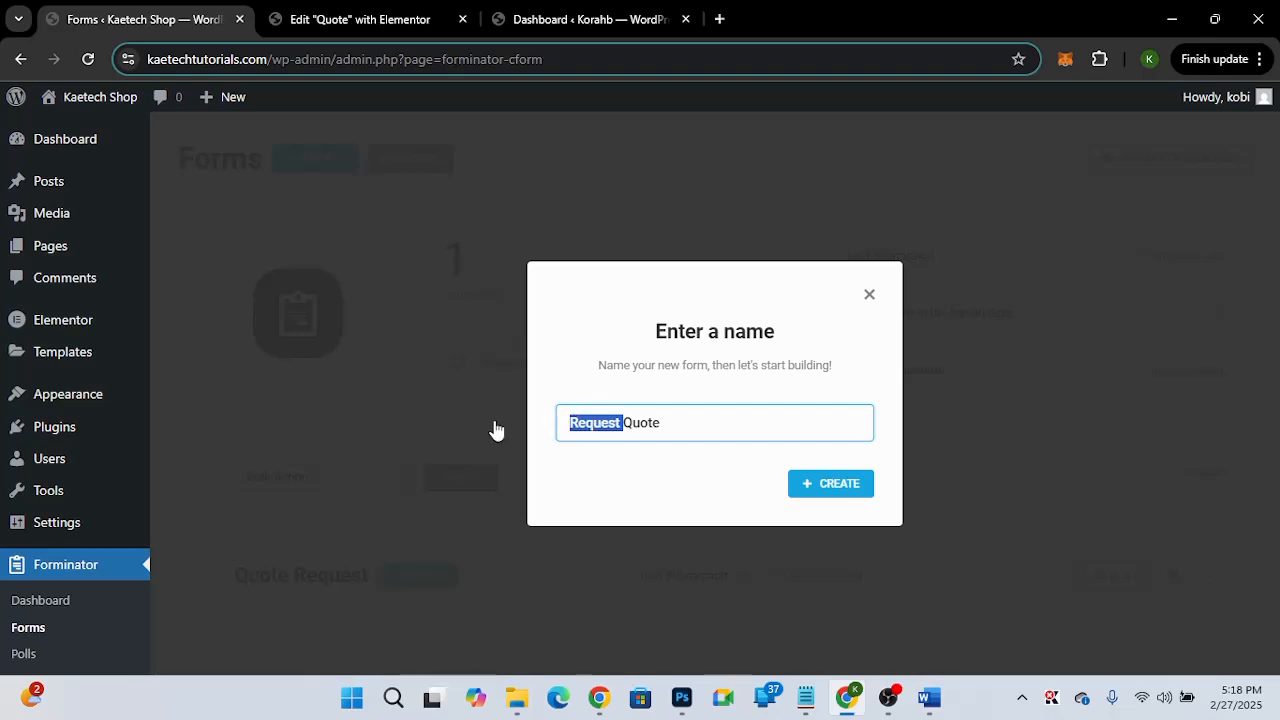
{"action": "key", "text": "BackSpace"}
{"action": "left_click", "coordinate": [806, 483]}
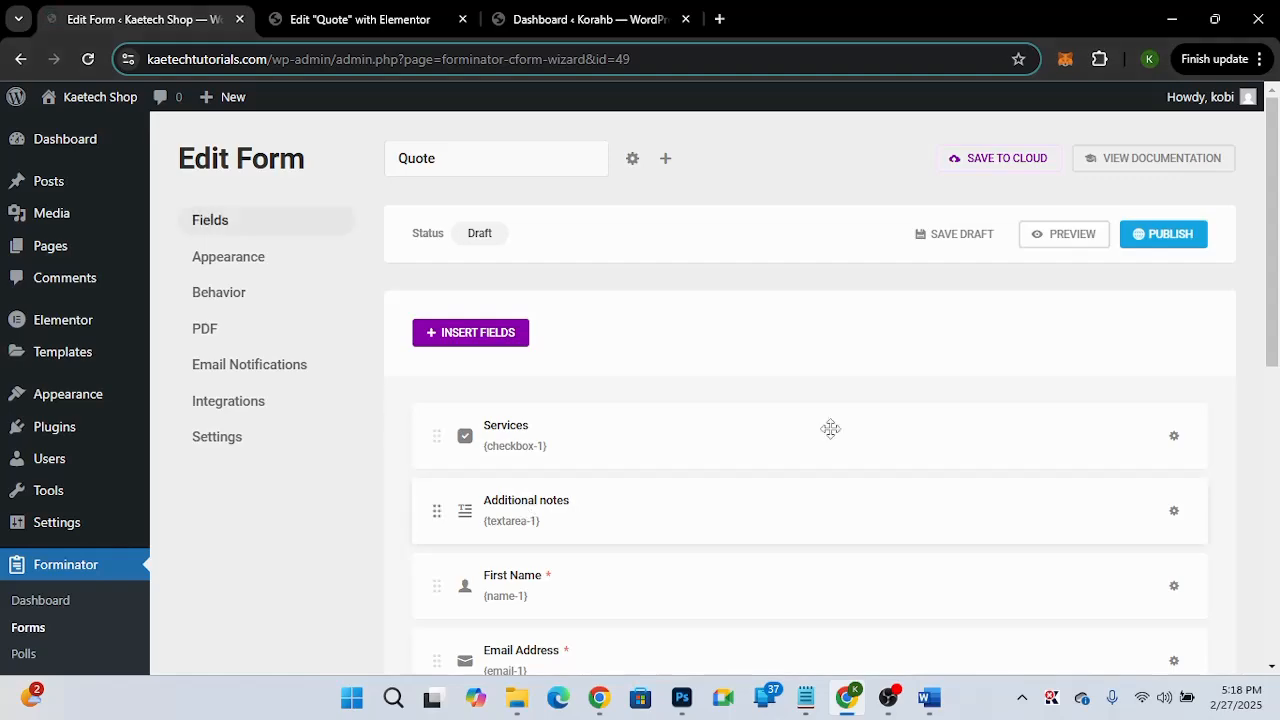
Examine the fields and submit button that the template supplies in the Quote form.
{"action": "scroll", "coordinate": [860, 462], "scroll_direction": "down", "scroll_amount": 3}
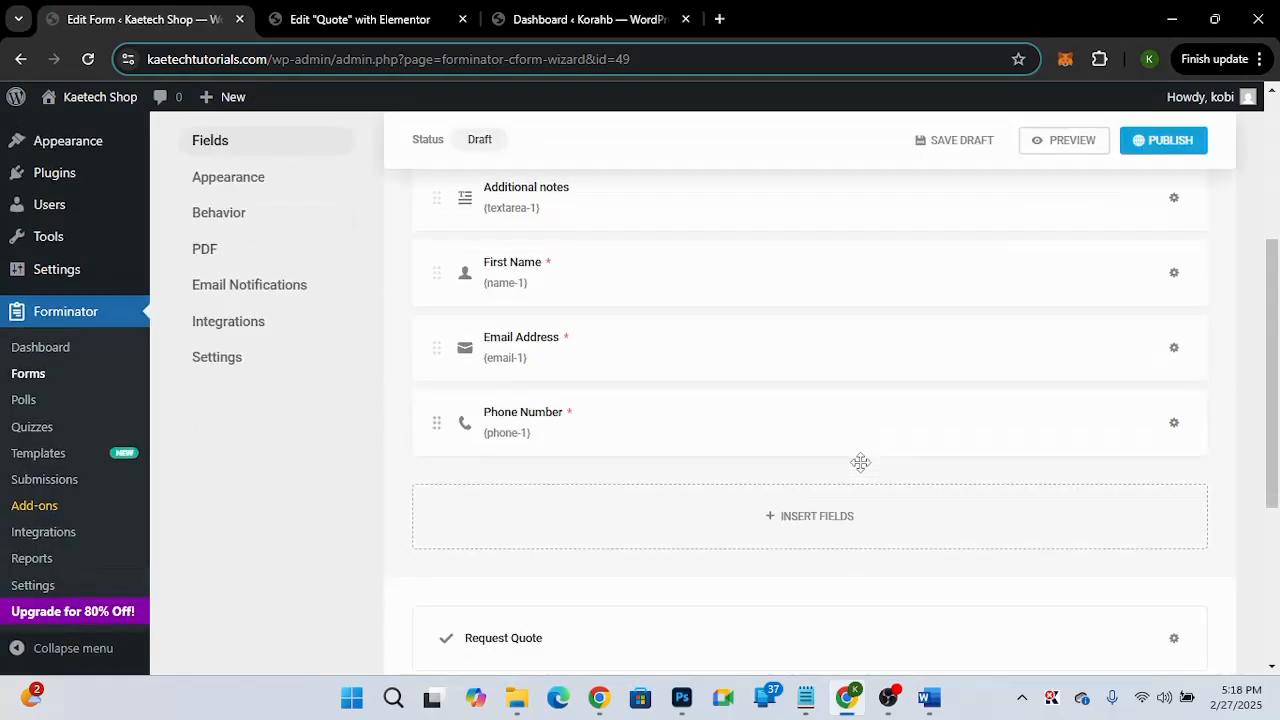
{"action": "scroll", "coordinate": [858, 468], "scroll_direction": "down", "scroll_amount": 3}
{"action": "scroll", "coordinate": [862, 471], "scroll_direction": "up", "scroll_amount": 2}
{"action": "scroll", "coordinate": [862, 471], "scroll_direction": "up", "scroll_amount": 4}
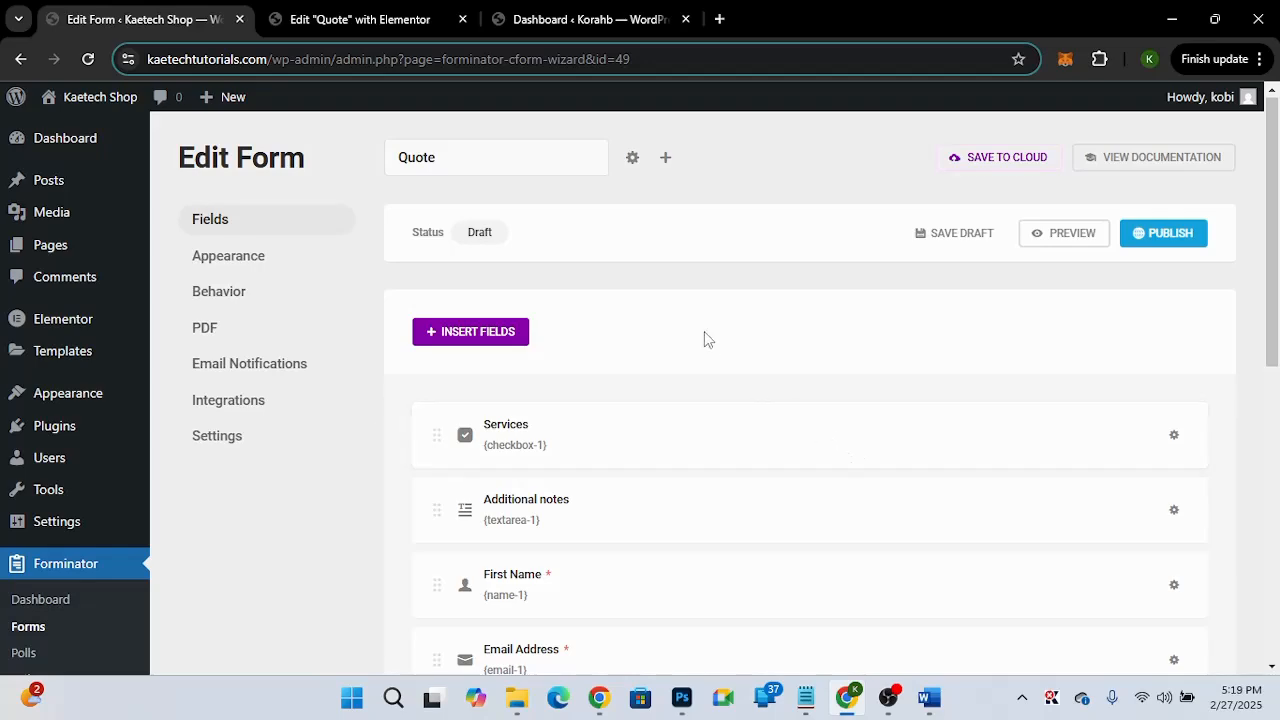
{"action": "scroll", "coordinate": [705, 337], "scroll_direction": "down", "scroll_amount": 2}
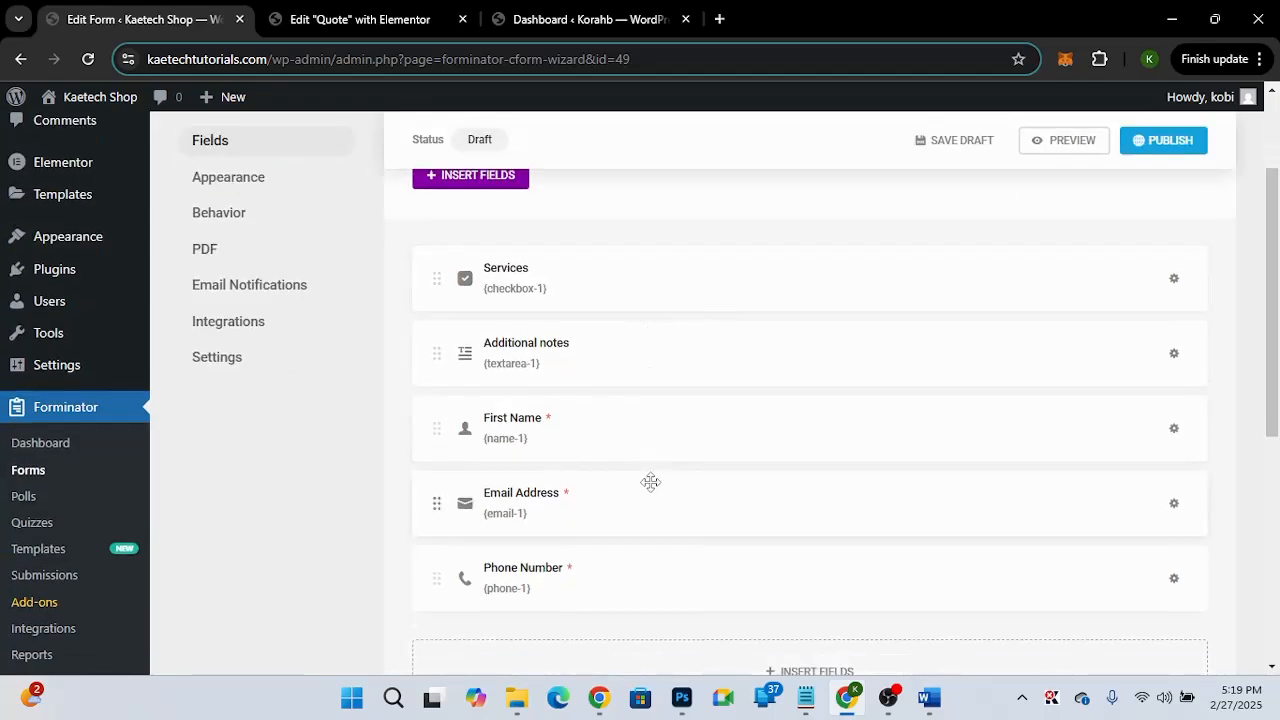
{"action": "scroll", "coordinate": [651, 477], "scroll_direction": "down", "scroll_amount": 4}
{"action": "scroll", "coordinate": [650, 488], "scroll_direction": "up", "scroll_amount": 8}
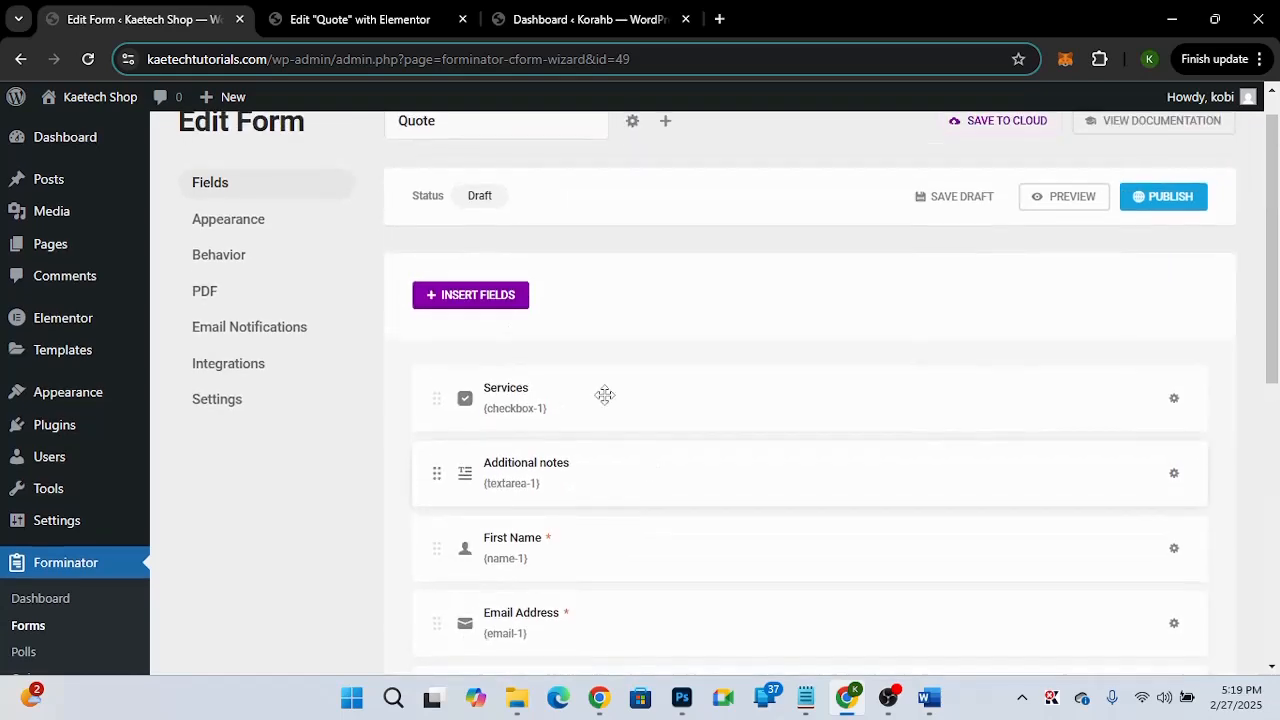
Open the field insertion dialog and examine the field types available for the form.
{"action": "left_click", "coordinate": [483, 294]}
{"action": "scroll", "coordinate": [659, 471], "scroll_direction": "down", "scroll_amount": 3}
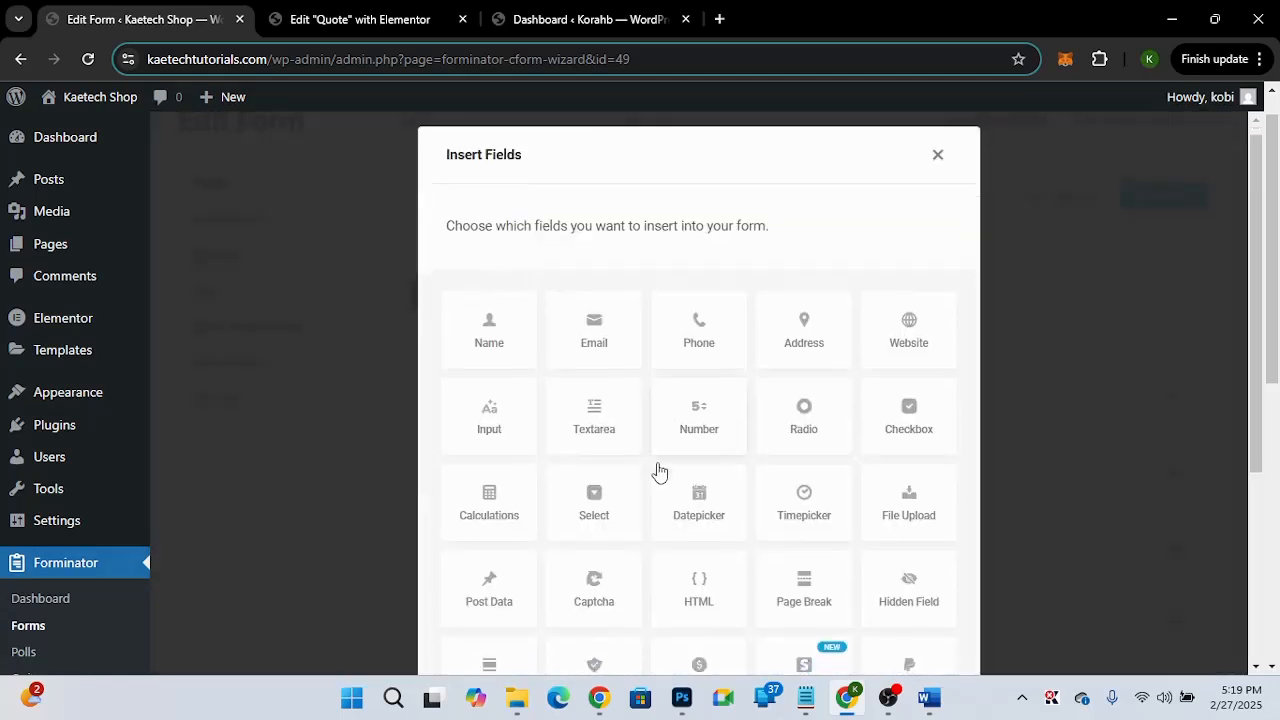
{"action": "scroll", "coordinate": [659, 471], "scroll_direction": "up", "scroll_amount": 1}
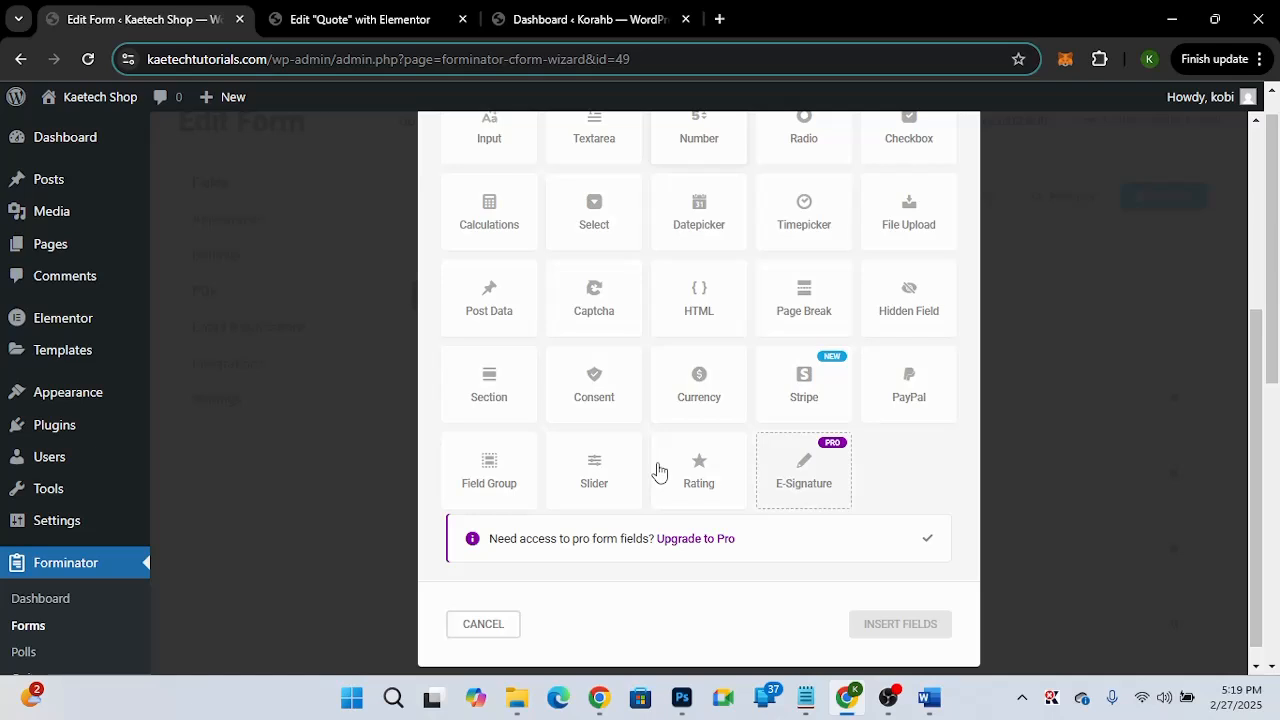
{"action": "scroll", "coordinate": [659, 471], "scroll_direction": "up", "scroll_amount": 2}
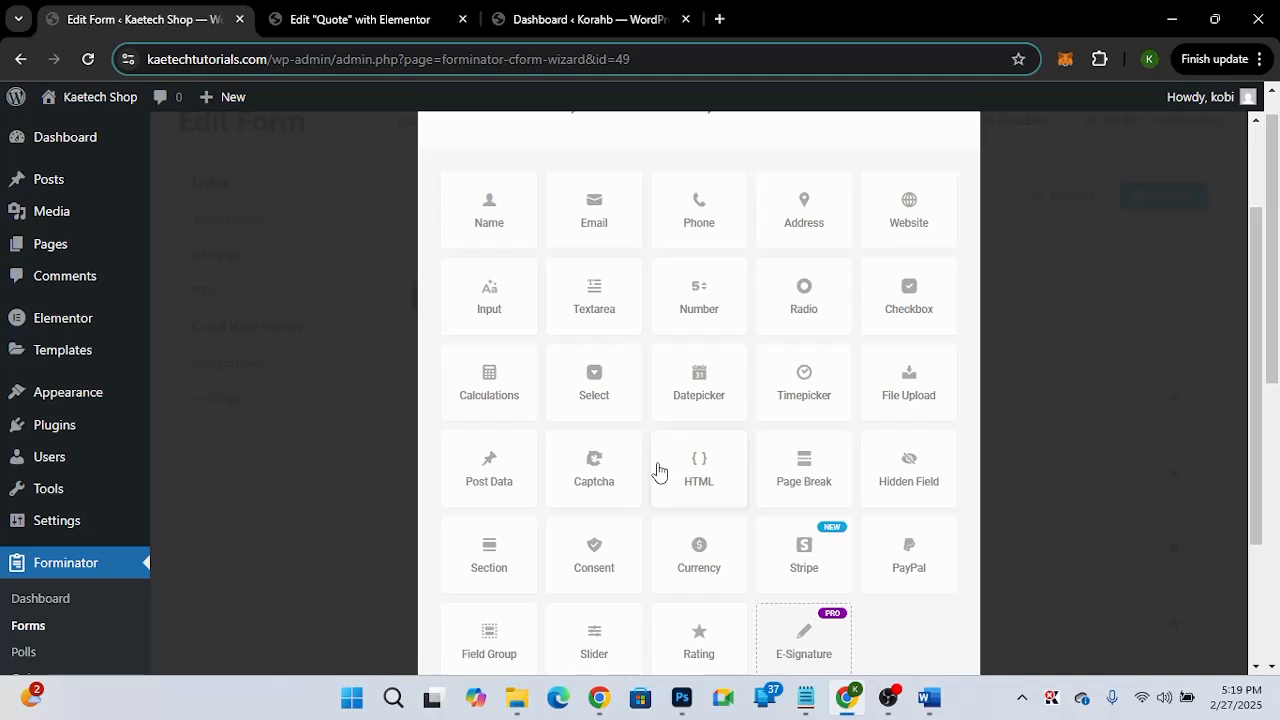
{"action": "scroll", "coordinate": [659, 471], "scroll_direction": "down", "scroll_amount": 1}
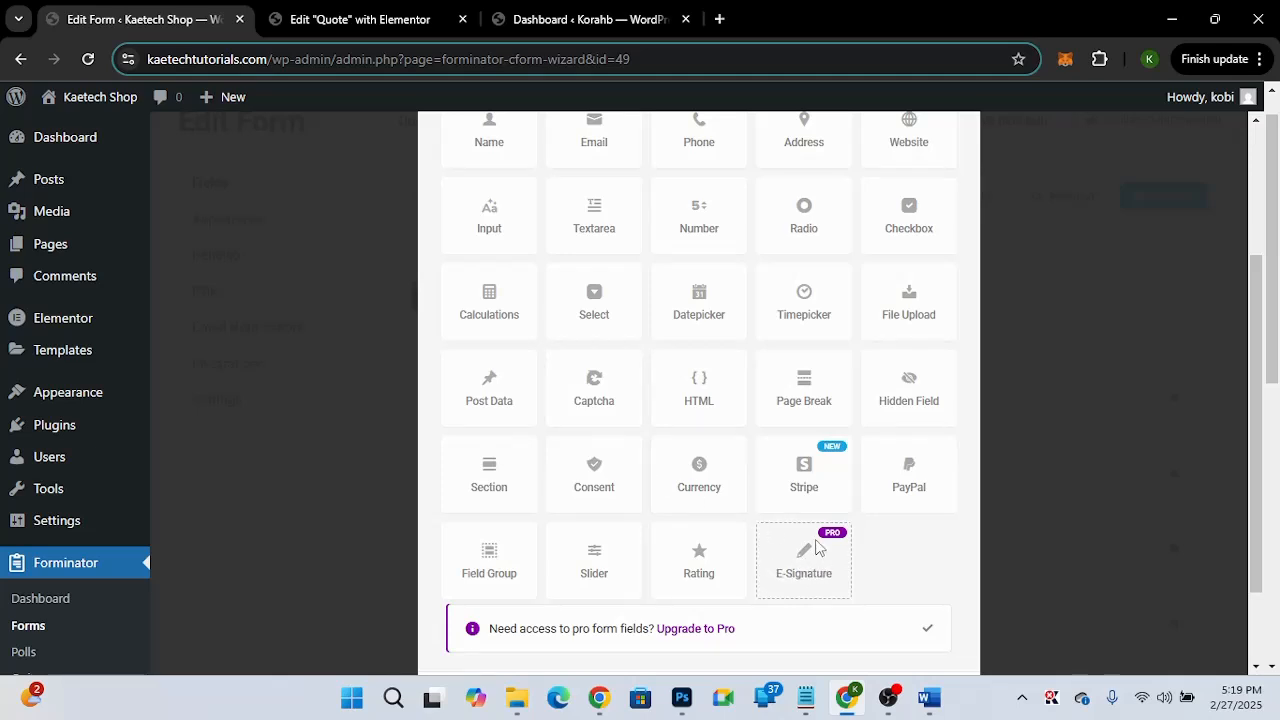
{"action": "scroll", "coordinate": [657, 529], "scroll_direction": "up", "scroll_amount": 3}
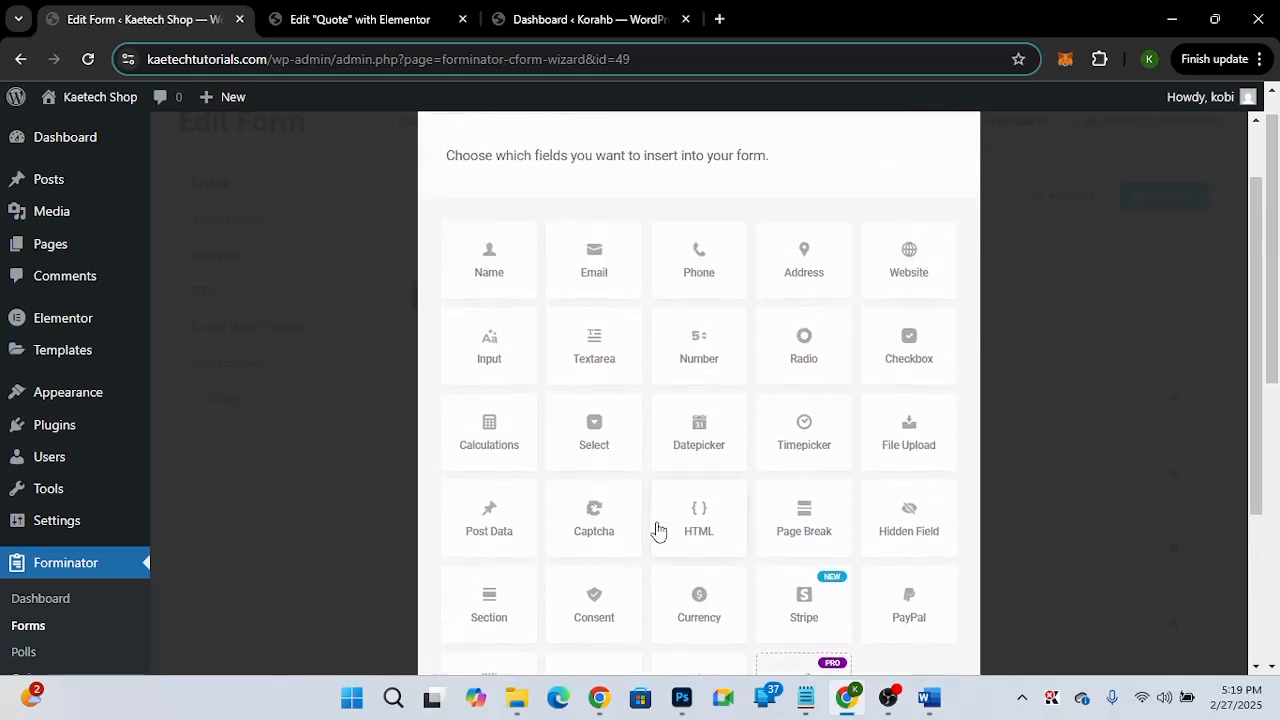
{"action": "scroll", "coordinate": [657, 529], "scroll_direction": "down", "scroll_amount": 3}
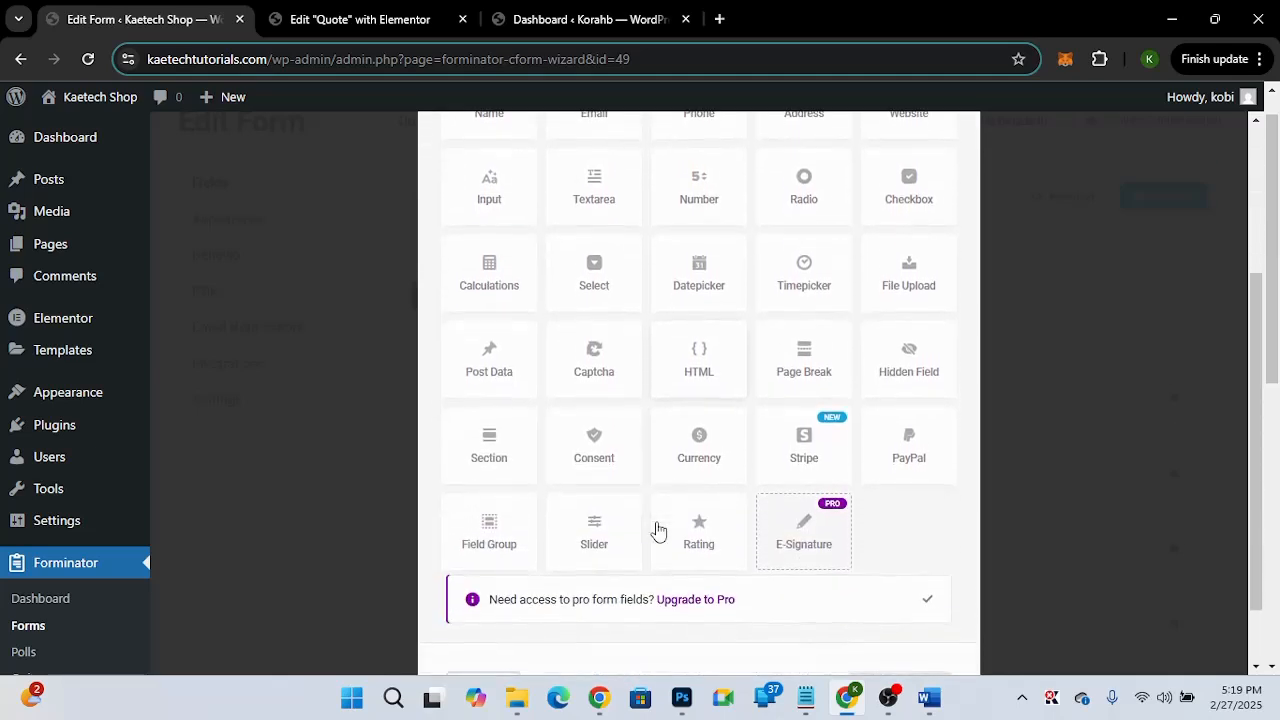
Close the field insertion dialog without adding a field and return to the Quote form's field list.
{"action": "scroll", "coordinate": [657, 529], "scroll_direction": "up", "scroll_amount": 4}
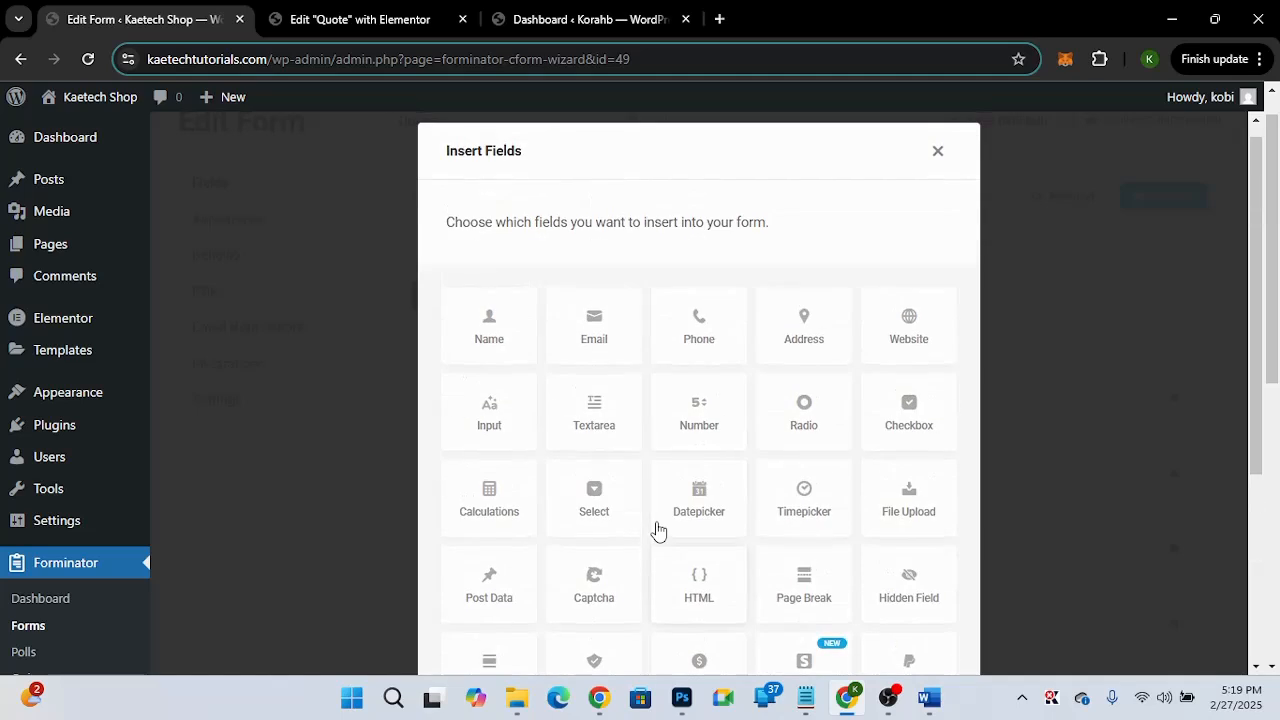
{"action": "left_click", "coordinate": [937, 151]}
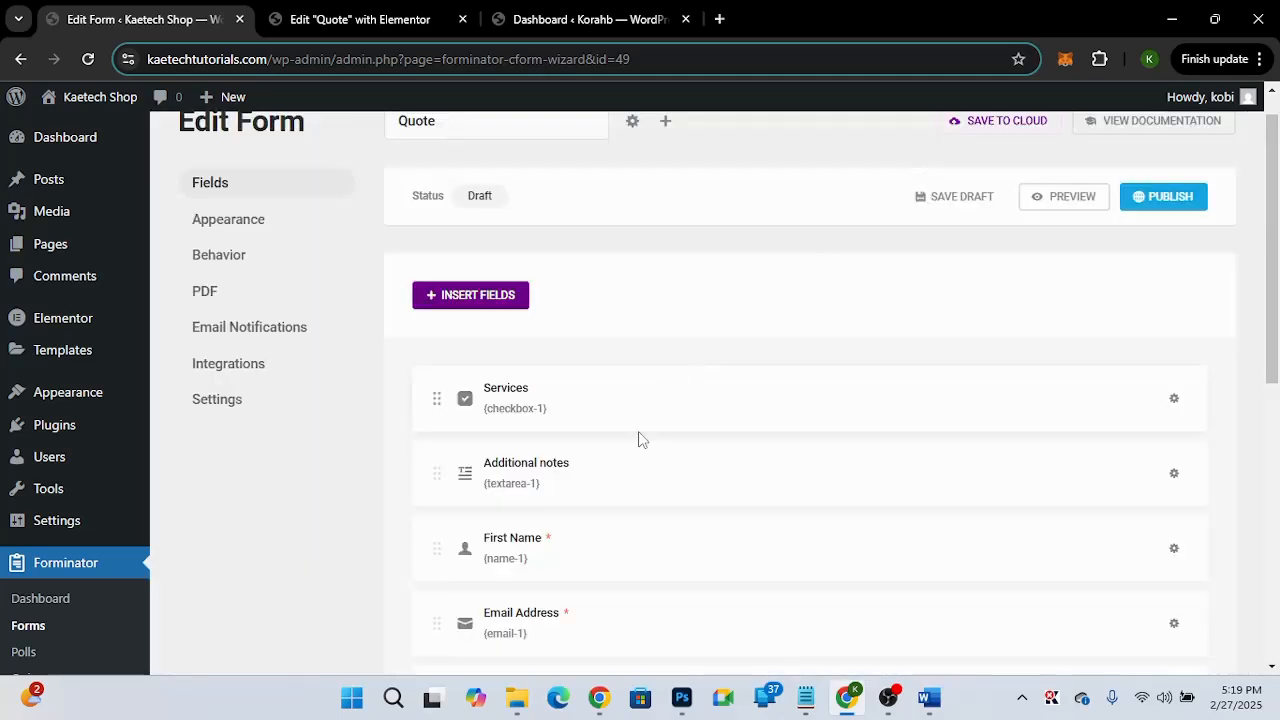
{"action": "scroll", "coordinate": [640, 437], "scroll_direction": "down", "scroll_amount": 3}
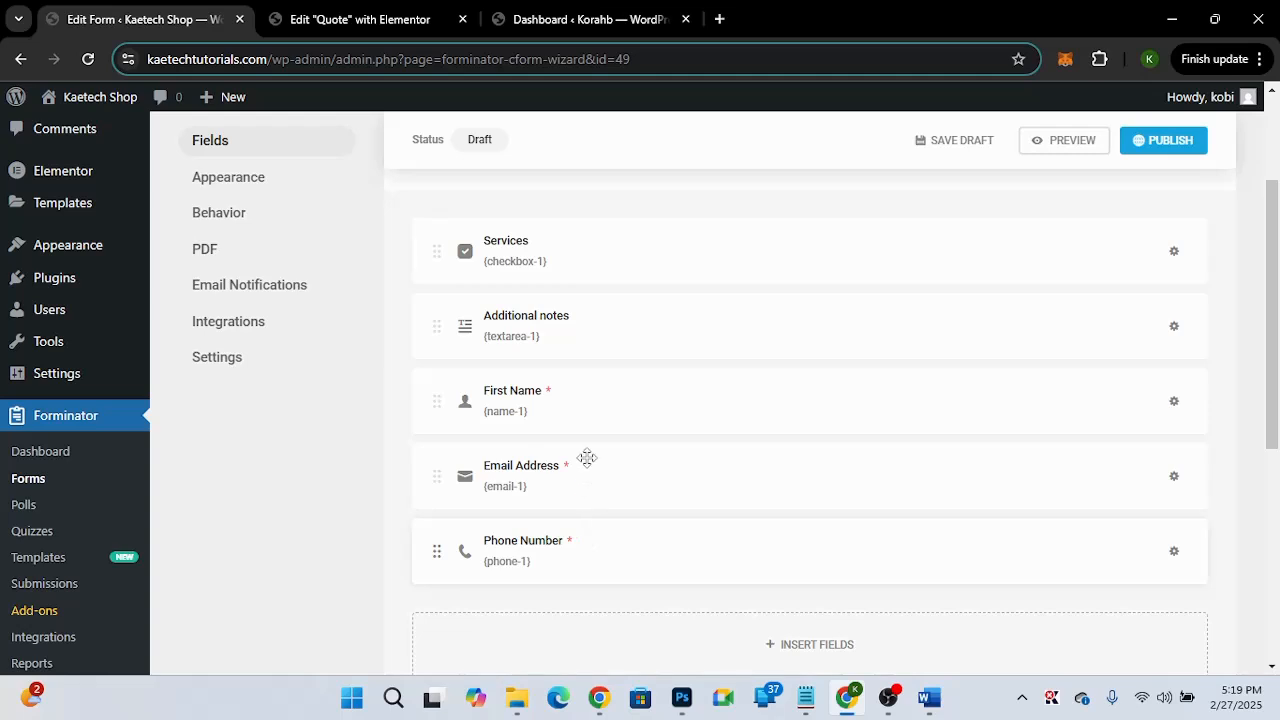
Switch the First Name field from multiple name parts to a single field and label it "Full Name".
{"action": "left_click", "coordinate": [679, 403]}
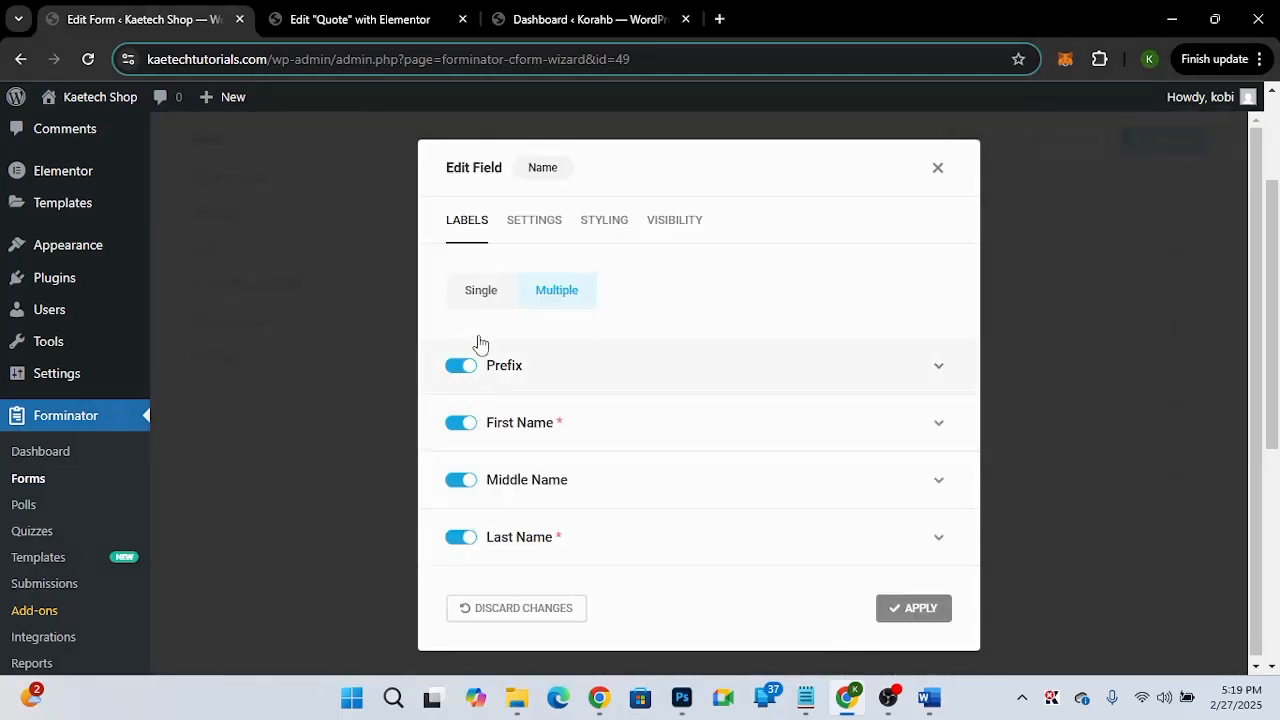
{"action": "left_click", "coordinate": [481, 290]}
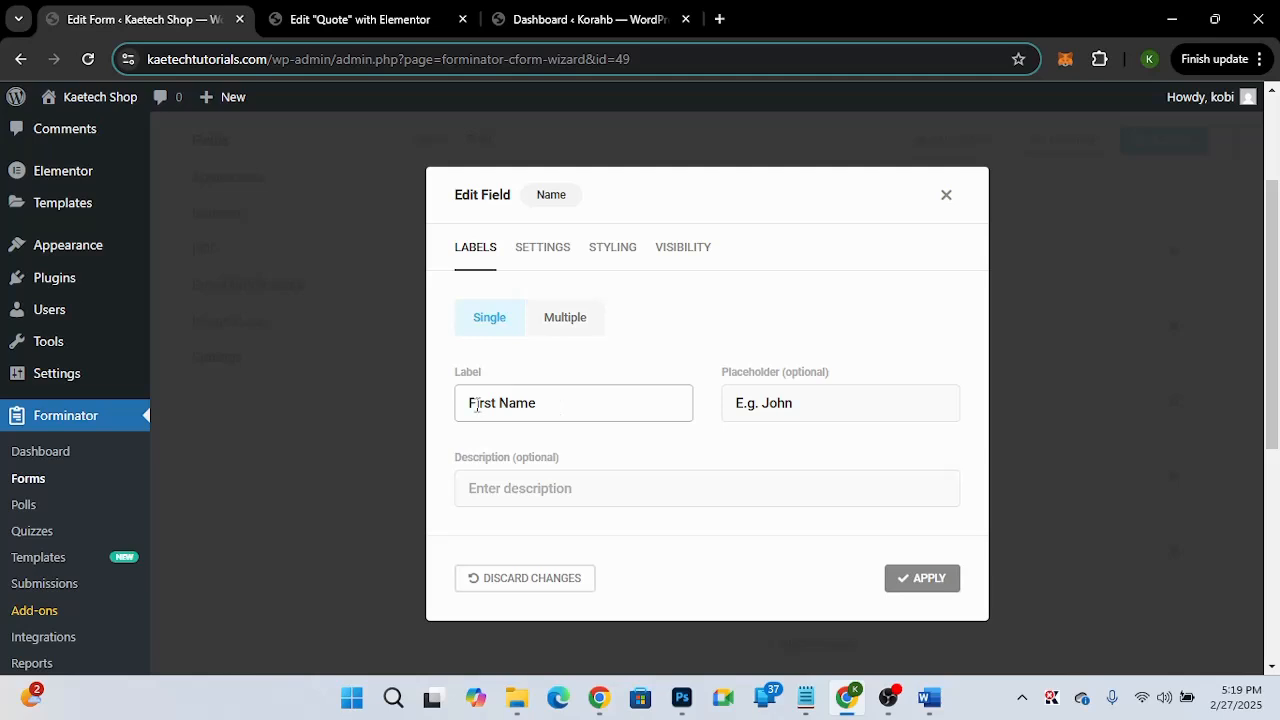
{"action": "left_click_drag", "start_coordinate": [494, 403], "coordinate": [434, 406]}
{"action": "type", "text": "F"}
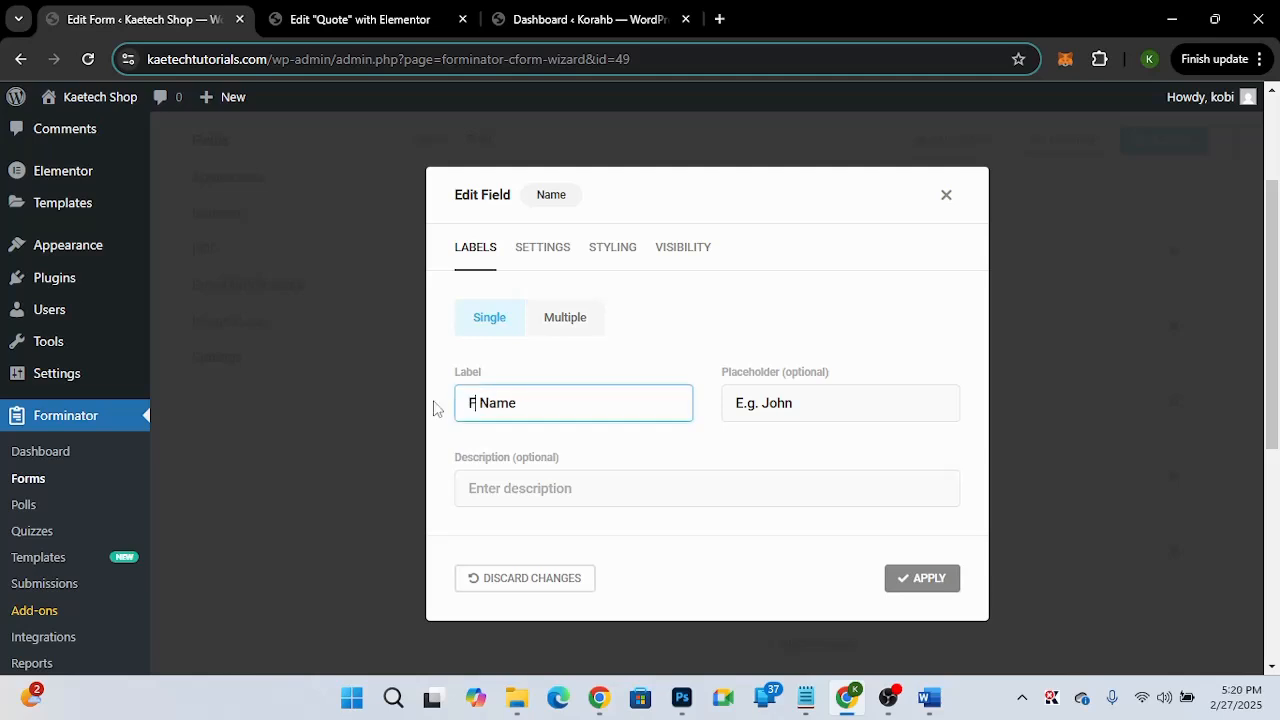
{"action": "type", "text": "ull"}
Add a sample surname to the Full Name field's placeholder and apply the field changes.
{"action": "left_click", "coordinate": [860, 405]}
{"action": "type", "text": "Doe"}
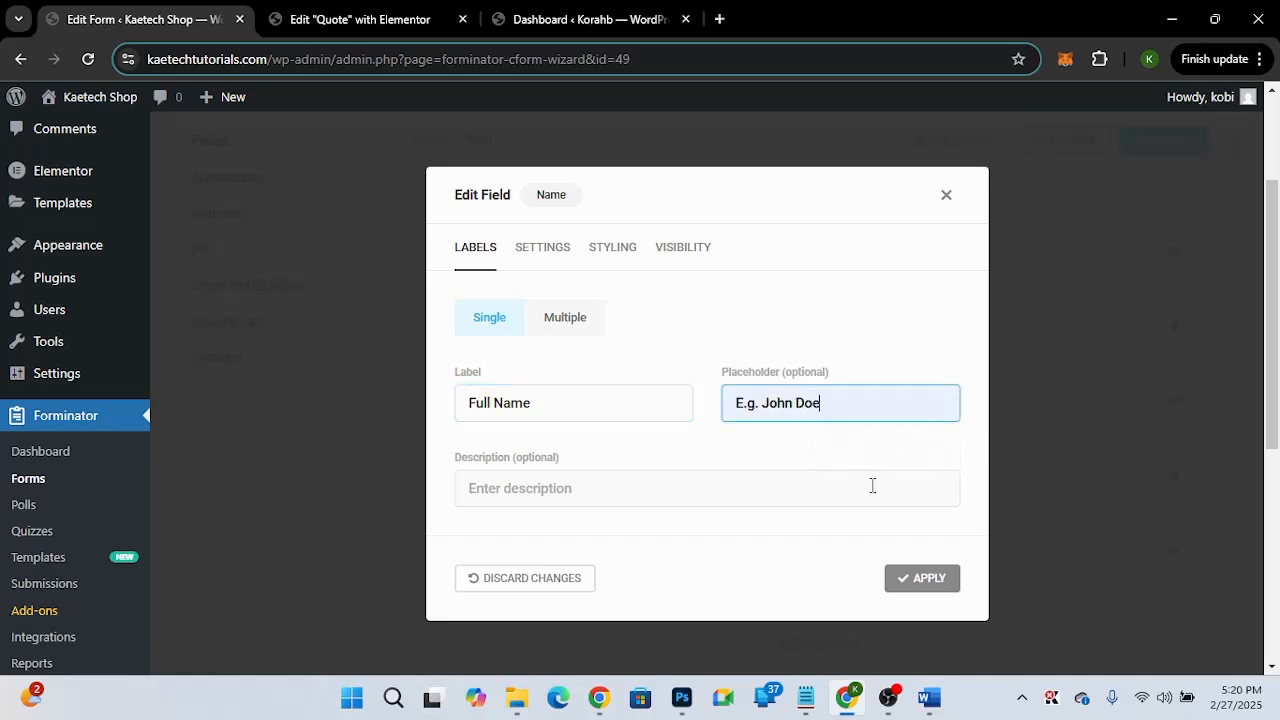
{"action": "left_click", "coordinate": [926, 586]}
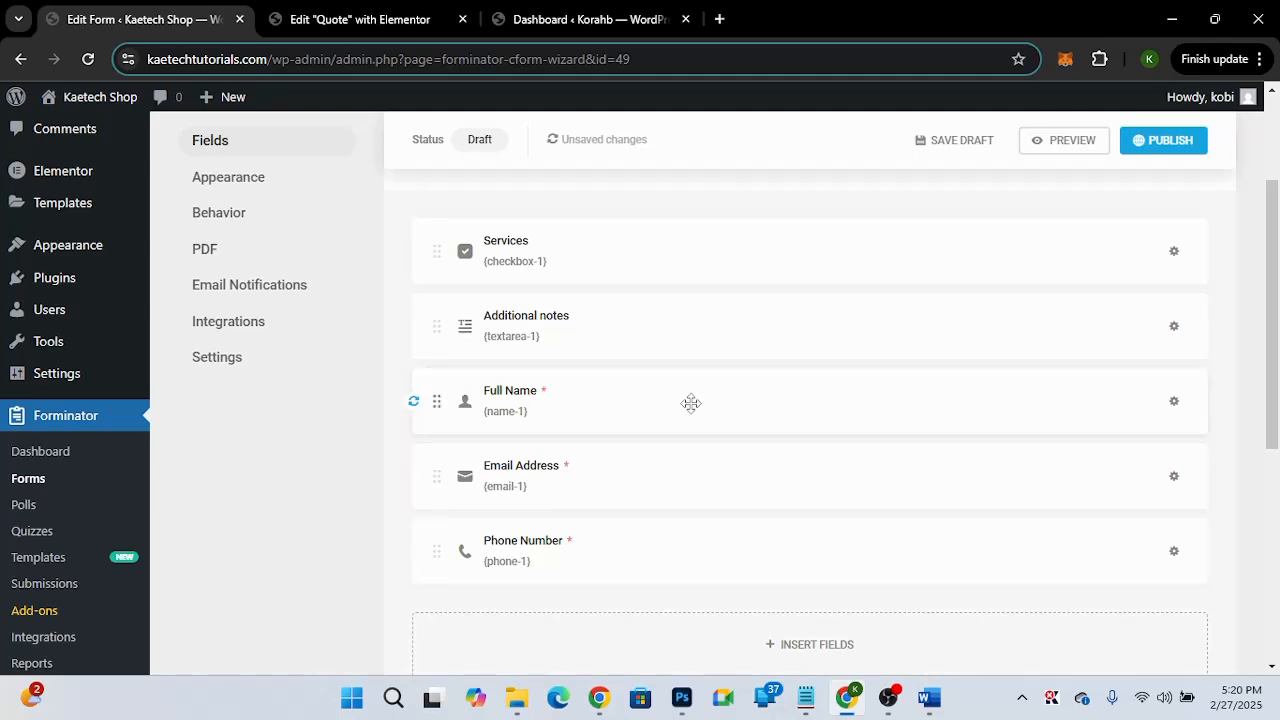
Rename the Services checkbox field "Features" and apply the change.
{"action": "scroll", "coordinate": [691, 403], "scroll_direction": "up", "scroll_amount": 1}
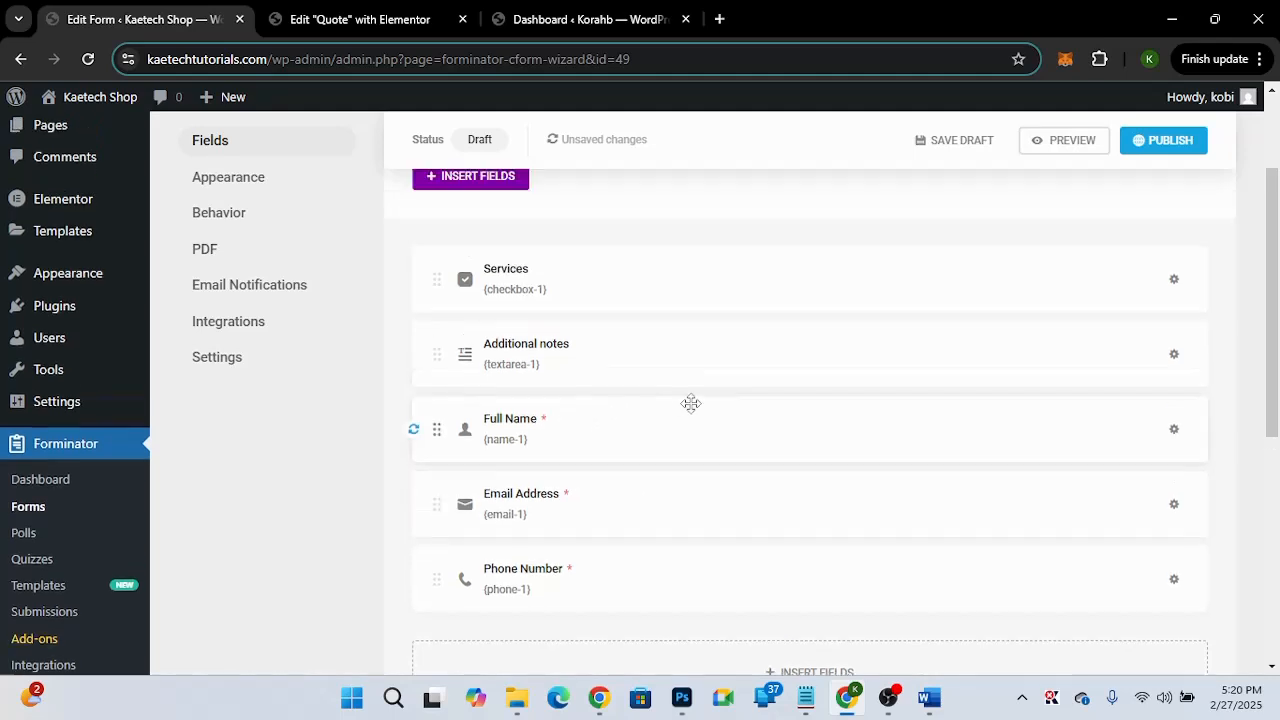
{"action": "left_click", "coordinate": [628, 296]}
{"action": "left_click_drag", "start_coordinate": [523, 317], "coordinate": [410, 316]}
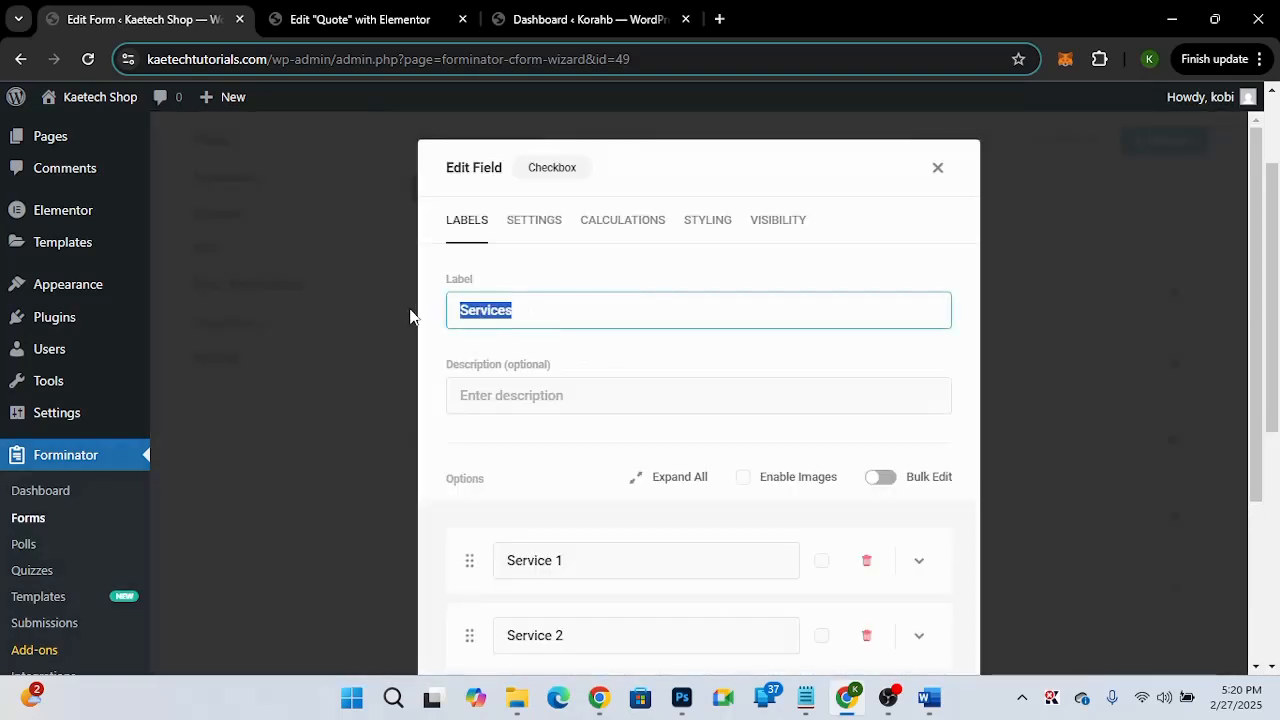
{"action": "type", "text": "Features"}
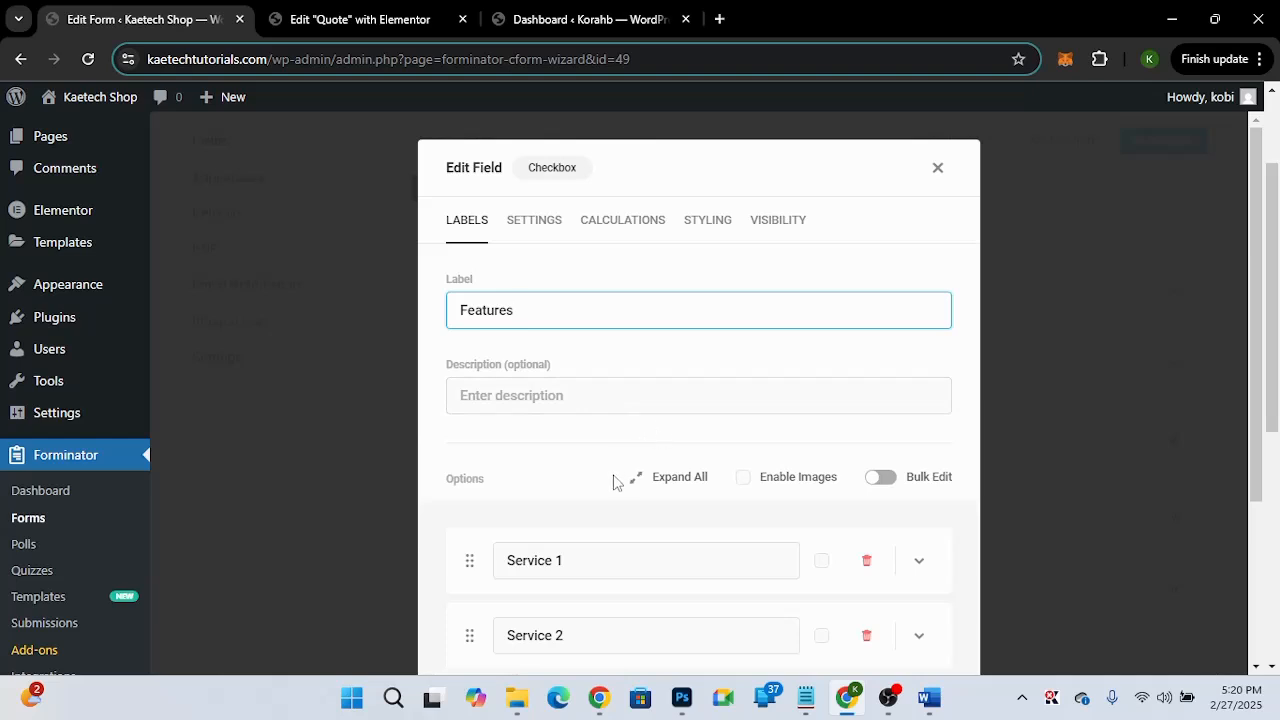
{"action": "scroll", "coordinate": [614, 480], "scroll_direction": "down", "scroll_amount": 2}
{"action": "scroll", "coordinate": [614, 482], "scroll_direction": "down", "scroll_amount": 1}
{"action": "left_click_drag", "start_coordinate": [580, 344], "coordinate": [451, 346]}
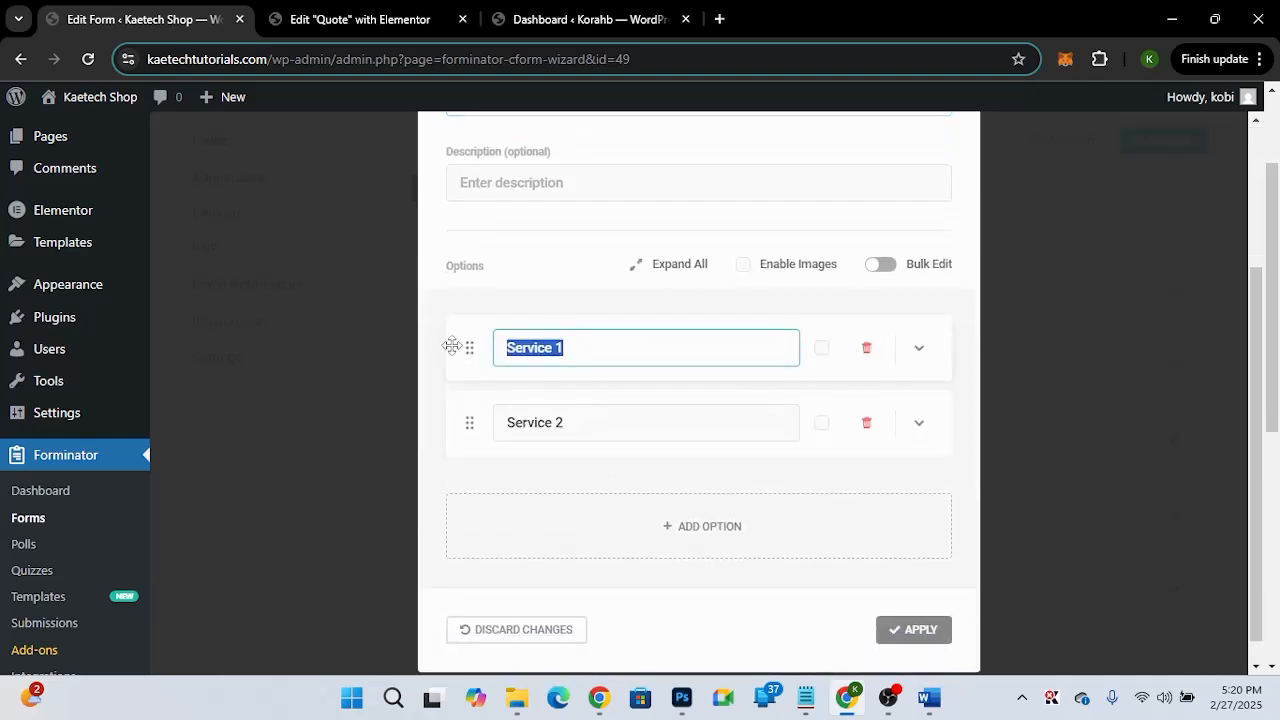
{"action": "left_click", "coordinate": [912, 629]}
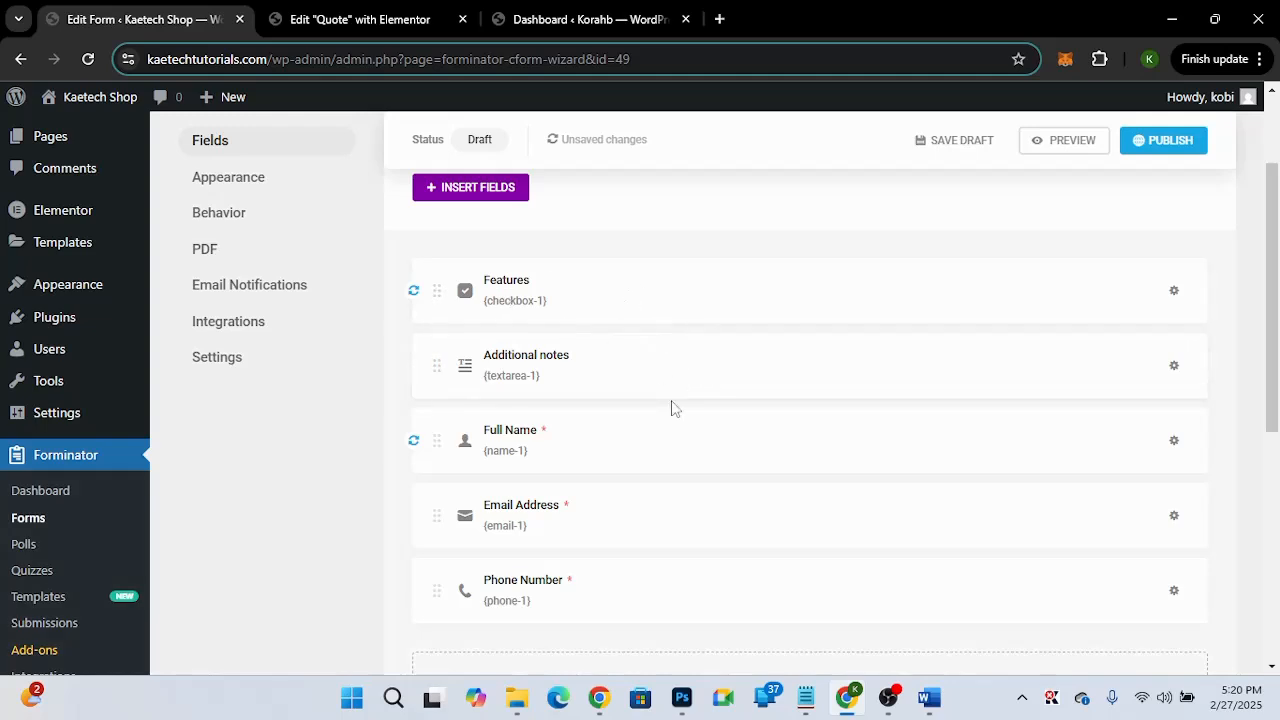
Insert Page Break, Select and Calculations fields after the Phone Number field.
{"action": "scroll", "coordinate": [673, 408], "scroll_direction": "down", "scroll_amount": 2}
{"action": "scroll", "coordinate": [673, 408], "scroll_direction": "up", "scroll_amount": 2}
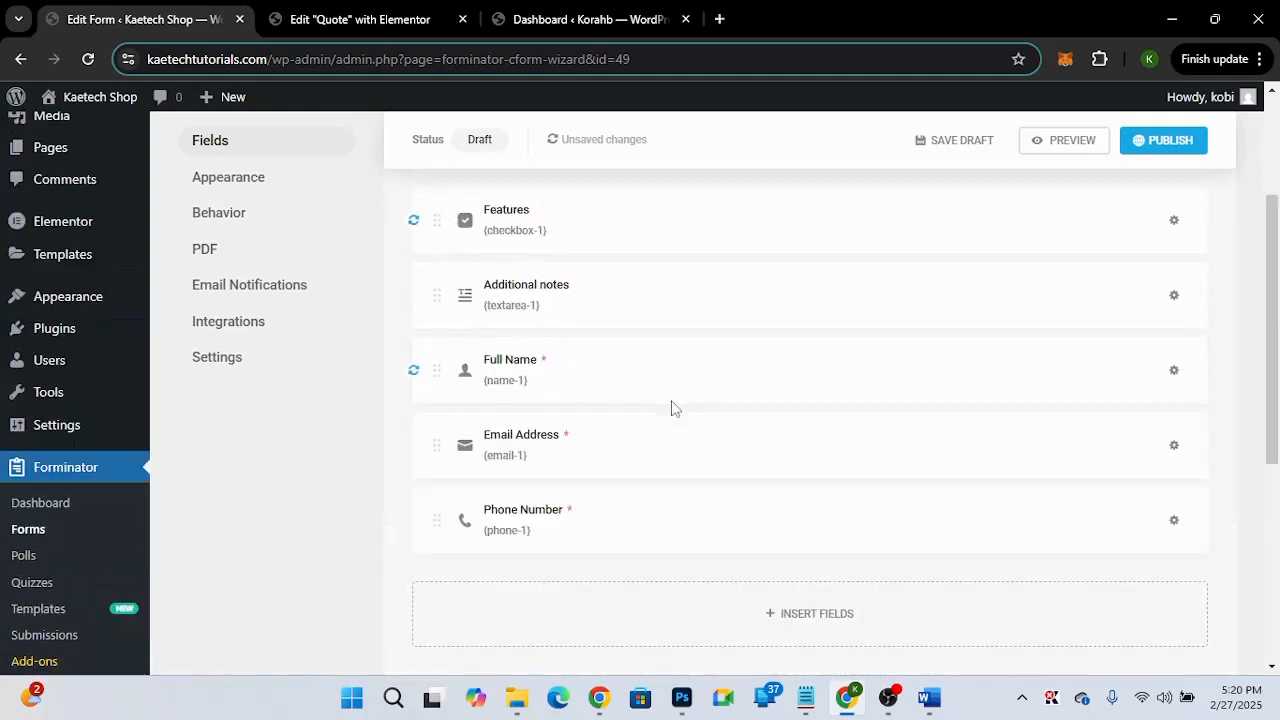
{"action": "scroll", "coordinate": [673, 408], "scroll_direction": "up", "scroll_amount": 1}
{"action": "scroll", "coordinate": [671, 405], "scroll_direction": "down", "scroll_amount": 2}
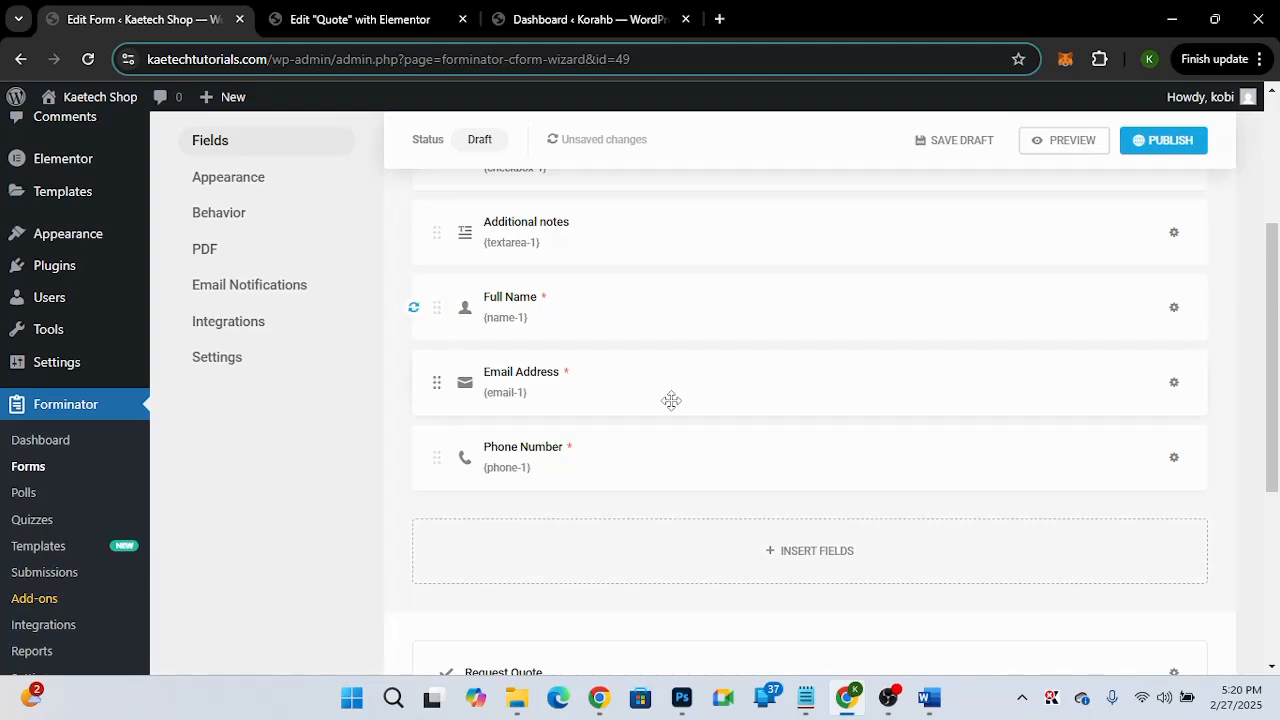
{"action": "left_click", "coordinate": [813, 568]}
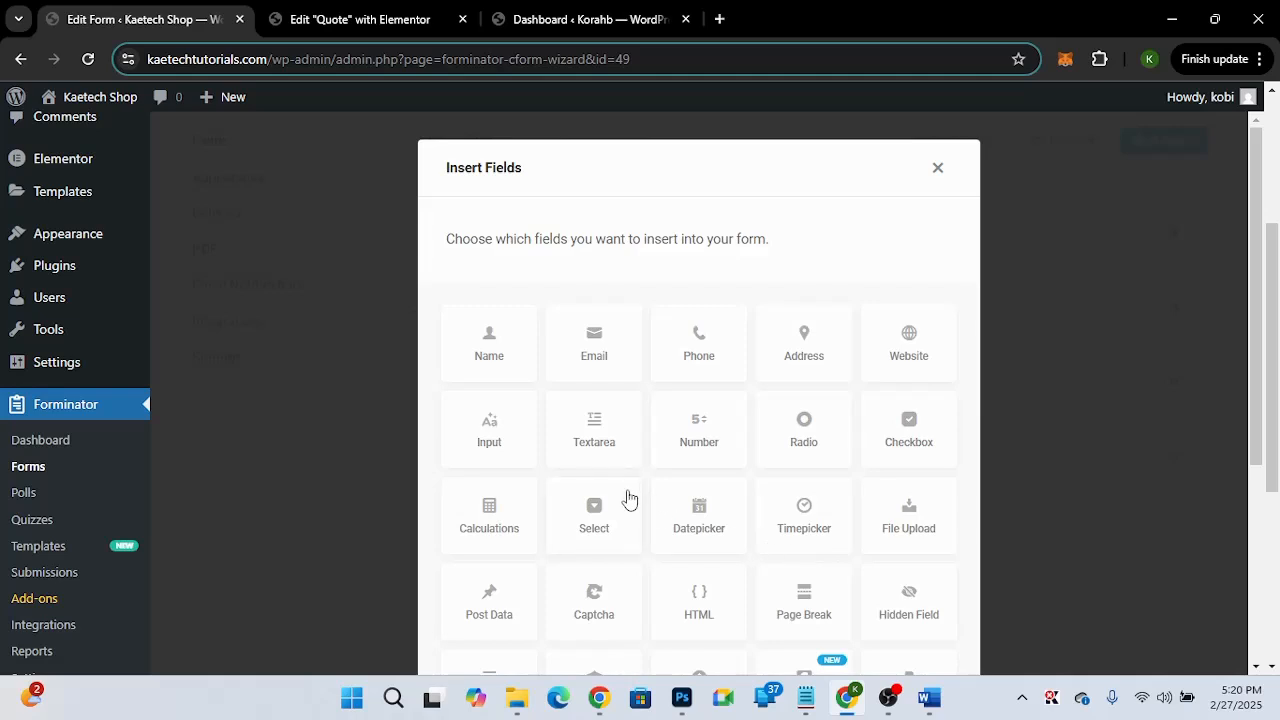
{"action": "scroll", "coordinate": [770, 549], "scroll_direction": "down", "scroll_amount": 1}
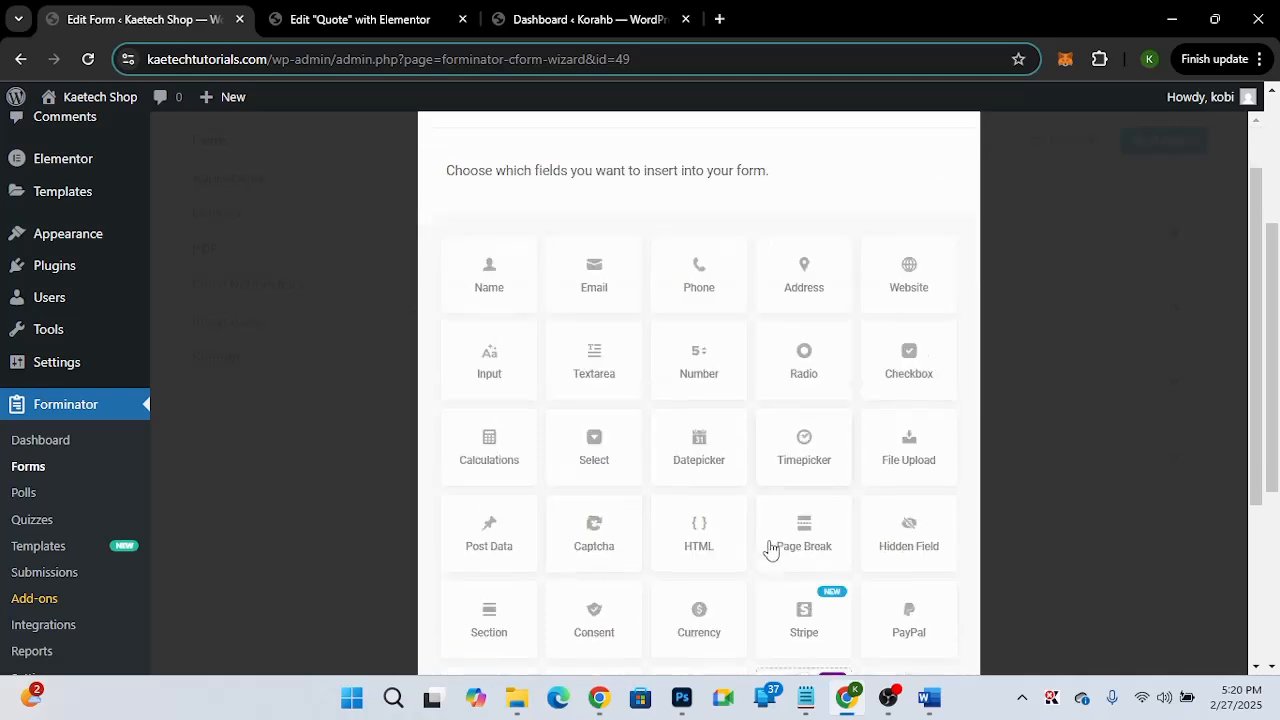
{"action": "scroll", "coordinate": [770, 549], "scroll_direction": "down", "scroll_amount": 1}
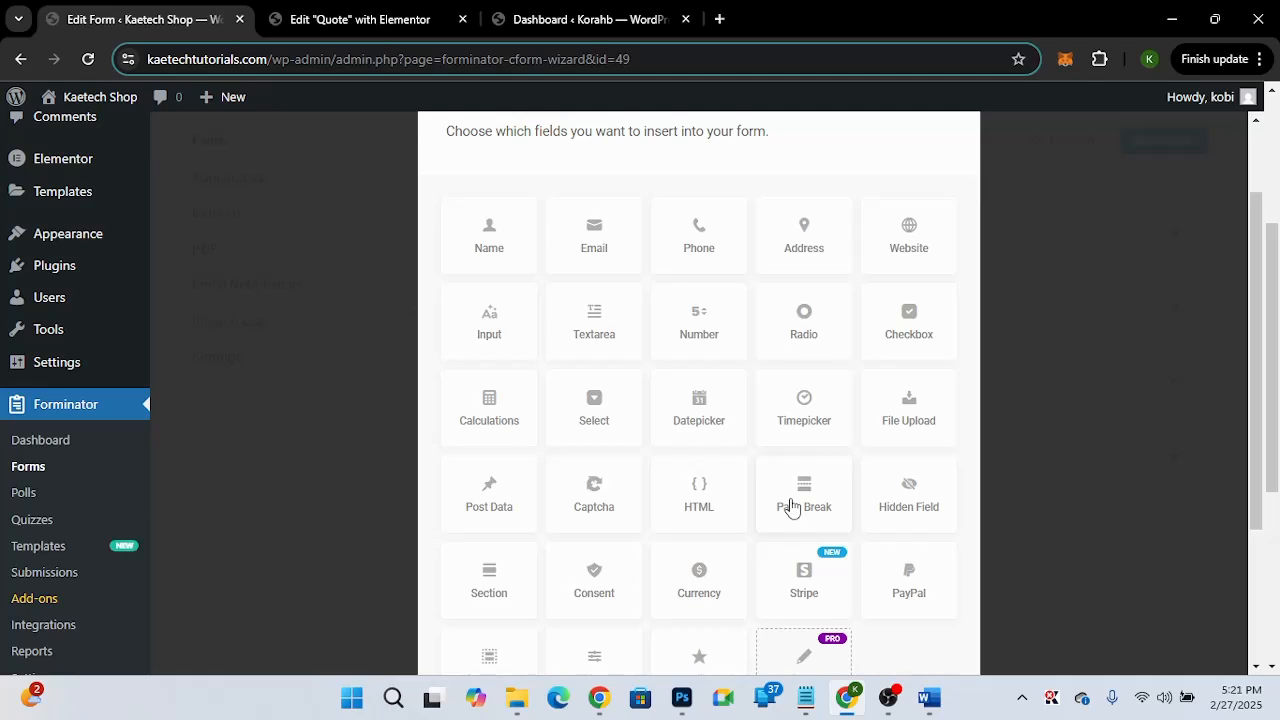
{"action": "left_click", "coordinate": [806, 500]}
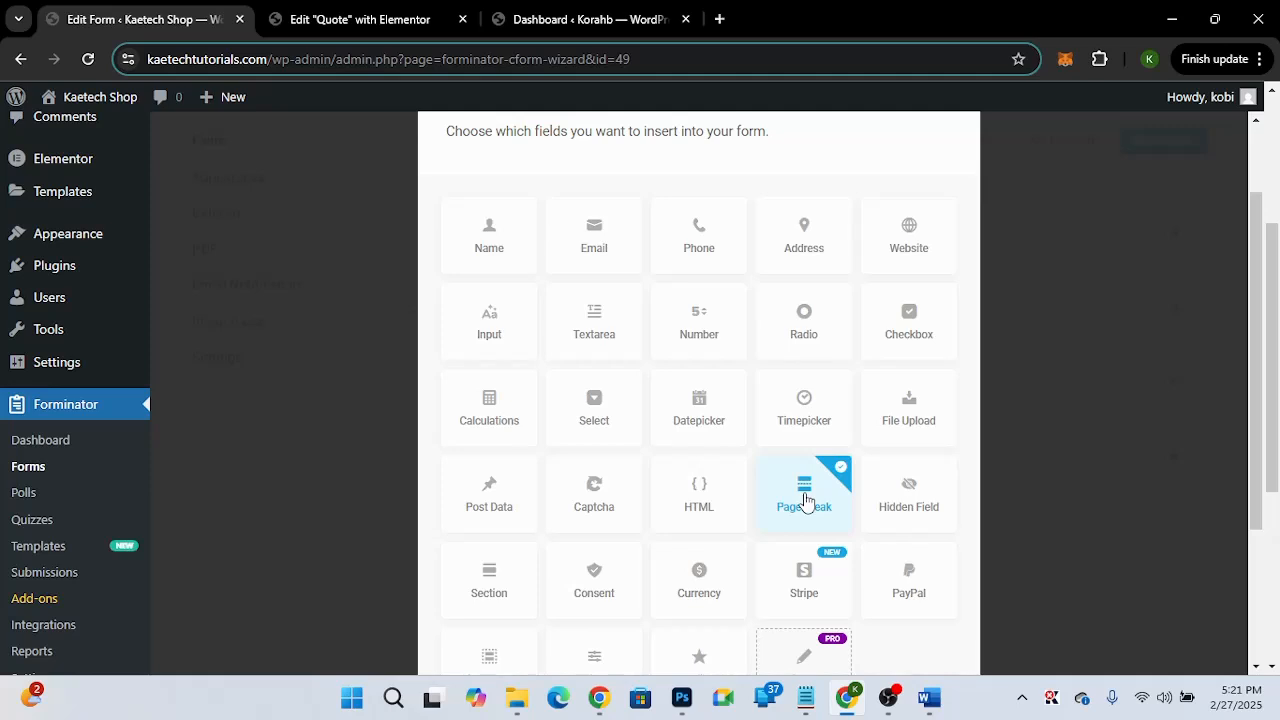
{"action": "left_click", "coordinate": [593, 408]}
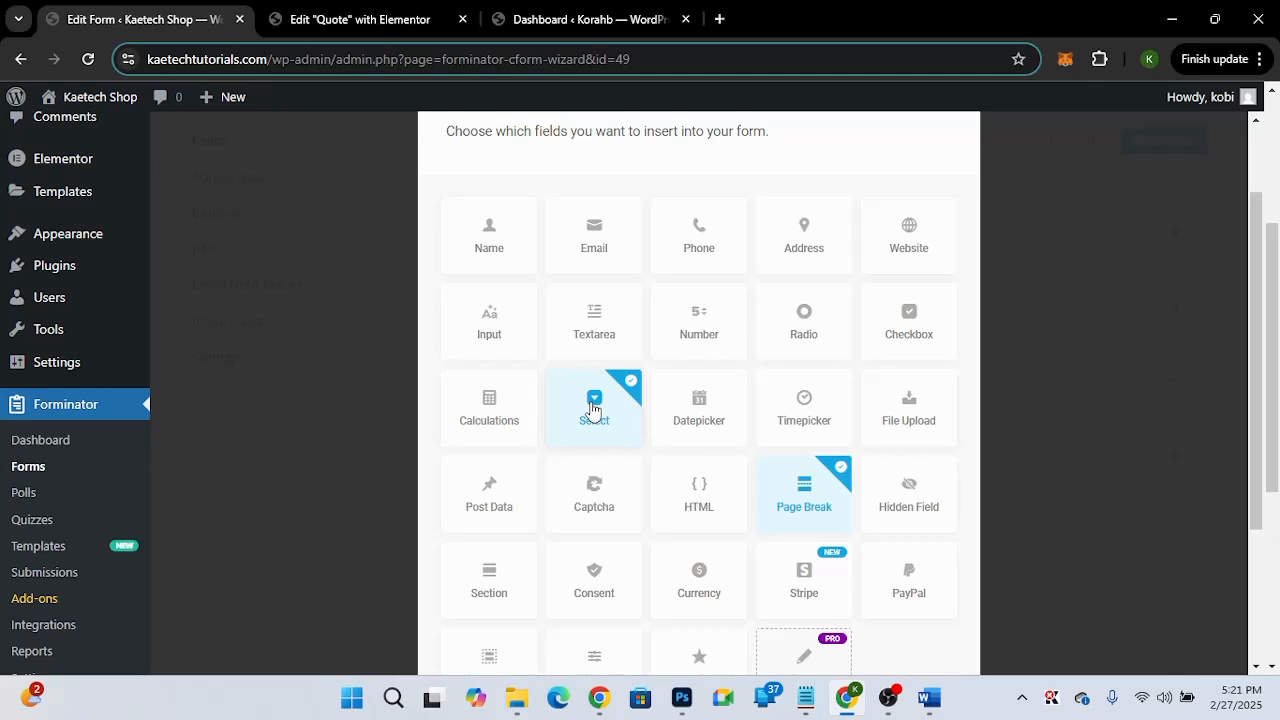
{"action": "left_click", "coordinate": [490, 415]}
{"action": "scroll", "coordinate": [703, 477], "scroll_direction": "down", "scroll_amount": 2}
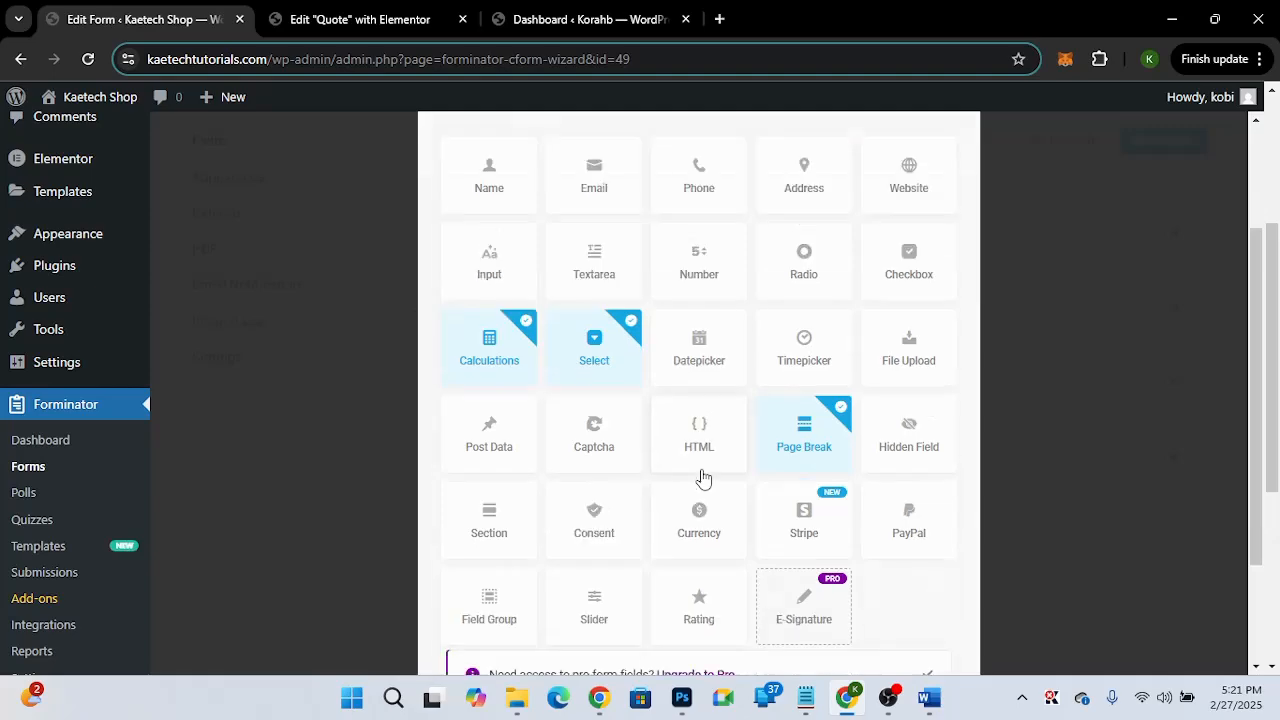
{"action": "scroll", "coordinate": [703, 477], "scroll_direction": "down", "scroll_amount": 1}
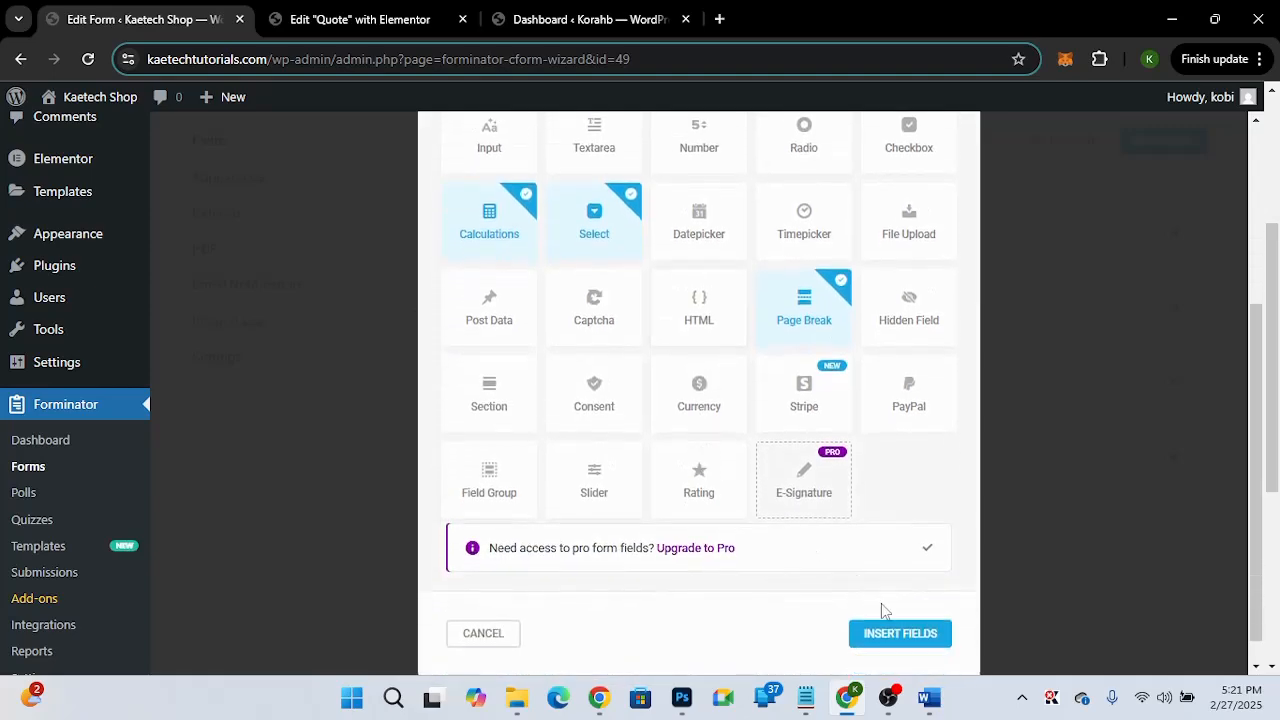
{"action": "left_click", "coordinate": [885, 634]}
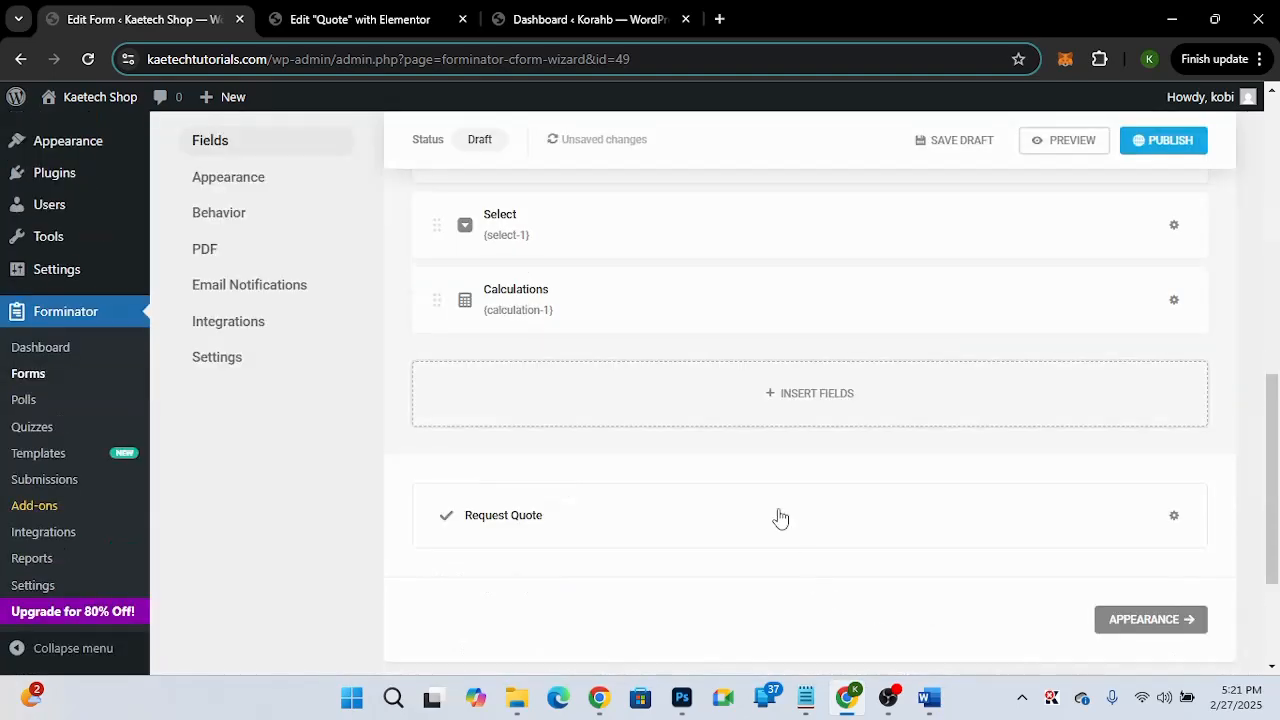
Insert a Section field after the Calculations field.
{"action": "scroll", "coordinate": [777, 517], "scroll_direction": "up", "scroll_amount": 1}
{"action": "scroll", "coordinate": [780, 517], "scroll_direction": "up", "scroll_amount": 1}
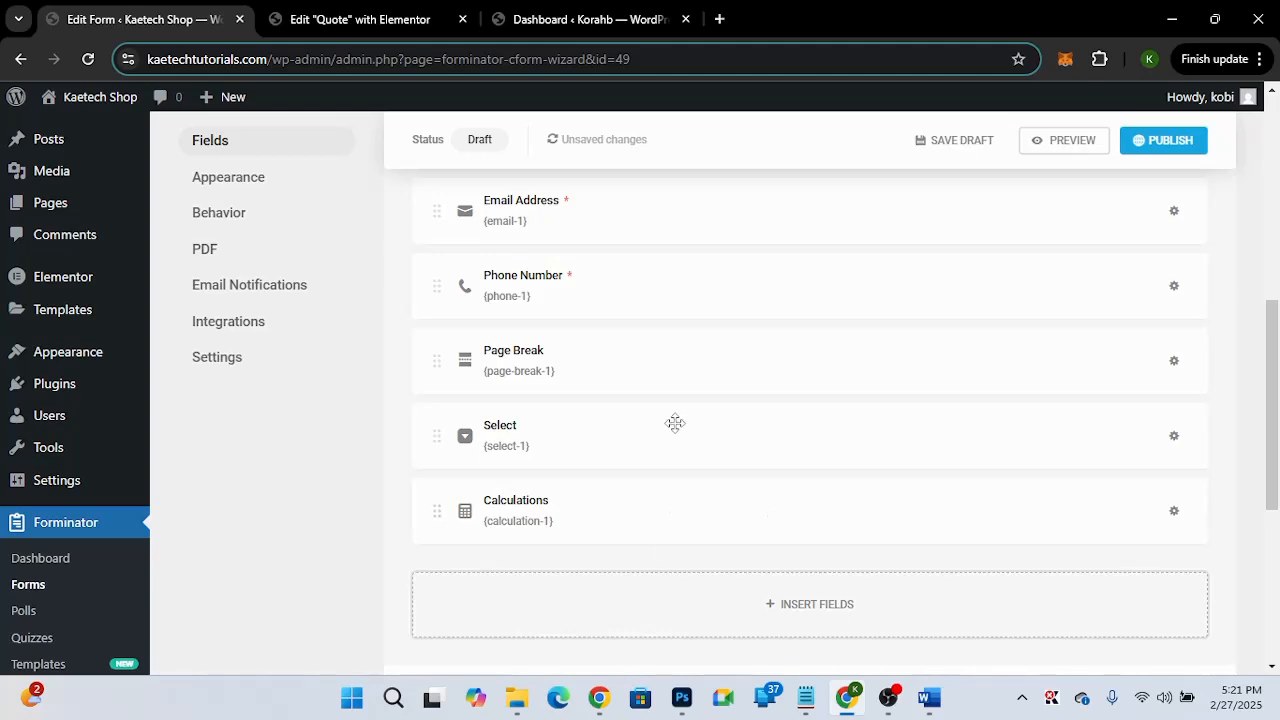
{"action": "scroll", "coordinate": [752, 449], "scroll_direction": "up", "scroll_amount": 2}
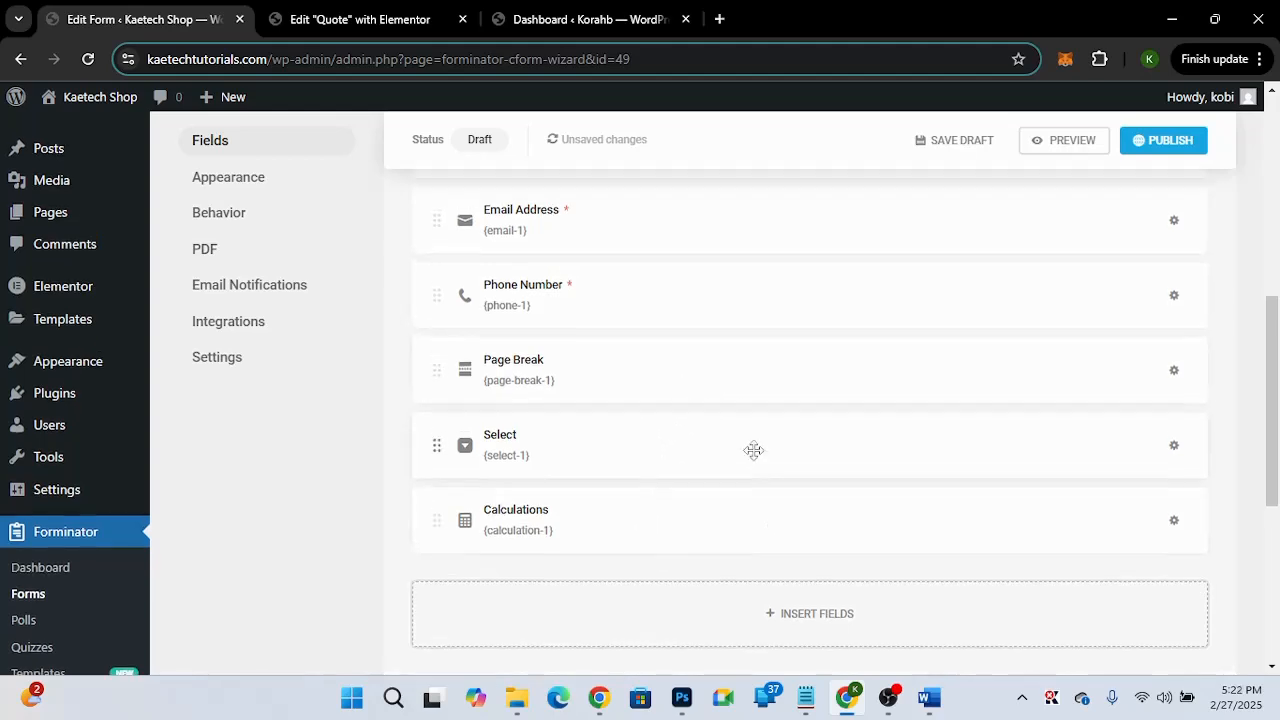
{"action": "scroll", "coordinate": [754, 450], "scroll_direction": "down", "scroll_amount": 2}
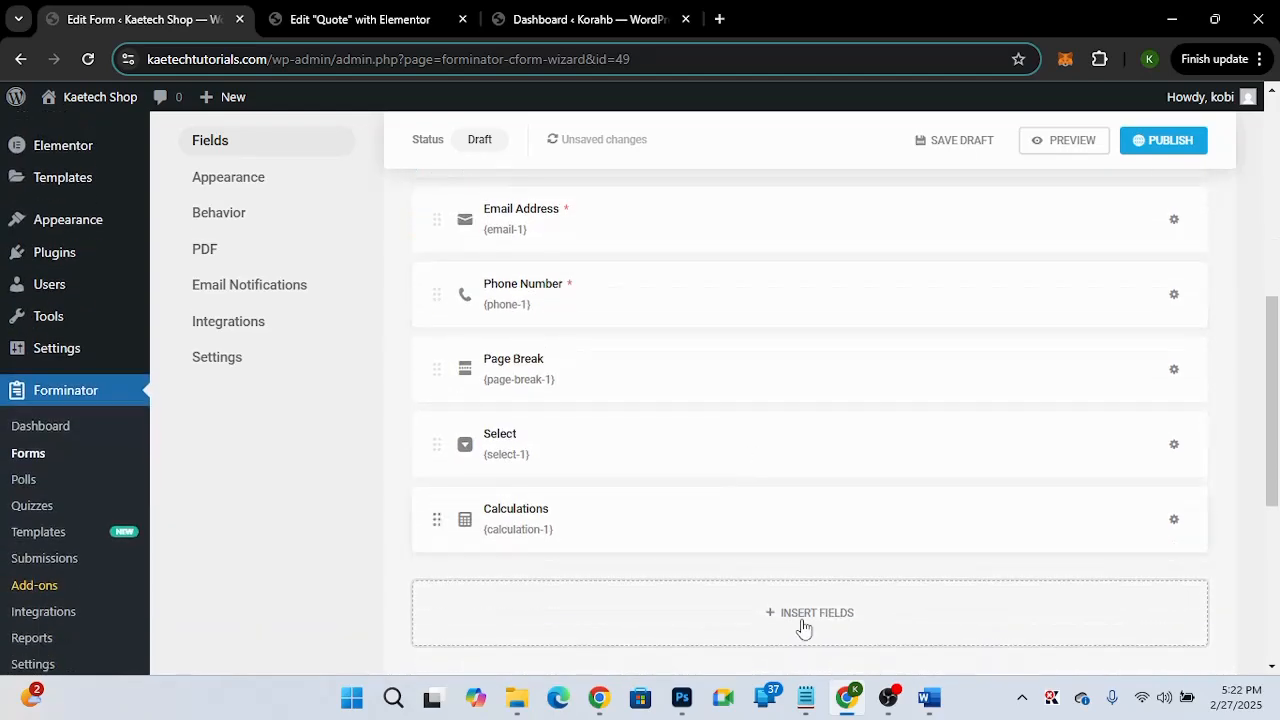
{"action": "left_click", "coordinate": [809, 620]}
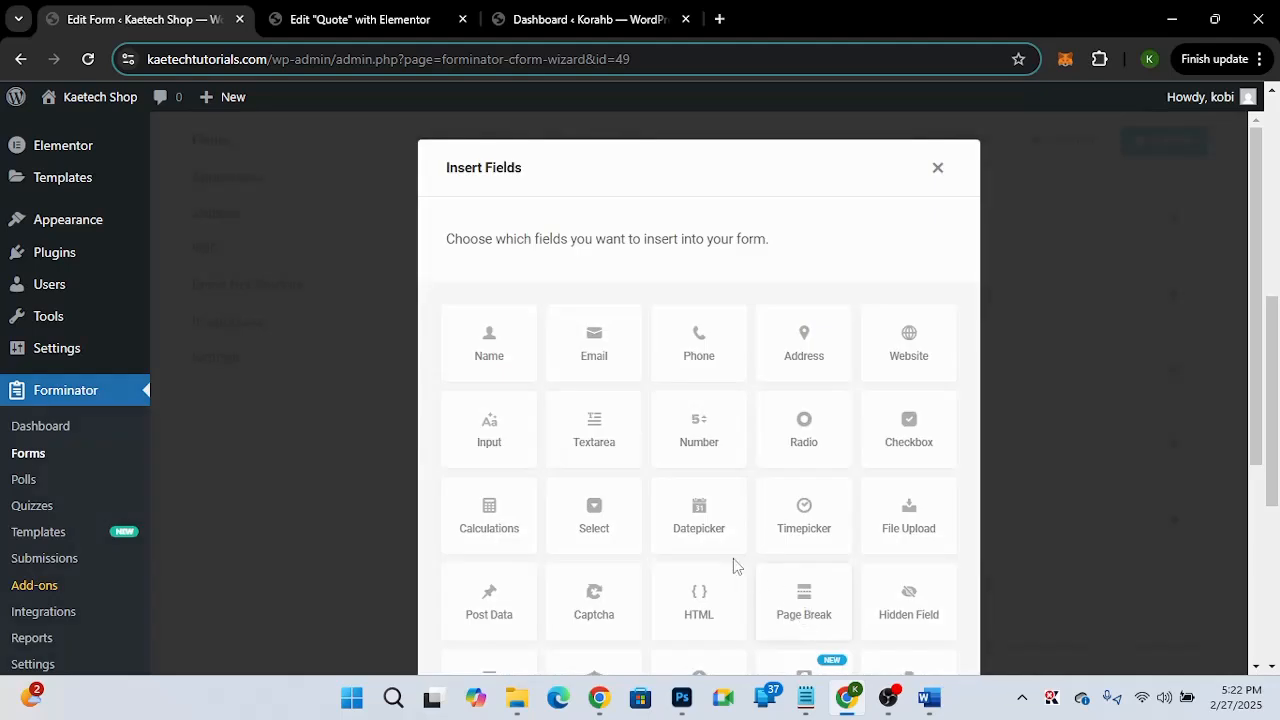
{"action": "scroll", "coordinate": [773, 607], "scroll_direction": "down", "scroll_amount": 2}
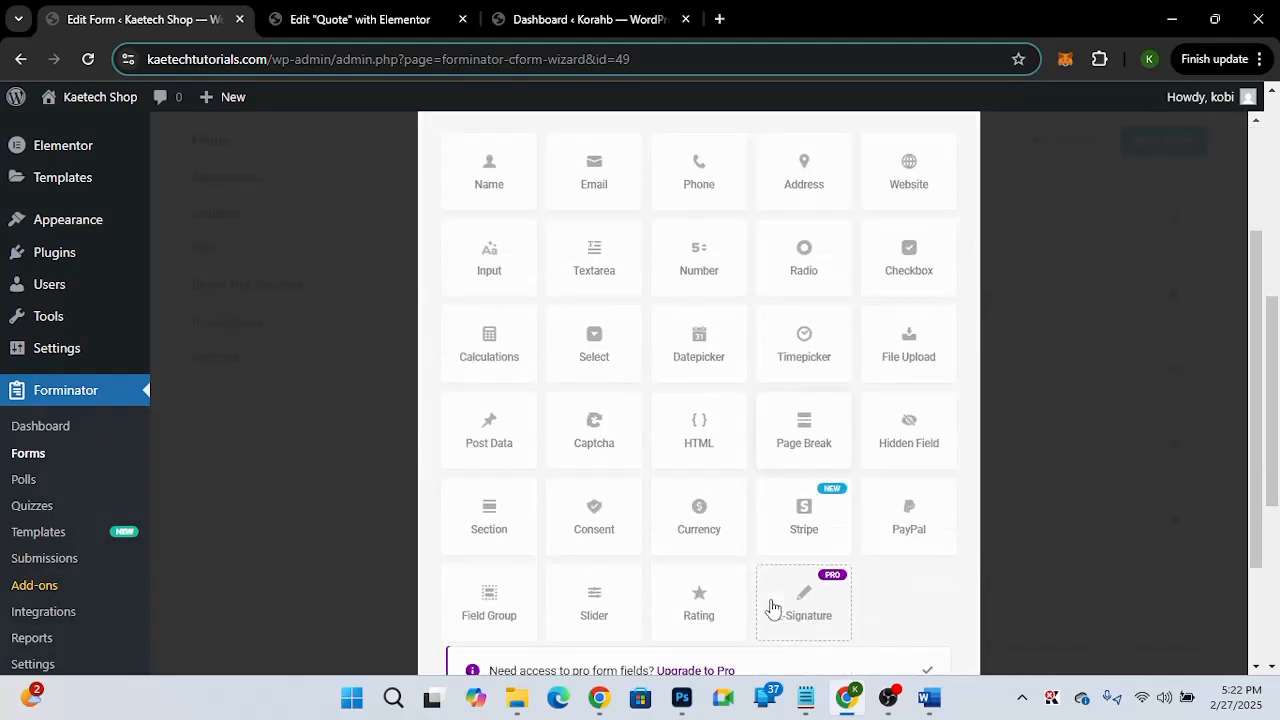
{"action": "left_click", "coordinate": [497, 497]}
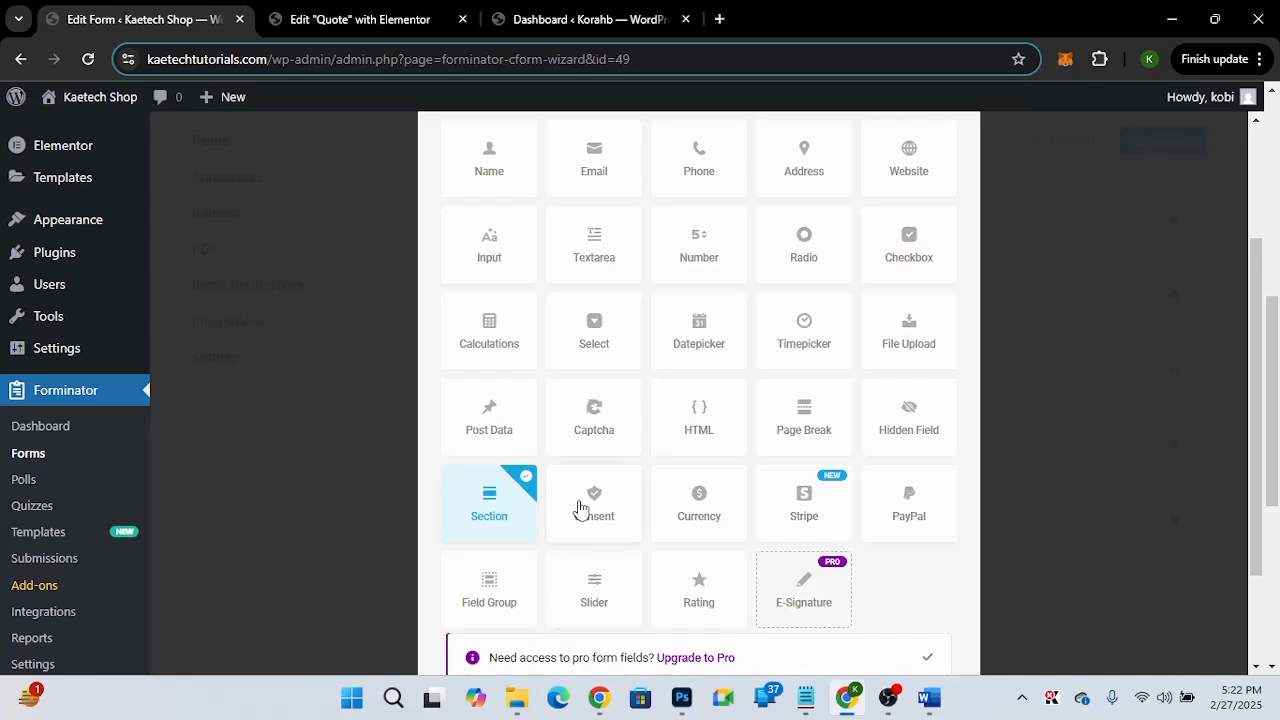
{"action": "scroll", "coordinate": [580, 507], "scroll_direction": "down", "scroll_amount": 2}
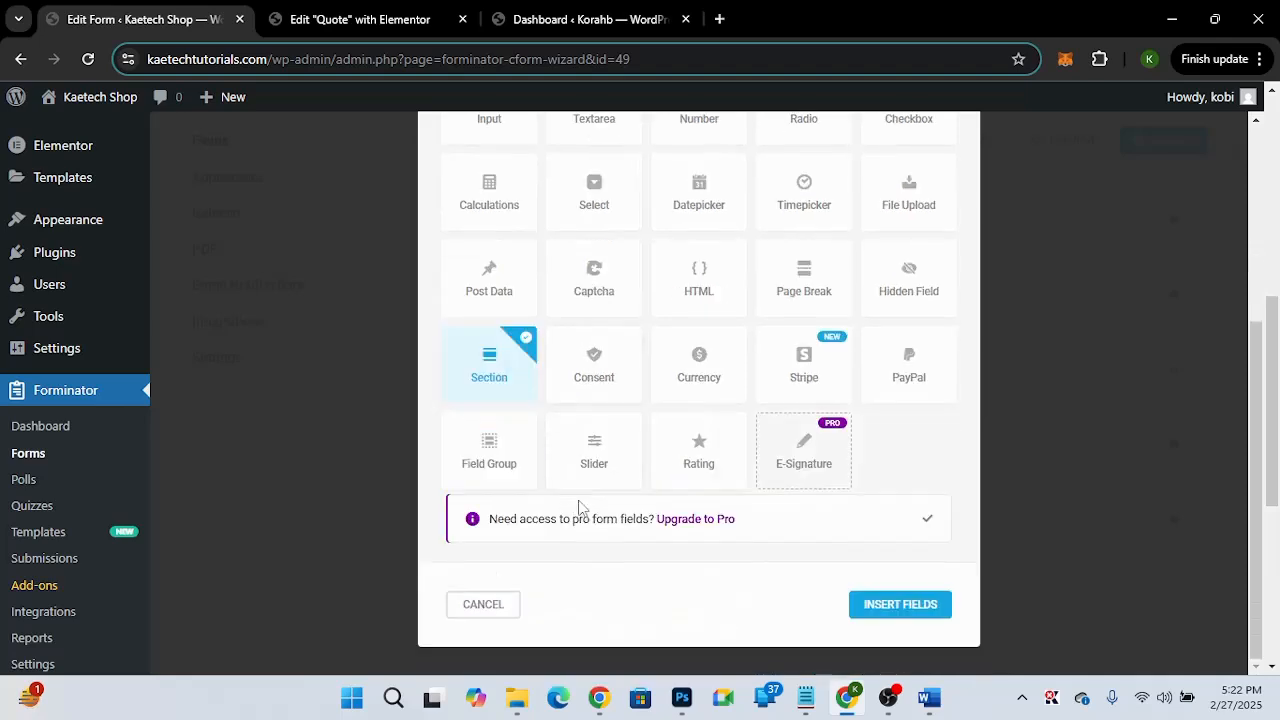
{"action": "left_click", "coordinate": [873, 610]}
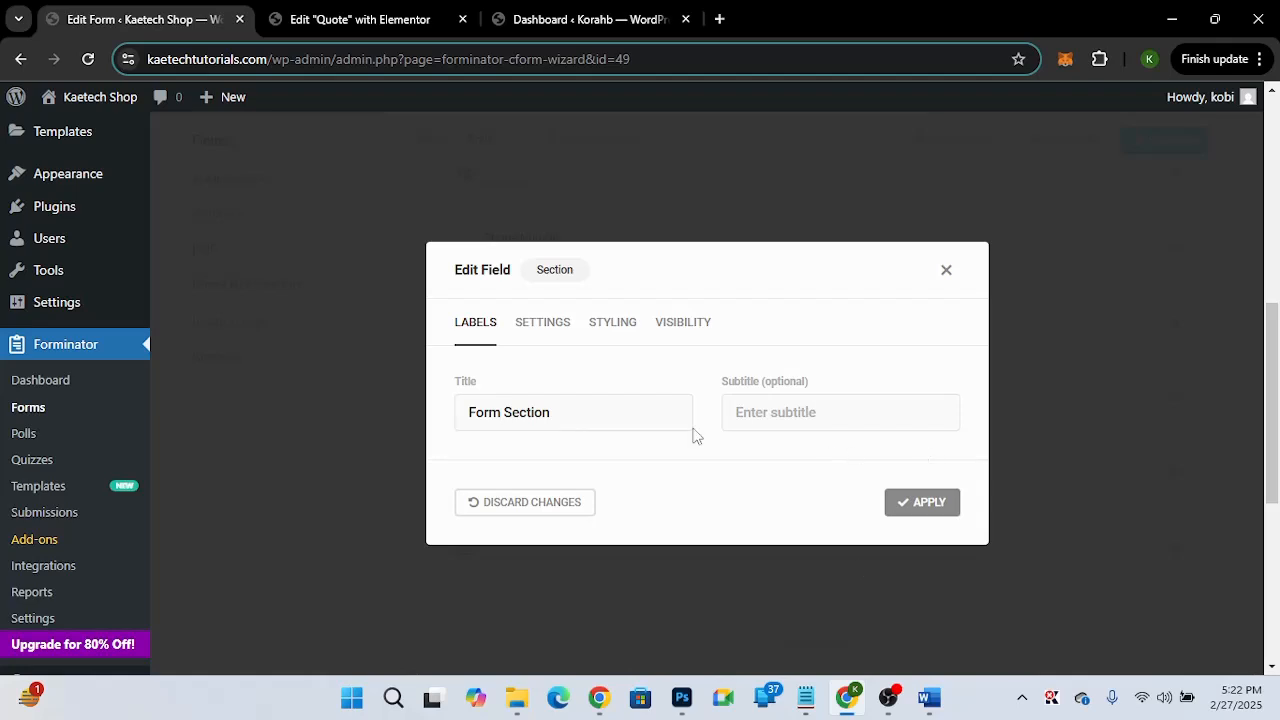
Title the section "Website type", give it the saved subtitle "Choose the type of website and features", and apply the changes.
{"action": "left_click", "coordinate": [550, 417]}
{"action": "key", "text": "ctrl+a"}
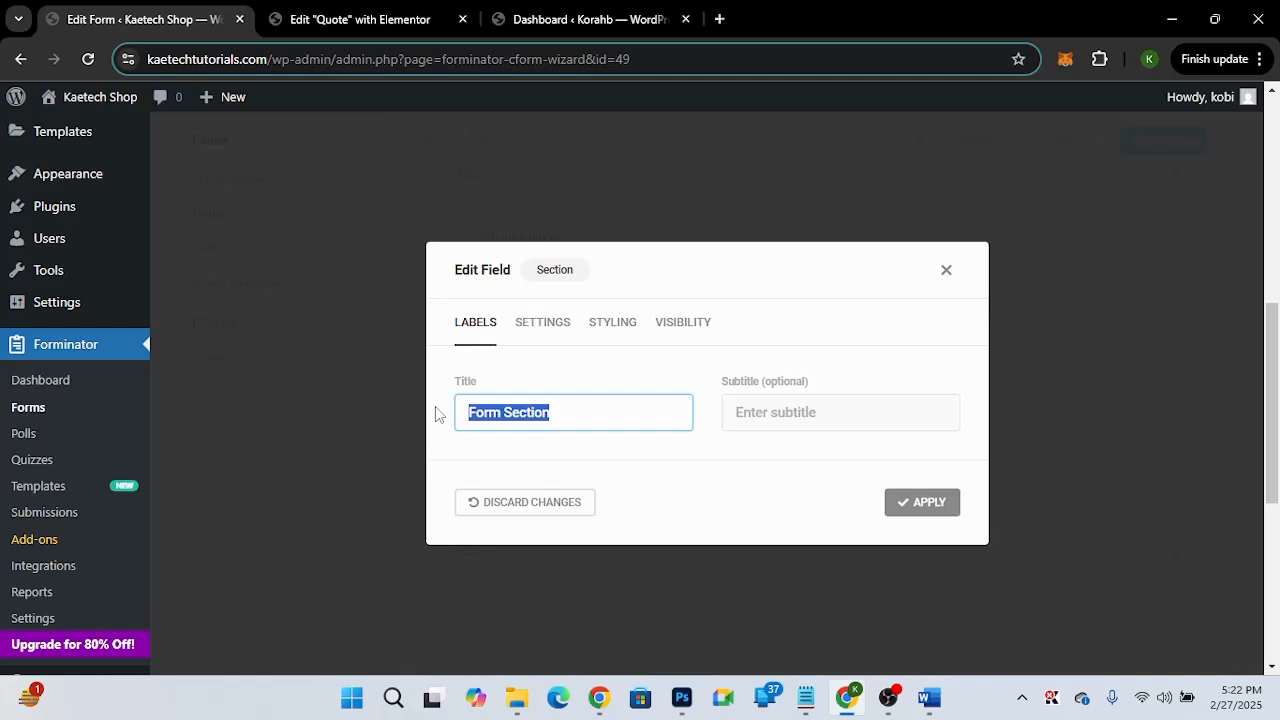
{"action": "type", "text": "Website T"}
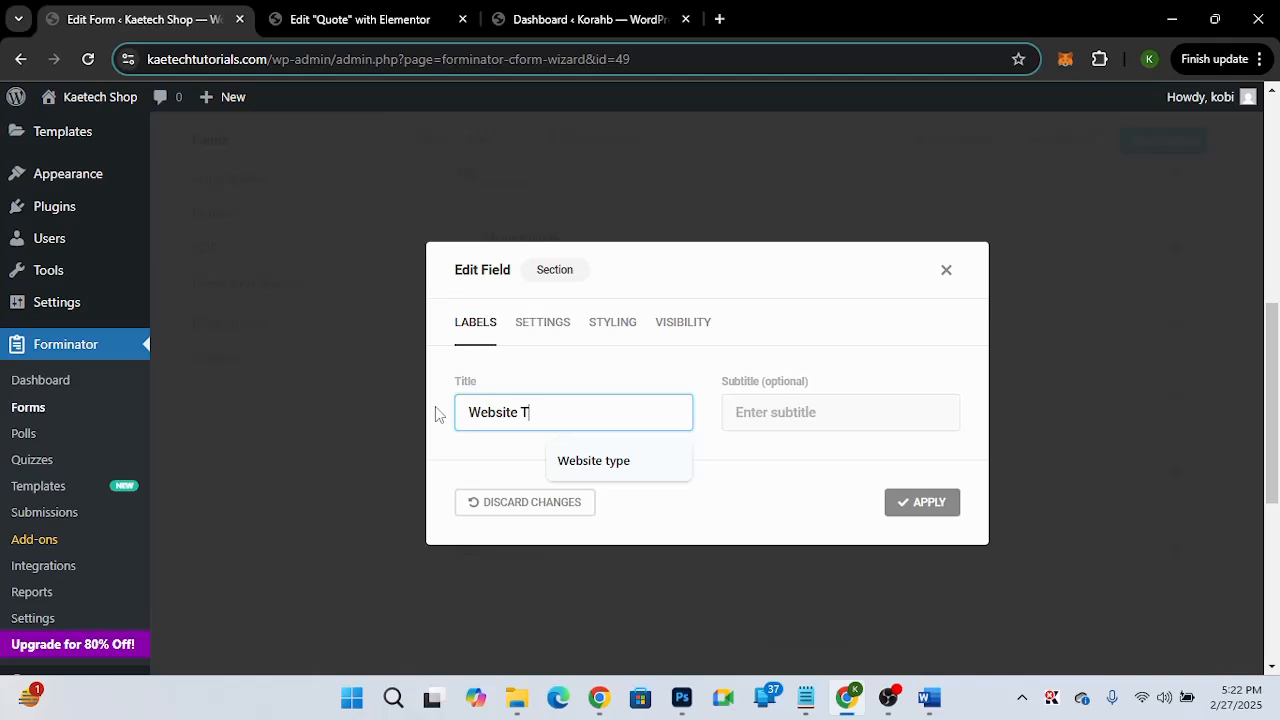
{"action": "type", "text": "ype"}
{"action": "left_click", "coordinate": [637, 463]}
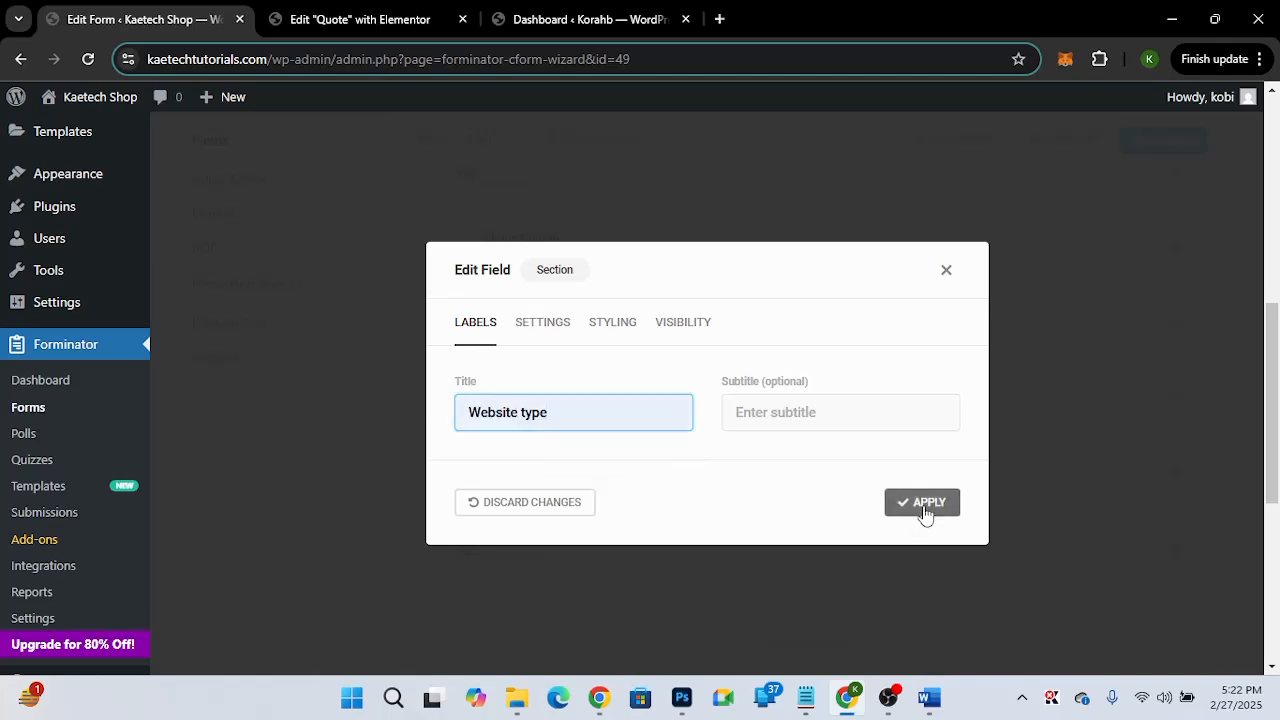
{"action": "left_click", "coordinate": [766, 417]}
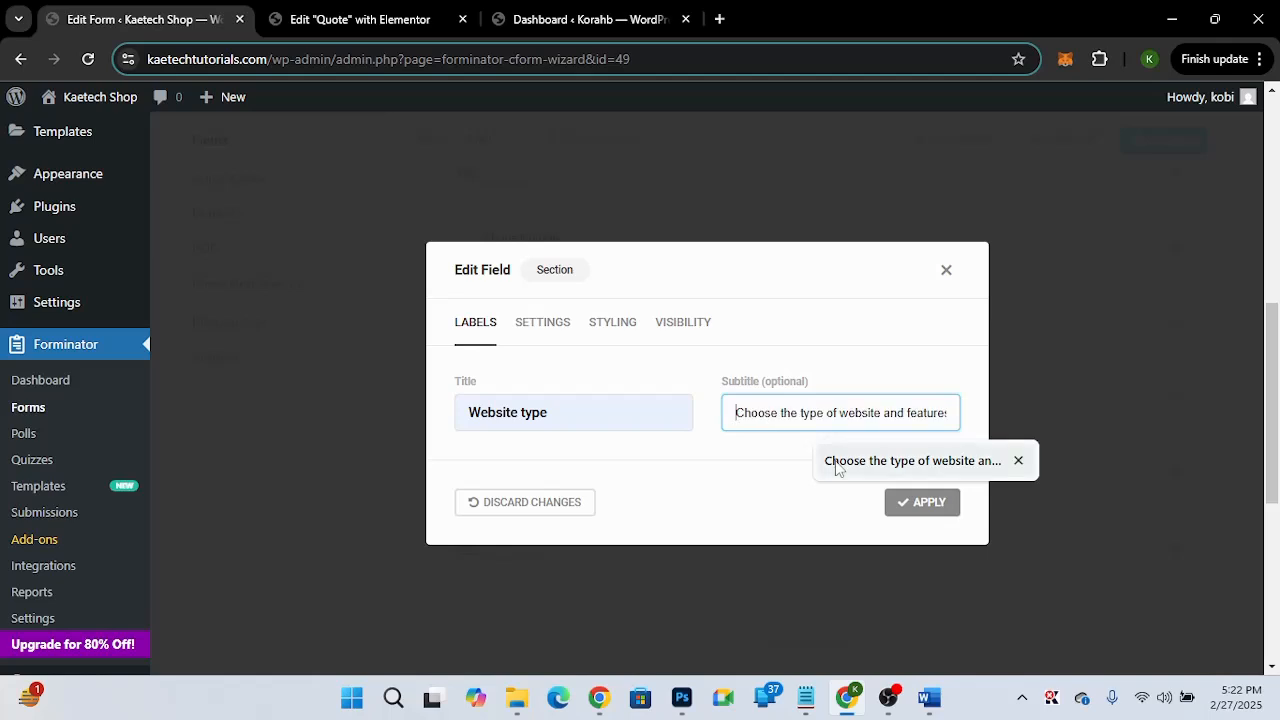
{"action": "left_click", "coordinate": [870, 466]}
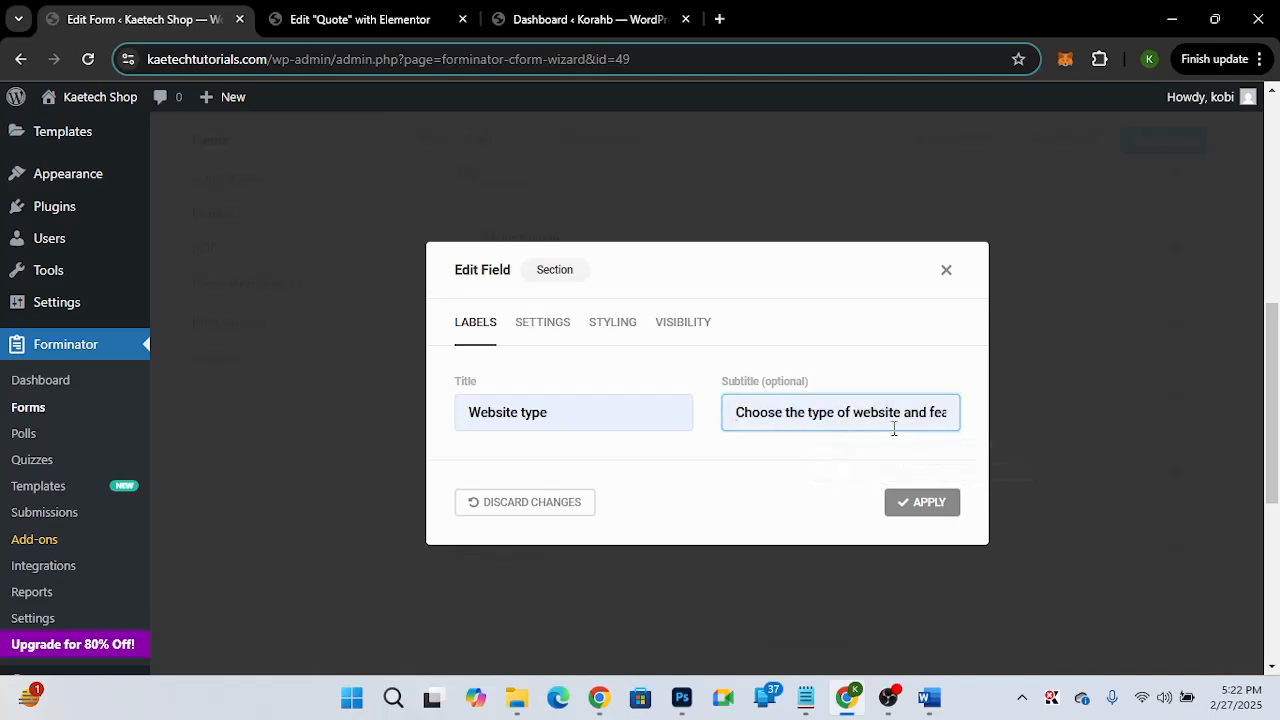
{"action": "left_click", "coordinate": [927, 504]}
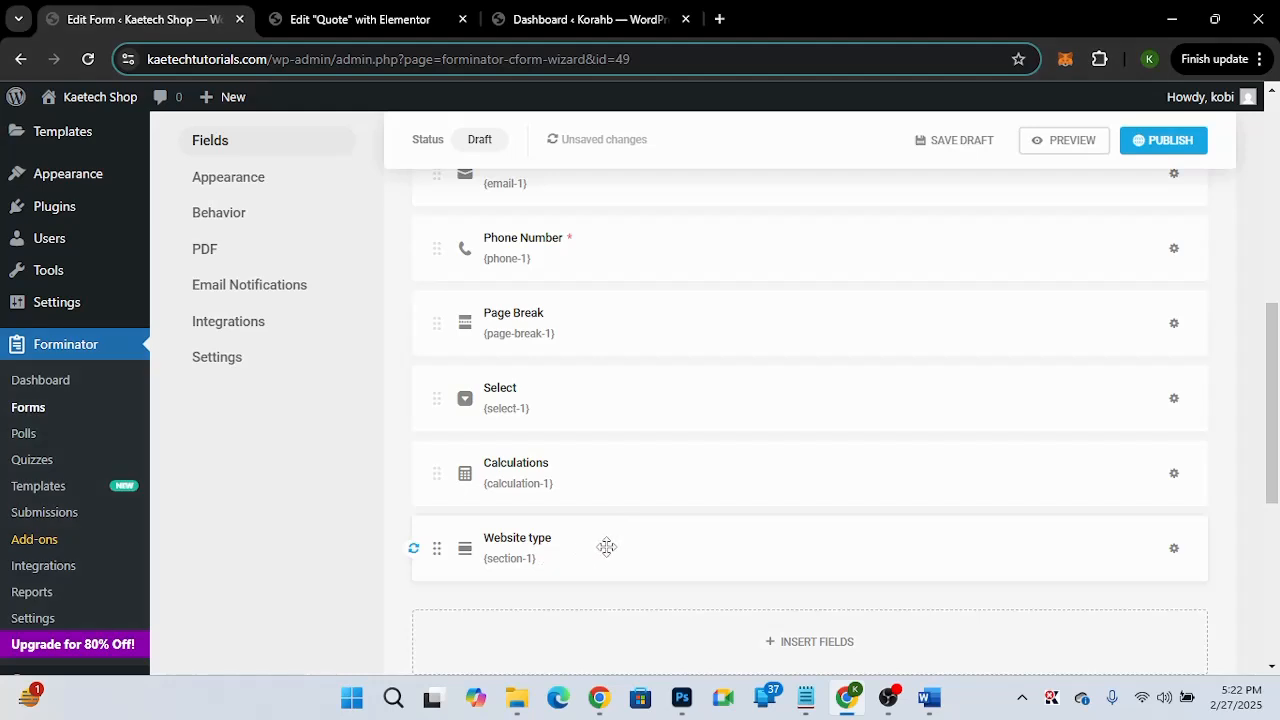
Move the Website type section to the start of the form, above the Features field.
{"action": "scroll", "coordinate": [602, 547], "scroll_direction": "up", "scroll_amount": 1}
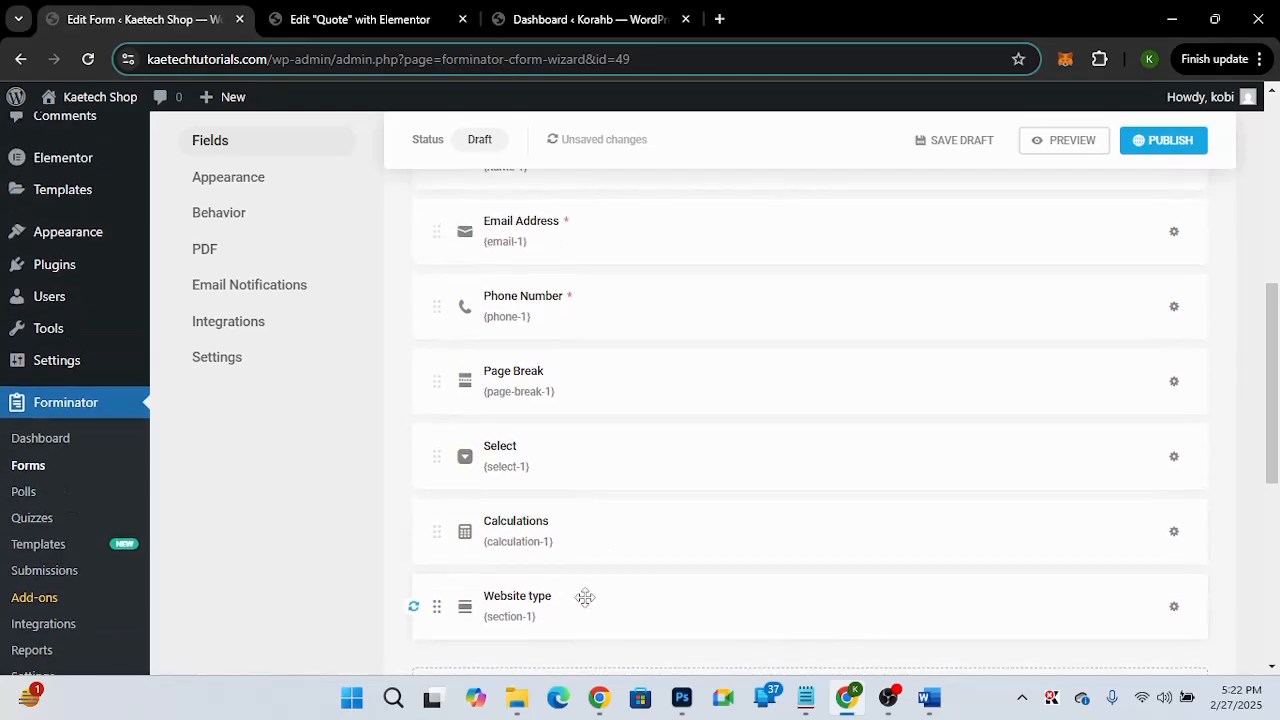
{"action": "left_click_drag", "start_coordinate": [584, 599], "coordinate": [633, 205]}
{"action": "scroll", "coordinate": [652, 327], "scroll_direction": "up", "scroll_amount": 3}
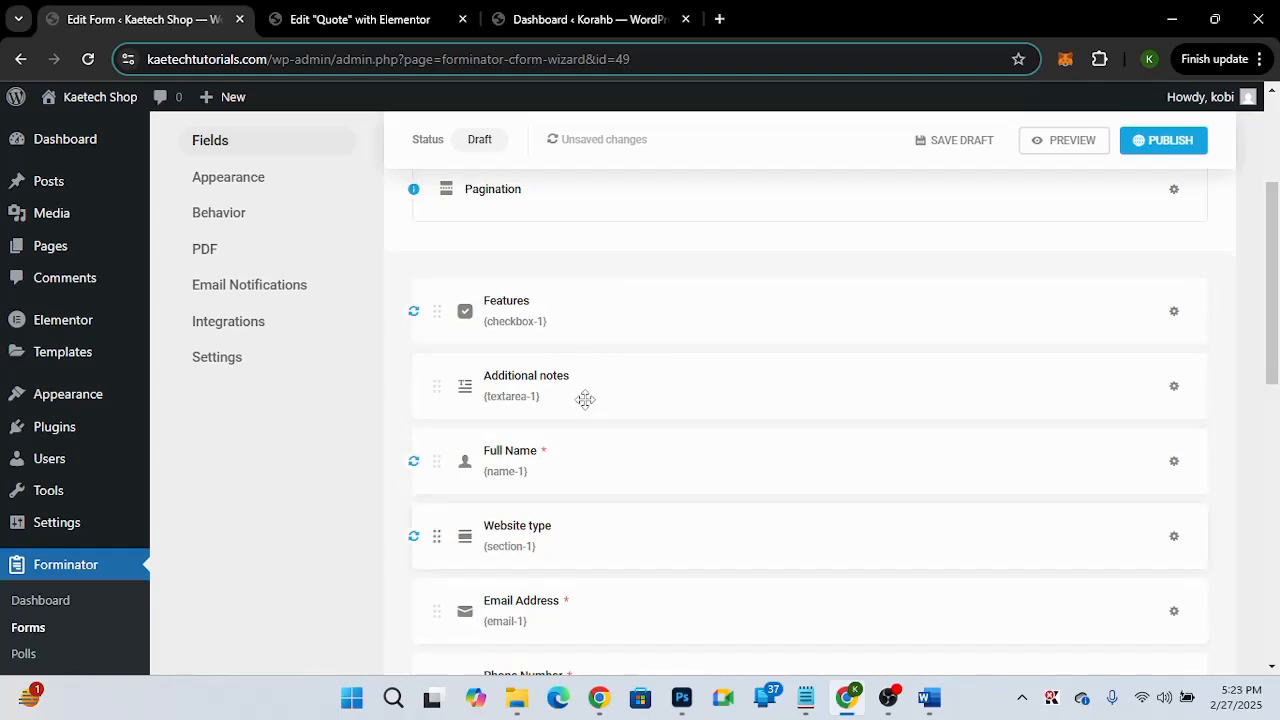
{"action": "left_click_drag", "start_coordinate": [582, 538], "coordinate": [655, 272]}
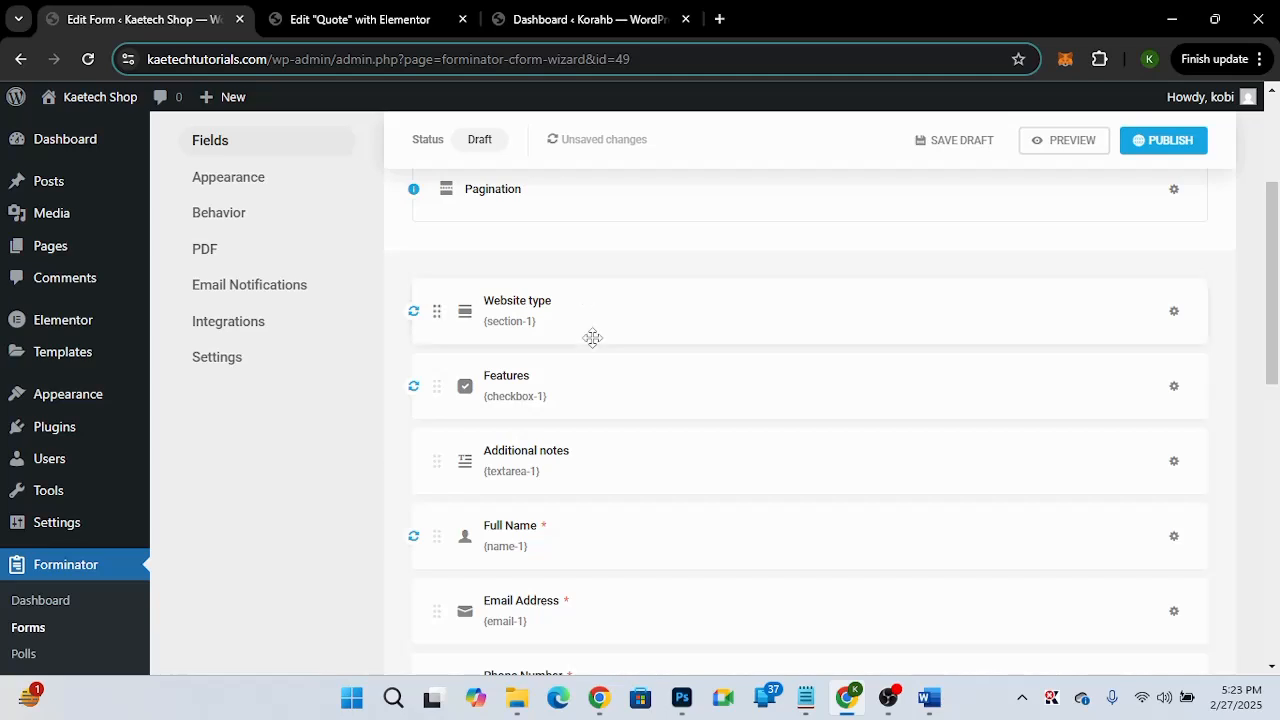
Open the Select field for editing and set its label to "Type of website".
{"action": "scroll", "coordinate": [592, 432], "scroll_direction": "down", "scroll_amount": 4}
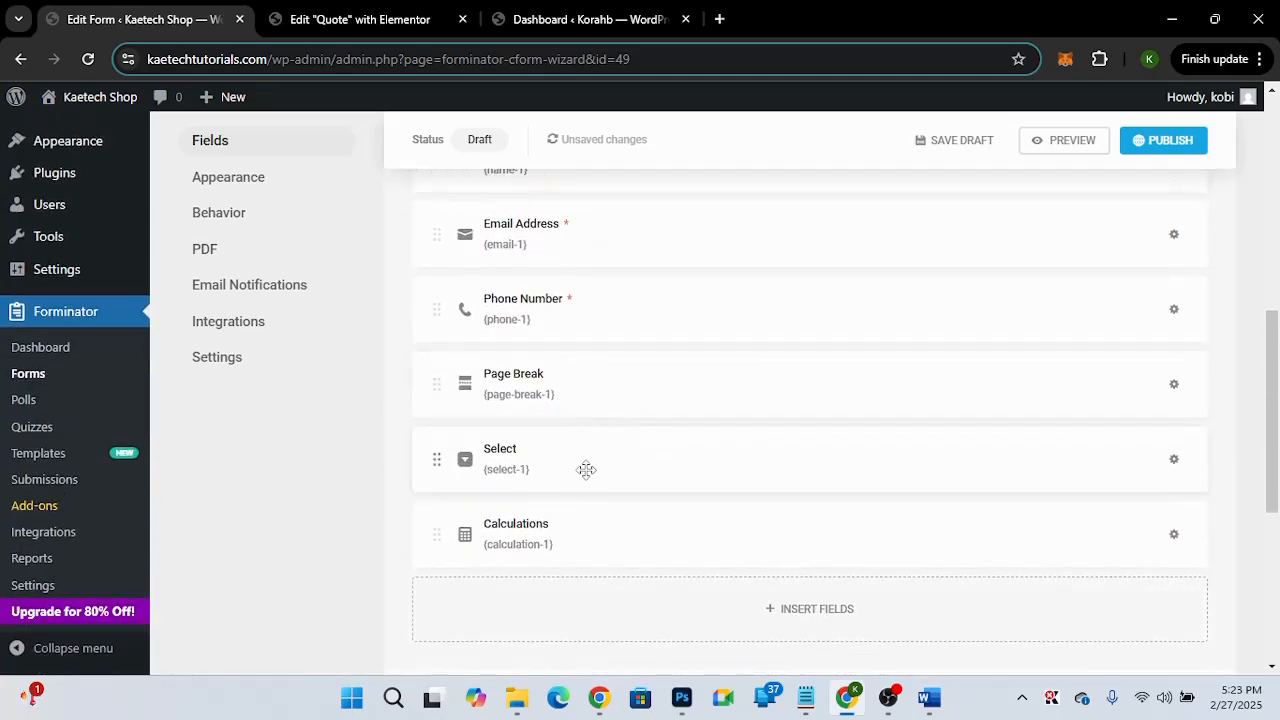
{"action": "left_click", "coordinate": [592, 469]}
{"action": "left_click", "coordinate": [509, 478]}
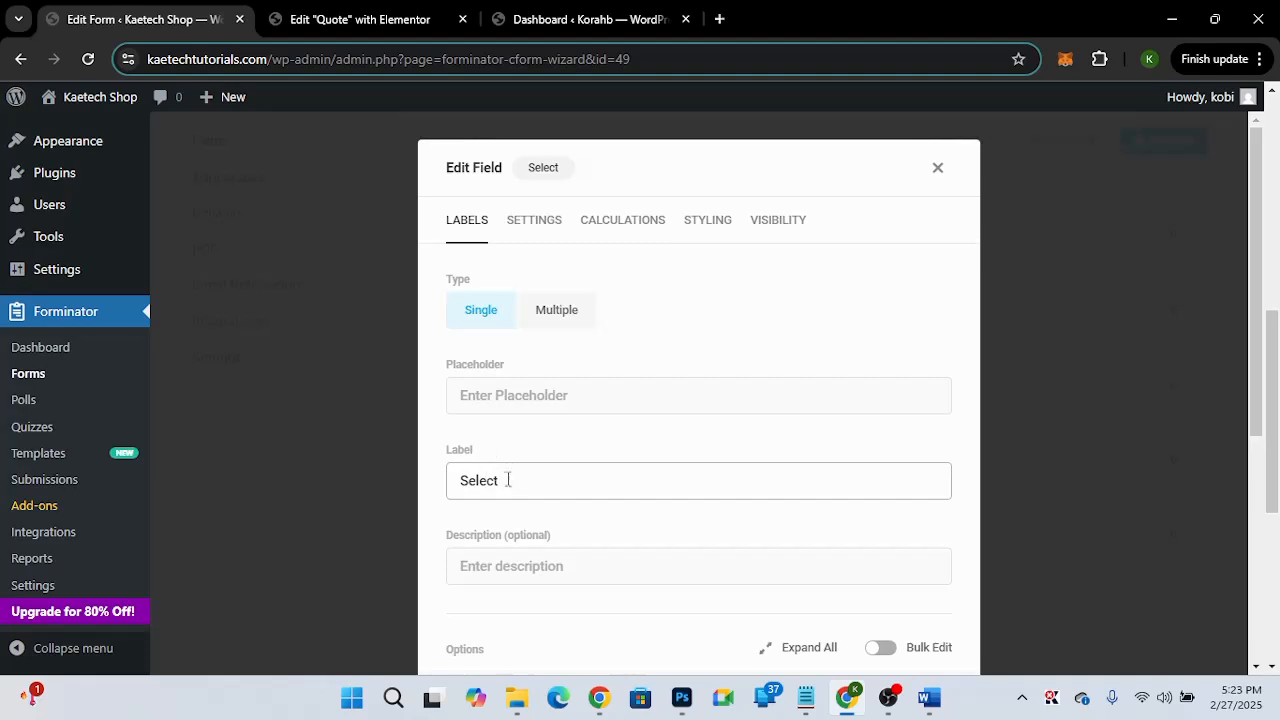
{"action": "left_click_drag", "start_coordinate": [509, 478], "coordinate": [432, 484]}
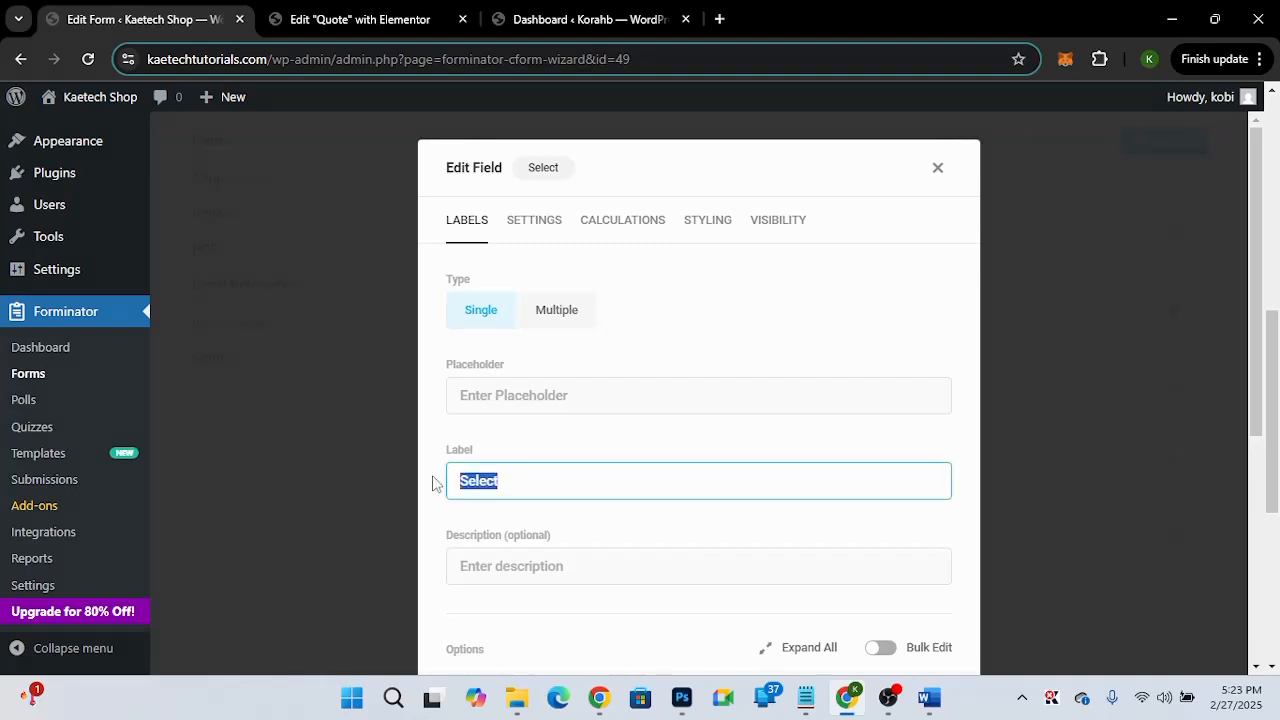
{"action": "type", "text": "Type eof we"}
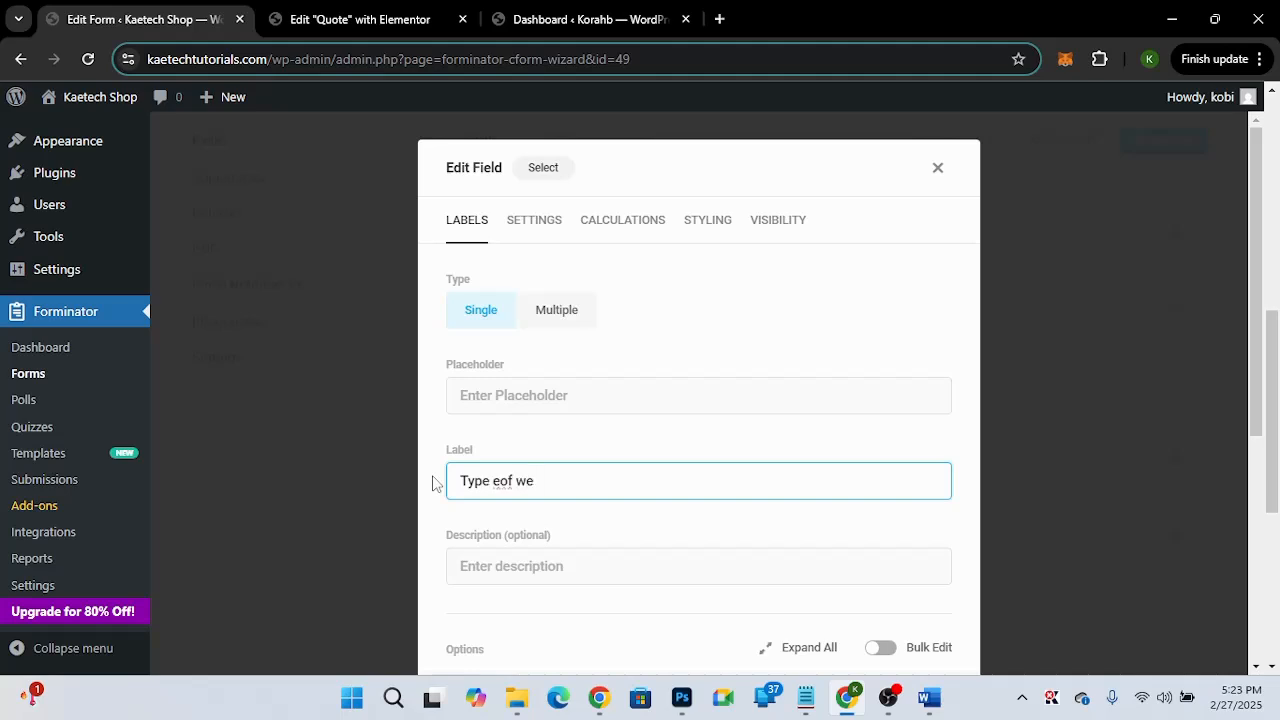
{"action": "type", "text": "bsite"}
{"action": "left_click", "coordinate": [503, 480]}
{"action": "key", "text": "BackSpace"}
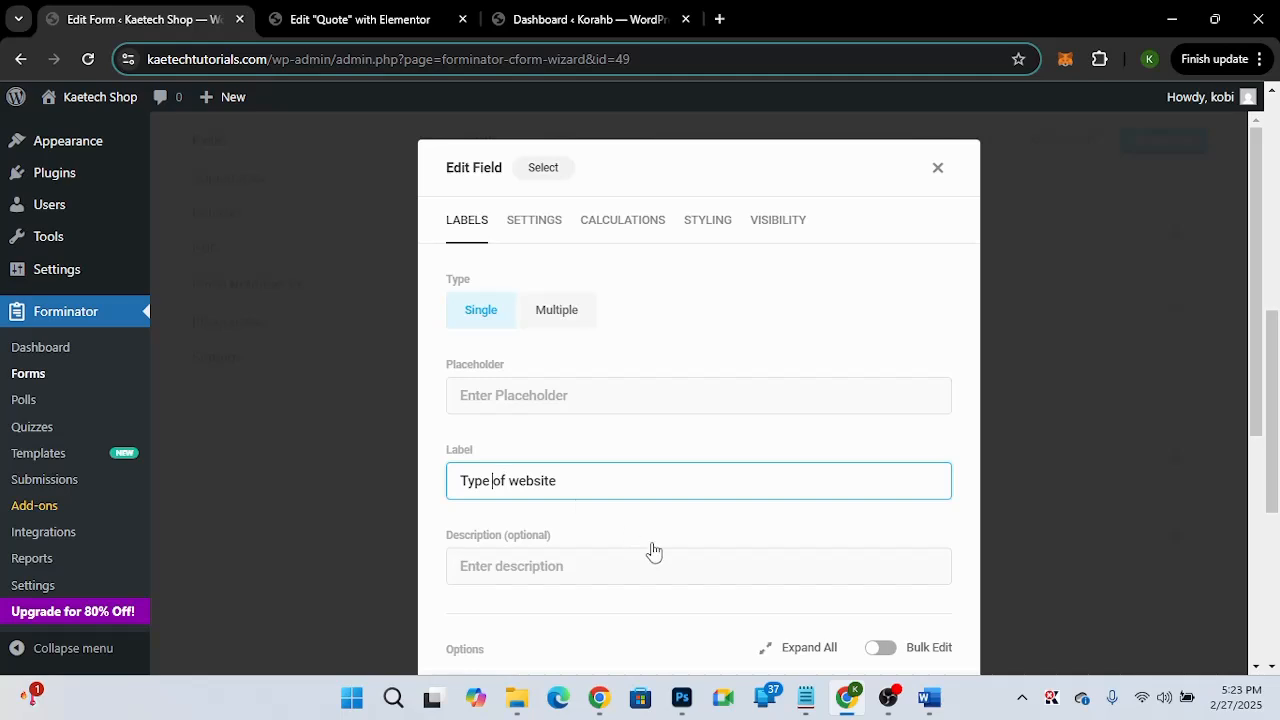
Rename the field's two default options "Business Website" and "E-commerce Webiste".
{"action": "scroll", "coordinate": [640, 468], "scroll_direction": "down", "scroll_amount": 3}
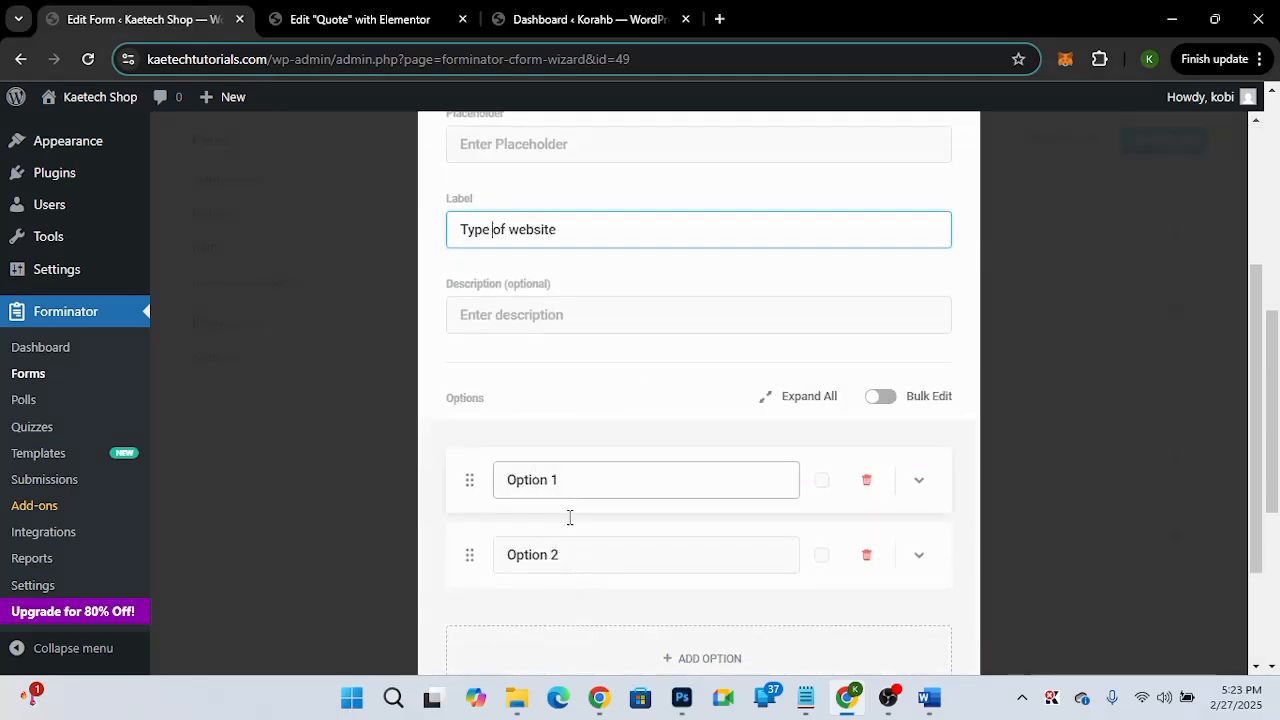
{"action": "left_click_drag", "start_coordinate": [570, 480], "coordinate": [459, 478]}
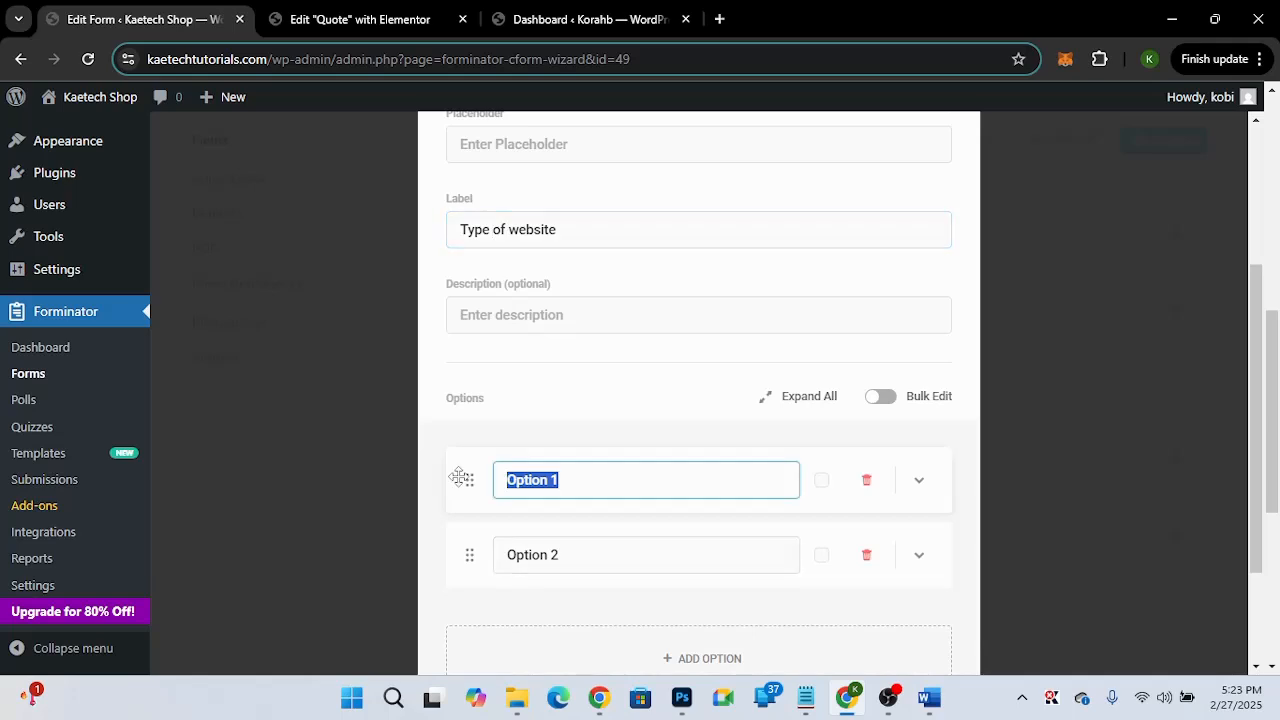
{"action": "type", "text": "Bui"}
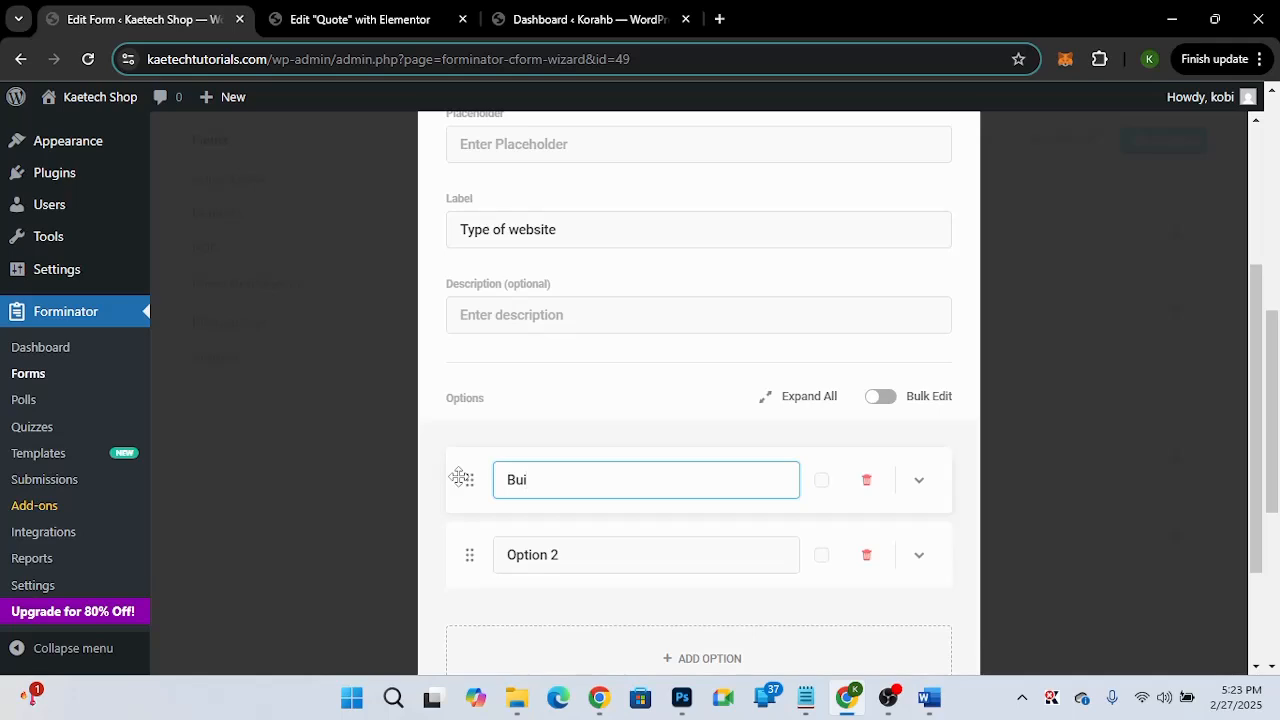
{"action": "key", "text": "BackSpace"}
{"action": "type", "text": "siness Website"}
{"action": "left_click", "coordinate": [551, 554]}
{"action": "key", "text": "ctrl+a"}
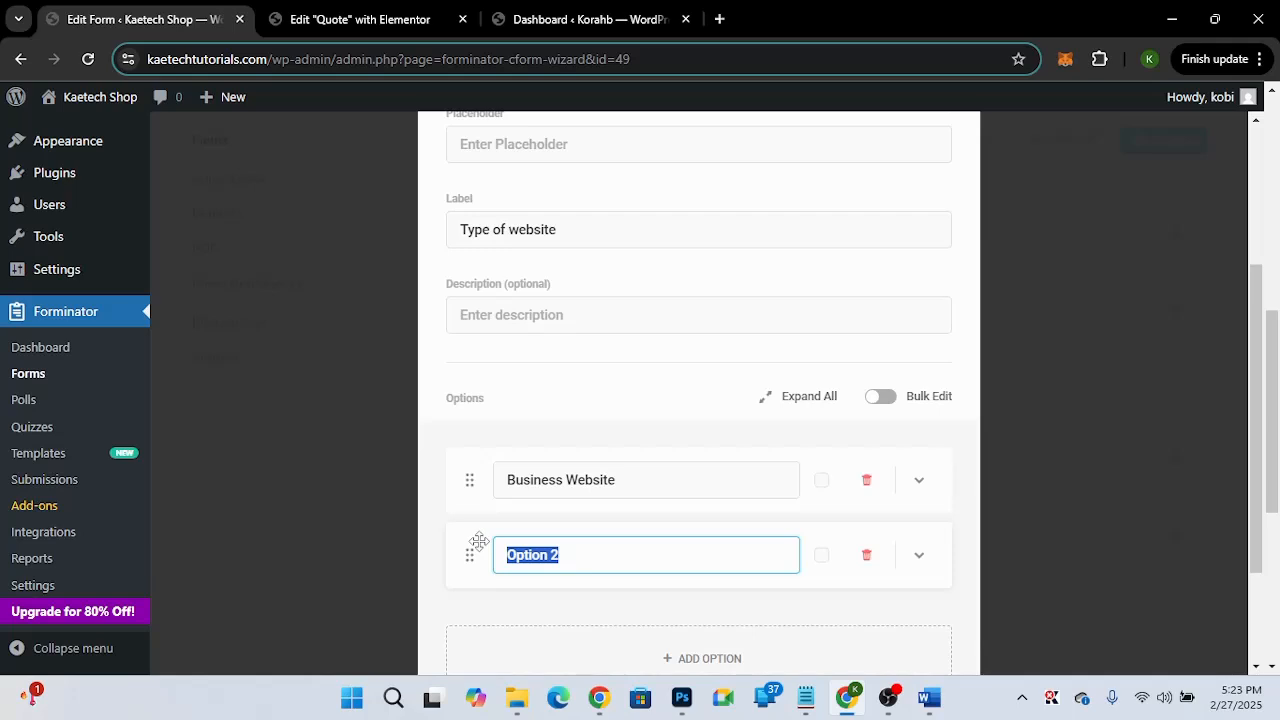
{"action": "type", "text": "E"}
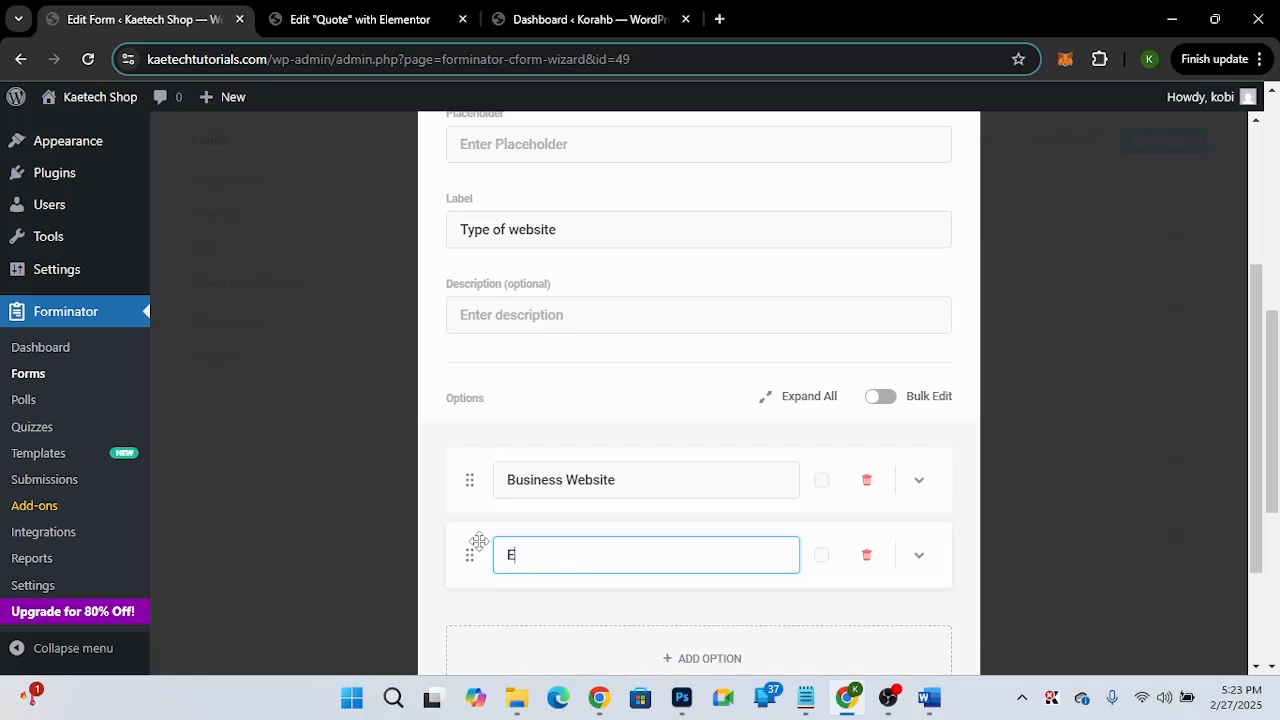
{"action": "type", "text": "-commerce Webis"}
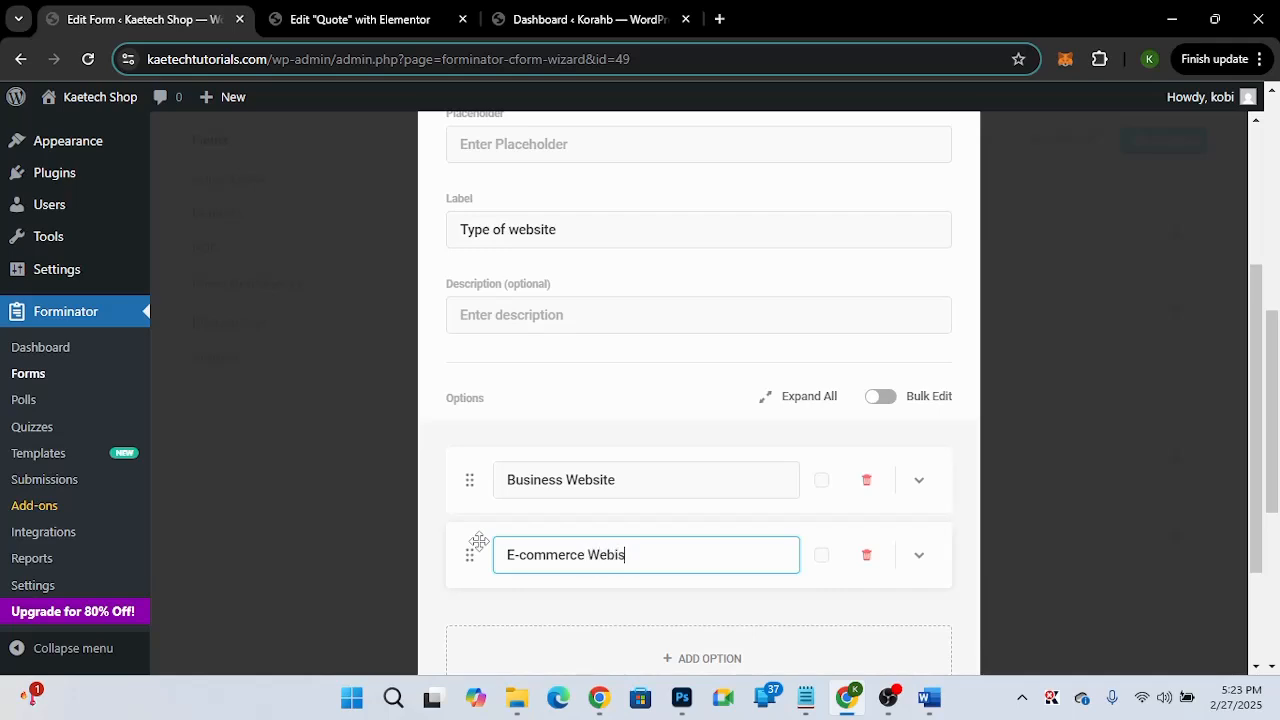
{"action": "type", "text": "te"}
Add two more options to the website type field, labelled "School Website" and "Church Website".
{"action": "left_click", "coordinate": [706, 657]}
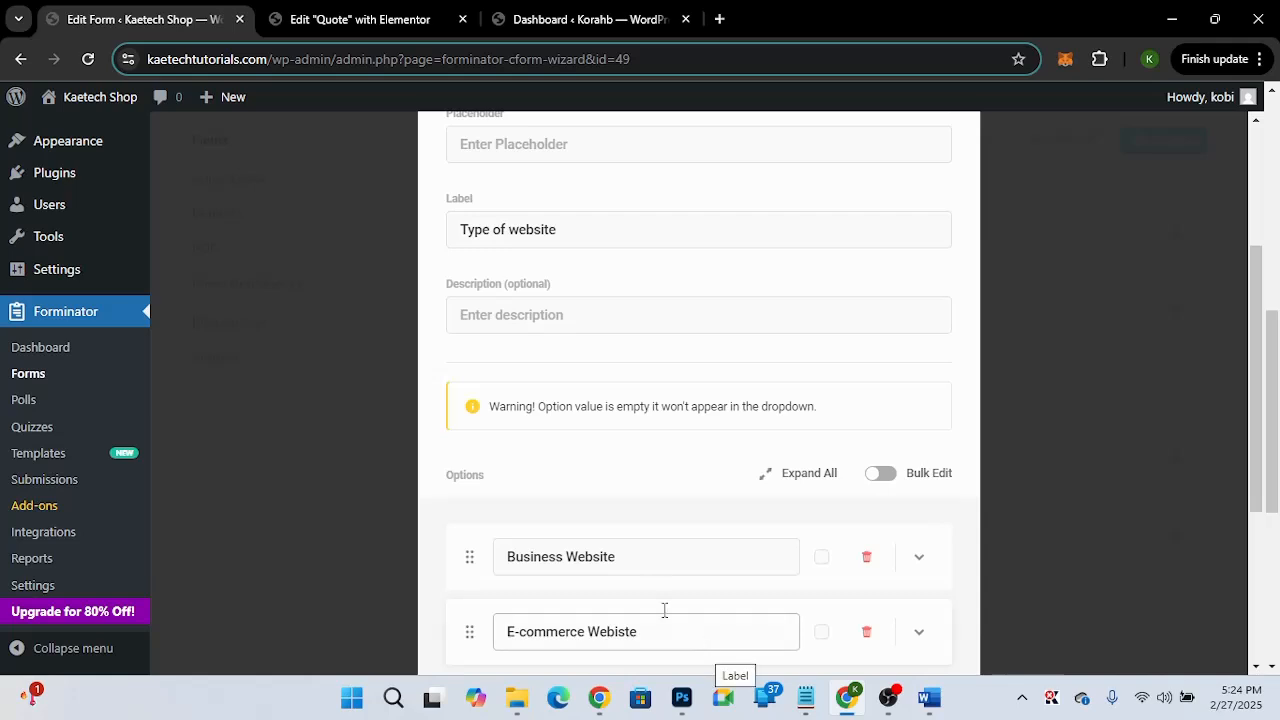
{"action": "scroll", "coordinate": [657, 558], "scroll_direction": "down", "scroll_amount": 3}
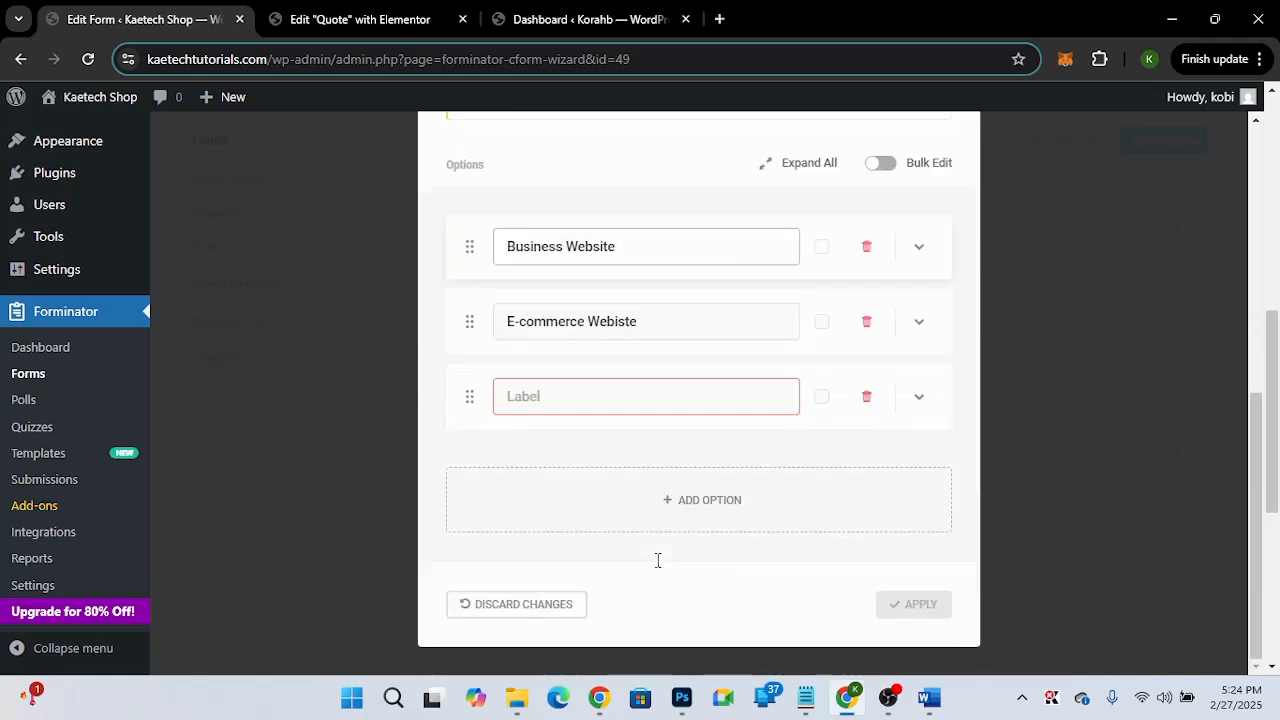
{"action": "left_click", "coordinate": [540, 399]}
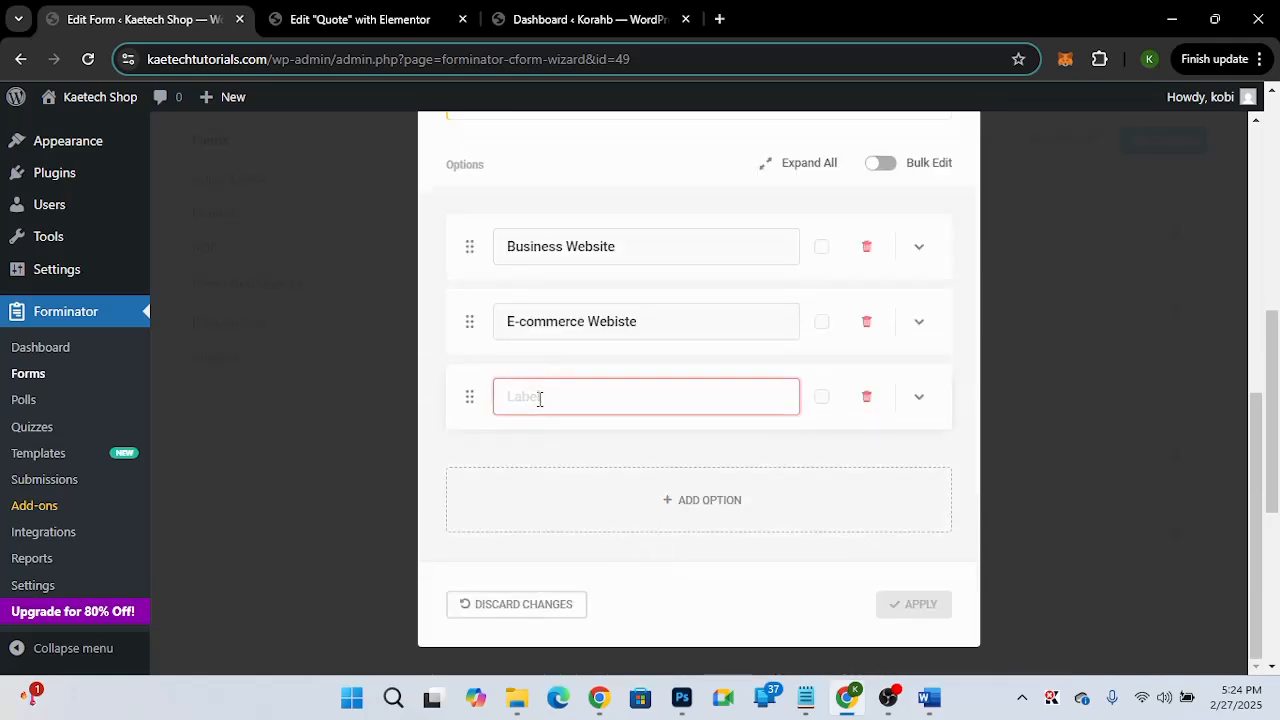
{"action": "type", "text": "School"}
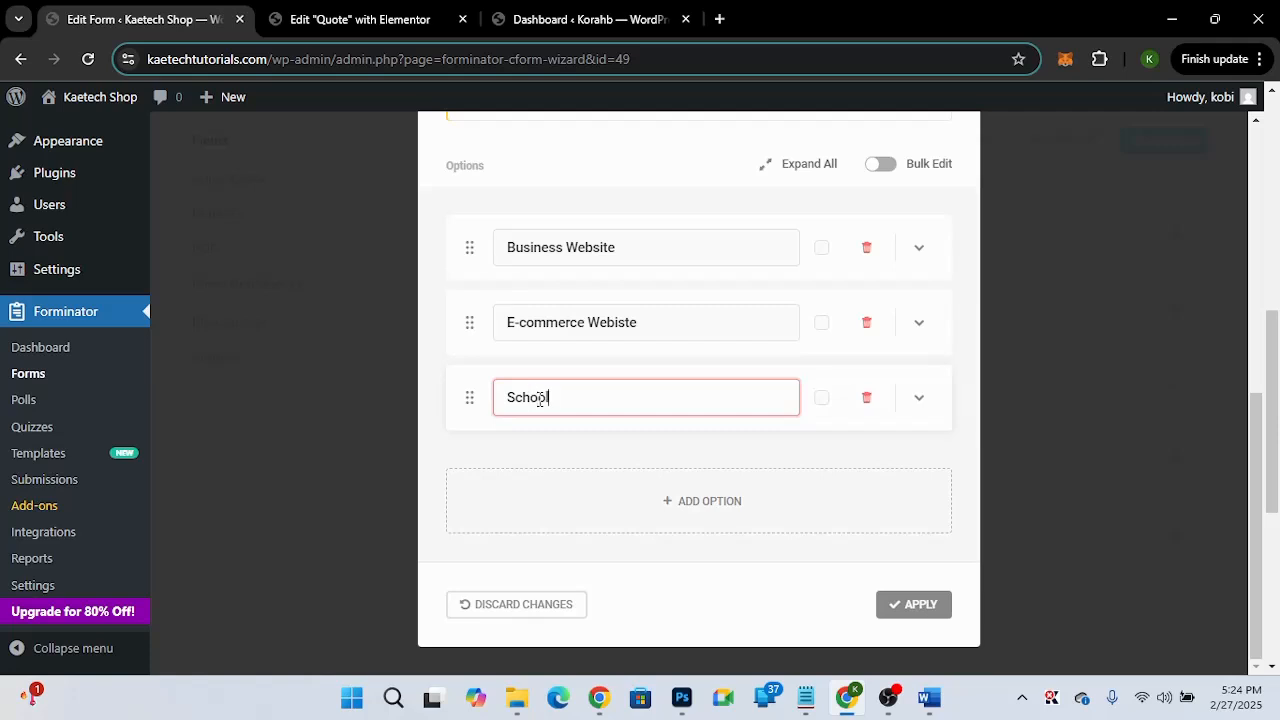
{"action": "type", "text": " Website"}
{"action": "left_click", "coordinate": [660, 490]}
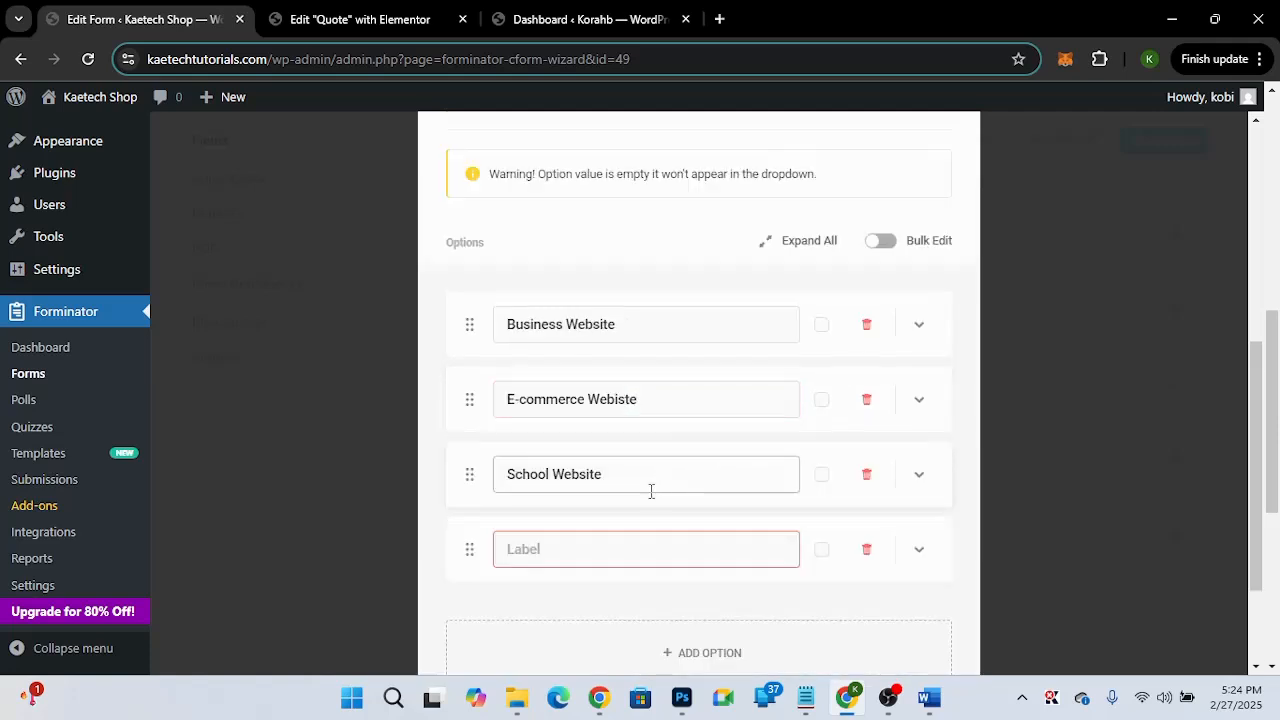
{"action": "left_click", "coordinate": [564, 562]}
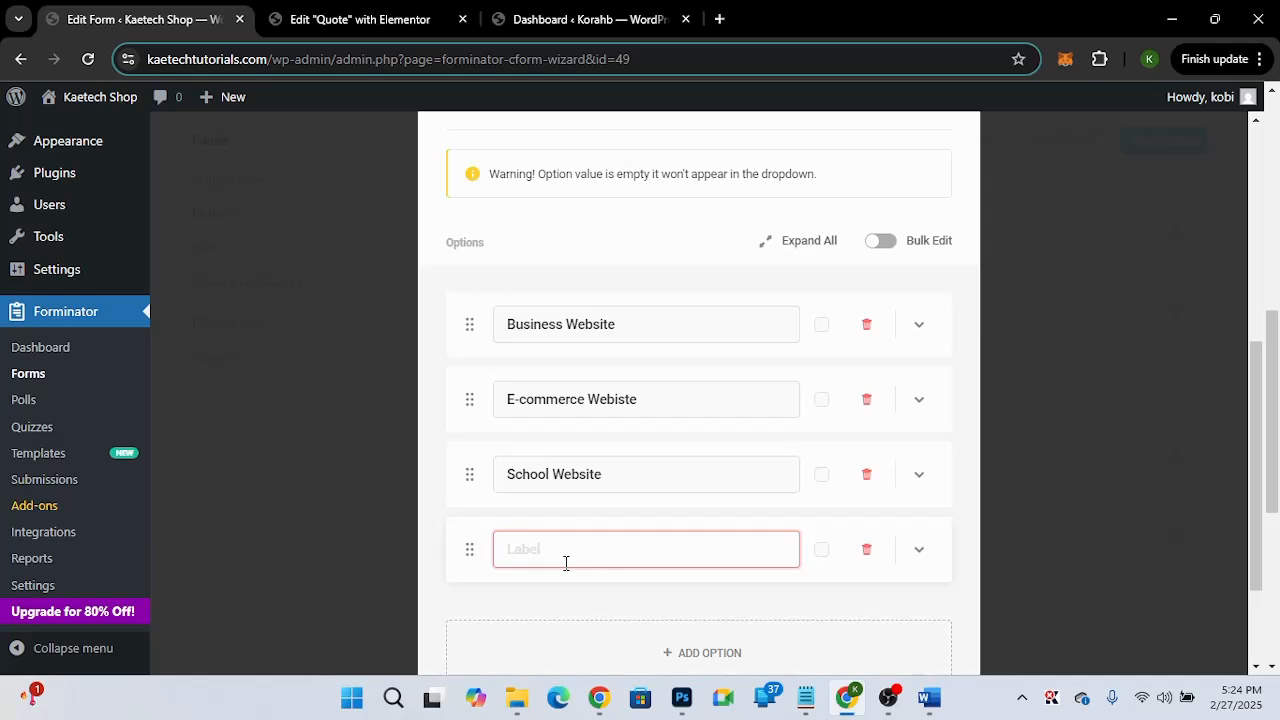
{"action": "type", "text": "Church Website"}
Add a fifth option labelled "Other" to the website type field.
{"action": "scroll", "coordinate": [566, 563], "scroll_direction": "down", "scroll_amount": 2}
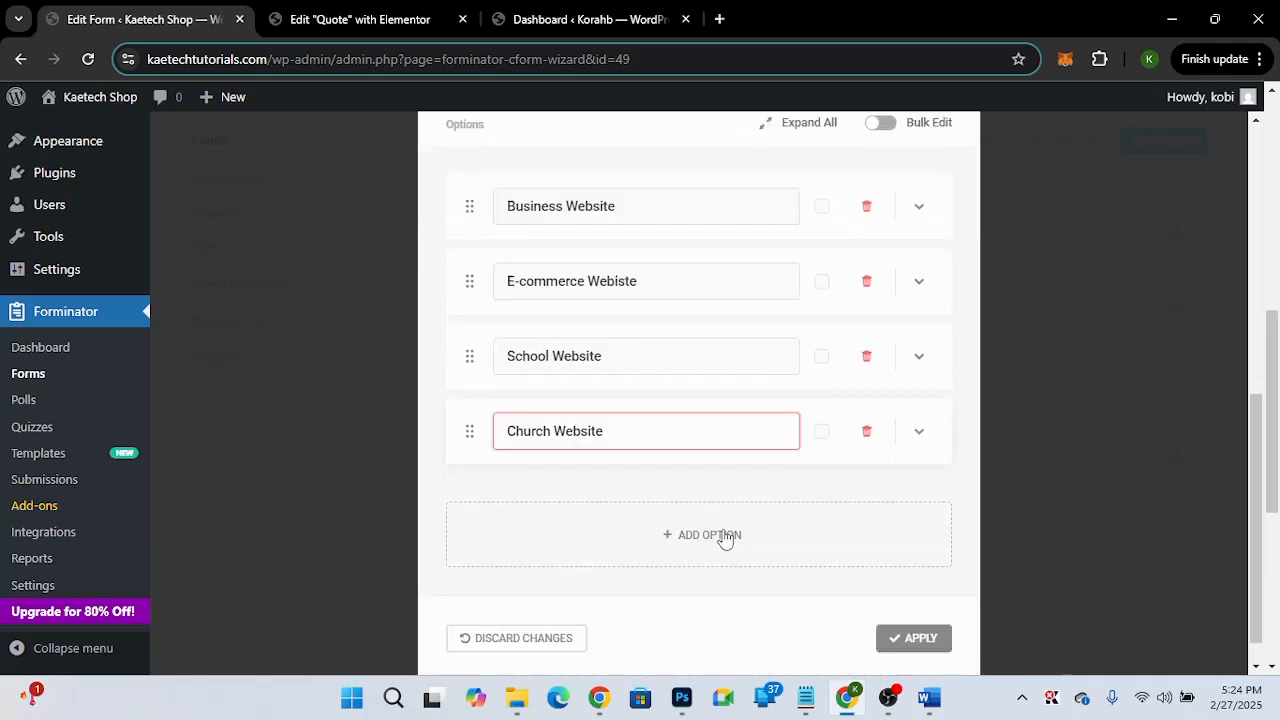
{"action": "left_click", "coordinate": [722, 536]}
{"action": "left_click", "coordinate": [596, 472]}
{"action": "type", "text": "Other"}
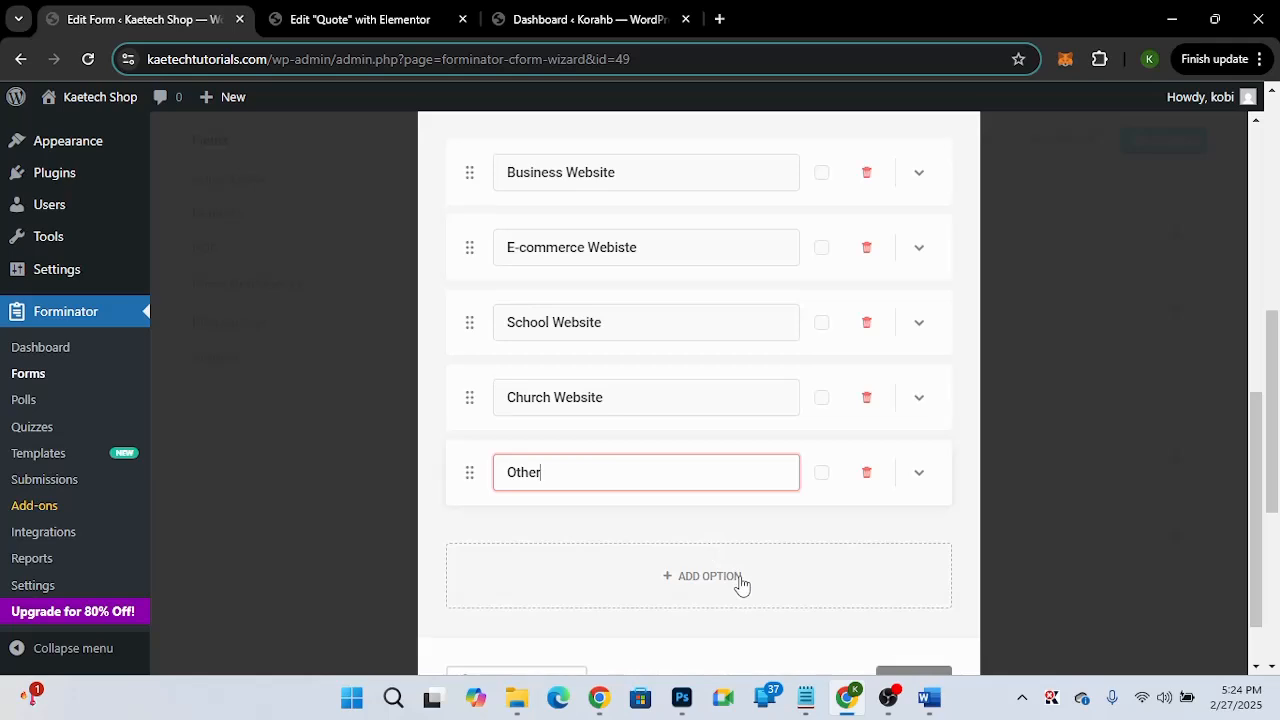
Review the website type field's requirement, search, submission limit and calculation settings, and recheck its labels and options.
{"action": "scroll", "coordinate": [741, 587], "scroll_direction": "down", "scroll_amount": 1}
{"action": "scroll", "coordinate": [742, 587], "scroll_direction": "up", "scroll_amount": 1}
{"action": "scroll", "coordinate": [741, 586], "scroll_direction": "up", "scroll_amount": 1}
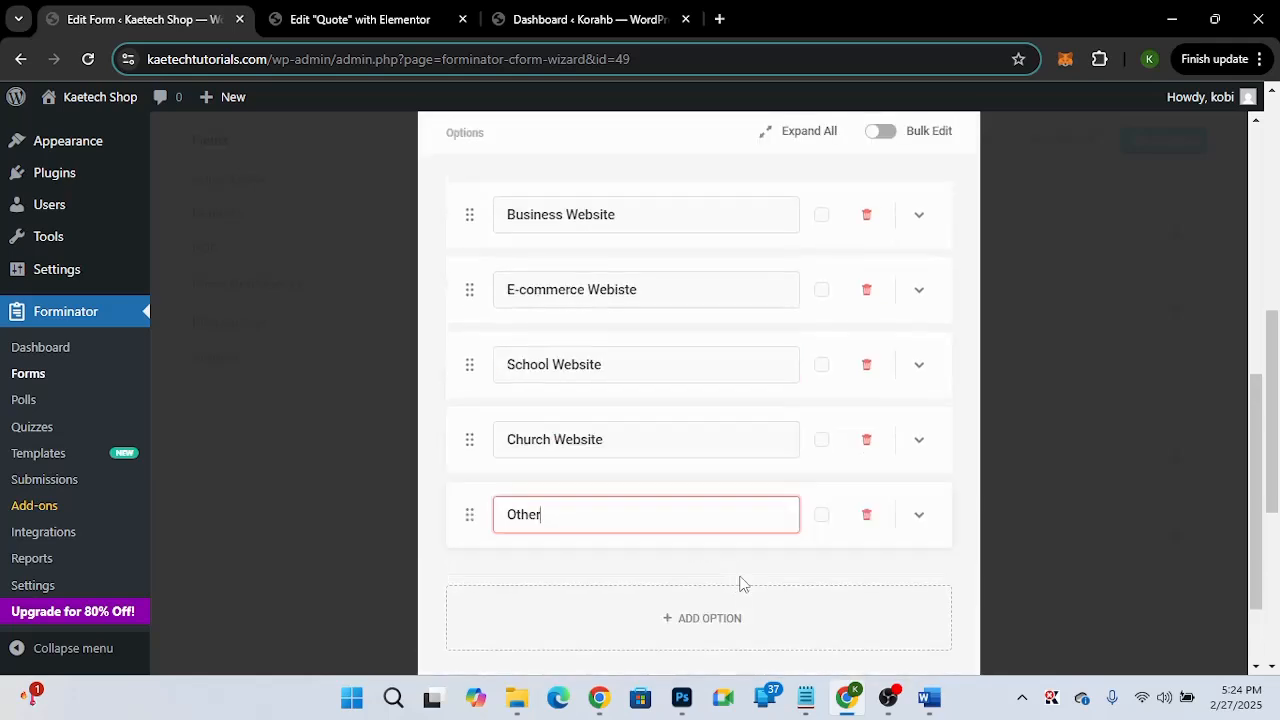
{"action": "scroll", "coordinate": [741, 582], "scroll_direction": "up", "scroll_amount": 6}
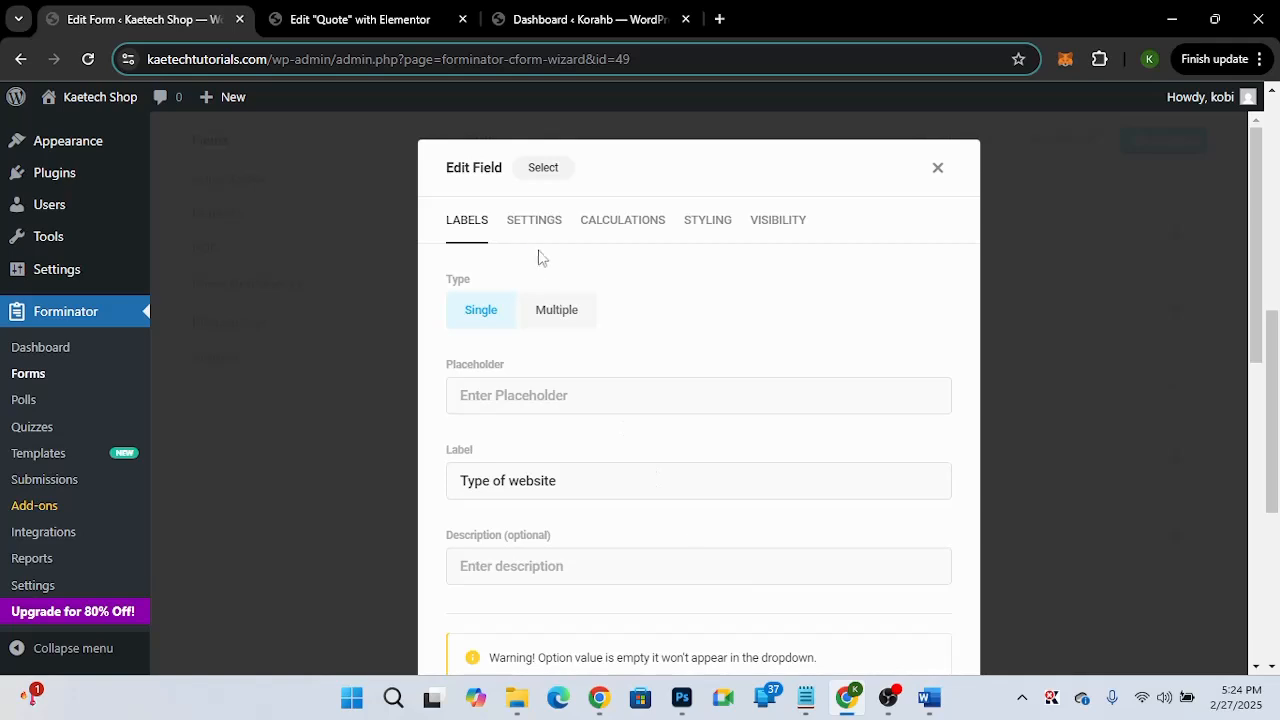
{"action": "left_click", "coordinate": [550, 233]}
{"action": "scroll", "coordinate": [695, 460], "scroll_direction": "down", "scroll_amount": 4}
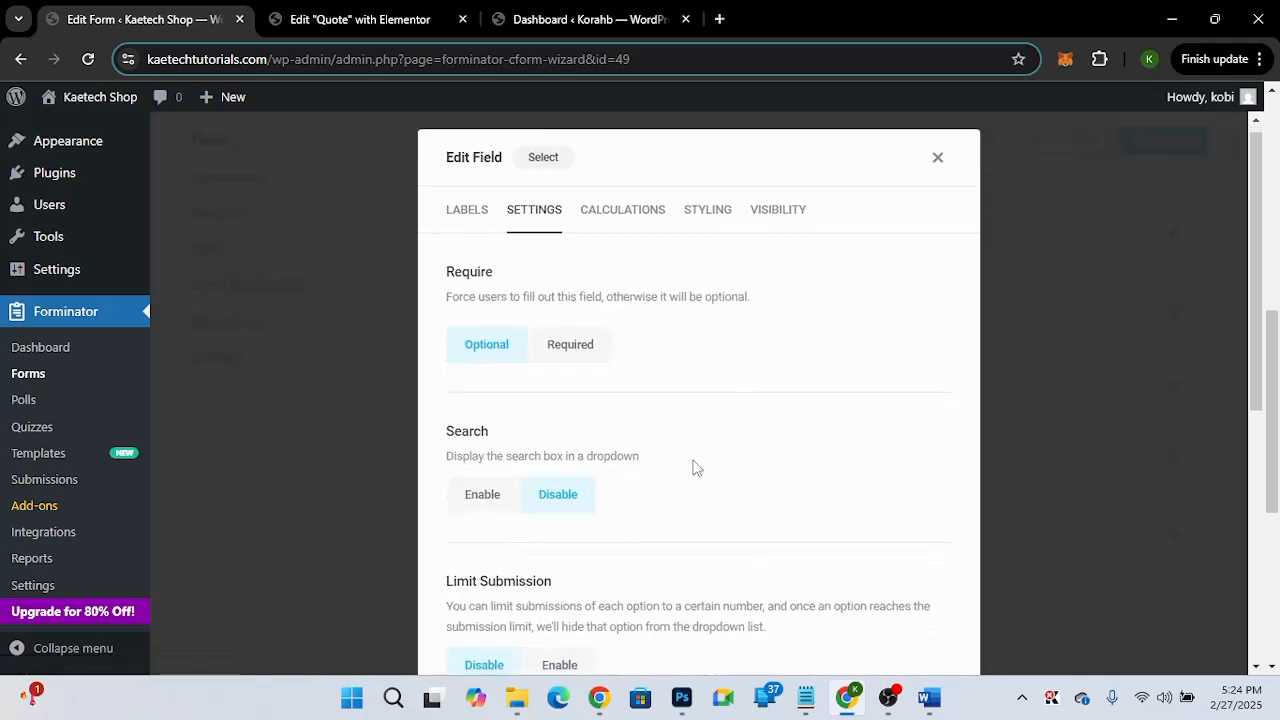
{"action": "scroll", "coordinate": [695, 467], "scroll_direction": "up", "scroll_amount": 3}
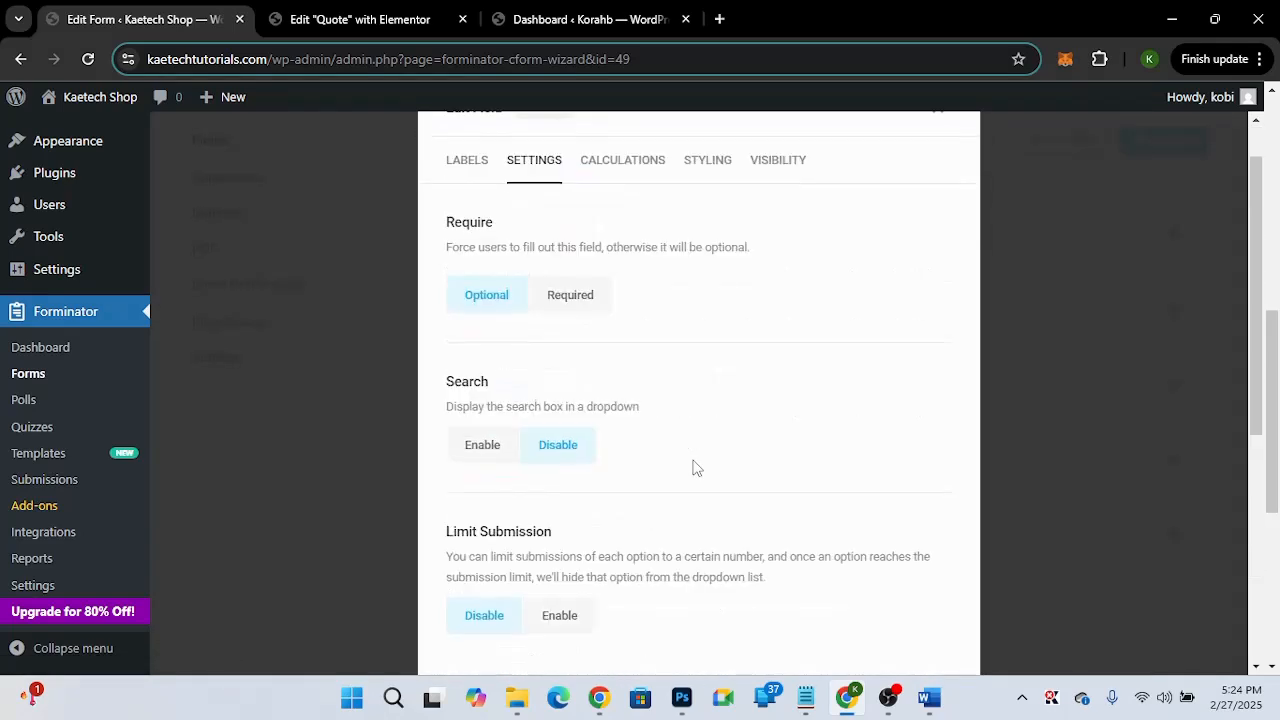
{"action": "left_click", "coordinate": [638, 162]}
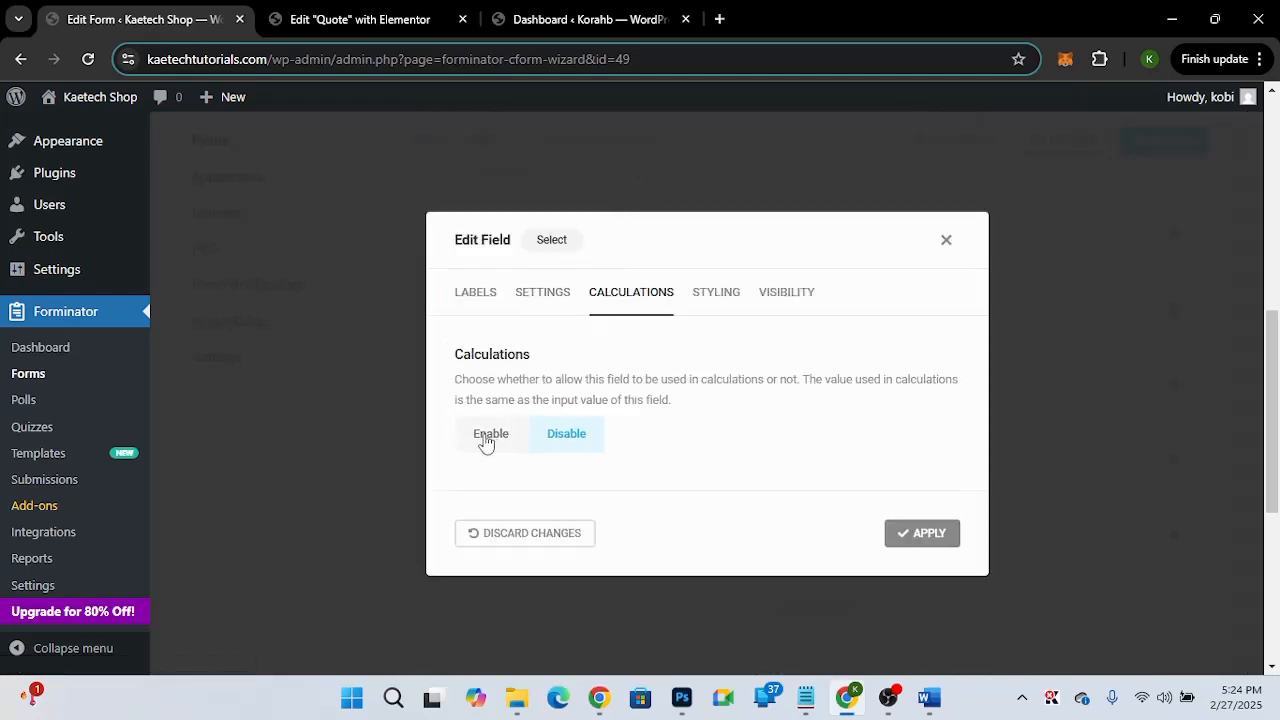
{"action": "left_click", "coordinate": [484, 296]}
{"action": "scroll", "coordinate": [652, 463], "scroll_direction": "down", "scroll_amount": 5}
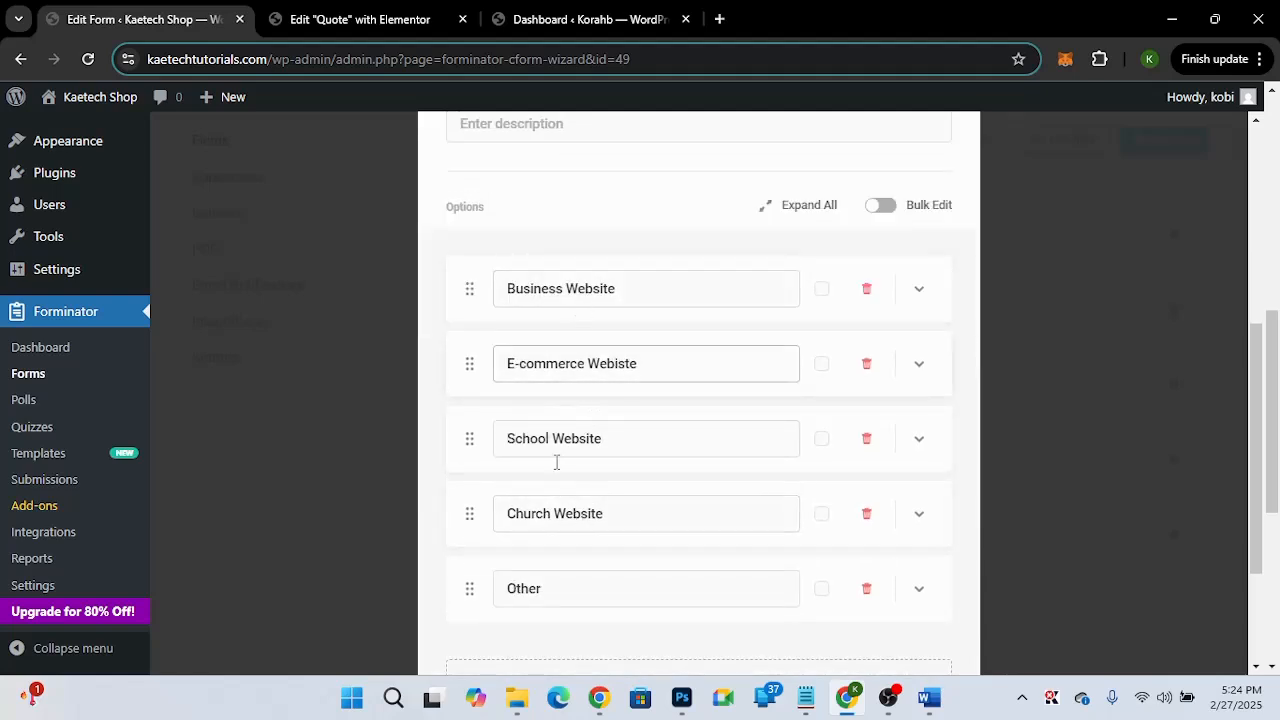
{"action": "scroll", "coordinate": [603, 557], "scroll_direction": "up", "scroll_amount": 2}
{"action": "scroll", "coordinate": [603, 557], "scroll_direction": "up", "scroll_amount": 5}
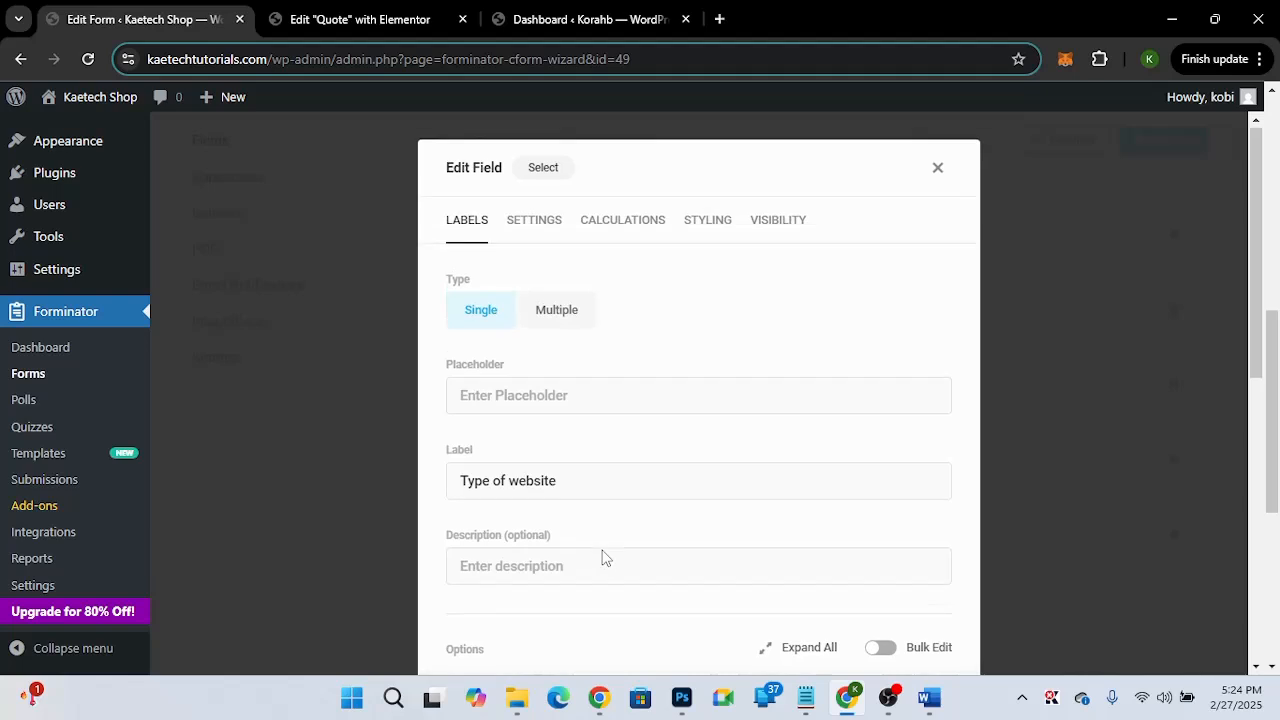
Enable calculations for the website type field and assign 350 to Business Website and 550 to E-commerce Webiste.
{"action": "left_click", "coordinate": [624, 218]}
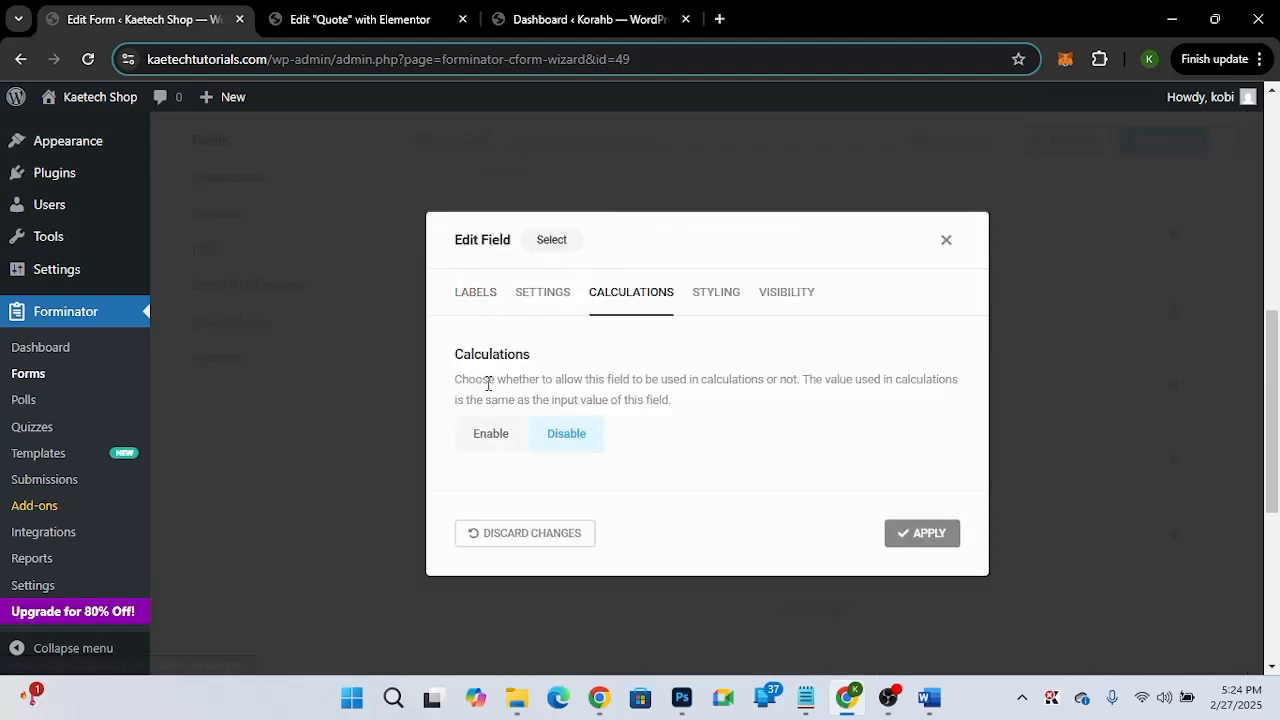
{"action": "left_click", "coordinate": [489, 435]}
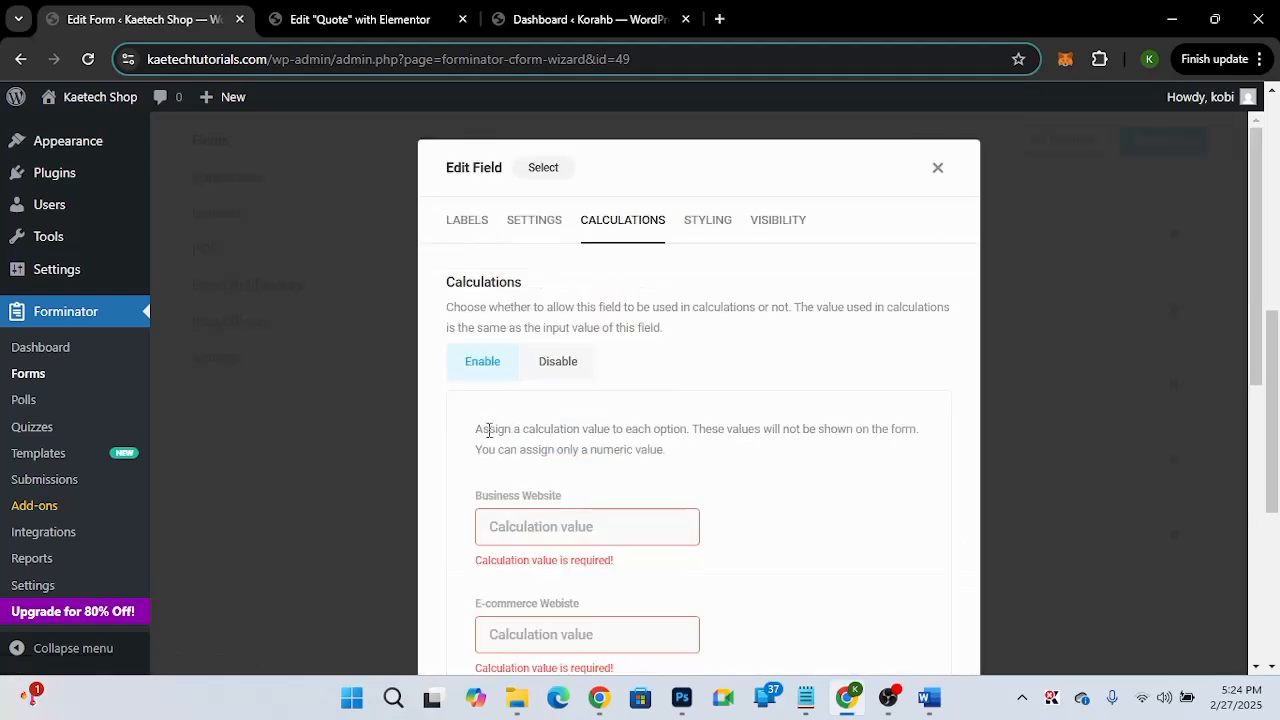
{"action": "scroll", "coordinate": [655, 487], "scroll_direction": "down", "scroll_amount": 3}
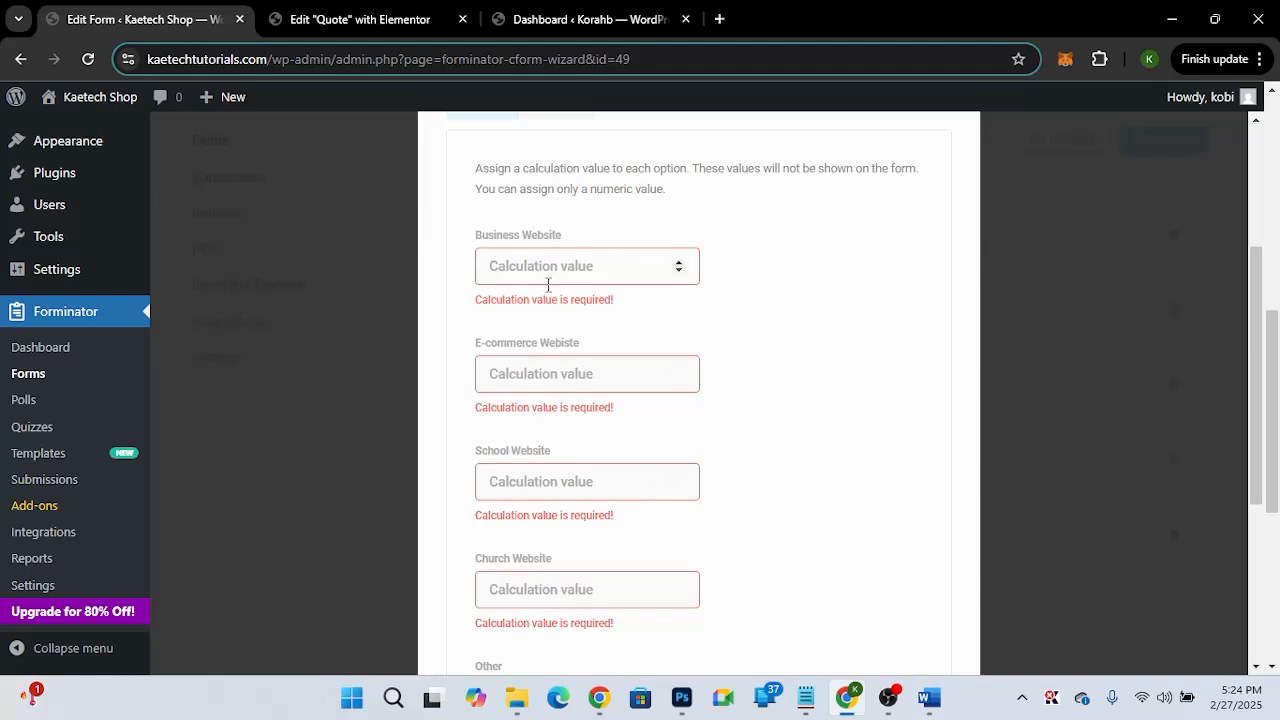
{"action": "left_click", "coordinate": [545, 268]}
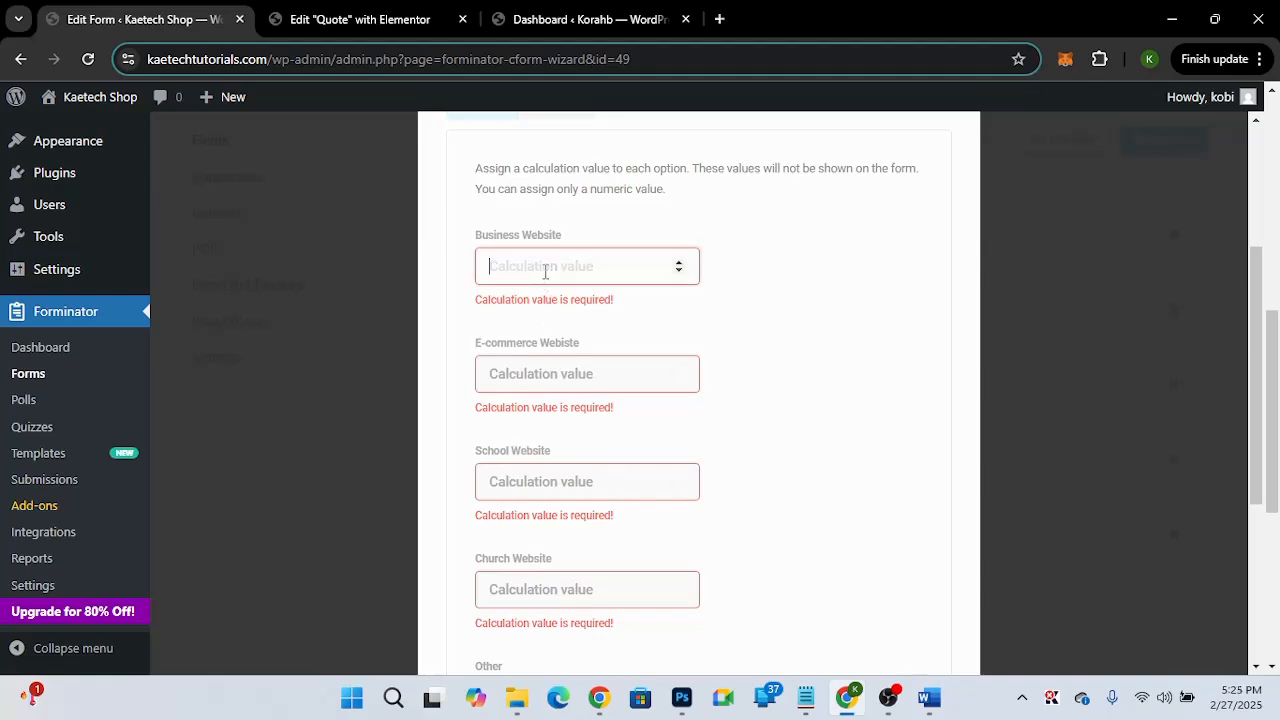
{"action": "type", "text": "350"}
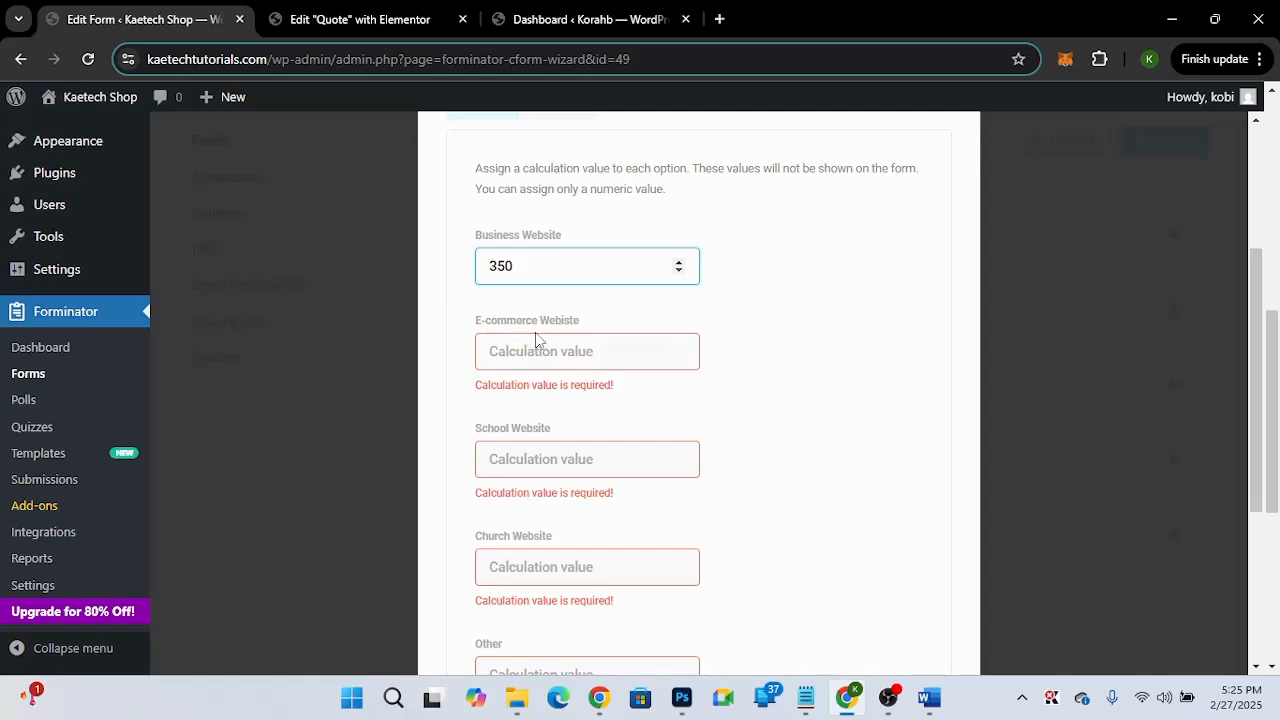
{"action": "left_click", "coordinate": [532, 351]}
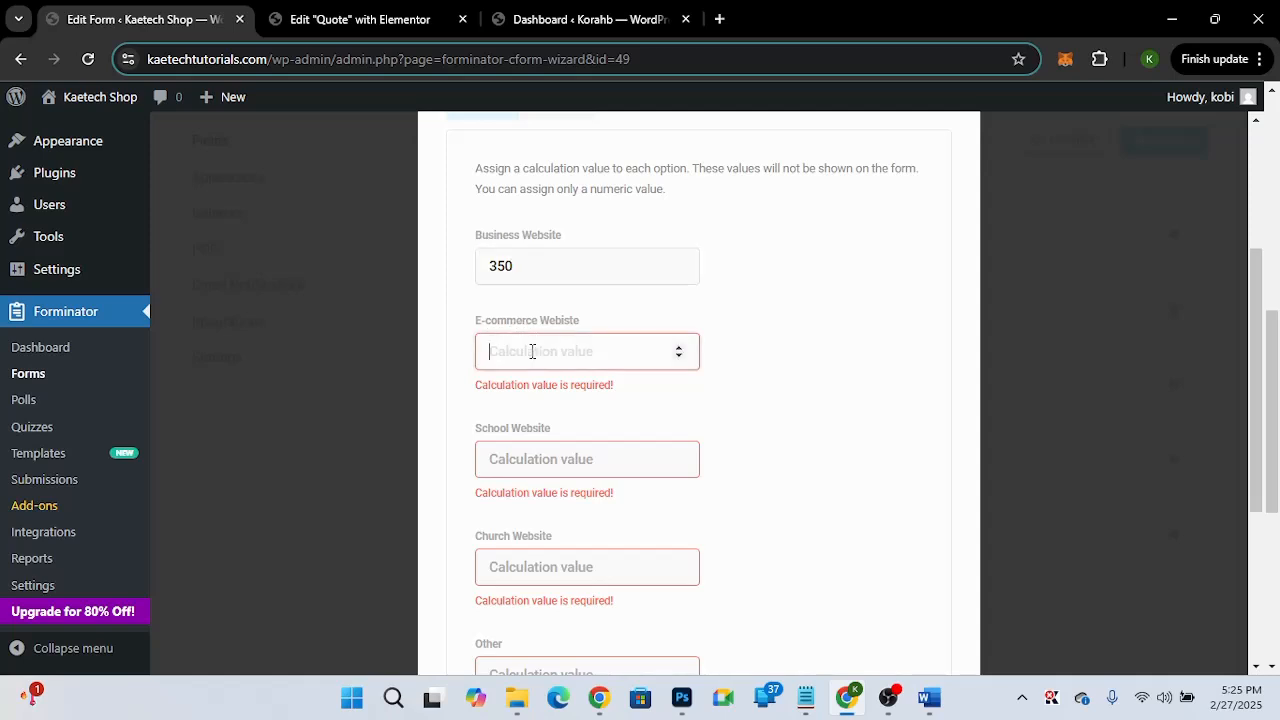
{"action": "type", "text": "550"}
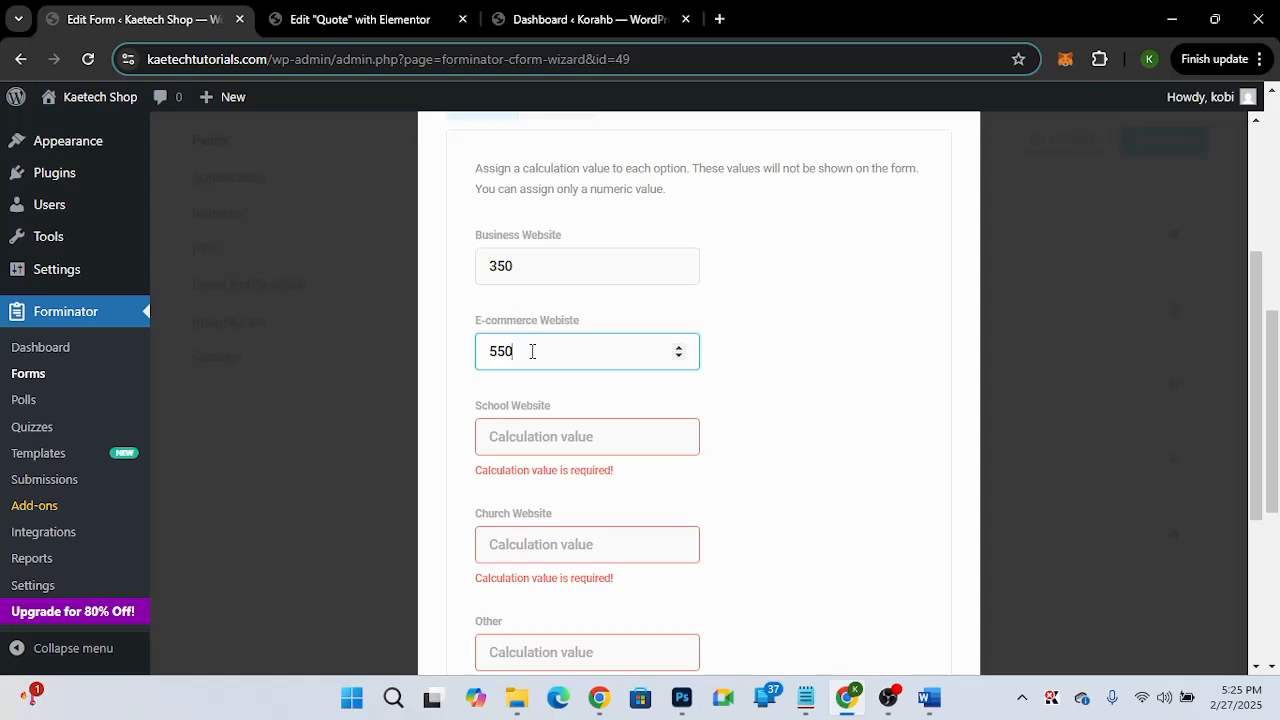
Assign calculation values of 500 to School Website, 449 to Church Website and 0 to Other, and apply the field changes.
{"action": "left_click", "coordinate": [505, 434]}
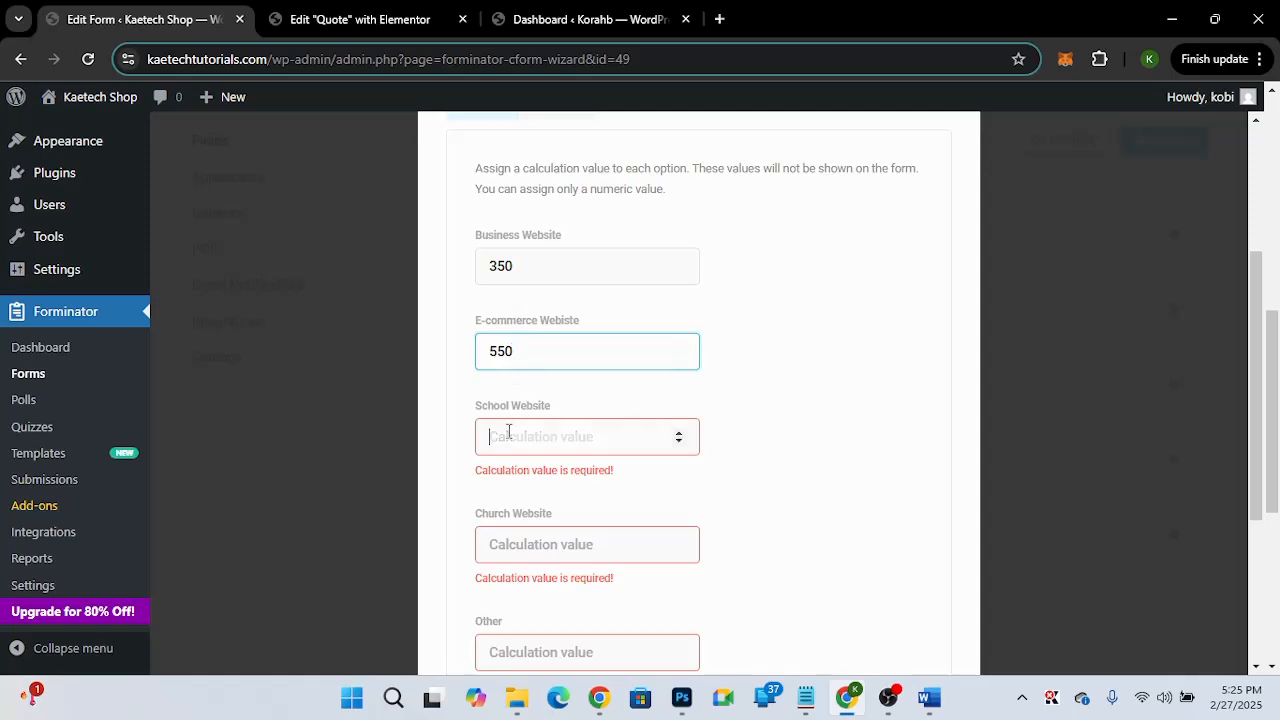
{"action": "type", "text": "500"}
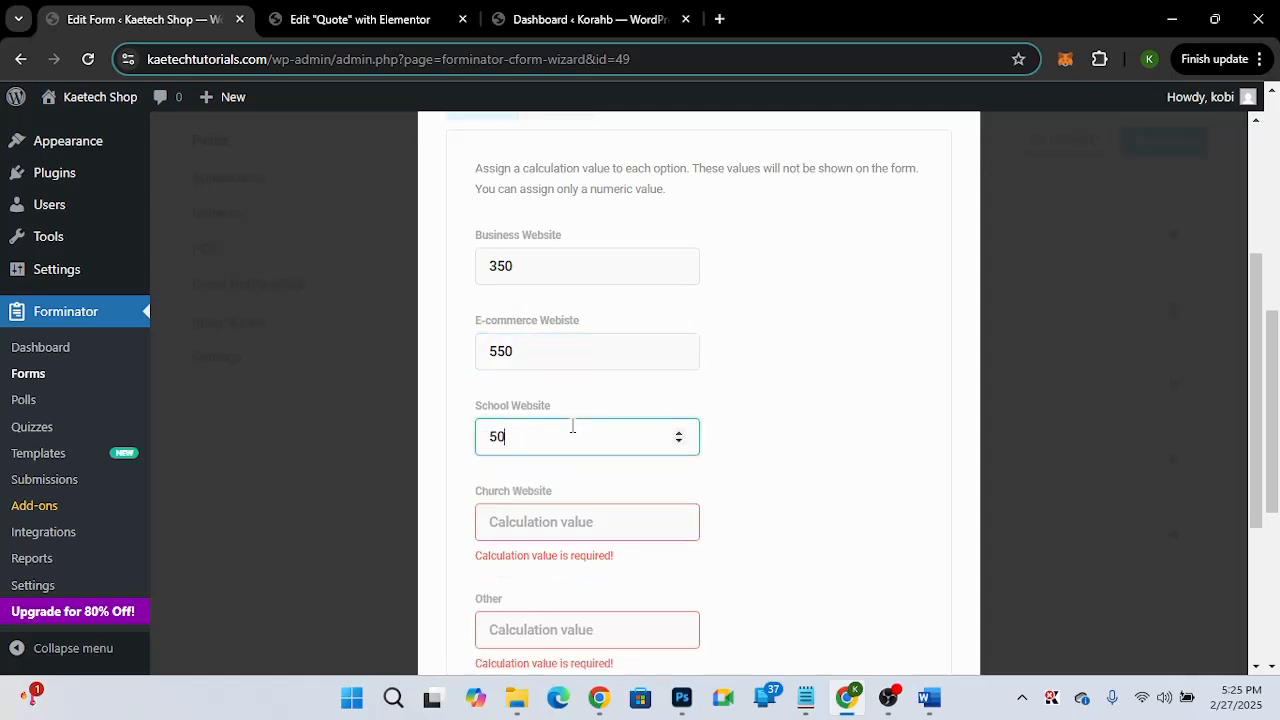
{"action": "left_click", "coordinate": [533, 523]}
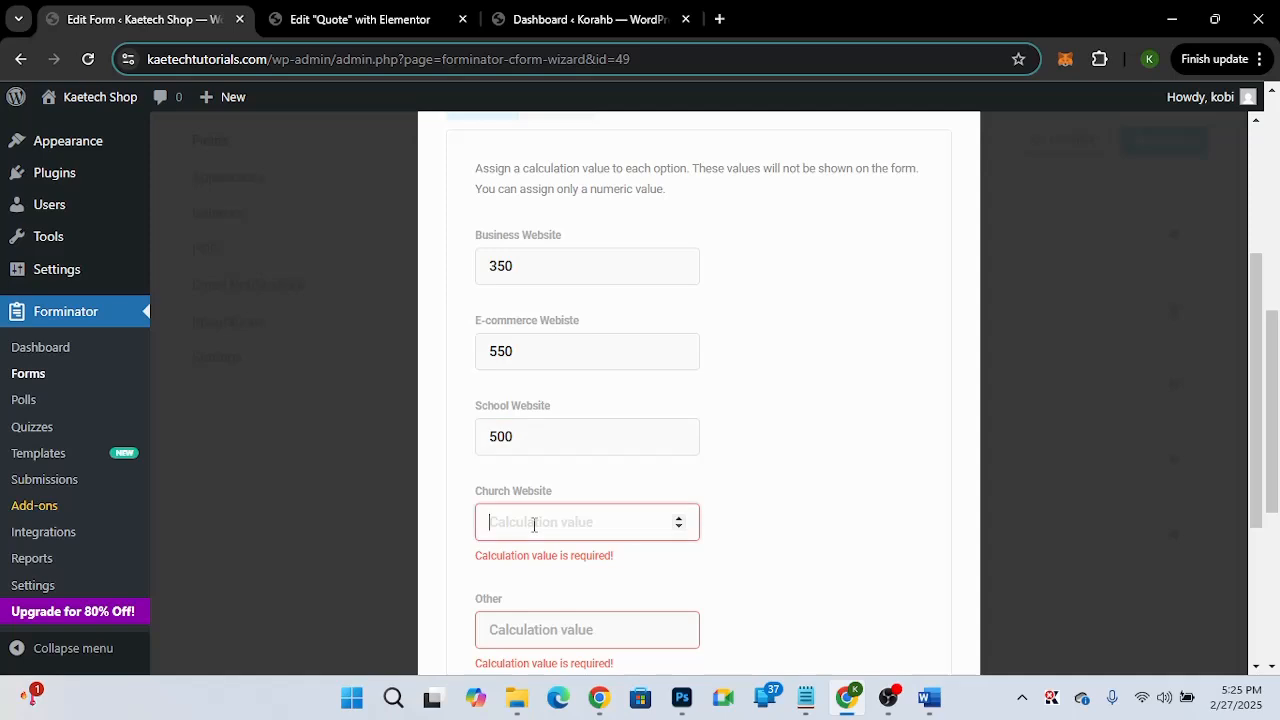
{"action": "type", "text": "450"}
{"action": "scroll", "coordinate": [534, 525], "scroll_direction": "down", "scroll_amount": 3}
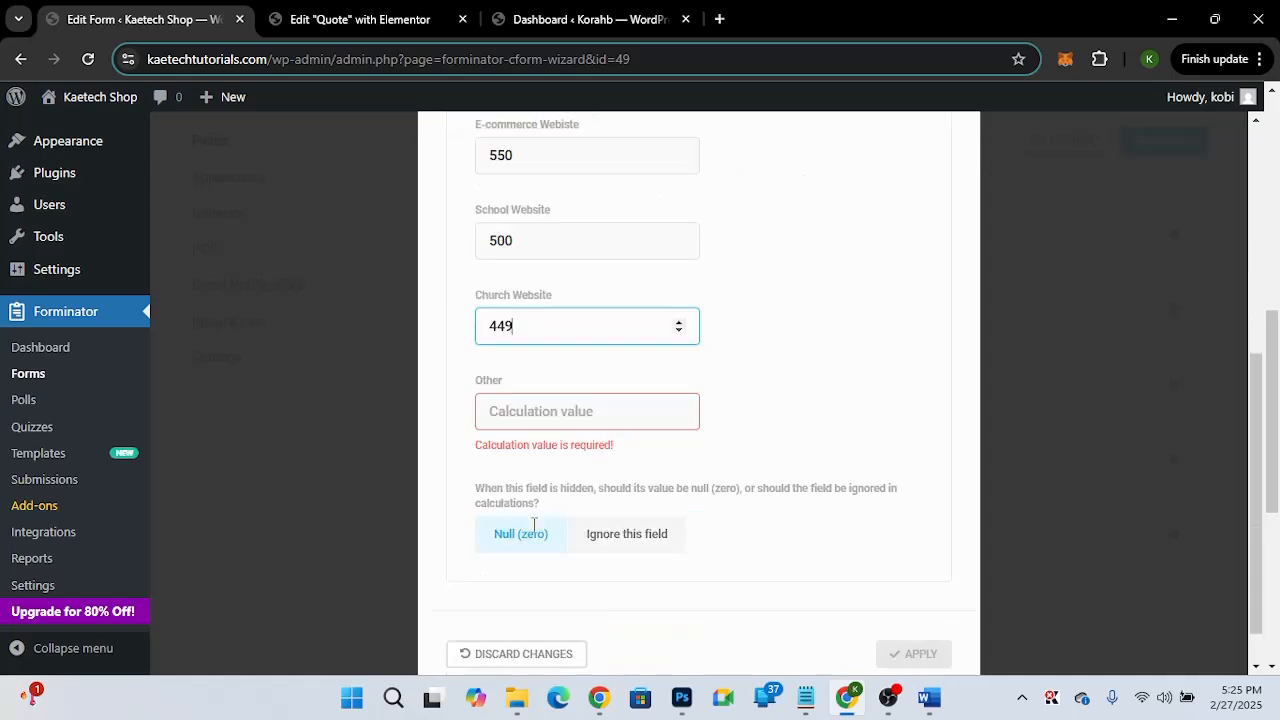
{"action": "left_click", "coordinate": [525, 415]}
{"action": "type", "text": "0"}
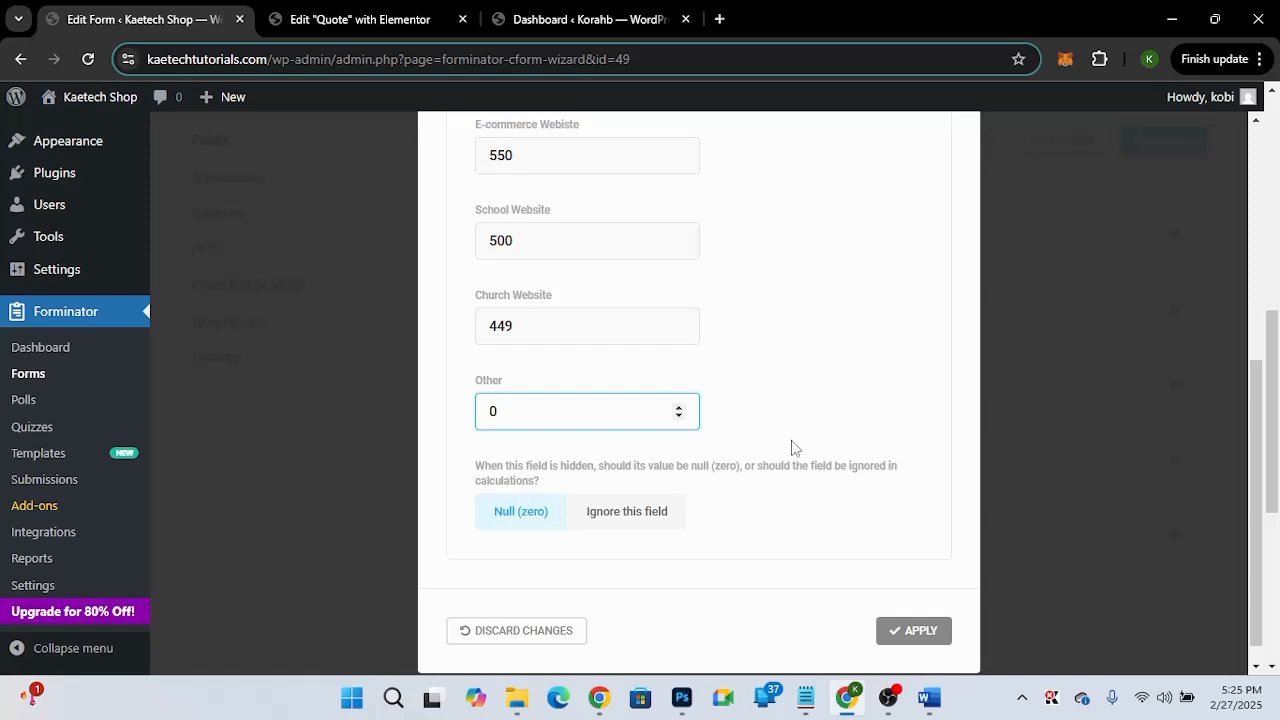
{"action": "left_click", "coordinate": [918, 632]}
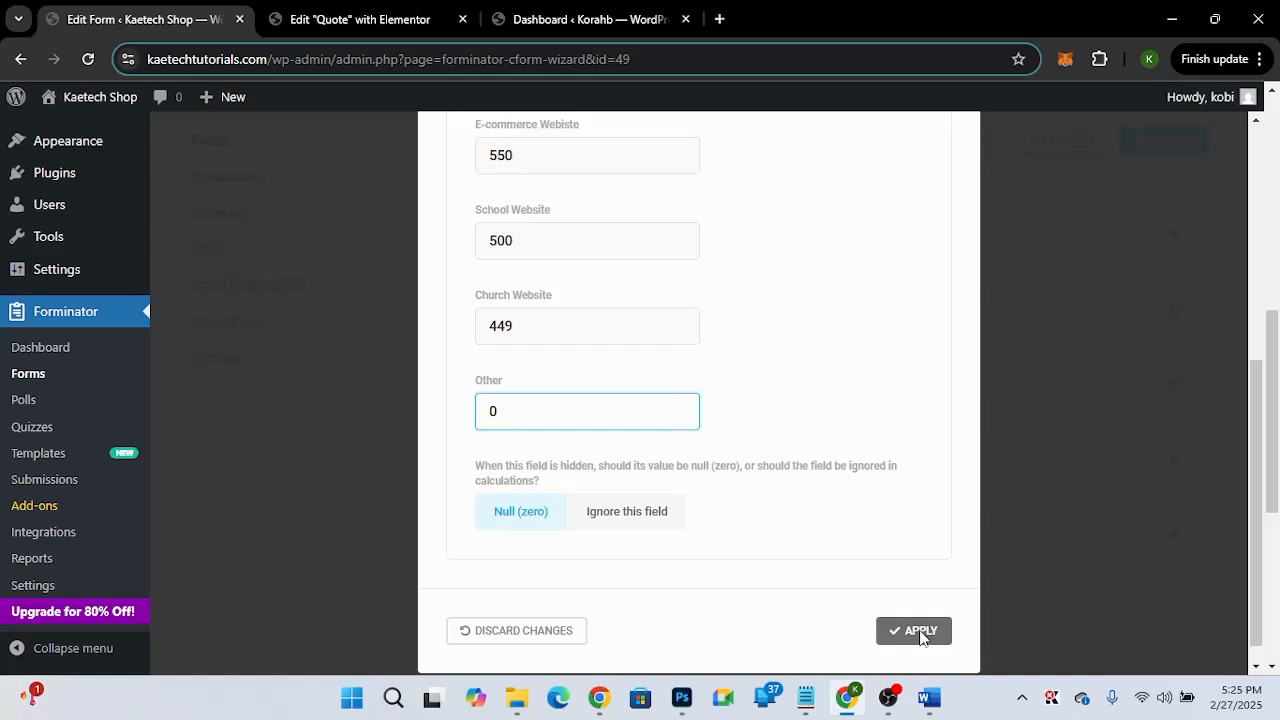
Move the Type of website field directly below the Website type section, above Features.
{"action": "scroll", "coordinate": [688, 523], "scroll_direction": "down", "scroll_amount": 1}
{"action": "scroll", "coordinate": [689, 526], "scroll_direction": "up", "scroll_amount": 1}
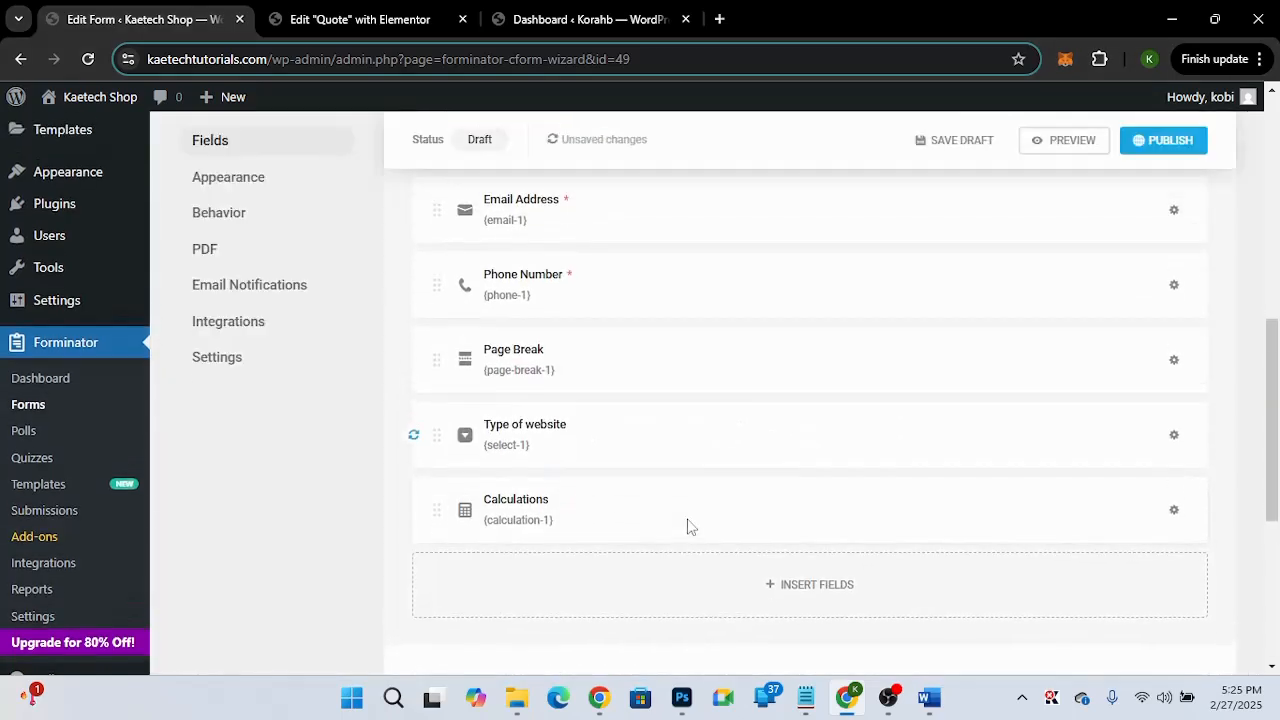
{"action": "scroll", "coordinate": [606, 450], "scroll_direction": "up", "scroll_amount": 1}
{"action": "scroll", "coordinate": [606, 450], "scroll_direction": "up", "scroll_amount": 3}
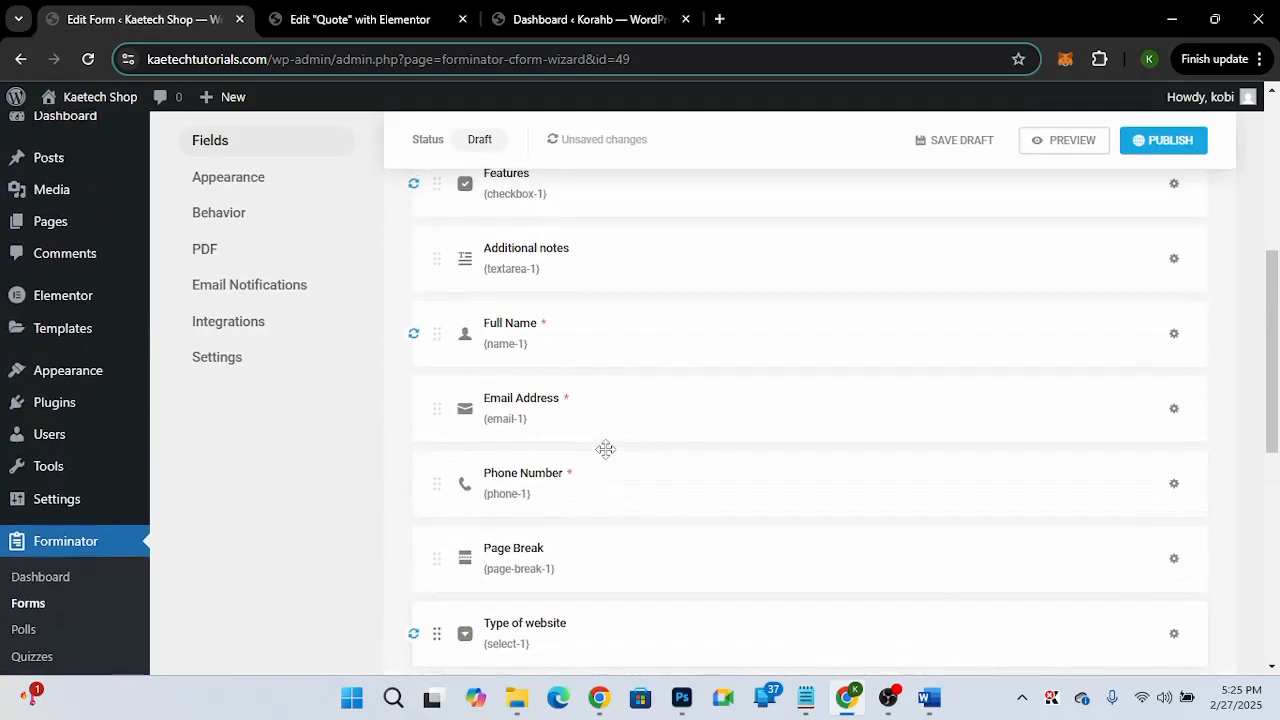
{"action": "left_click_drag", "start_coordinate": [585, 626], "coordinate": [604, 208]}
{"action": "scroll", "coordinate": [605, 208], "scroll_direction": "up", "scroll_amount": 3}
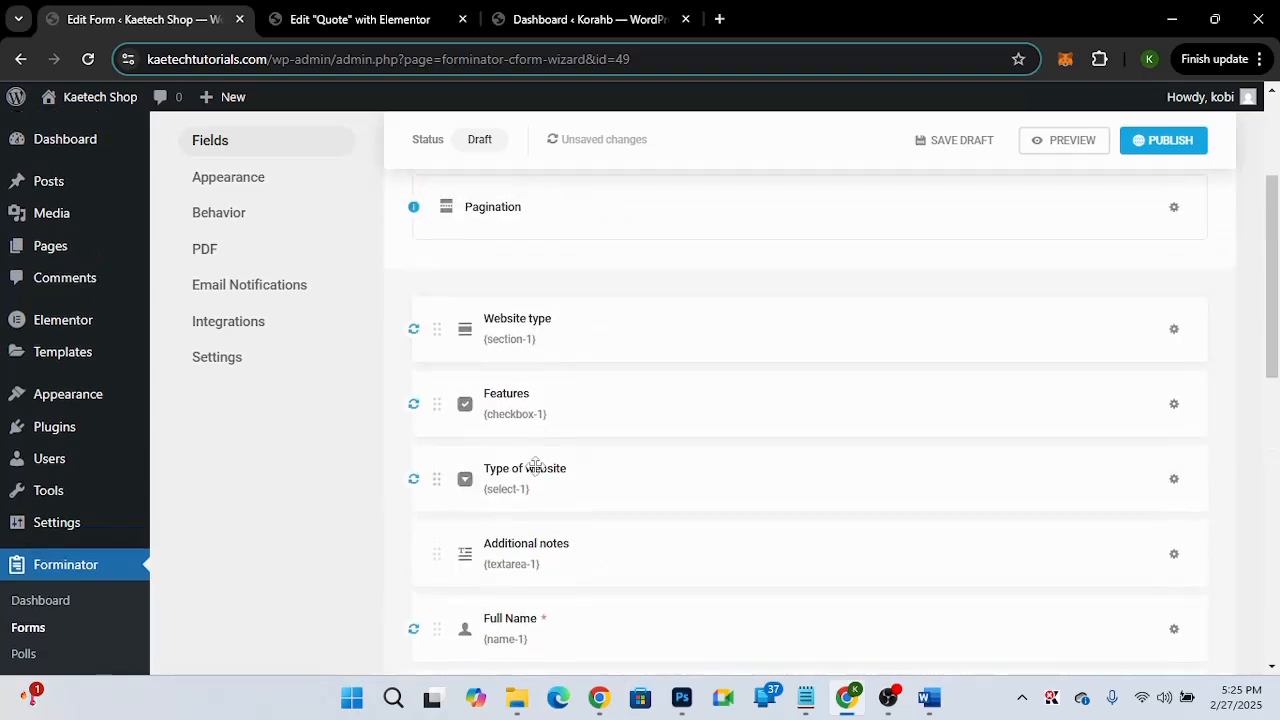
{"action": "left_click_drag", "start_coordinate": [586, 483], "coordinate": [603, 374]}
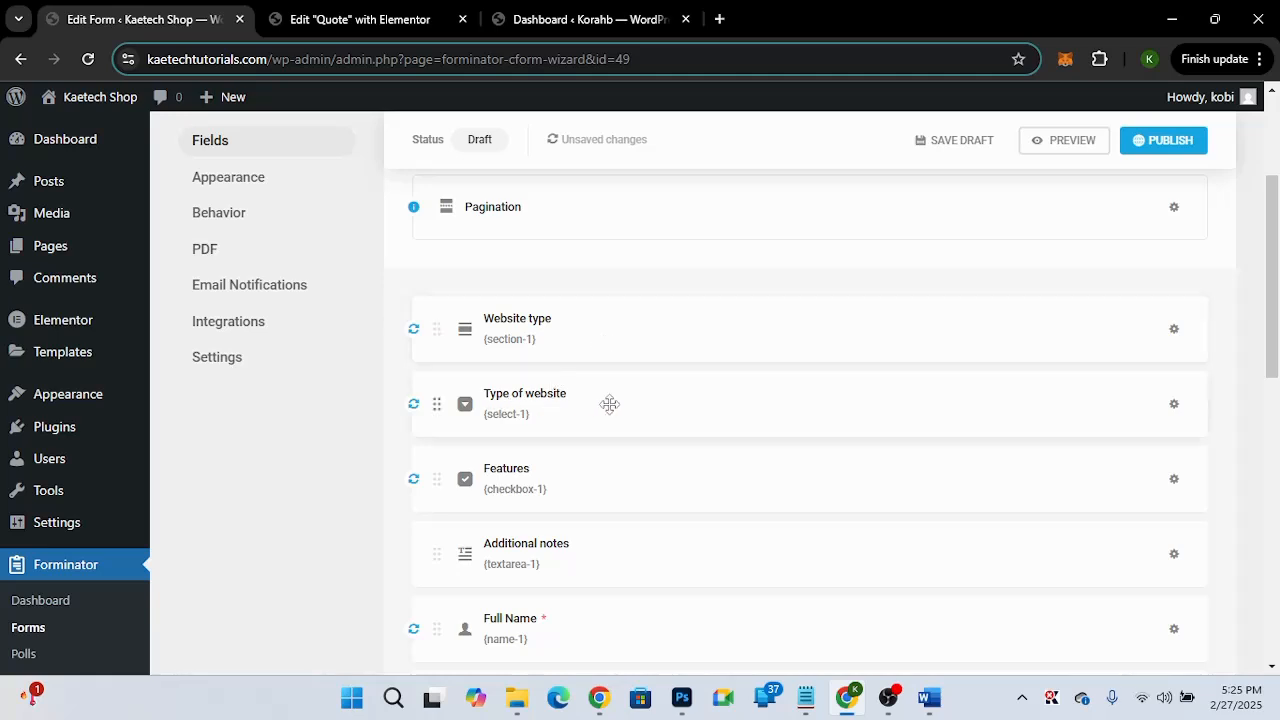
Preview the form and check the options offered by the Type of website dropdown.
{"action": "left_click", "coordinate": [1068, 145]}
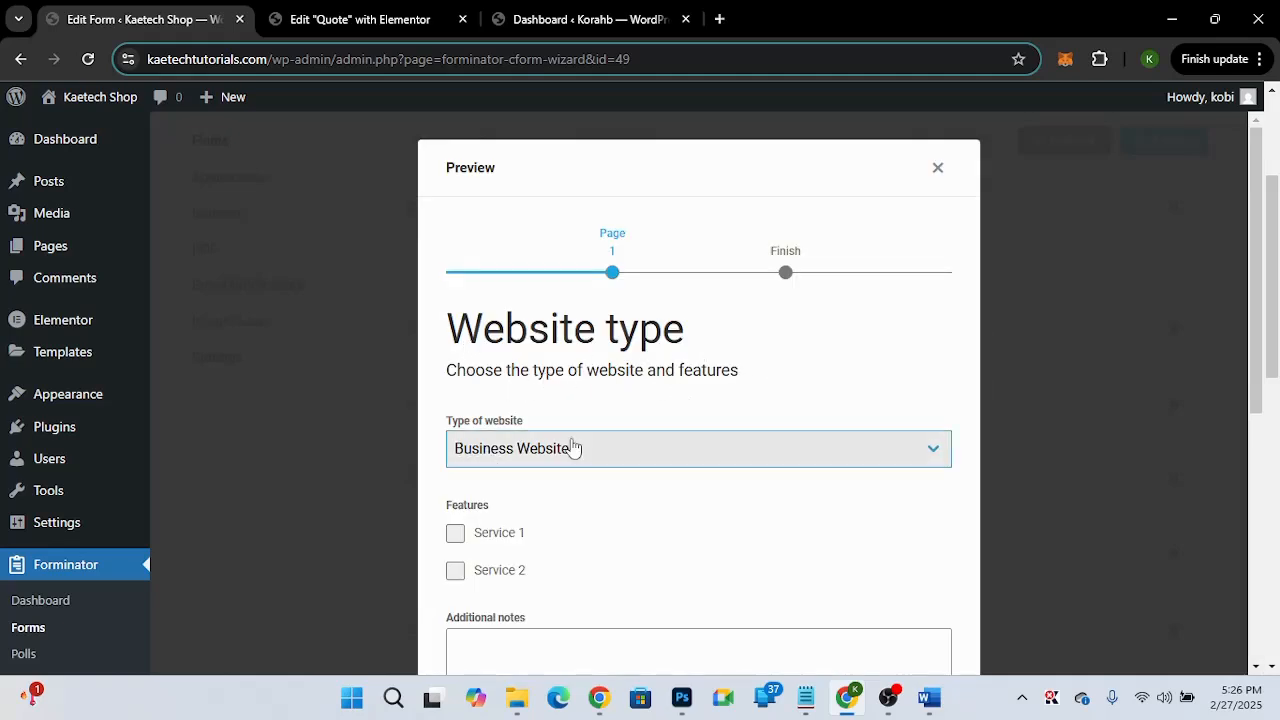
{"action": "left_click", "coordinate": [510, 455]}
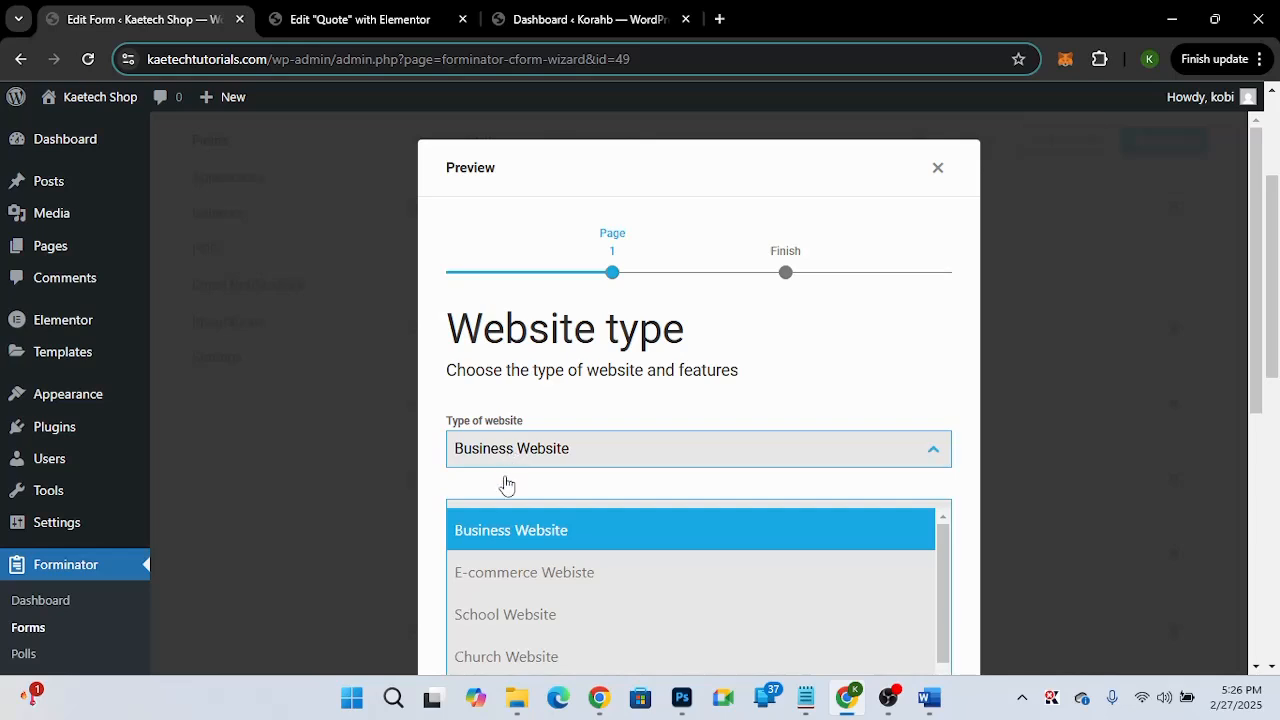
{"action": "scroll", "coordinate": [490, 625], "scroll_direction": "down", "scroll_amount": 1}
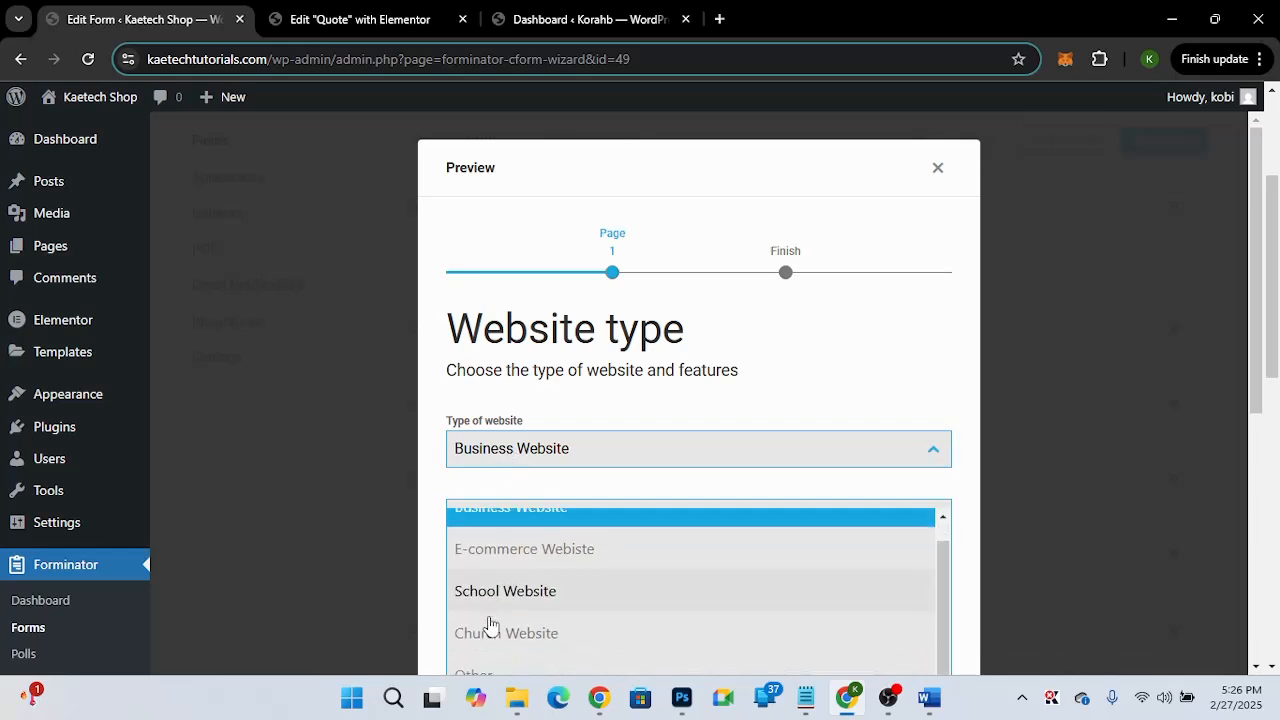
{"action": "left_click", "coordinate": [540, 483]}
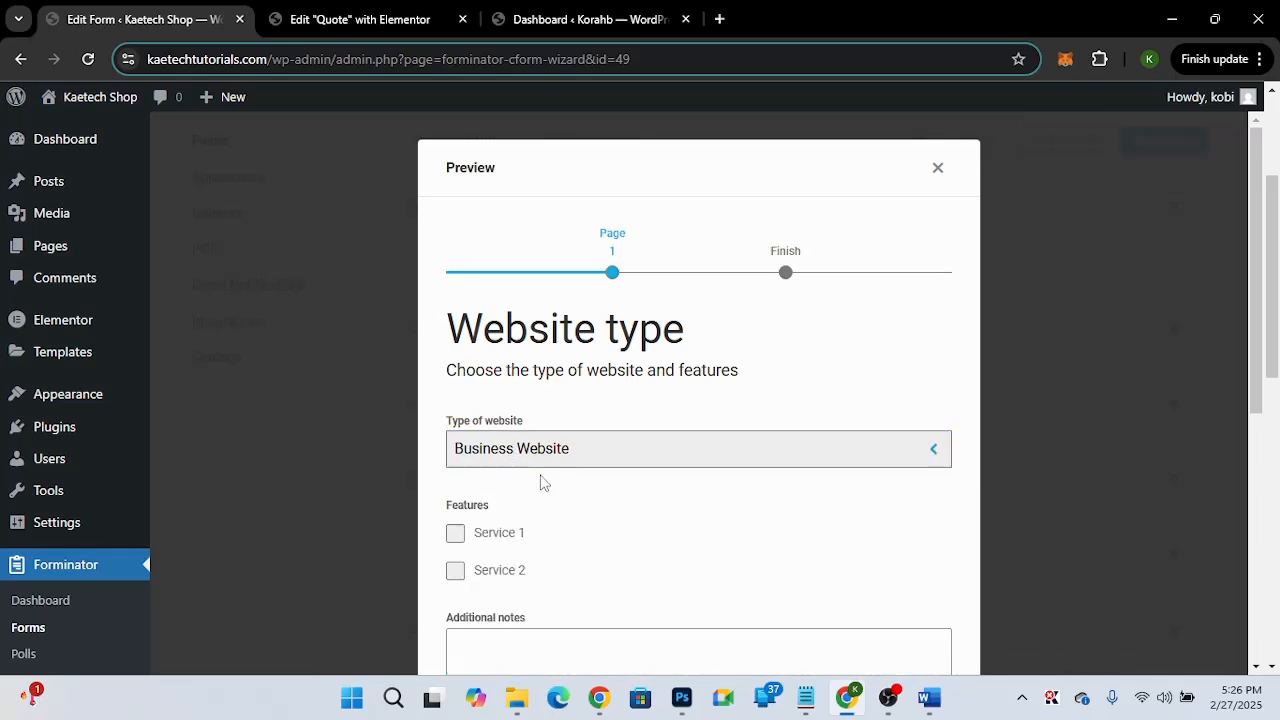
{"action": "left_click", "coordinate": [938, 168]}
Duplicate the Type of website field.
{"action": "scroll", "coordinate": [604, 392], "scroll_direction": "down", "scroll_amount": 1}
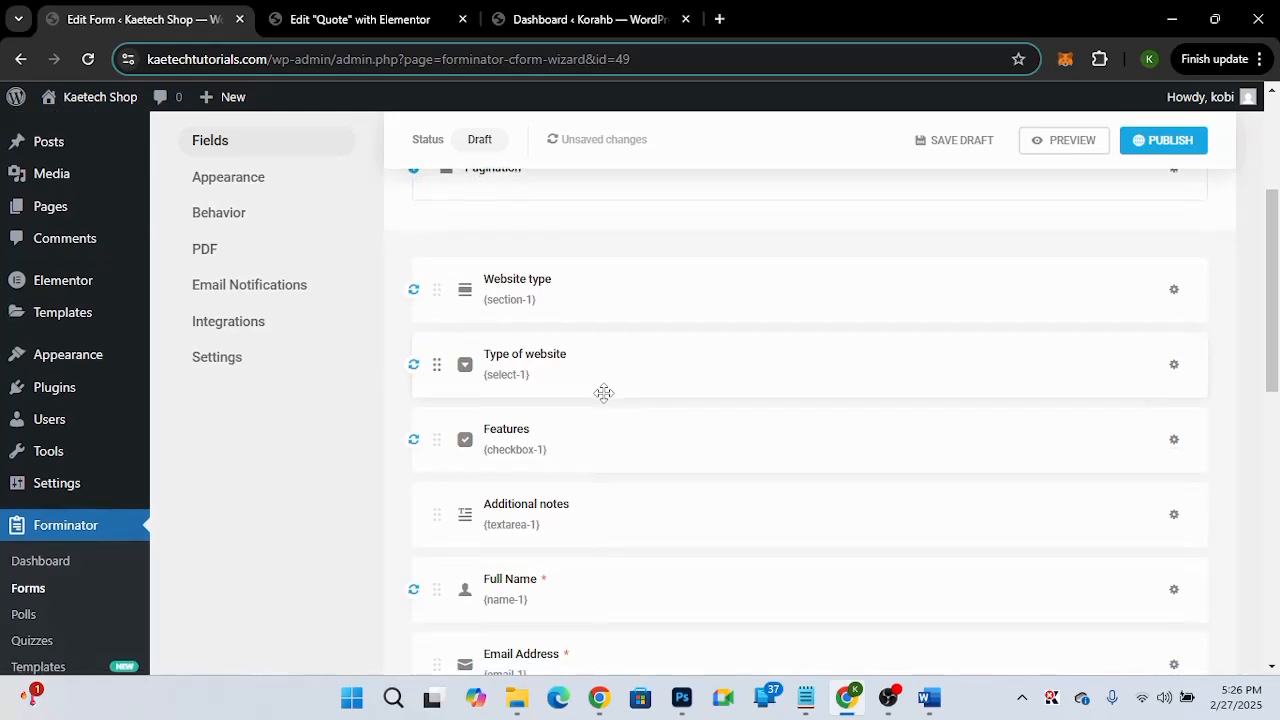
{"action": "scroll", "coordinate": [604, 392], "scroll_direction": "down", "scroll_amount": 1}
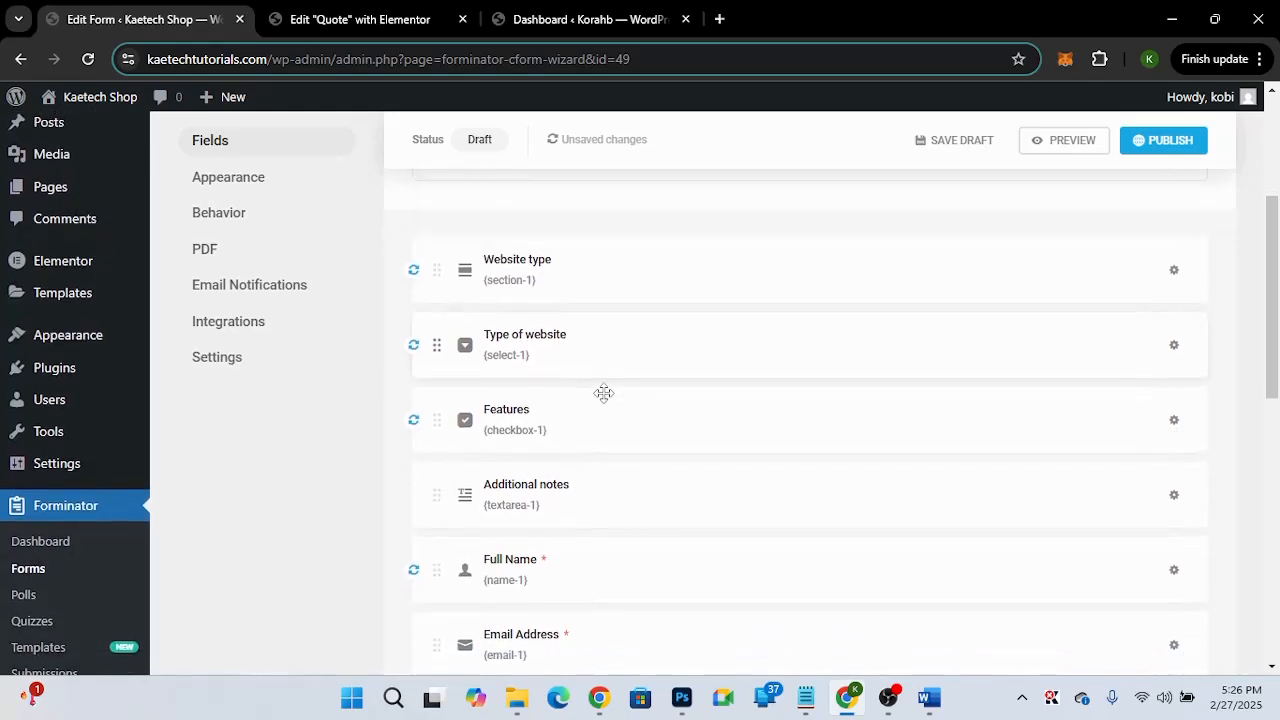
{"action": "scroll", "coordinate": [604, 392], "scroll_direction": "down", "scroll_amount": 1}
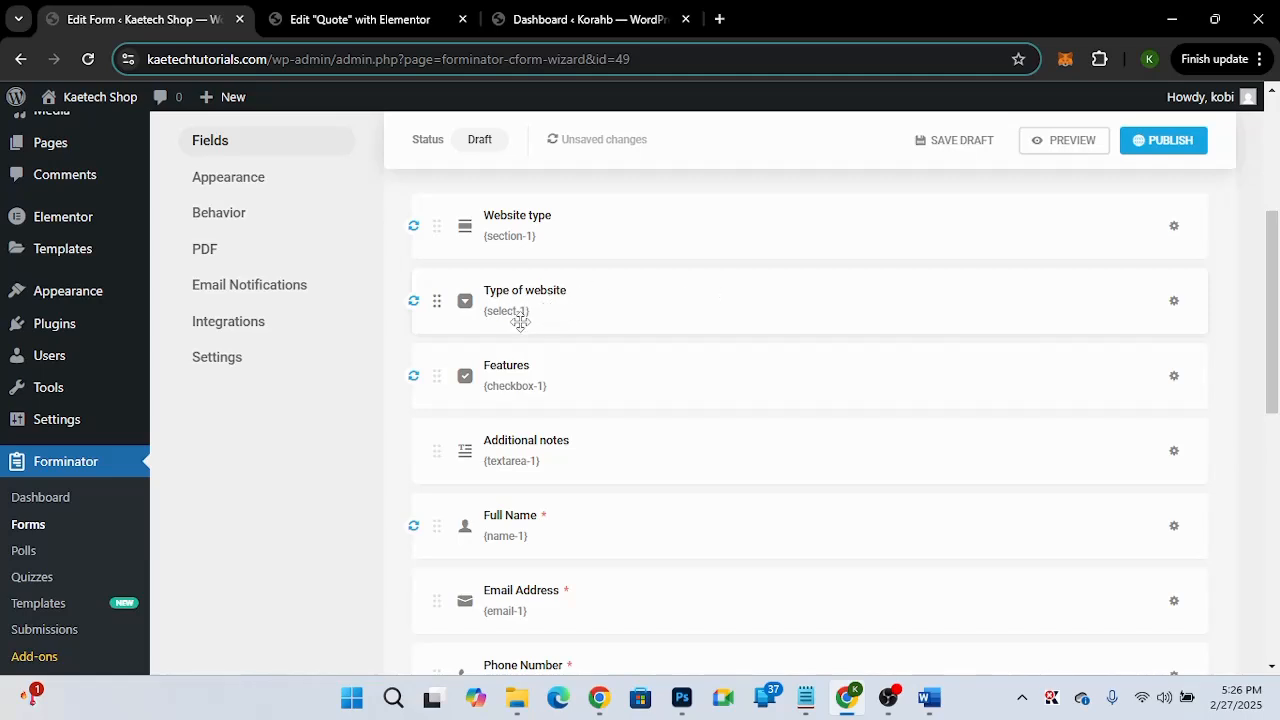
{"action": "left_click", "coordinate": [1175, 303]}
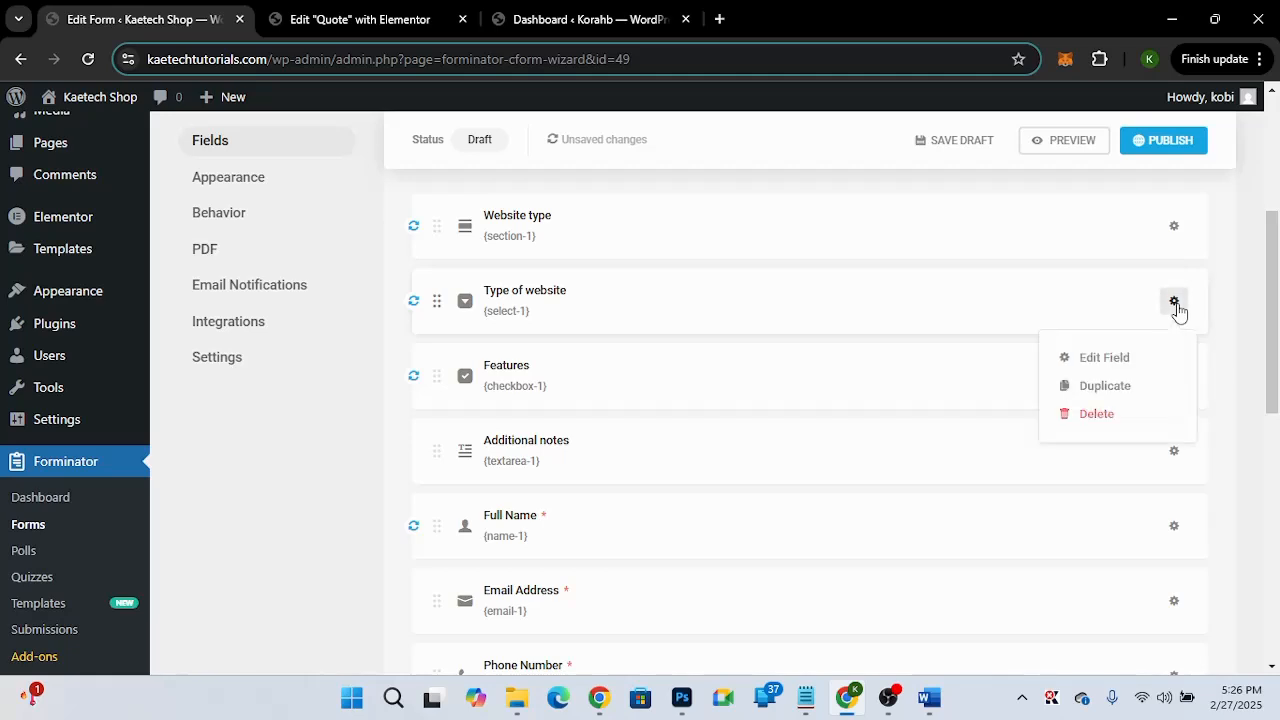
{"action": "left_click", "coordinate": [1102, 392]}
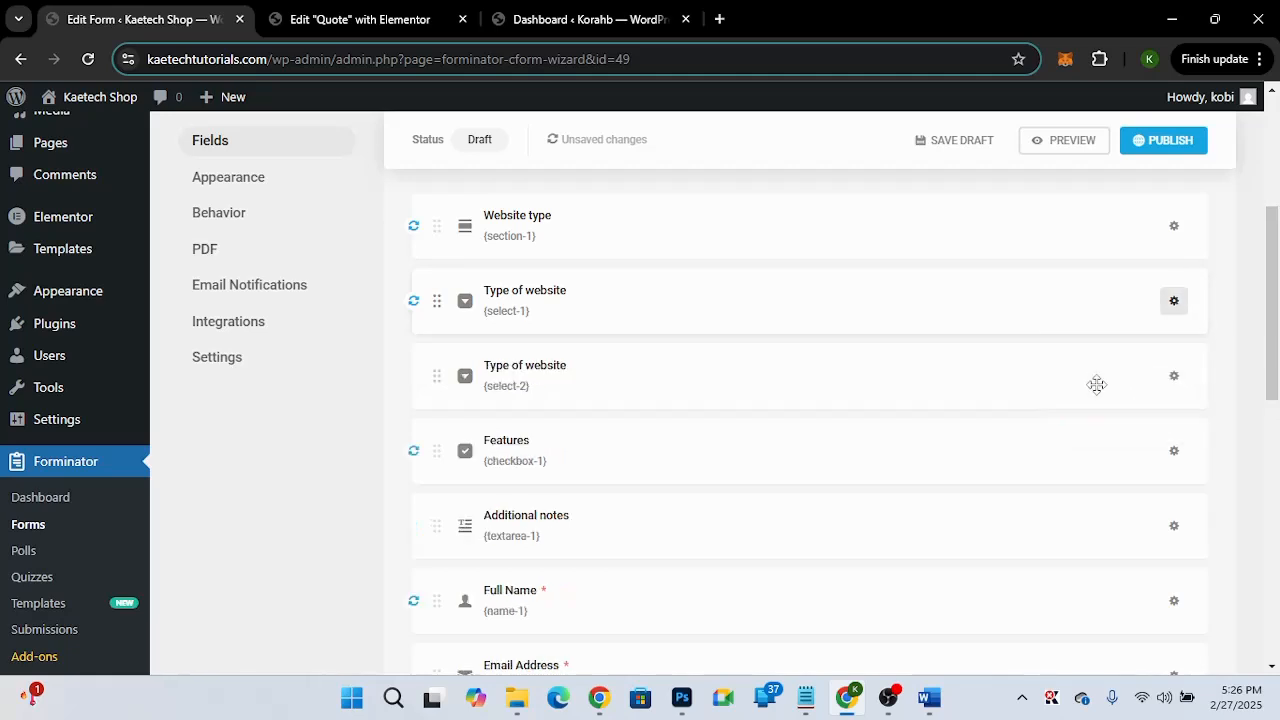
Change the duplicated select field's label to "Number of Pages".
{"action": "left_click", "coordinate": [675, 373]}
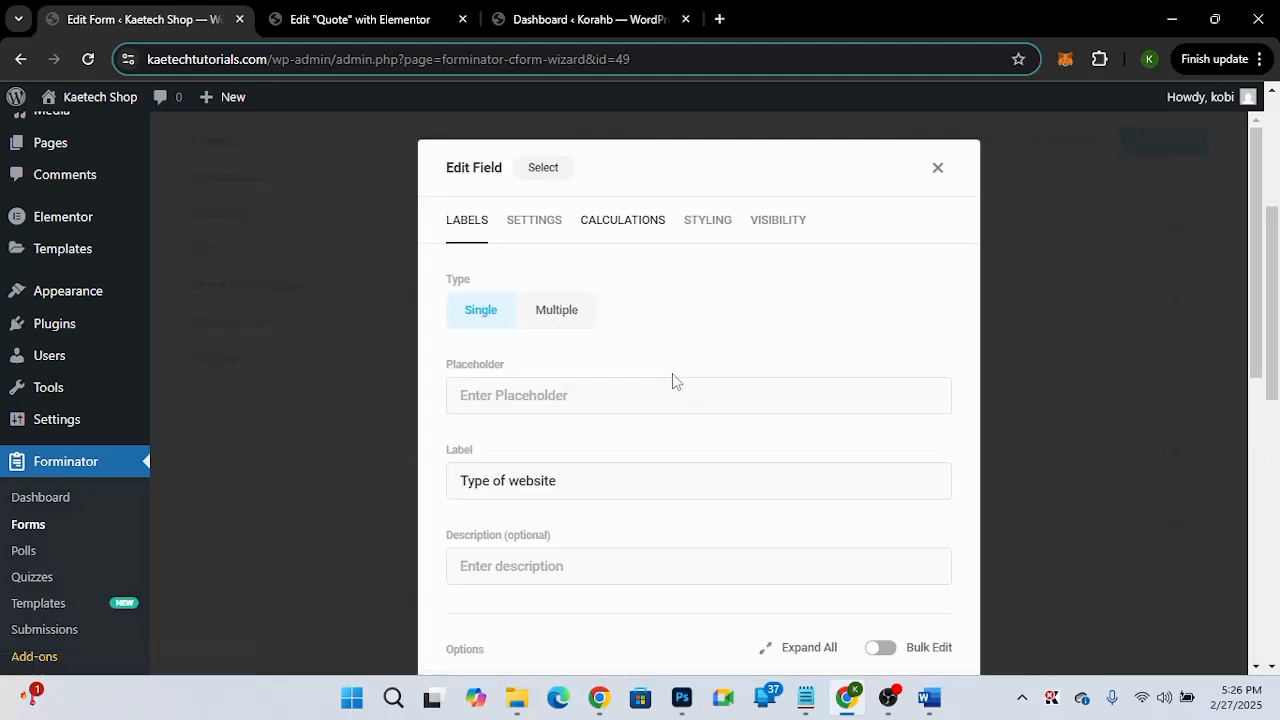
{"action": "left_click", "coordinate": [571, 483]}
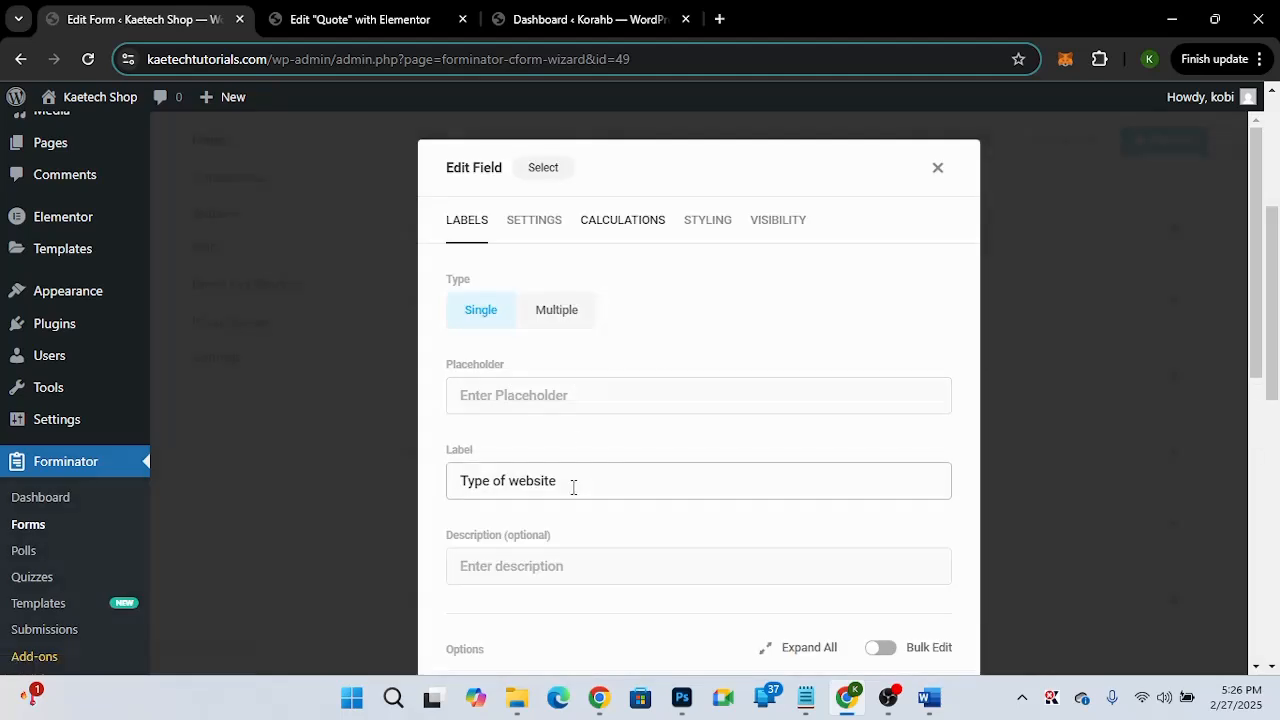
{"action": "left_click_drag", "start_coordinate": [569, 481], "coordinate": [427, 492]}
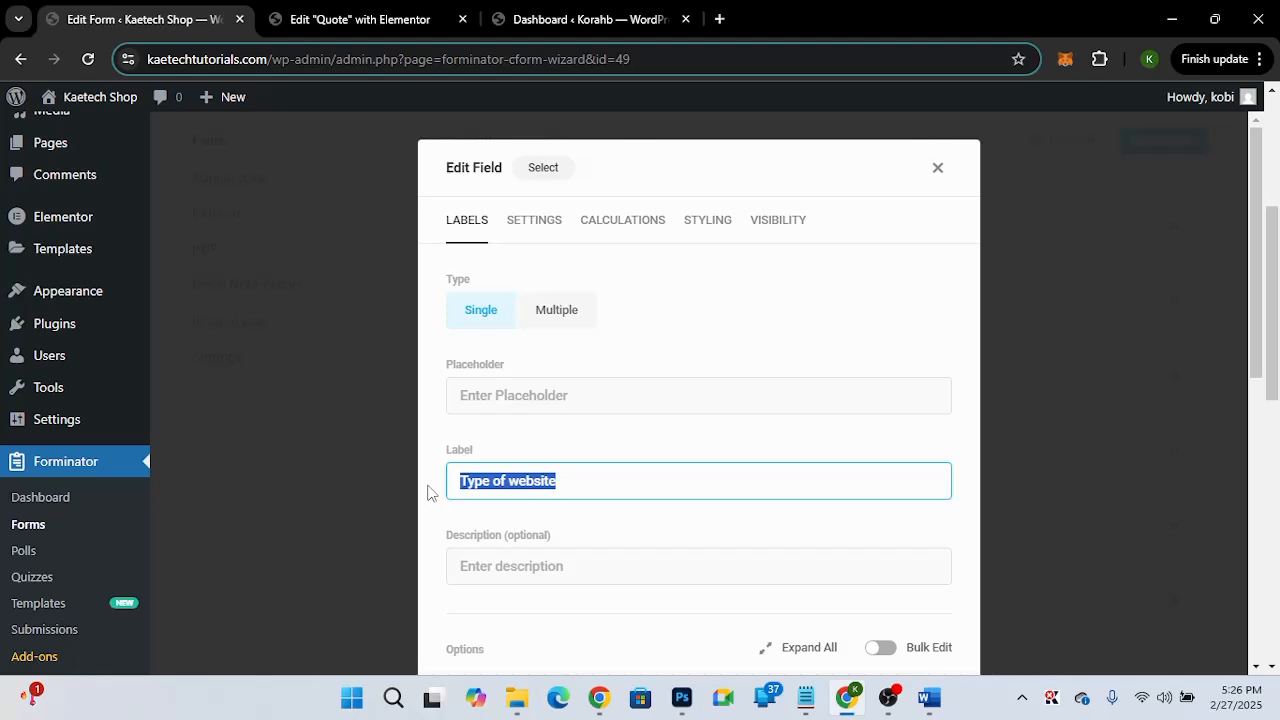
{"action": "type", "text": "Number"}
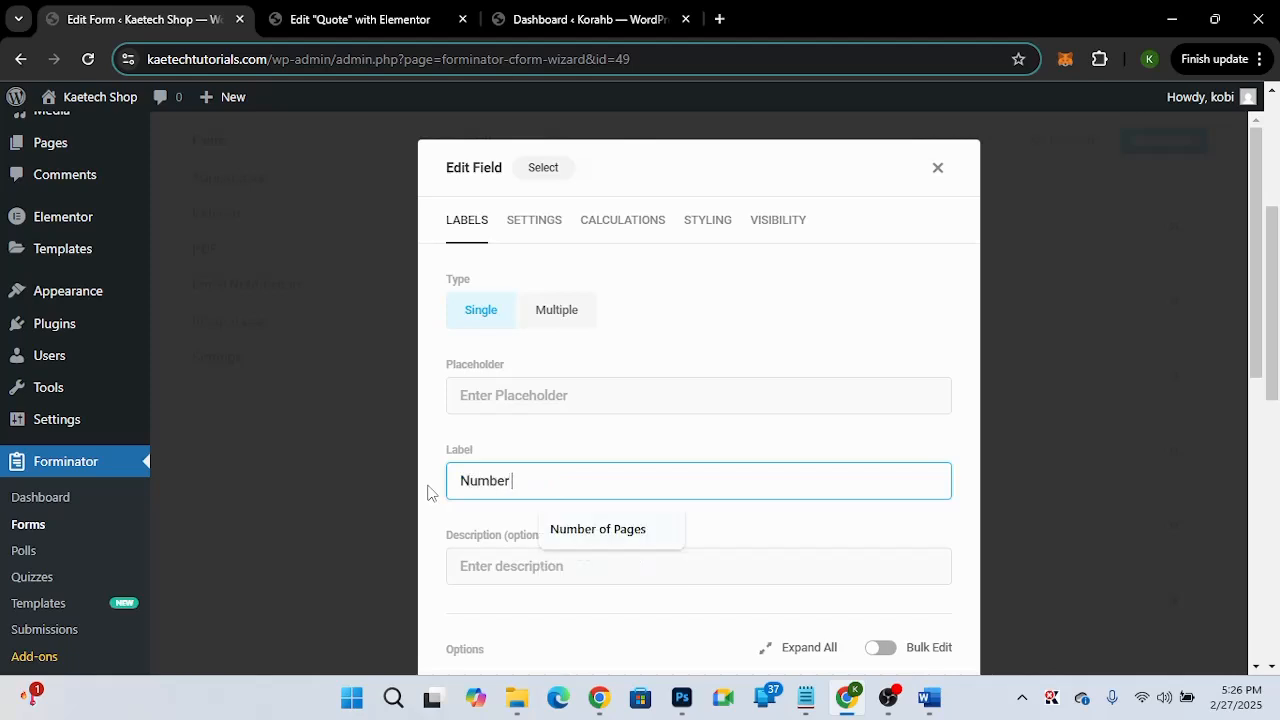
{"action": "type", "text": " of Pages"}
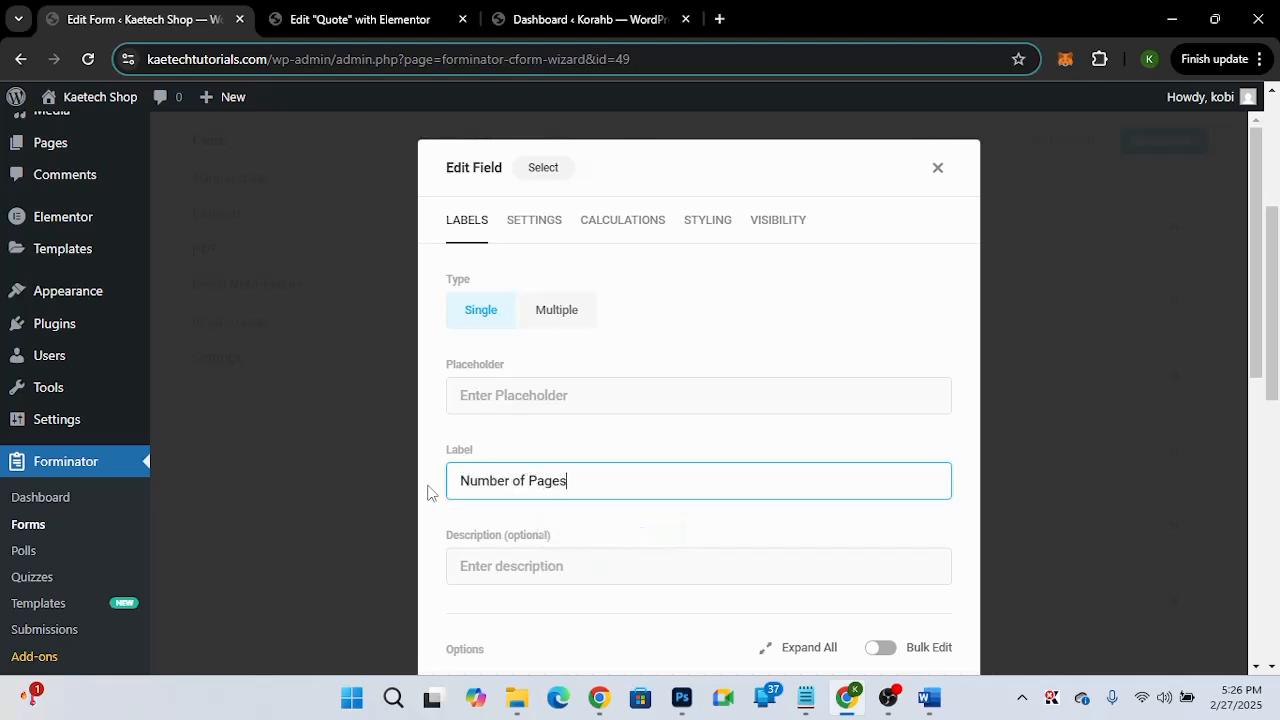
Rename the first three options of the Number of Pages field to "1-5", "6-10" and "11-15".
{"action": "scroll", "coordinate": [613, 531], "scroll_direction": "down", "scroll_amount": 4}
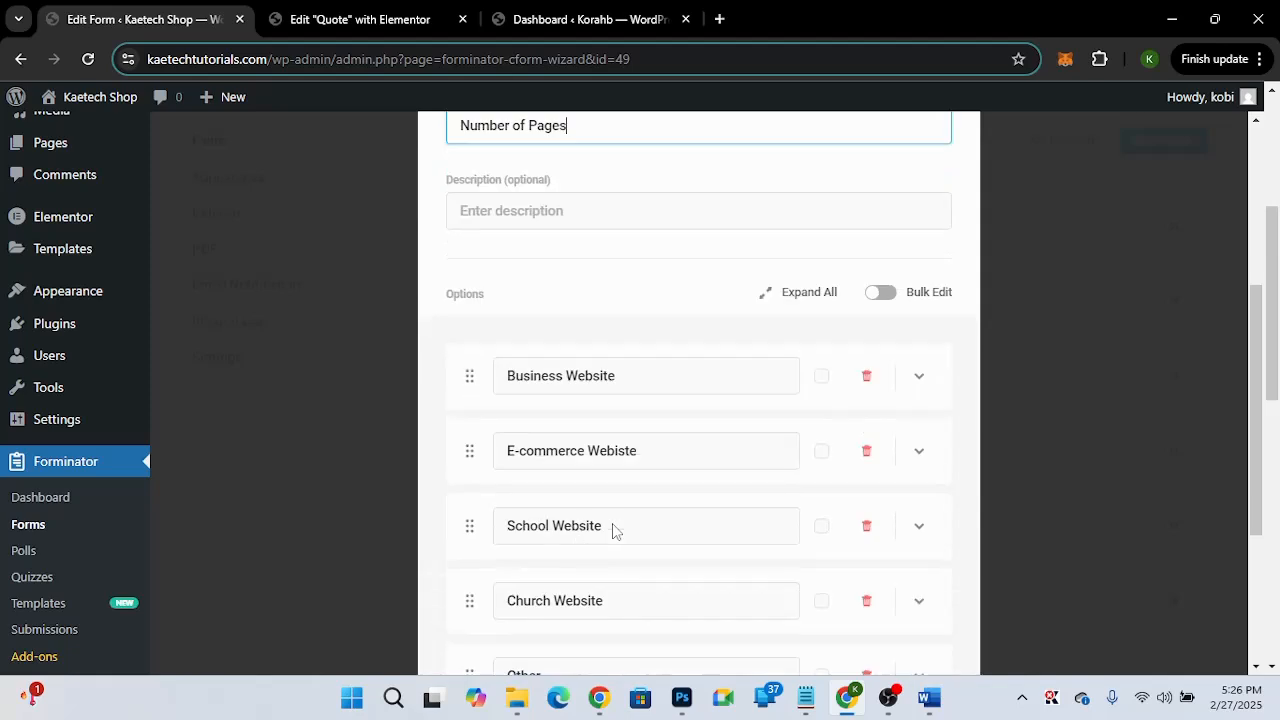
{"action": "scroll", "coordinate": [612, 523], "scroll_direction": "down", "scroll_amount": 1}
{"action": "left_click_drag", "start_coordinate": [631, 277], "coordinate": [505, 273]}
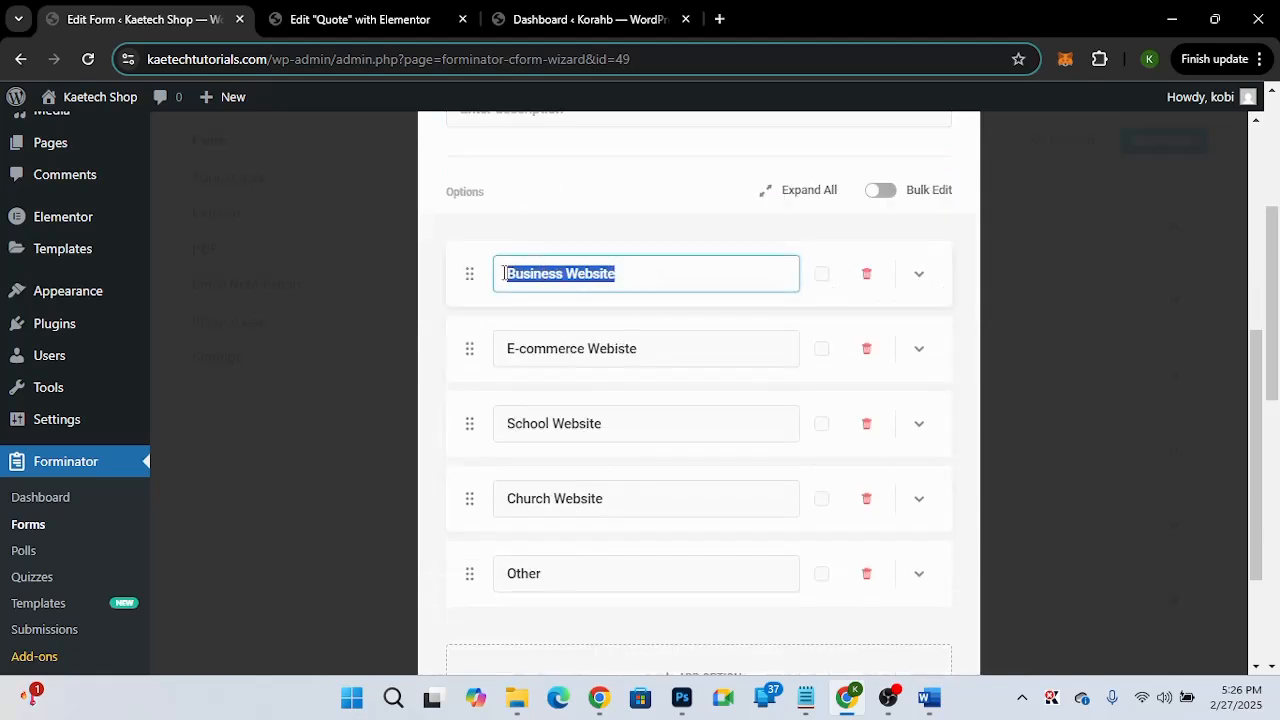
{"action": "type", "text": "1"}
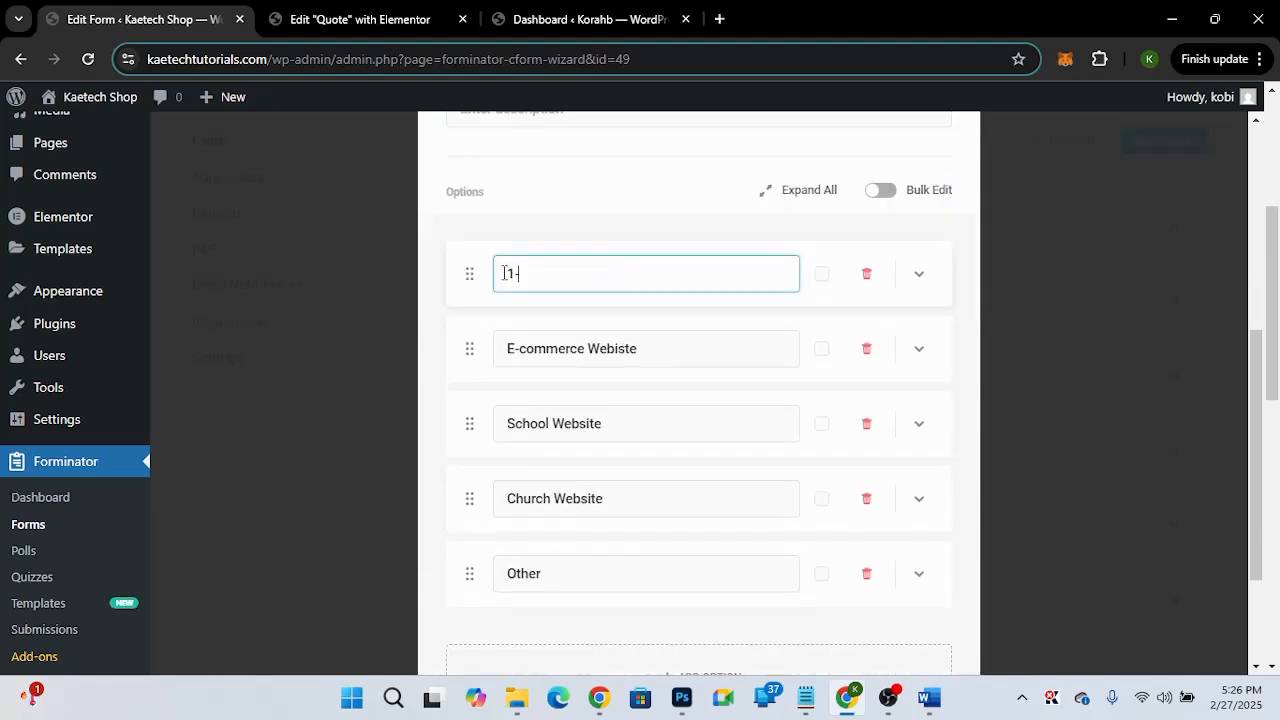
{"action": "type", "text": "-5"}
{"action": "left_click_drag", "start_coordinate": [637, 348], "coordinate": [468, 338]}
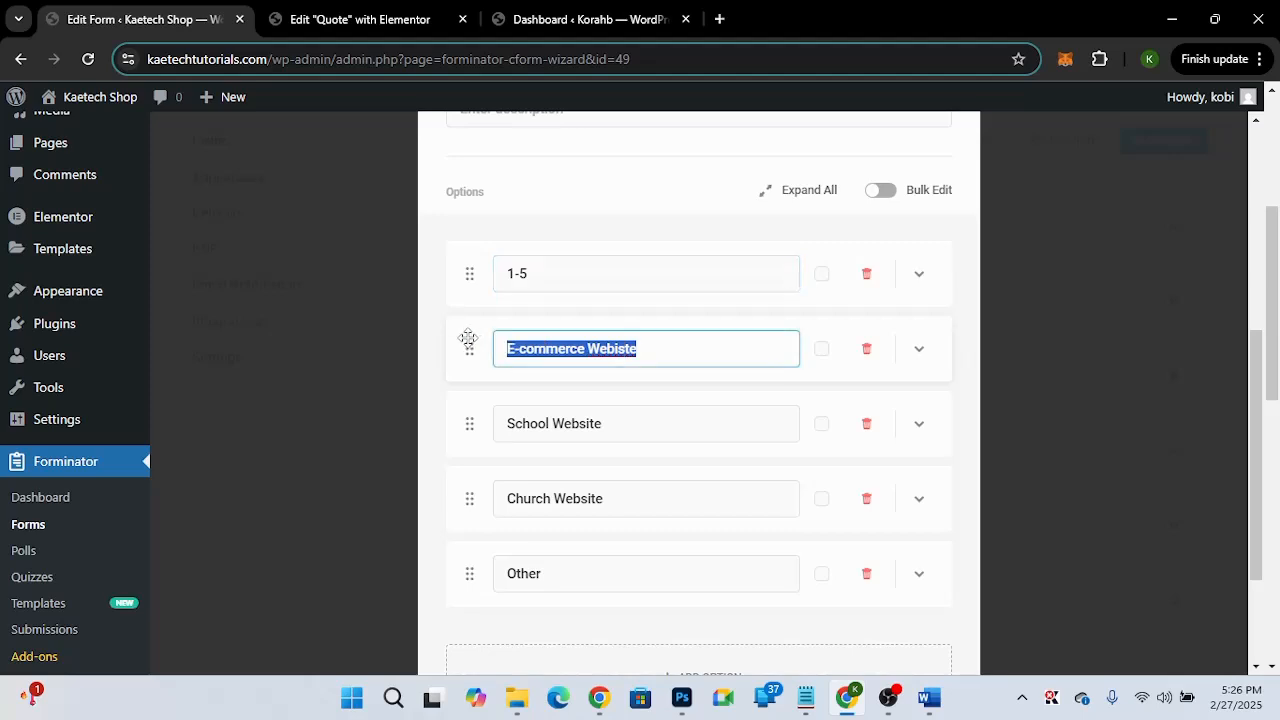
{"action": "type", "text": "6-10"}
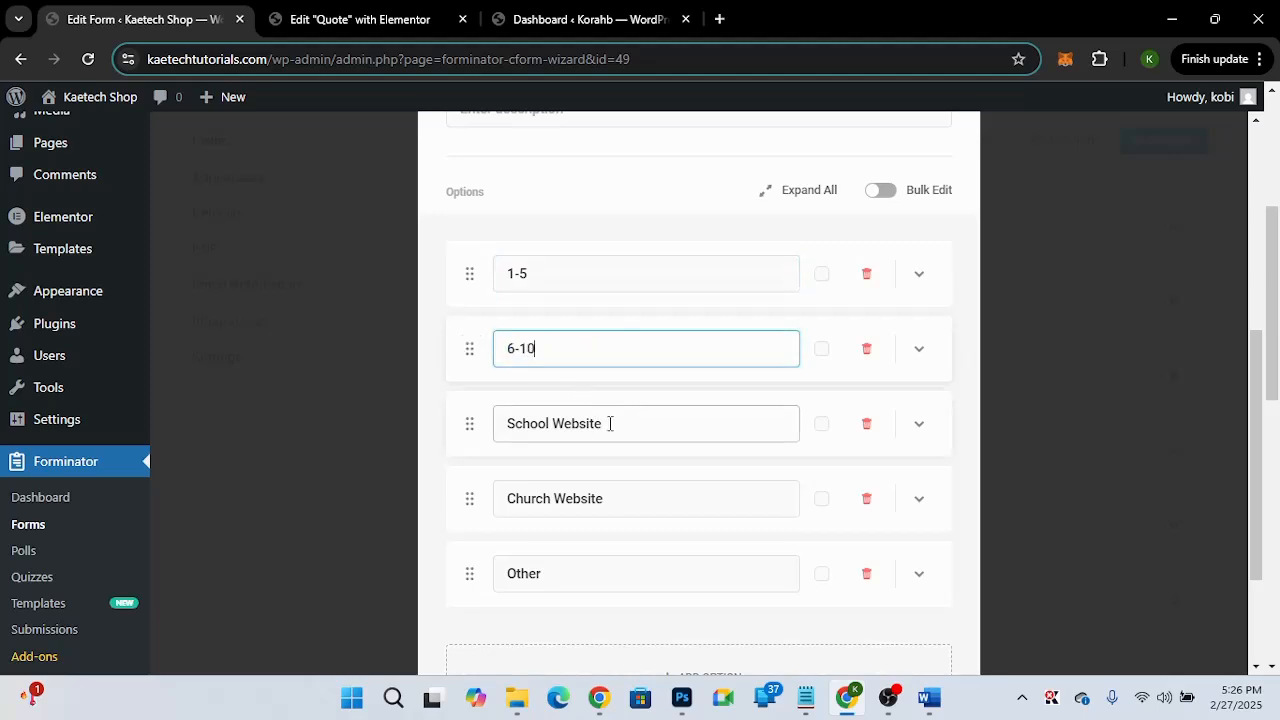
{"action": "left_click_drag", "start_coordinate": [610, 423], "coordinate": [506, 416]}
{"action": "type", "text": "11"}
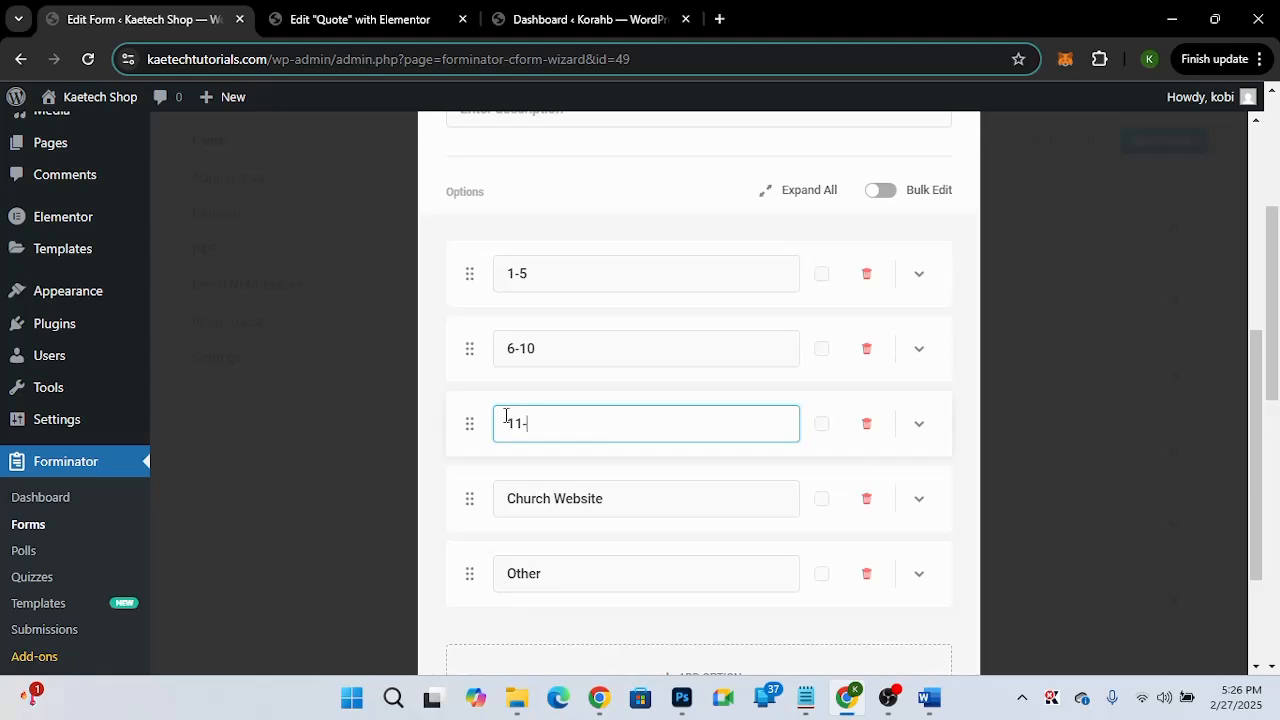
{"action": "type", "text": "-15"}
Rename the Church Website and Other options of the Number of Pages field to "16-20" and "21+".
{"action": "left_click_drag", "start_coordinate": [609, 494], "coordinate": [482, 480]}
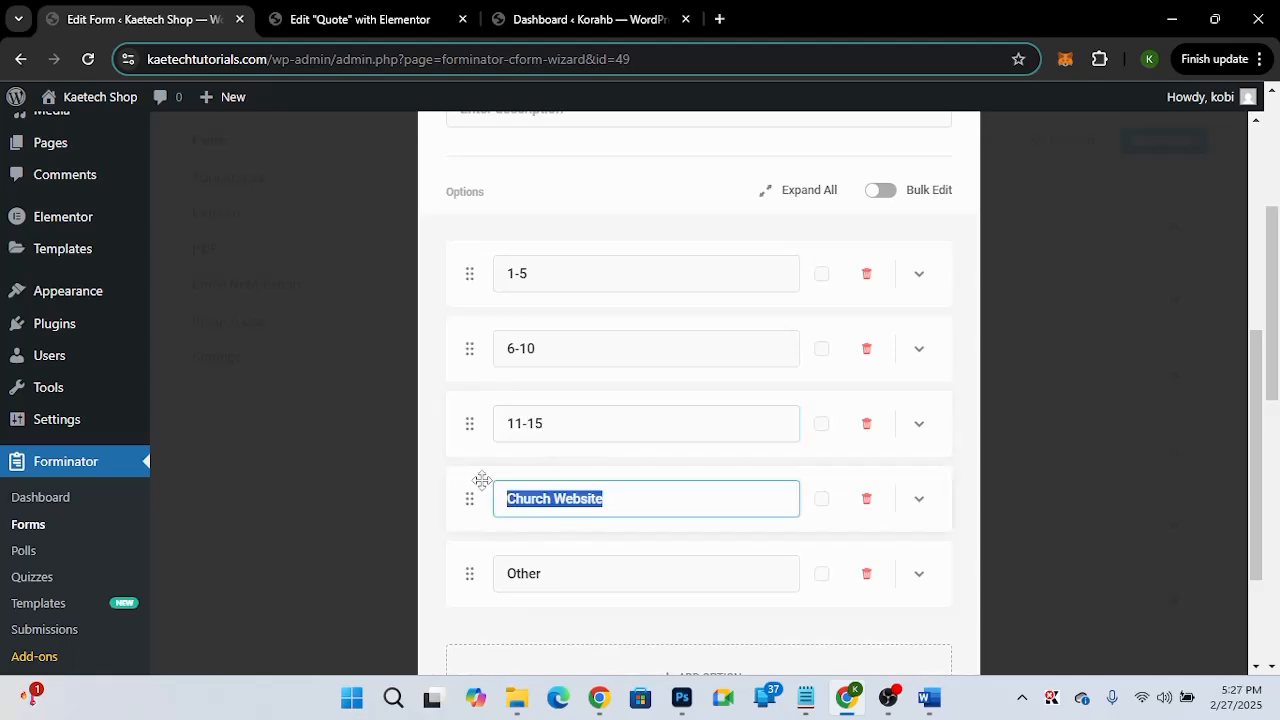
{"action": "type", "text": "16-"}
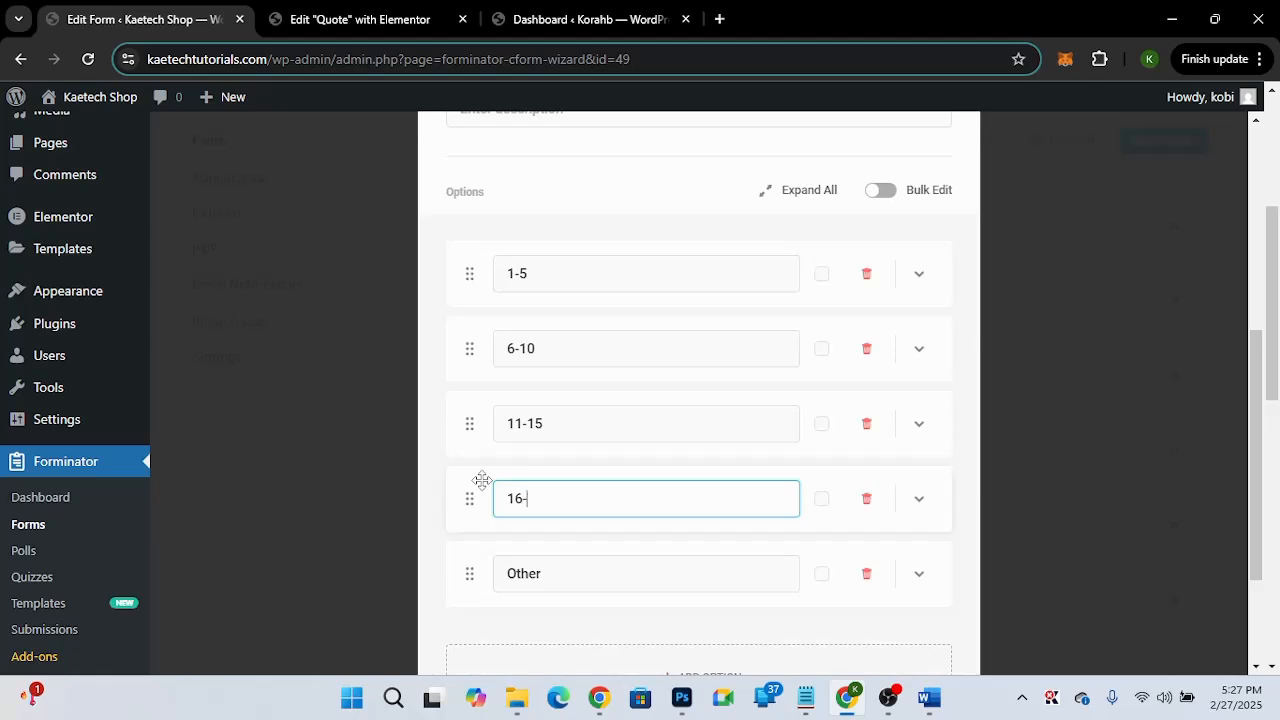
{"action": "type", "text": "20"}
{"action": "left_click_drag", "start_coordinate": [552, 580], "coordinate": [474, 576]}
{"action": "type", "text": "21"}
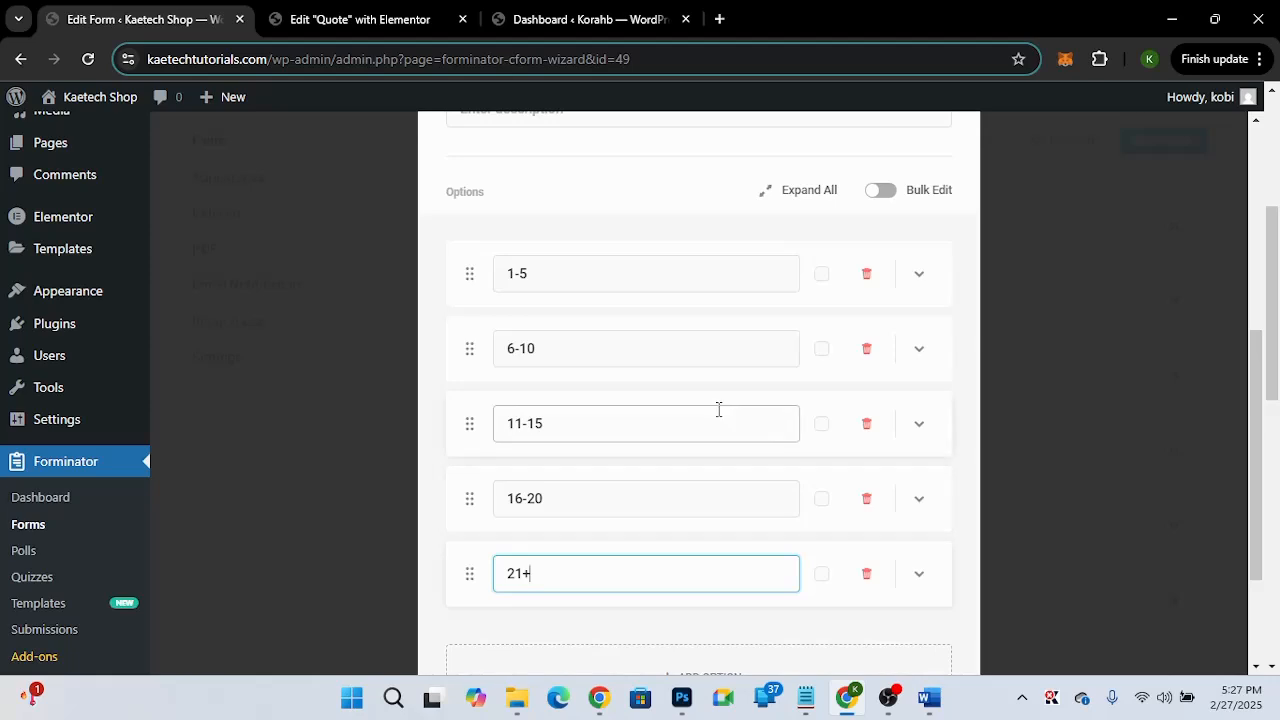
In the Number of Pages field's calculations, set the value of 1-5 to 0 and of 6-10 to 150.
{"action": "scroll", "coordinate": [718, 409], "scroll_direction": "up", "scroll_amount": 1}
{"action": "scroll", "coordinate": [718, 409], "scroll_direction": "up", "scroll_amount": 1}
{"action": "scroll", "coordinate": [718, 409], "scroll_direction": "down", "scroll_amount": 2}
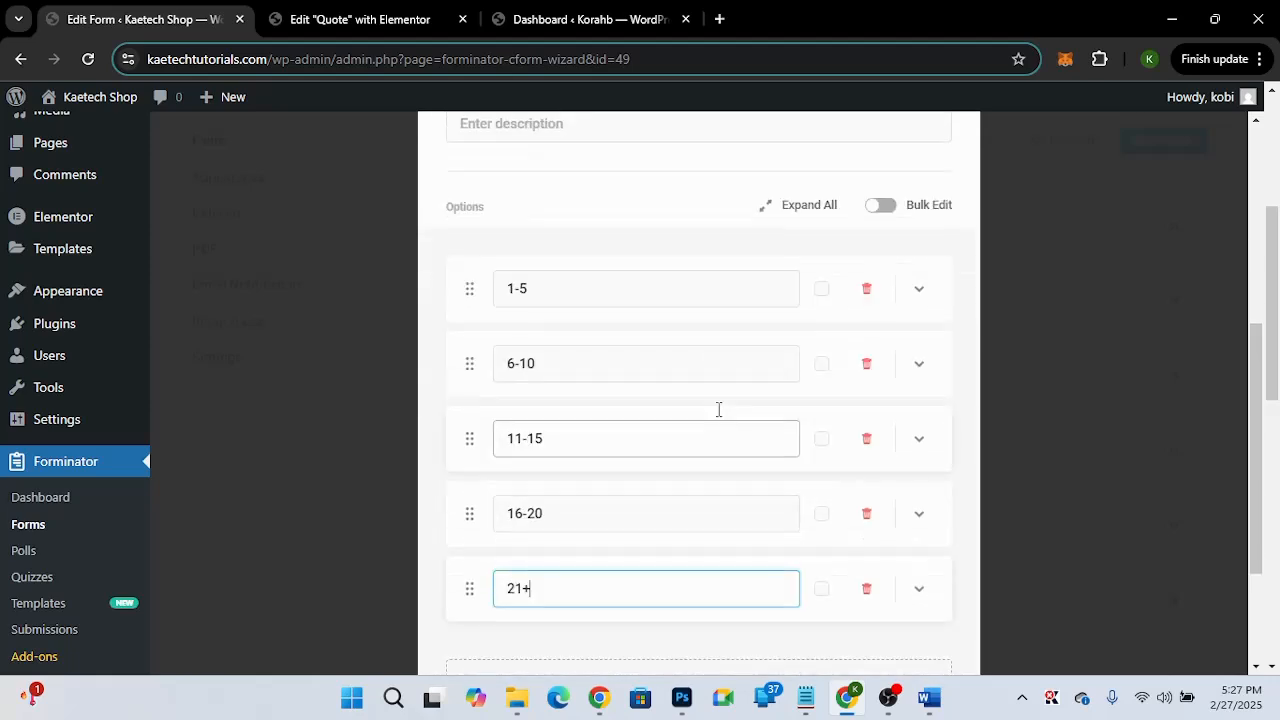
{"action": "scroll", "coordinate": [718, 409], "scroll_direction": "up", "scroll_amount": 2}
{"action": "scroll", "coordinate": [718, 409], "scroll_direction": "down", "scroll_amount": 1}
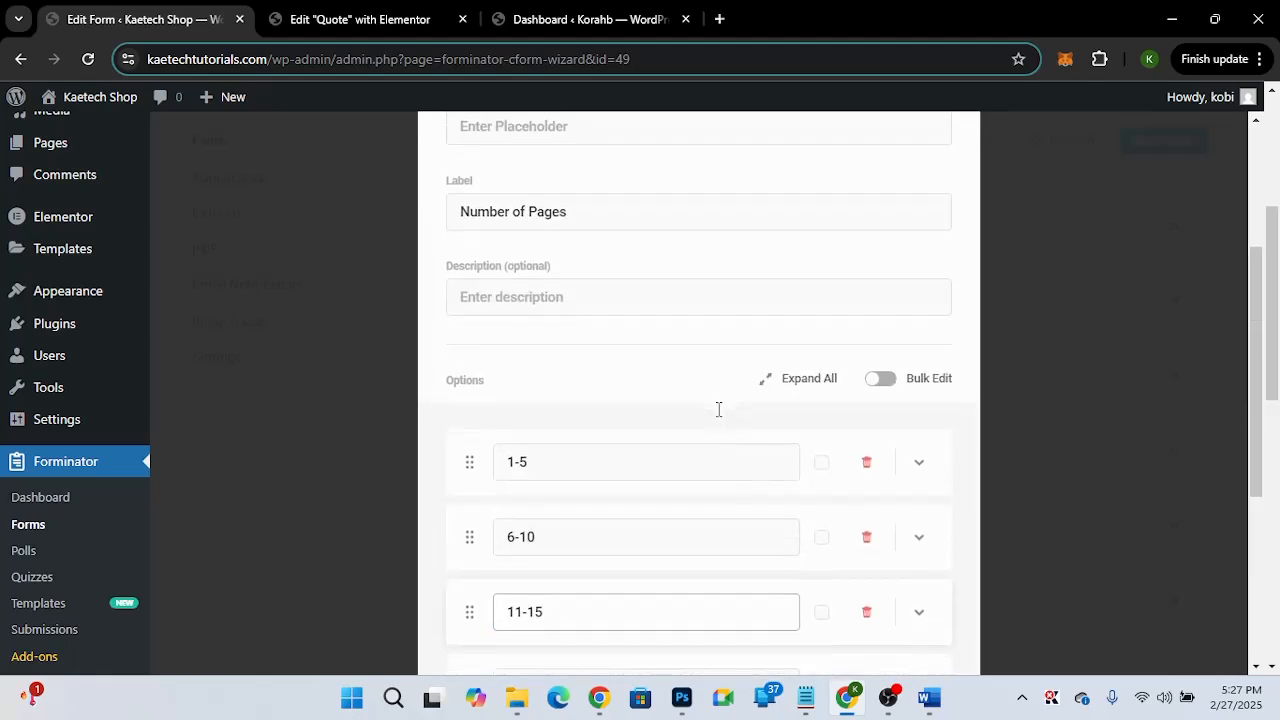
{"action": "scroll", "coordinate": [718, 409], "scroll_direction": "up", "scroll_amount": 3}
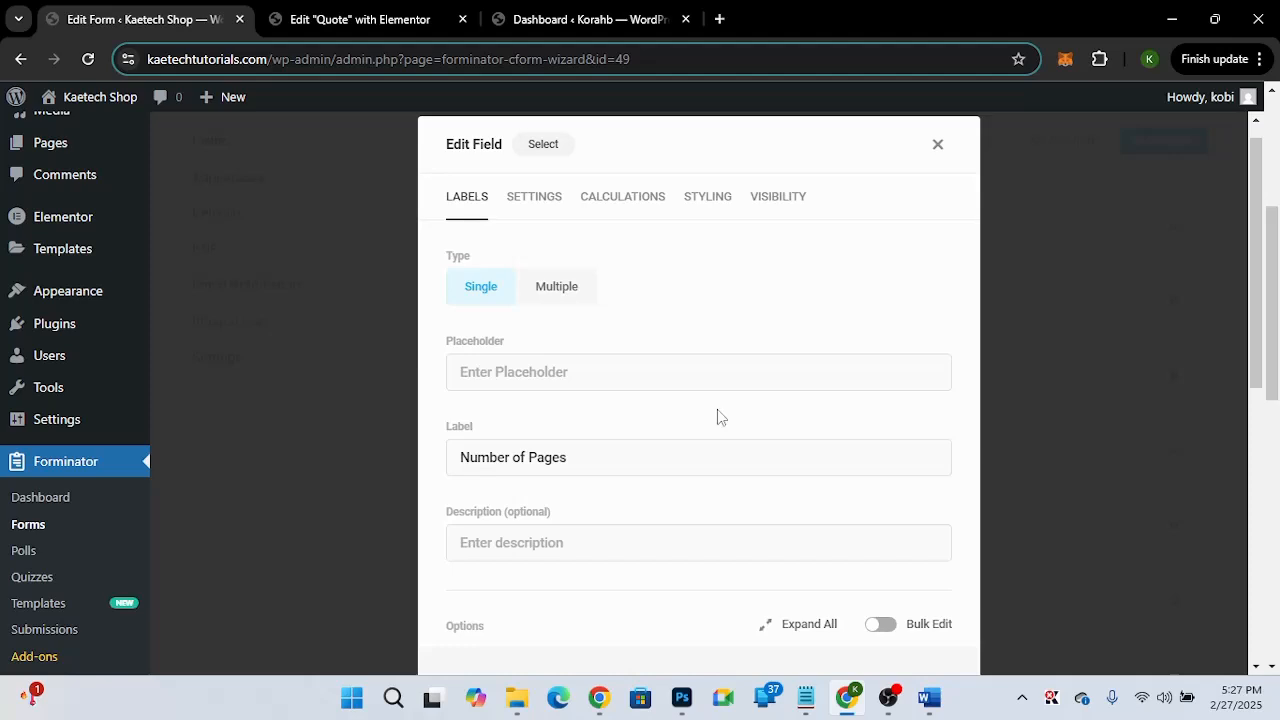
{"action": "left_click", "coordinate": [618, 196]}
{"action": "scroll", "coordinate": [627, 421], "scroll_direction": "down", "scroll_amount": 2}
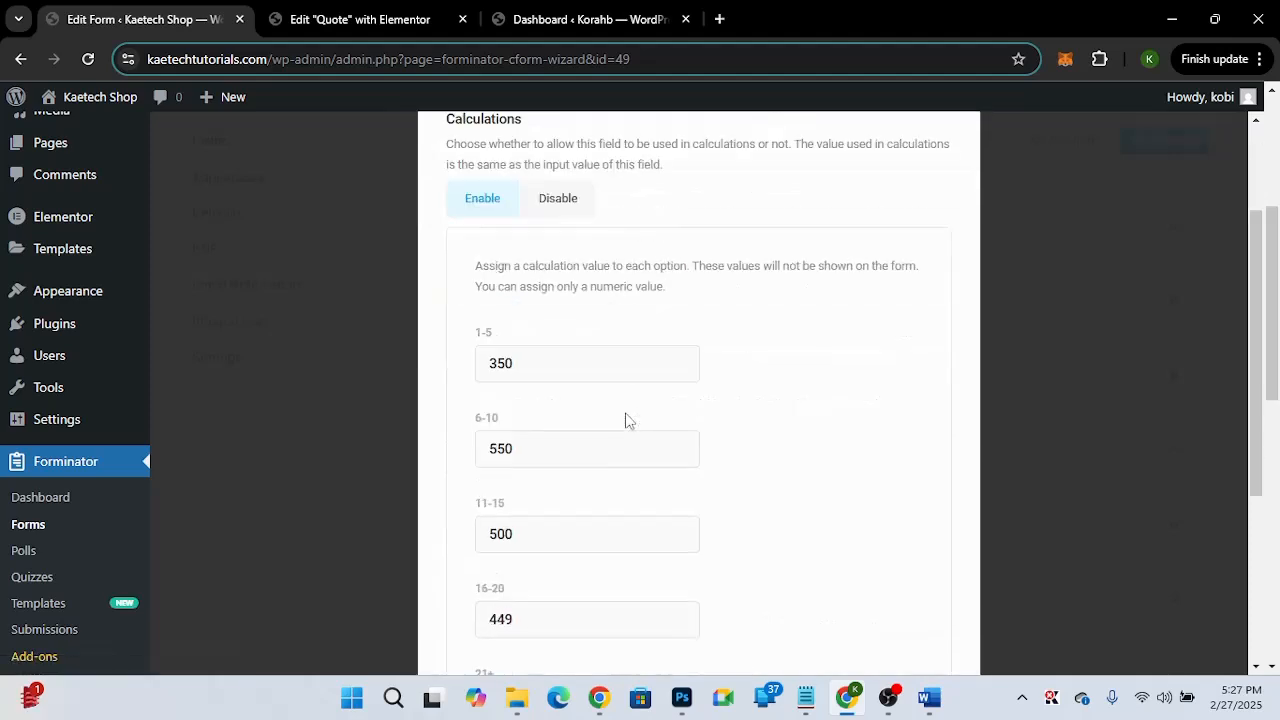
{"action": "scroll", "coordinate": [627, 421], "scroll_direction": "down", "scroll_amount": 1}
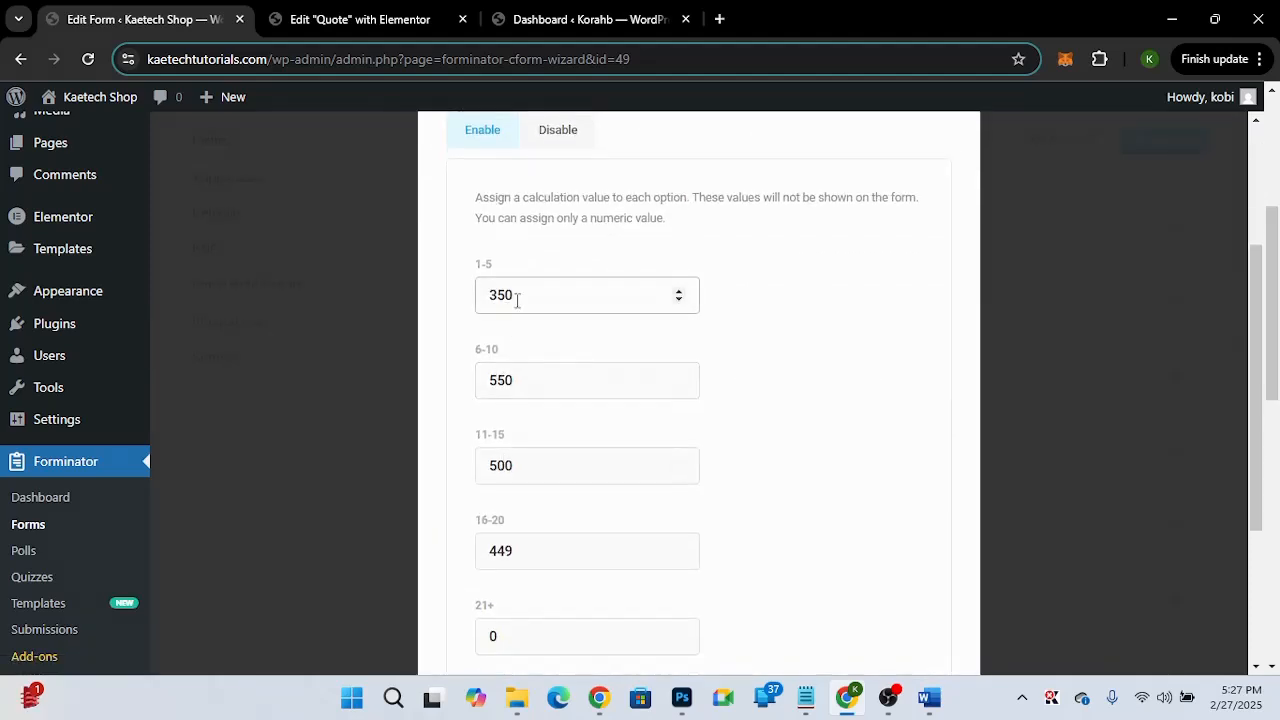
{"action": "left_click_drag", "start_coordinate": [517, 300], "coordinate": [481, 293]}
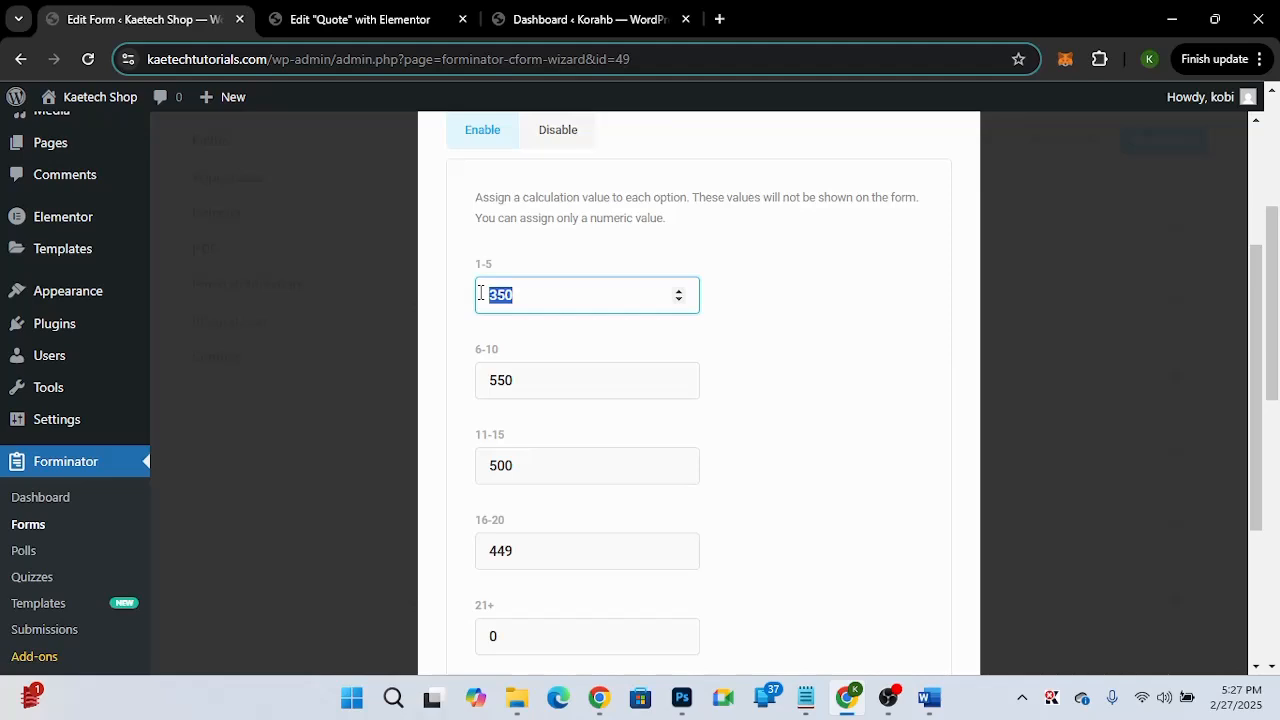
{"action": "type", "text": "0"}
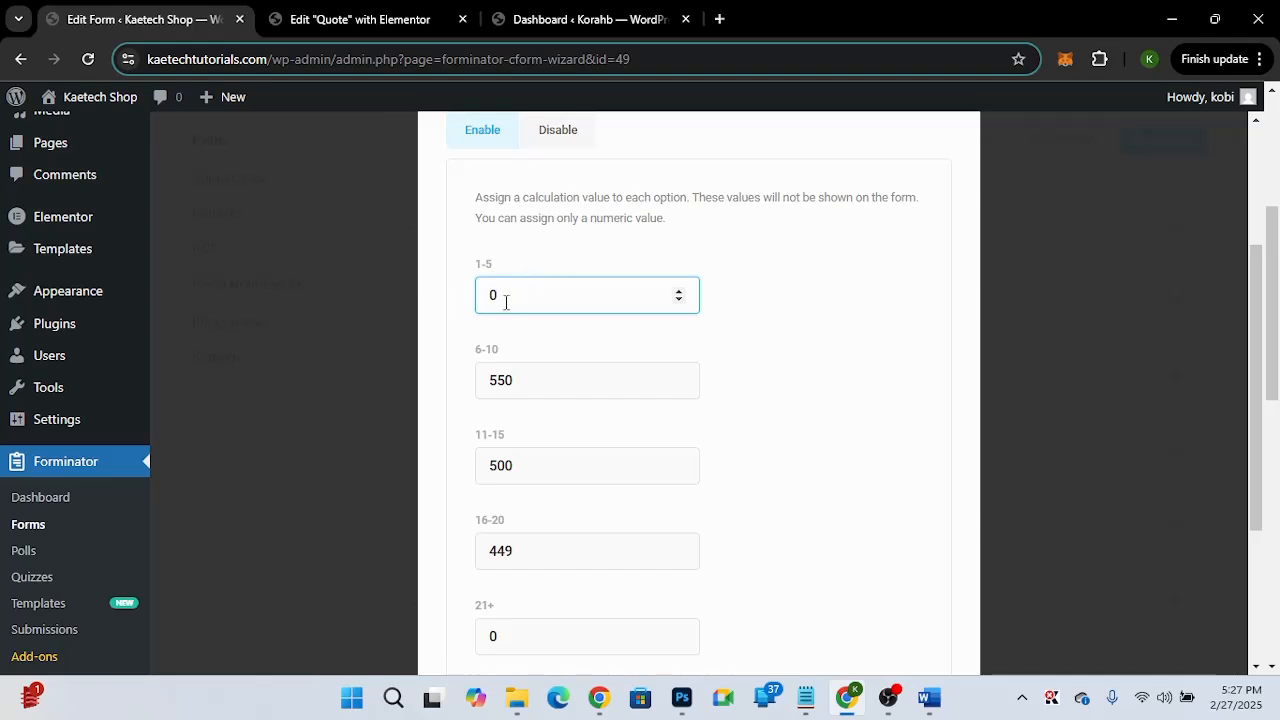
{"action": "left_click_drag", "start_coordinate": [540, 386], "coordinate": [478, 381]}
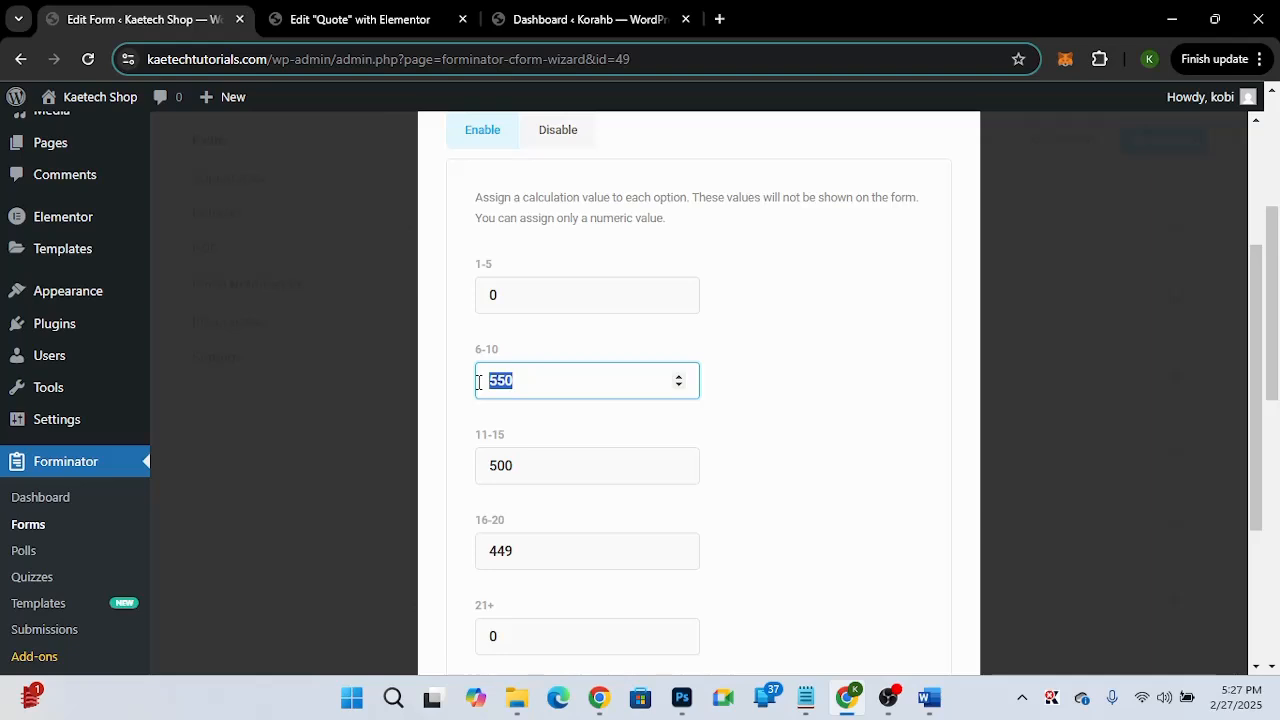
{"action": "type", "text": "150"}
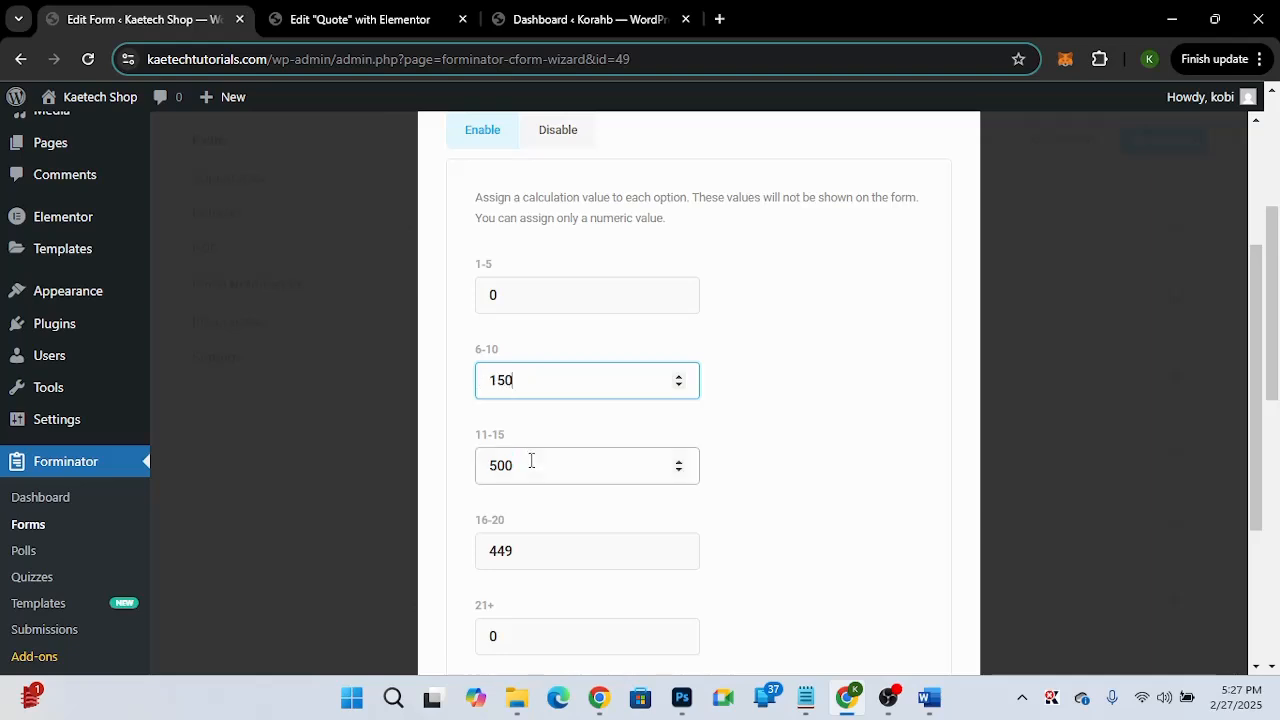
Set the calculation value of the 11-15 pages option to 250 and of the 16-20 option to 350.
{"action": "left_click_drag", "start_coordinate": [529, 460], "coordinate": [485, 458]}
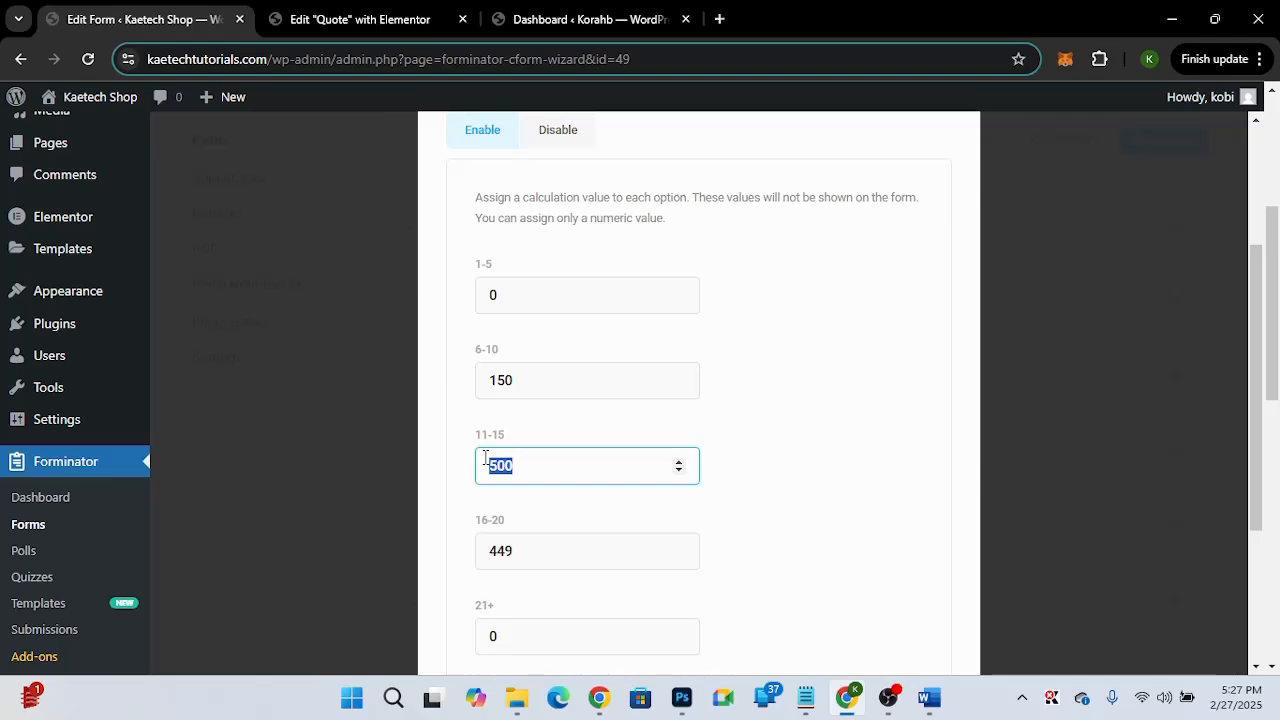
{"action": "type", "text": "250"}
{"action": "scroll", "coordinate": [485, 458], "scroll_direction": "down", "scroll_amount": 3}
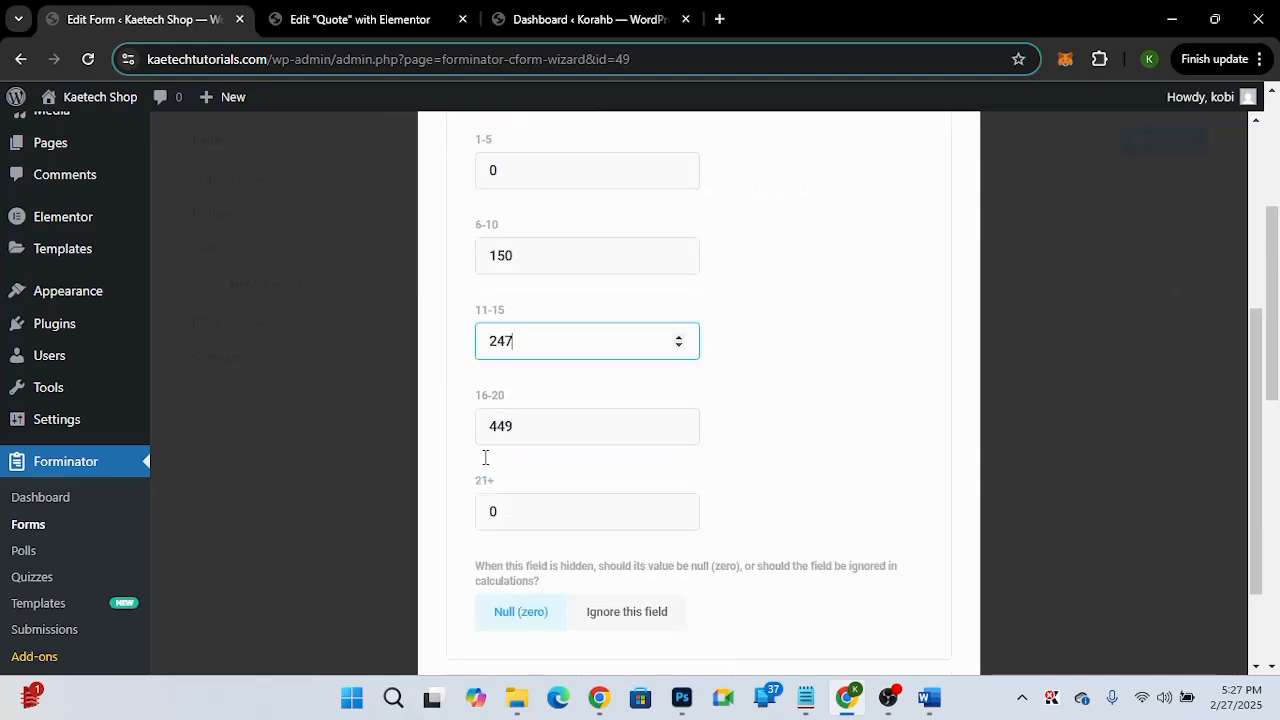
{"action": "left_click_drag", "start_coordinate": [515, 345], "coordinate": [456, 340]}
{"action": "type", "text": "250"}
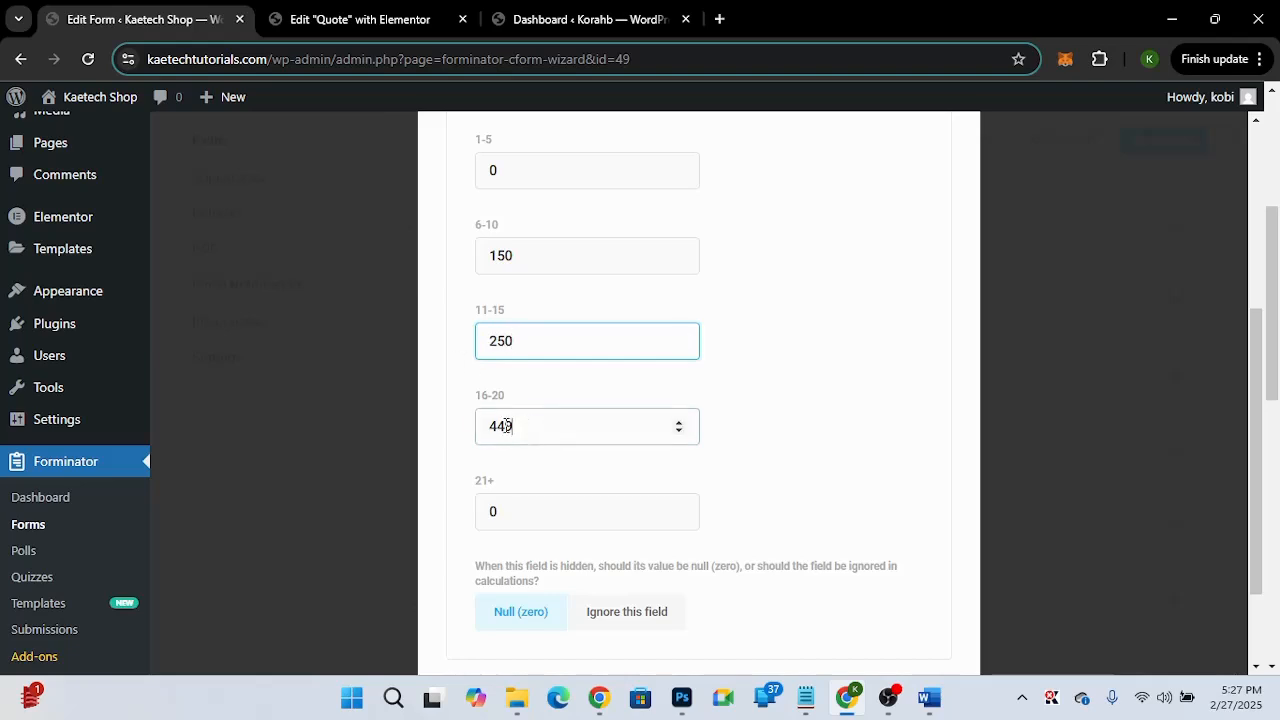
{"action": "left_click_drag", "start_coordinate": [511, 426], "coordinate": [457, 426]}
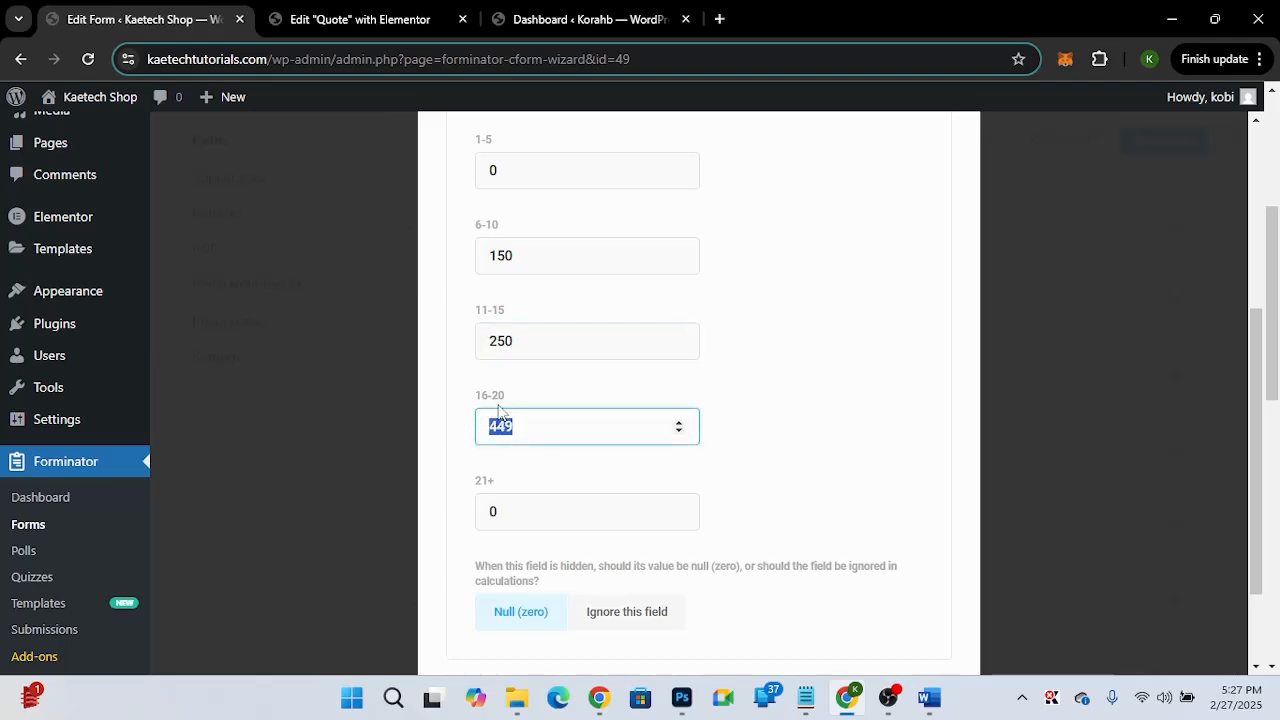
{"action": "type", "text": "350"}
Set the calculation value of the 21+ pages option to 600 and apply the field's changes.
{"action": "left_click_drag", "start_coordinate": [506, 511], "coordinate": [466, 515]}
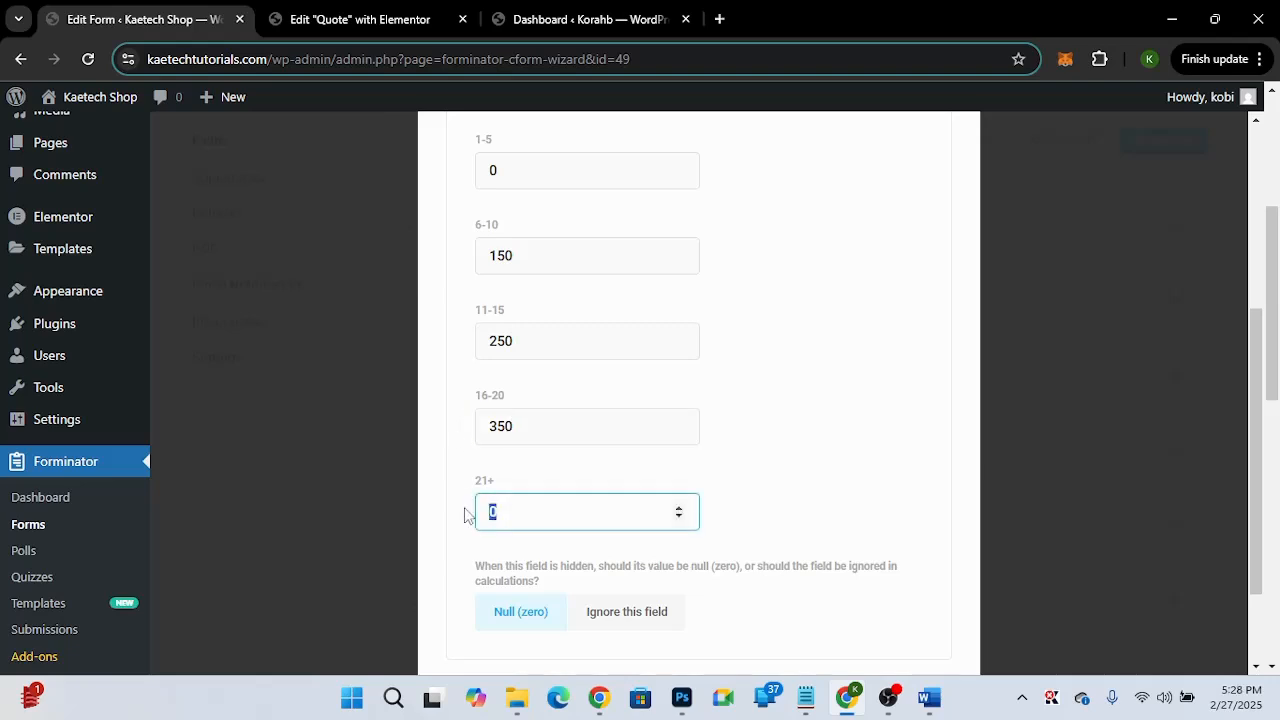
{"action": "type", "text": "600"}
{"action": "scroll", "coordinate": [892, 437], "scroll_direction": "down", "scroll_amount": 2}
{"action": "left_click", "coordinate": [916, 606]}
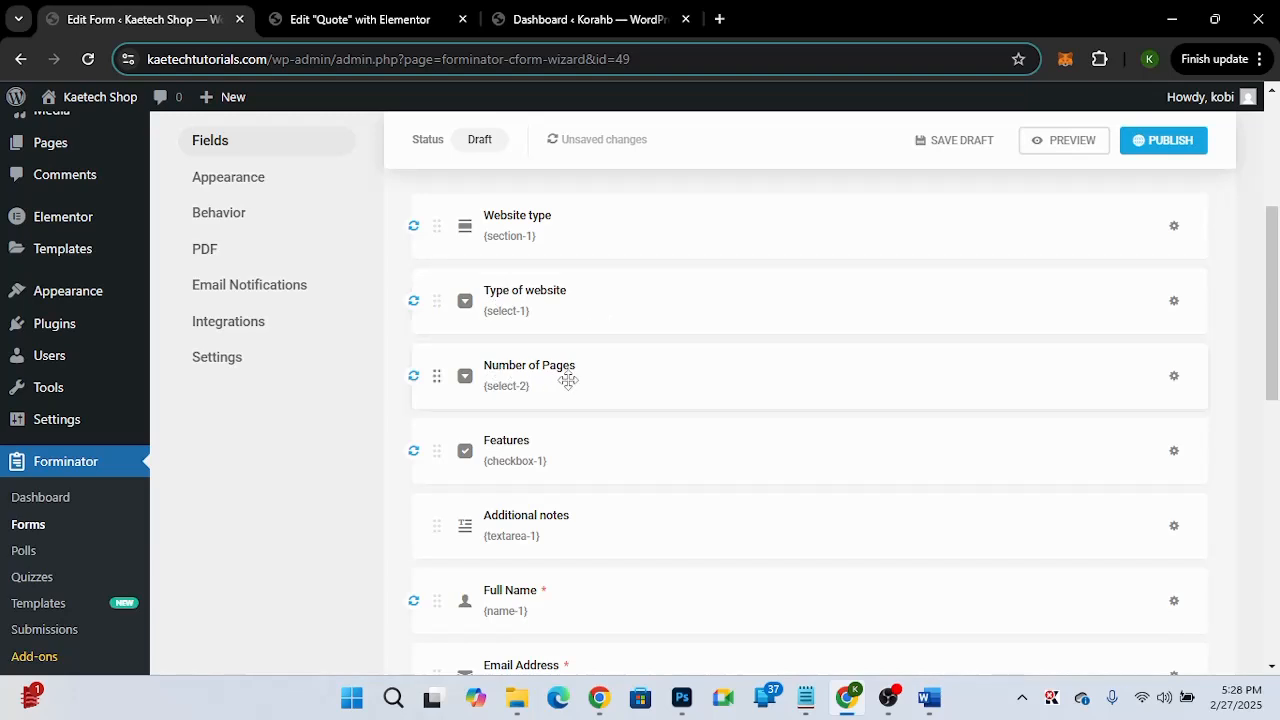
Rename the two options of the Features checkbox field to "Contact Form" and "Popups".
{"action": "scroll", "coordinate": [568, 380], "scroll_direction": "down", "scroll_amount": 1}
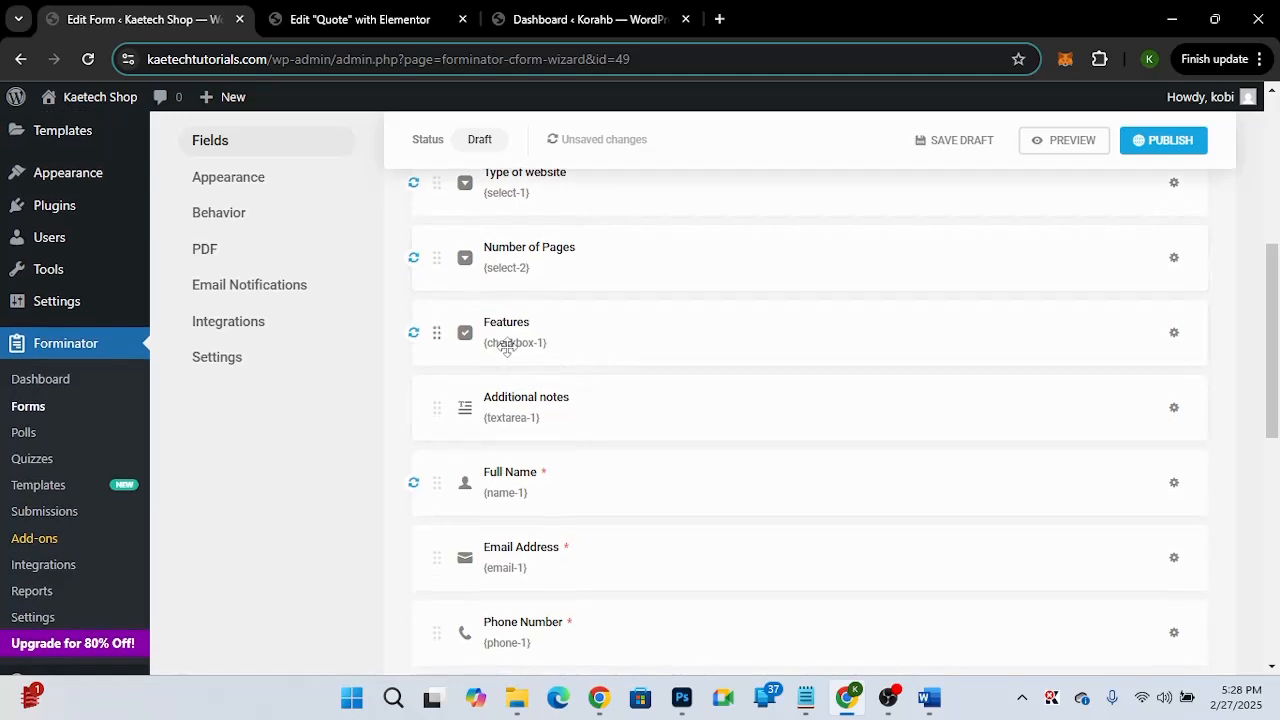
{"action": "left_click", "coordinate": [609, 340]}
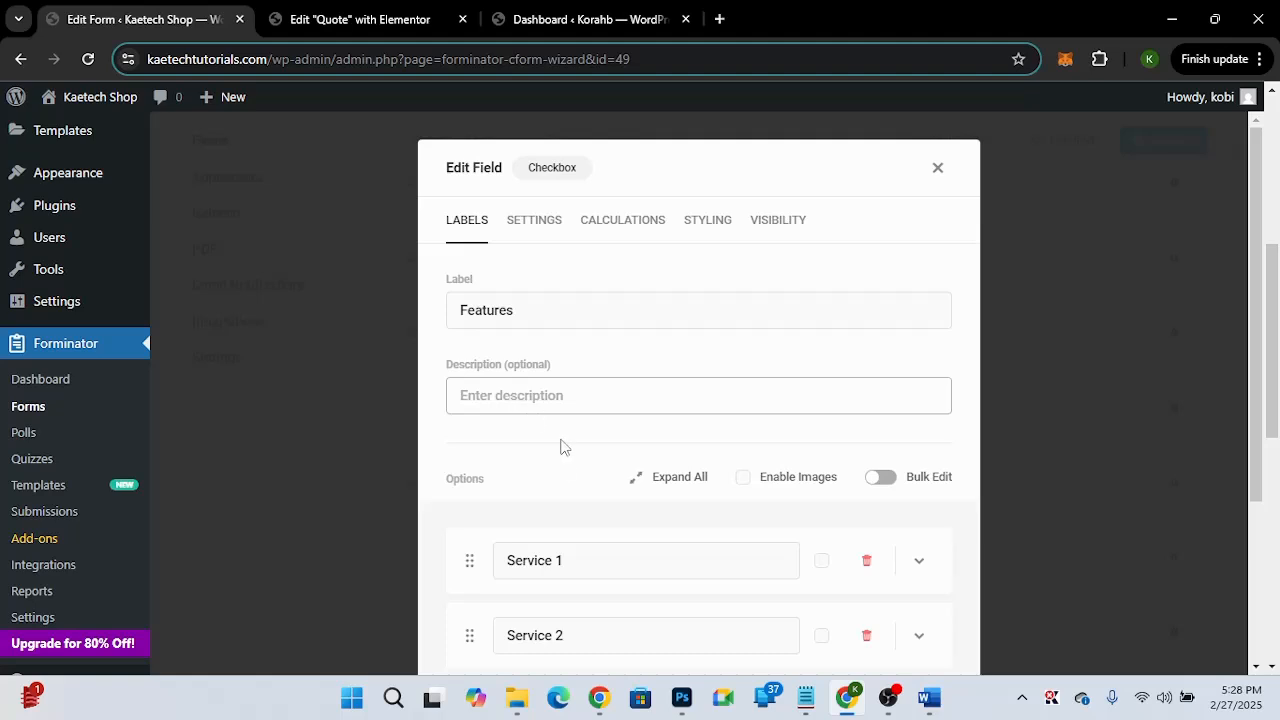
{"action": "scroll", "coordinate": [563, 463], "scroll_direction": "down", "scroll_amount": 2}
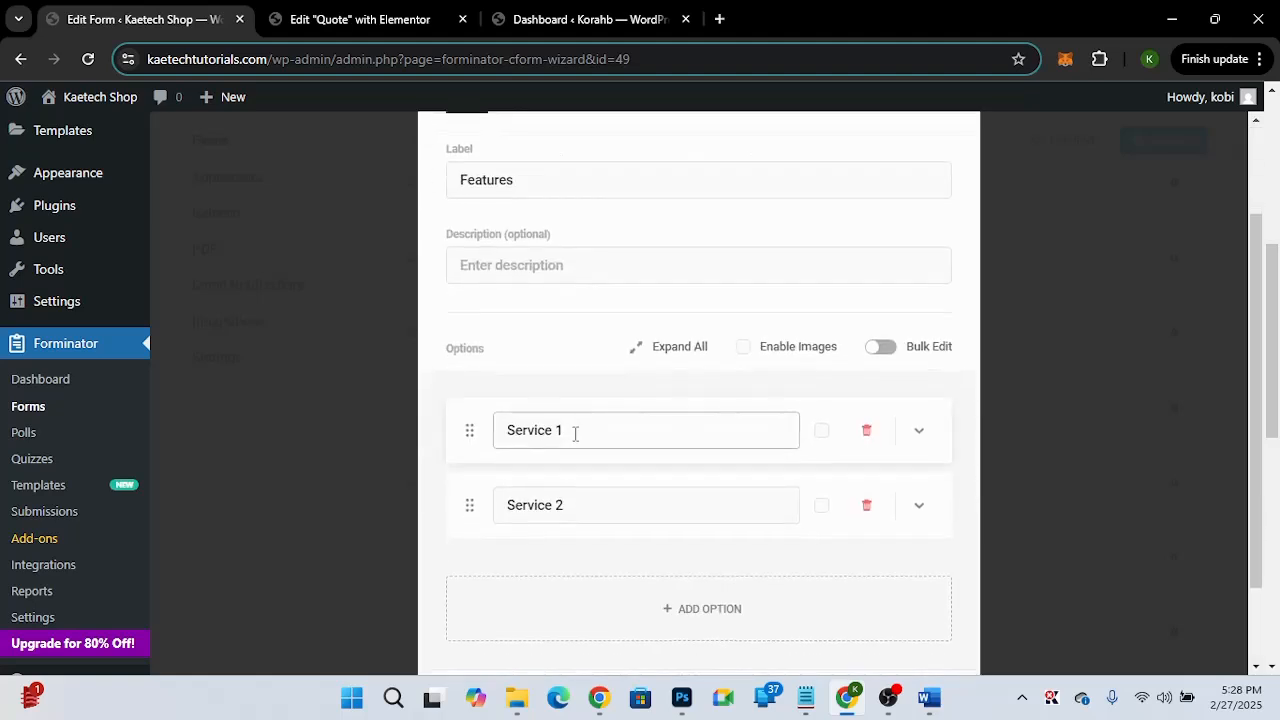
{"action": "left_click_drag", "start_coordinate": [574, 434], "coordinate": [468, 430]}
{"action": "type", "text": "C"}
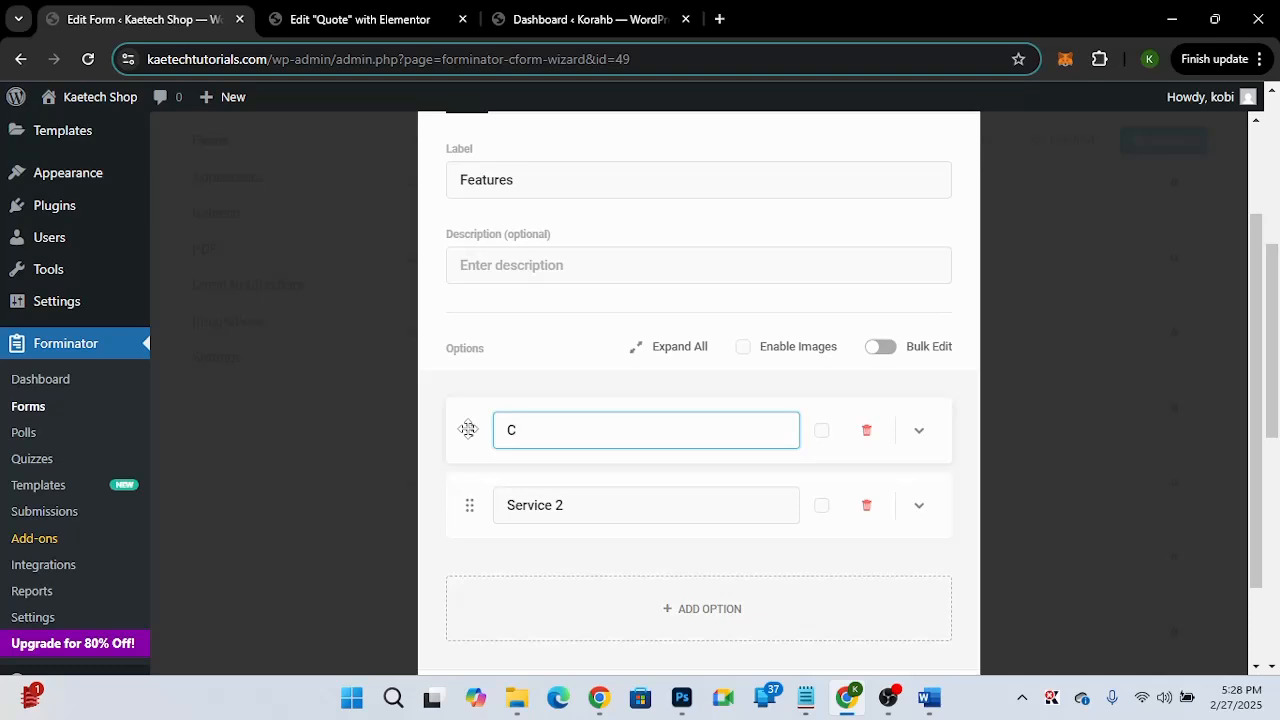
{"action": "type", "text": "ontact Form"}
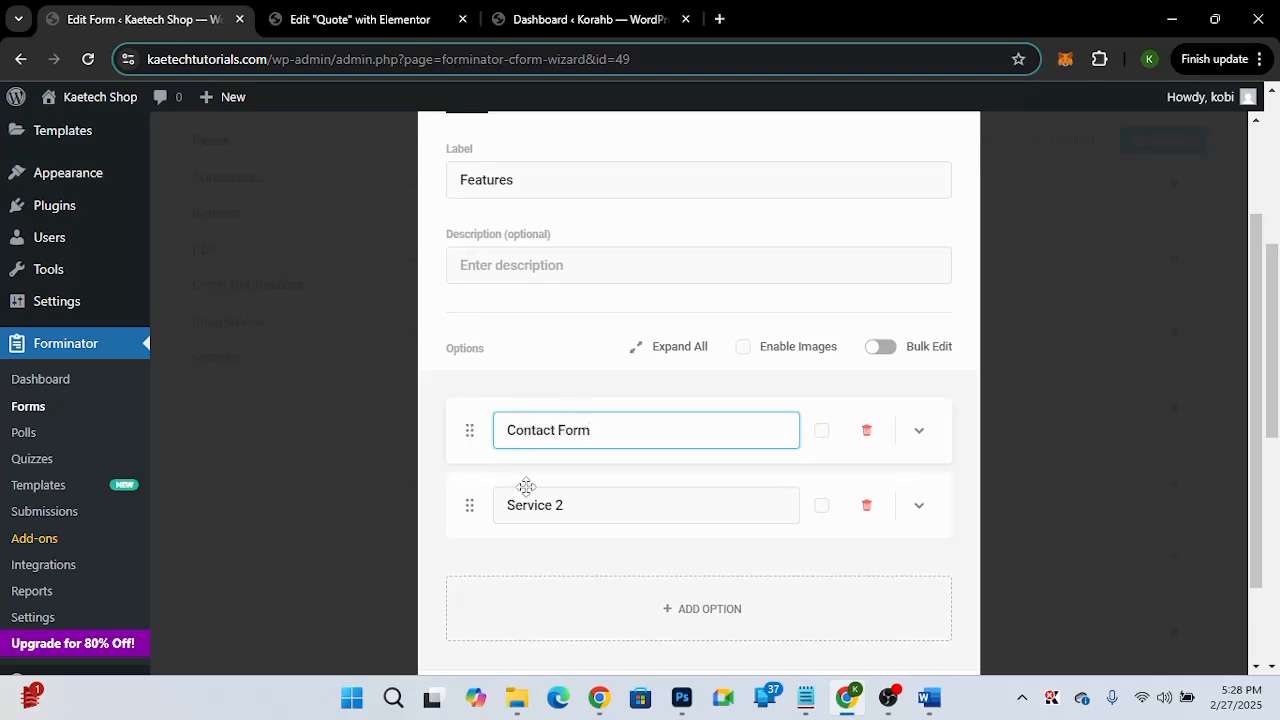
{"action": "left_click", "coordinate": [566, 505]}
{"action": "left_click_drag", "start_coordinate": [566, 505], "coordinate": [472, 505]}
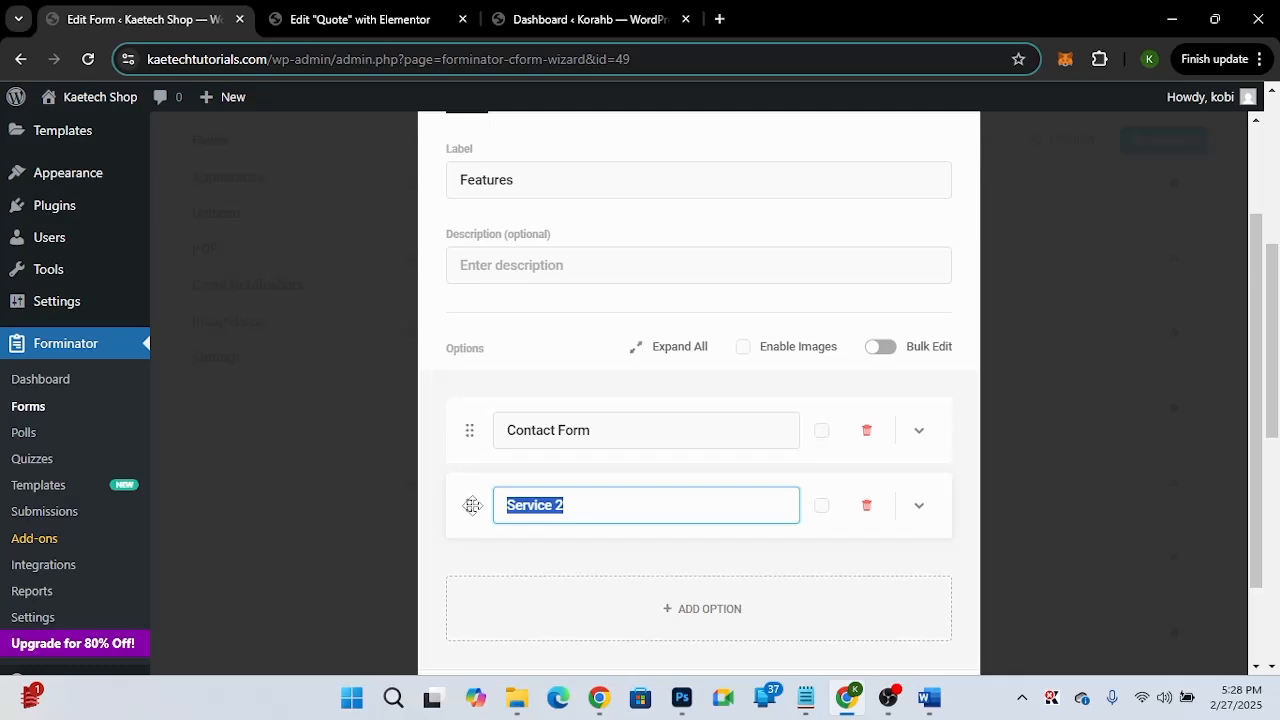
{"action": "type", "text": "Popups"}
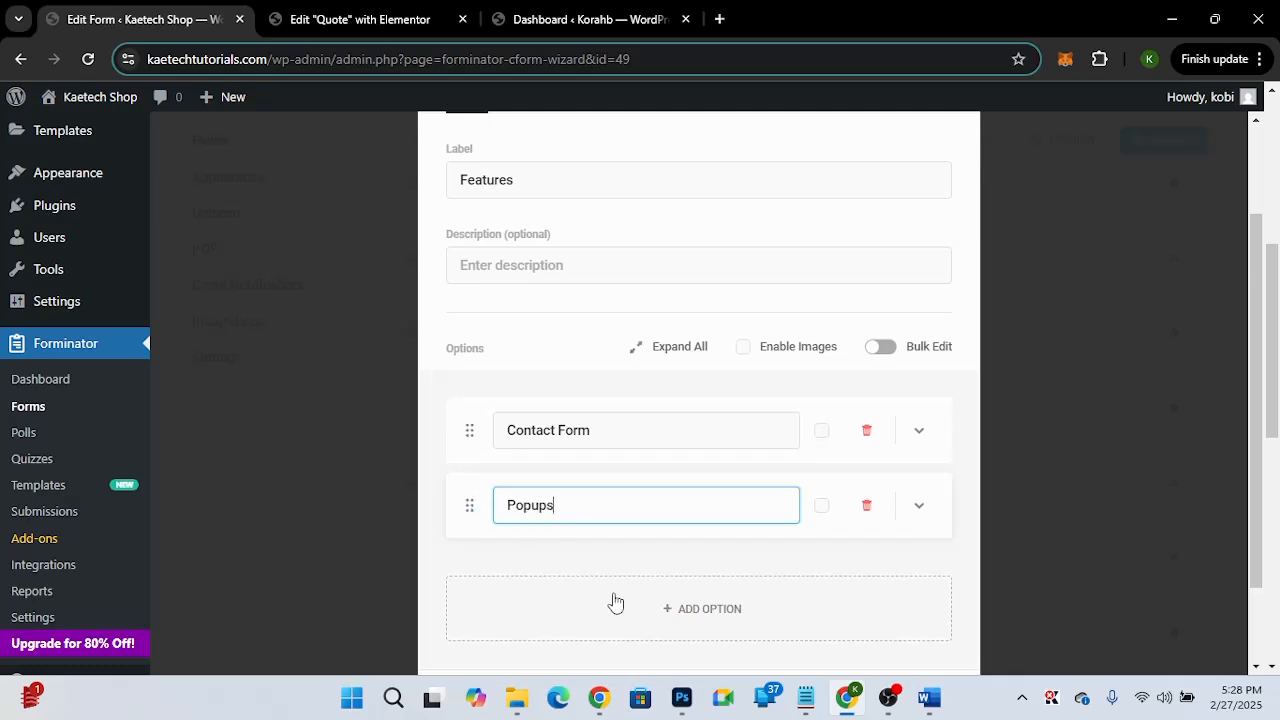
Add a third option labelled "Social Media integration" to the Features checkbox field.
{"action": "left_click", "coordinate": [669, 604]}
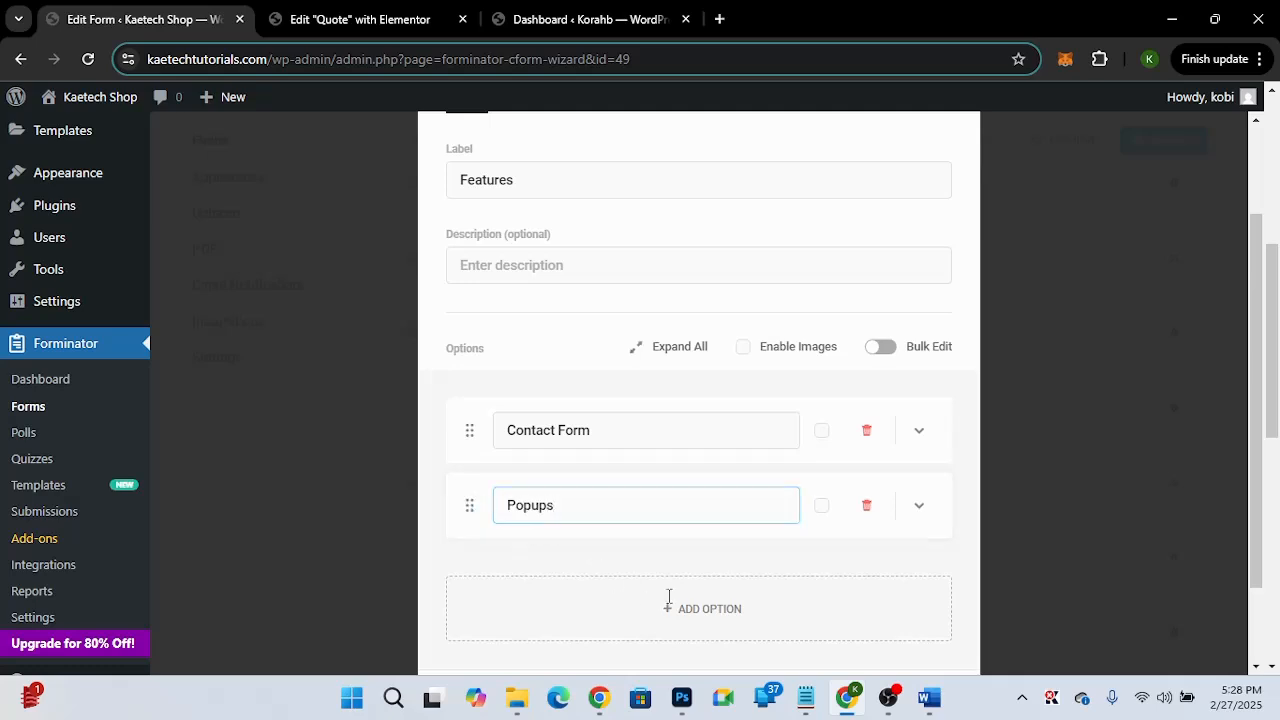
{"action": "scroll", "coordinate": [669, 596], "scroll_direction": "down", "scroll_amount": 2}
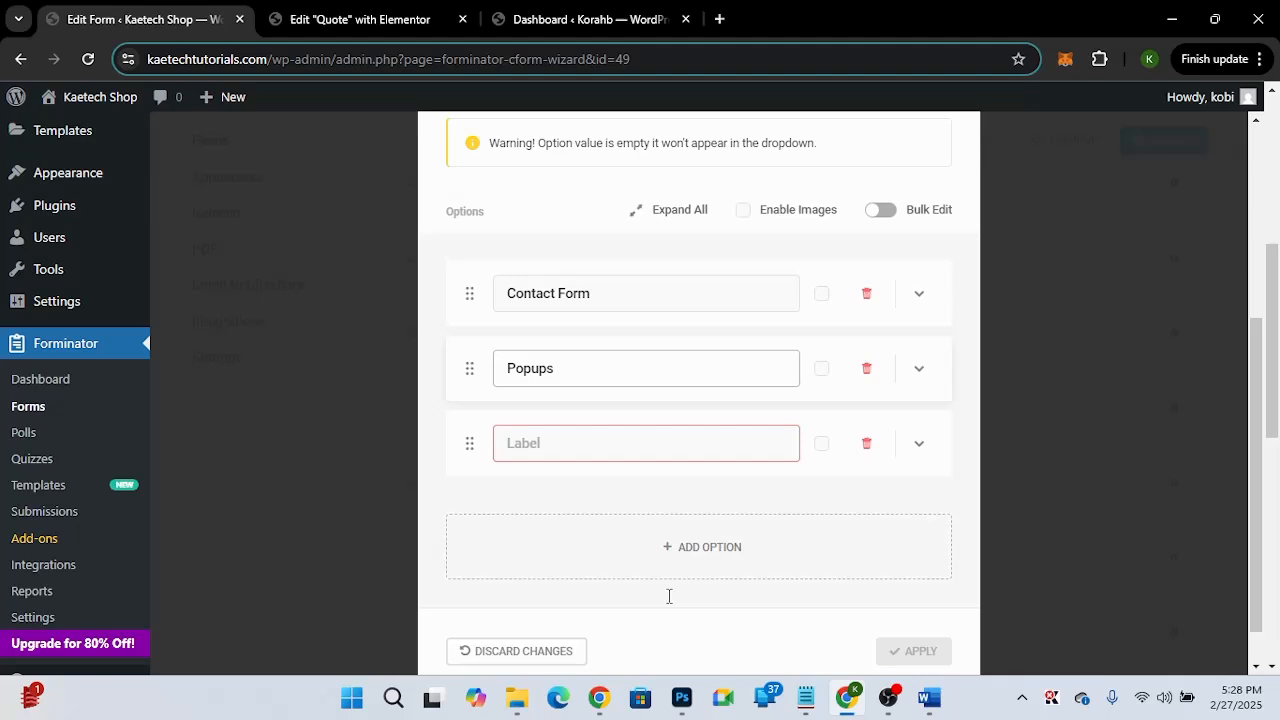
{"action": "left_click", "coordinate": [551, 441]}
{"action": "type", "text": "Social"}
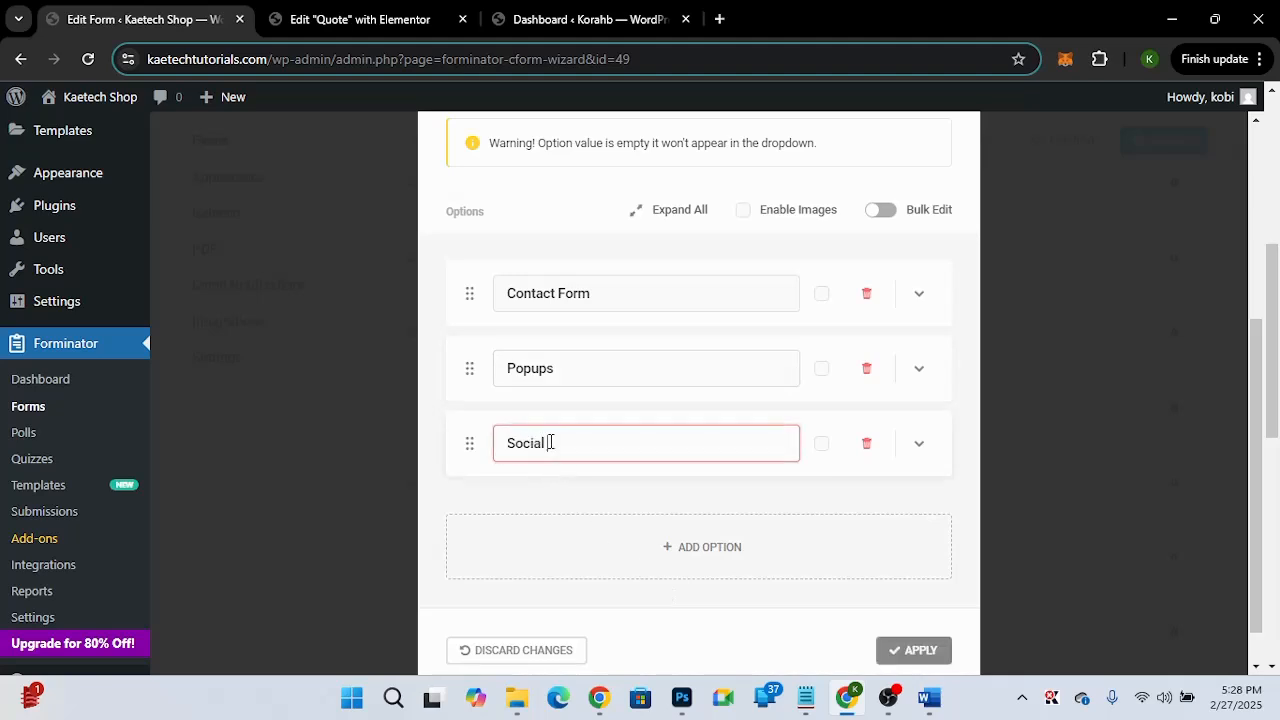
{"action": "type", "text": " Media integration"}
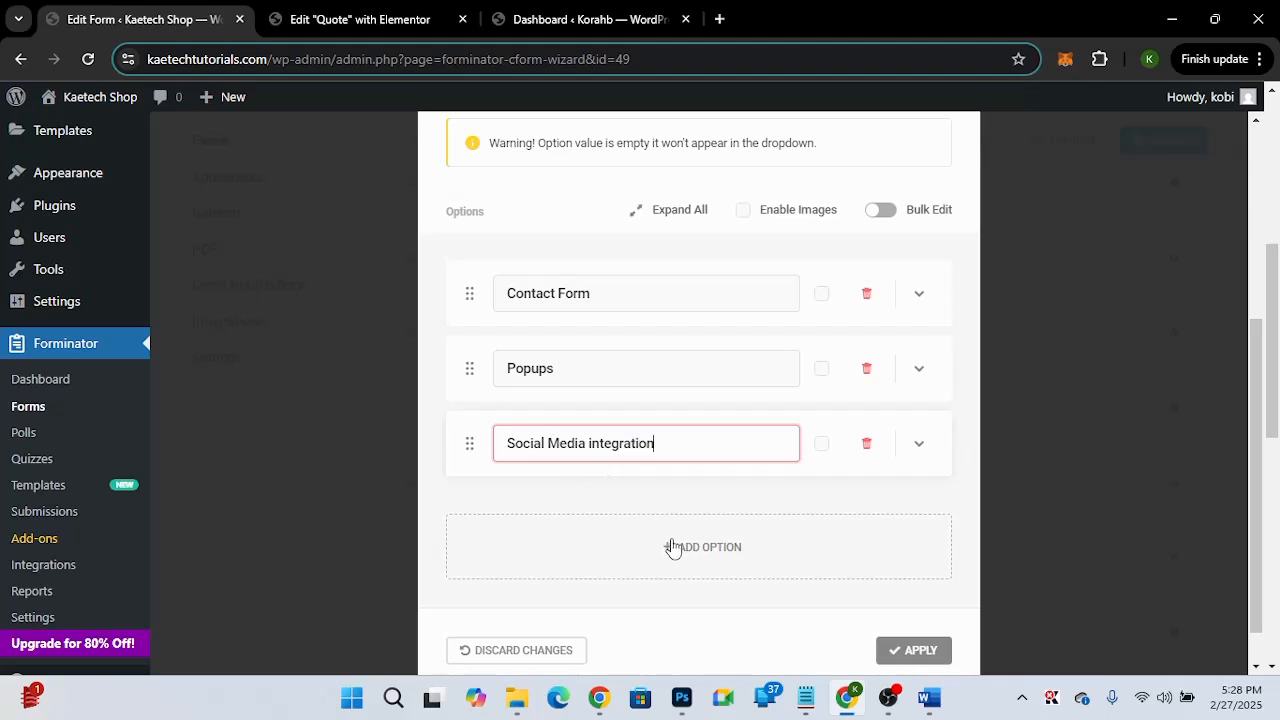
Add a fourth option labelled "Live Chat" to the Features checkbox field.
{"action": "scroll", "coordinate": [670, 545], "scroll_direction": "down", "scroll_amount": 1}
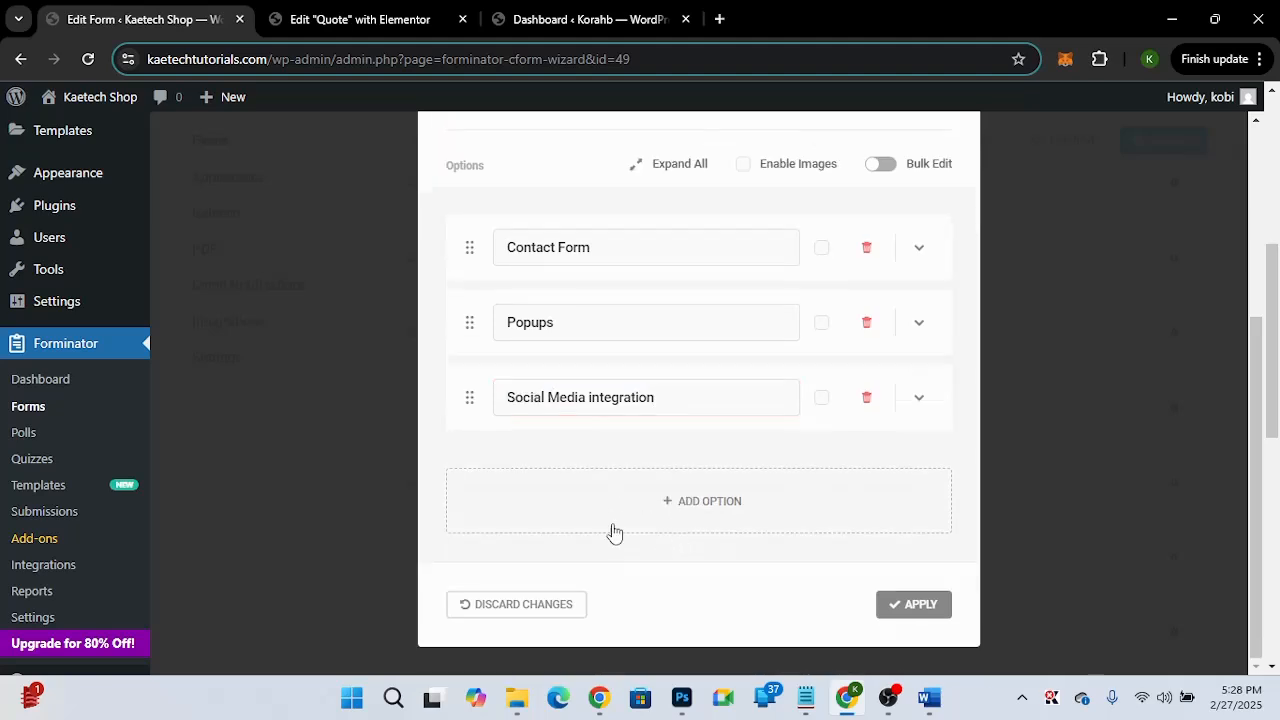
{"action": "left_click", "coordinate": [660, 503]}
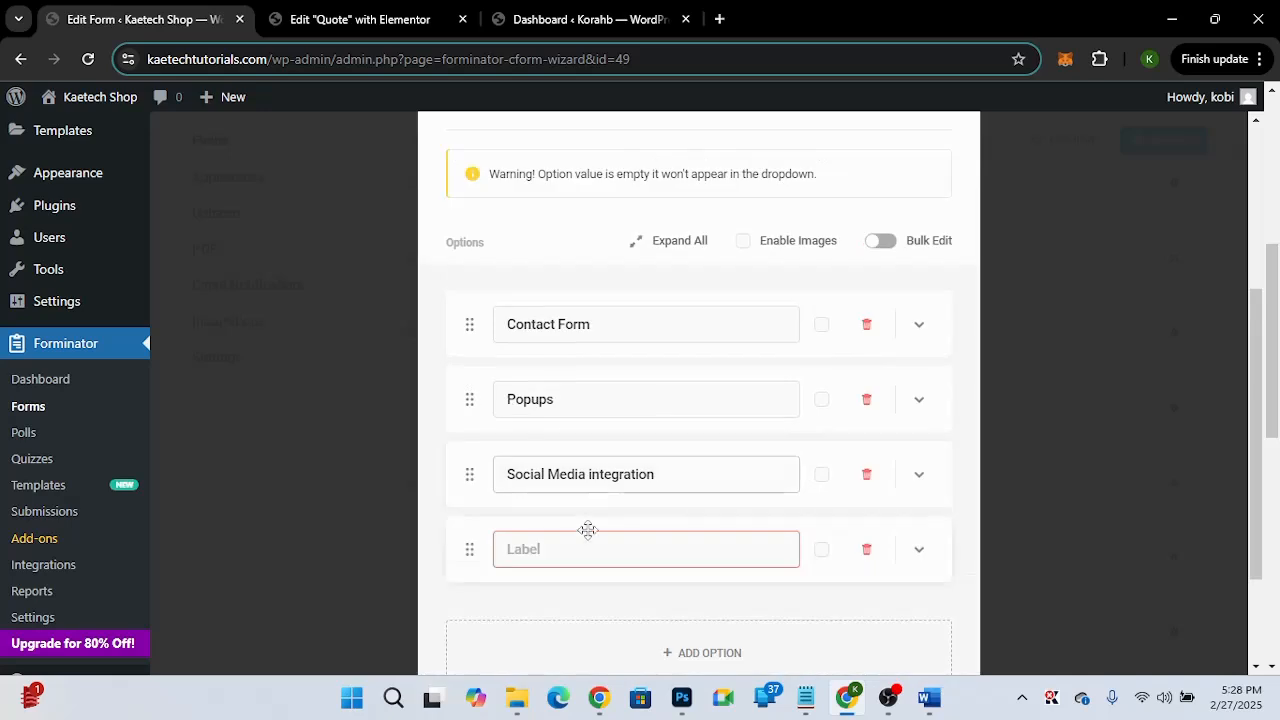
{"action": "left_click", "coordinate": [580, 544]}
{"action": "type", "text": "Live"}
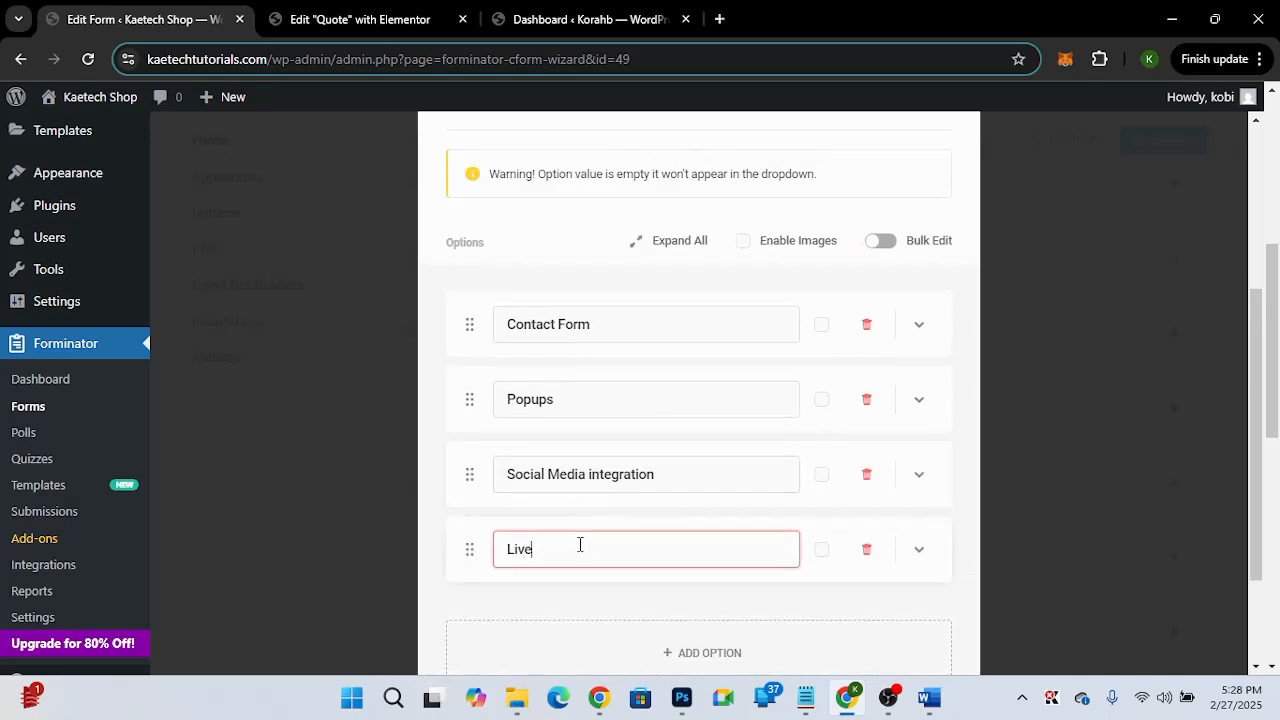
{"action": "type", "text": " Chat"}
Add a fifth option labelled "Payment integration" to the Features checkbox field.
{"action": "scroll", "coordinate": [580, 545], "scroll_direction": "down", "scroll_amount": 2}
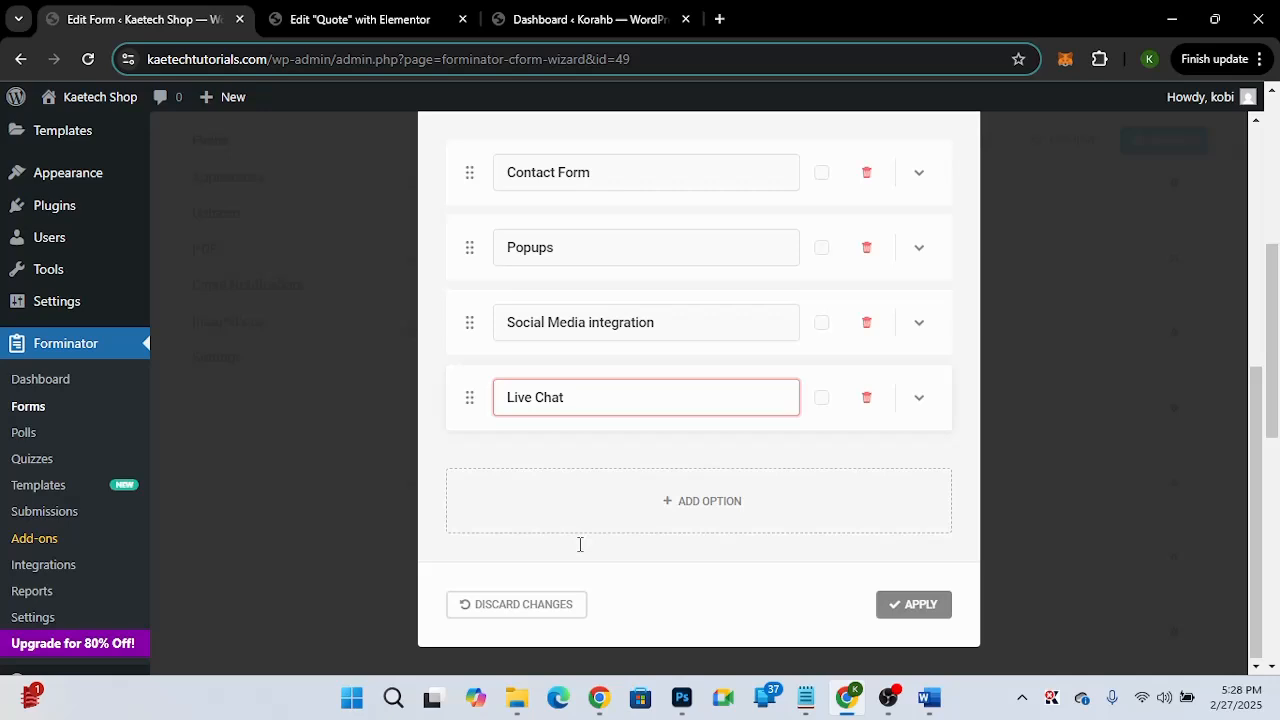
{"action": "left_click", "coordinate": [717, 494]}
{"action": "left_click", "coordinate": [544, 475]}
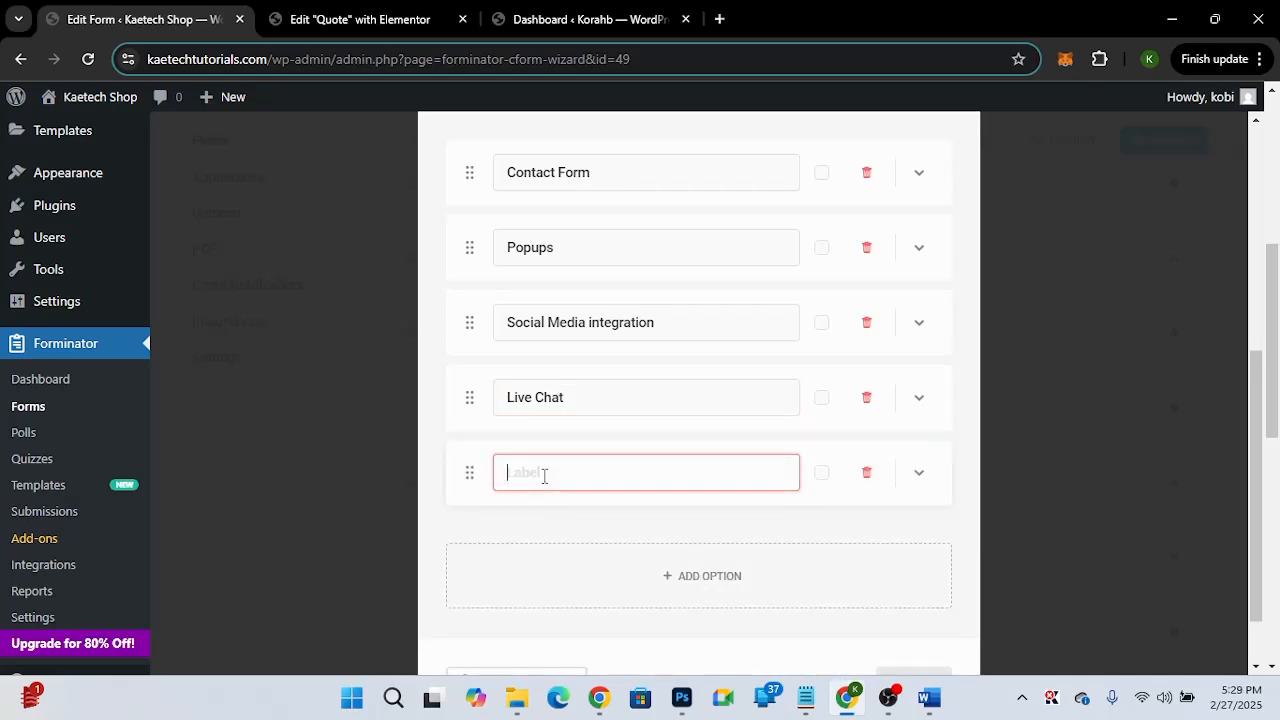
{"action": "type", "text": "Payment"}
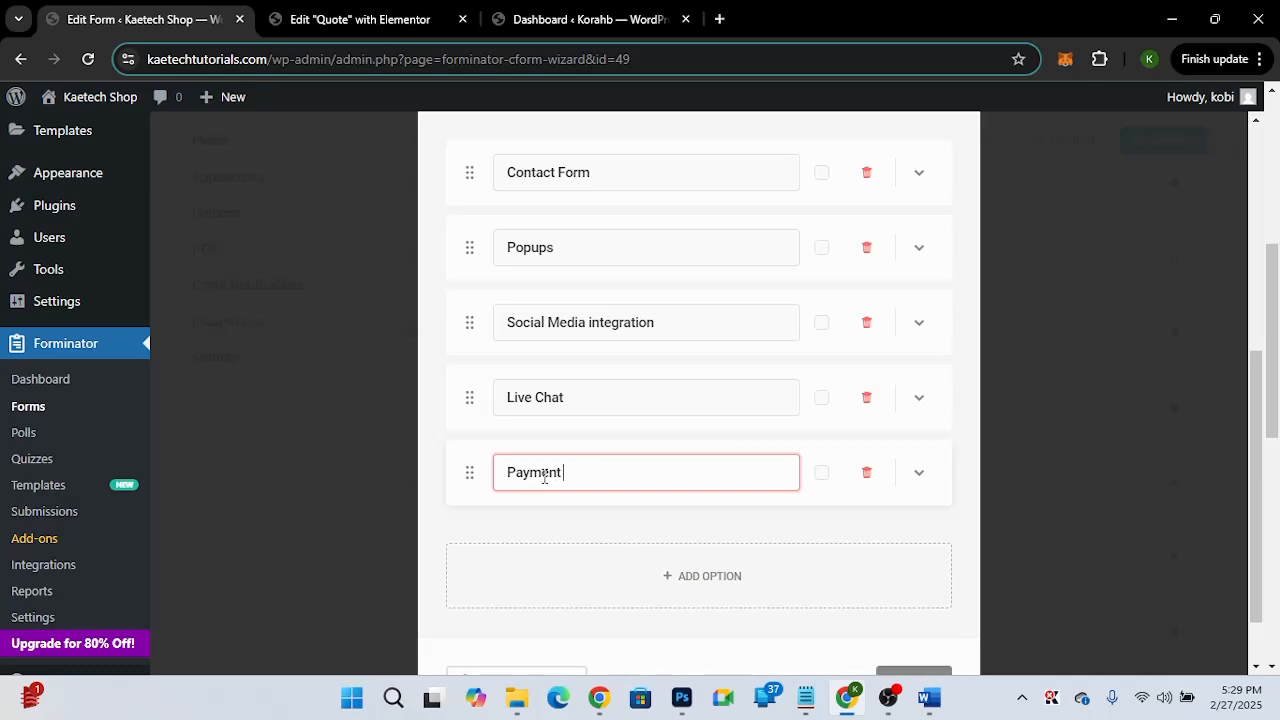
{"action": "type", "text": " integration"}
{"action": "left_click", "coordinate": [713, 531]}
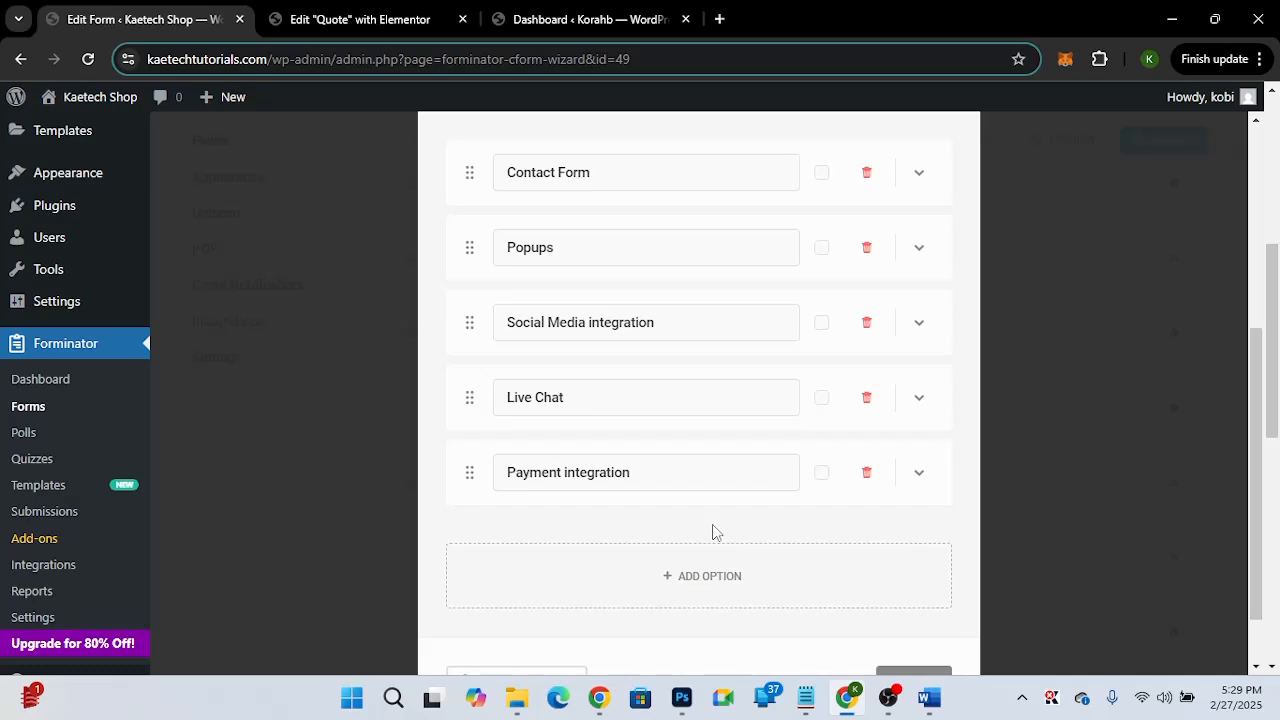
Enable calculations for the Features field and set the Contact Form option's calculation value to 0.
{"action": "scroll", "coordinate": [713, 531], "scroll_direction": "up", "scroll_amount": 3}
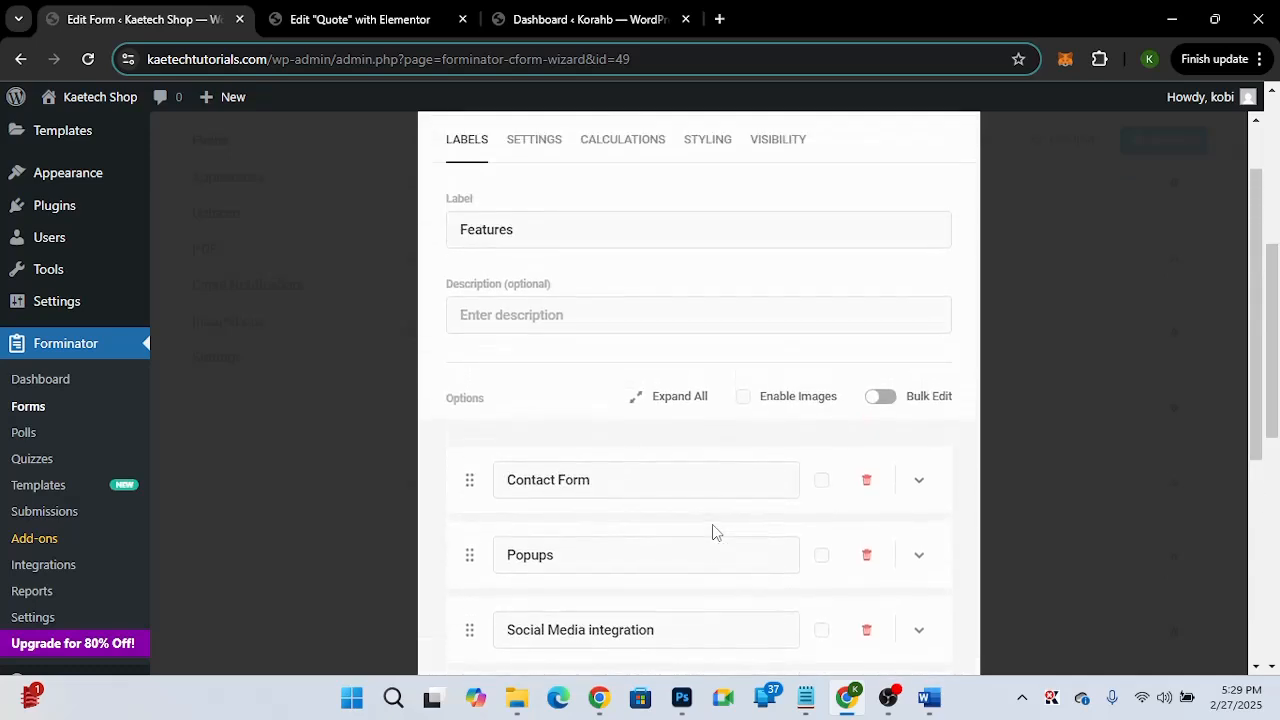
{"action": "scroll", "coordinate": [713, 531], "scroll_direction": "up", "scroll_amount": 2}
{"action": "left_click", "coordinate": [623, 222]}
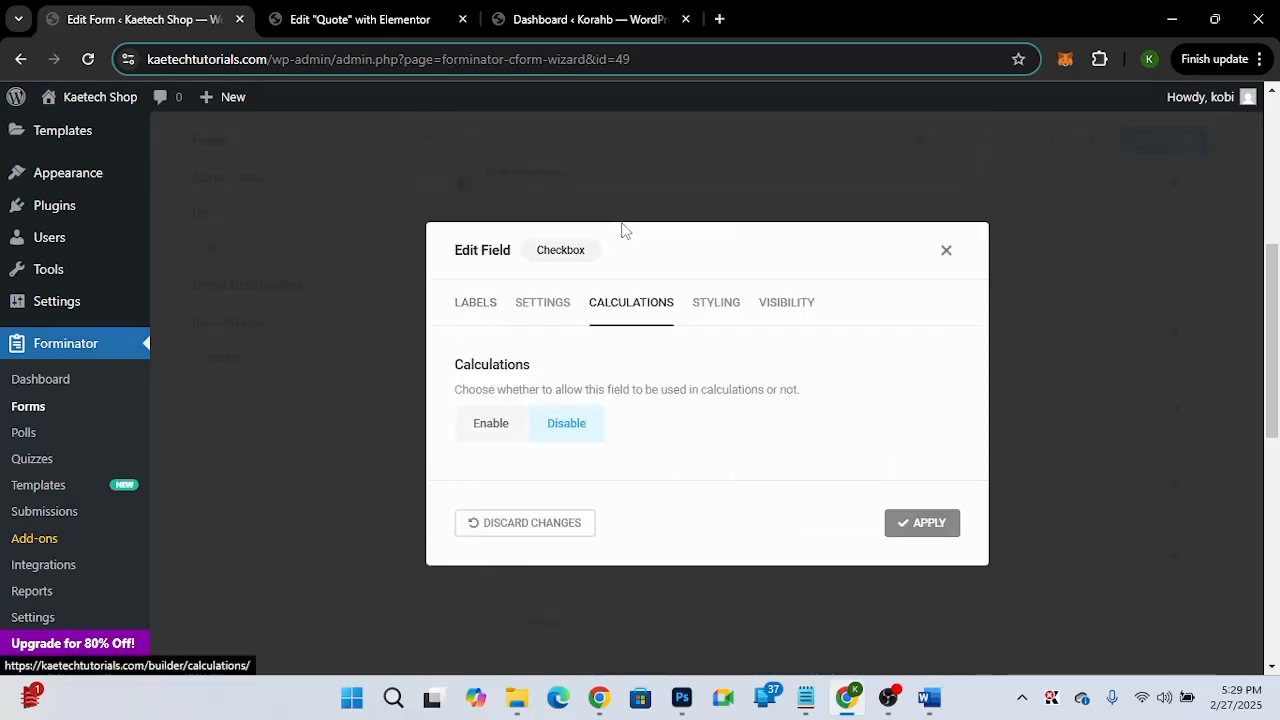
{"action": "left_click", "coordinate": [492, 428]}
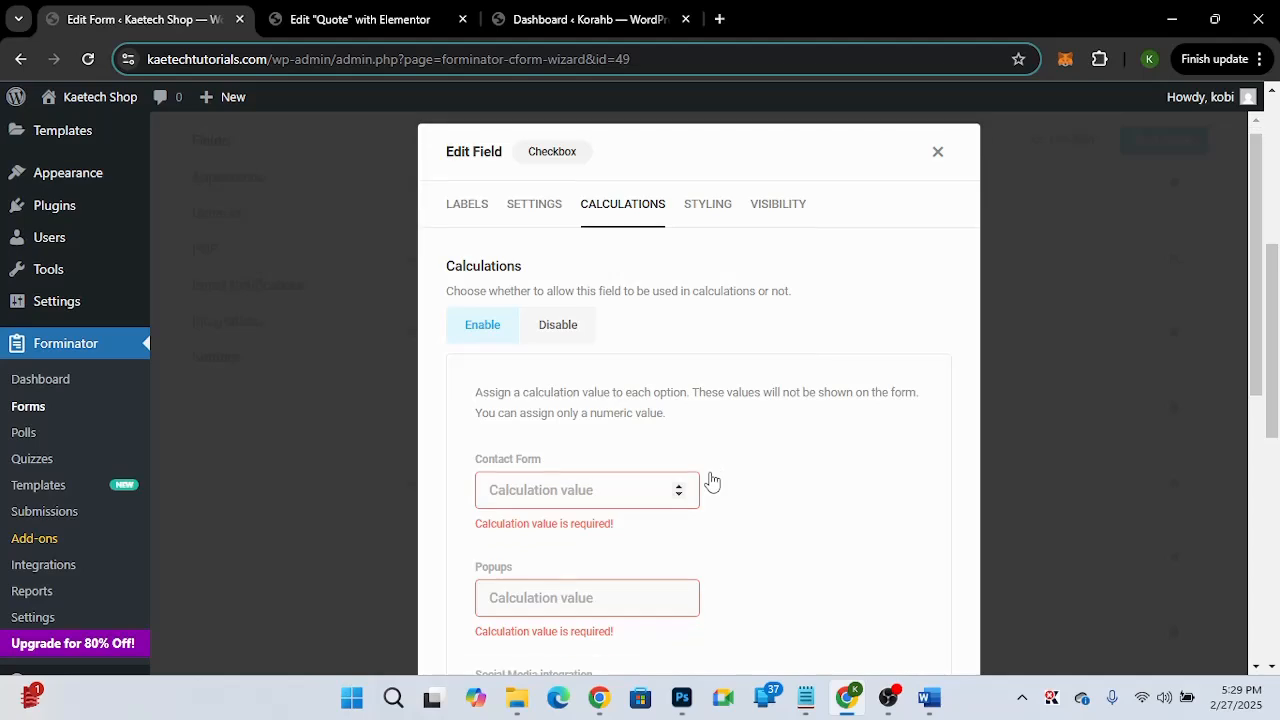
{"action": "scroll", "coordinate": [712, 482], "scroll_direction": "down", "scroll_amount": 1}
{"action": "left_click", "coordinate": [554, 377]}
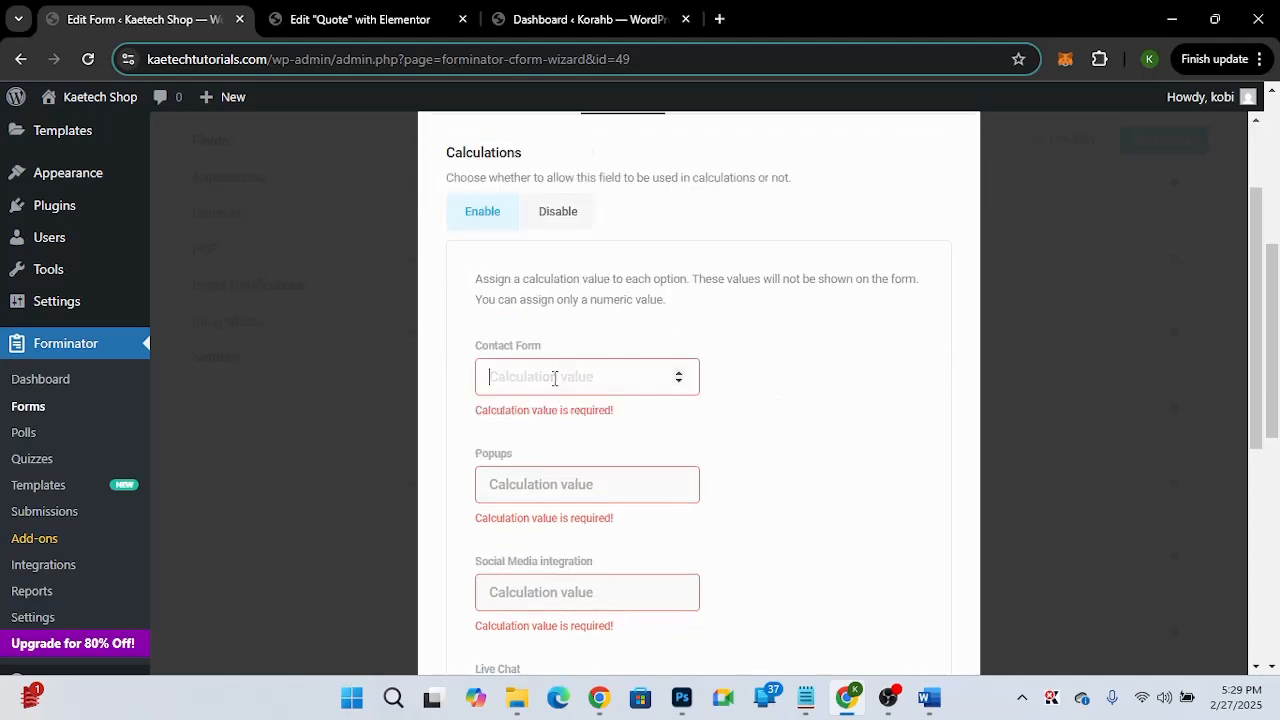
{"action": "type", "text": "0"}
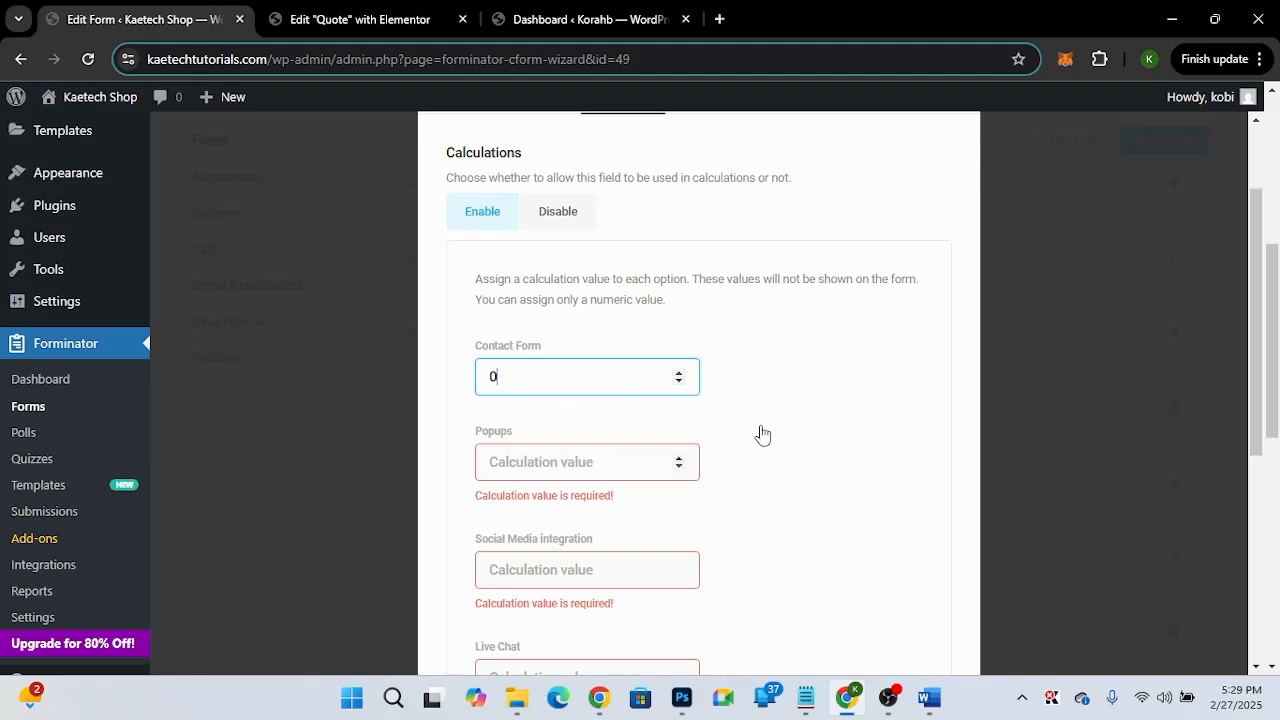
Set the calculation value of the Popups option to 50 and of Social Media integration to 59.
{"action": "scroll", "coordinate": [760, 434], "scroll_direction": "down", "scroll_amount": 2}
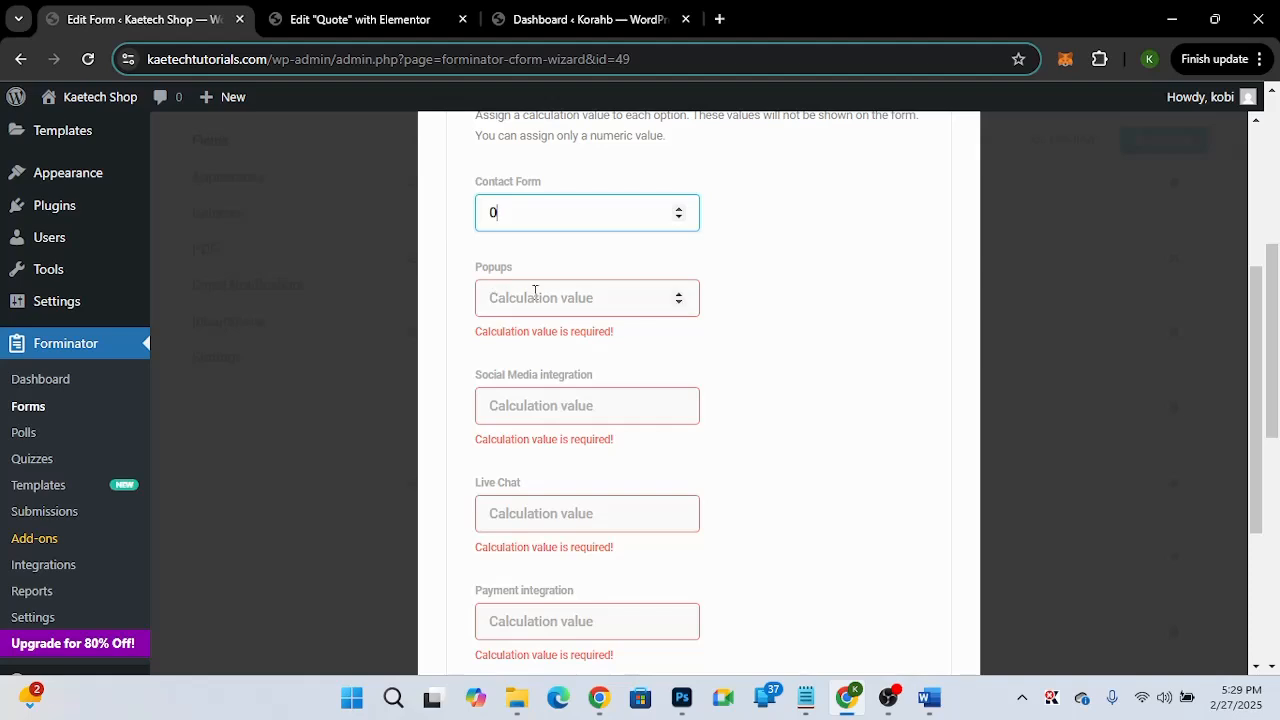
{"action": "left_click", "coordinate": [533, 296]}
{"action": "type", "text": "50"}
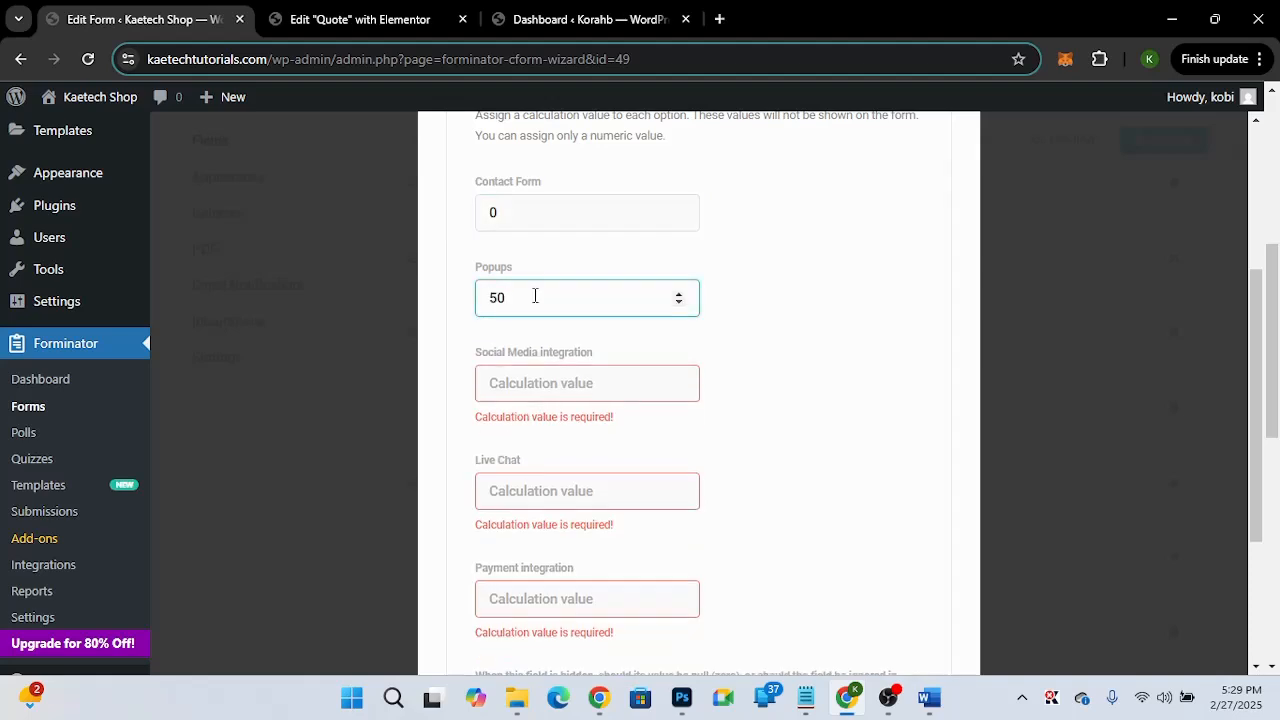
{"action": "left_click", "coordinate": [517, 389]}
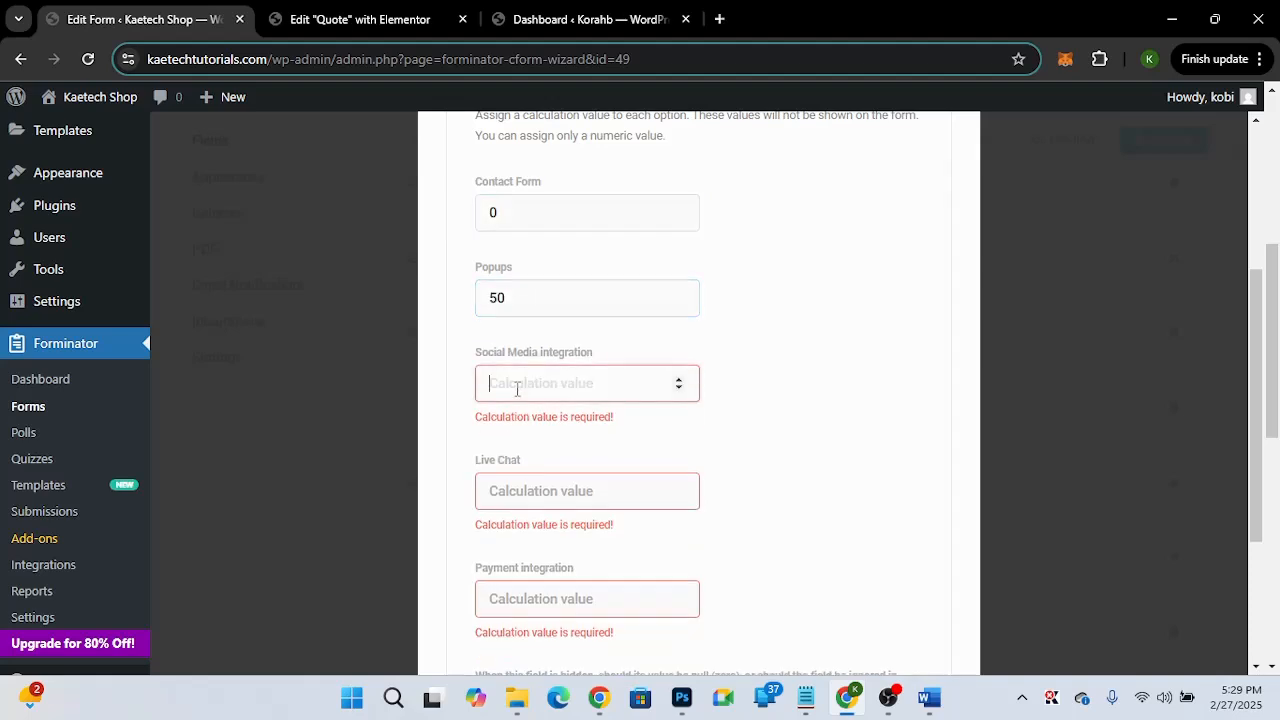
{"action": "type", "text": "59"}
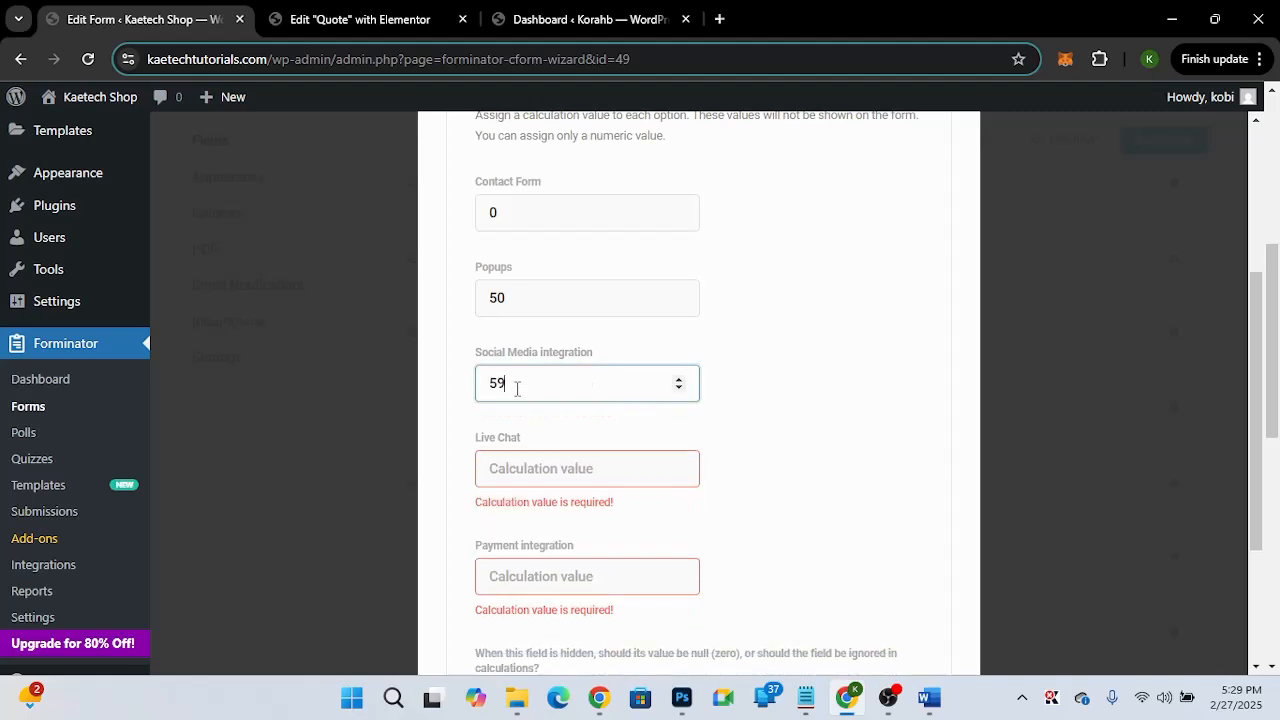
Set the Live Chat calculation value to 147 and Payment integration to 100, and apply the field's changes.
{"action": "left_click", "coordinate": [510, 461]}
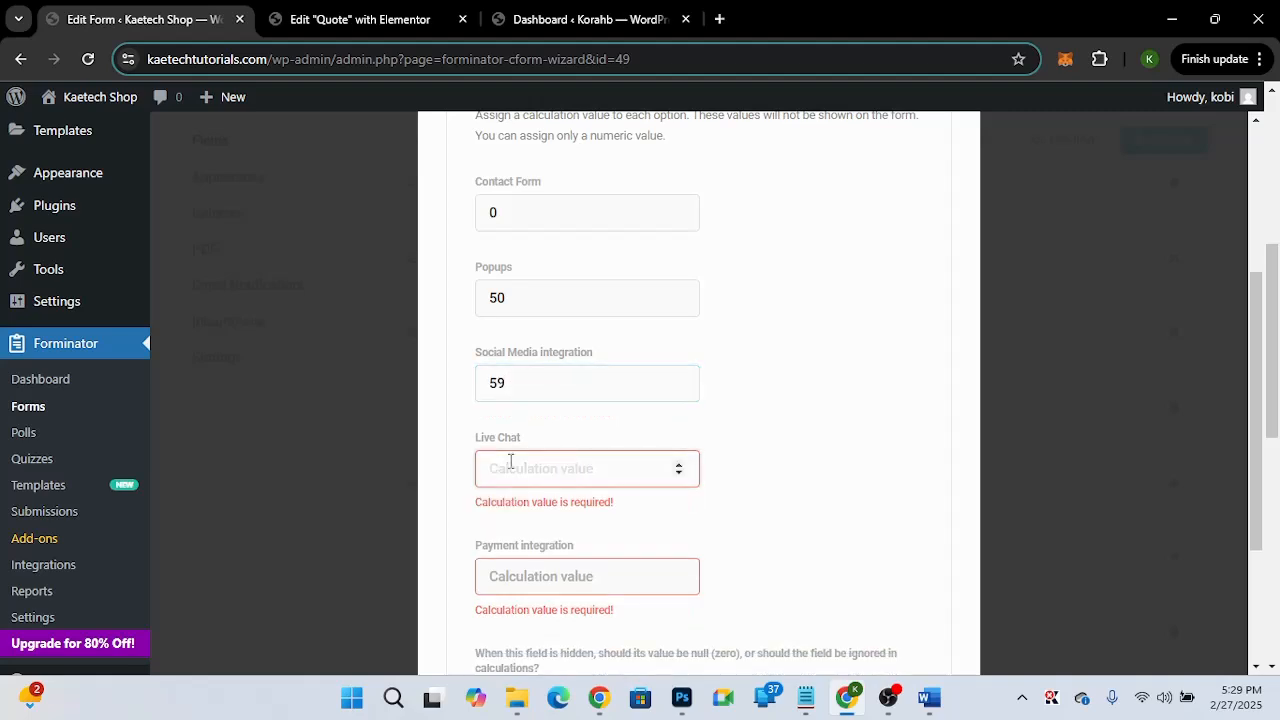
{"action": "type", "text": "150"}
{"action": "scroll", "coordinate": [510, 461], "scroll_direction": "down", "scroll_amount": 3}
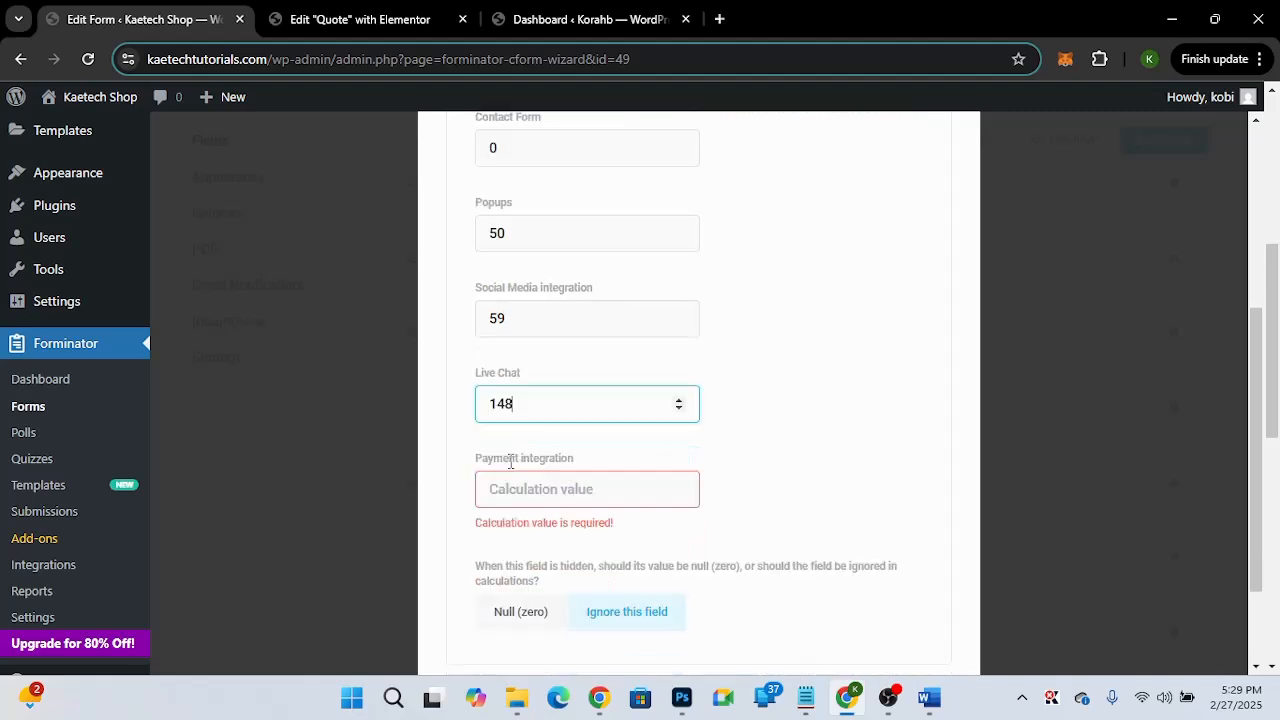
{"action": "left_click", "coordinate": [513, 423]}
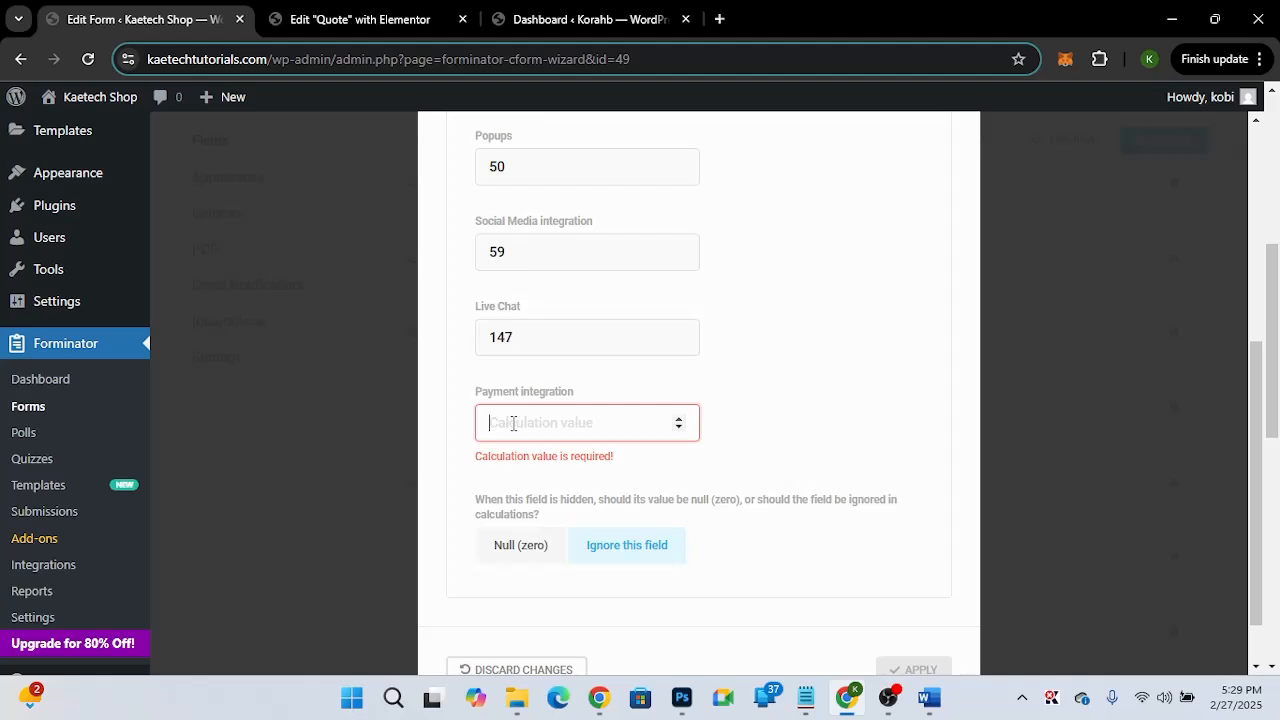
{"action": "type", "text": "100"}
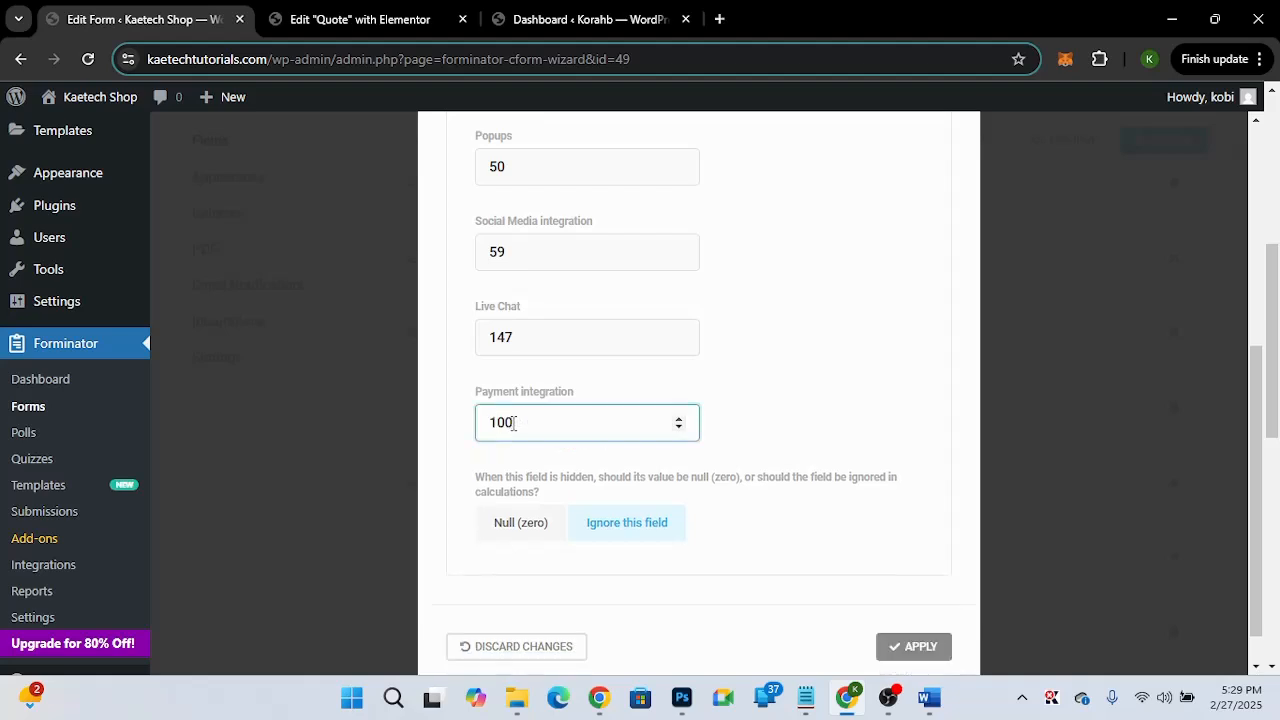
{"action": "scroll", "coordinate": [821, 421], "scroll_direction": "down", "scroll_amount": 1}
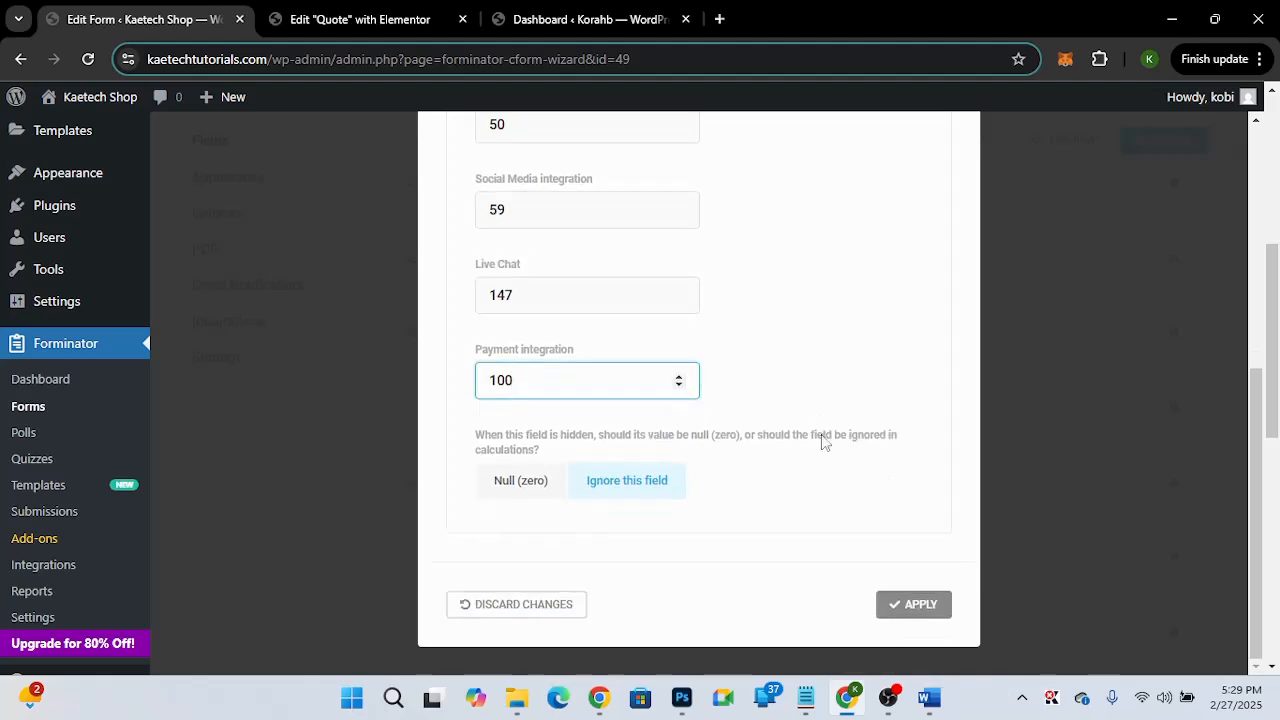
{"action": "left_click", "coordinate": [901, 607]}
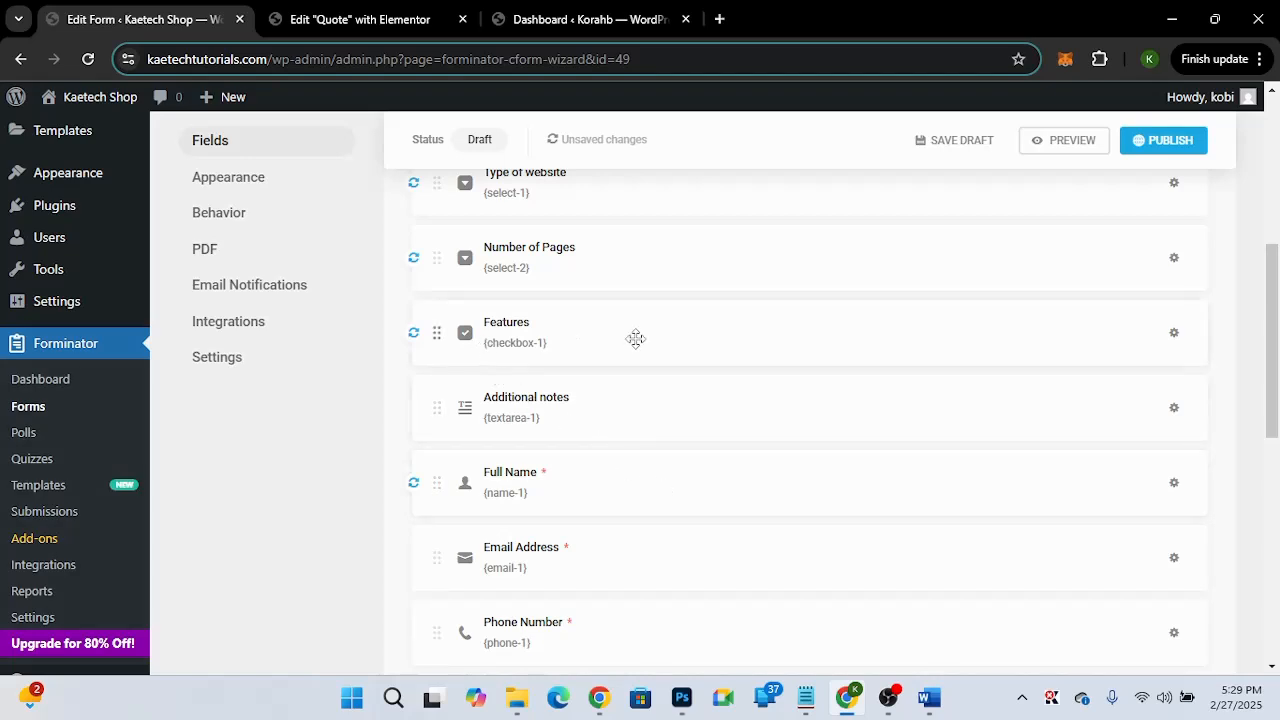
Duplicate the Features checkbox field in the form's field list.
{"action": "scroll", "coordinate": [636, 338], "scroll_direction": "down", "scroll_amount": 1}
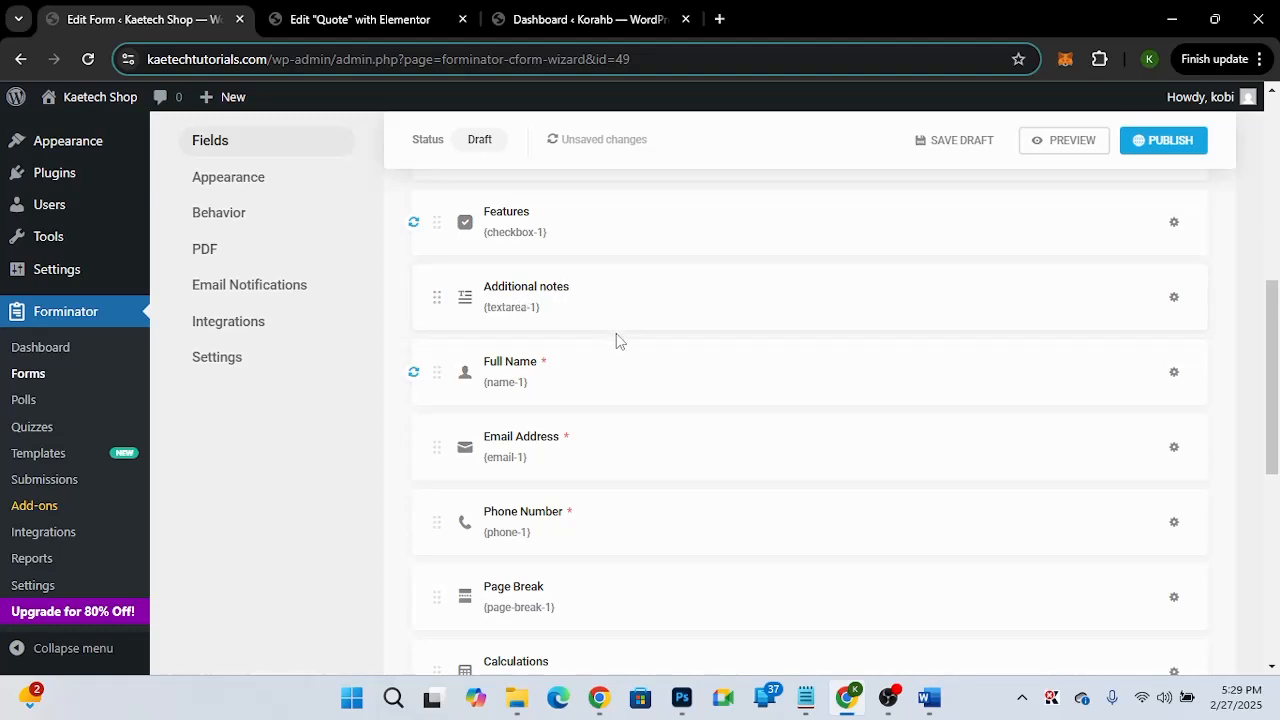
{"action": "scroll", "coordinate": [616, 340], "scroll_direction": "down", "scroll_amount": 2}
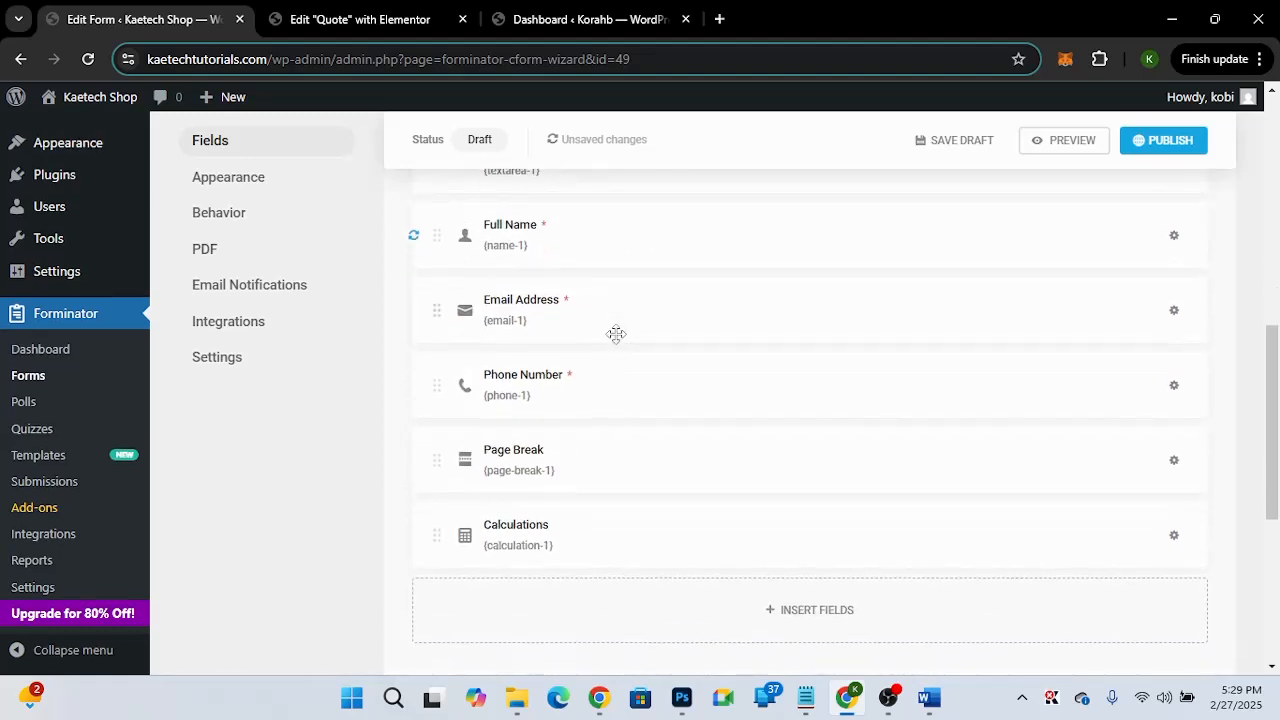
{"action": "scroll", "coordinate": [616, 334], "scroll_direction": "up", "scroll_amount": 1}
{"action": "scroll", "coordinate": [616, 334], "scroll_direction": "up", "scroll_amount": 1}
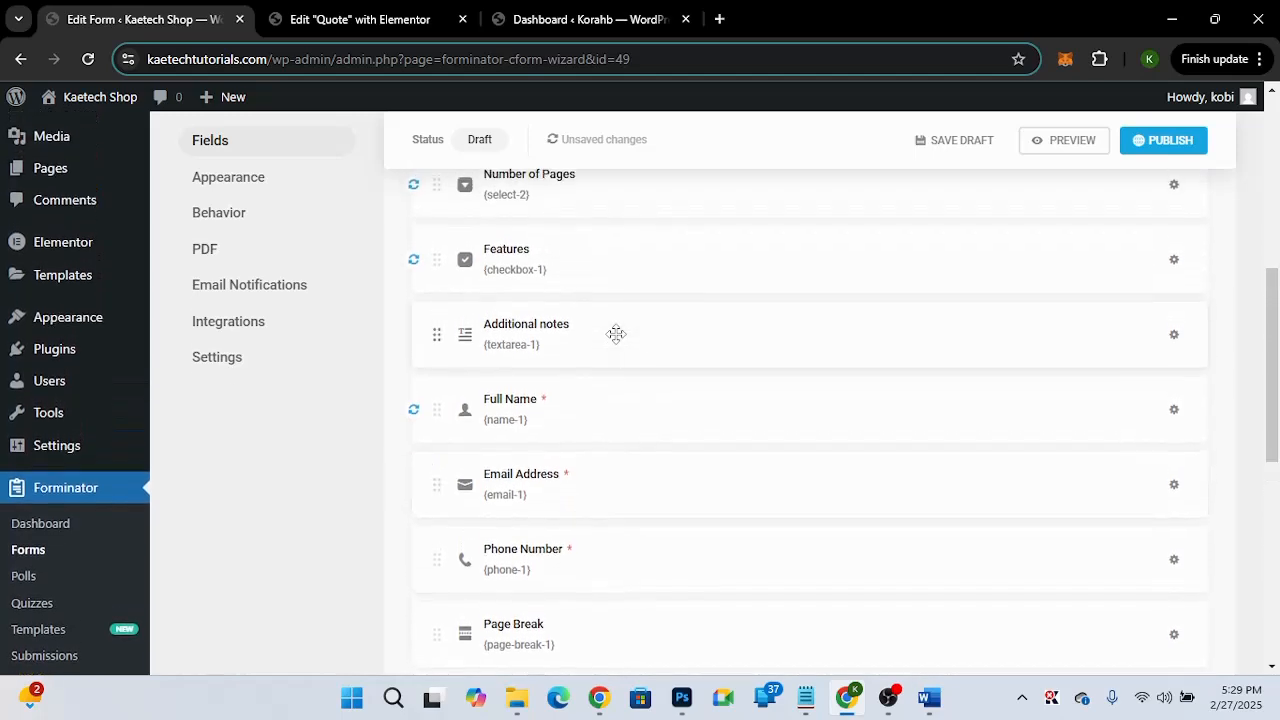
{"action": "scroll", "coordinate": [616, 334], "scroll_direction": "up", "scroll_amount": 1}
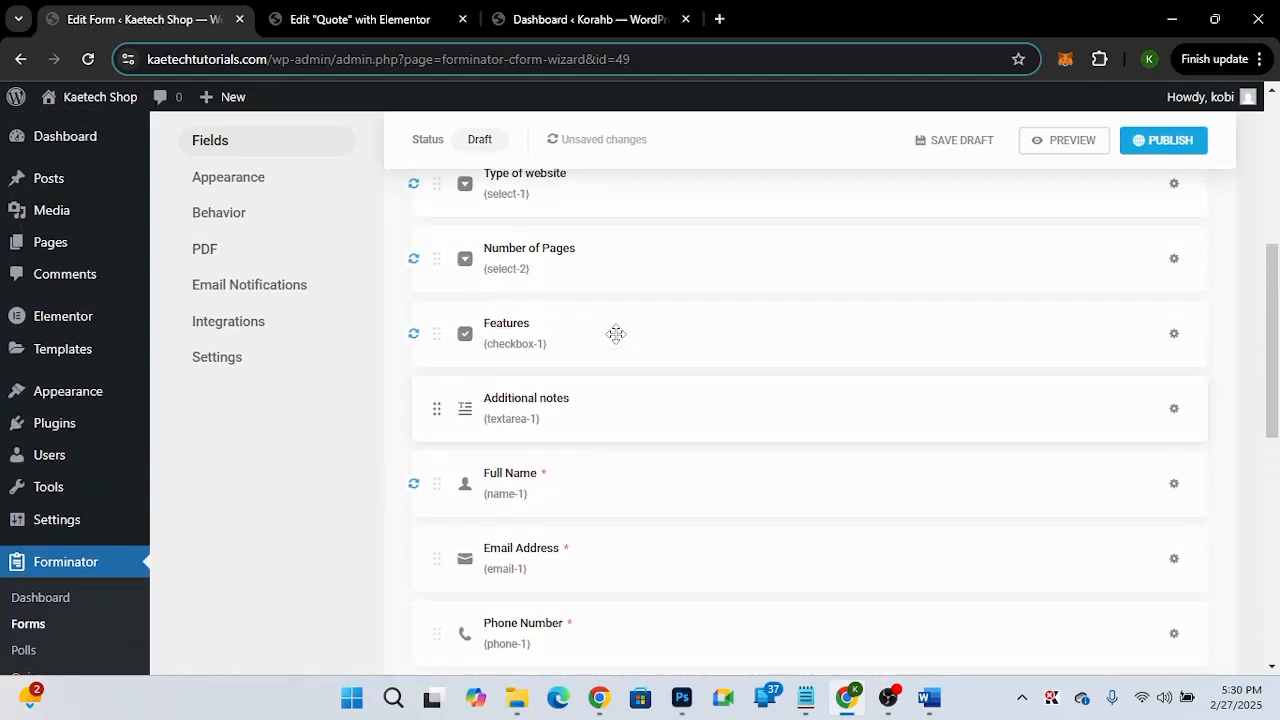
{"action": "left_click", "coordinate": [1174, 335]}
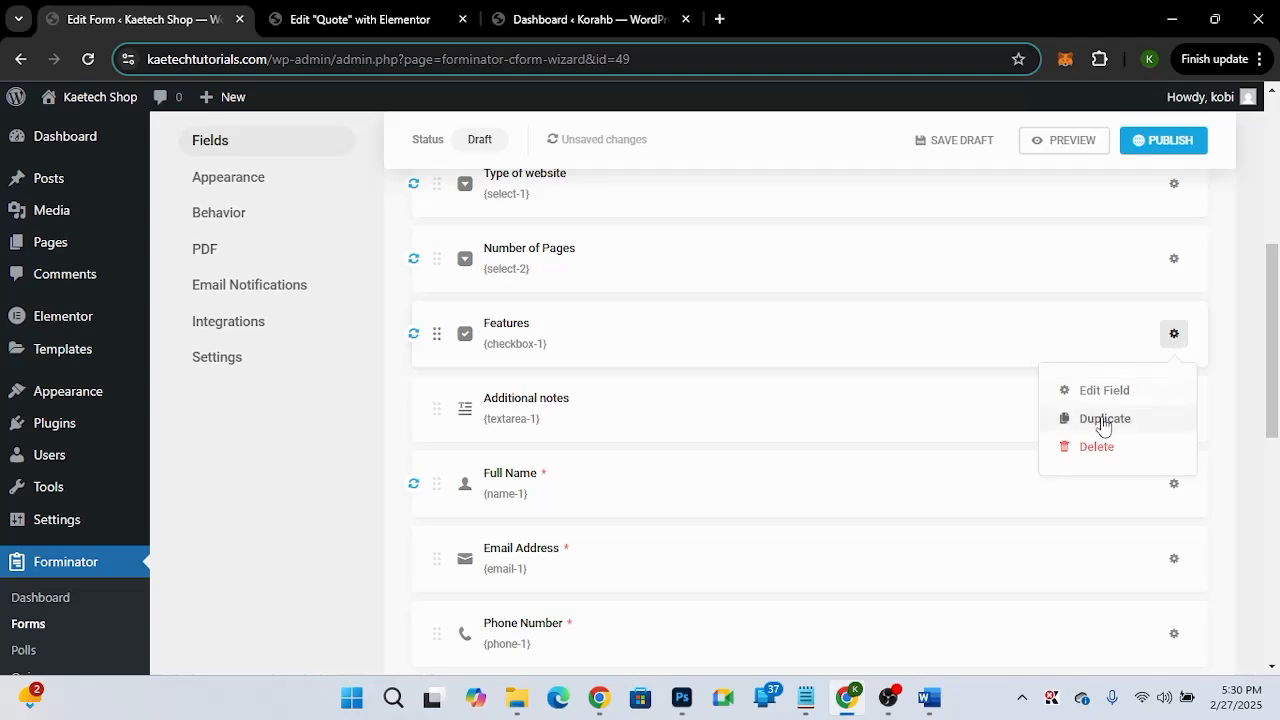
{"action": "left_click", "coordinate": [1099, 424]}
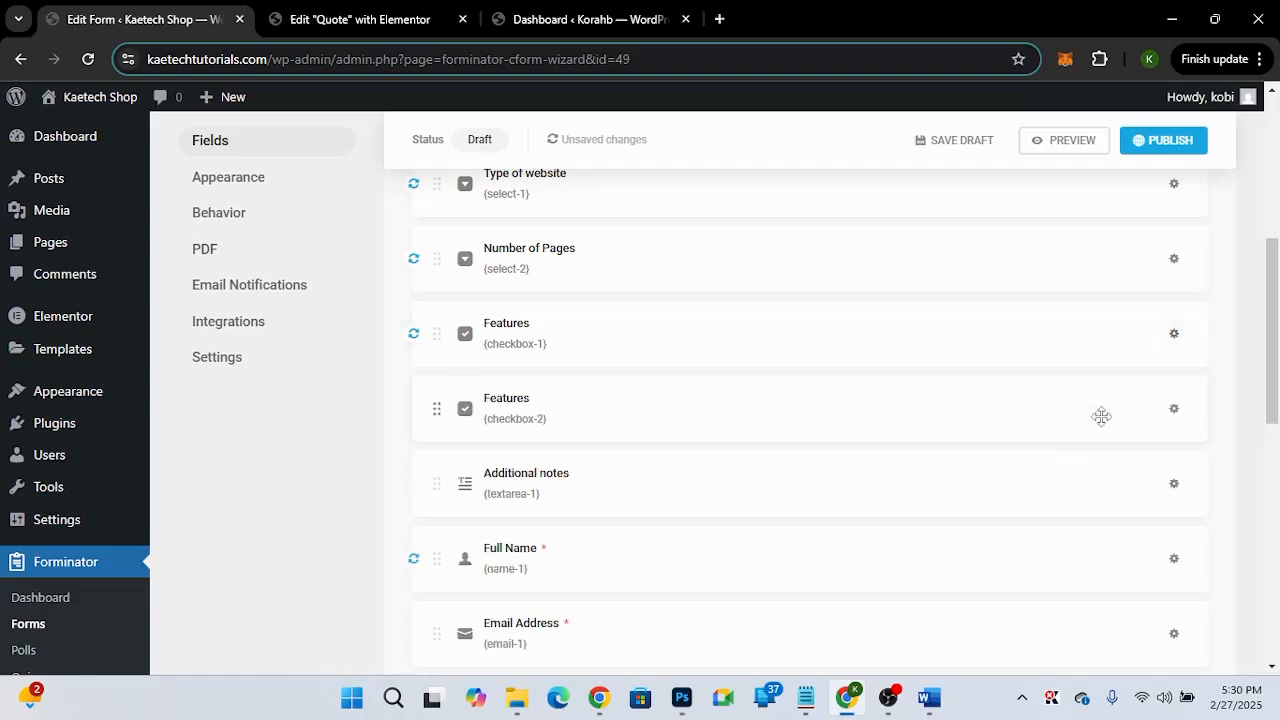
{"action": "left_click", "coordinate": [751, 411]}
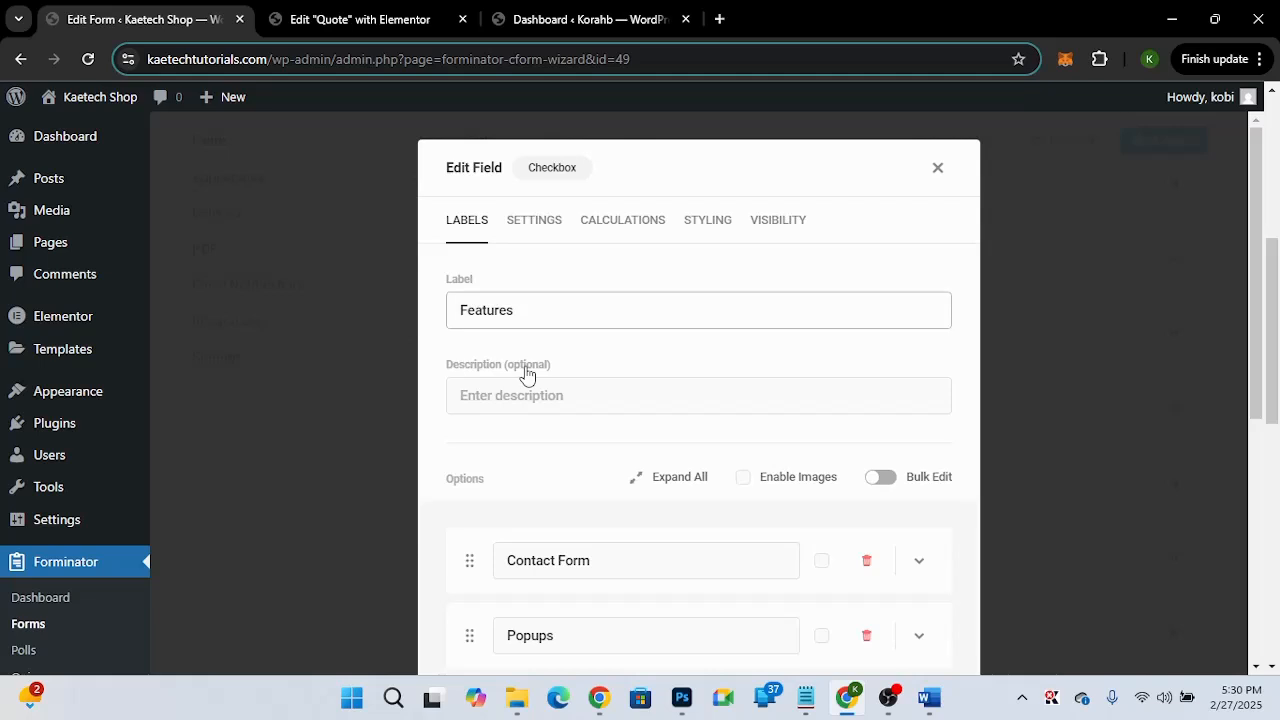
{"action": "left_click_drag", "start_coordinate": [520, 310], "coordinate": [425, 311]}
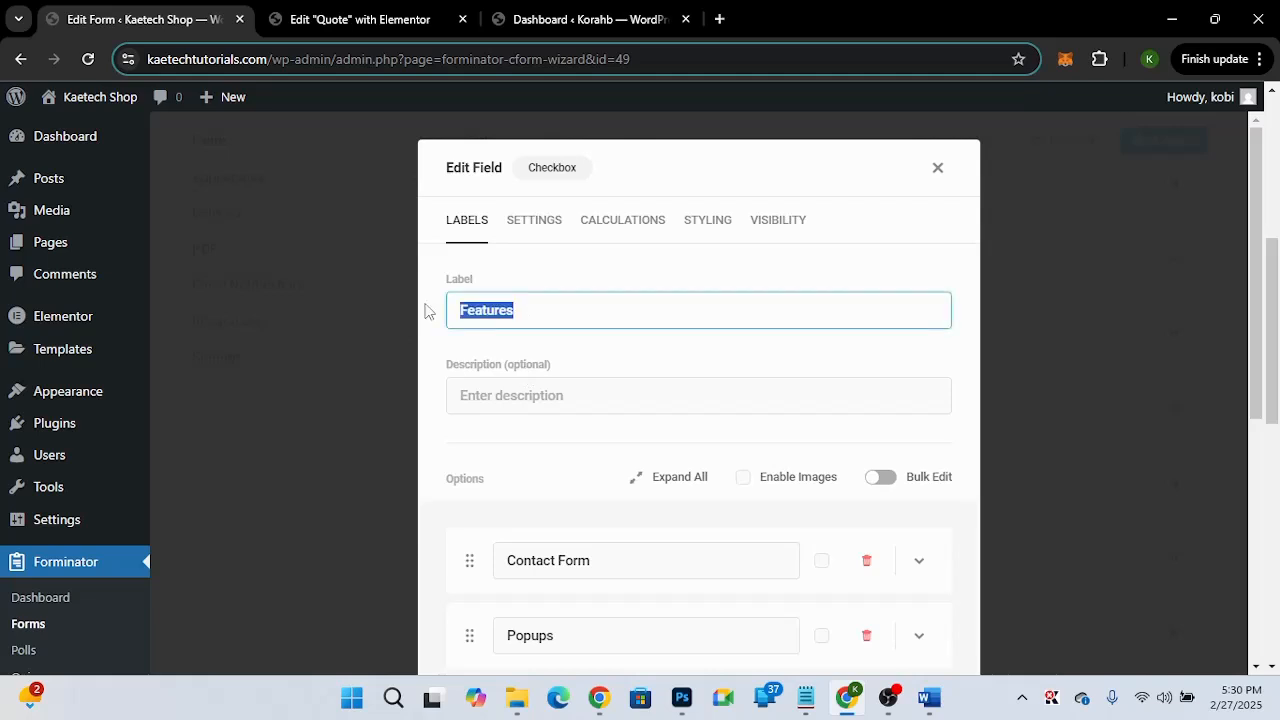
{"action": "type", "text": "Other Detial"}
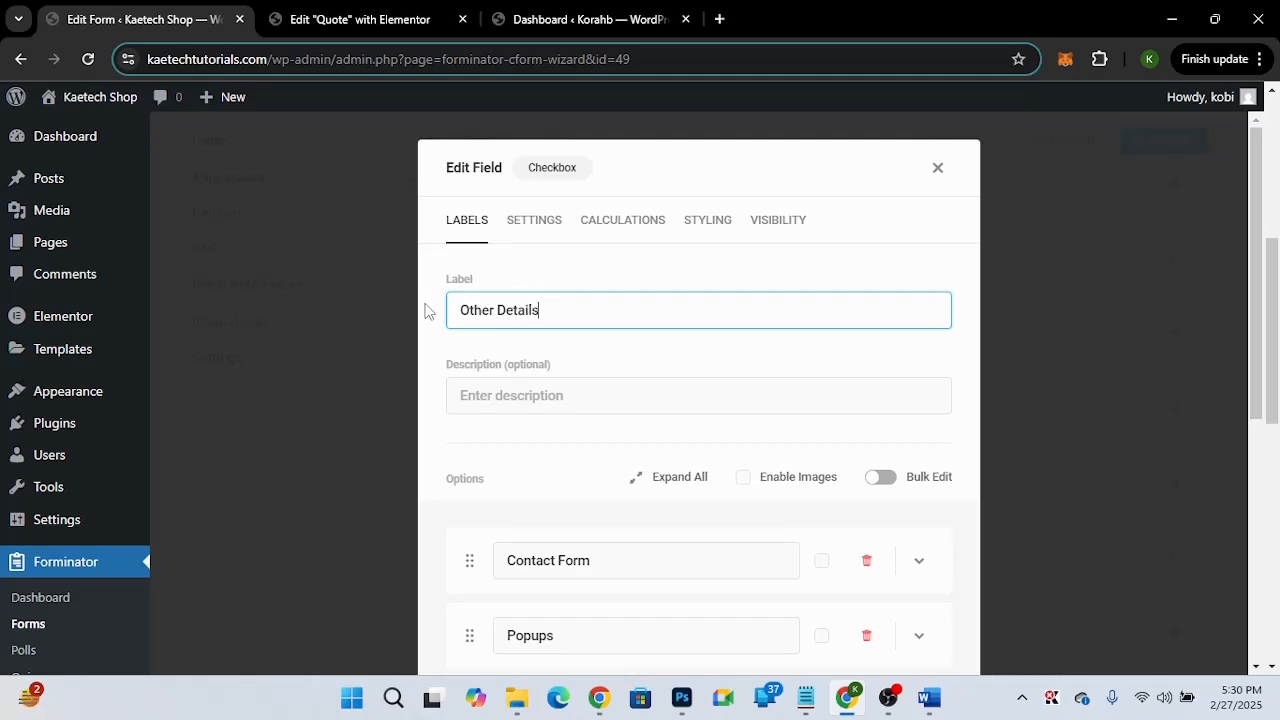
{"action": "scroll", "coordinate": [591, 425], "scroll_direction": "down", "scroll_amount": 3}
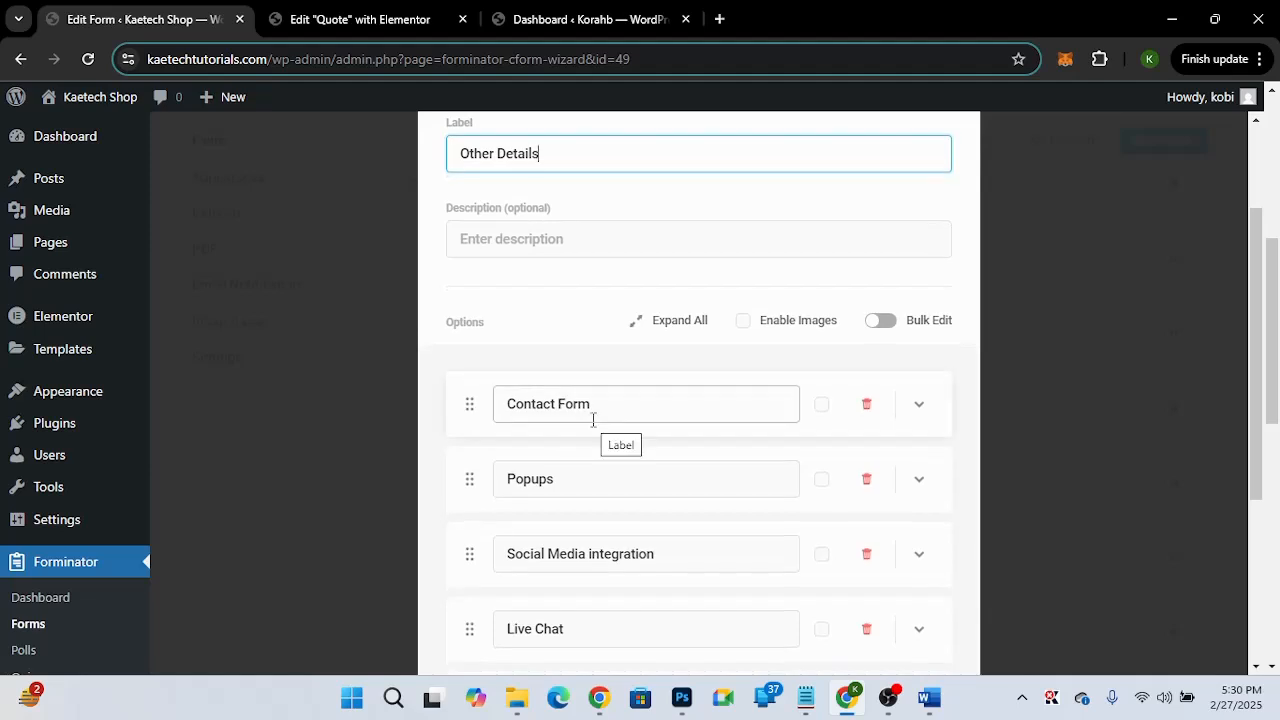
{"action": "scroll", "coordinate": [558, 332], "scroll_direction": "up", "scroll_amount": 3}
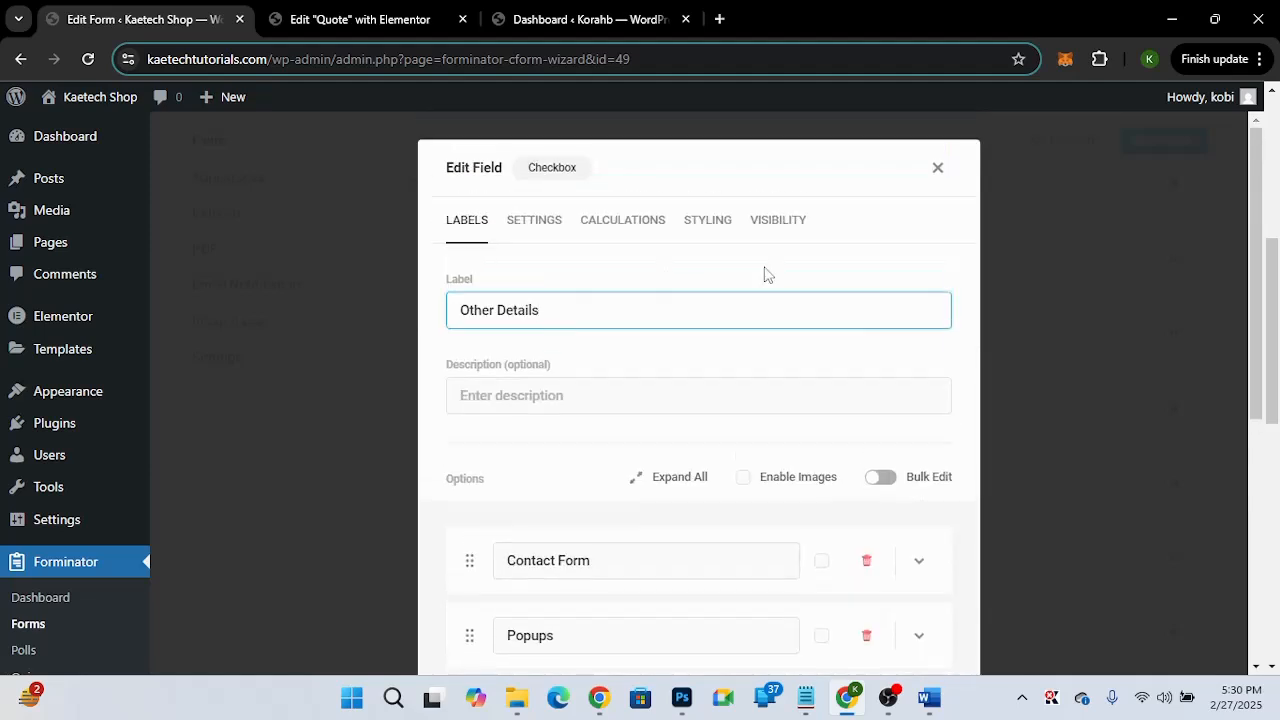
{"action": "left_click", "coordinate": [938, 168]}
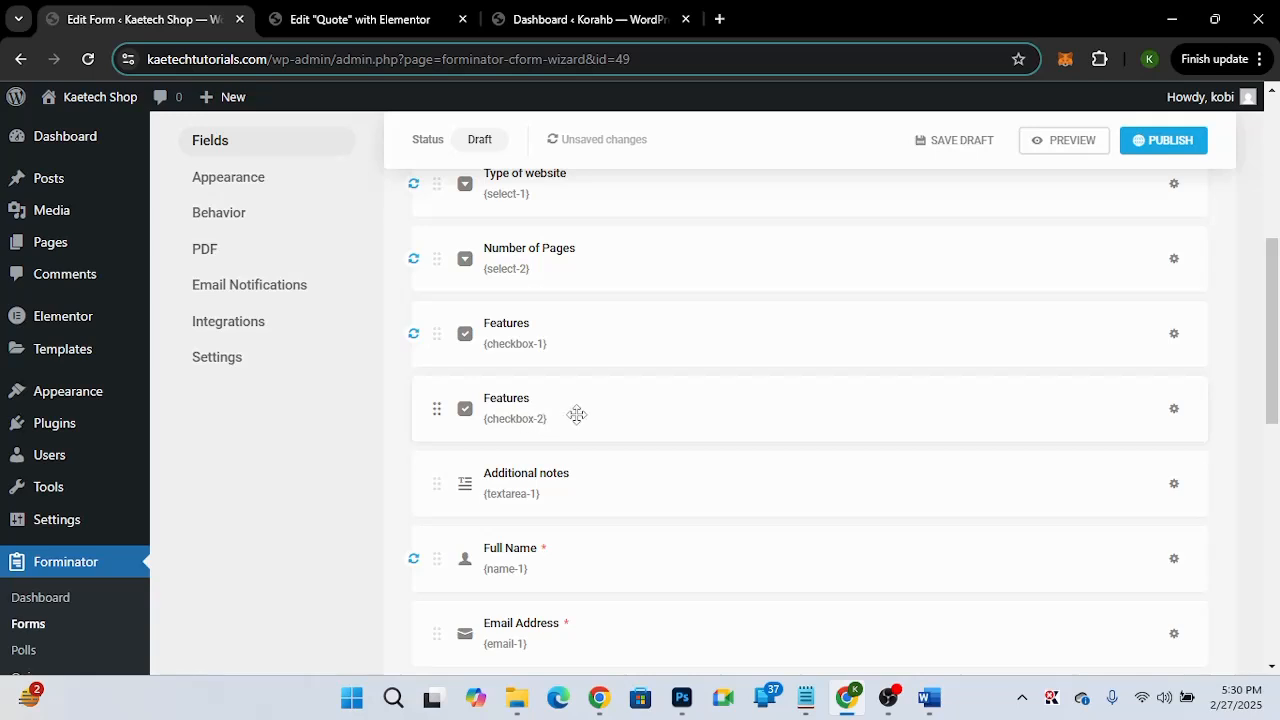
{"action": "scroll", "coordinate": [577, 414], "scroll_direction": "down", "scroll_amount": 1}
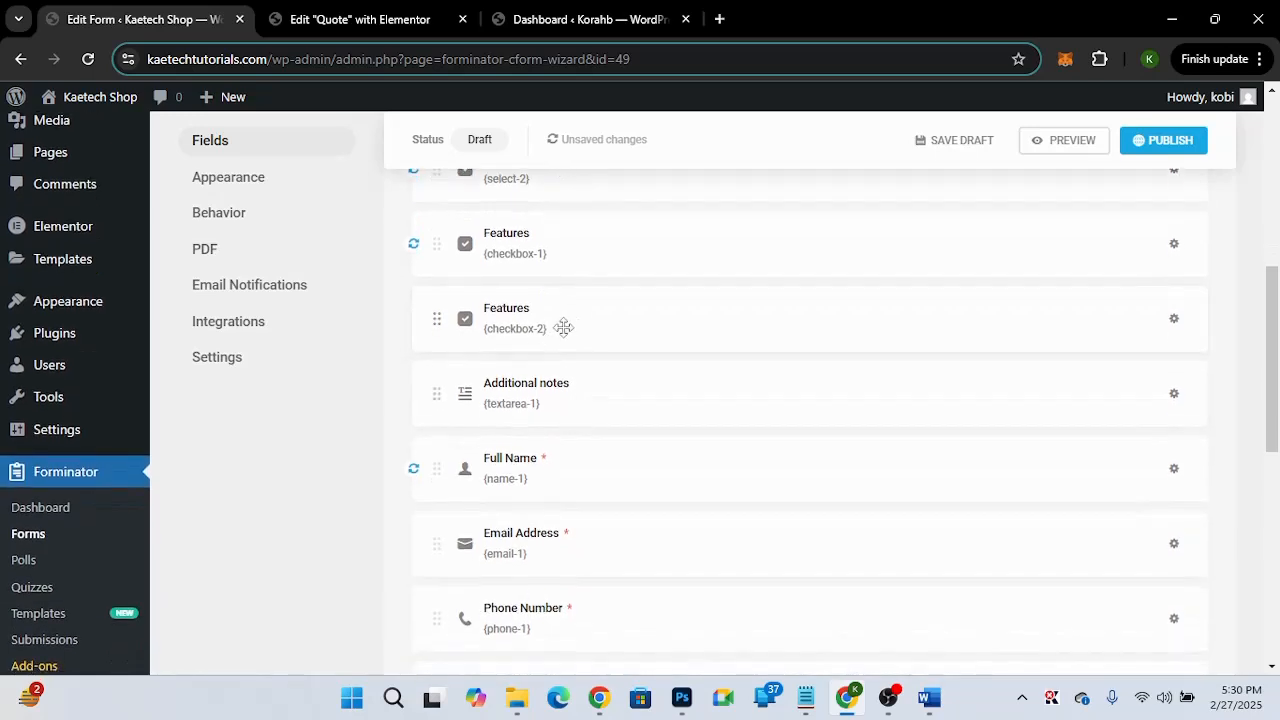
Move the Page Break field up the form's field list so it sits between Additional notes and Full Name.
{"action": "scroll", "coordinate": [577, 454], "scroll_direction": "down", "scroll_amount": 2}
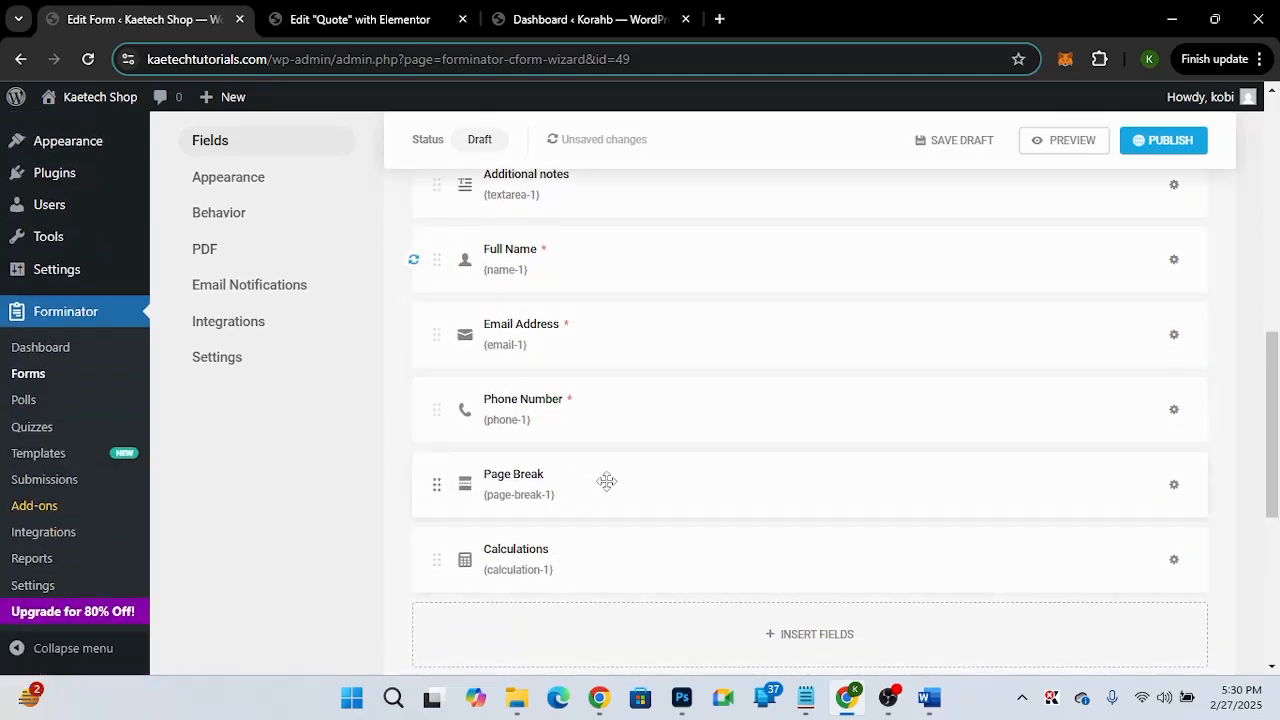
{"action": "scroll", "coordinate": [607, 481], "scroll_direction": "up", "scroll_amount": 1}
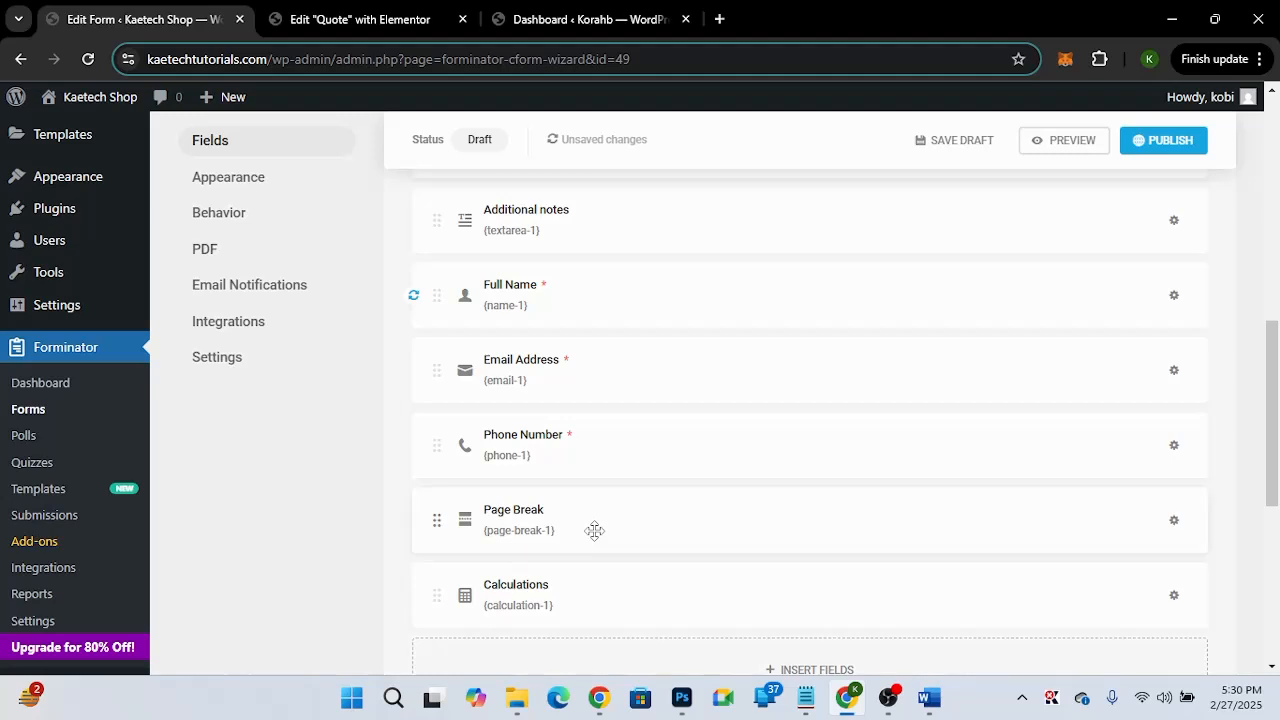
{"action": "left_click_drag", "start_coordinate": [594, 530], "coordinate": [623, 263]}
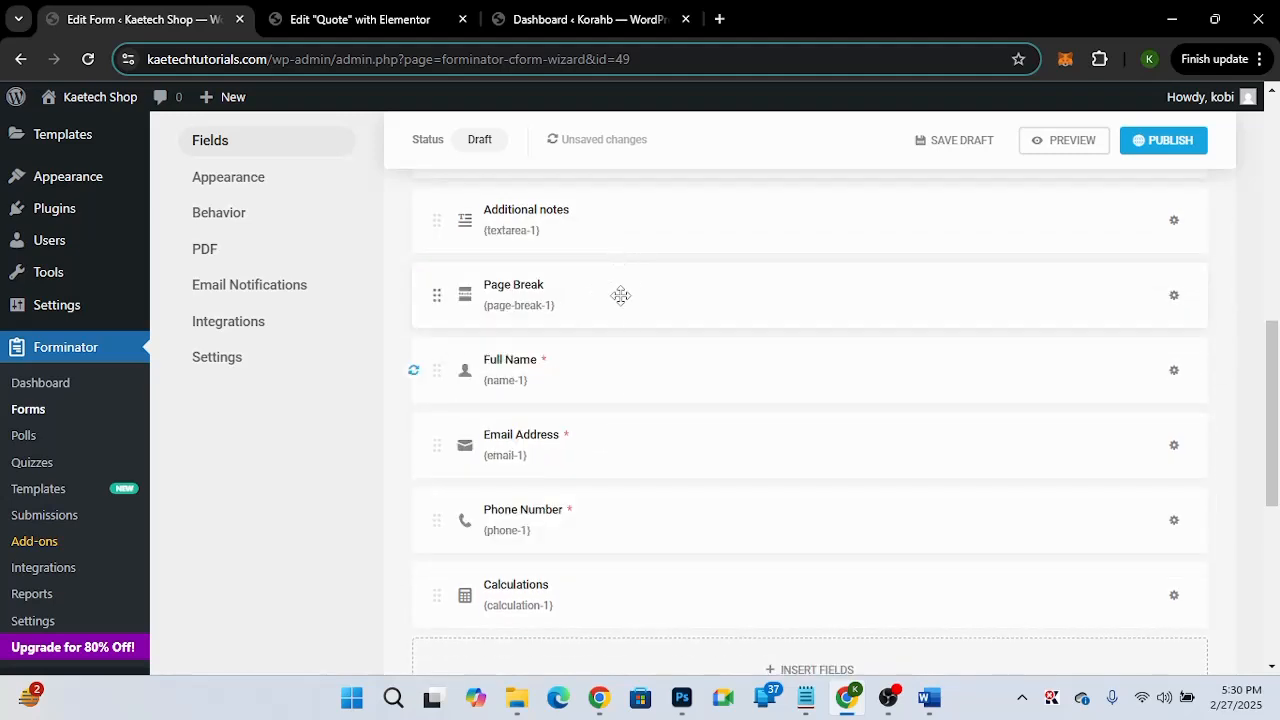
Open the available field actions for the Website type section in the form's field list.
{"action": "scroll", "coordinate": [620, 298], "scroll_direction": "up", "scroll_amount": 1}
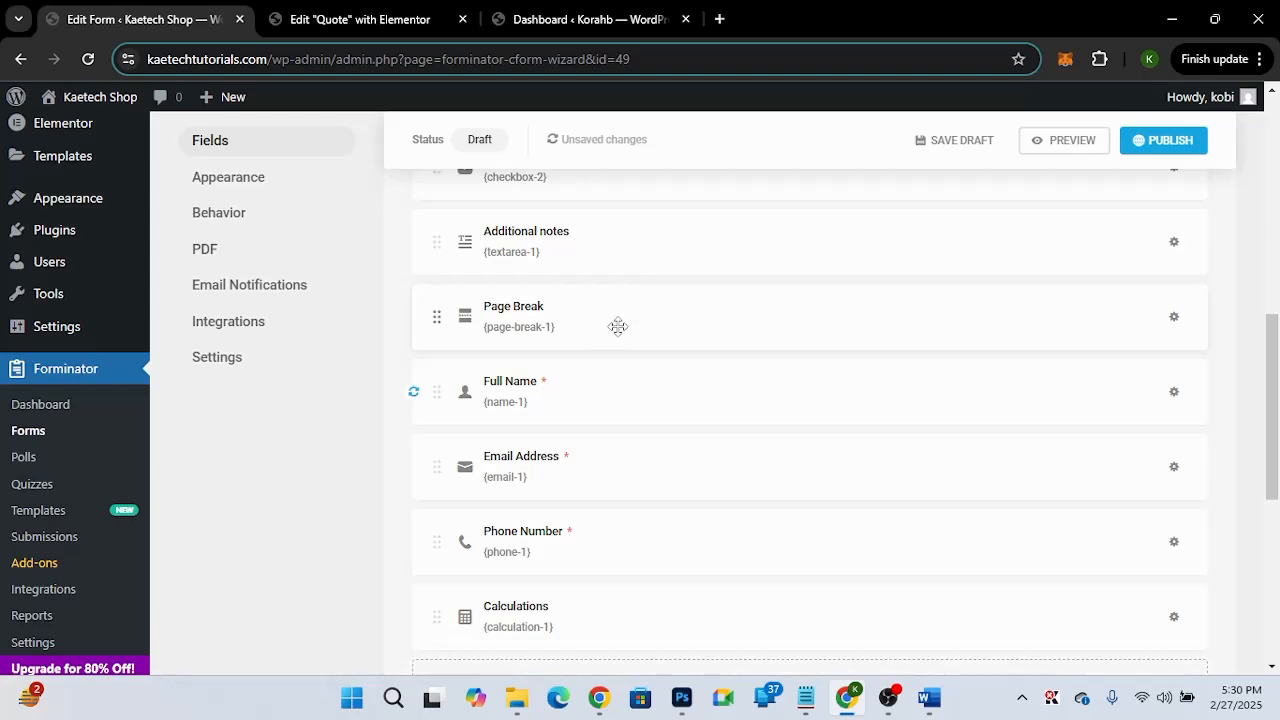
{"action": "scroll", "coordinate": [618, 326], "scroll_direction": "up", "scroll_amount": 3}
{"action": "scroll", "coordinate": [618, 326], "scroll_direction": "down", "scroll_amount": 3}
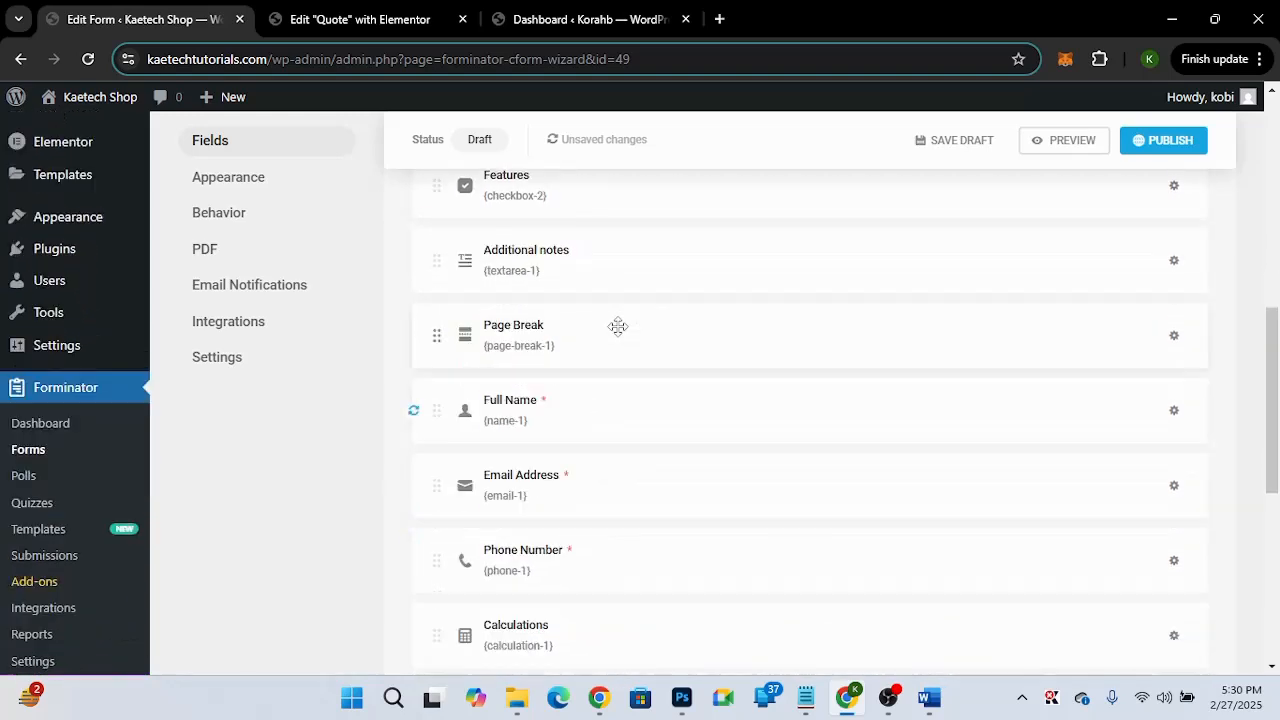
{"action": "scroll", "coordinate": [618, 326], "scroll_direction": "up", "scroll_amount": 3}
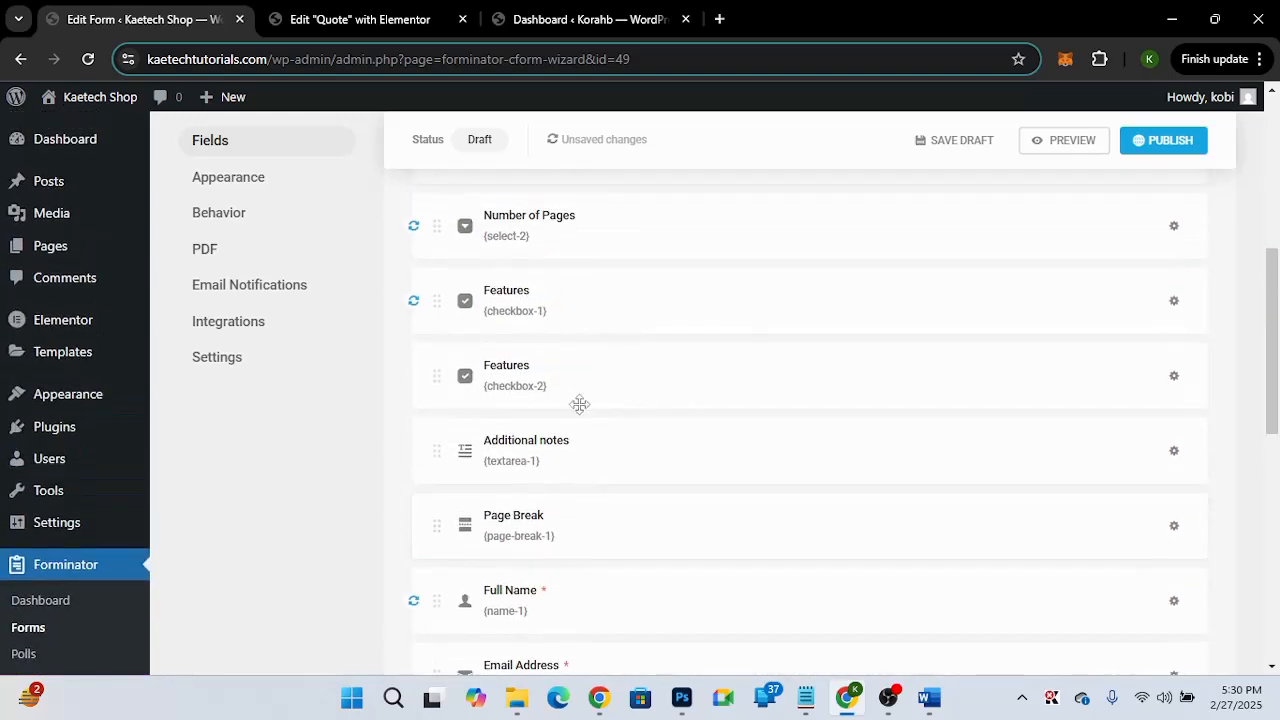
{"action": "scroll", "coordinate": [681, 251], "scroll_direction": "up", "scroll_amount": 2}
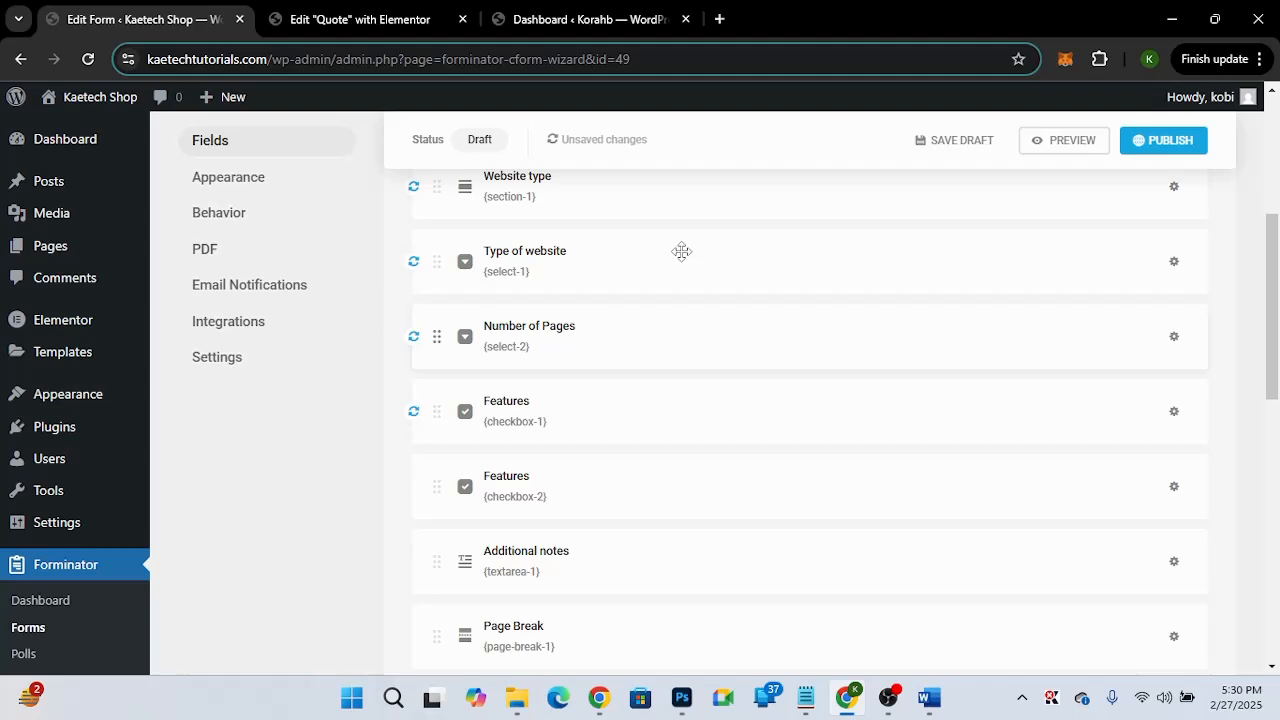
{"action": "scroll", "coordinate": [681, 251], "scroll_direction": "up", "scroll_amount": 1}
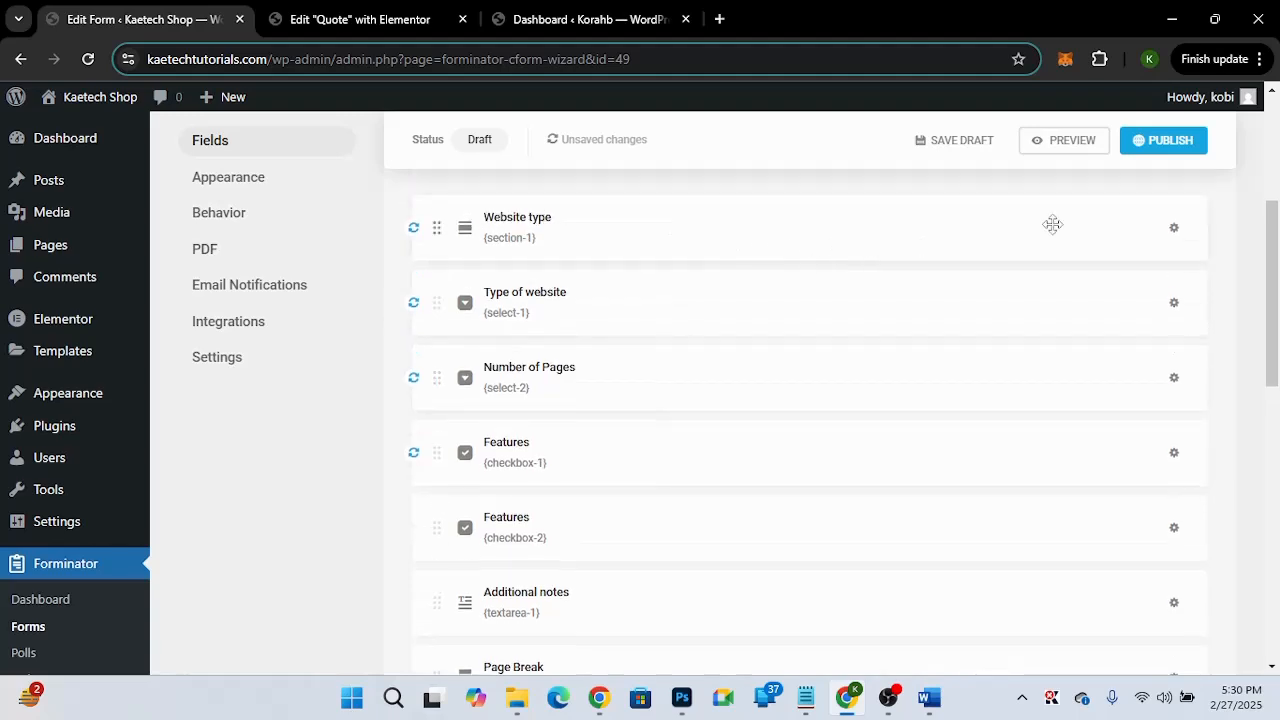
{"action": "left_click", "coordinate": [1174, 228]}
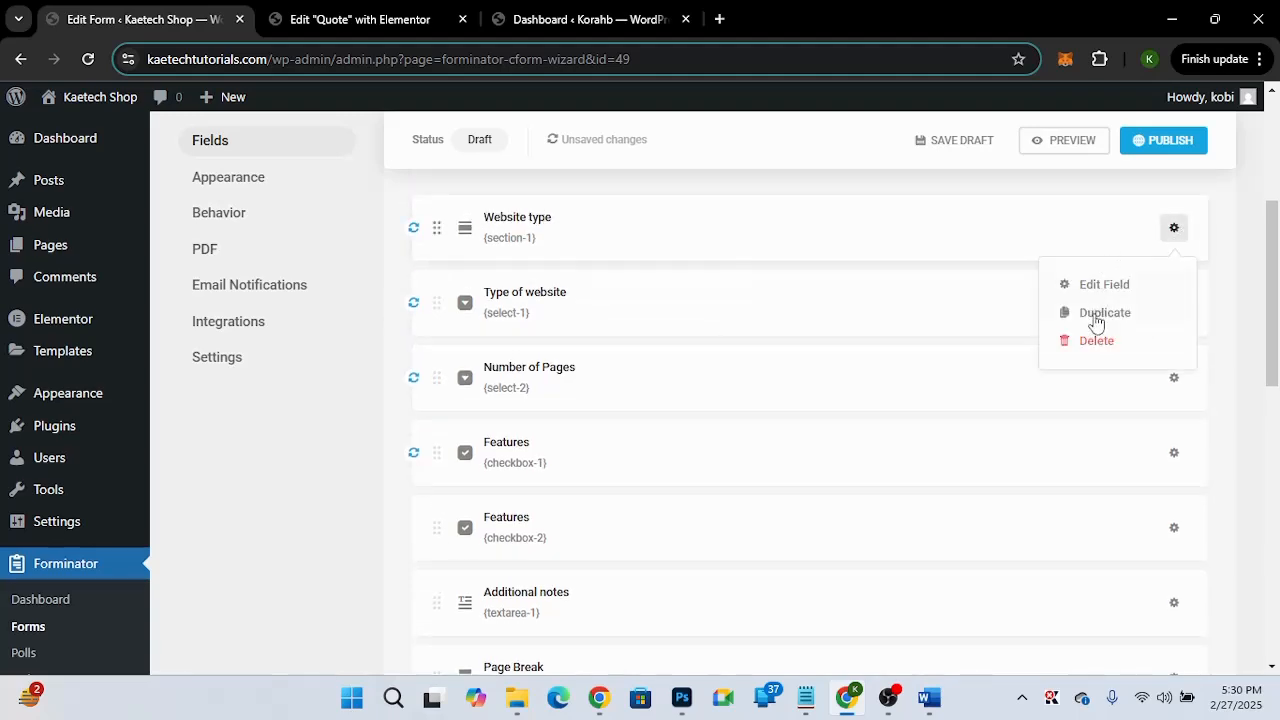
Duplicate the Website type section and move the copy directly below the Page Break field.
{"action": "left_click", "coordinate": [1096, 320]}
{"action": "scroll", "coordinate": [790, 397], "scroll_direction": "down", "scroll_amount": 1}
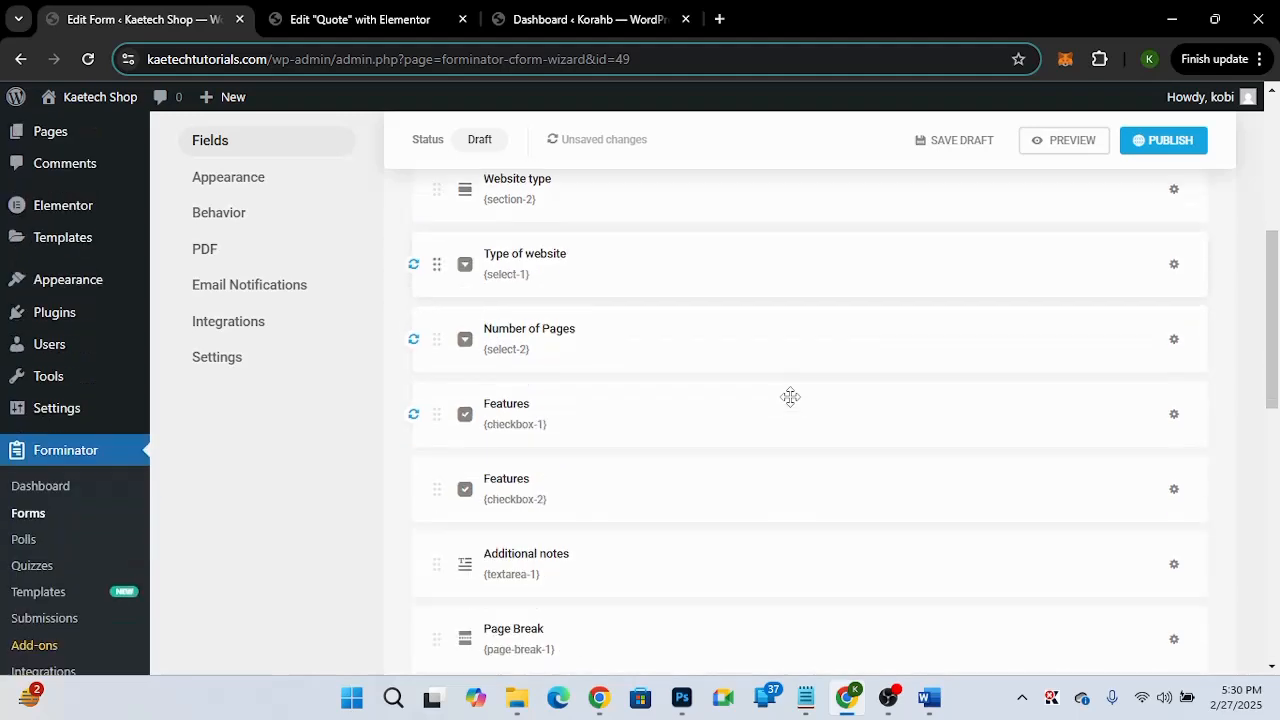
{"action": "left_click_drag", "start_coordinate": [694, 200], "coordinate": [643, 614]}
{"action": "scroll", "coordinate": [643, 614], "scroll_direction": "down", "scroll_amount": 2}
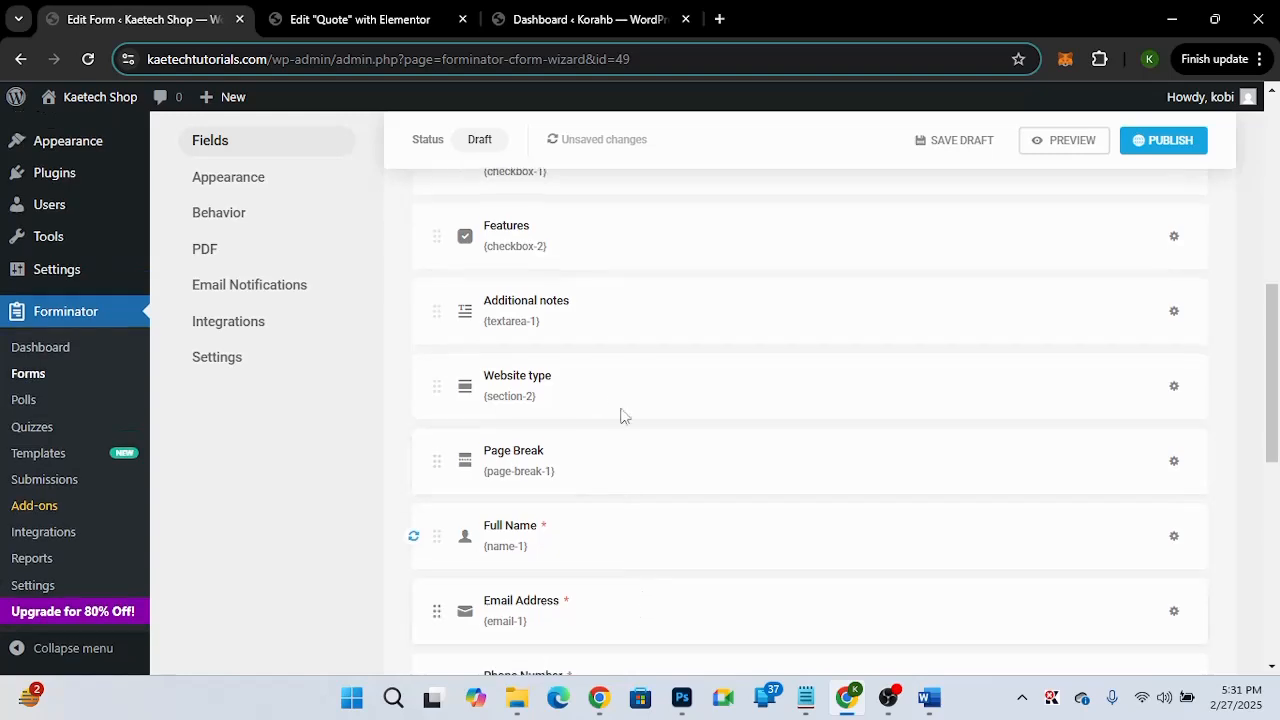
{"action": "left_click_drag", "start_coordinate": [614, 380], "coordinate": [608, 490]}
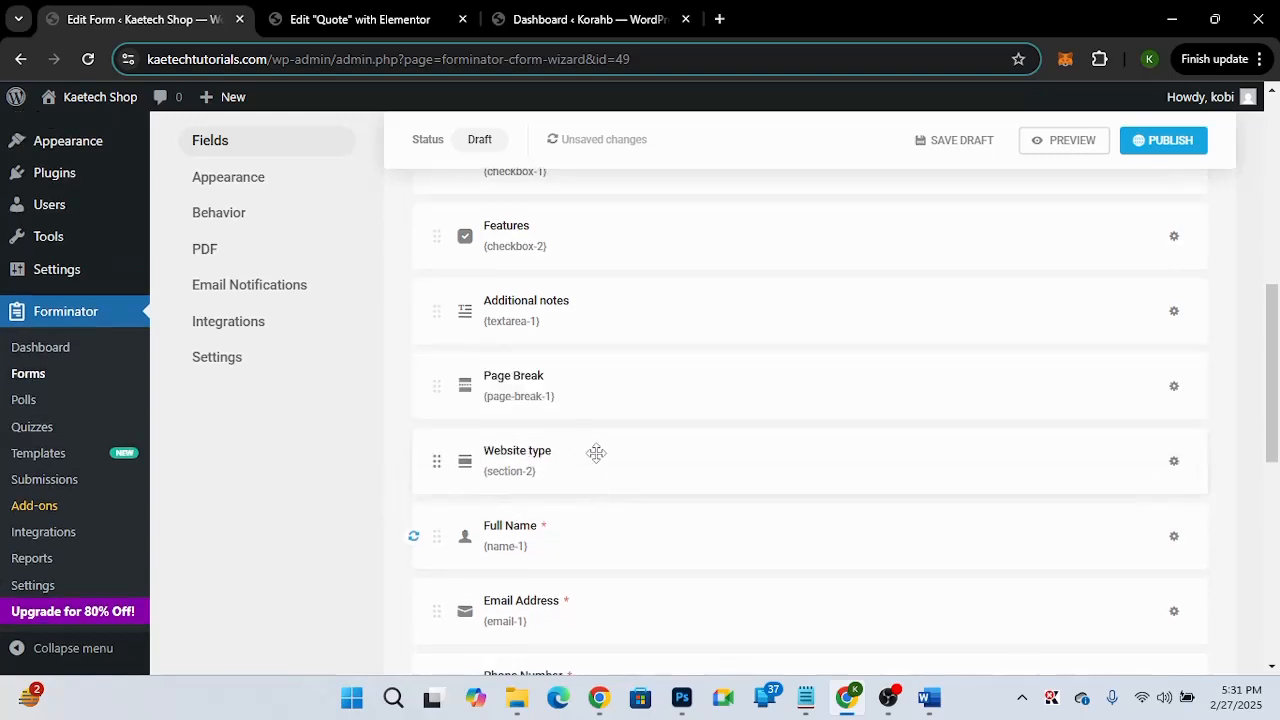
Retitle the copied section below the page break as "Other Details", clear its subtitle and apply the changes.
{"action": "left_click", "coordinate": [596, 453]}
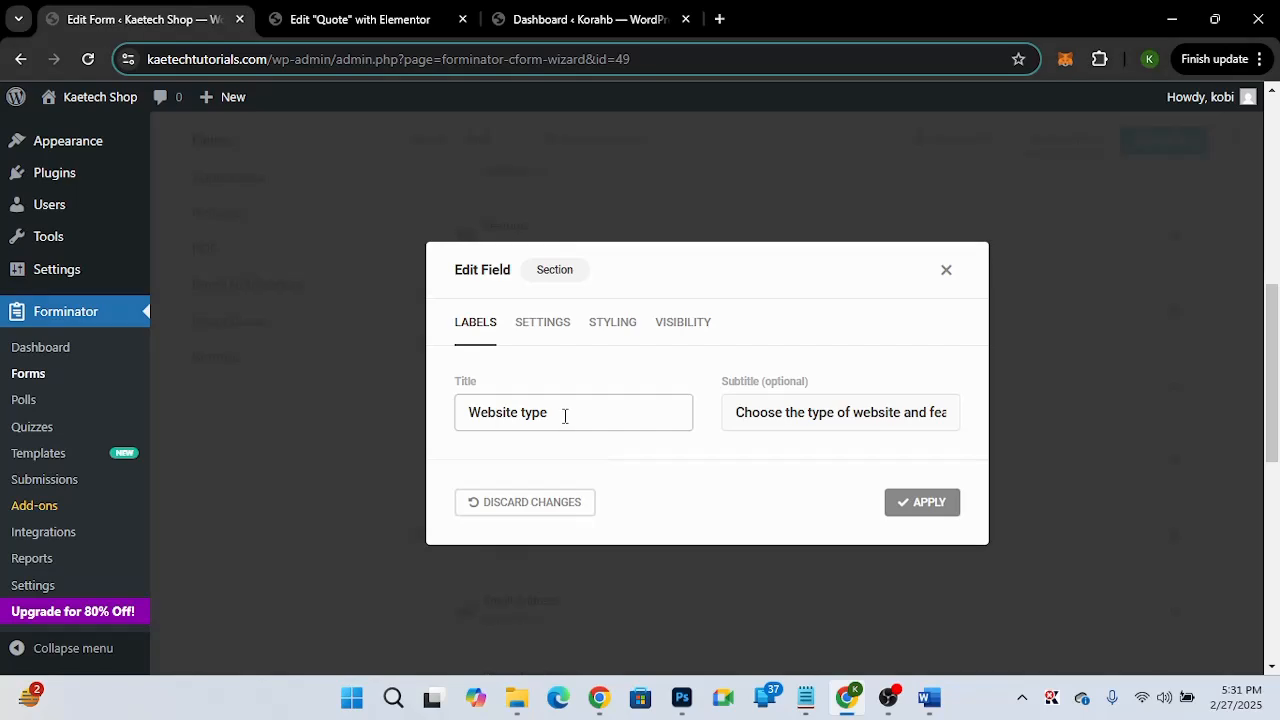
{"action": "left_click_drag", "start_coordinate": [565, 415], "coordinate": [462, 407]}
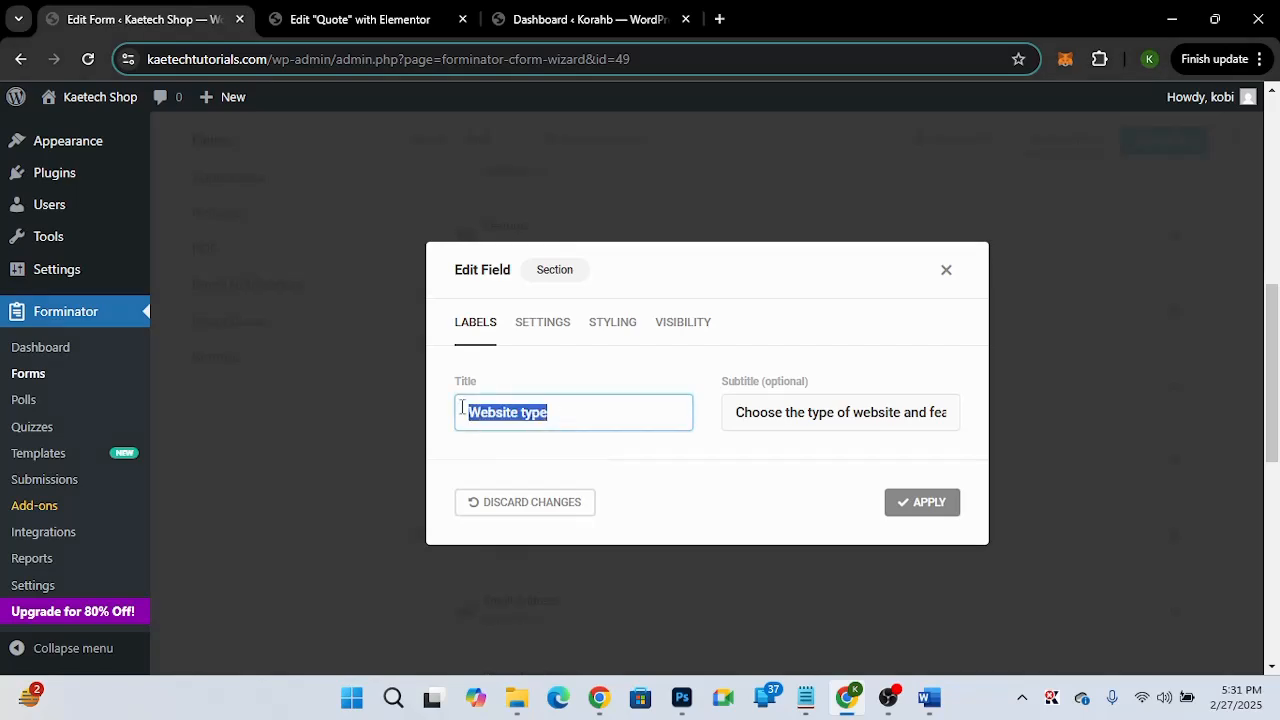
{"action": "type", "text": "Othe"}
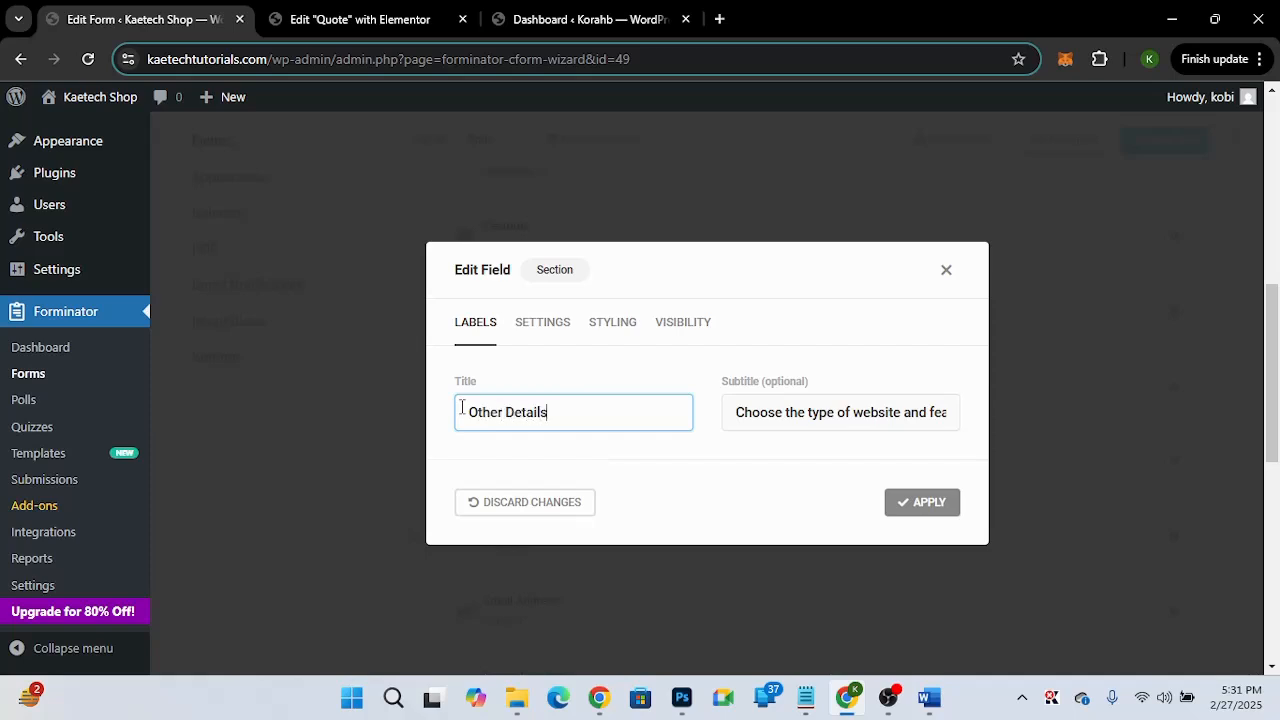
{"action": "type", "text": "r Details"}
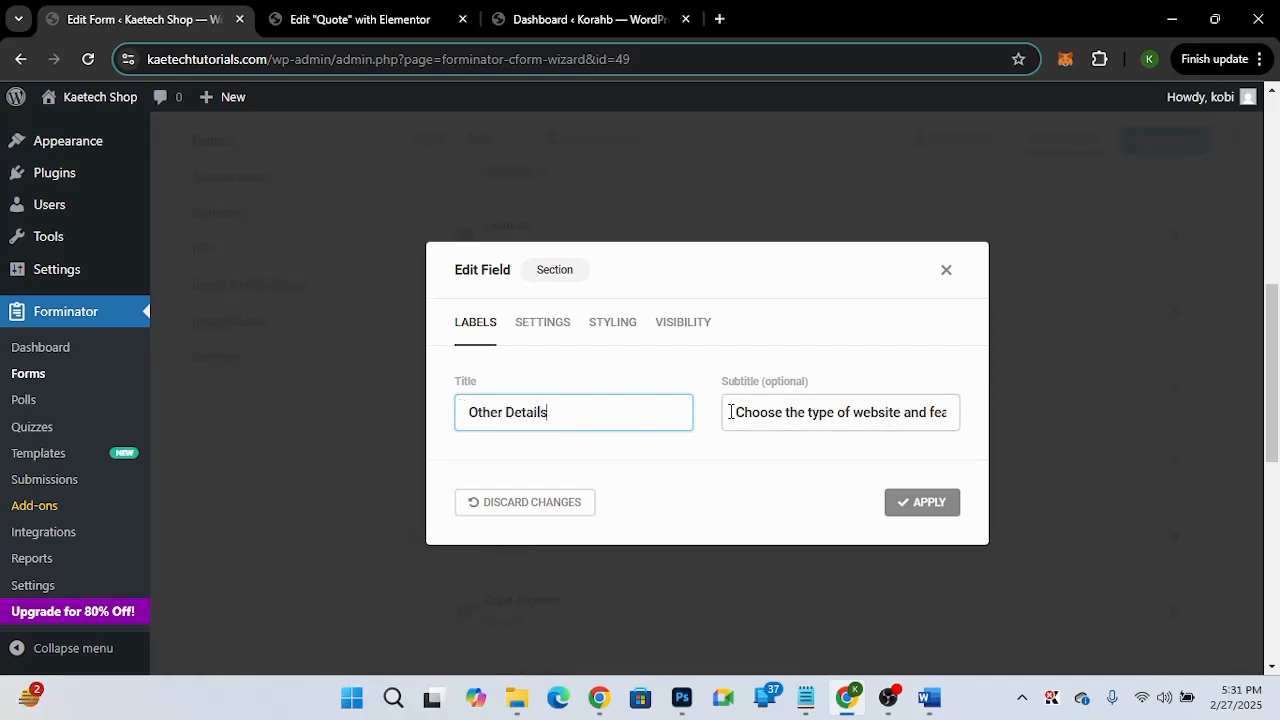
{"action": "left_click_drag", "start_coordinate": [726, 416], "coordinate": [945, 410]}
{"action": "key", "text": "BackSpace"}
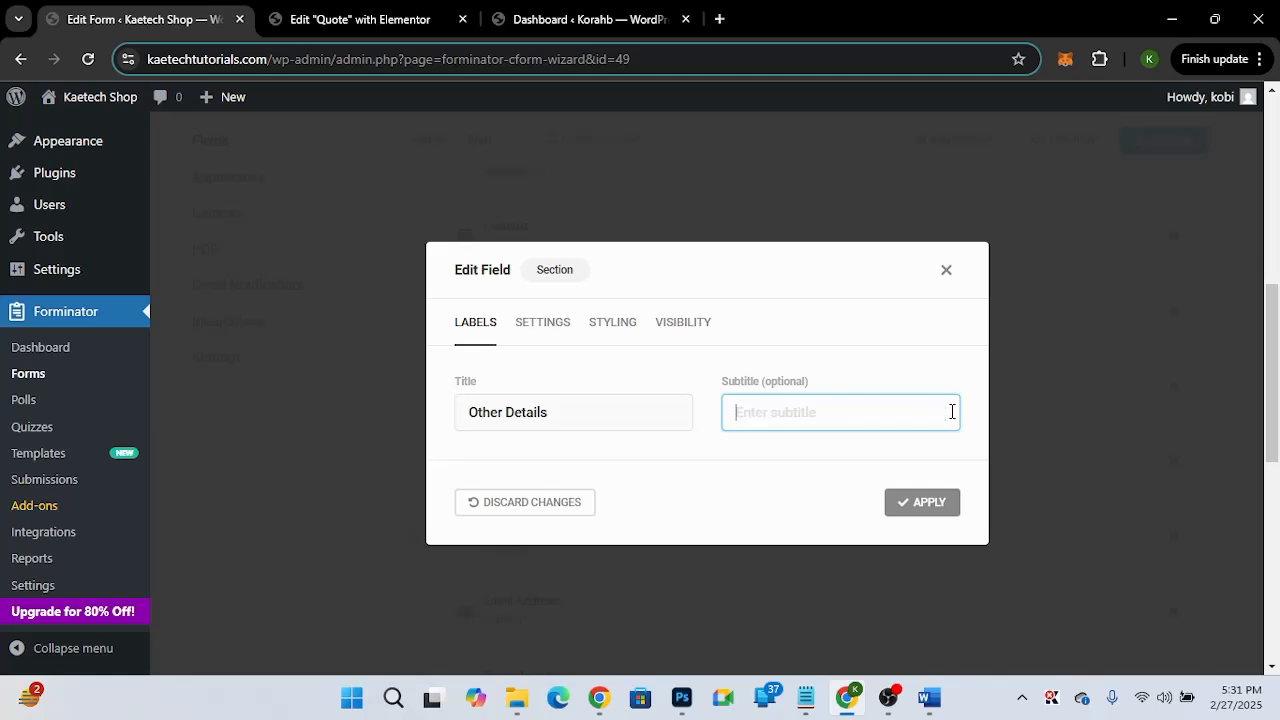
{"action": "left_click", "coordinate": [925, 504]}
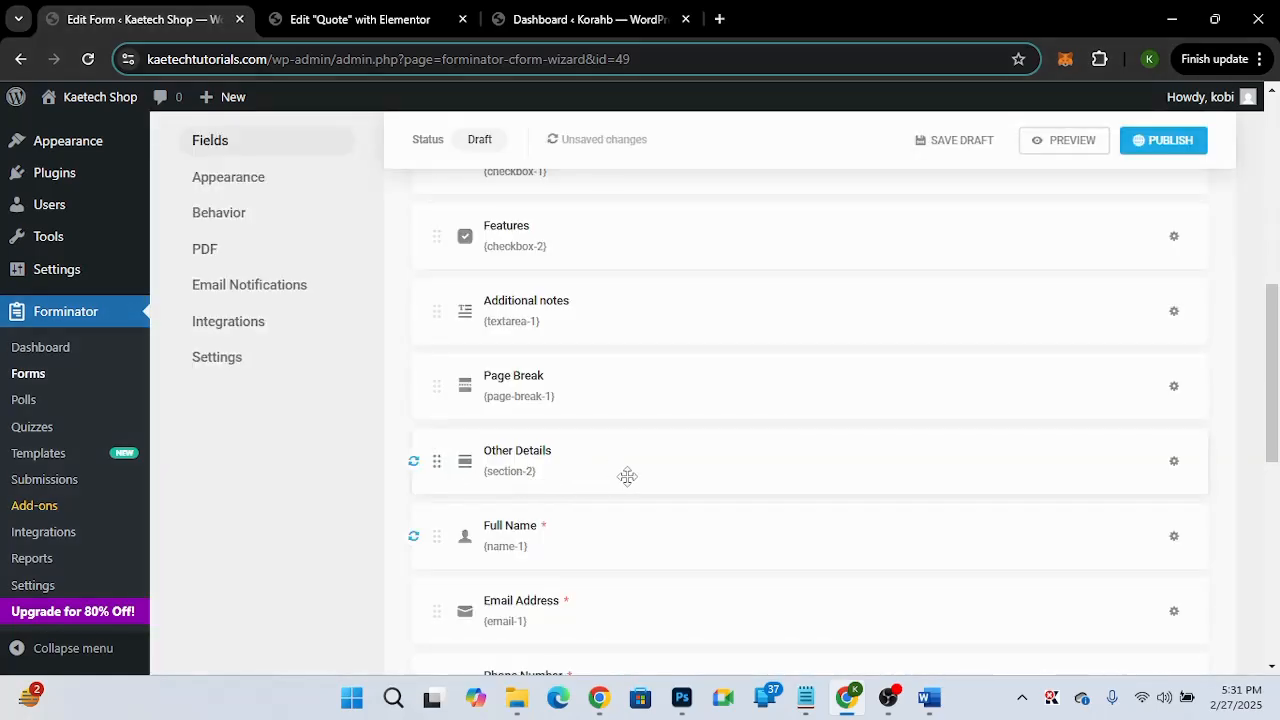
Move the second Features checkbox field (checkbox-2) directly below the Other Details section.
{"action": "scroll", "coordinate": [627, 476], "scroll_direction": "down", "scroll_amount": 1}
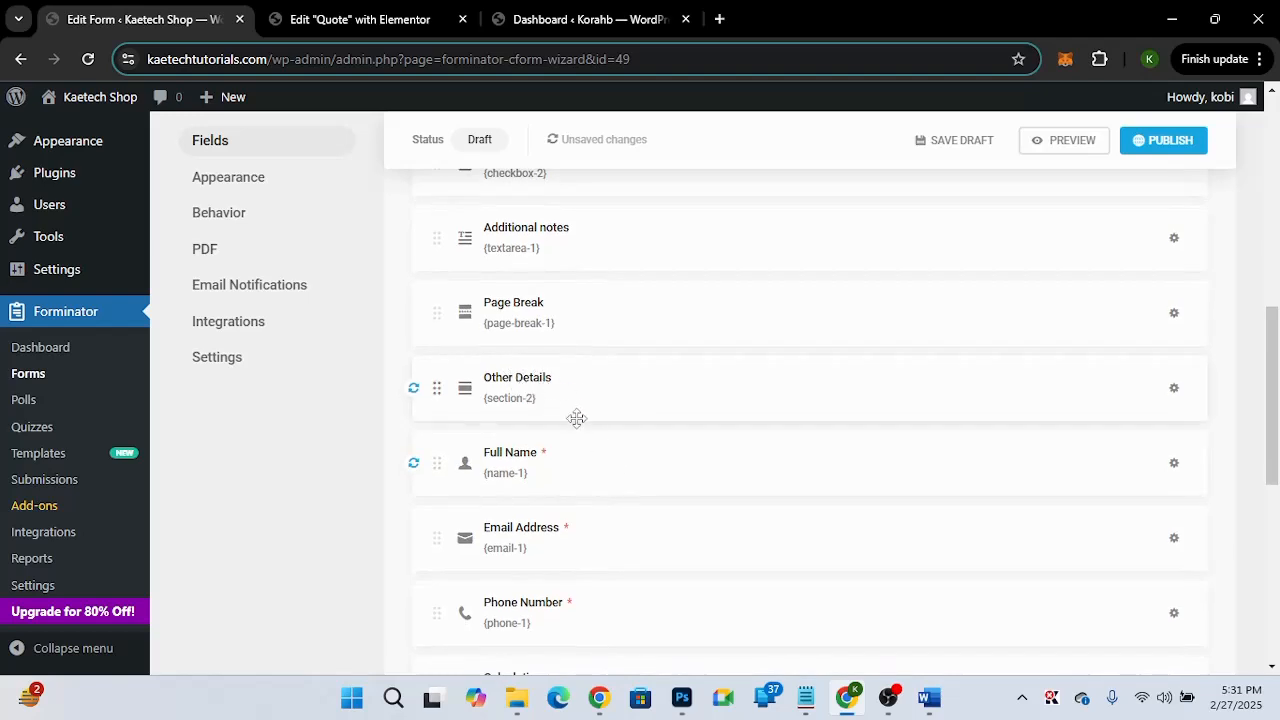
{"action": "scroll", "coordinate": [586, 402], "scroll_direction": "up", "scroll_amount": 1}
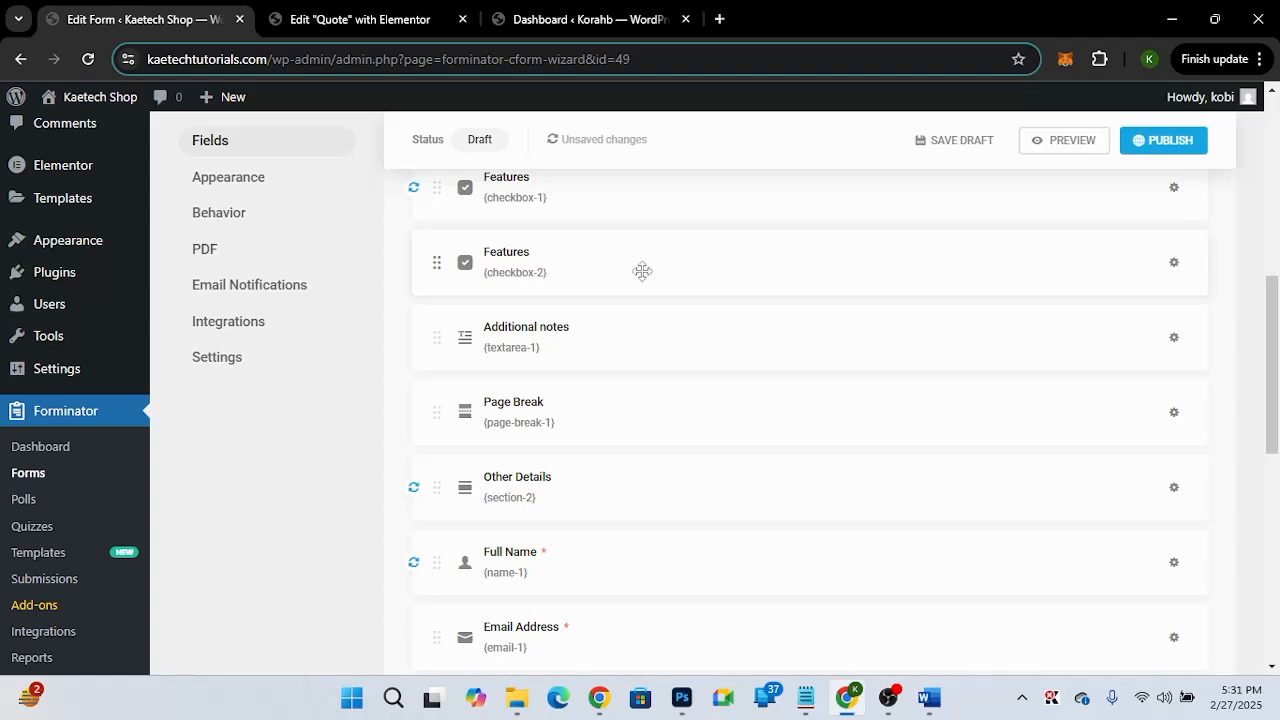
{"action": "scroll", "coordinate": [648, 264], "scroll_direction": "down", "scroll_amount": 1}
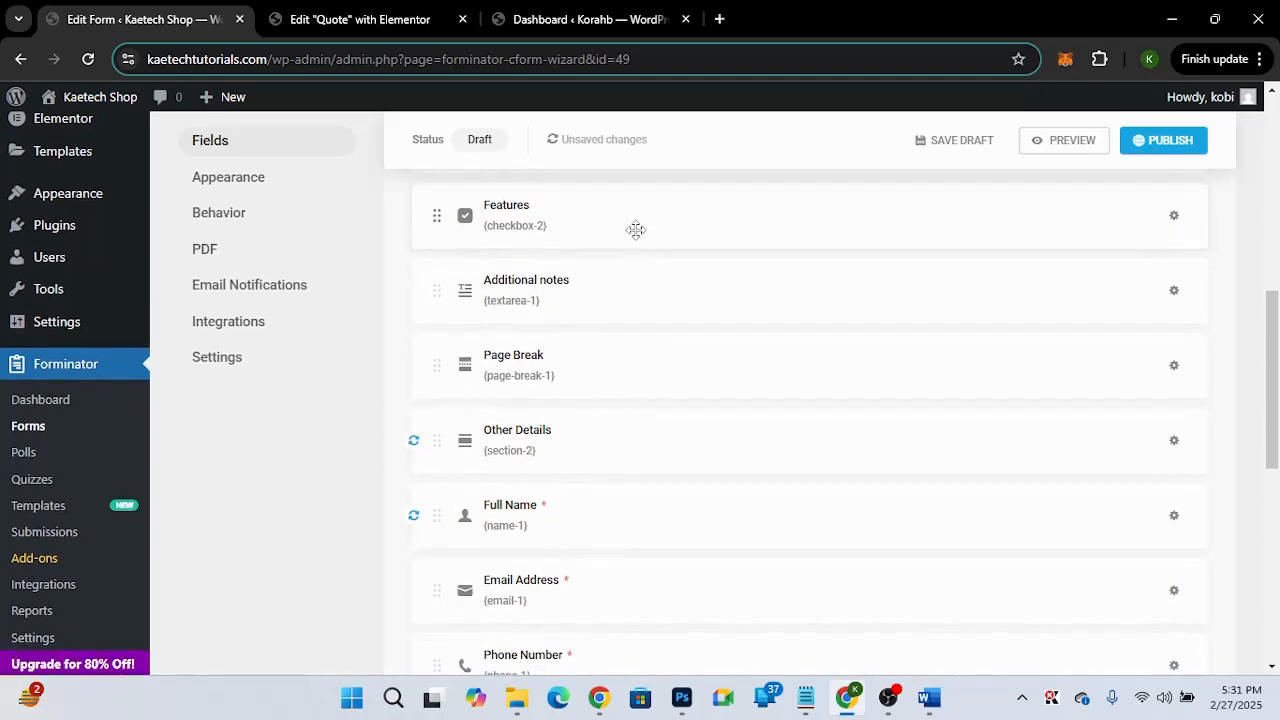
{"action": "left_click_drag", "start_coordinate": [620, 215], "coordinate": [612, 484]}
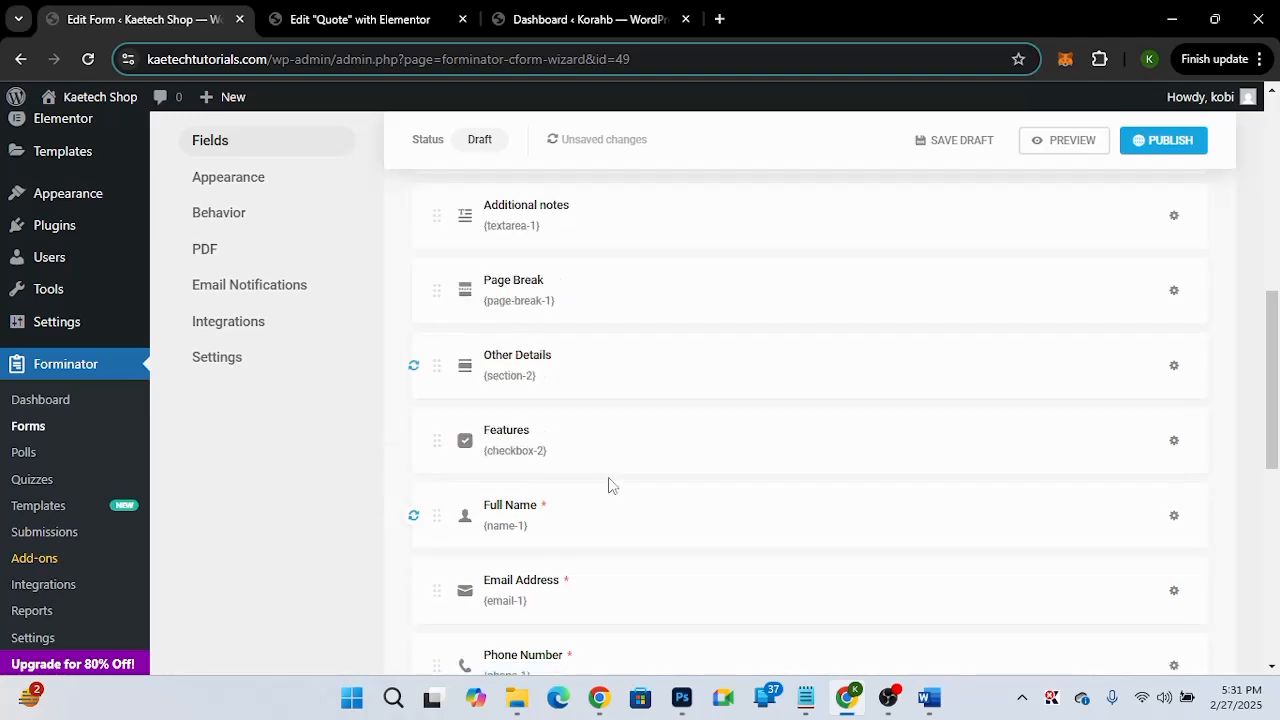
Change the label of the moved Features checkbox field to "Do you want us to buy a domain for you?".
{"action": "left_click", "coordinate": [673, 458]}
{"action": "left_click_drag", "start_coordinate": [540, 309], "coordinate": [383, 297]}
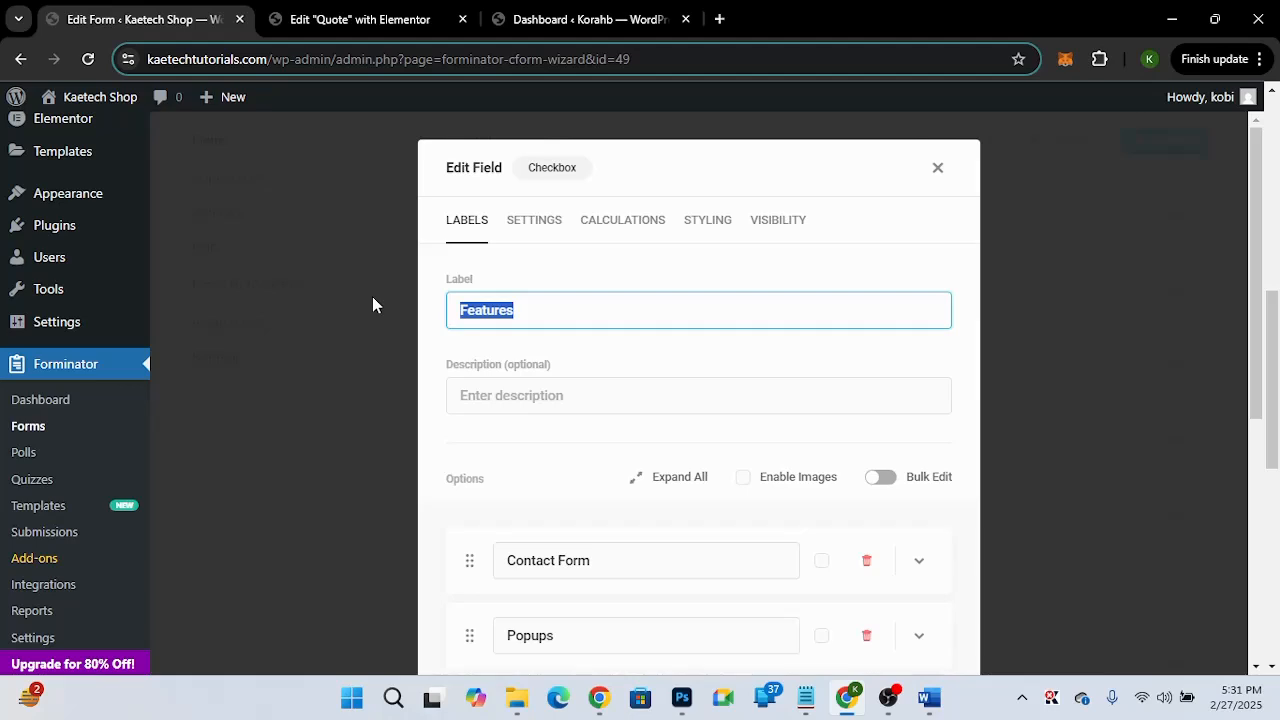
{"action": "type", "text": "Do you want us t"}
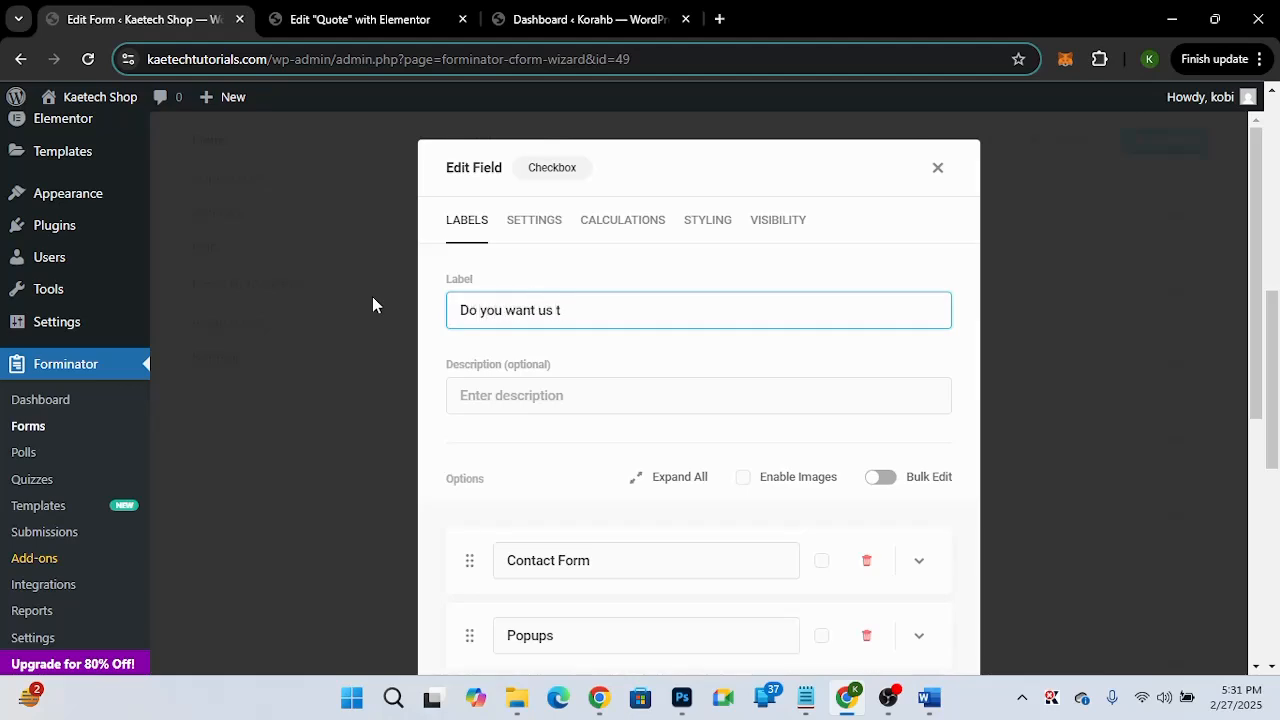
{"action": "type", "text": "o buy a domain for you?"}
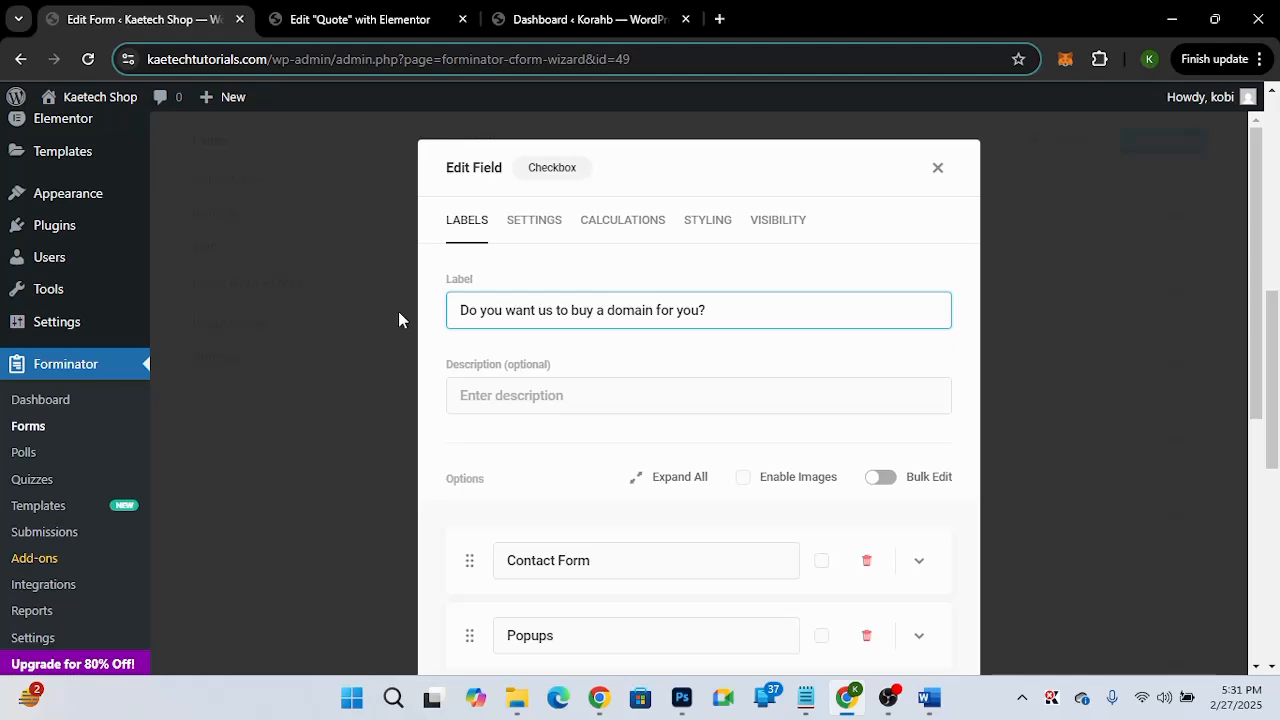
Delete the Payment integration, Live Chat and Social Media integration options from the domain question.
{"action": "scroll", "coordinate": [572, 520], "scroll_direction": "down", "scroll_amount": 3}
{"action": "scroll", "coordinate": [640, 511], "scroll_direction": "down", "scroll_amount": 1}
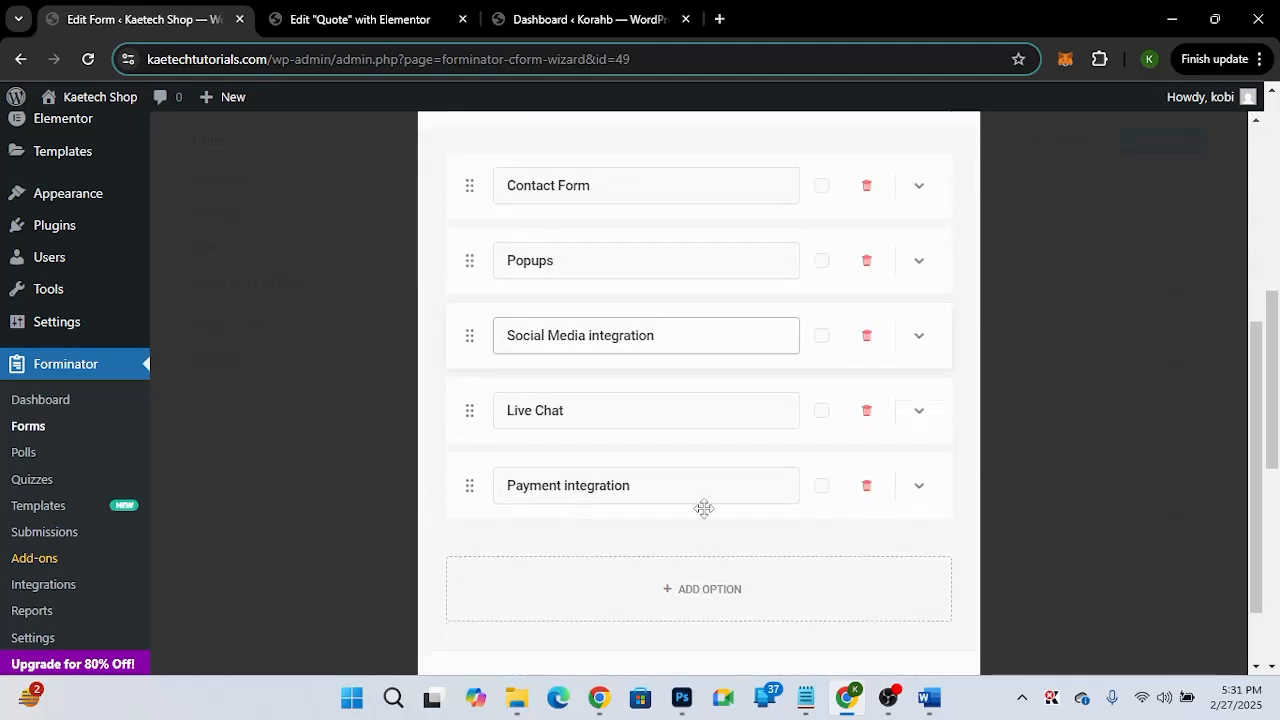
{"action": "left_click", "coordinate": [868, 490]}
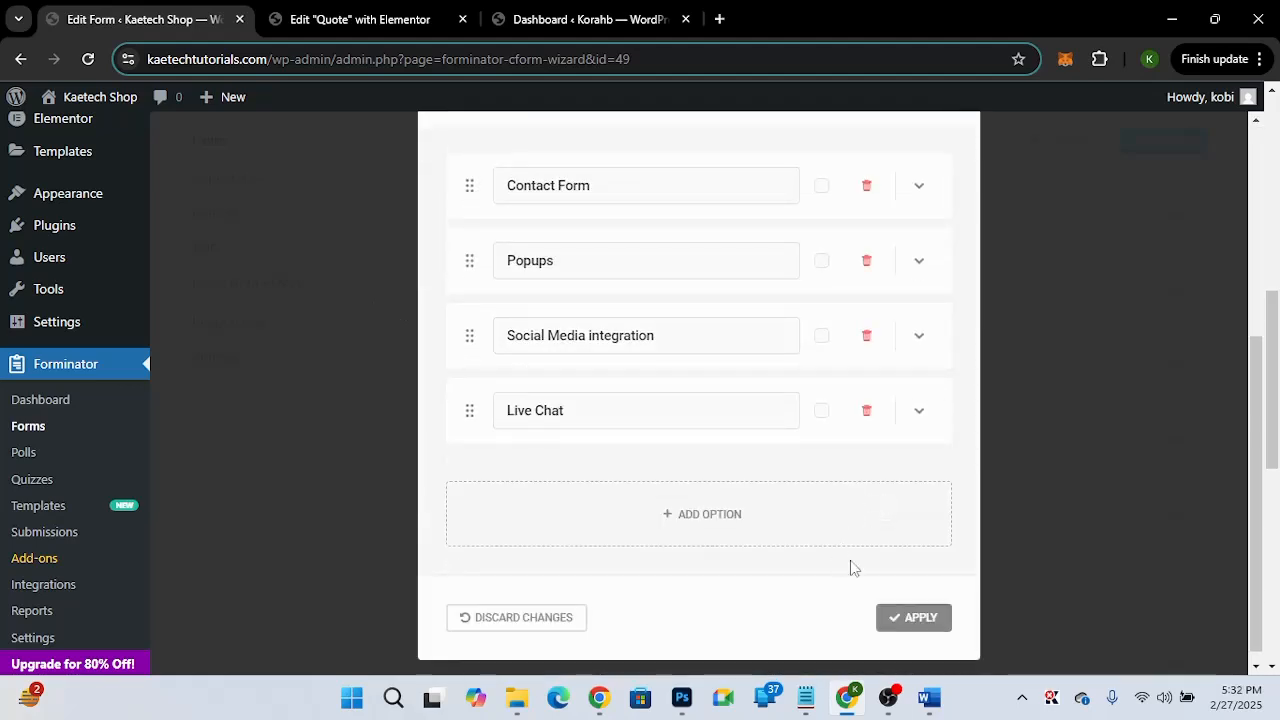
{"action": "left_click", "coordinate": [866, 410]}
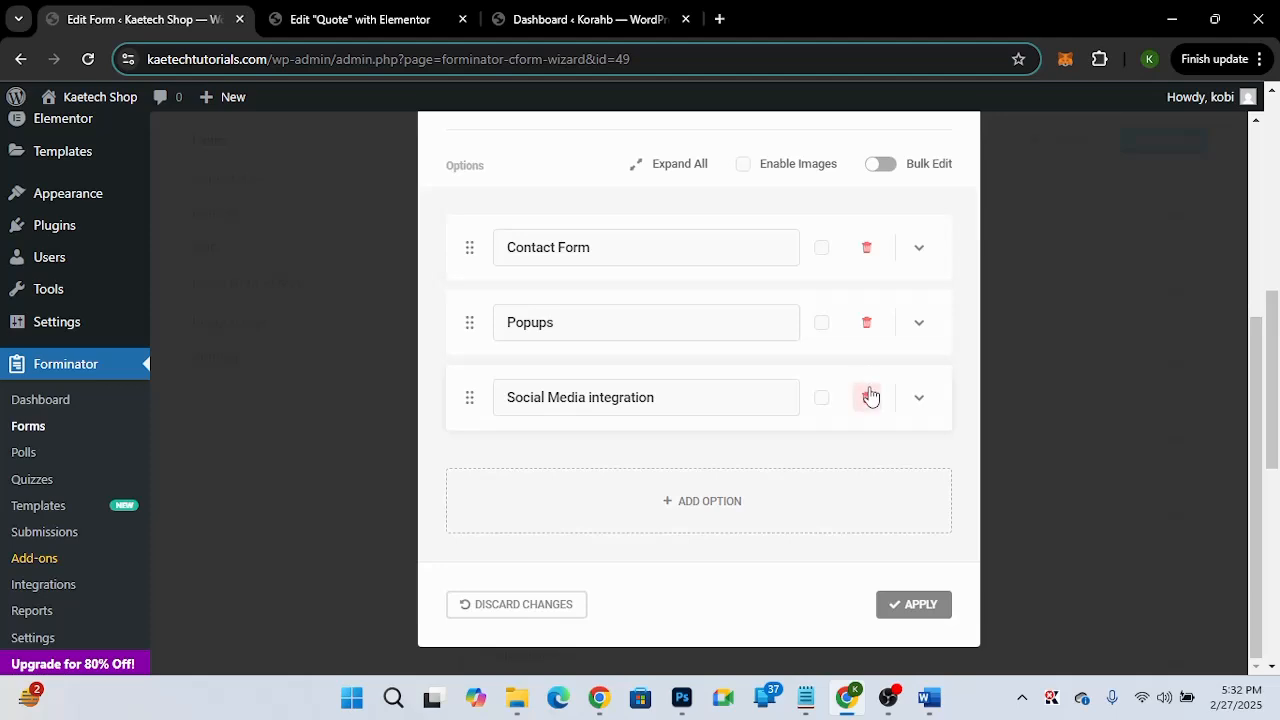
{"action": "left_click", "coordinate": [867, 397]}
Rename the domain question's Contact Form option as "Yes" and its Popups option as "No".
{"action": "left_click_drag", "start_coordinate": [606, 326], "coordinate": [463, 330]}
{"action": "type", "text": "Yes"}
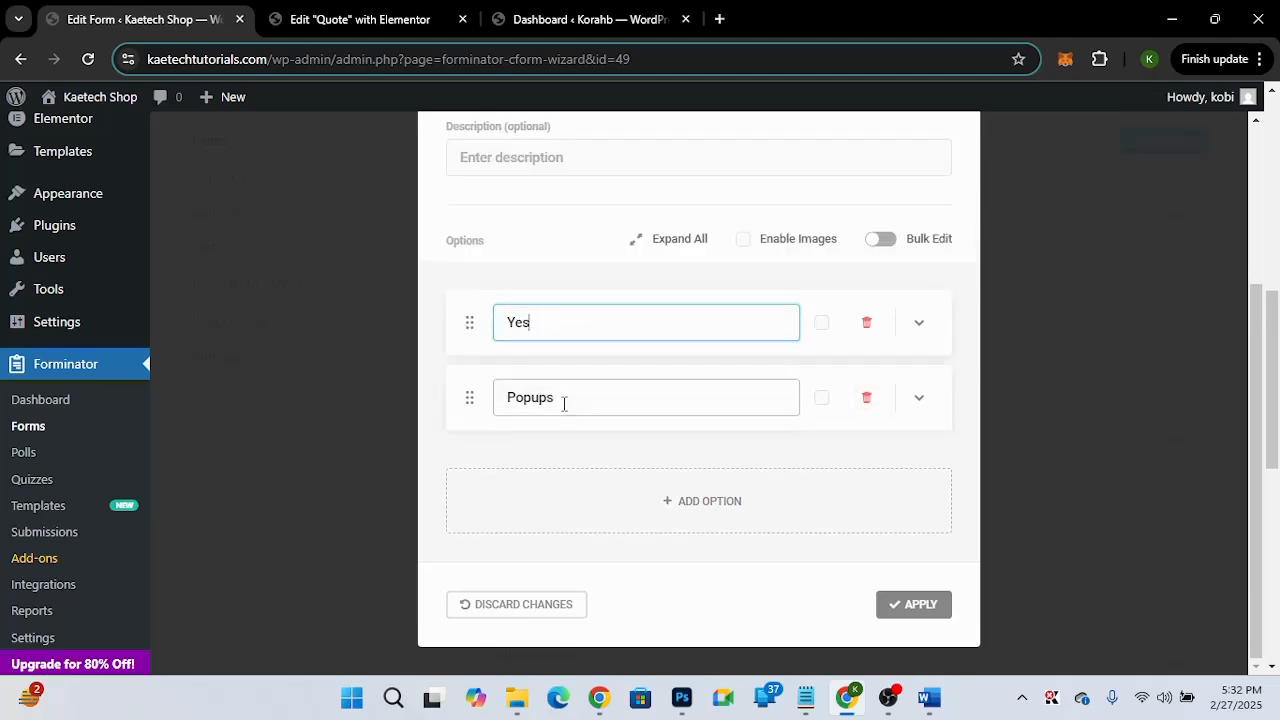
{"action": "left_click_drag", "start_coordinate": [563, 403], "coordinate": [435, 404]}
{"action": "type", "text": "No"}
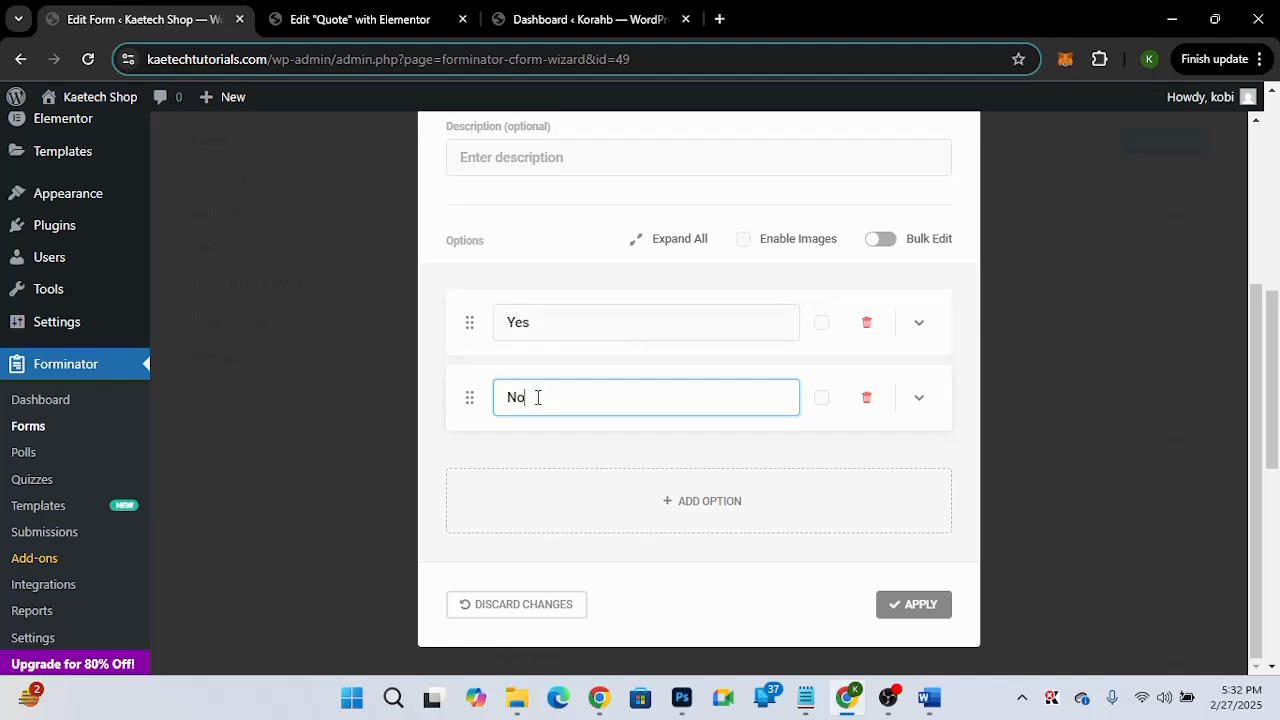
Set the domain question's calculation values to 50 for Yes and 0 for No, and apply the field changes.
{"action": "scroll", "coordinate": [612, 364], "scroll_direction": "up", "scroll_amount": 3}
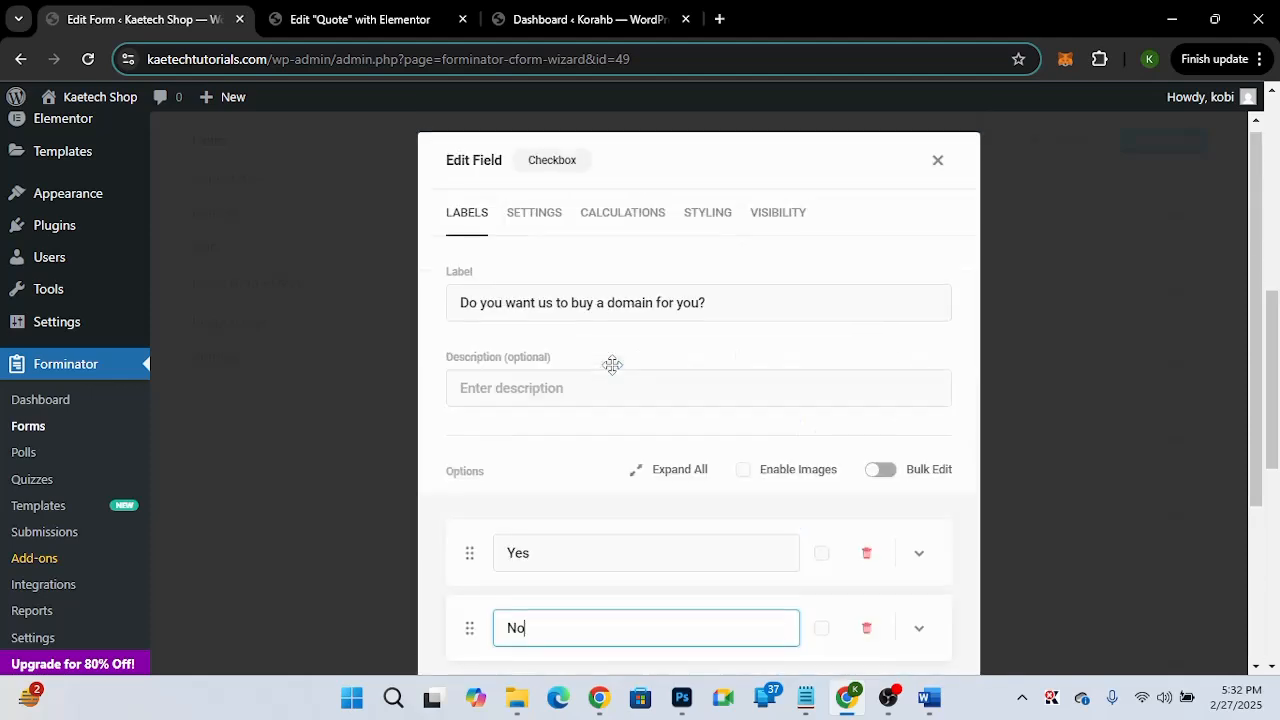
{"action": "left_click", "coordinate": [633, 212]}
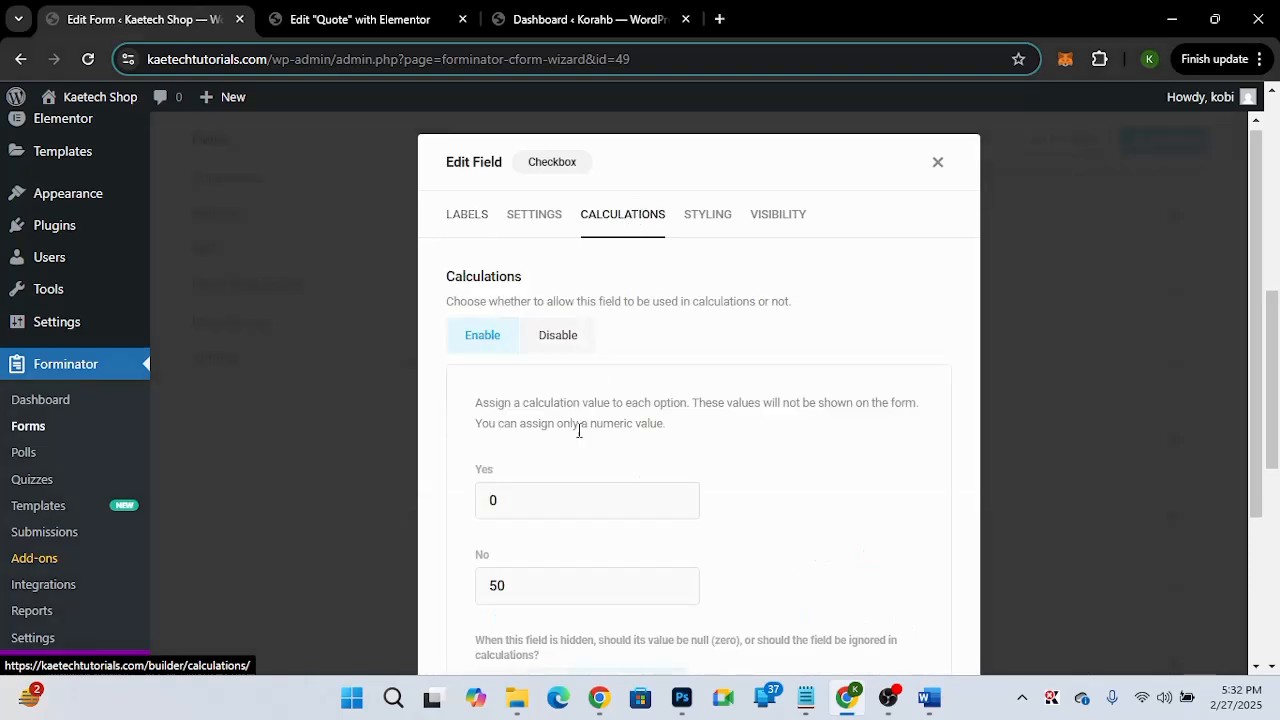
{"action": "left_click_drag", "start_coordinate": [520, 503], "coordinate": [451, 496]}
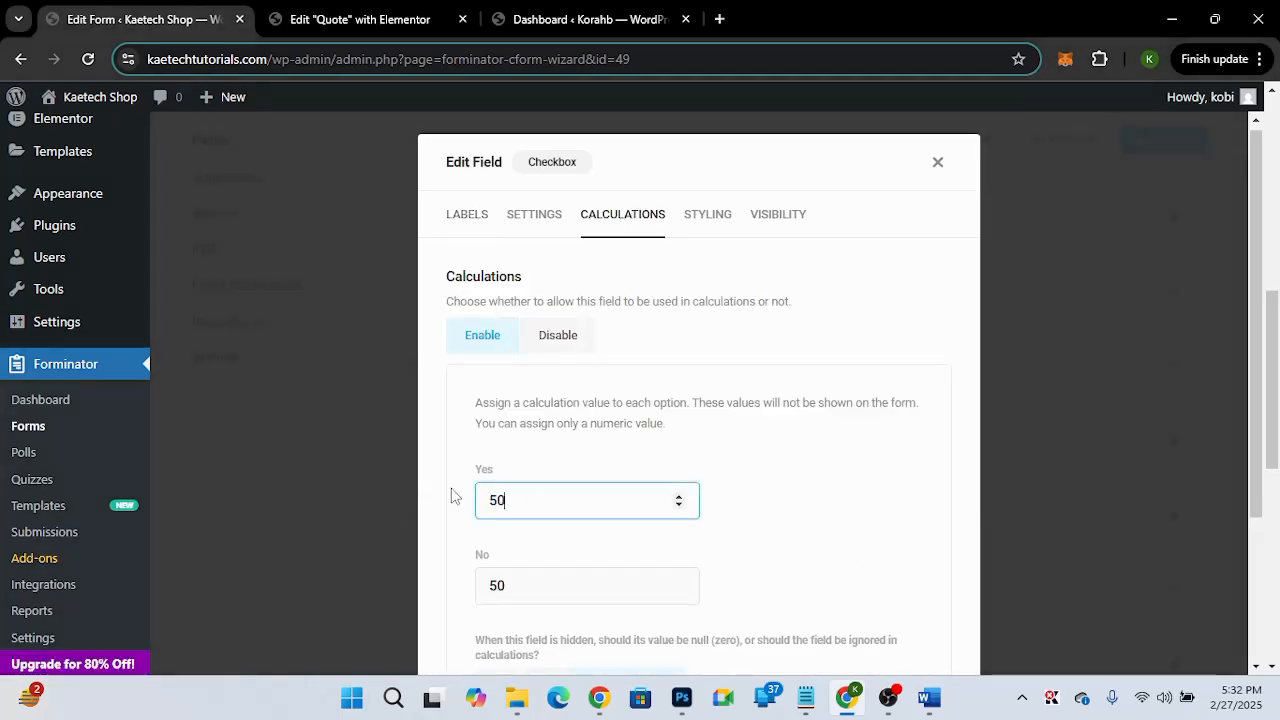
{"action": "left_click_drag", "start_coordinate": [526, 585], "coordinate": [470, 592]}
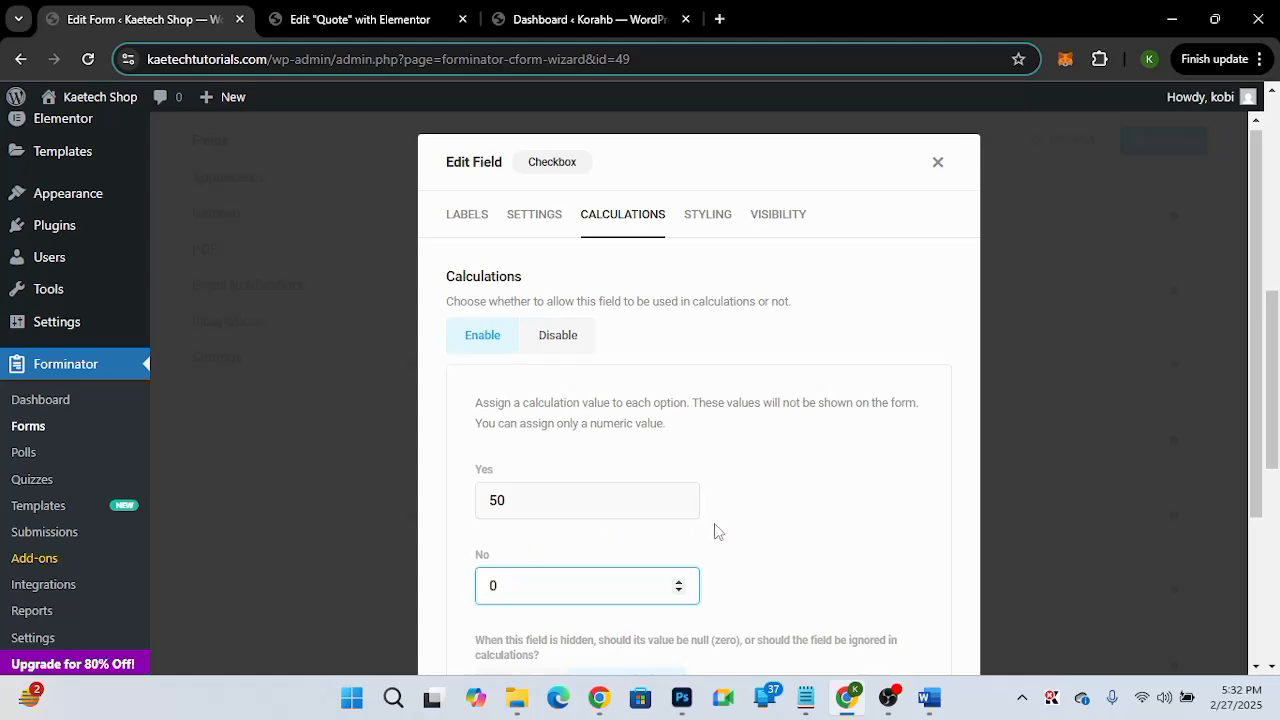
{"action": "scroll", "coordinate": [714, 531], "scroll_direction": "down", "scroll_amount": 2}
{"action": "left_click", "coordinate": [905, 603]}
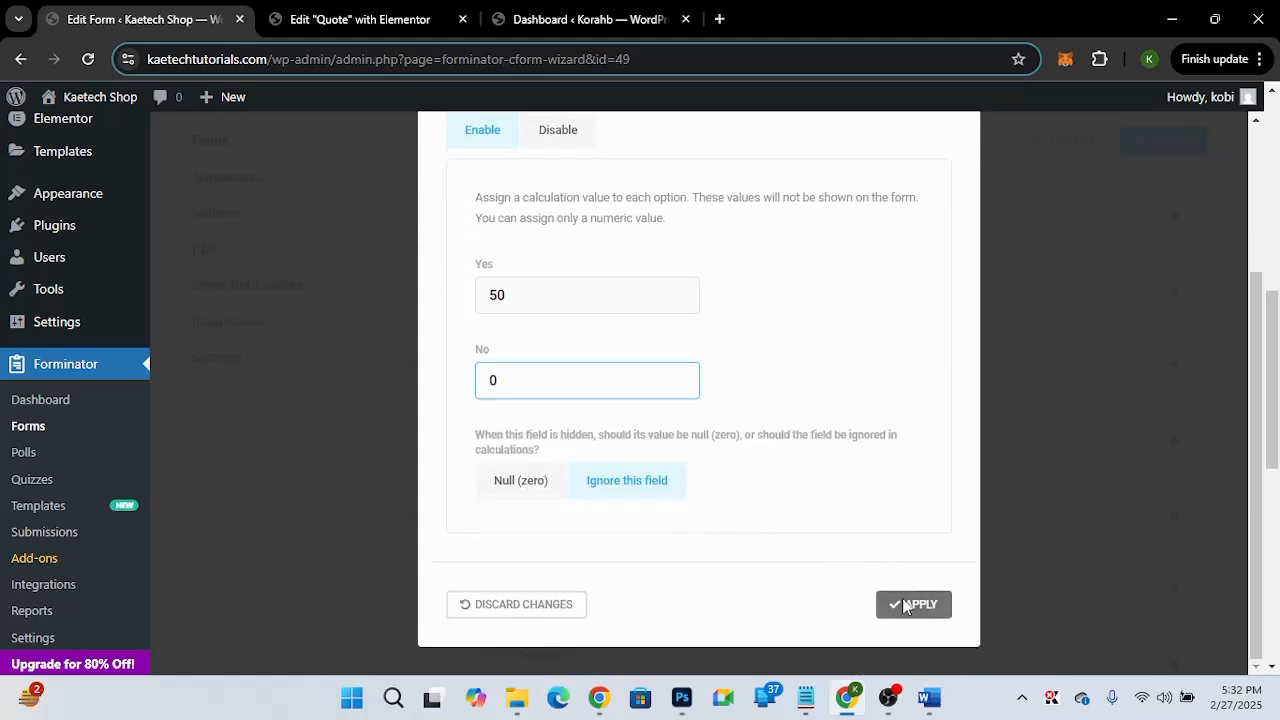
Duplicate the "Do you want us to buy a domain for you?" checkbox field.
{"action": "scroll", "coordinate": [671, 544], "scroll_direction": "down", "scroll_amount": 1}
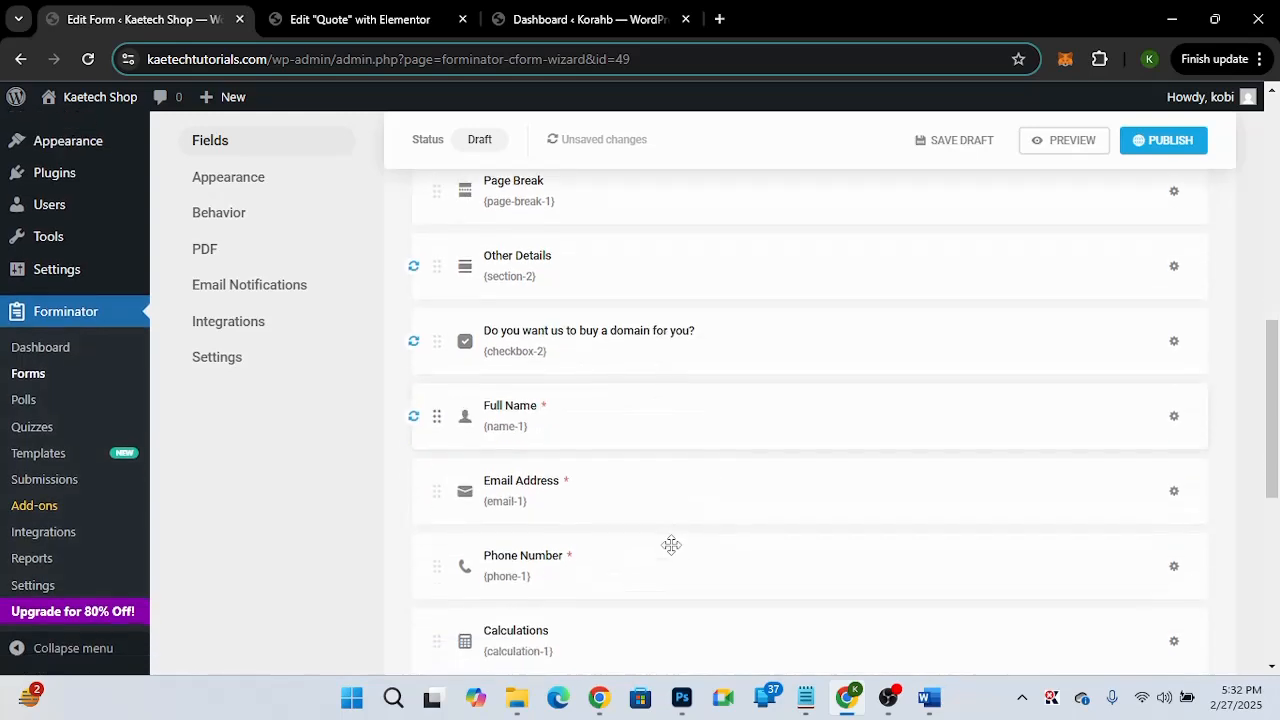
{"action": "left_click", "coordinate": [1175, 343]}
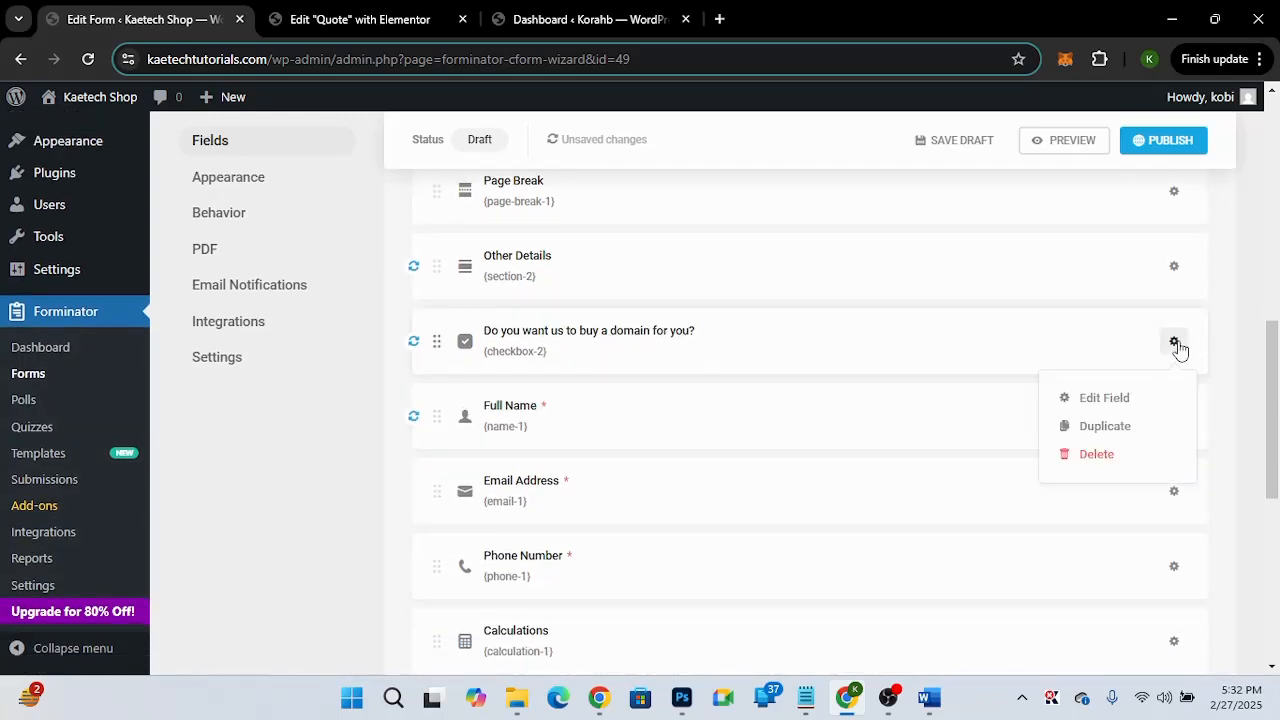
{"action": "left_click", "coordinate": [1117, 428]}
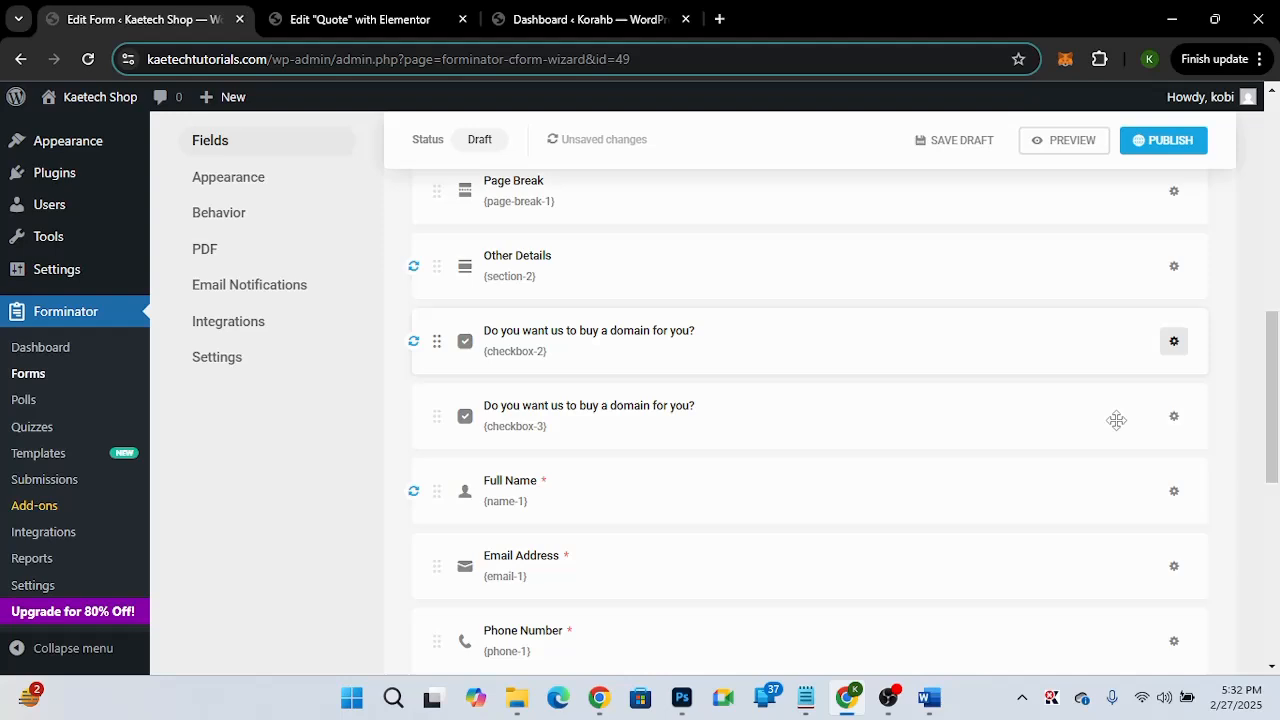
Change the duplicated checkbox field's label to "Do you want us to buy a hosting package for you?", keeping the Yes and No options.
{"action": "left_click", "coordinate": [736, 416]}
{"action": "left_click", "coordinate": [600, 303]}
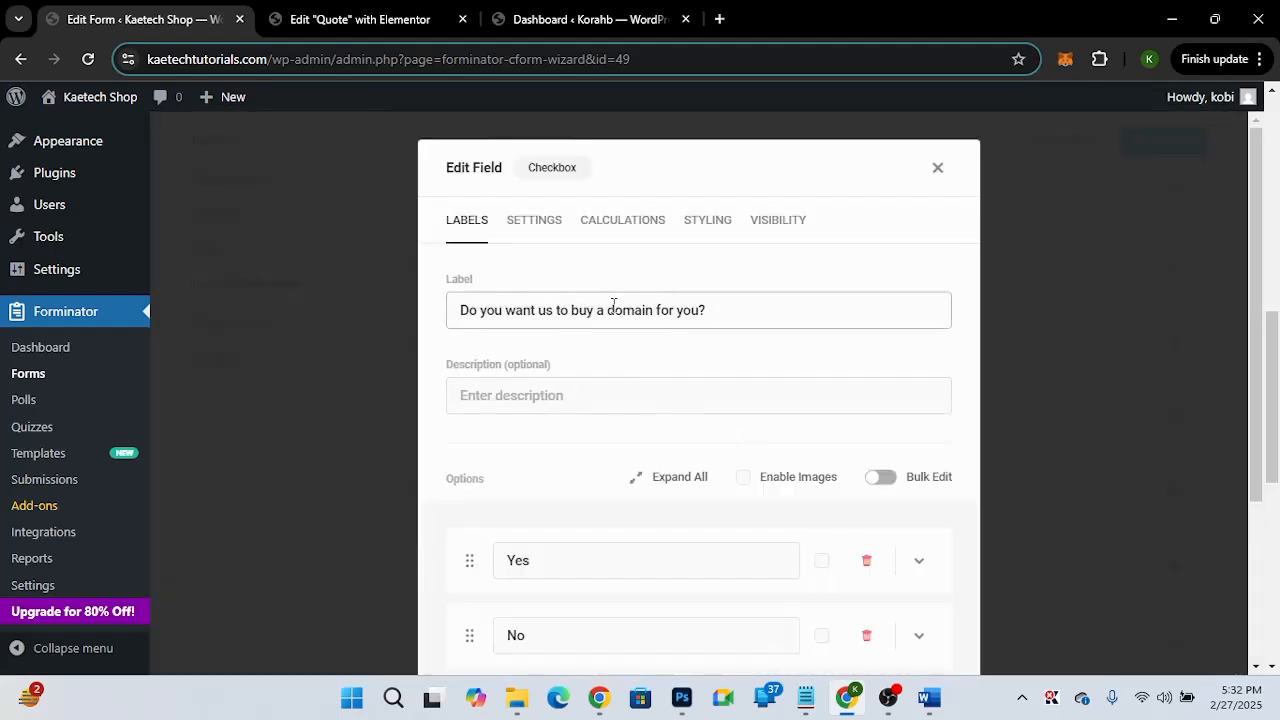
{"action": "left_click_drag", "start_coordinate": [651, 306], "coordinate": [608, 310]}
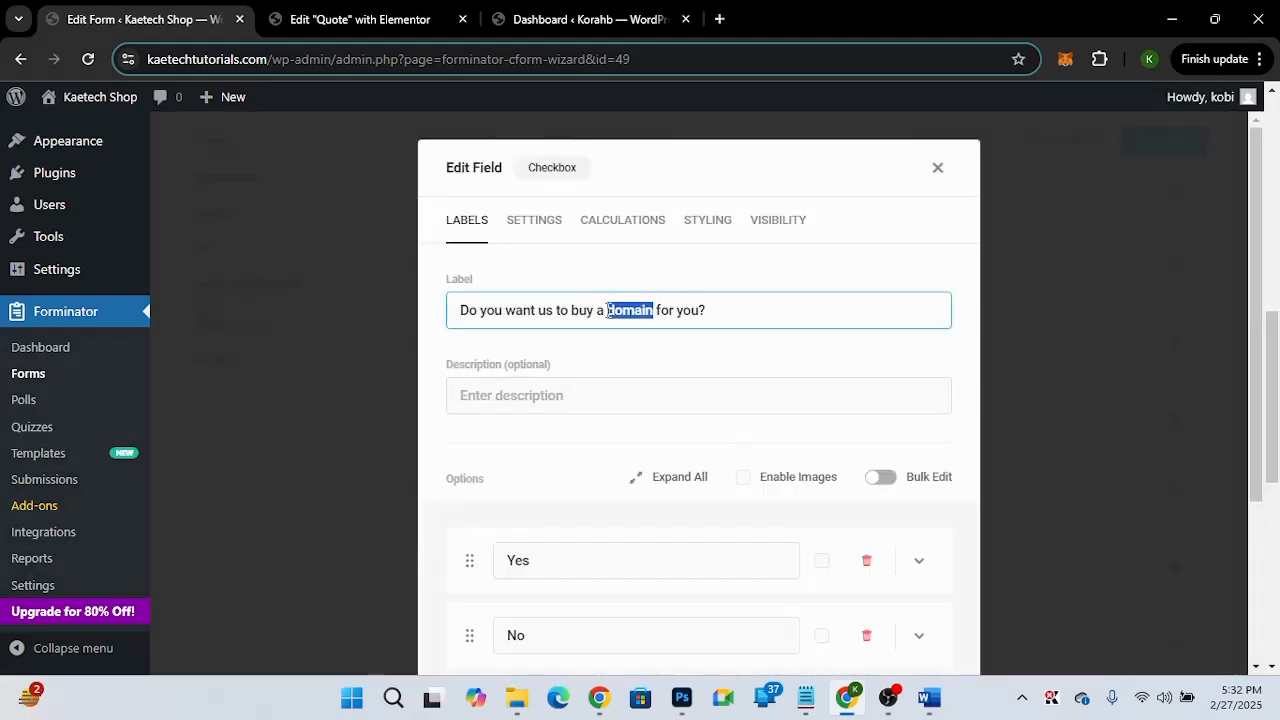
{"action": "type", "text": "host"}
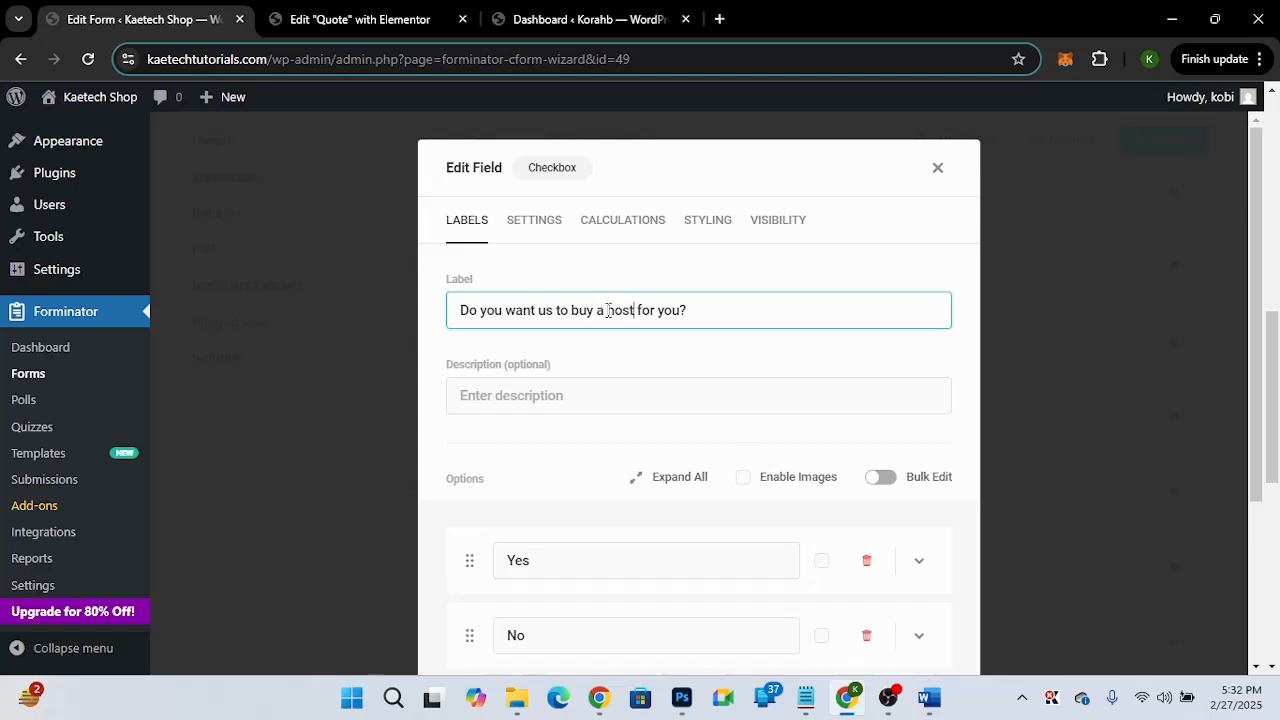
{"action": "type", "text": "ing package"}
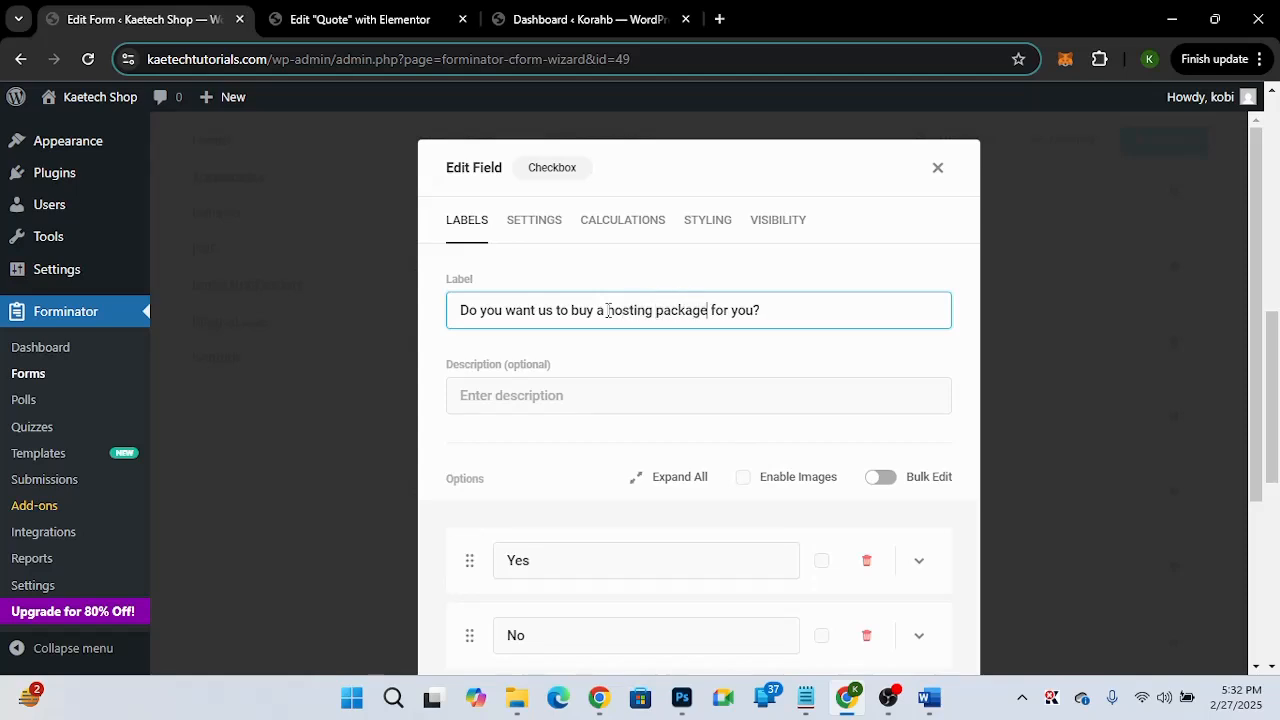
{"action": "scroll", "coordinate": [746, 406], "scroll_direction": "down", "scroll_amount": 3}
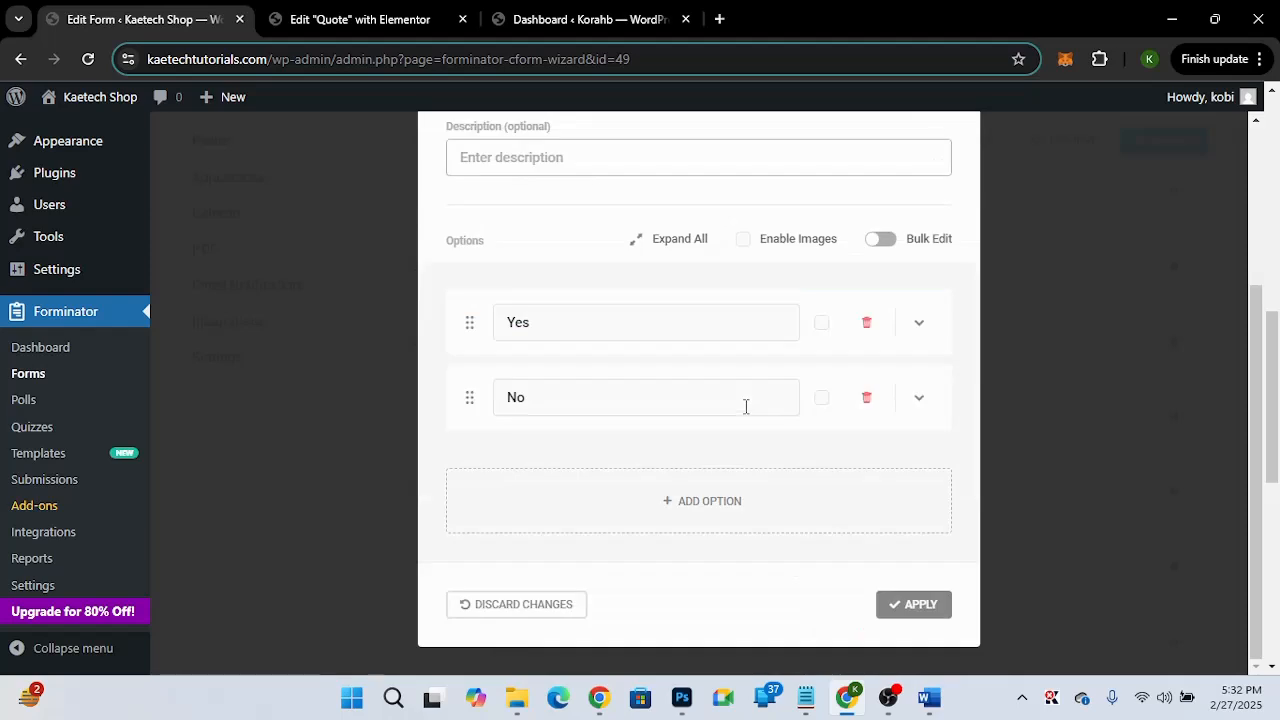
{"action": "scroll", "coordinate": [671, 291], "scroll_direction": "up", "scroll_amount": 3}
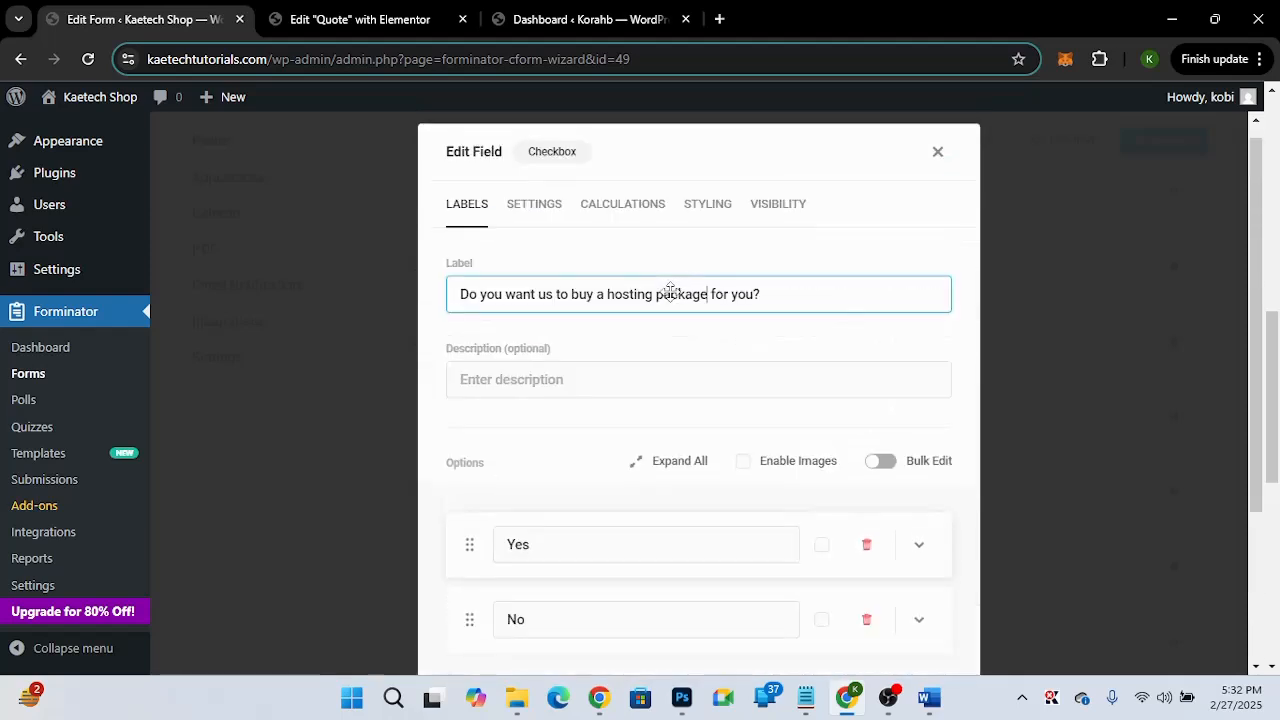
Set the hosting question's calculation value for Yes to 150 and apply the field changes.
{"action": "left_click", "coordinate": [640, 210]}
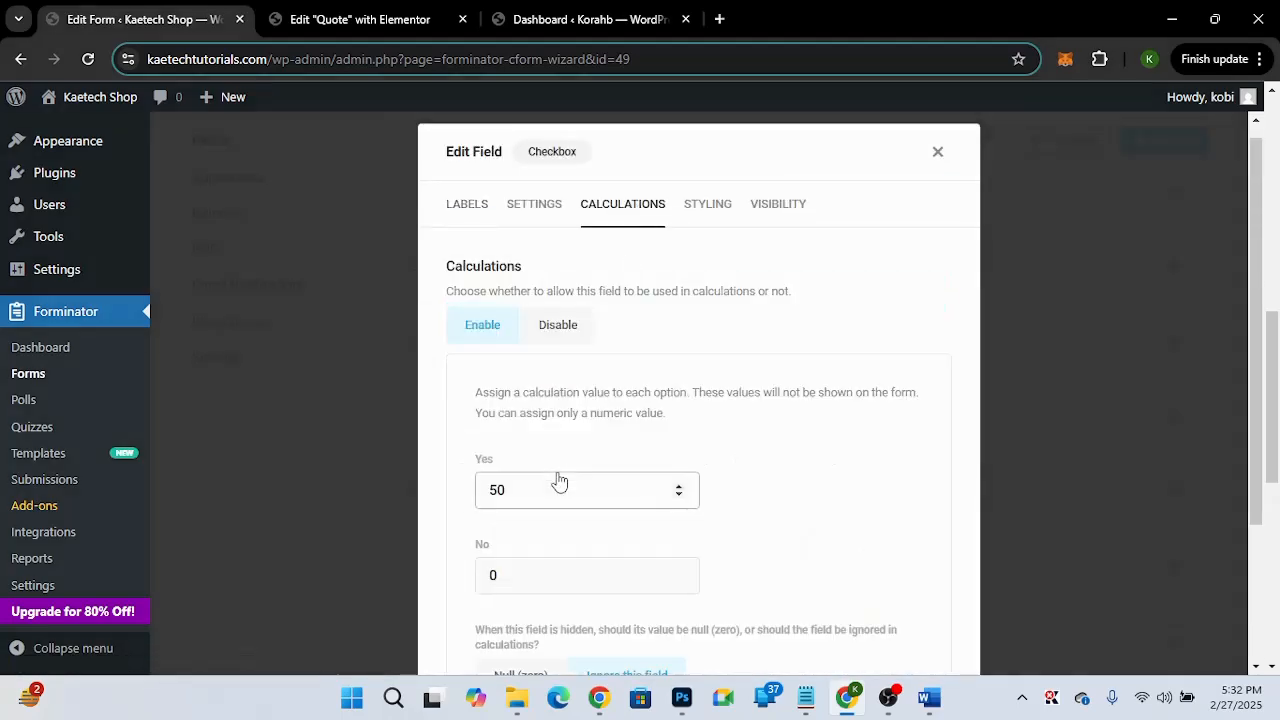
{"action": "left_click", "coordinate": [485, 489]}
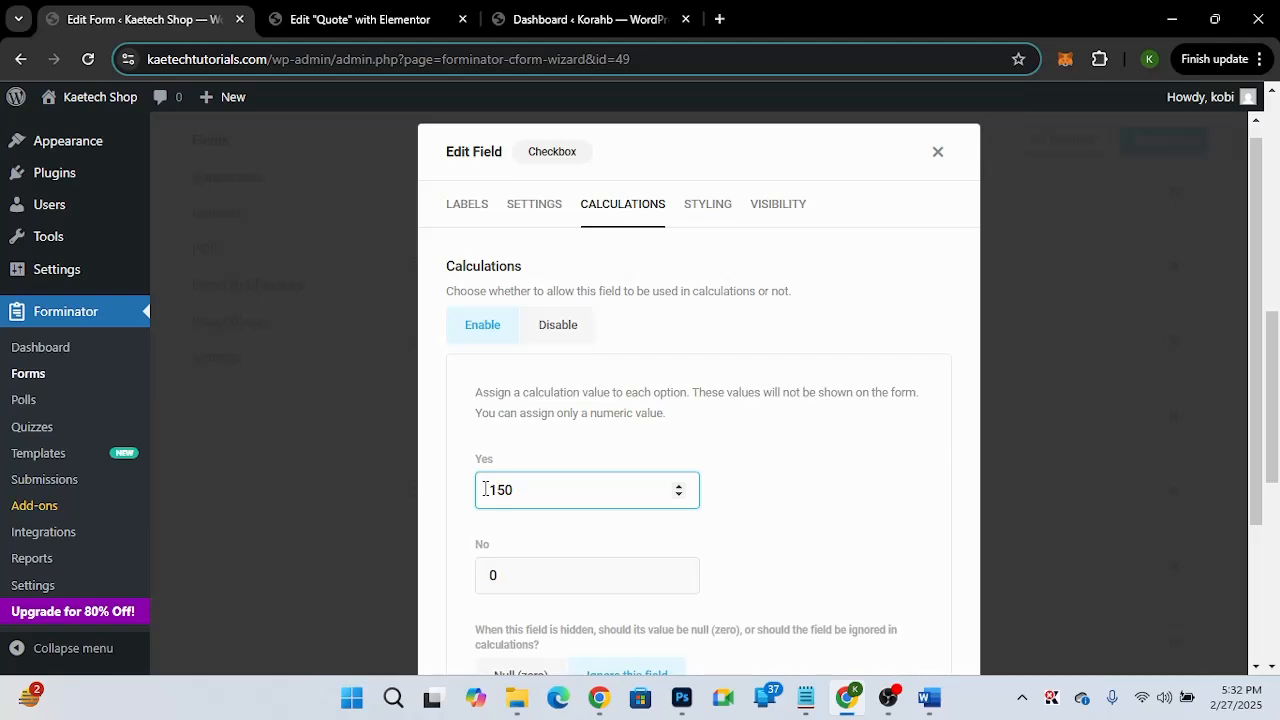
{"action": "scroll", "coordinate": [697, 461], "scroll_direction": "down", "scroll_amount": 2}
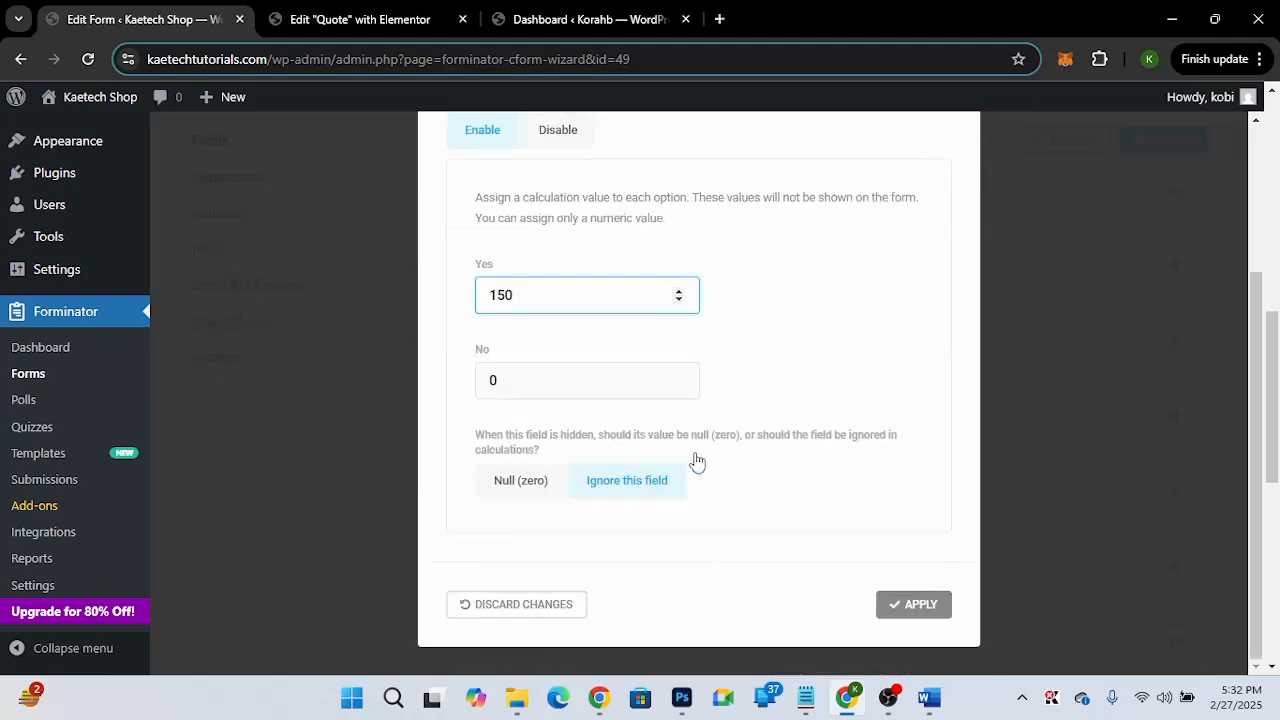
{"action": "left_click", "coordinate": [896, 602]}
Duplicate the page break and move the copy between the hosting question and the Full Name field.
{"action": "scroll", "coordinate": [637, 522], "scroll_direction": "down", "scroll_amount": 2}
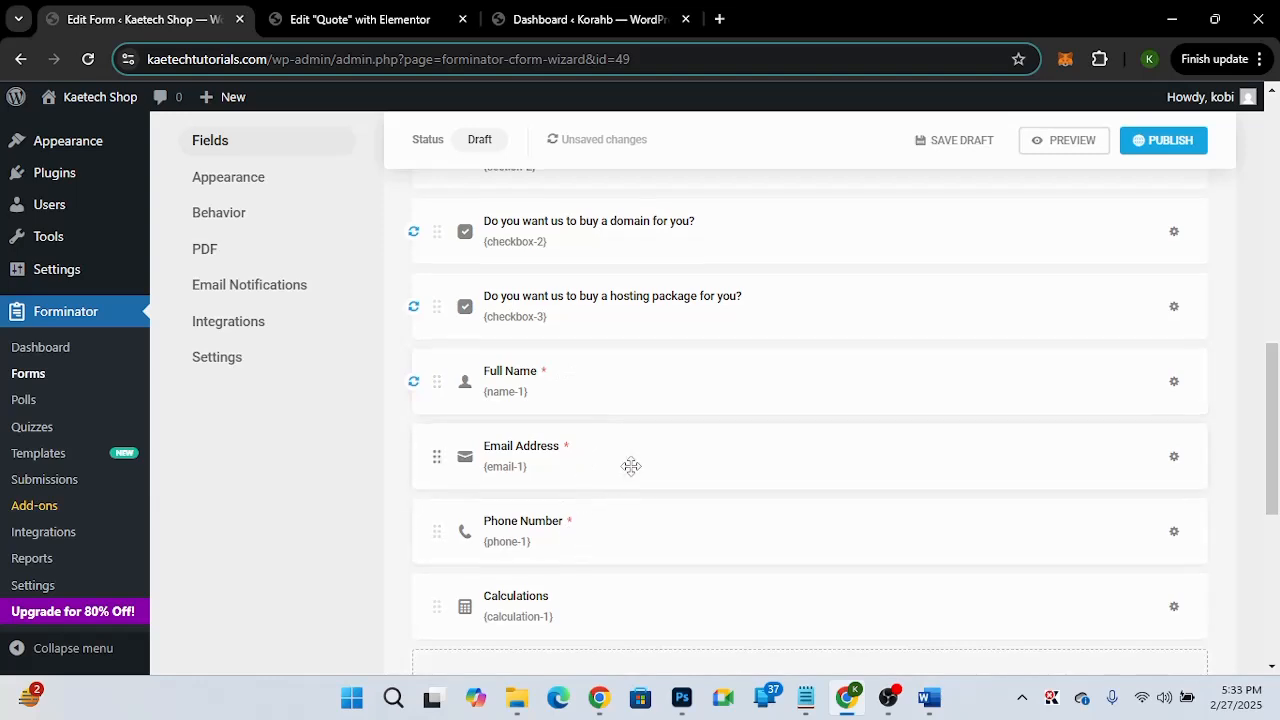
{"action": "scroll", "coordinate": [629, 463], "scroll_direction": "up", "scroll_amount": 1}
{"action": "scroll", "coordinate": [629, 463], "scroll_direction": "up", "scroll_amount": 1}
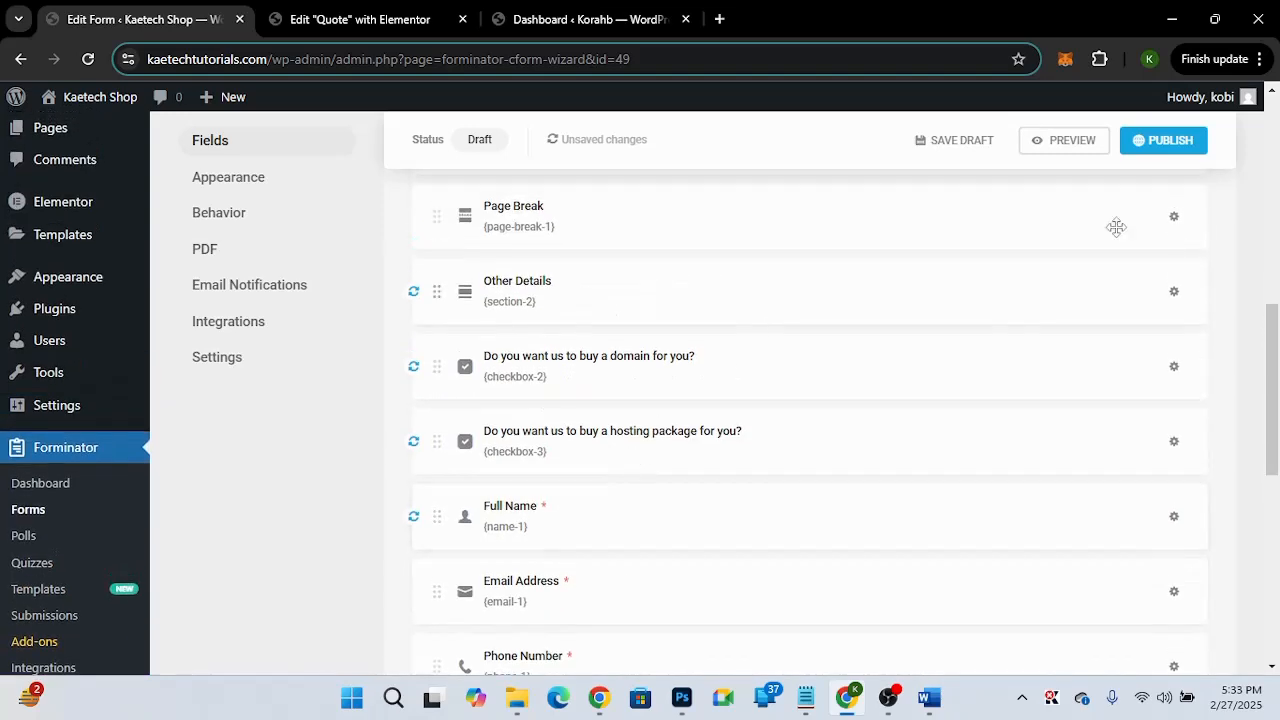
{"action": "left_click", "coordinate": [1175, 218]}
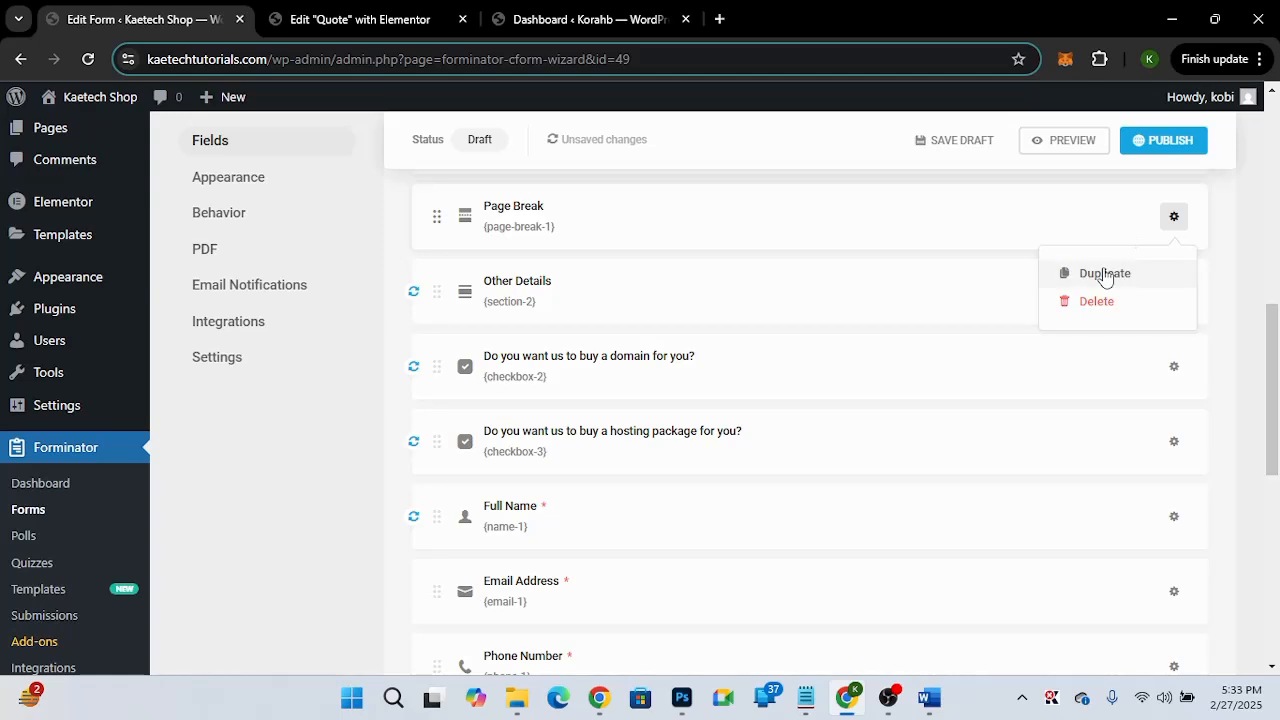
{"action": "left_click", "coordinate": [1103, 271]}
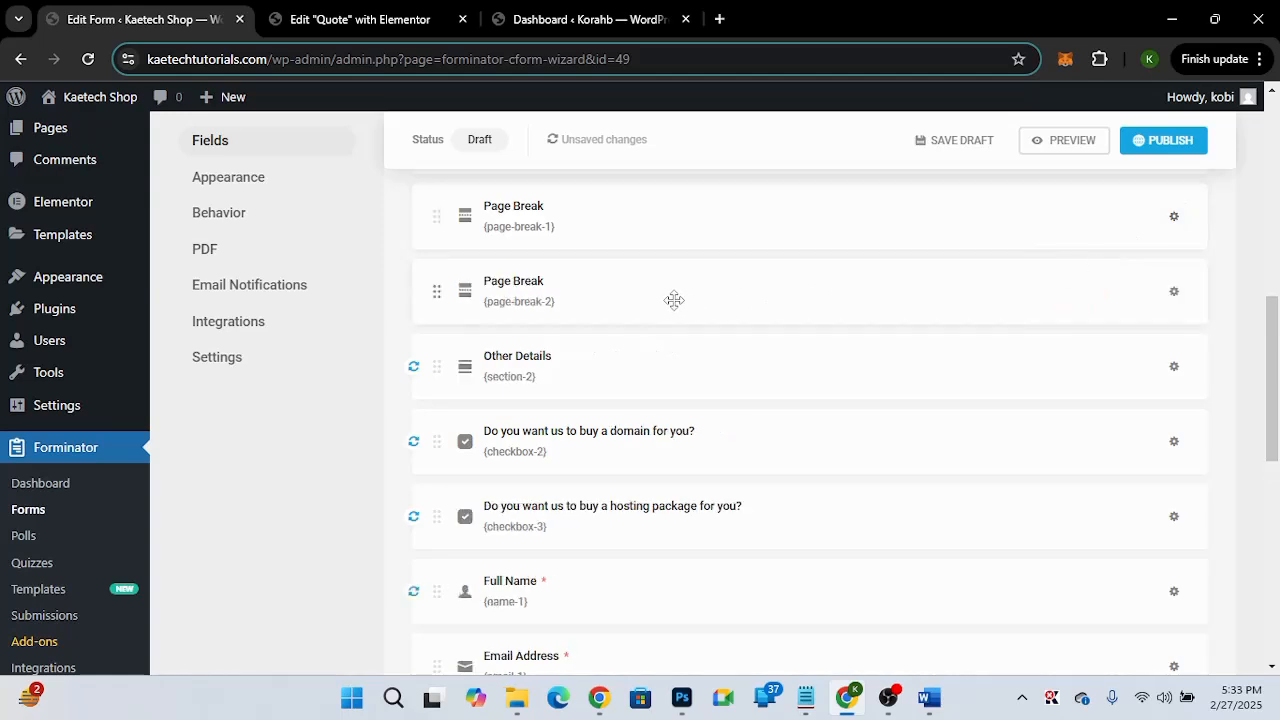
{"action": "left_click_drag", "start_coordinate": [674, 300], "coordinate": [655, 531]}
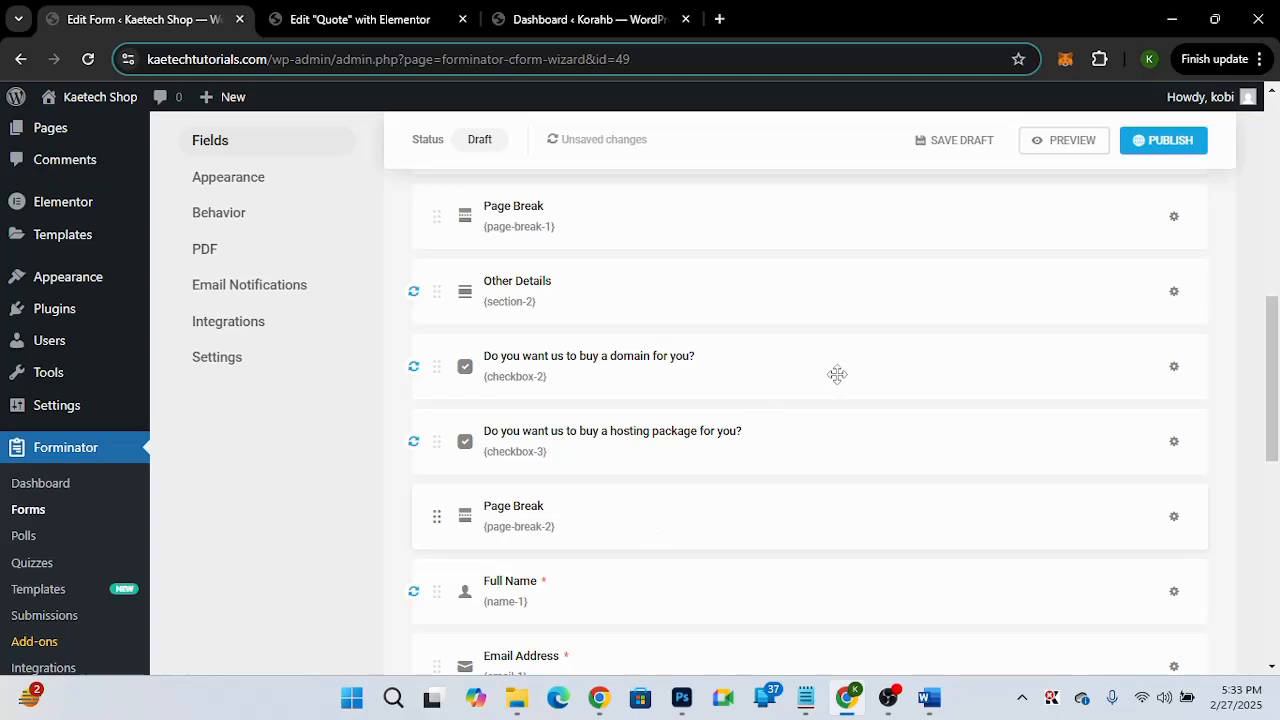
Duplicate the Other Details section and move the copy below the second page break, above Full Name.
{"action": "left_click", "coordinate": [1178, 292]}
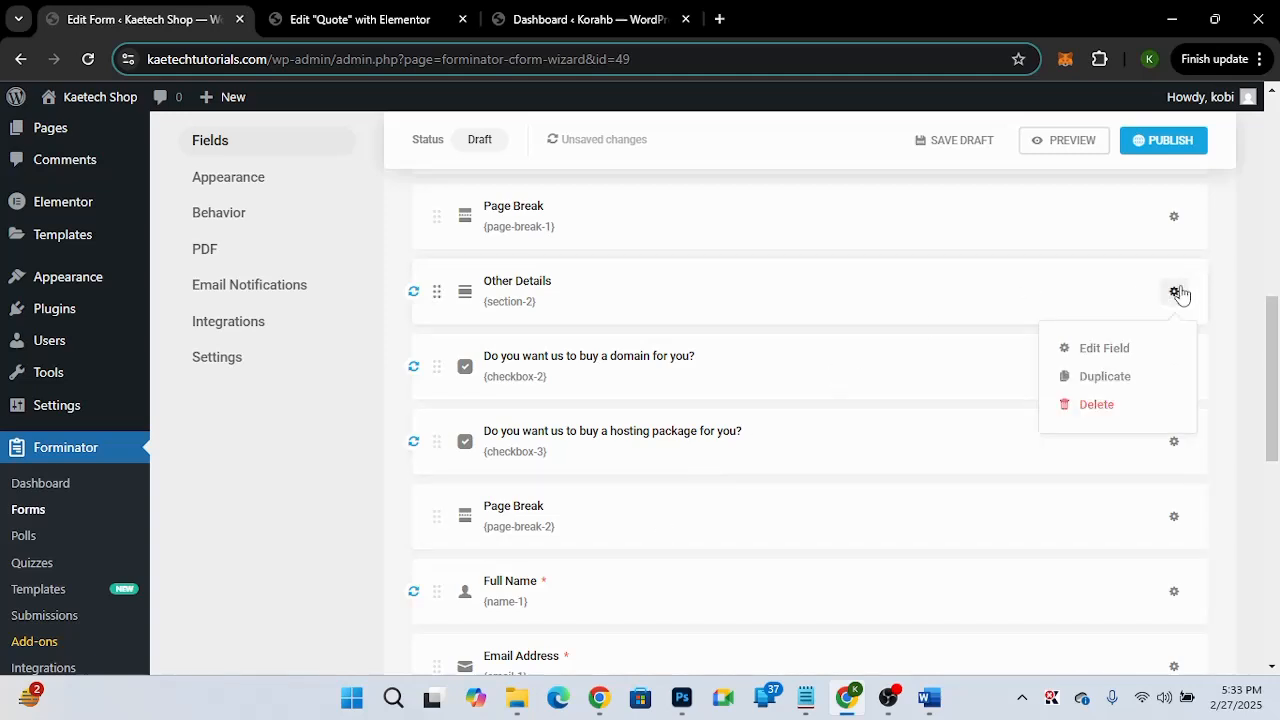
{"action": "left_click", "coordinate": [1104, 384]}
{"action": "left_click_drag", "start_coordinate": [783, 366], "coordinate": [718, 606]}
{"action": "scroll", "coordinate": [718, 606], "scroll_direction": "down", "scroll_amount": 1}
{"action": "scroll", "coordinate": [700, 560], "scroll_direction": "down", "scroll_amount": 1}
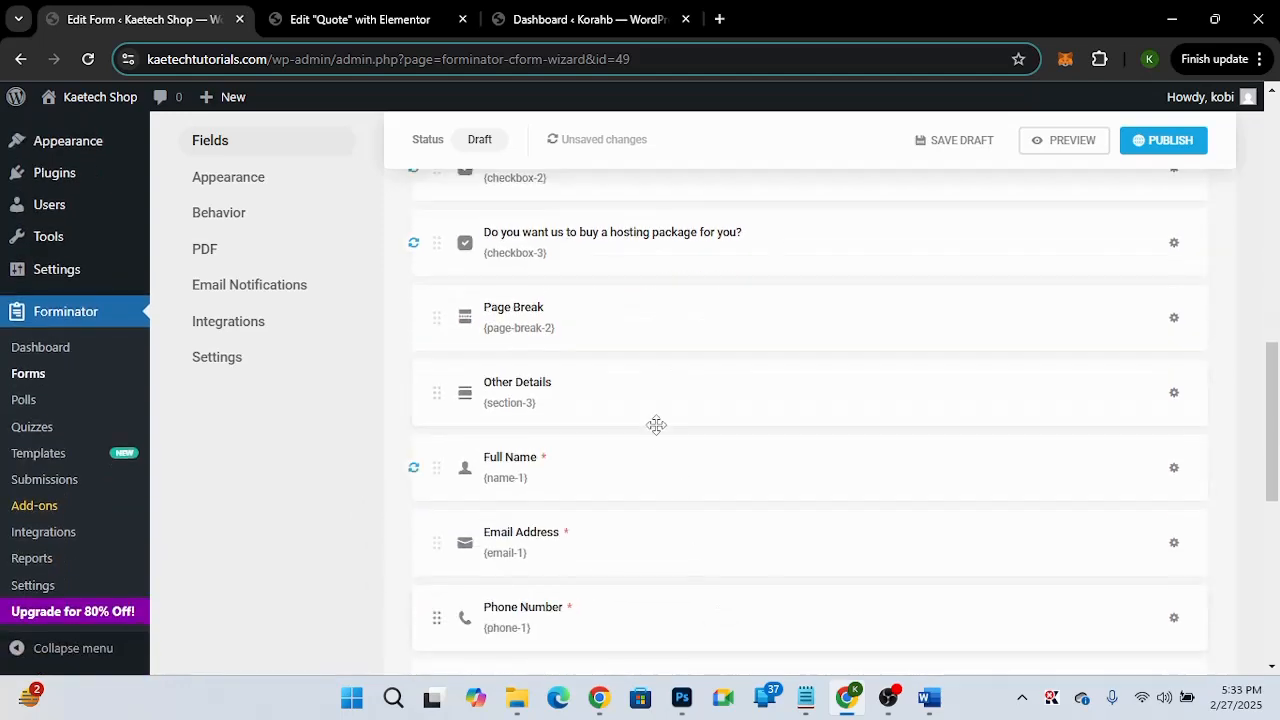
Change the title of the duplicated section above Full Name to "Personal Details" and apply it.
{"action": "left_click", "coordinate": [655, 396]}
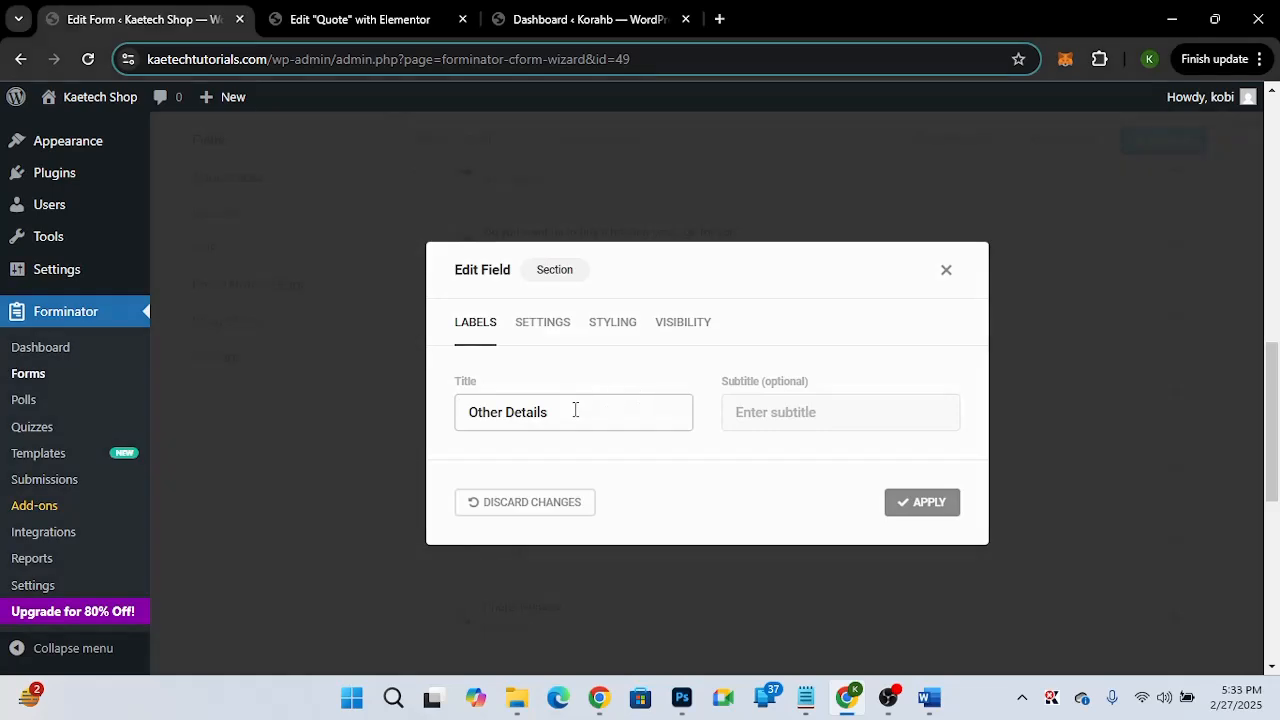
{"action": "left_click_drag", "start_coordinate": [575, 410], "coordinate": [408, 398]}
{"action": "type", "text": "Personal"}
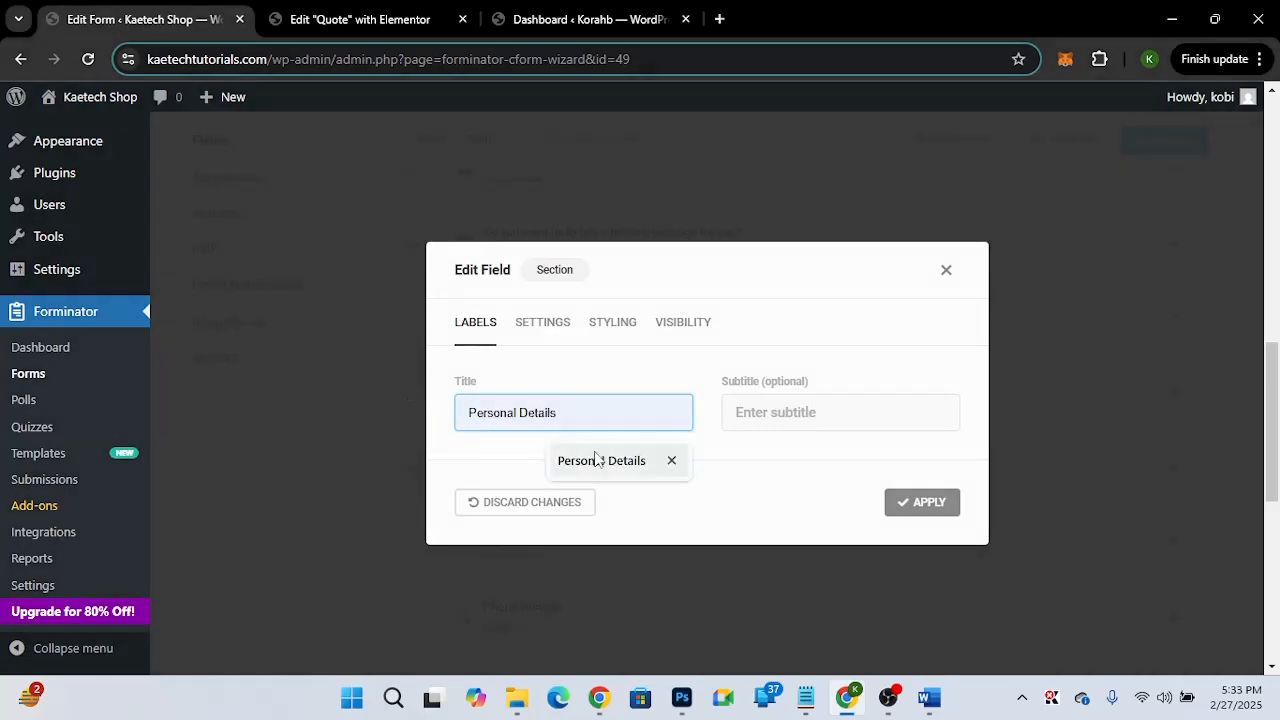
{"action": "left_click", "coordinate": [596, 460]}
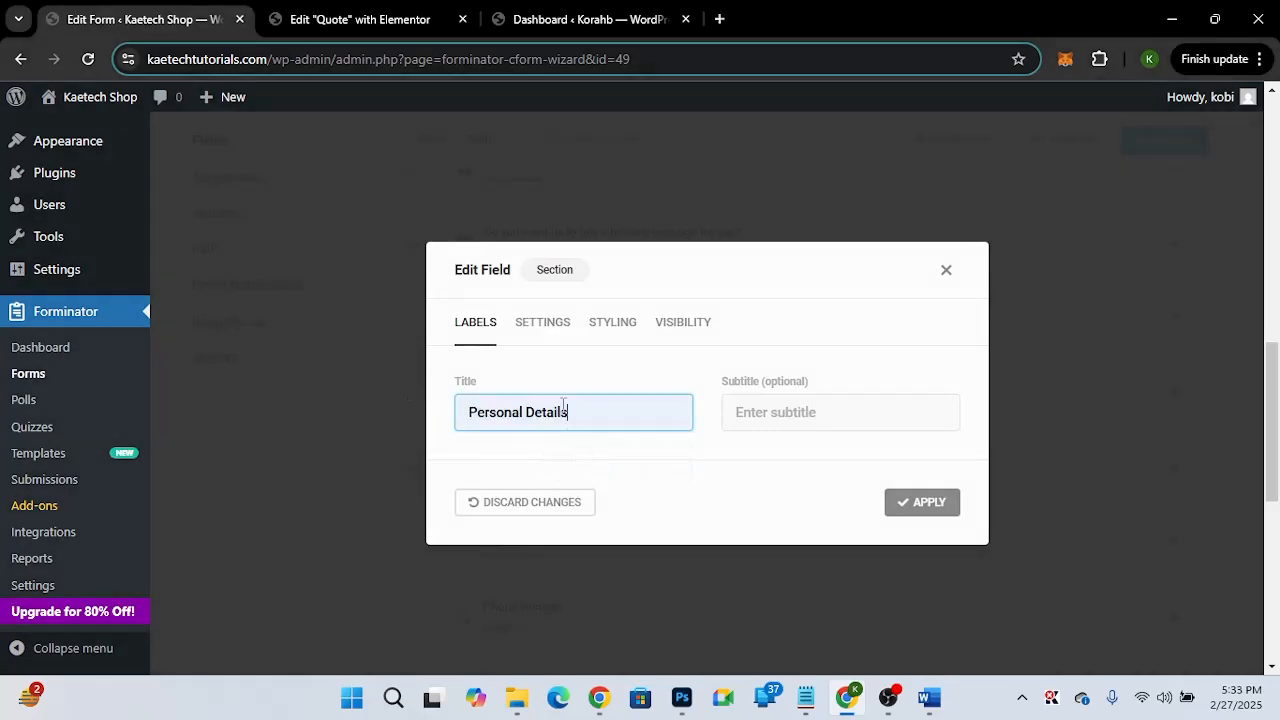
{"action": "left_click", "coordinate": [915, 503]}
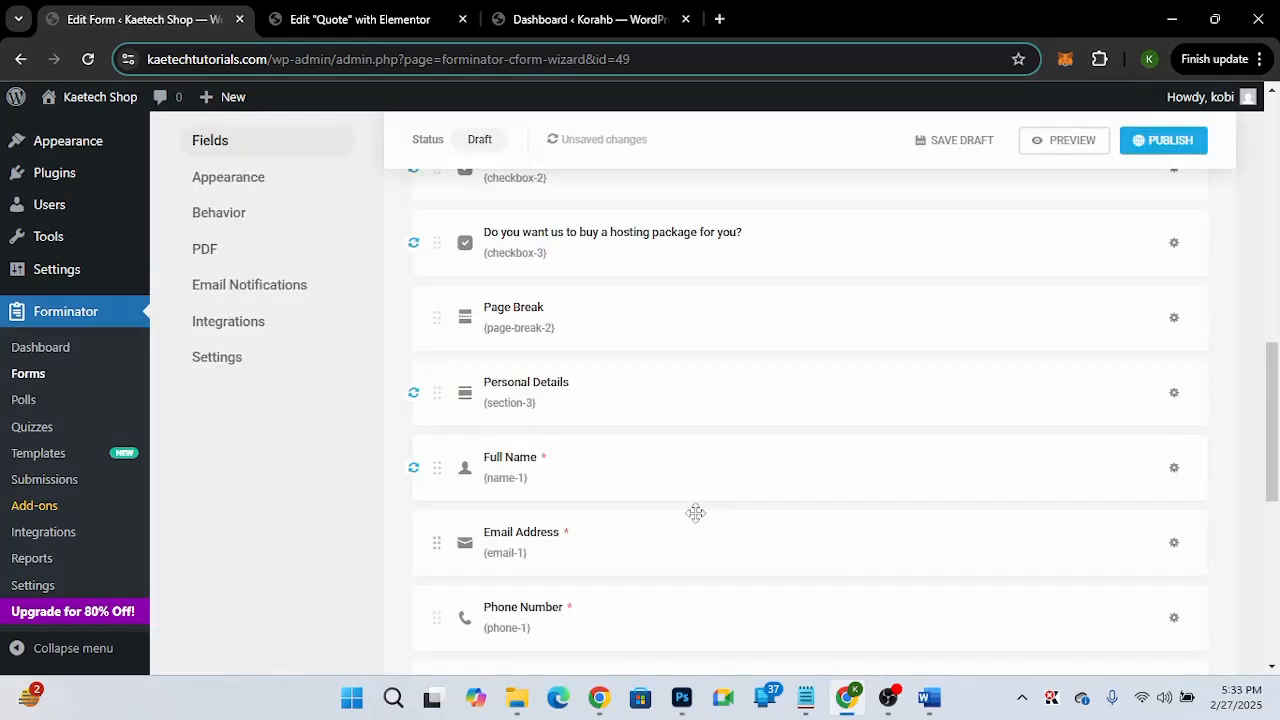
Duplicate the second page break and move the copy between the Phone Number and Calculations fields.
{"action": "scroll", "coordinate": [696, 513], "scroll_direction": "down", "scroll_amount": 3}
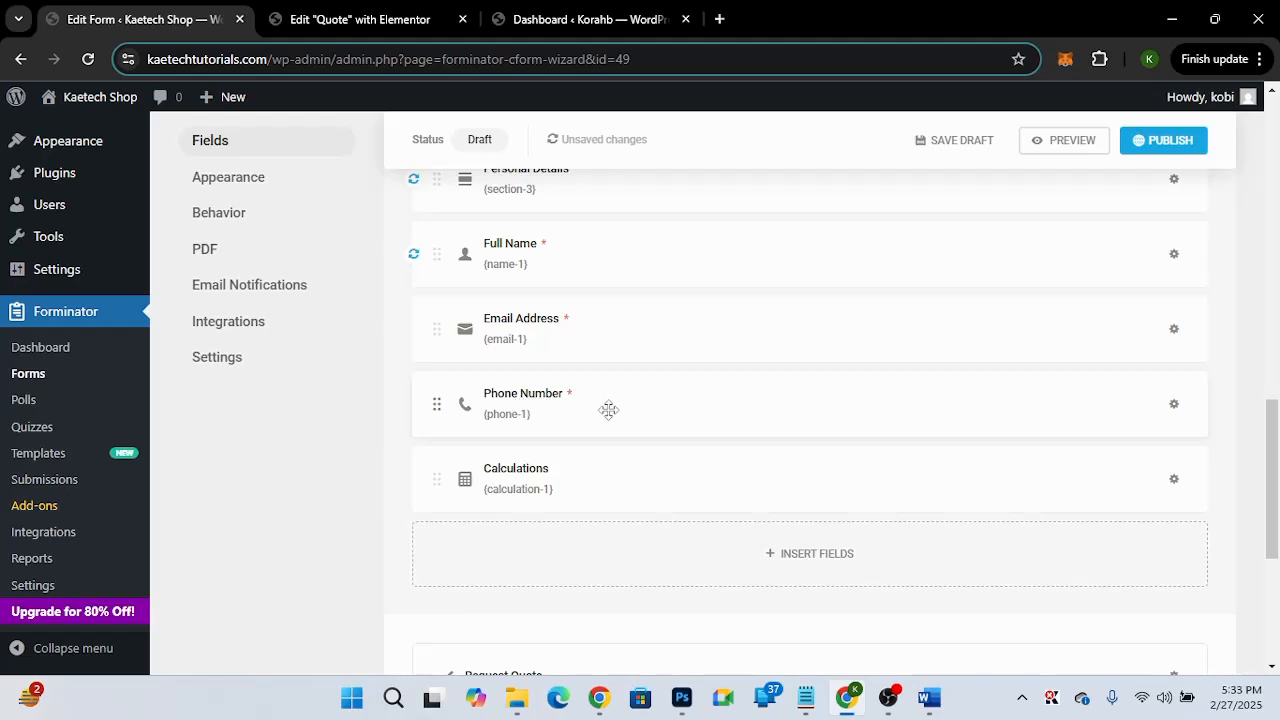
{"action": "scroll", "coordinate": [666, 414], "scroll_direction": "up", "scroll_amount": 2}
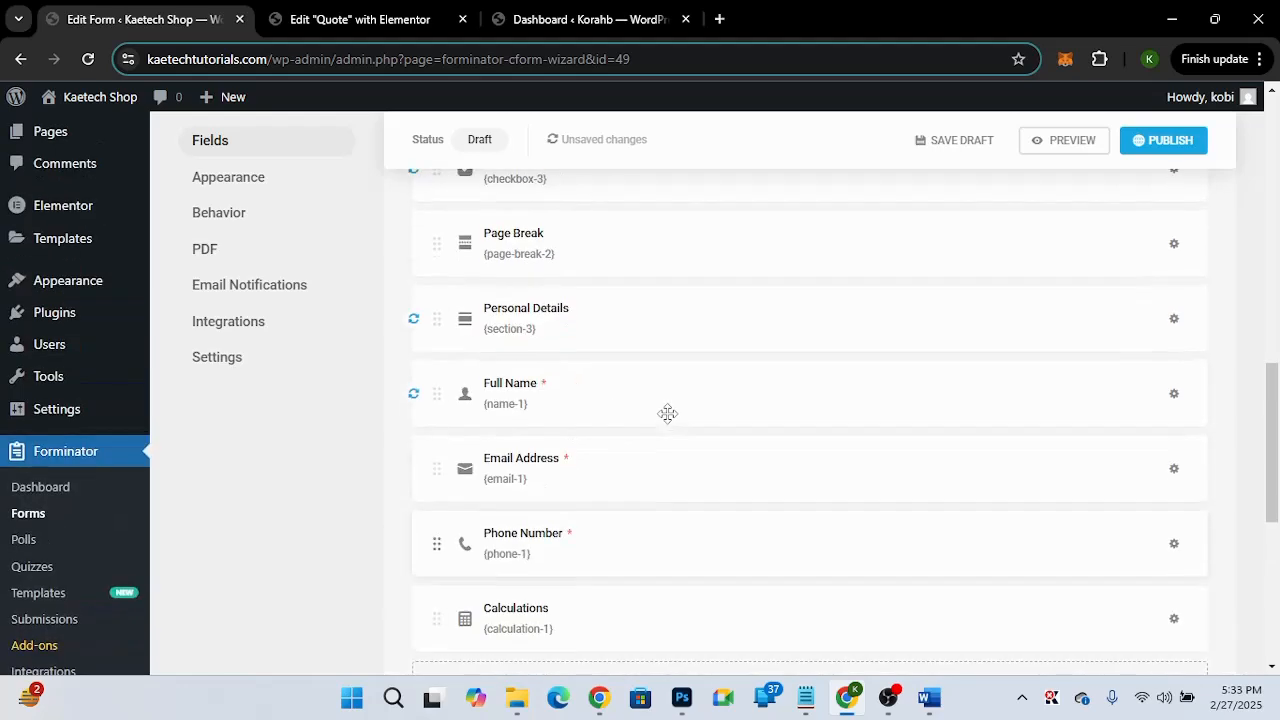
{"action": "left_click", "coordinate": [1173, 320]}
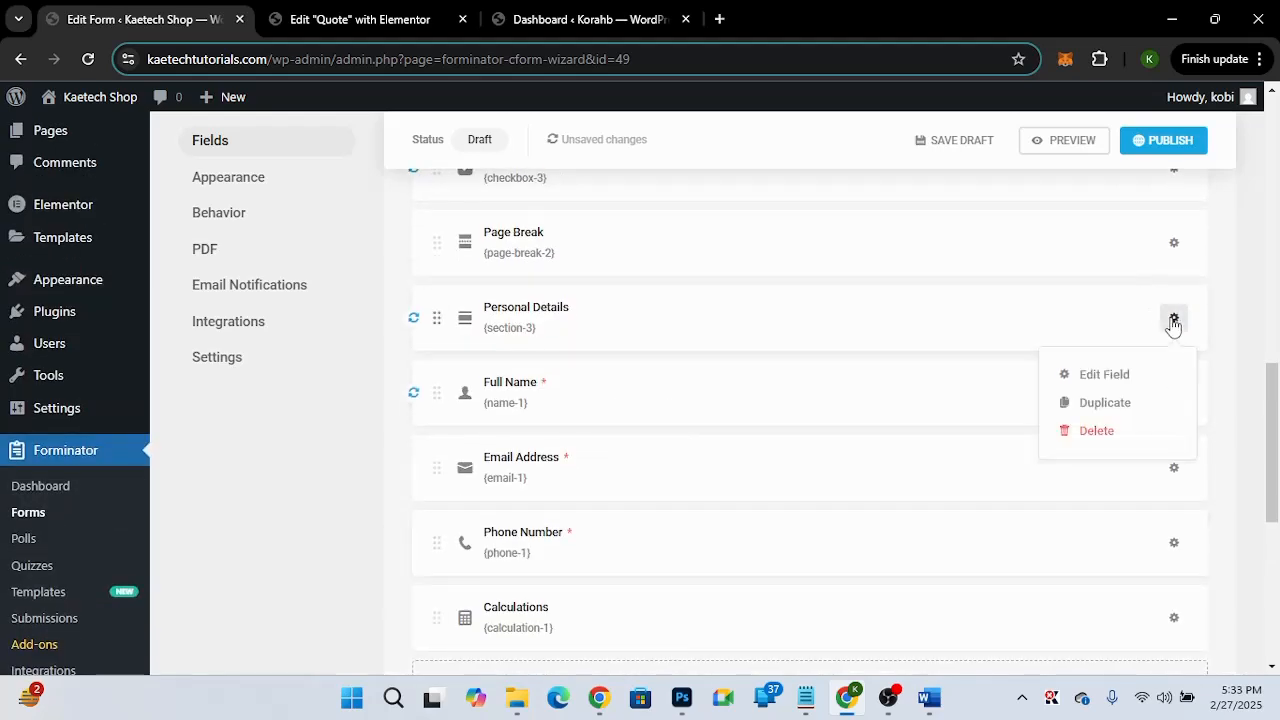
{"action": "left_click", "coordinate": [1173, 242]}
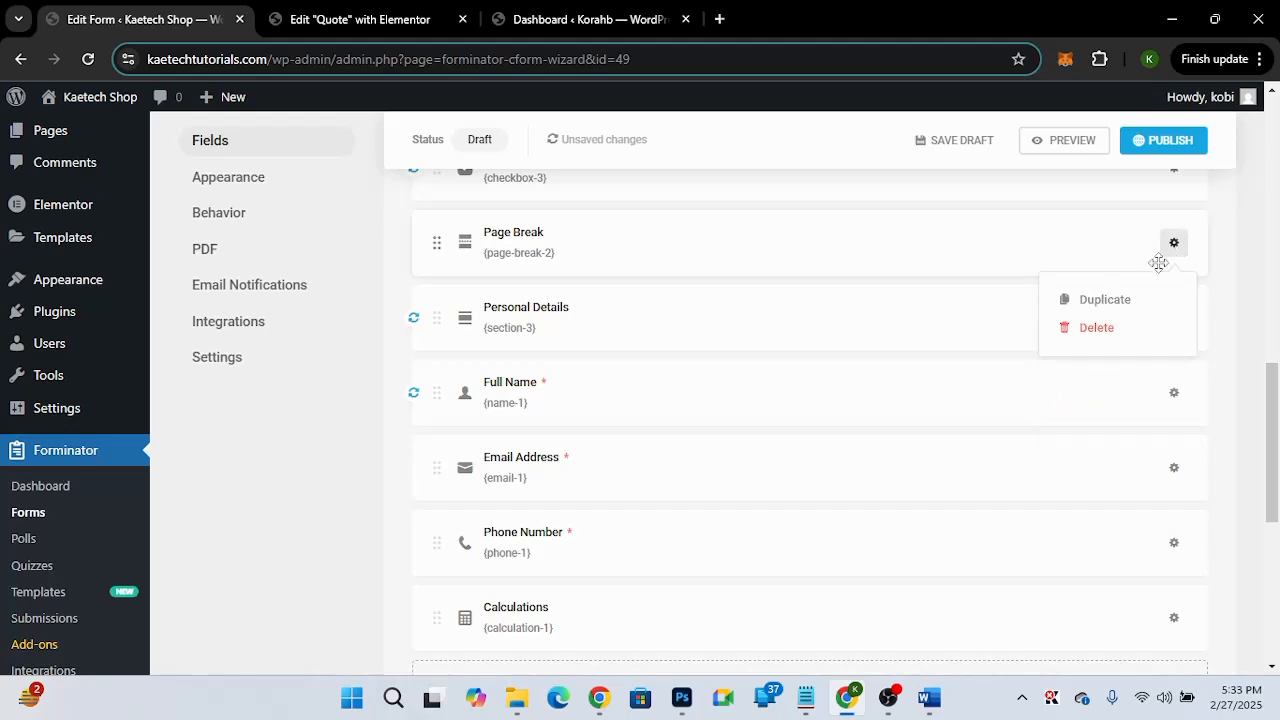
{"action": "left_click", "coordinate": [1117, 302]}
{"action": "scroll", "coordinate": [771, 363], "scroll_direction": "down", "scroll_amount": 2}
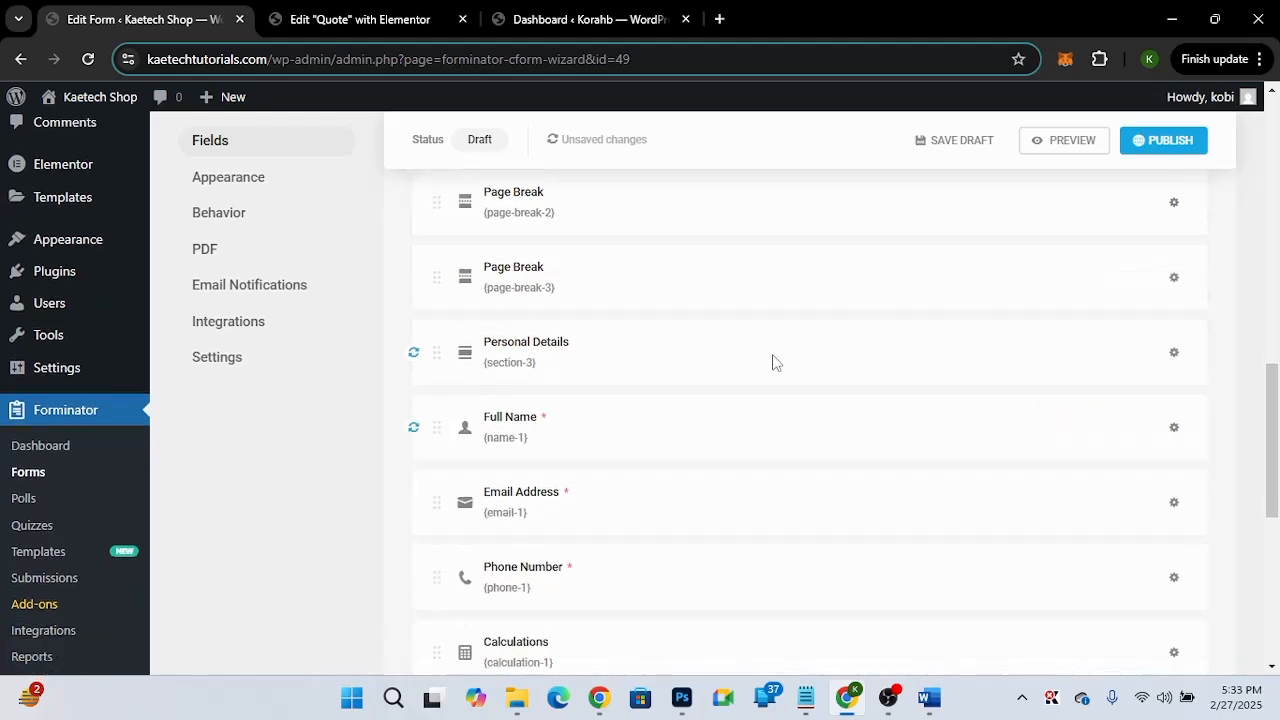
{"action": "left_click_drag", "start_coordinate": [737, 238], "coordinate": [629, 554]}
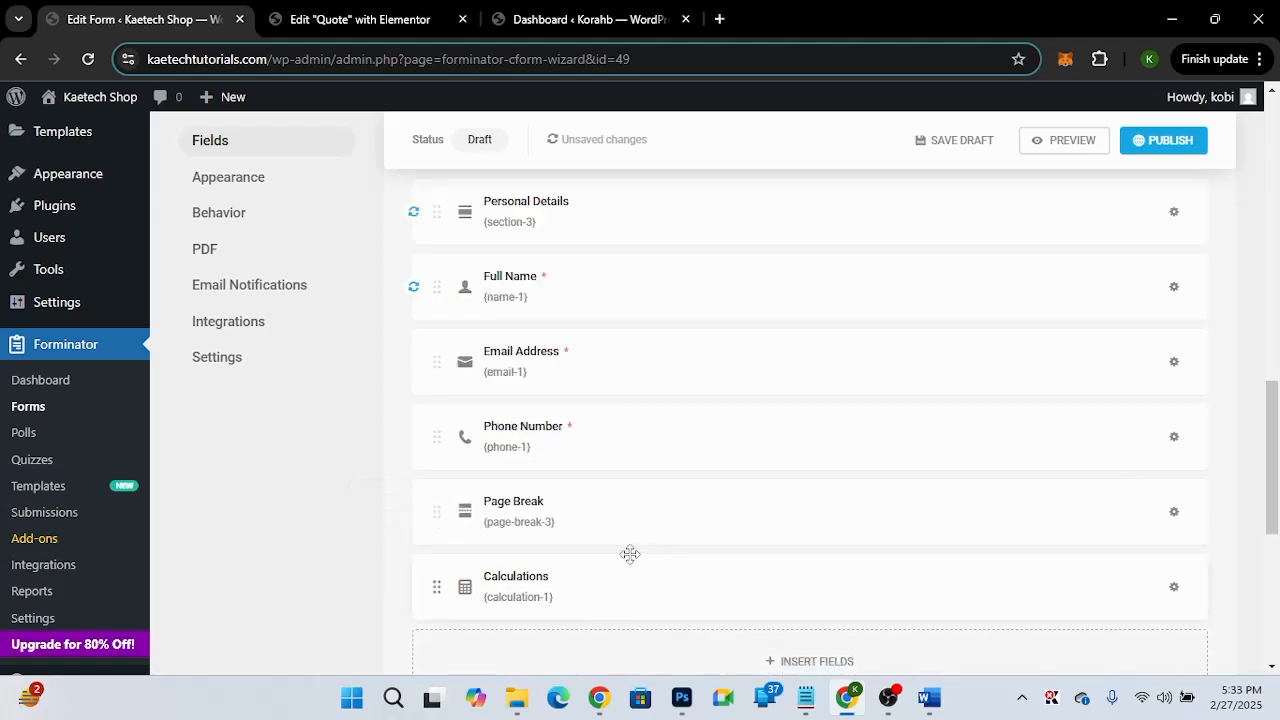
Duplicate the Personal Details section and move the copy between the last page break and the Calculations field.
{"action": "left_click", "coordinate": [1176, 214]}
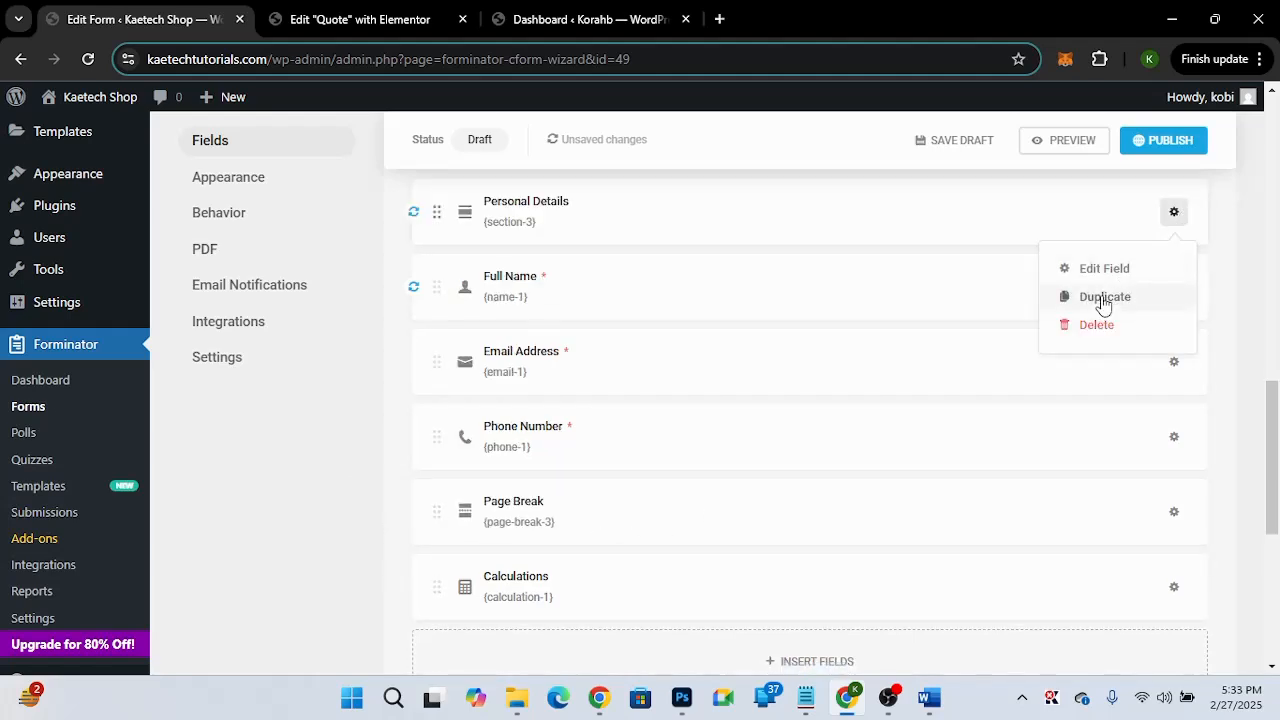
{"action": "left_click", "coordinate": [1103, 300]}
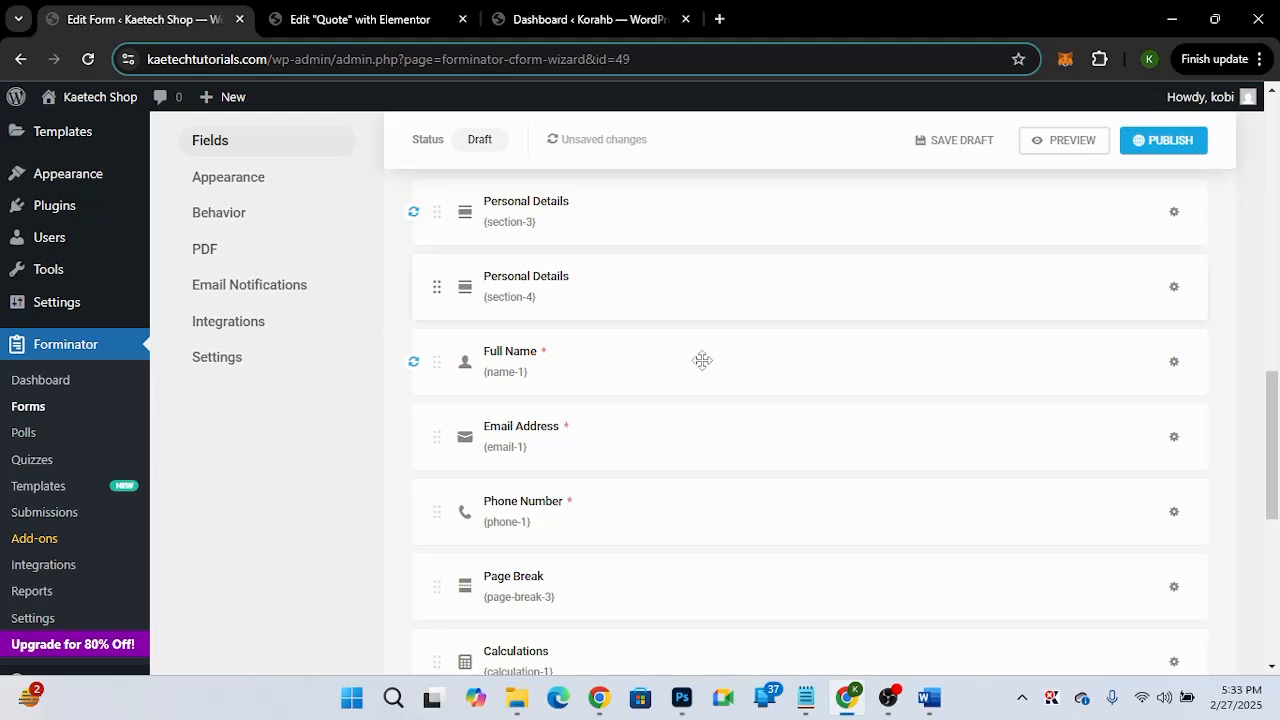
{"action": "left_click_drag", "start_coordinate": [702, 360], "coordinate": [663, 612]}
{"action": "scroll", "coordinate": [663, 612], "scroll_direction": "down", "scroll_amount": 2}
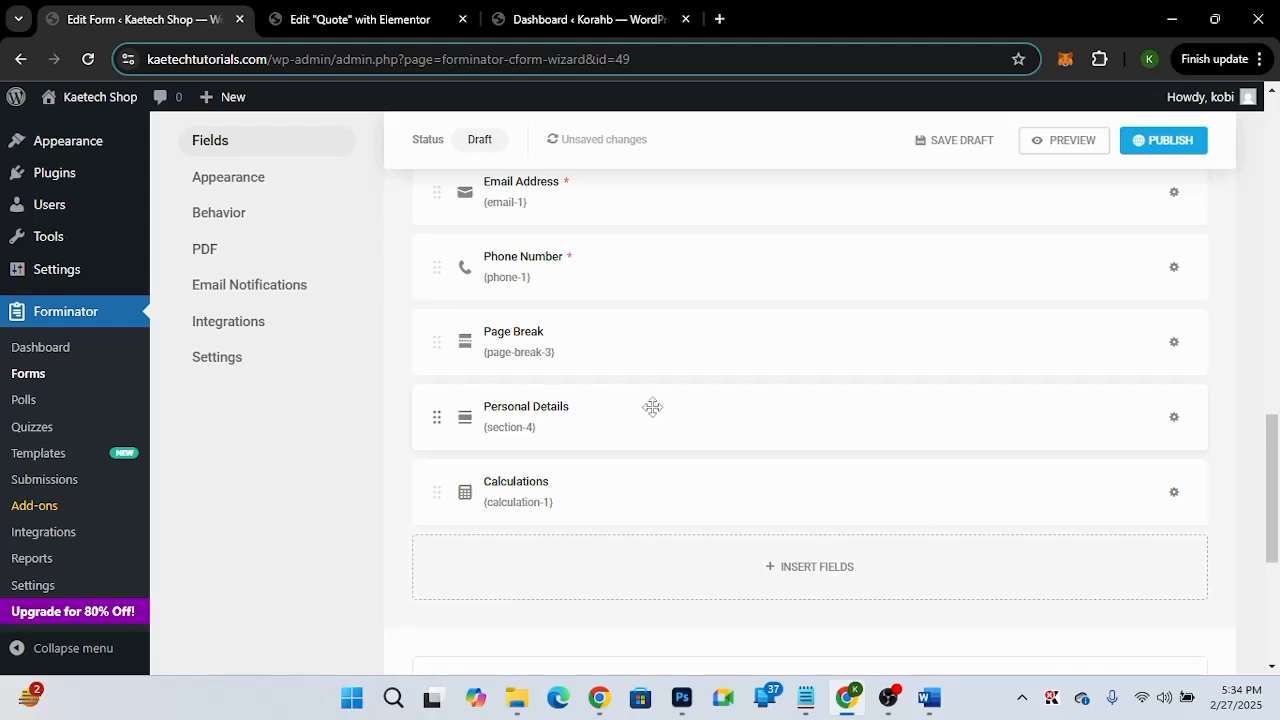
Change the title of the duplicated section above the Calculations field to "Total Cost of Website" and apply it.
{"action": "left_click", "coordinate": [614, 410]}
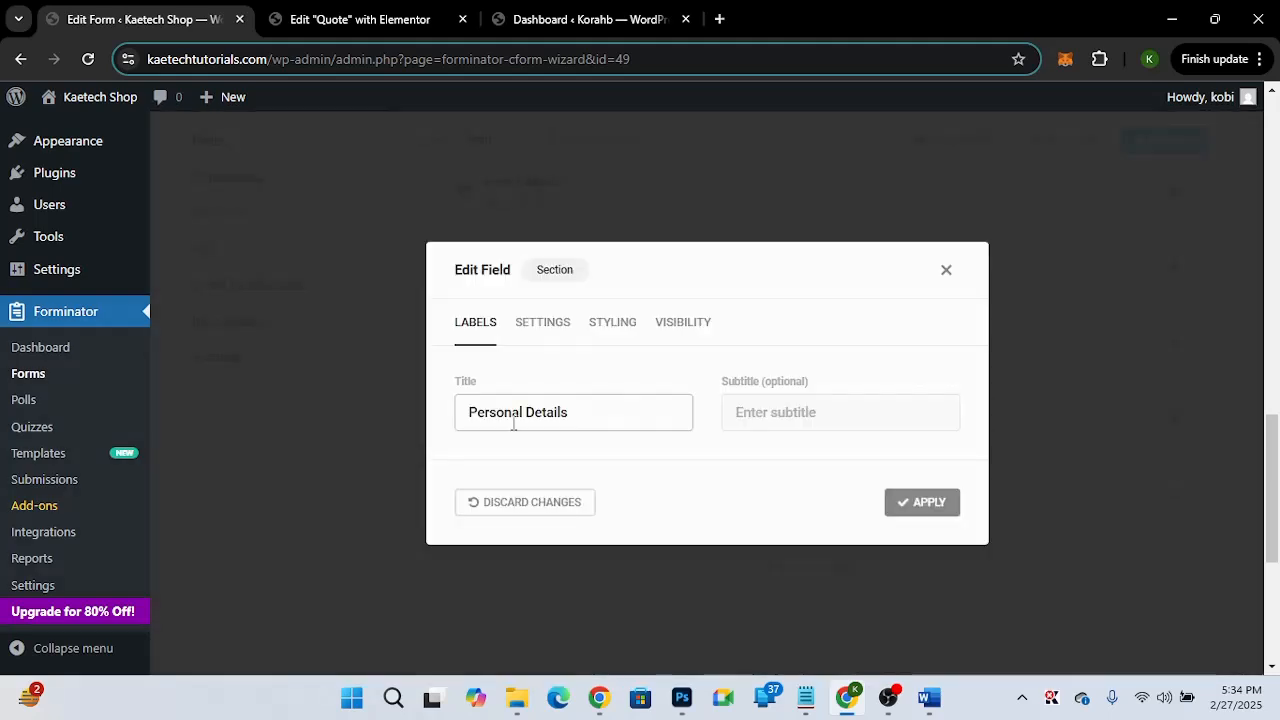
{"action": "left_click_drag", "start_coordinate": [575, 411], "coordinate": [398, 410]}
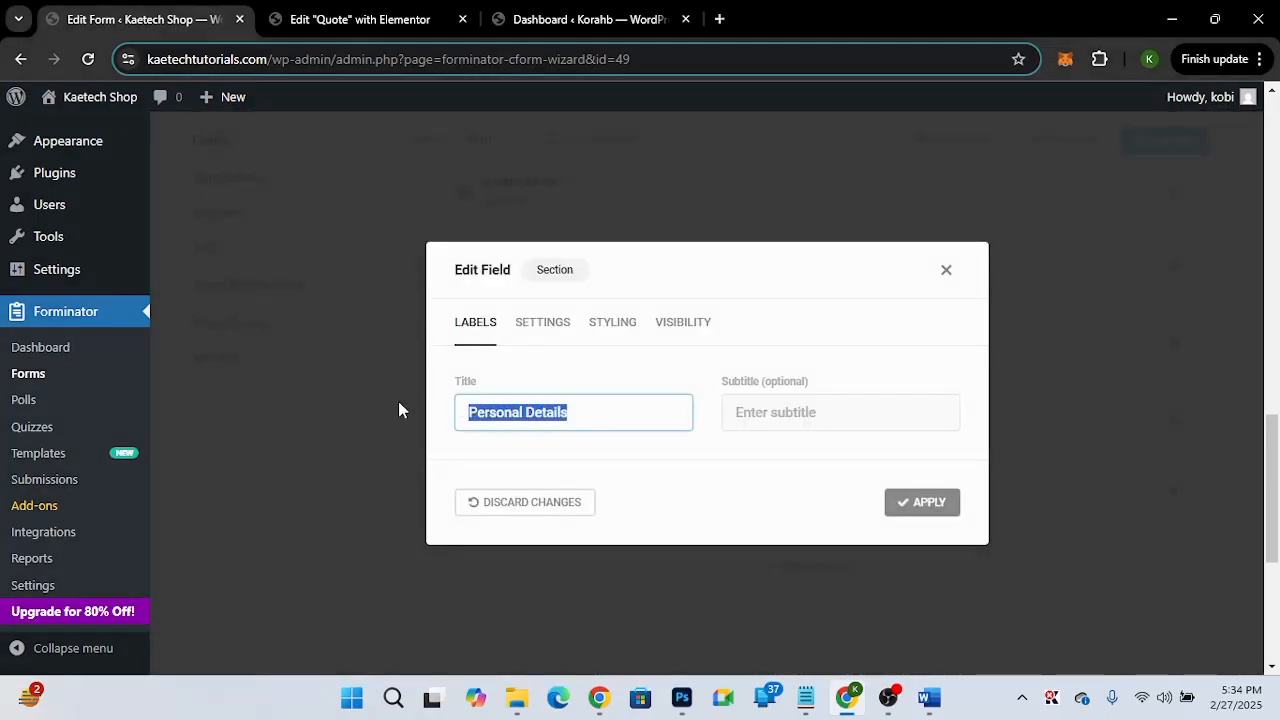
{"action": "type", "text": "Tota"}
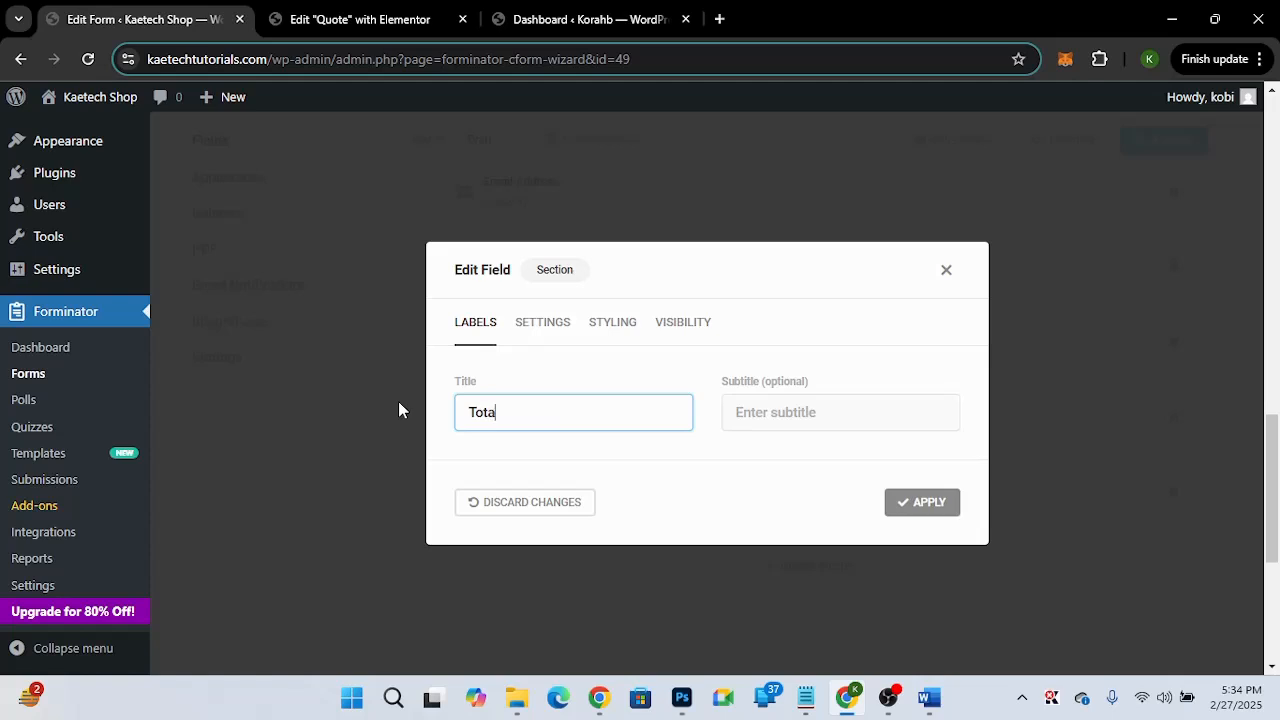
{"action": "type", "text": "l Cost of Website"}
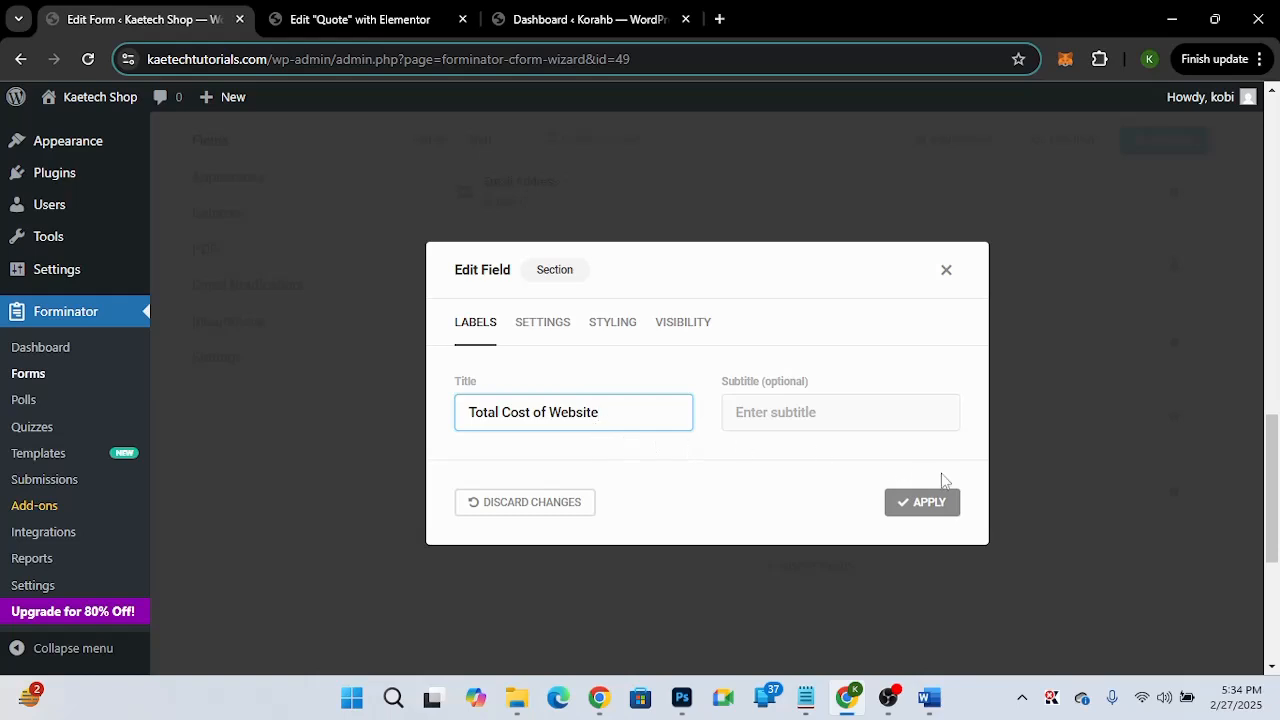
{"action": "left_click", "coordinate": [928, 503]}
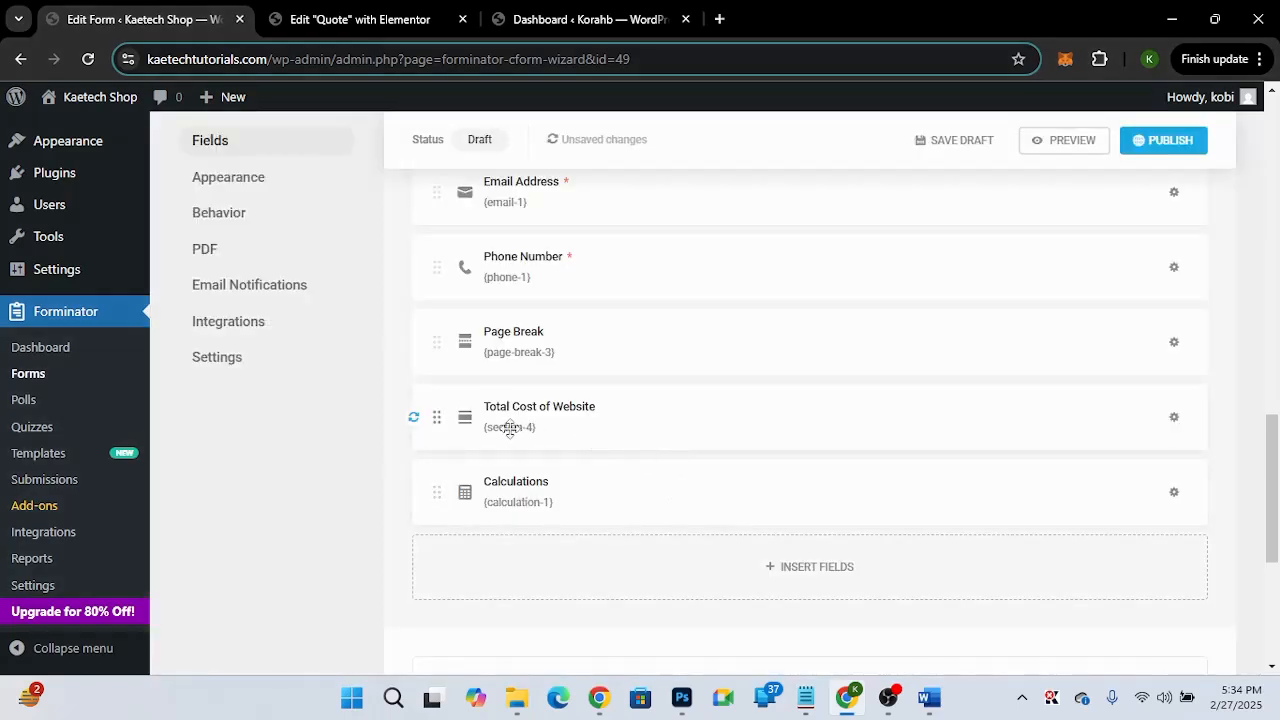
Change the Calculations field's label to "Estimated Website Cost".
{"action": "left_click", "coordinate": [624, 497]}
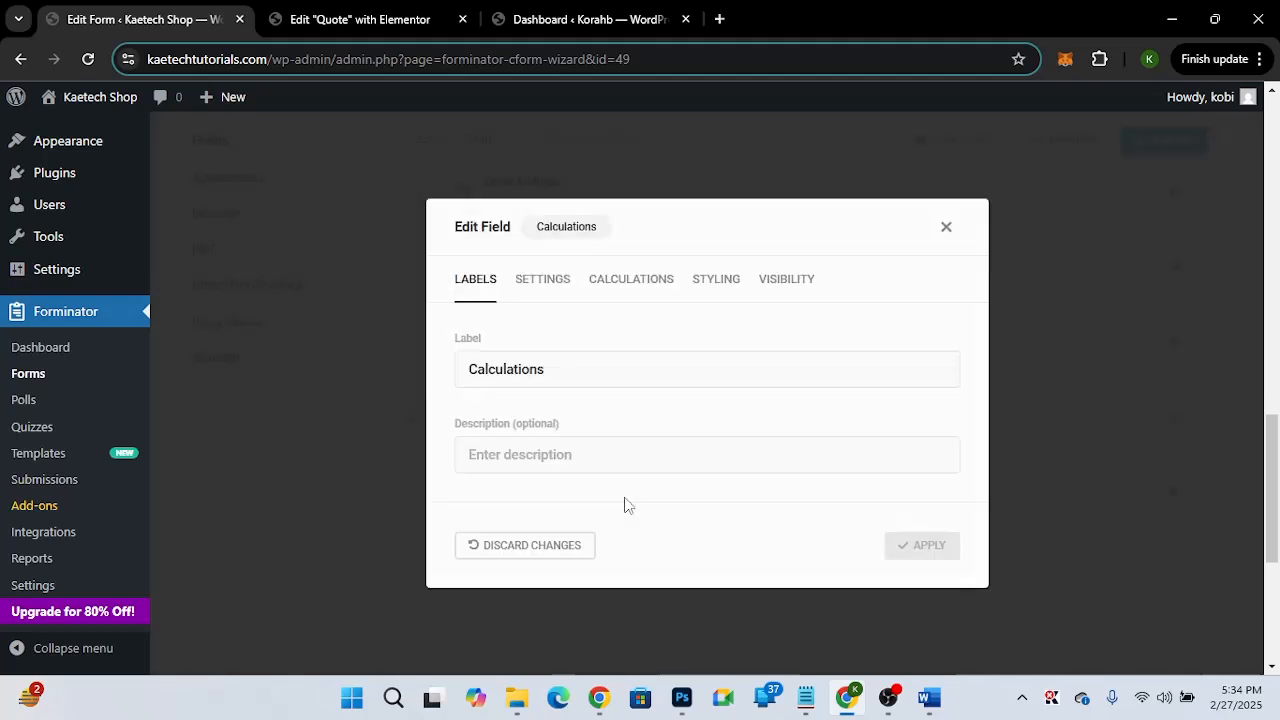
{"action": "left_click_drag", "start_coordinate": [553, 374], "coordinate": [434, 363]}
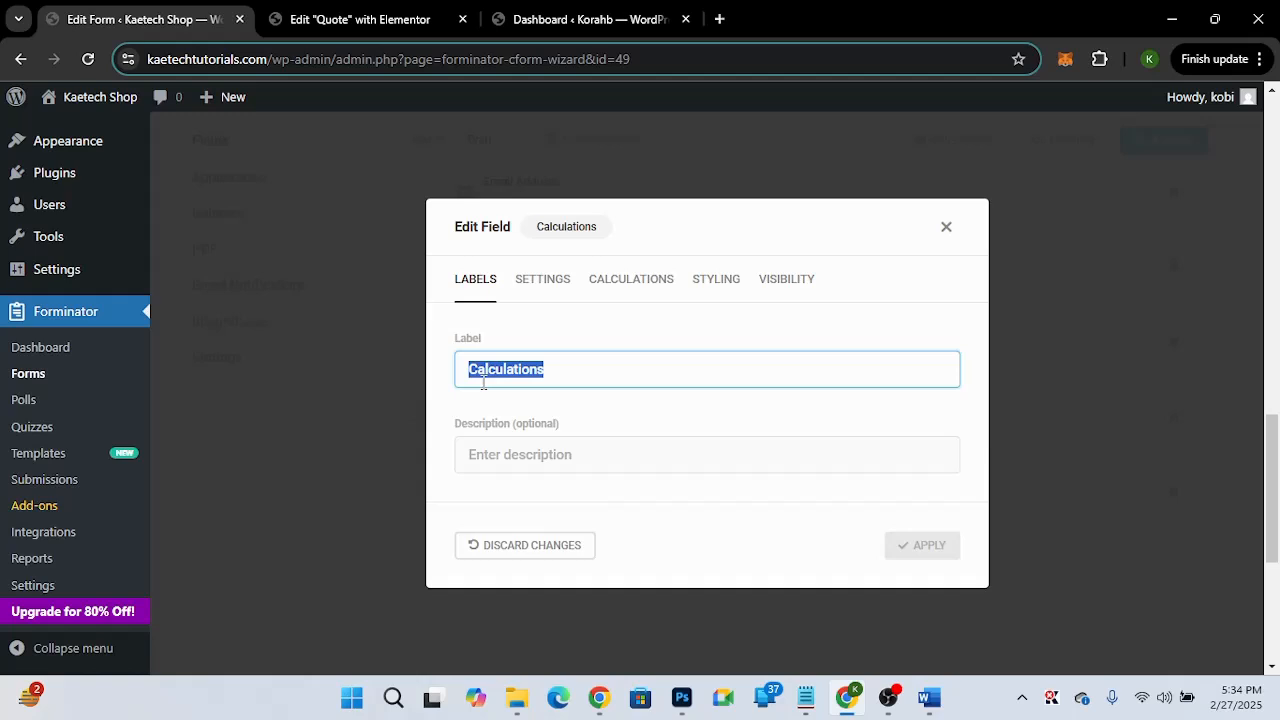
{"action": "type", "text": "Website Cost"}
{"action": "left_click_drag", "start_coordinate": [566, 372], "coordinate": [424, 366]}
{"action": "type", "text": "Estimated We"}
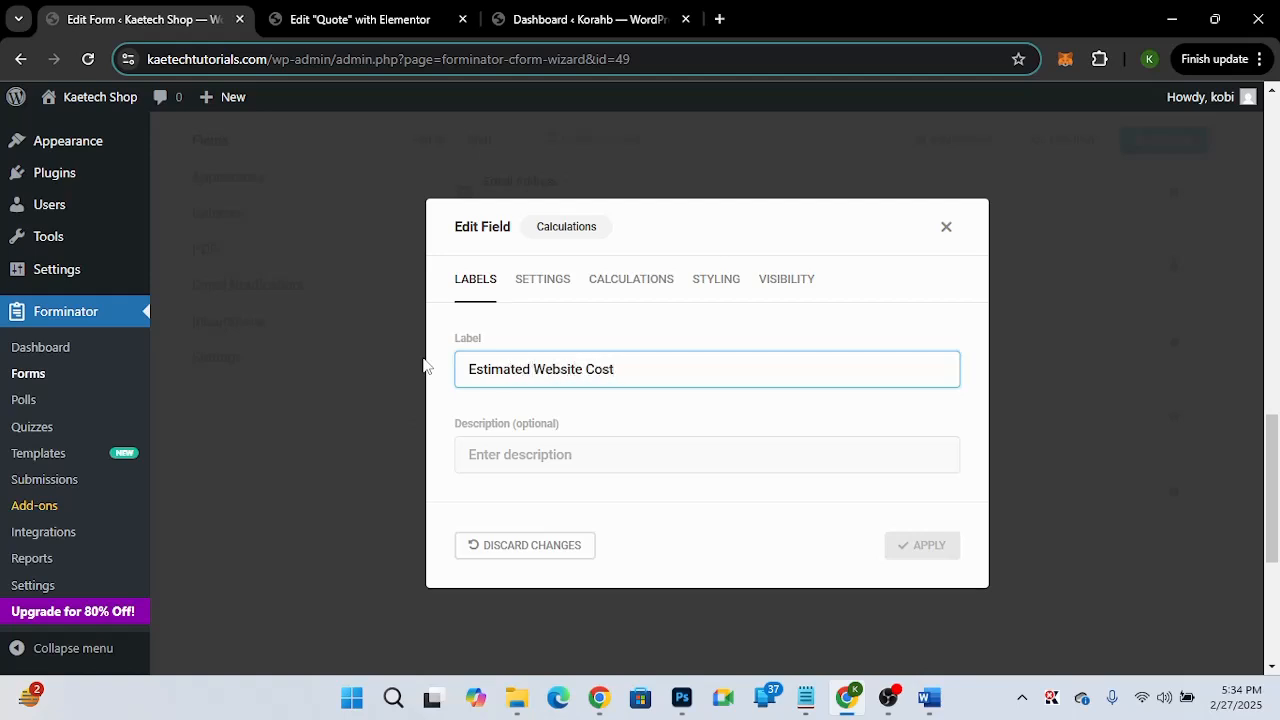
Set the Estimated Website Cost field's prefix to $ and open its calculation formula settings.
{"action": "left_click", "coordinate": [527, 289]}
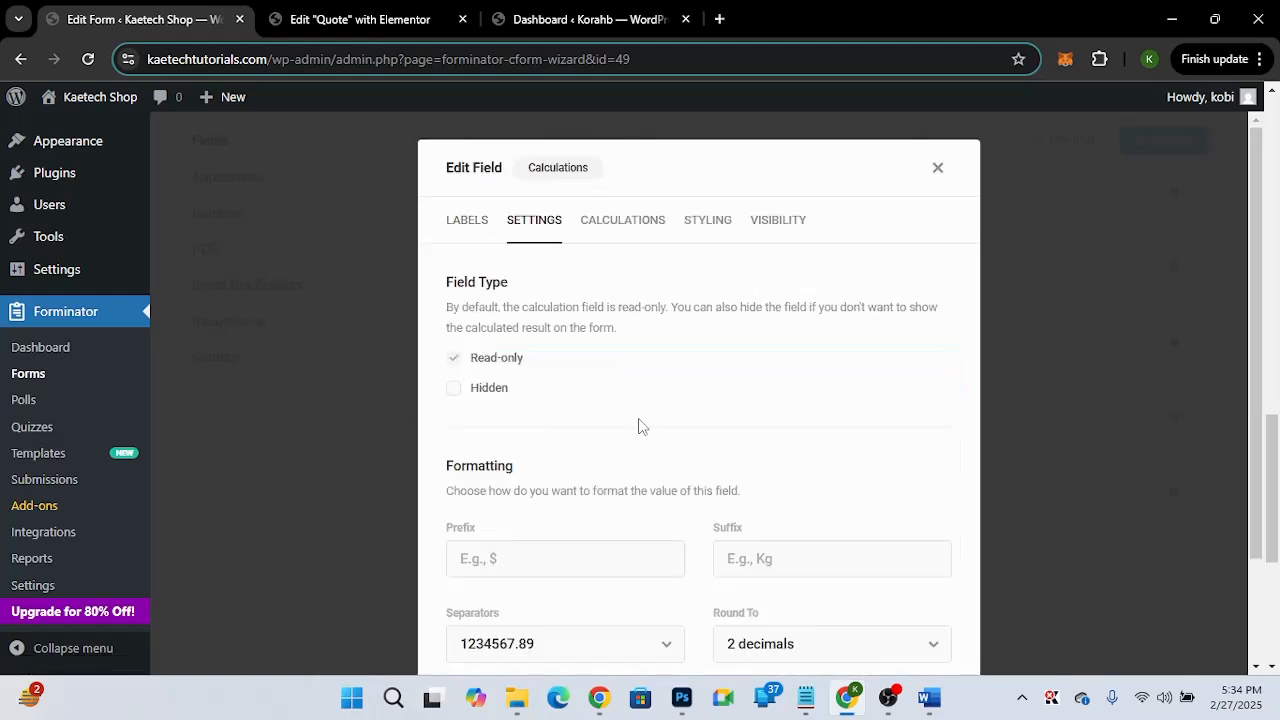
{"action": "scroll", "coordinate": [641, 427], "scroll_direction": "down", "scroll_amount": 2}
{"action": "left_click", "coordinate": [476, 550]}
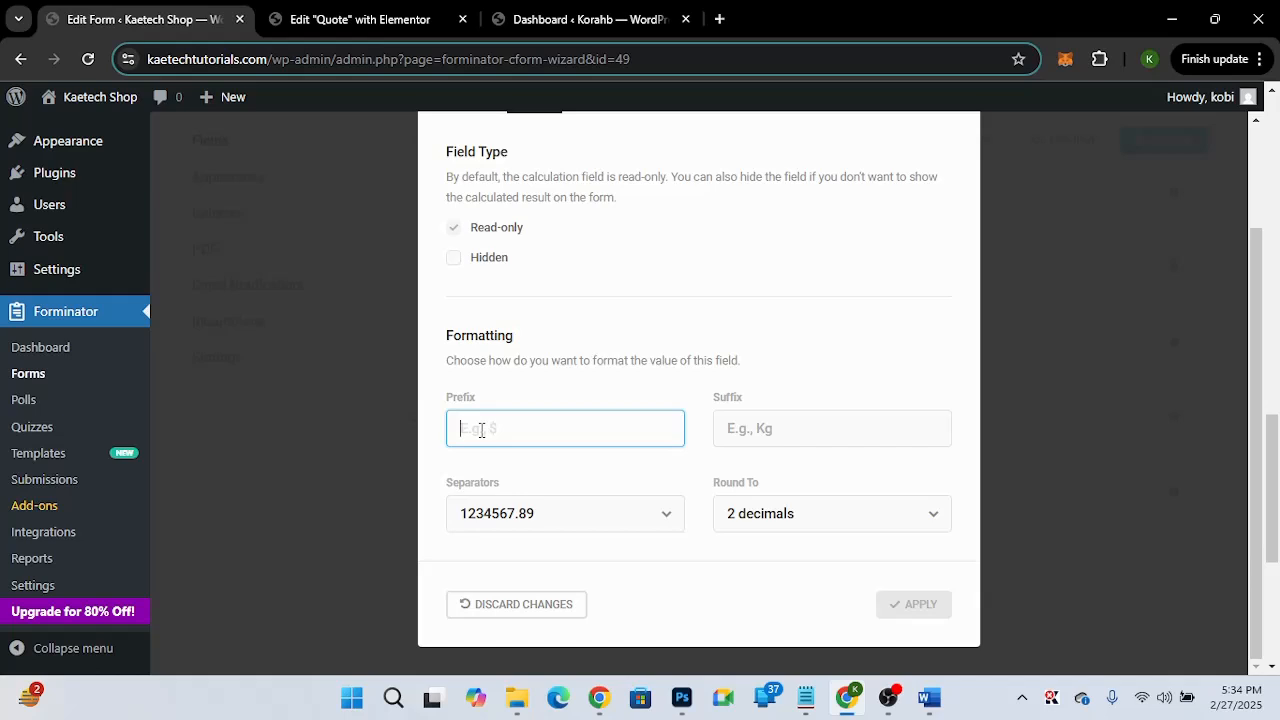
{"action": "type", "text": "$"}
{"action": "scroll", "coordinate": [703, 363], "scroll_direction": "up", "scroll_amount": 3}
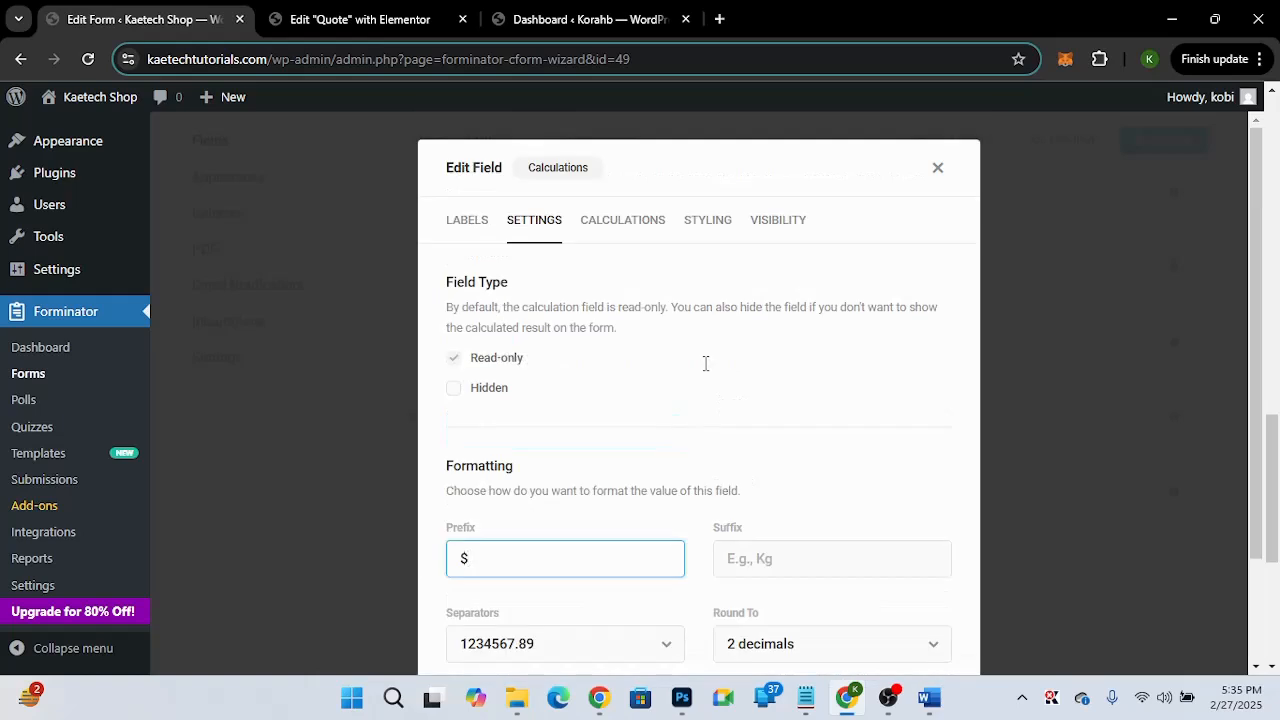
{"action": "left_click", "coordinate": [626, 232]}
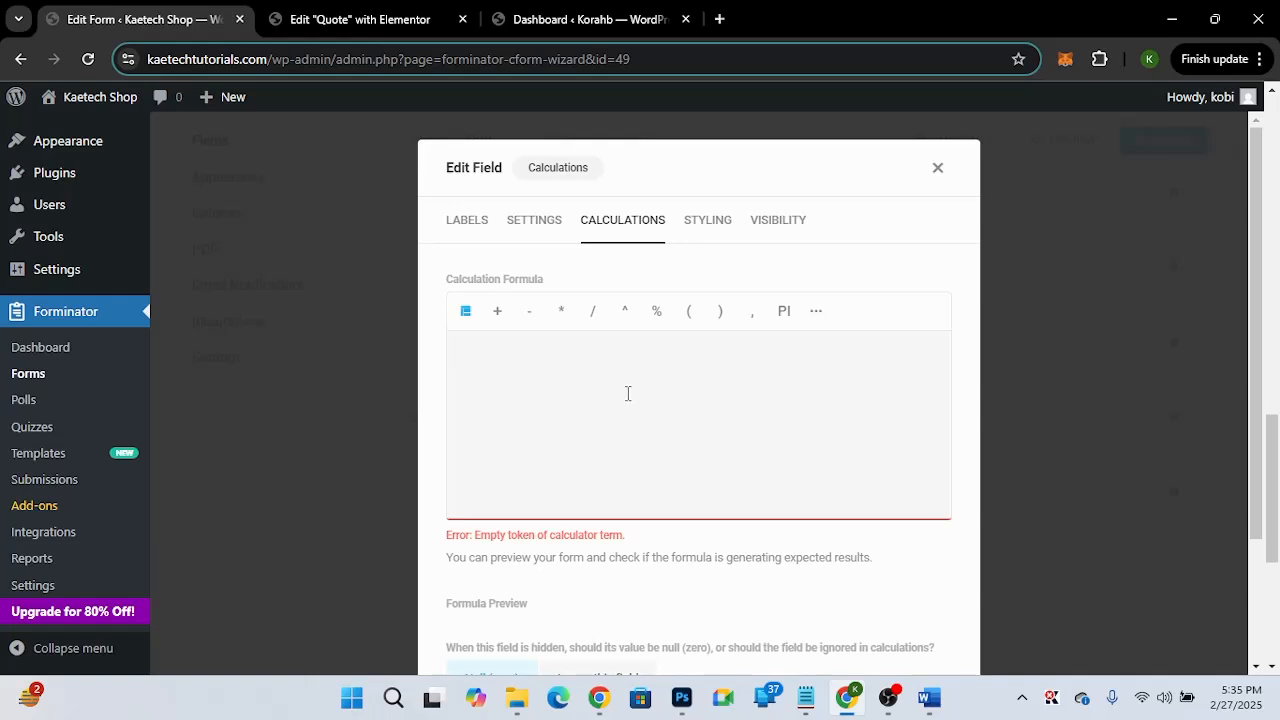
Start the Estimated Website Cost formula by adding the Type of website and Number of Pages fields together.
{"action": "left_click", "coordinate": [653, 442]}
{"action": "left_click", "coordinate": [467, 314]}
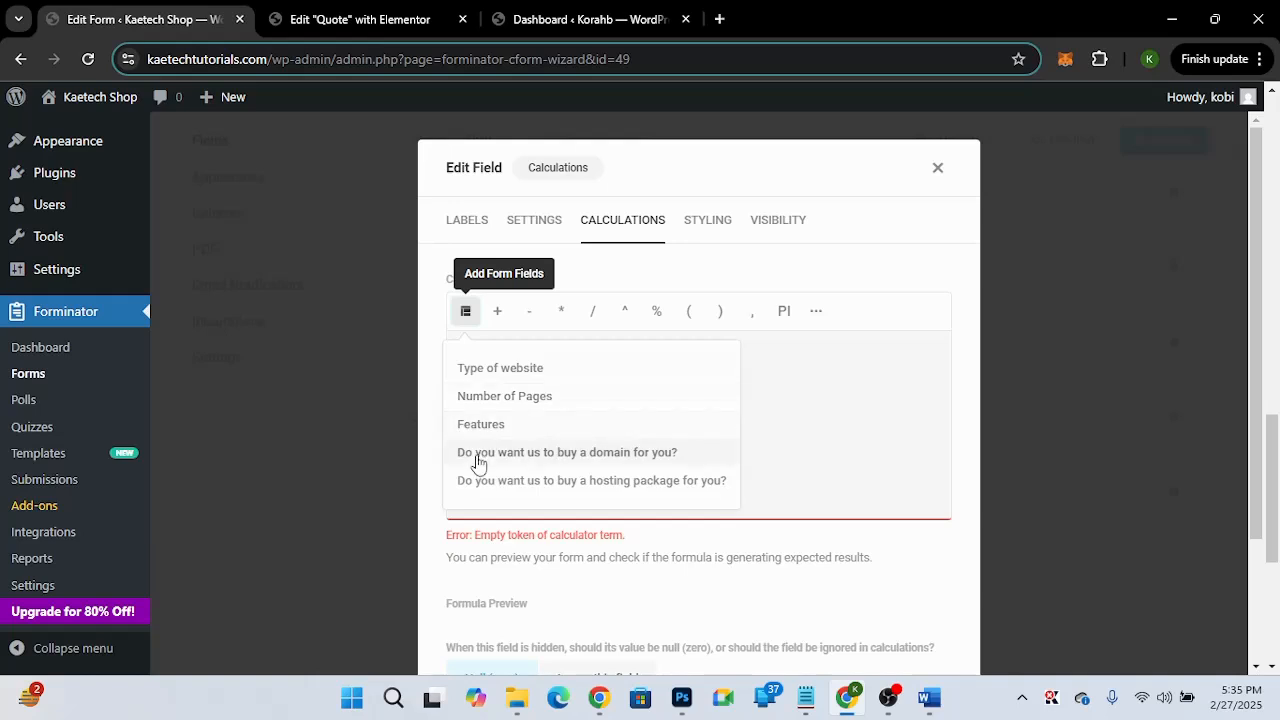
{"action": "left_click", "coordinate": [493, 370]}
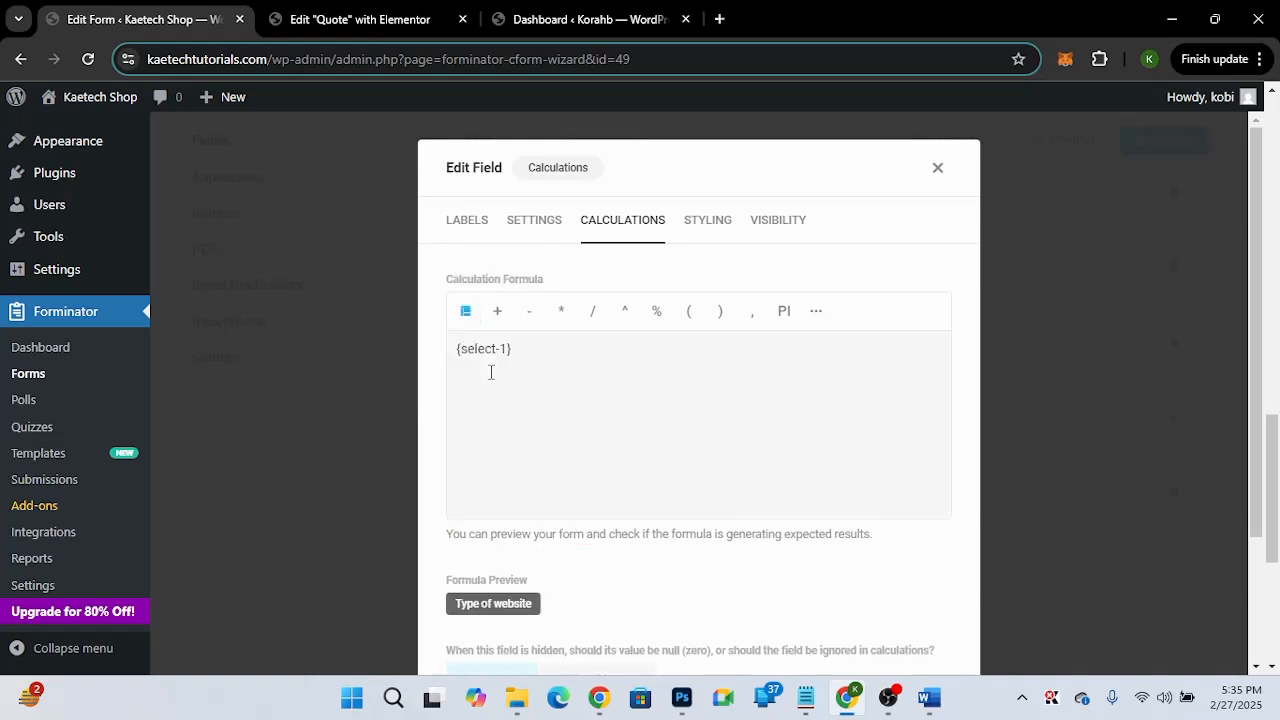
{"action": "left_click", "coordinate": [502, 318]}
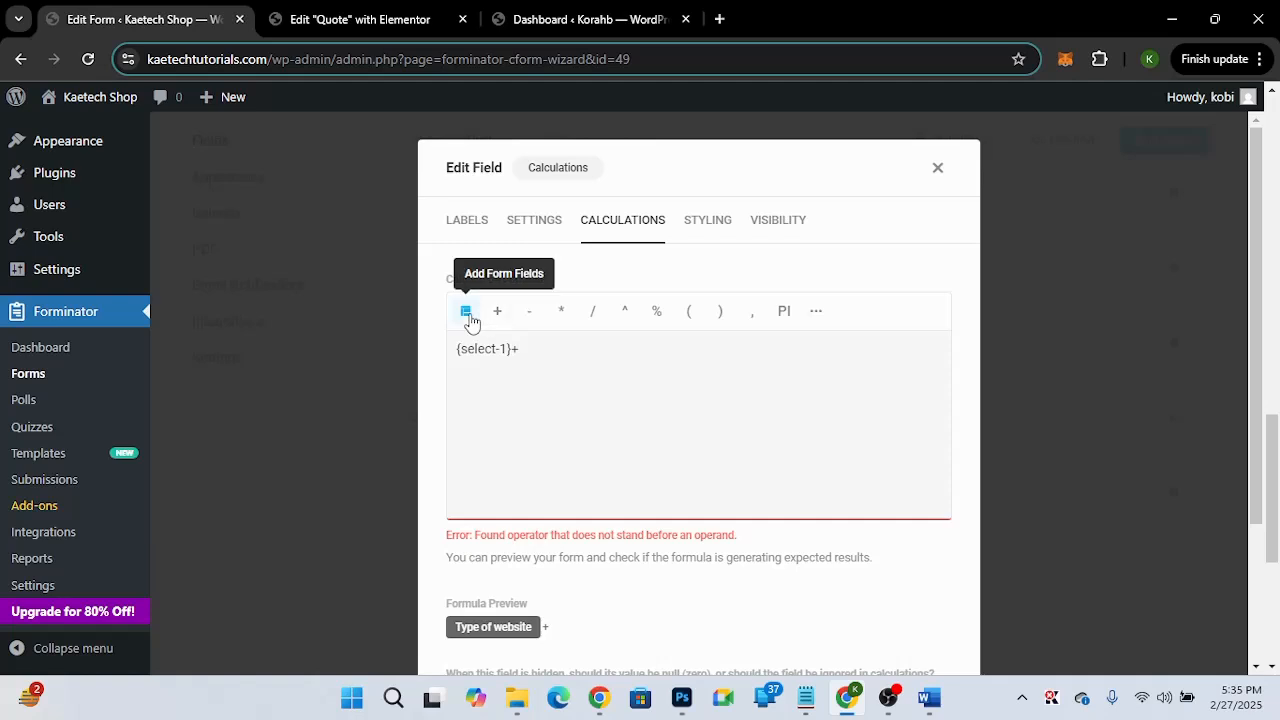
{"action": "left_click", "coordinate": [468, 316]}
{"action": "left_click", "coordinate": [477, 397]}
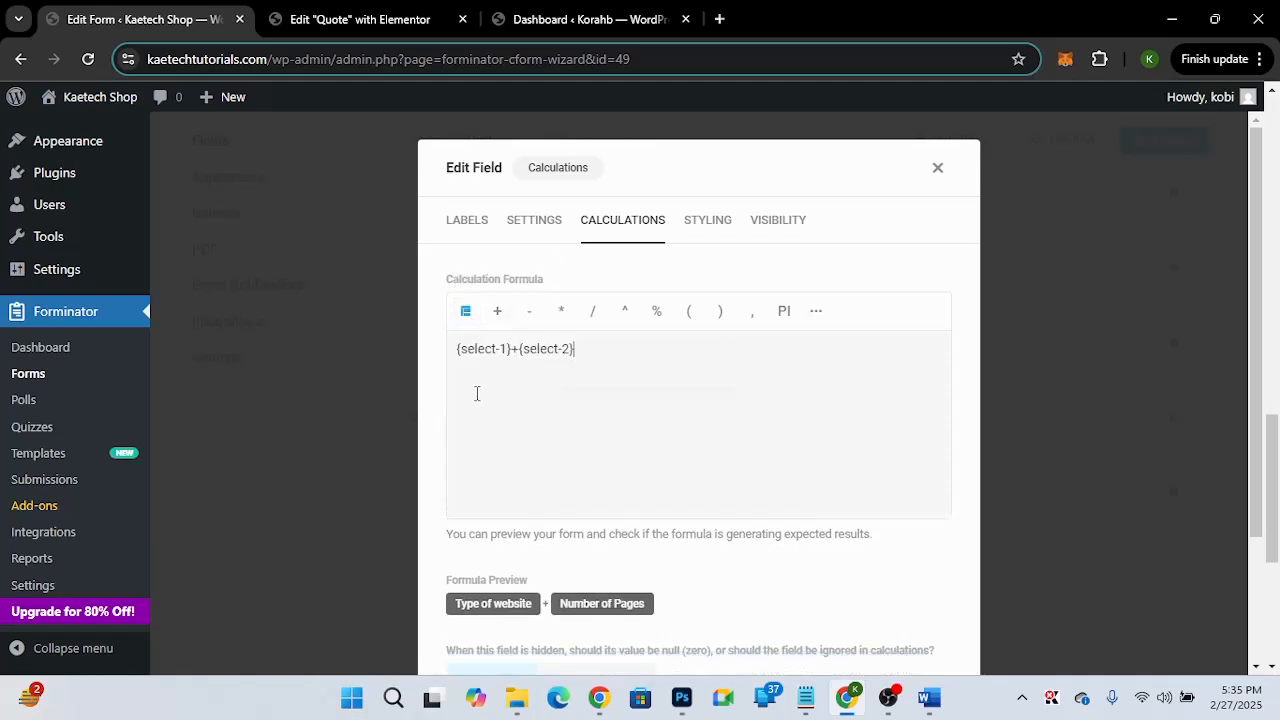
Extend the cost formula by adding the Features field and the "Do you want us to buy a domain for you?" field.
{"action": "left_click", "coordinate": [497, 312]}
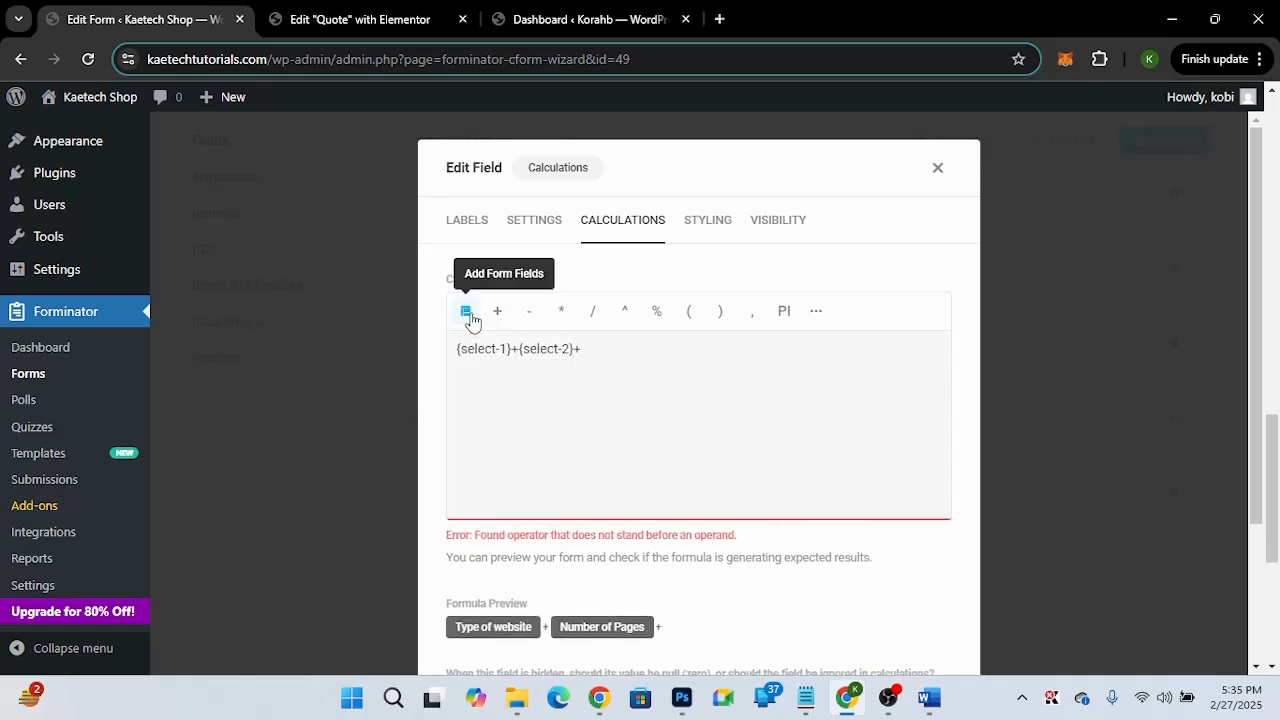
{"action": "left_click", "coordinate": [467, 313]}
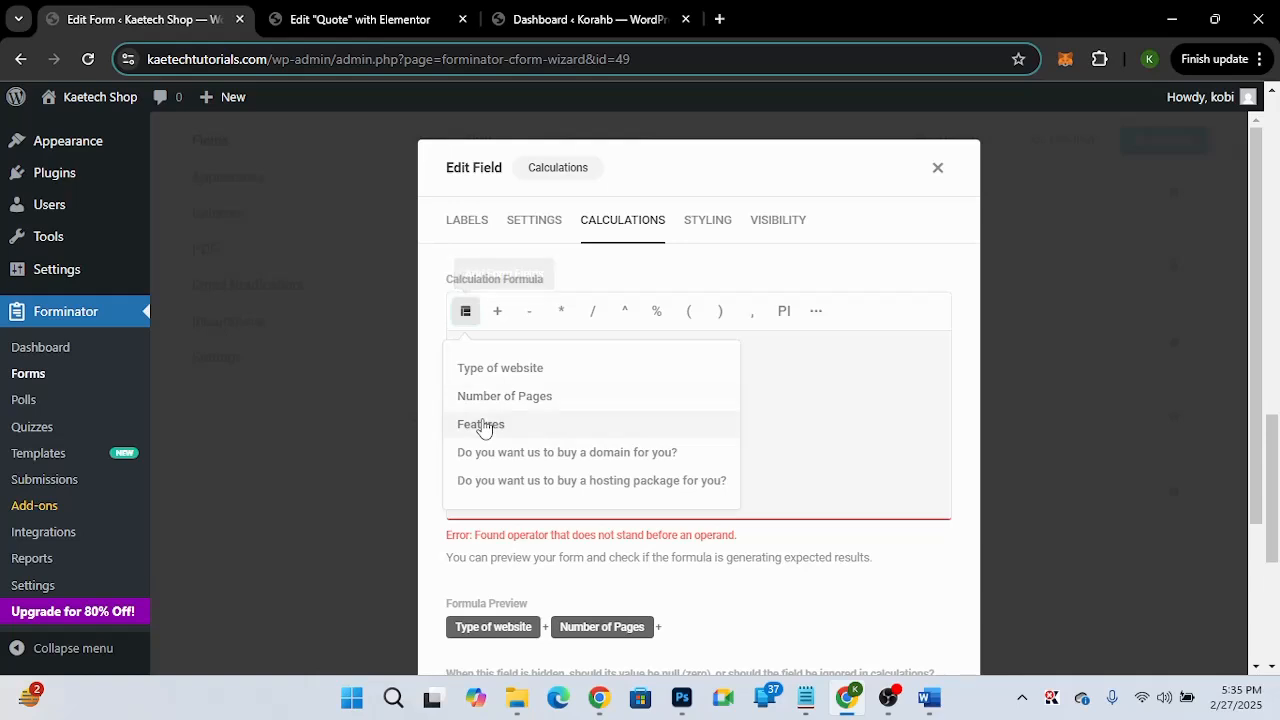
{"action": "left_click", "coordinate": [482, 423]}
{"action": "left_click", "coordinate": [497, 312]}
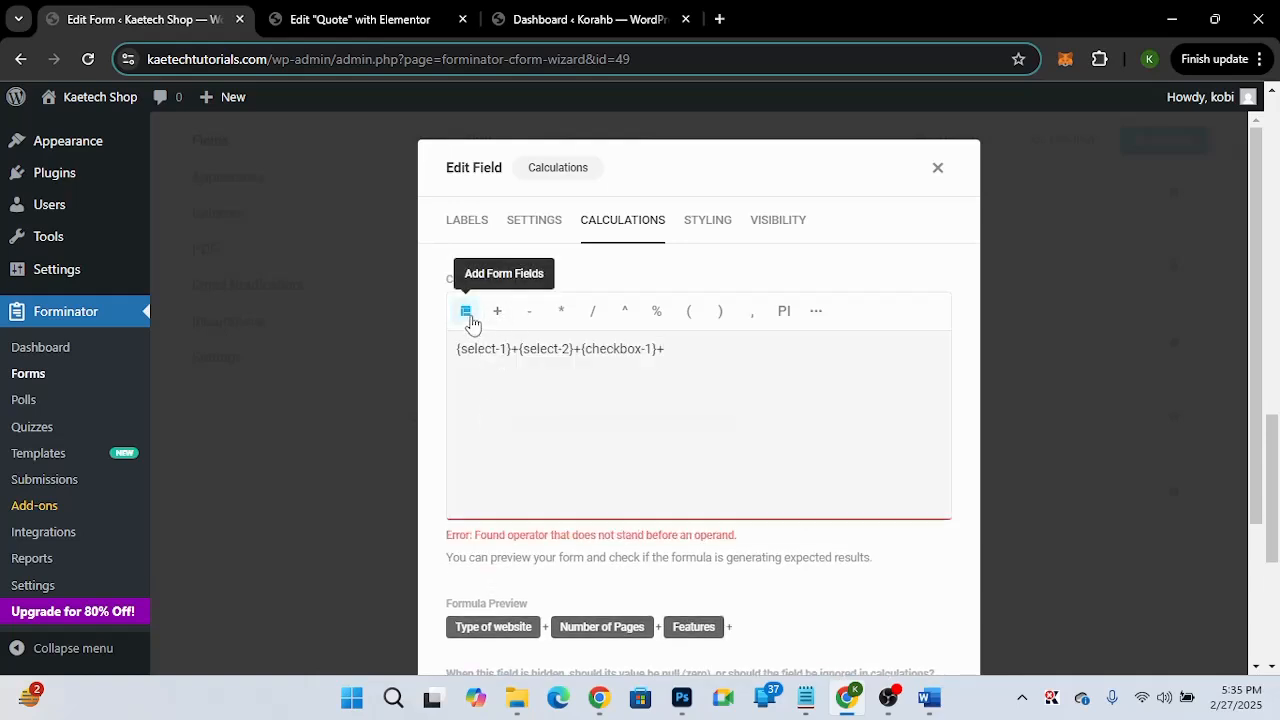
{"action": "left_click", "coordinate": [467, 313]}
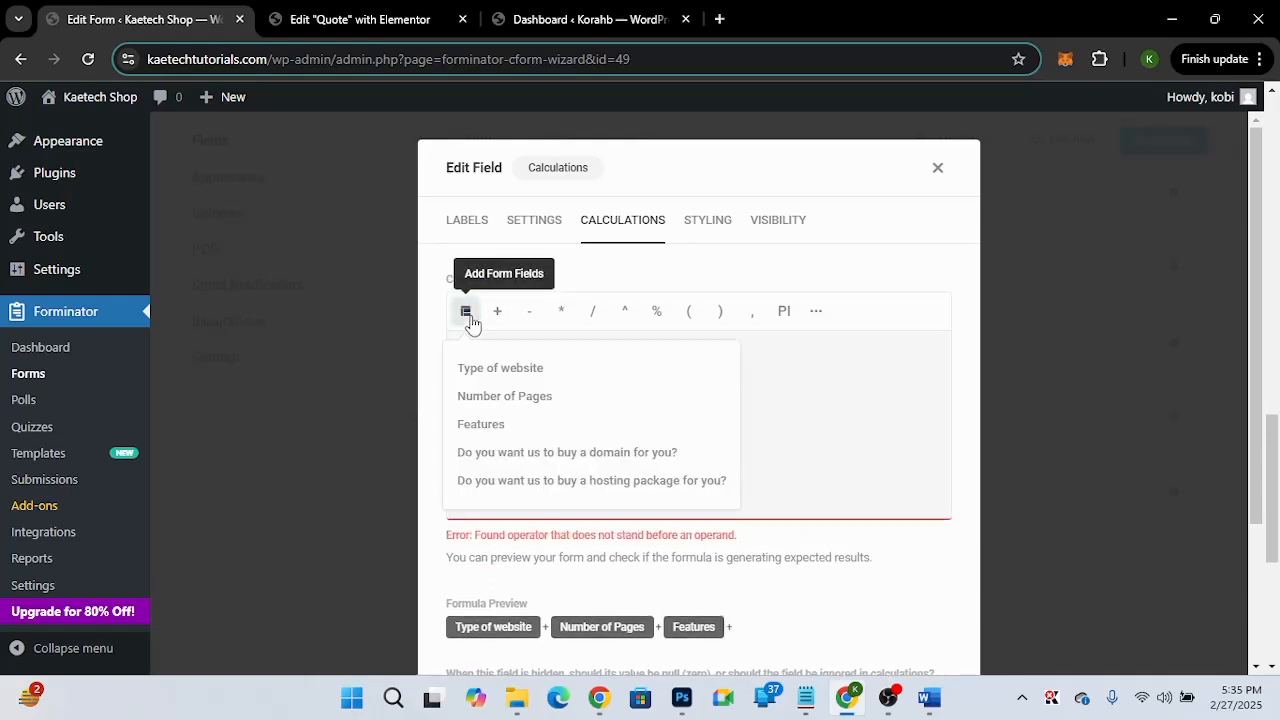
{"action": "left_click", "coordinate": [505, 455]}
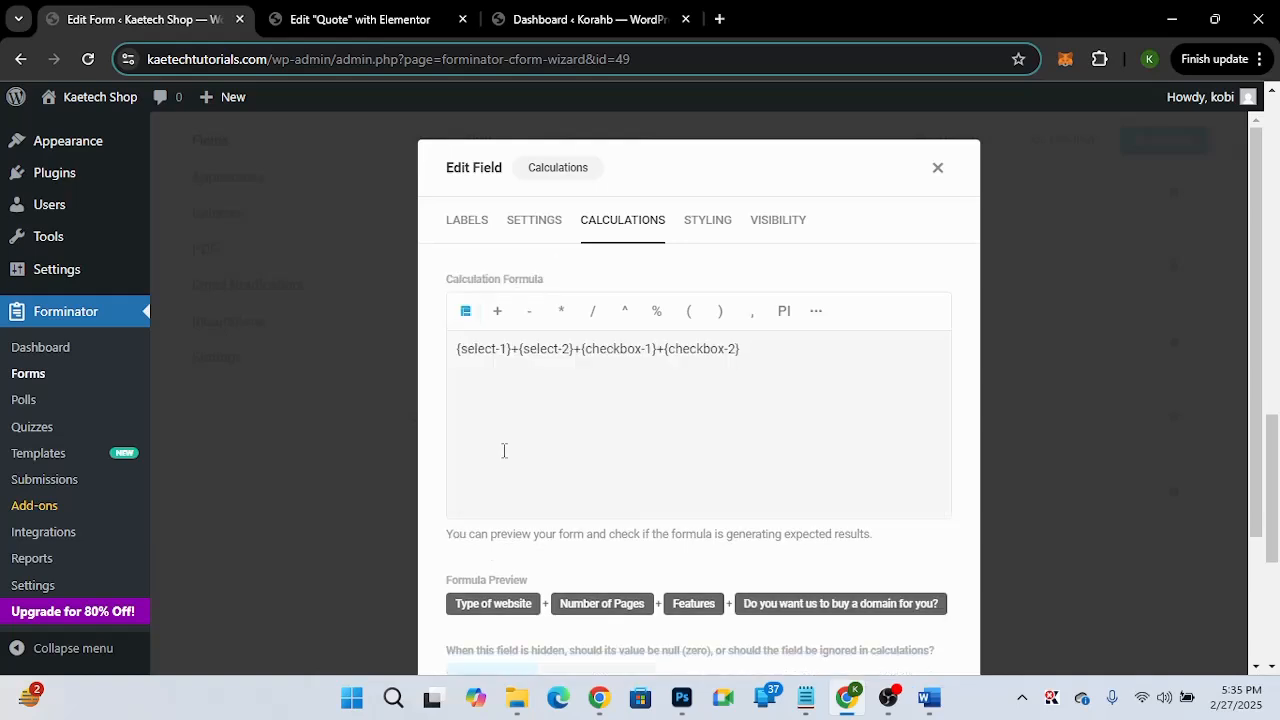
Add the "Do you want us to buy a hosting package for you?" field to the cost formula and apply the field settings.
{"action": "left_click", "coordinate": [498, 312]}
{"action": "left_click", "coordinate": [465, 312]}
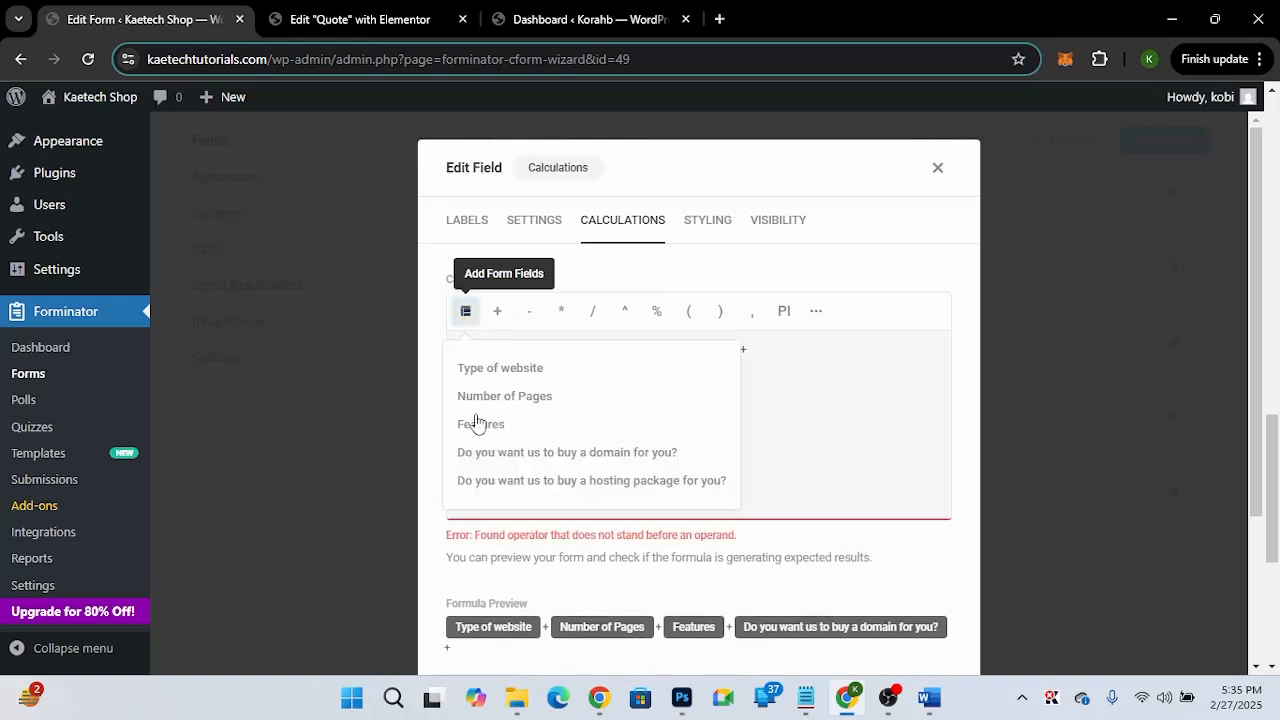
{"action": "left_click", "coordinate": [494, 484]}
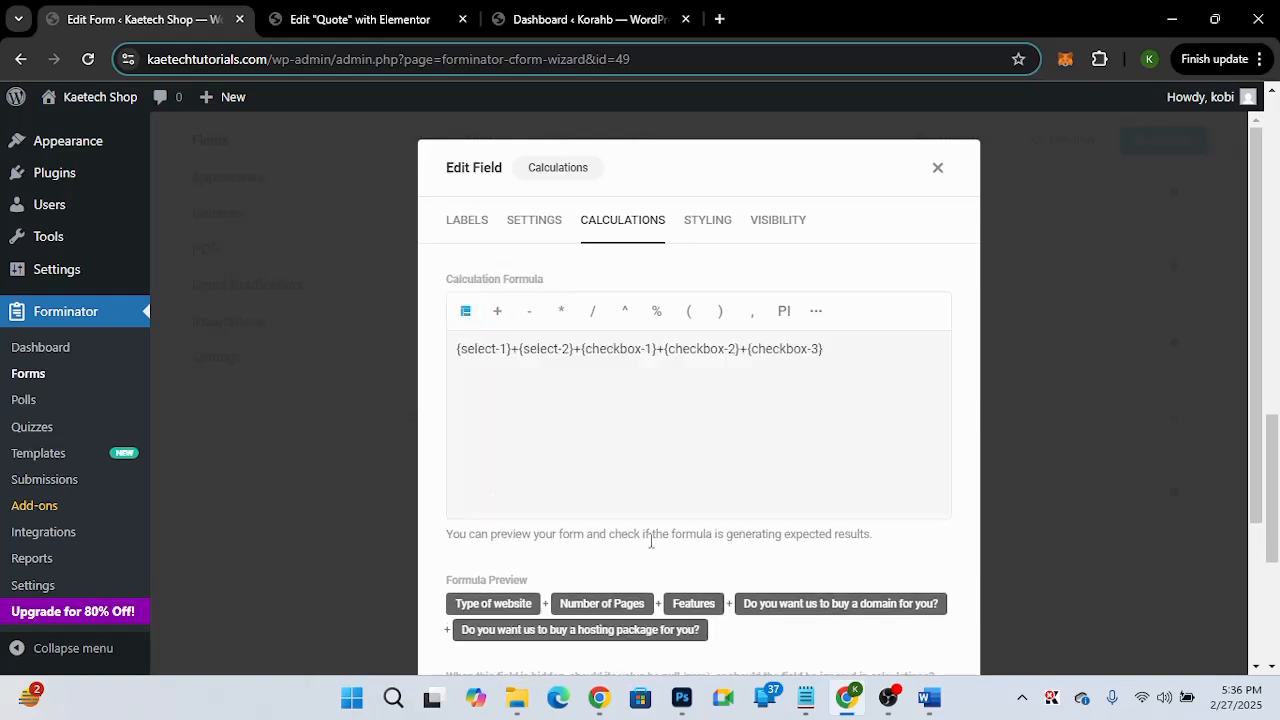
{"action": "scroll", "coordinate": [651, 541], "scroll_direction": "down", "scroll_amount": 3}
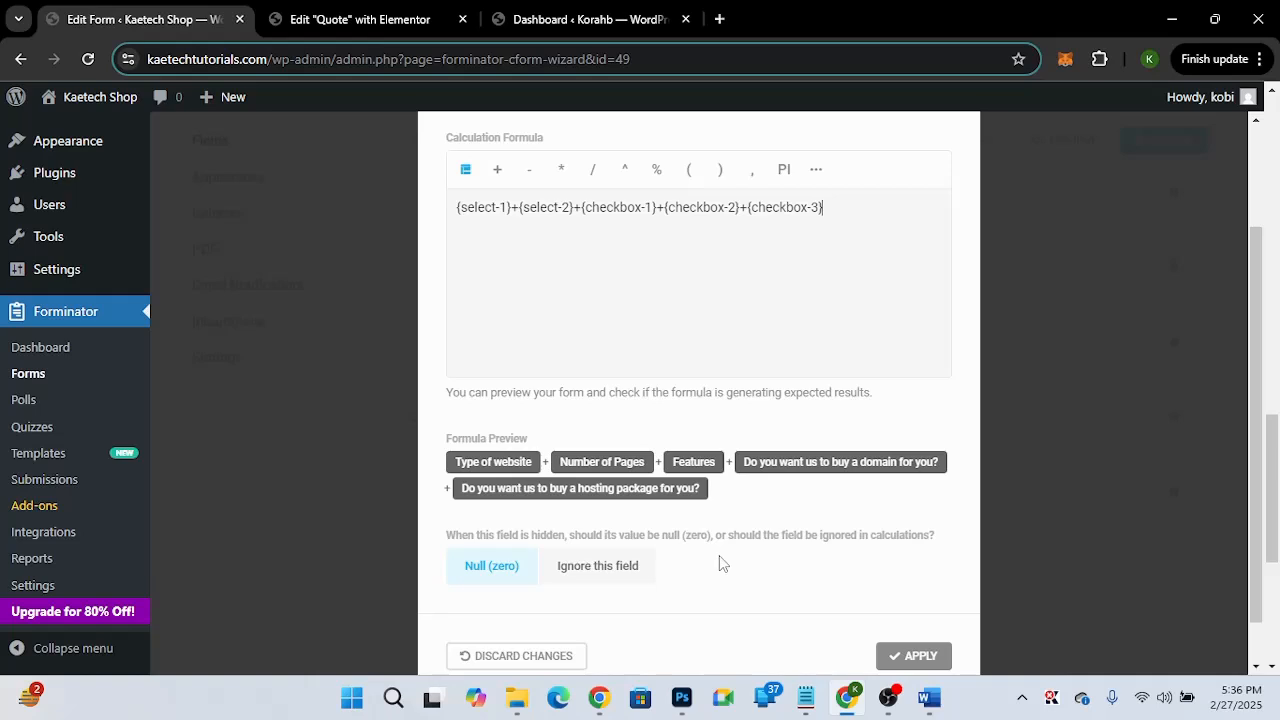
{"action": "scroll", "coordinate": [719, 560], "scroll_direction": "up", "scroll_amount": 3}
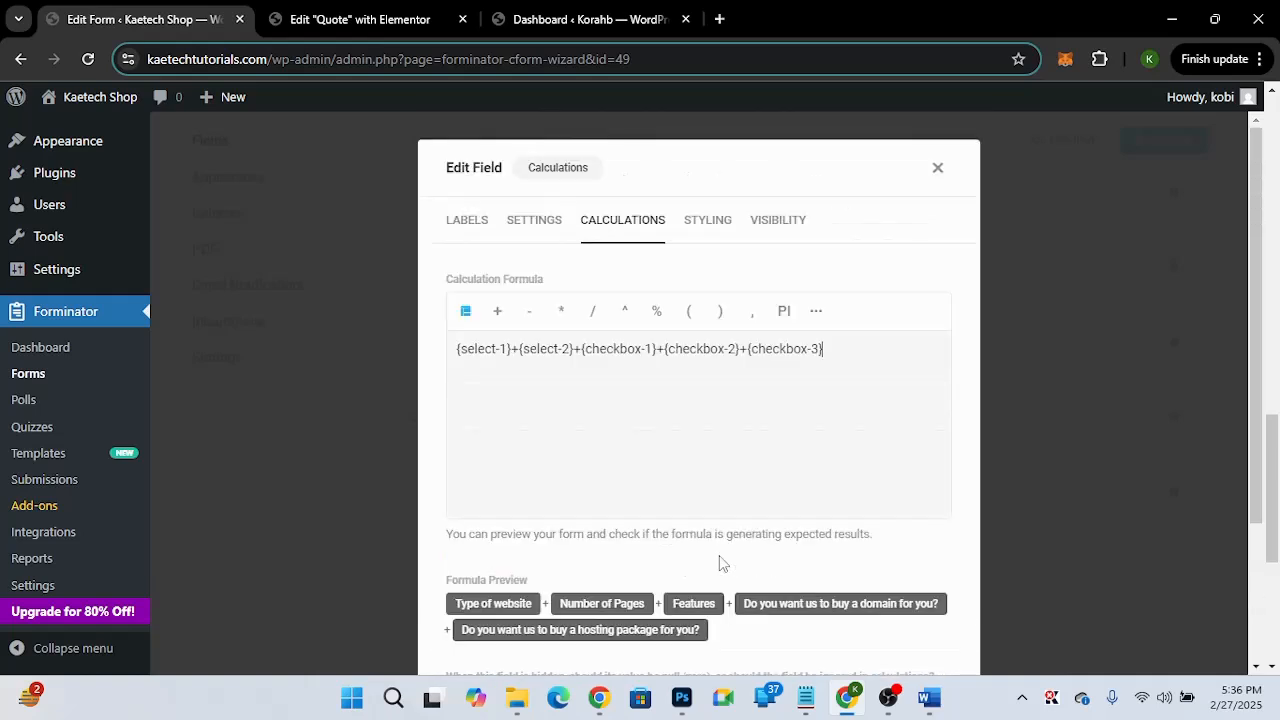
{"action": "left_click", "coordinate": [713, 226]}
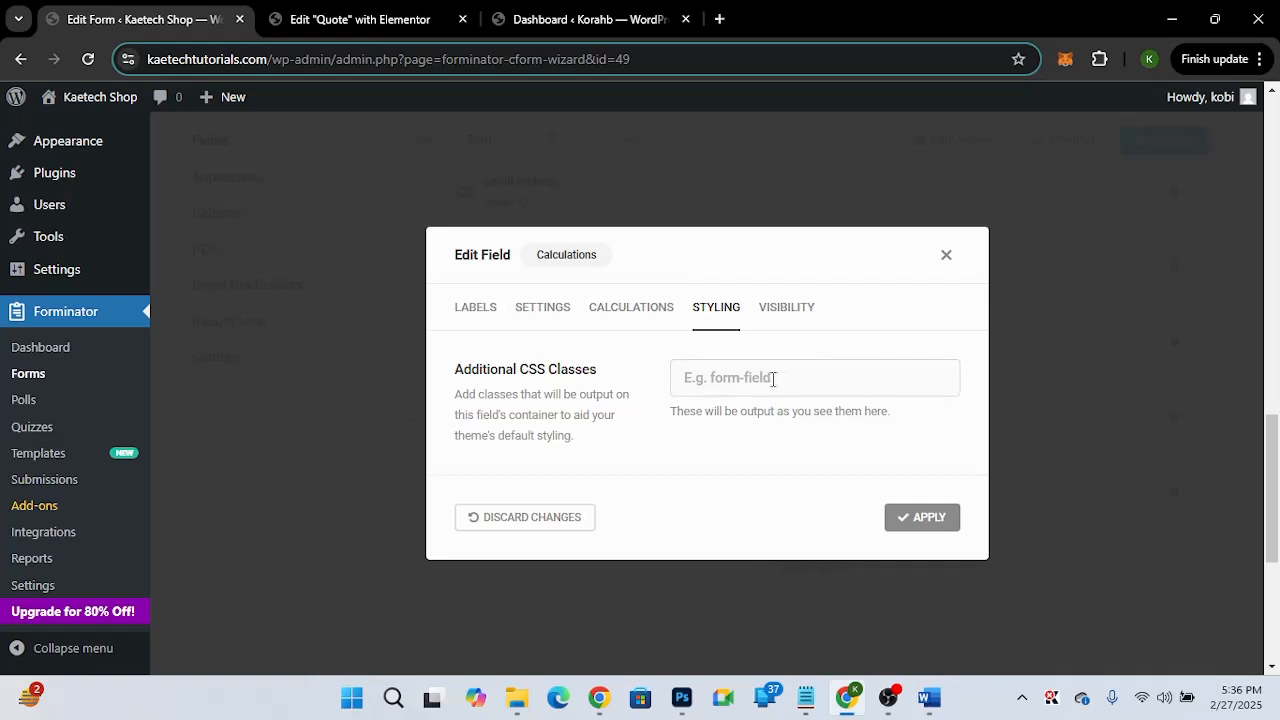
{"action": "left_click", "coordinate": [794, 312]}
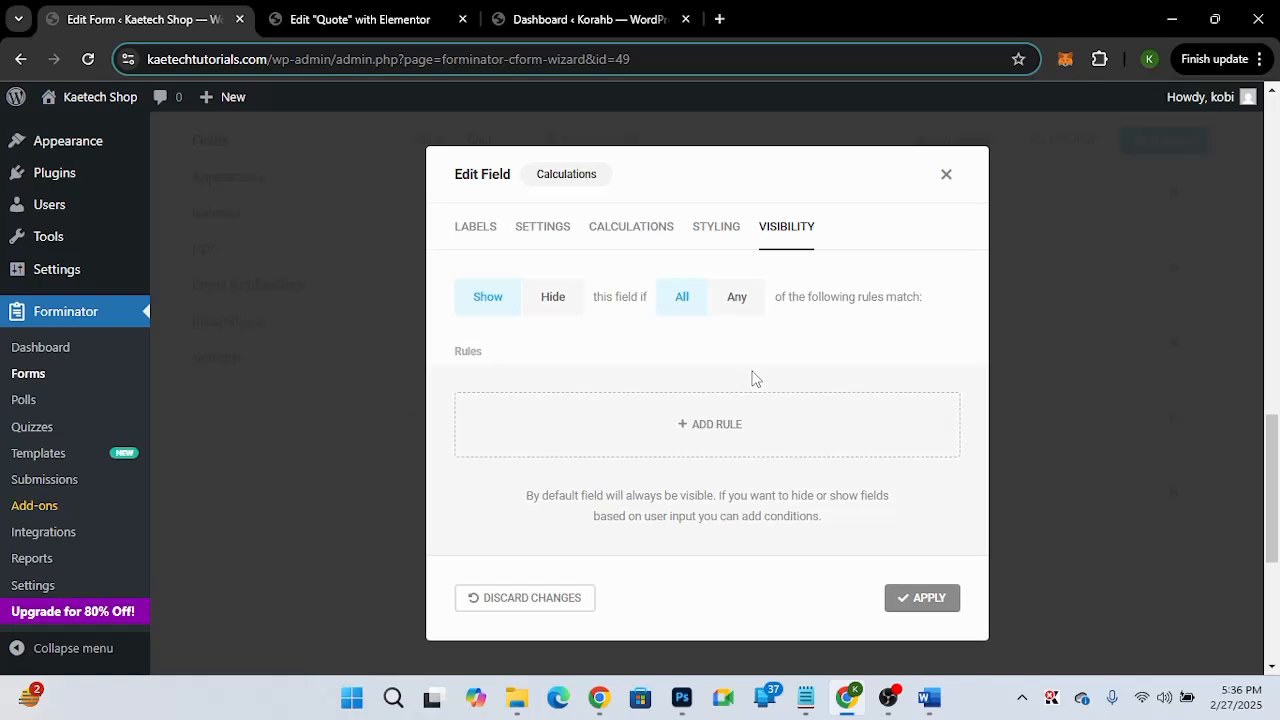
{"action": "left_click", "coordinate": [916, 599]}
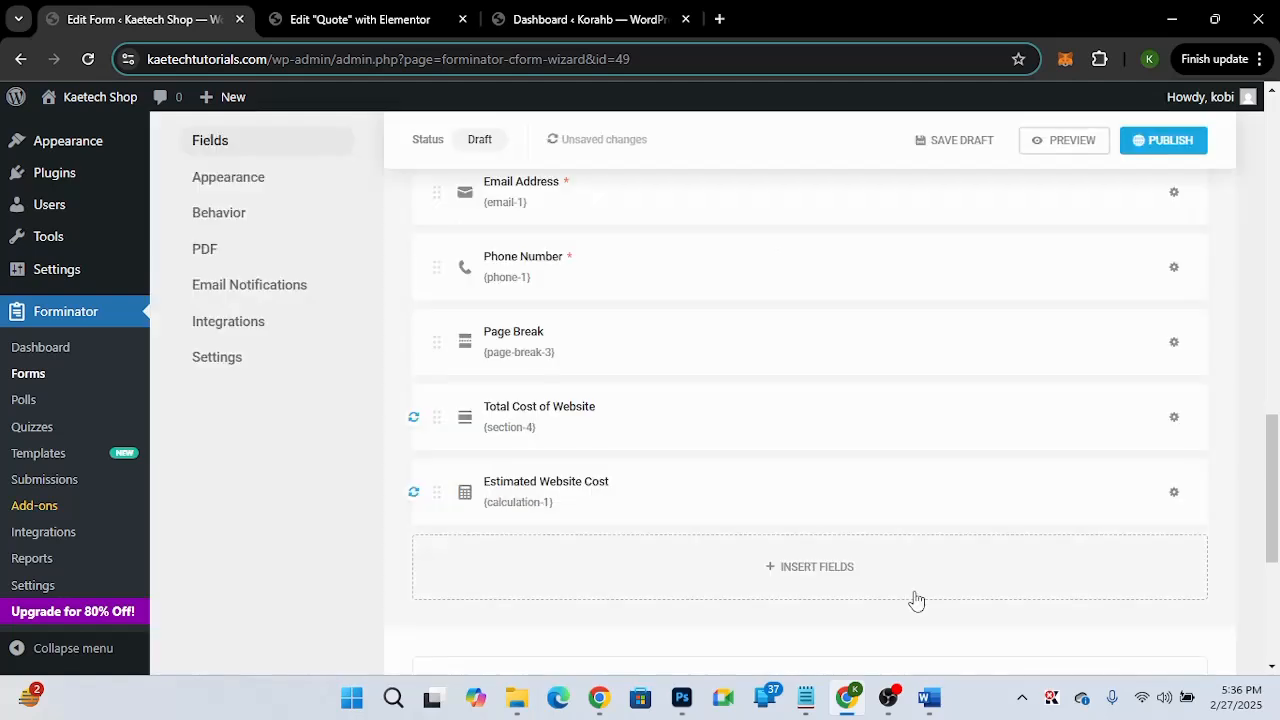
Preview the form to check its page progress header, and close the preview.
{"action": "left_click", "coordinate": [1068, 140]}
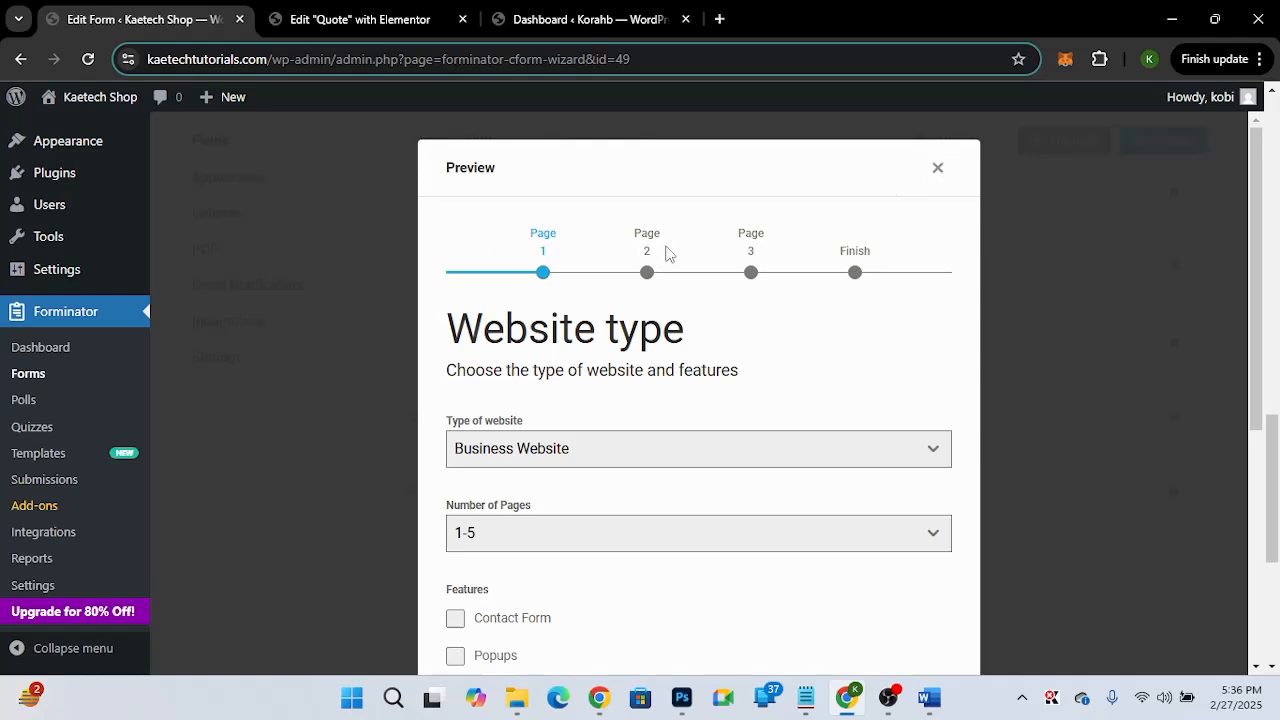
{"action": "left_click", "coordinate": [937, 168]}
Edit the Pagination field and set the label of page 1 to "Website type".
{"action": "scroll", "coordinate": [640, 333], "scroll_direction": "up", "scroll_amount": 5}
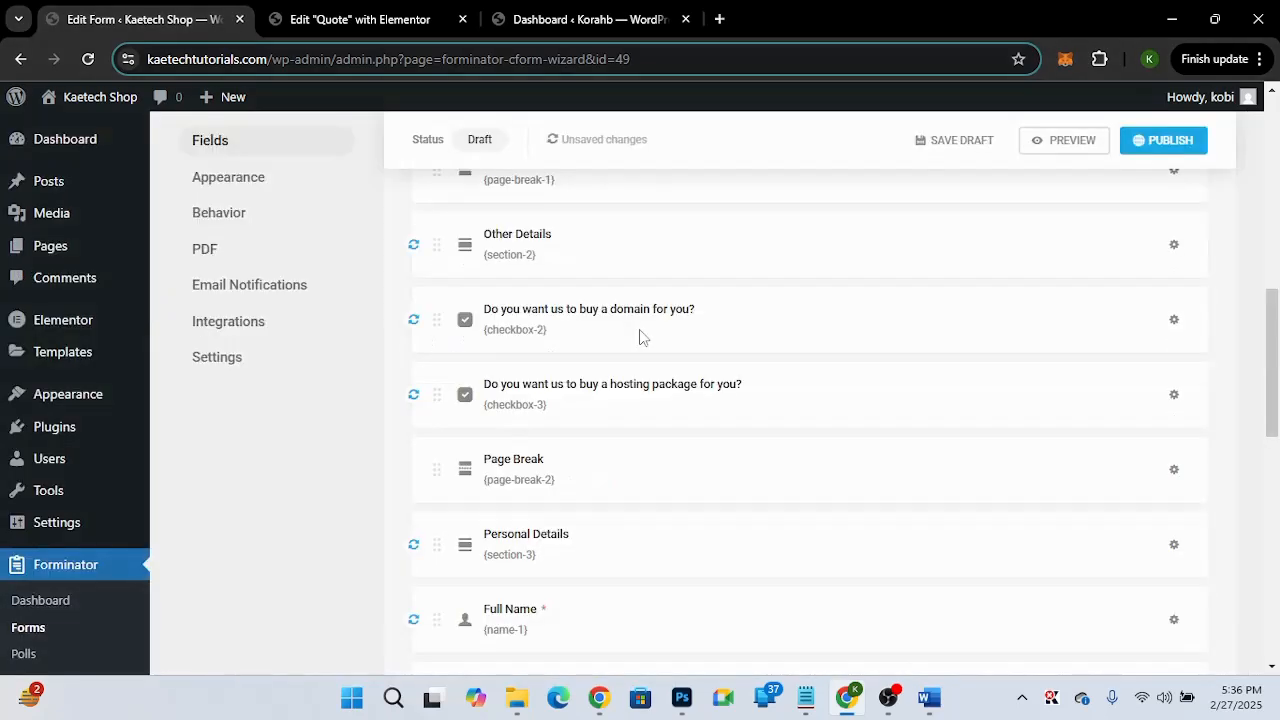
{"action": "scroll", "coordinate": [640, 337], "scroll_direction": "up", "scroll_amount": 1}
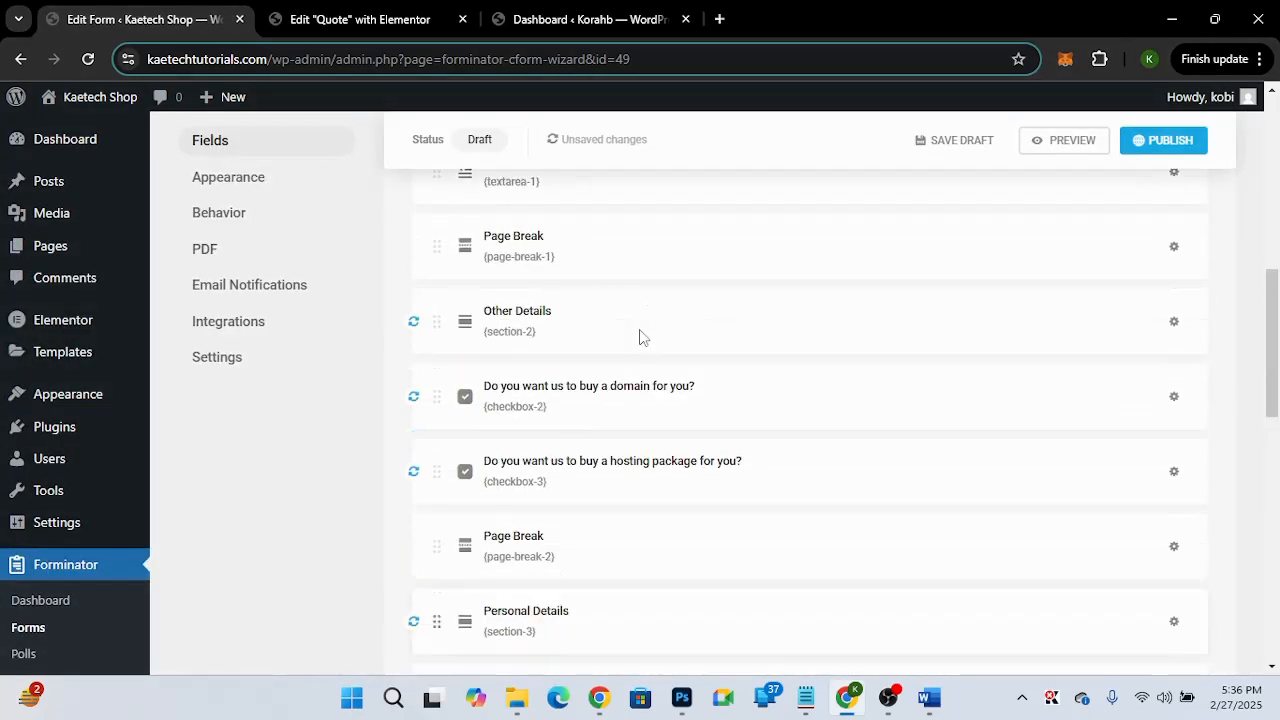
{"action": "scroll", "coordinate": [640, 337], "scroll_direction": "up", "scroll_amount": 6}
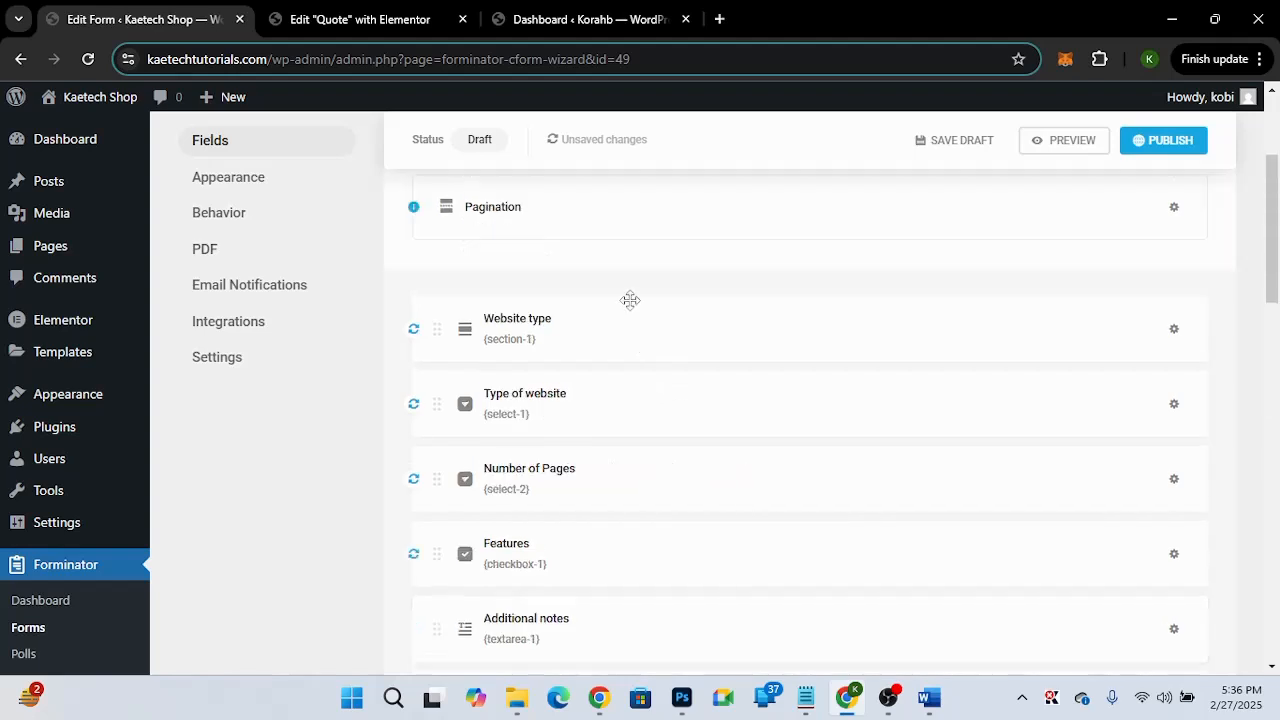
{"action": "scroll", "coordinate": [584, 249], "scroll_direction": "up", "scroll_amount": 1}
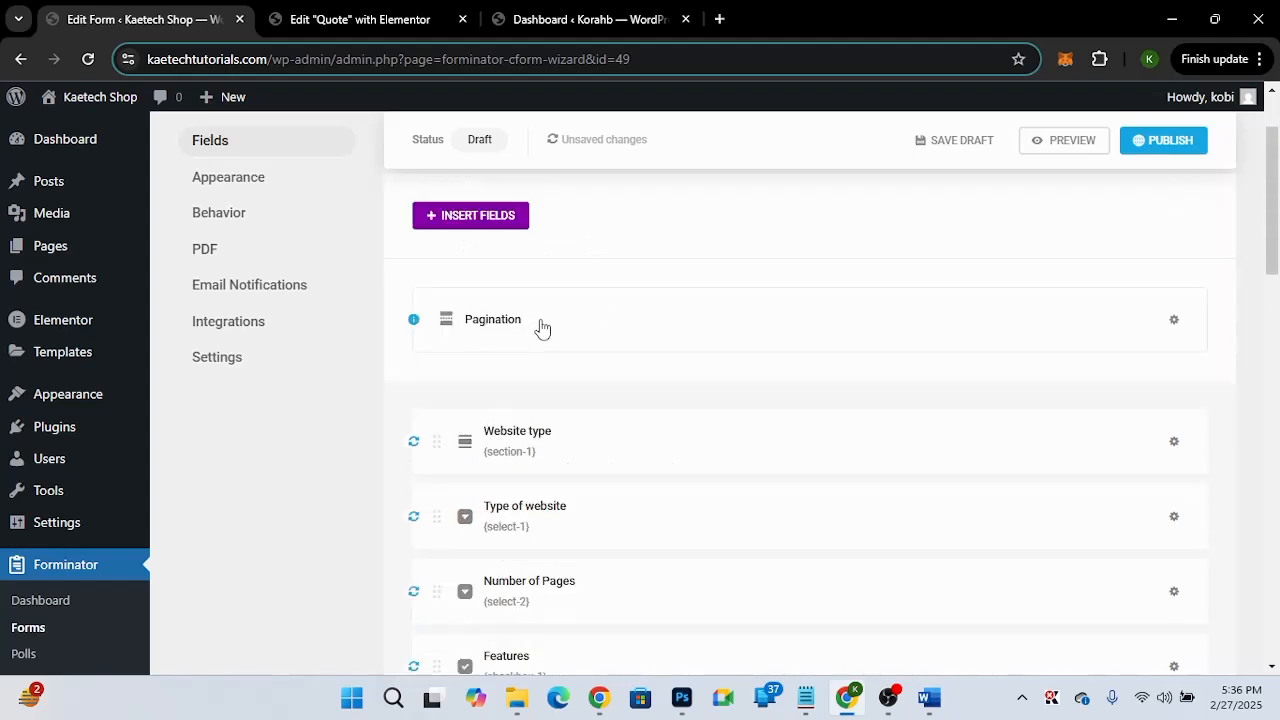
{"action": "left_click", "coordinate": [540, 320]}
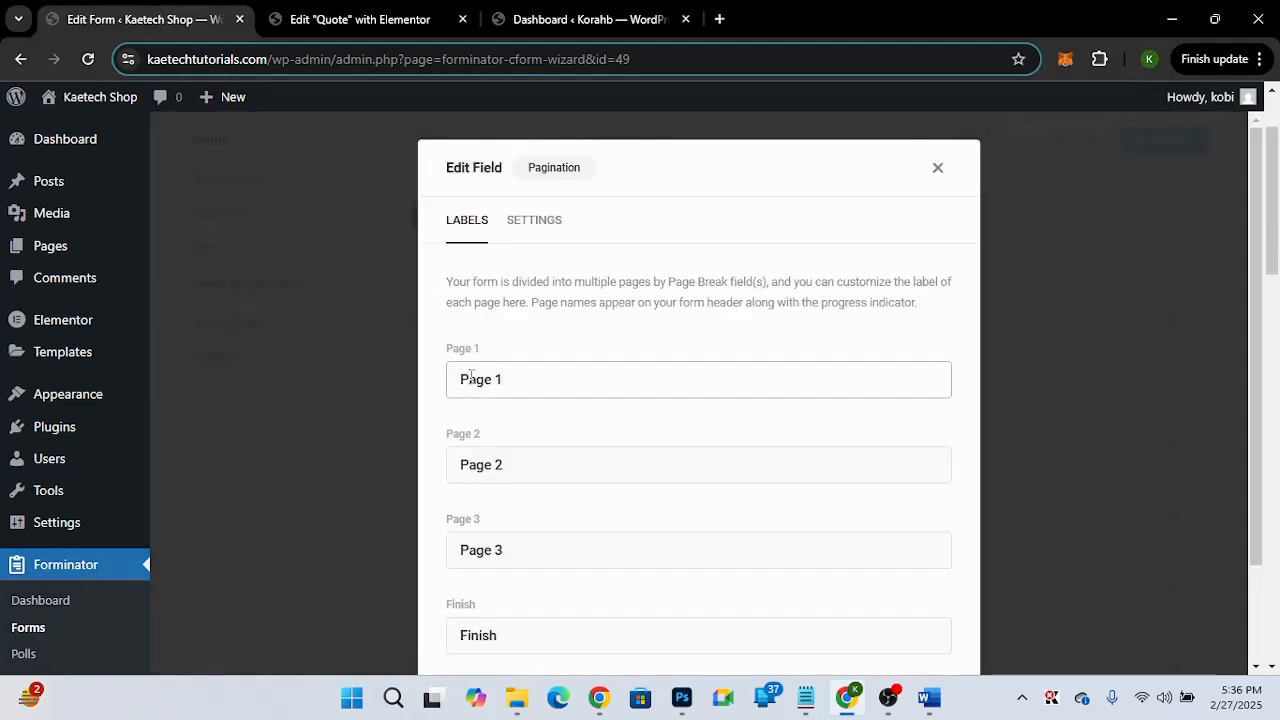
{"action": "left_click_drag", "start_coordinate": [520, 380], "coordinate": [449, 380]}
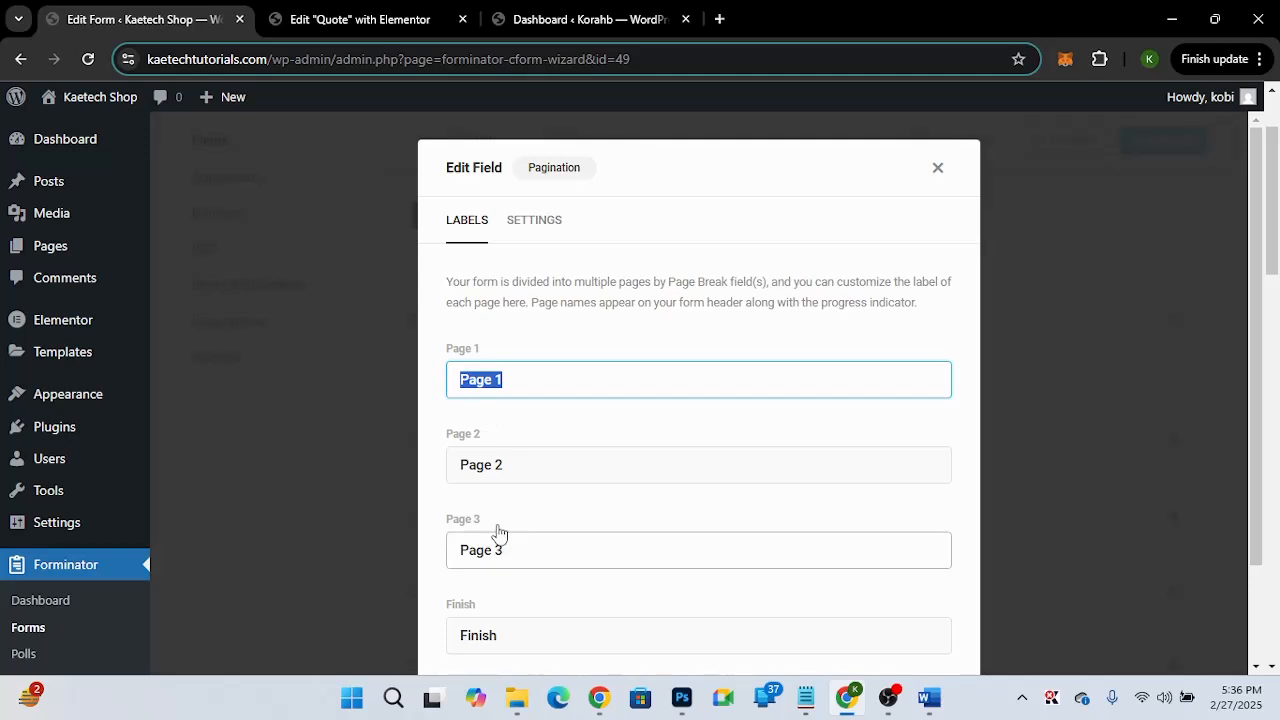
{"action": "scroll", "coordinate": [494, 578], "scroll_direction": "down", "scroll_amount": 1}
{"action": "scroll", "coordinate": [494, 572], "scroll_direction": "up", "scroll_amount": 1}
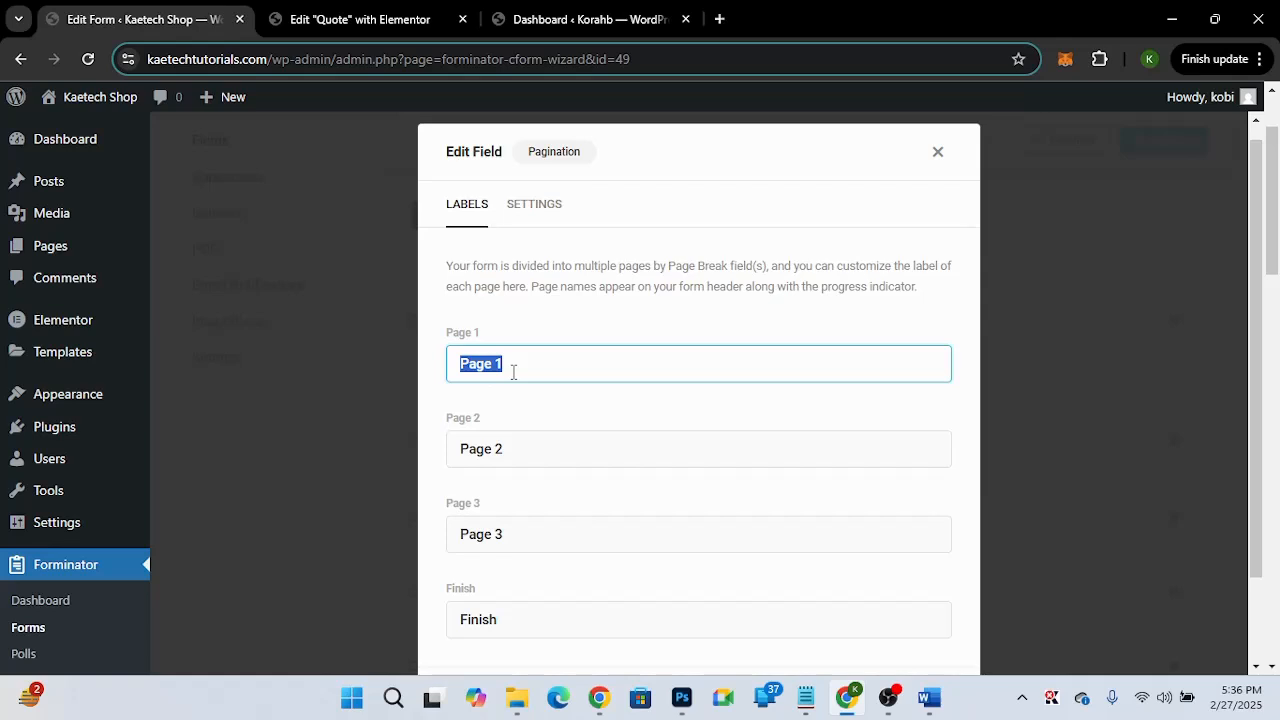
{"action": "type", "text": "Ty"}
{"action": "type", "text": "We"}
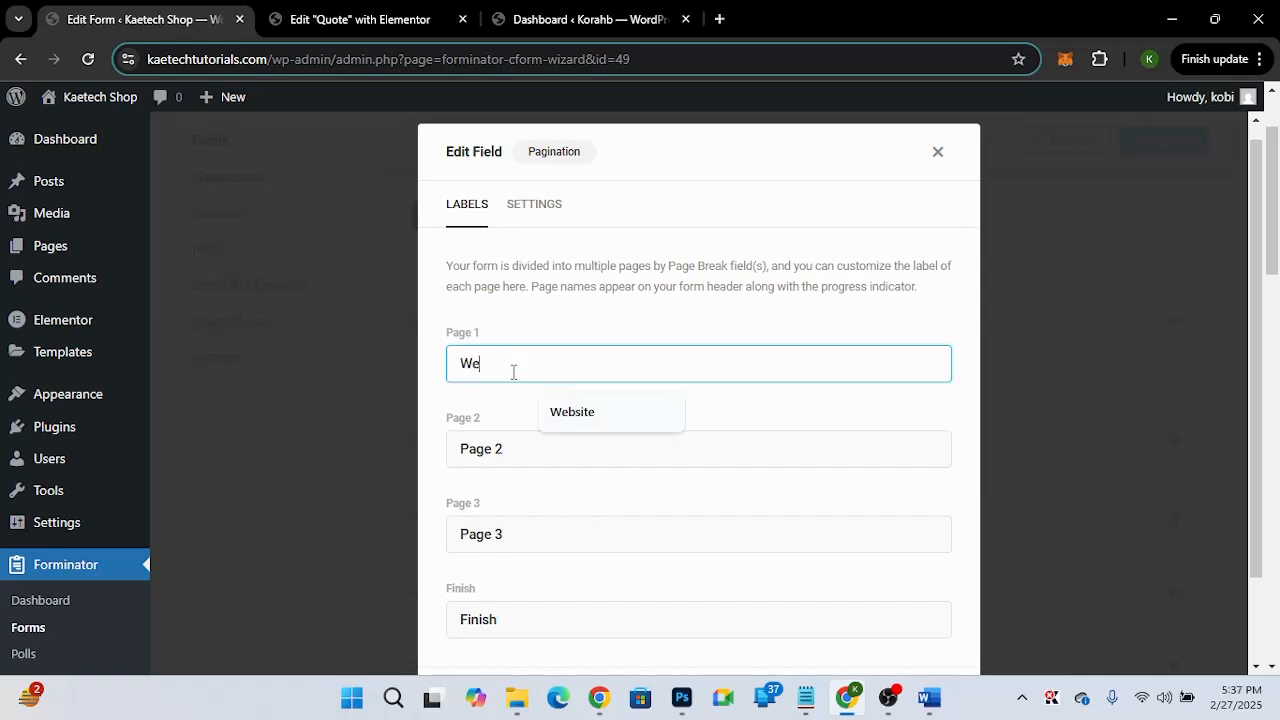
{"action": "type", "text": "bsite type"}
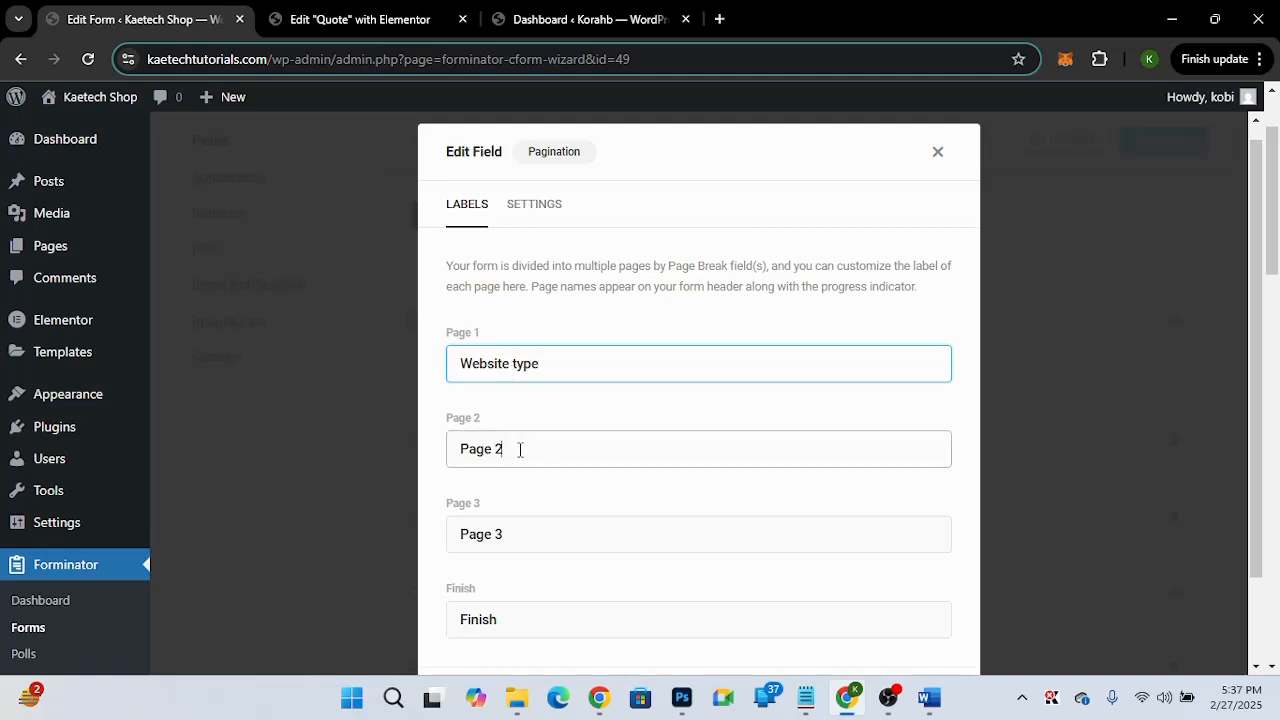
Label page 2 "Other Details" and page 3 "Personal details" in the pagination labels.
{"action": "key", "text": "Tab"}
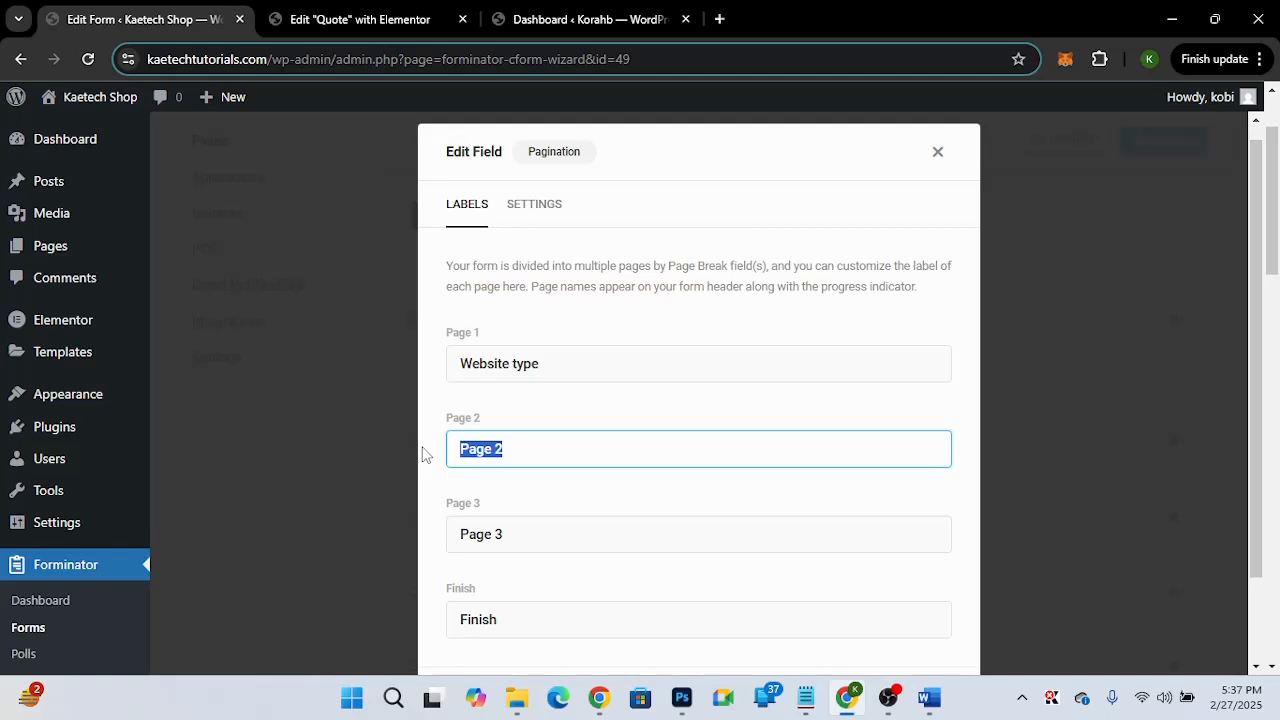
{"action": "type", "text": "Other Details"}
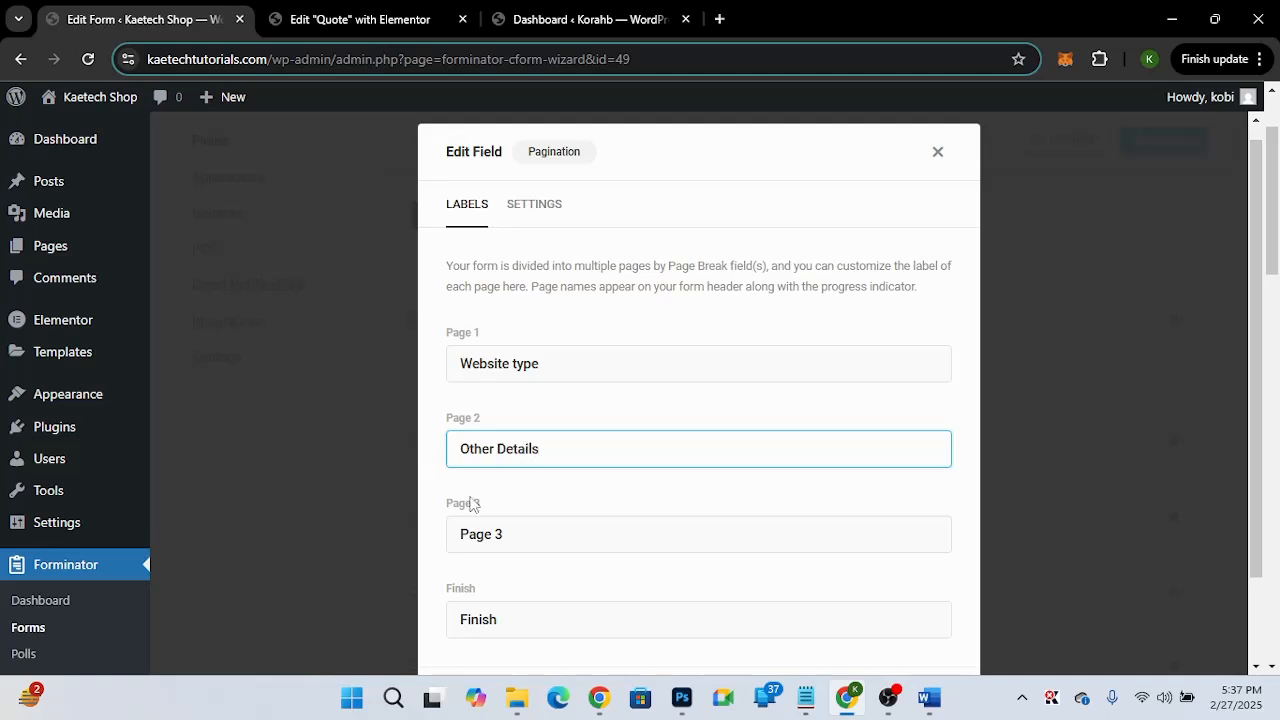
{"action": "left_click", "coordinate": [528, 537]}
{"action": "left_click_drag", "start_coordinate": [528, 537], "coordinate": [436, 530]}
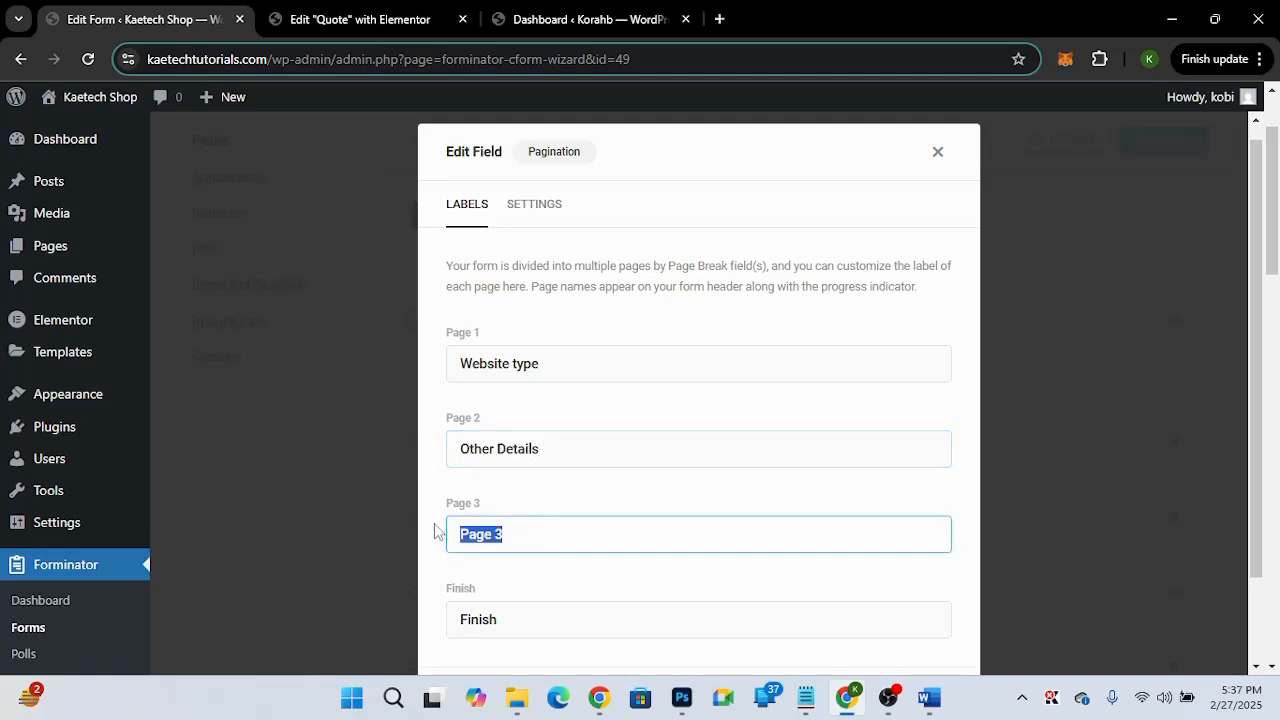
{"action": "type", "text": "P"}
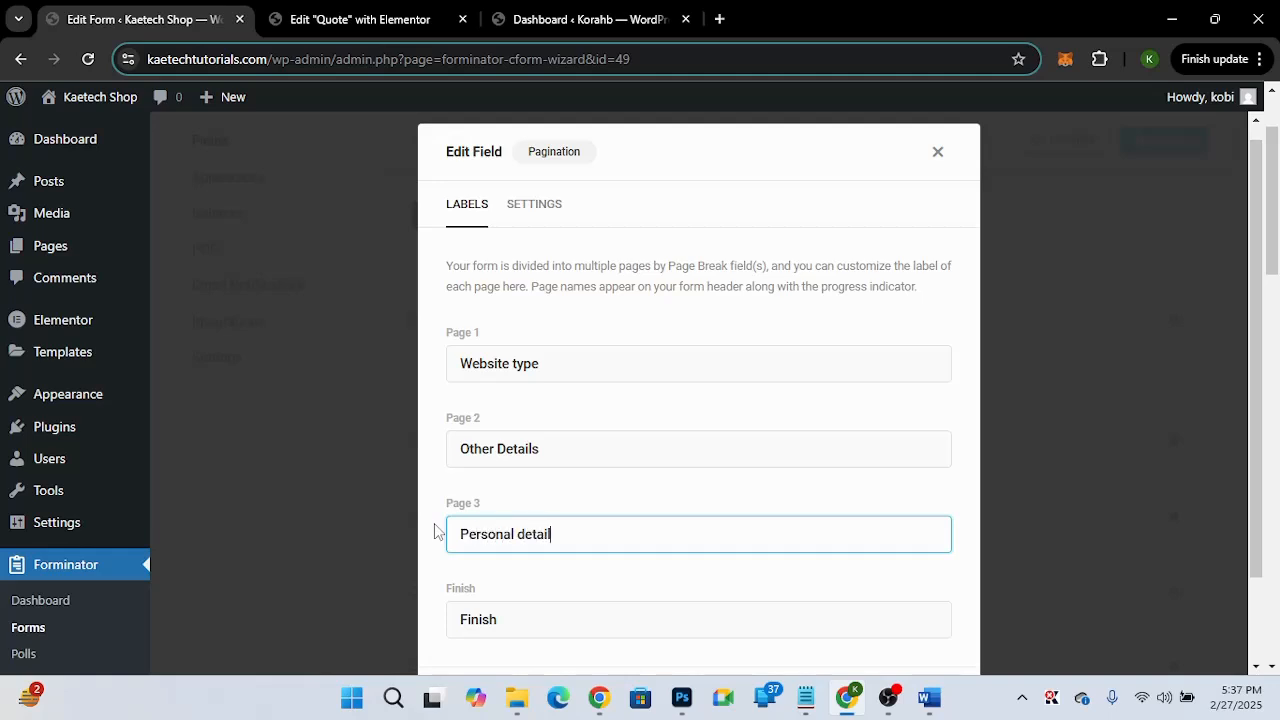
Set the pagination label of the final page to "Total Cost" and apply the changes.
{"action": "scroll", "coordinate": [588, 570], "scroll_direction": "down", "scroll_amount": 1}
{"action": "double_click", "coordinate": [511, 515]}
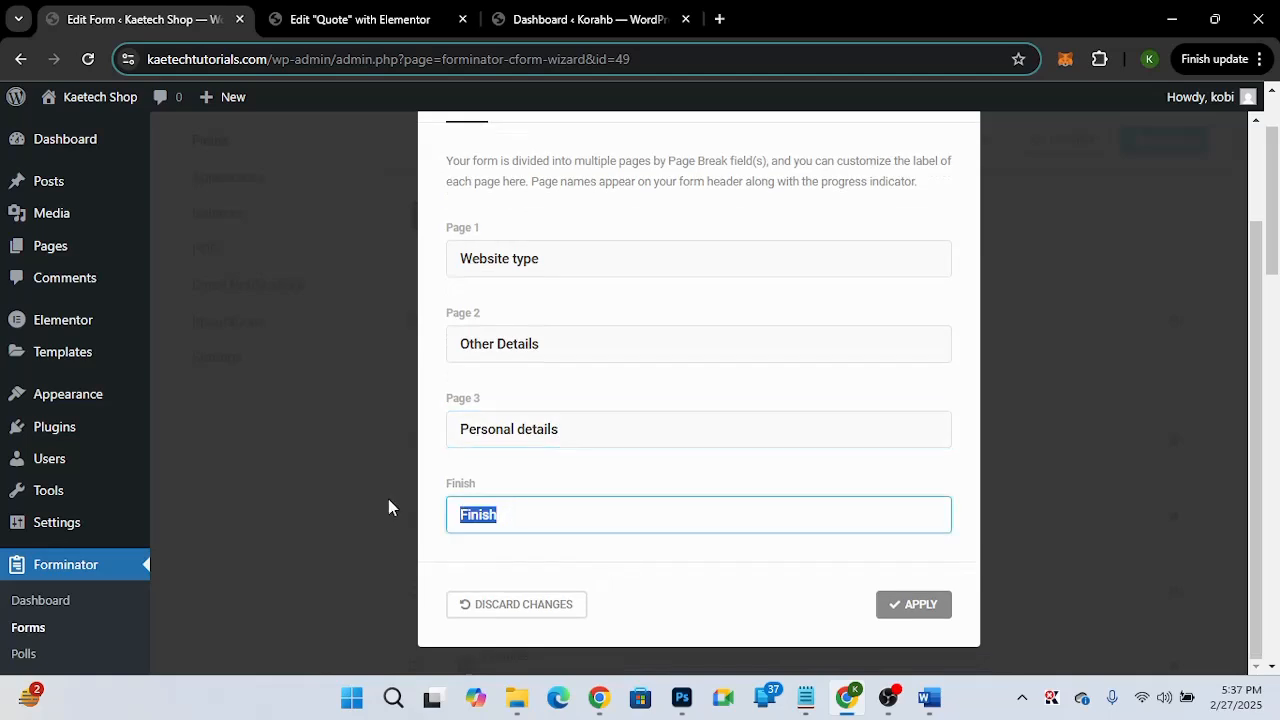
{"action": "type", "text": "Total Coat"}
{"action": "key", "text": "BackSpace"}
{"action": "key", "text": "BackSpace"}
{"action": "type", "text": "st"}
{"action": "left_click", "coordinate": [921, 608]}
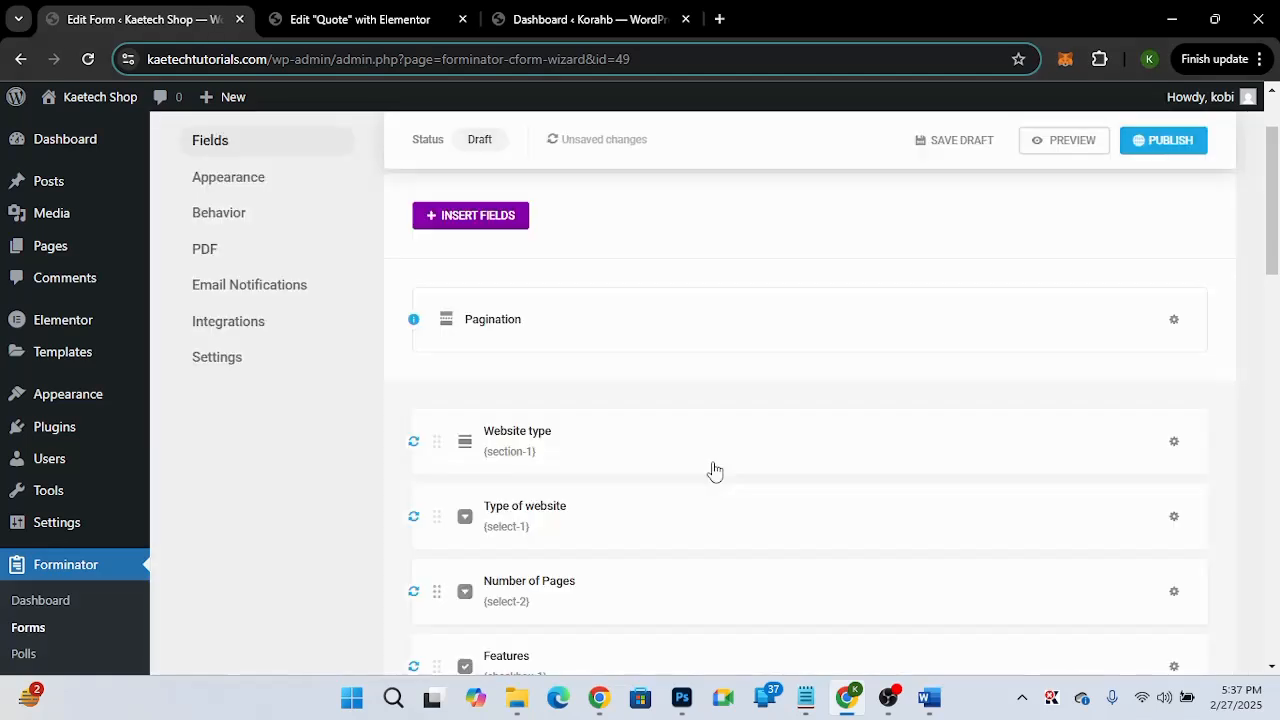
Change the Pagination field's progress indicator from steps to Progress Bar and apply the change.
{"action": "scroll", "coordinate": [714, 470], "scroll_direction": "up", "scroll_amount": 2}
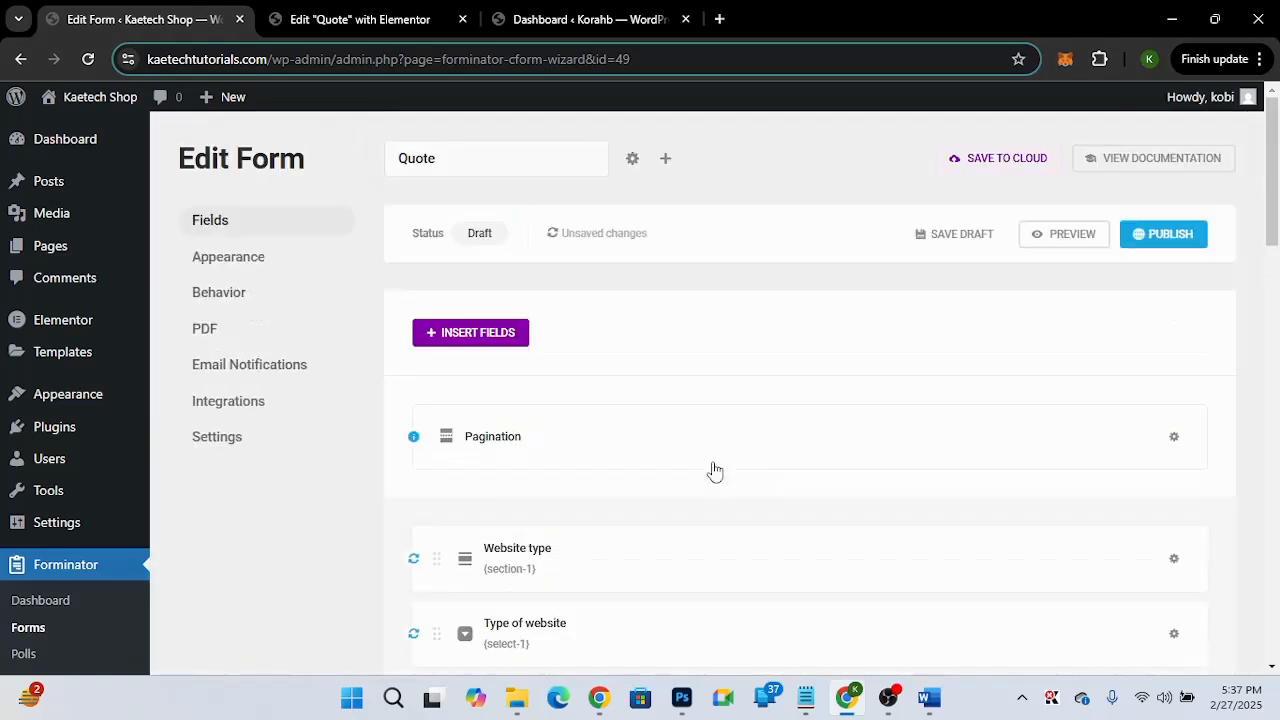
{"action": "left_click", "coordinate": [621, 437]}
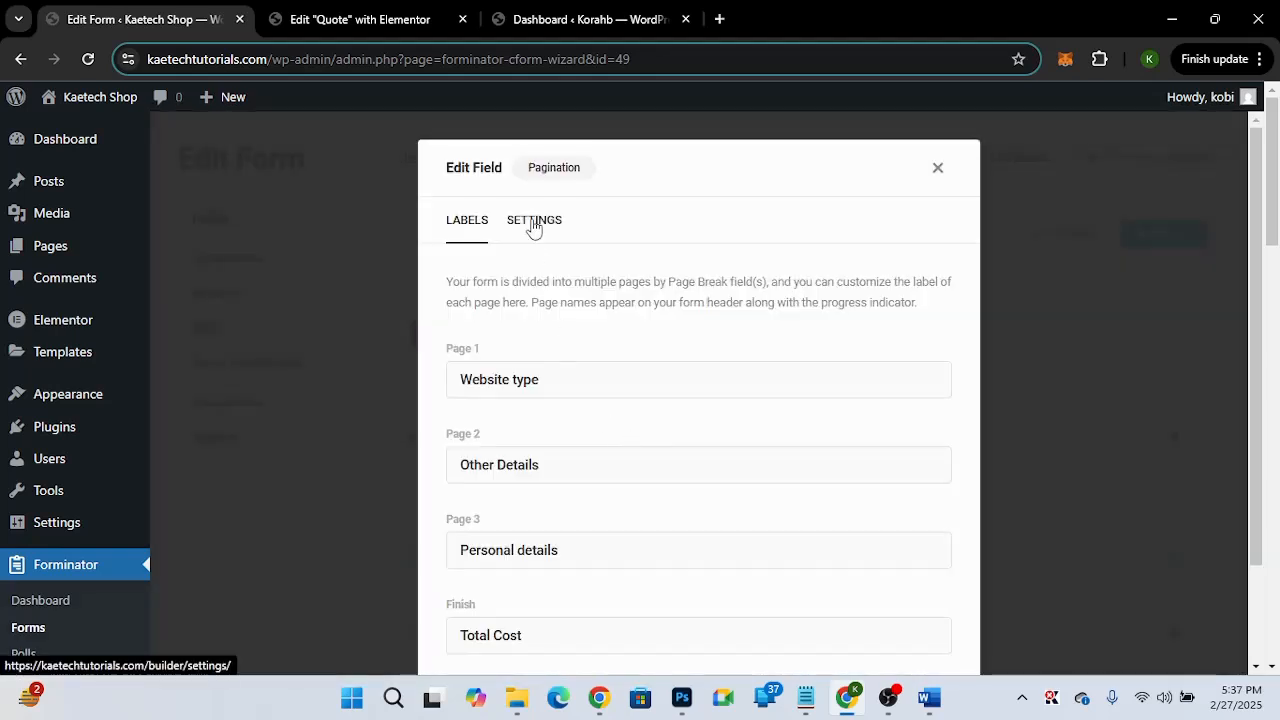
{"action": "left_click", "coordinate": [533, 222]}
{"action": "scroll", "coordinate": [718, 468], "scroll_direction": "down", "scroll_amount": 2}
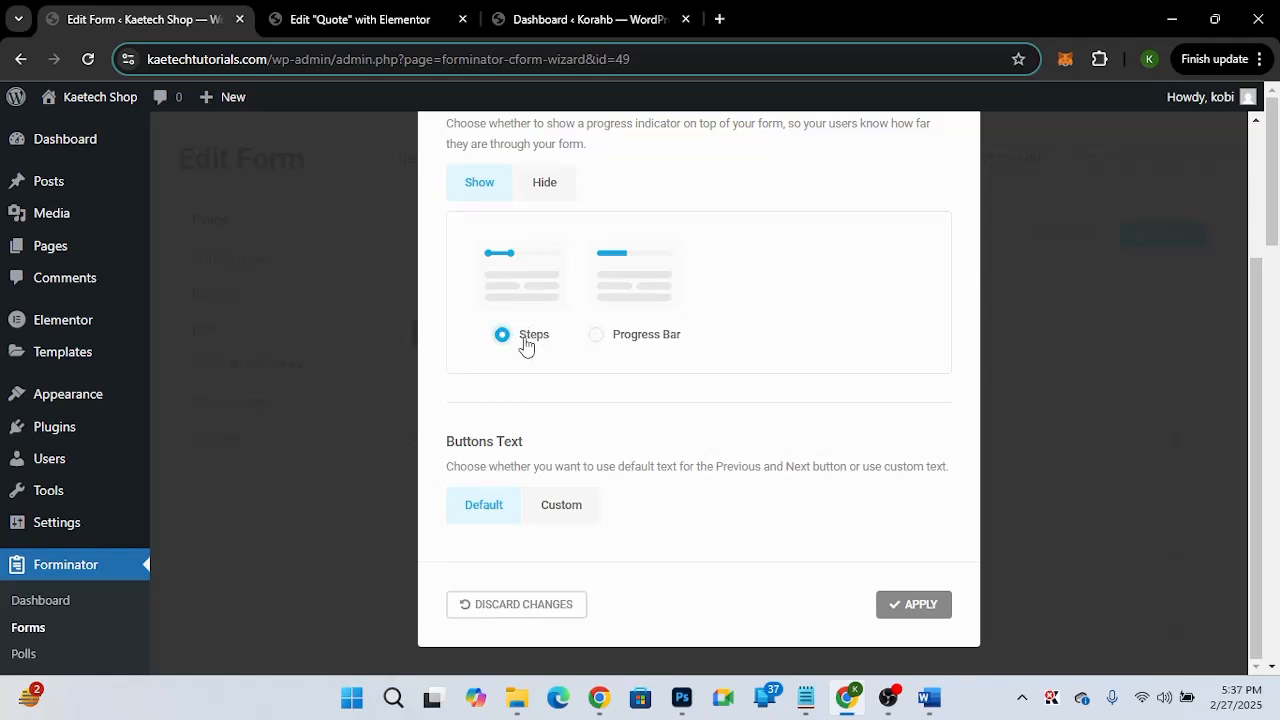
{"action": "left_click", "coordinate": [596, 338]}
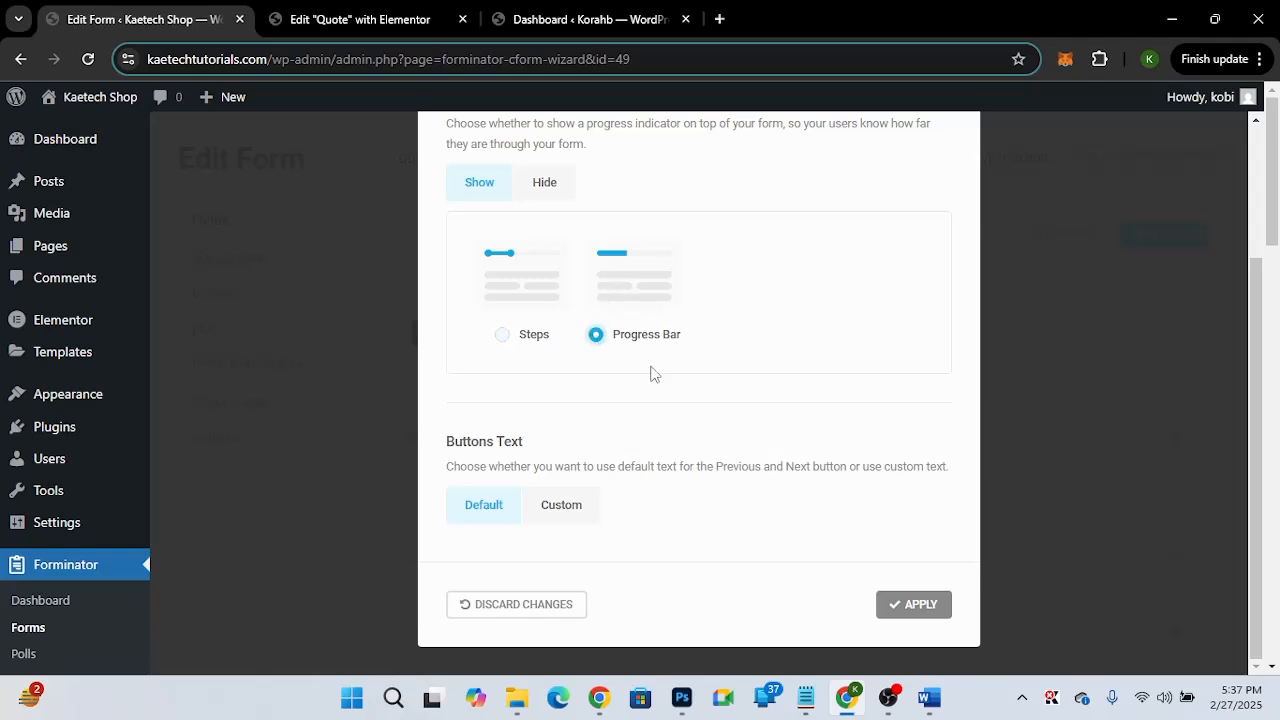
{"action": "left_click", "coordinate": [908, 603]}
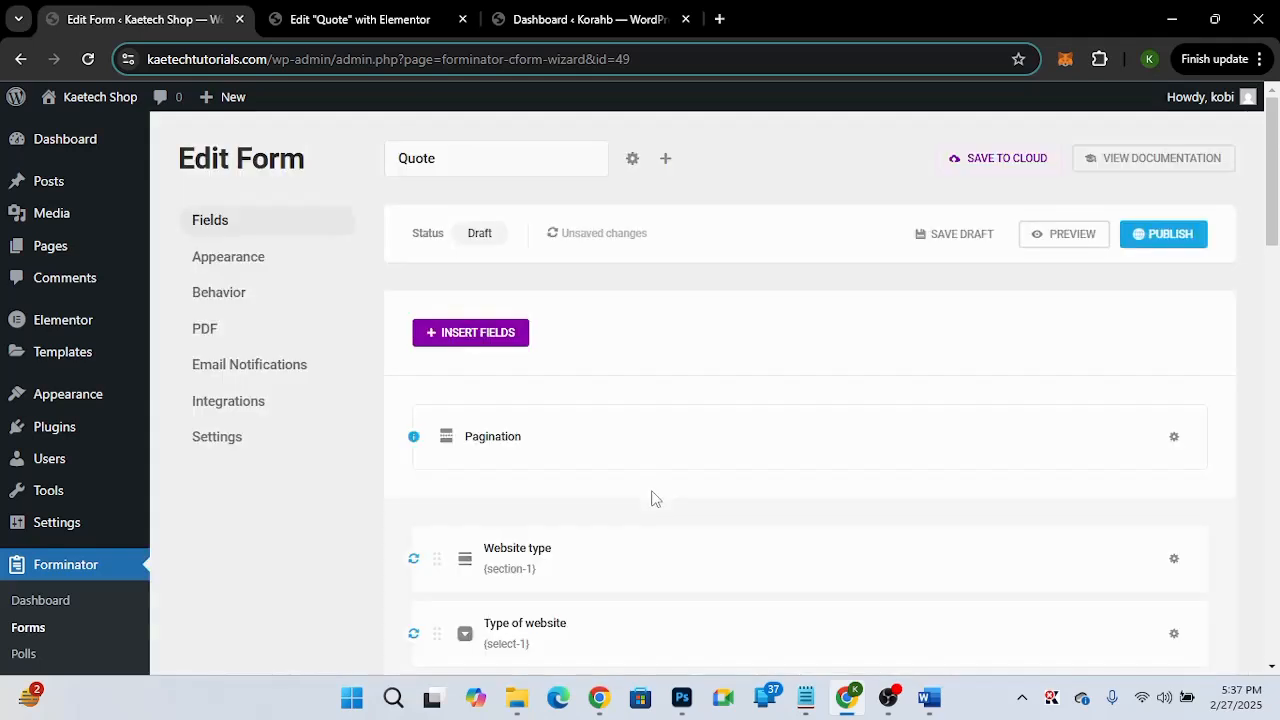
Preview the form to check the progress bar above its first page, and close the preview.
{"action": "left_click", "coordinate": [1058, 240]}
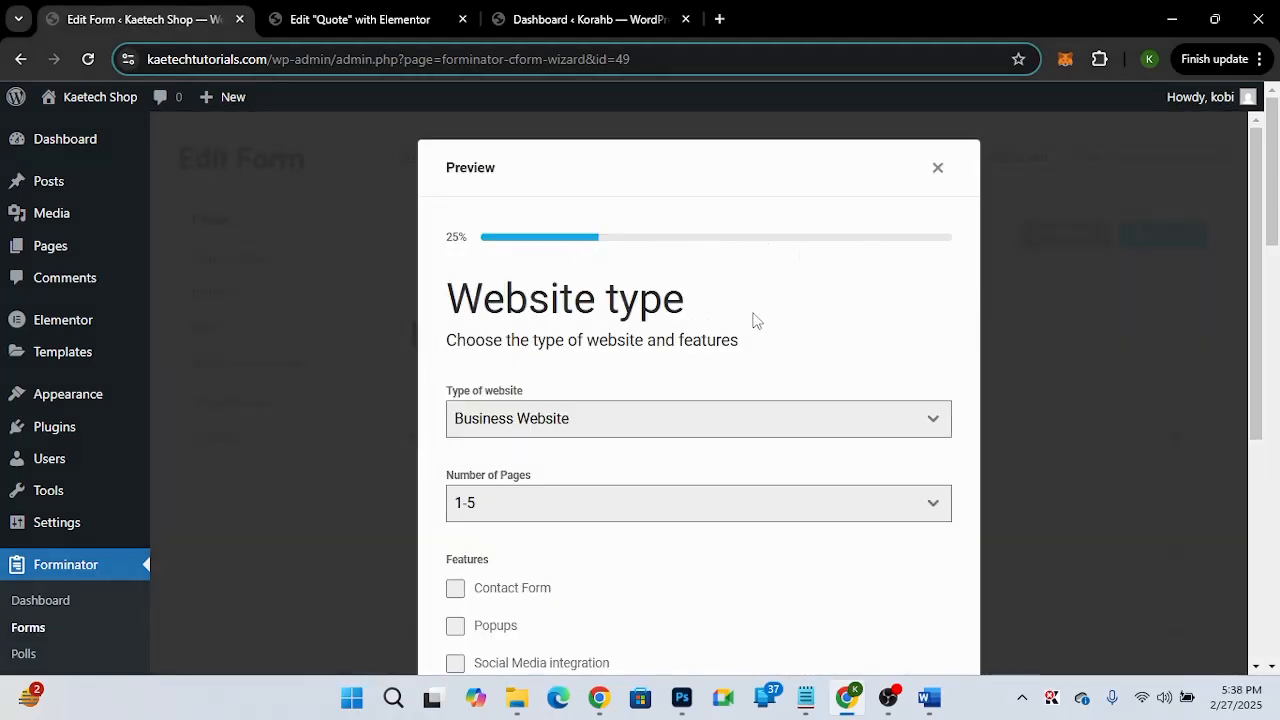
{"action": "scroll", "coordinate": [686, 366], "scroll_direction": "down", "scroll_amount": 3}
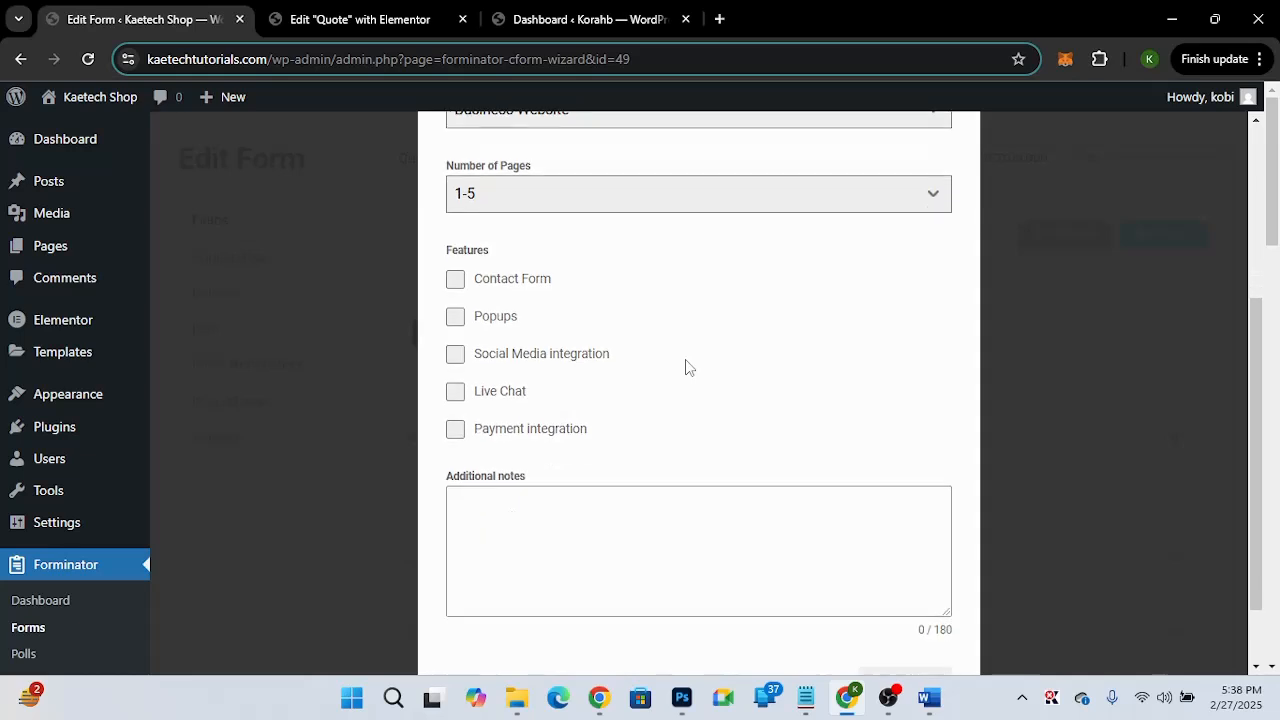
{"action": "scroll", "coordinate": [686, 367], "scroll_direction": "down", "scroll_amount": 1}
{"action": "scroll", "coordinate": [686, 366], "scroll_direction": "up", "scroll_amount": 4}
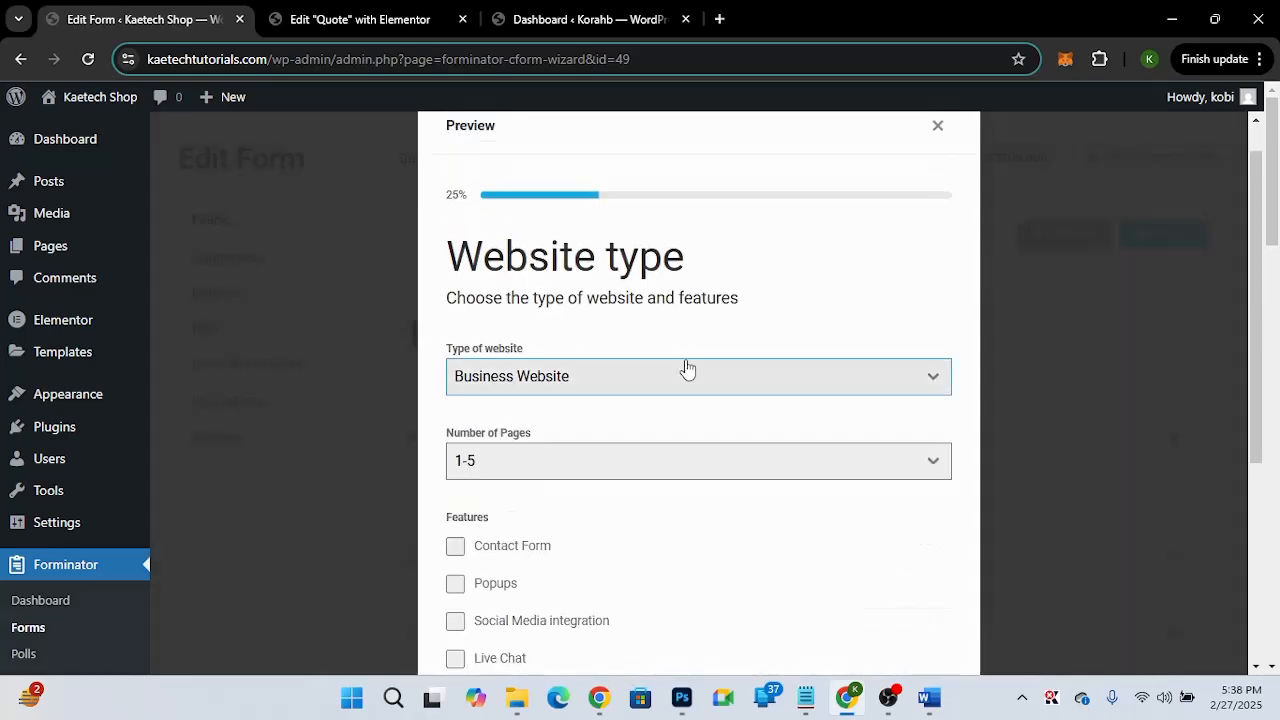
{"action": "scroll", "coordinate": [686, 366], "scroll_direction": "up", "scroll_amount": 1}
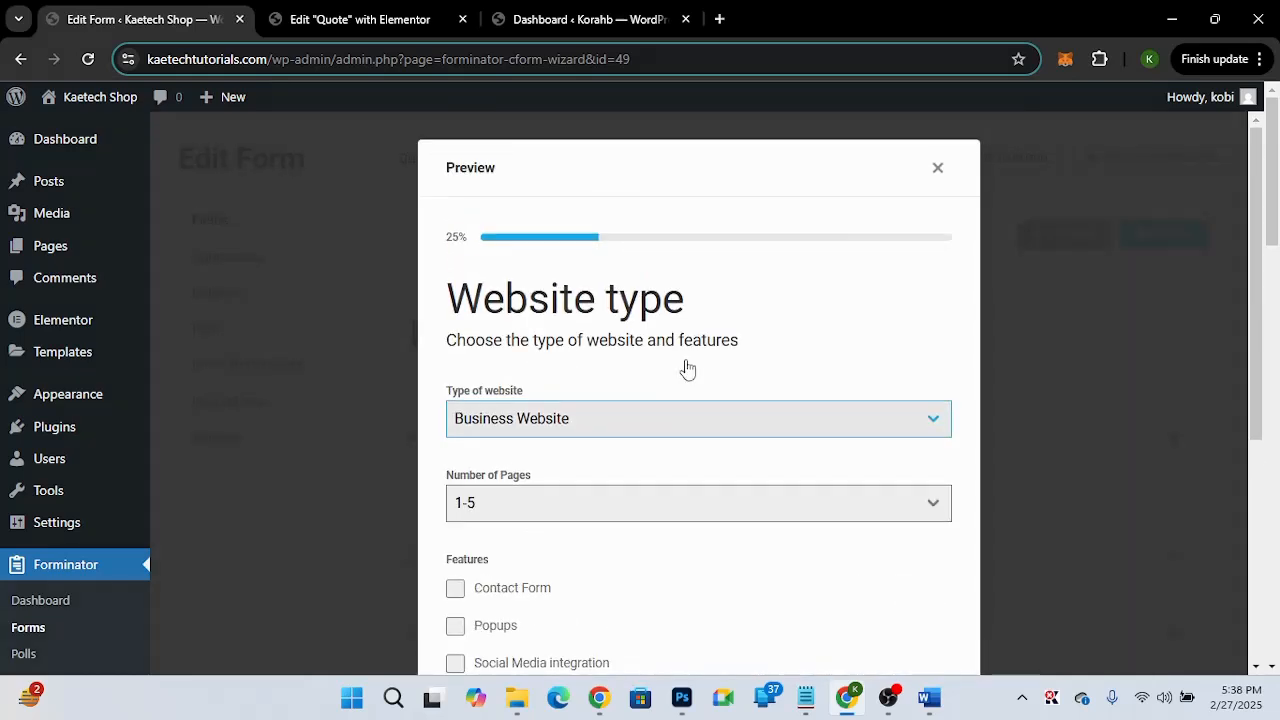
{"action": "left_click", "coordinate": [938, 167]}
Review the label, visibility and styling settings of the Request Quote submit button, and close them without changes.
{"action": "scroll", "coordinate": [748, 343], "scroll_direction": "down", "scroll_amount": 3}
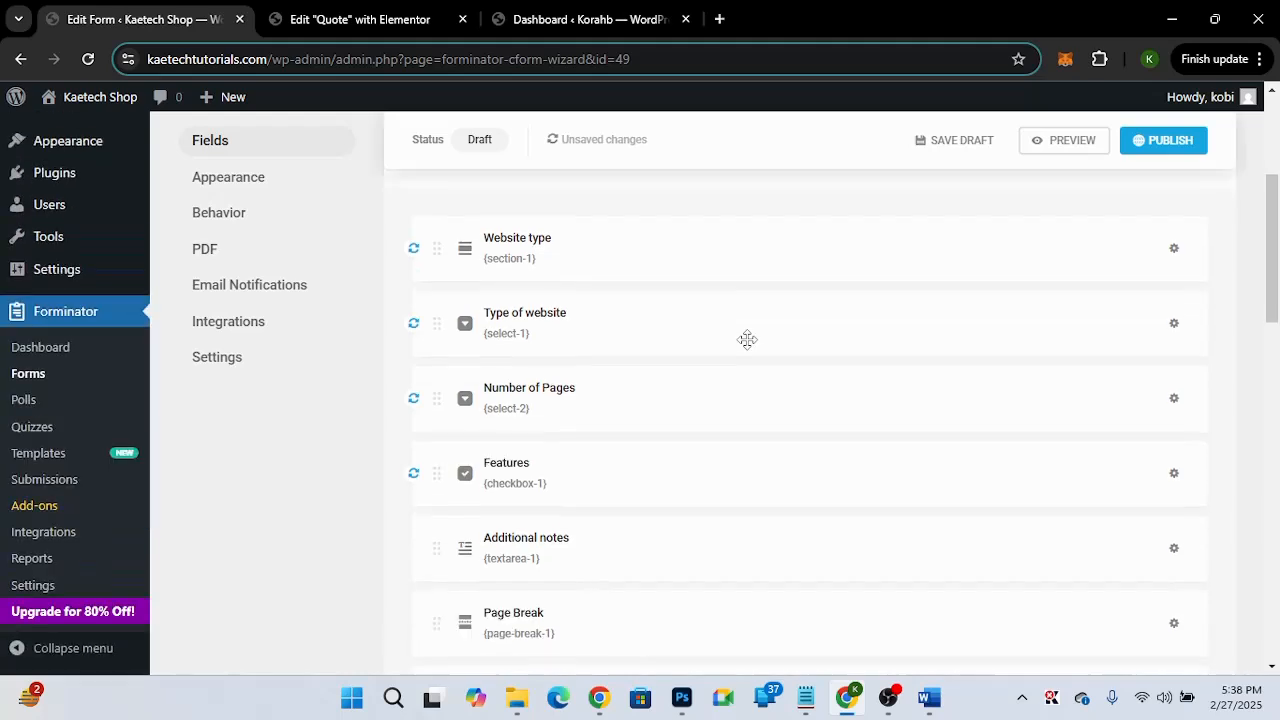
{"action": "scroll", "coordinate": [747, 340], "scroll_direction": "down", "scroll_amount": 5}
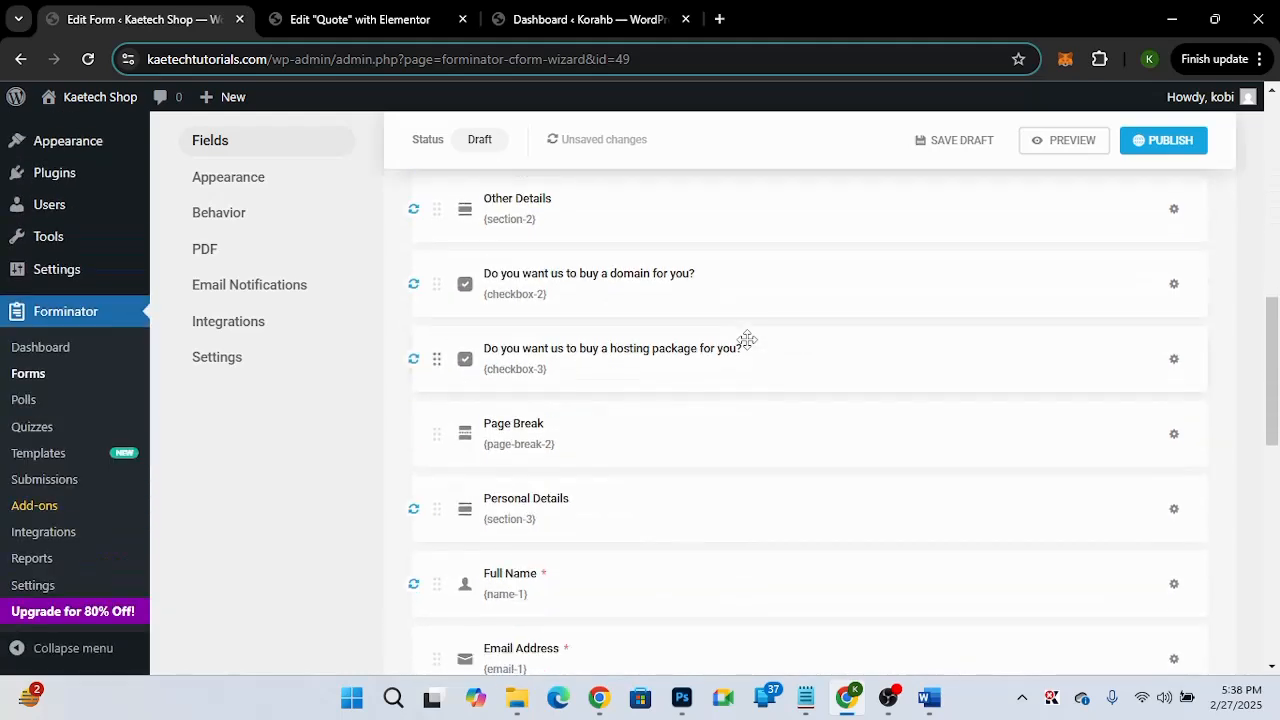
{"action": "scroll", "coordinate": [747, 340], "scroll_direction": "down", "scroll_amount": 7}
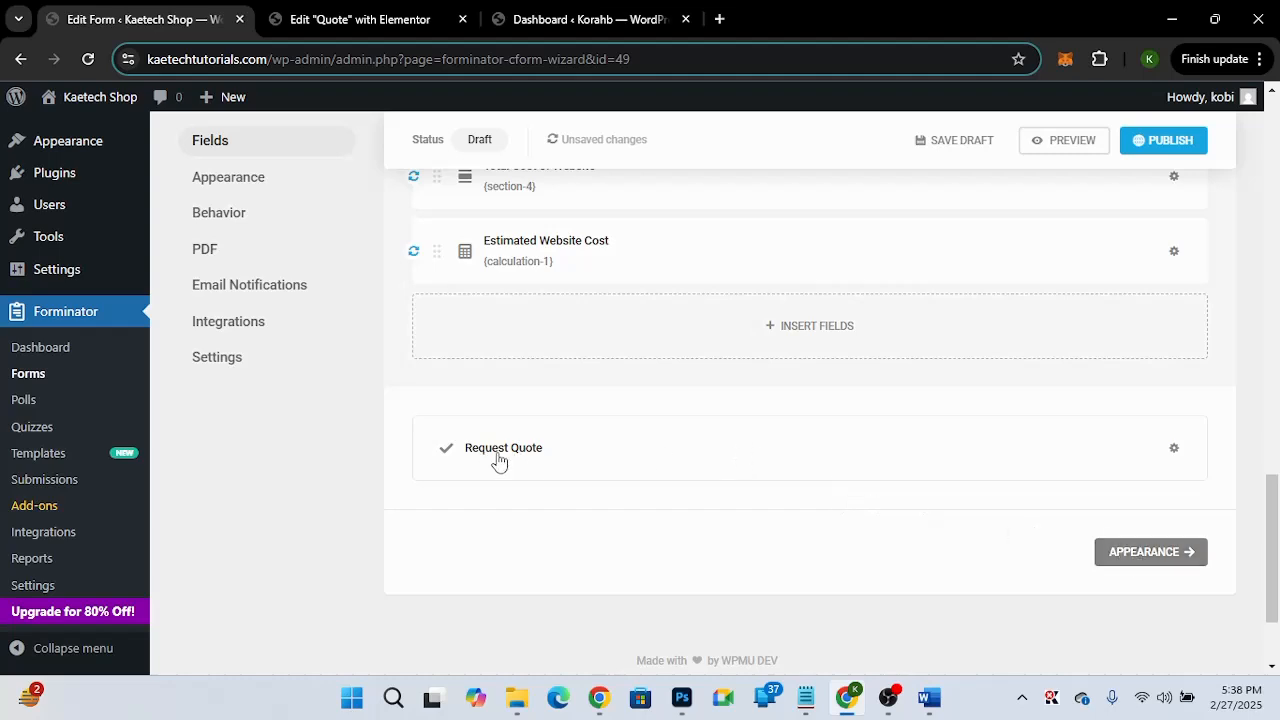
{"action": "left_click", "coordinate": [540, 457]}
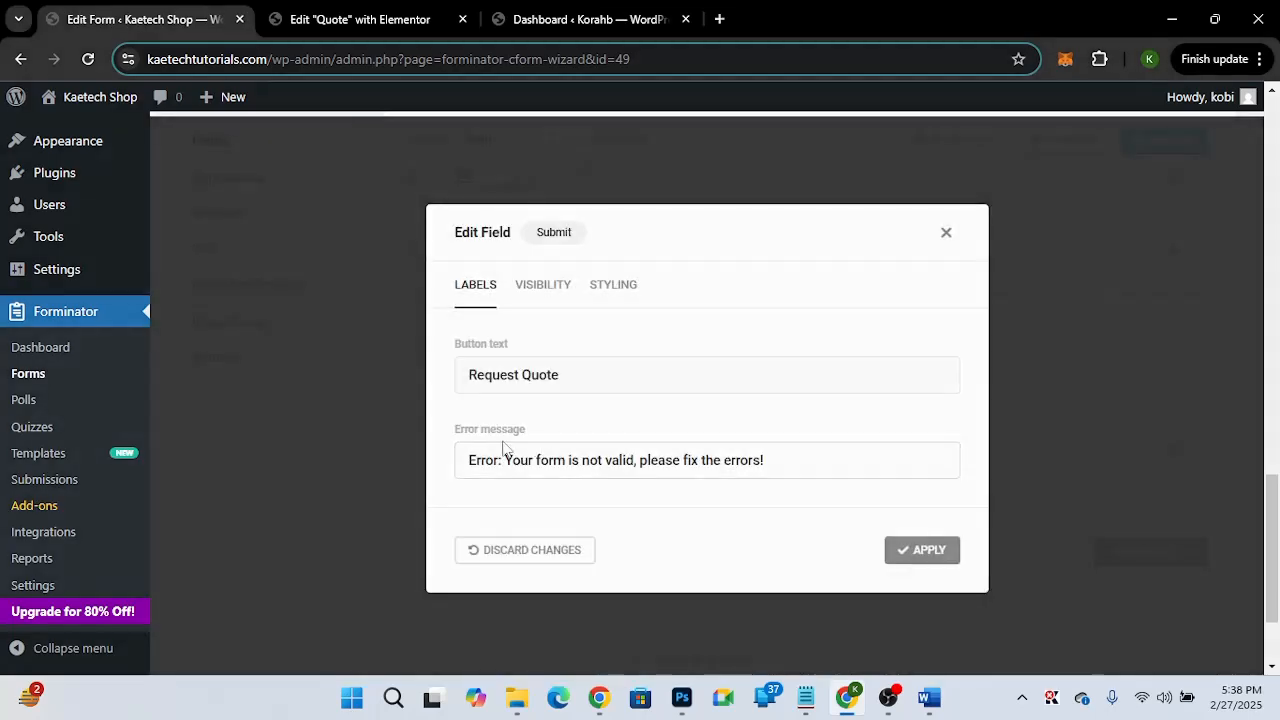
{"action": "left_click", "coordinate": [545, 298]}
{"action": "left_click", "coordinate": [619, 238]}
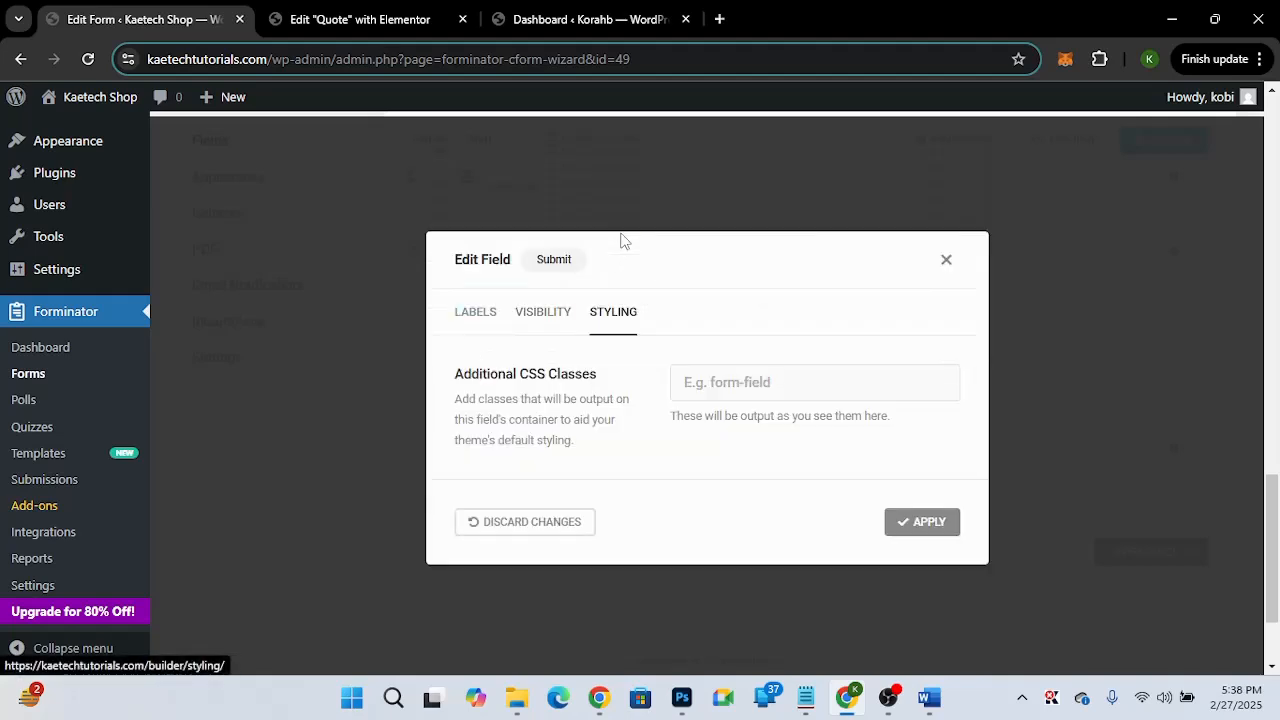
{"action": "left_click", "coordinate": [946, 260]}
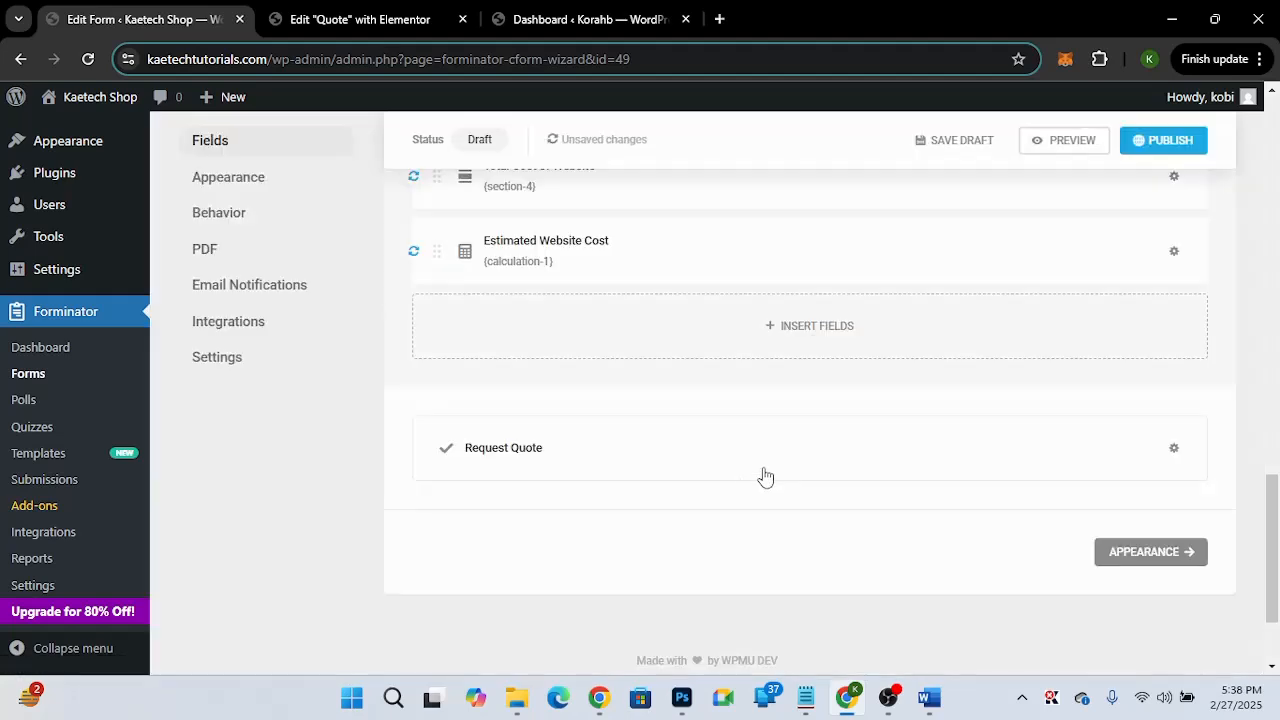
Open the form's appearance settings and examine the Forminator and Basic design styles, layout, color and font options.
{"action": "left_click", "coordinate": [1160, 556]}
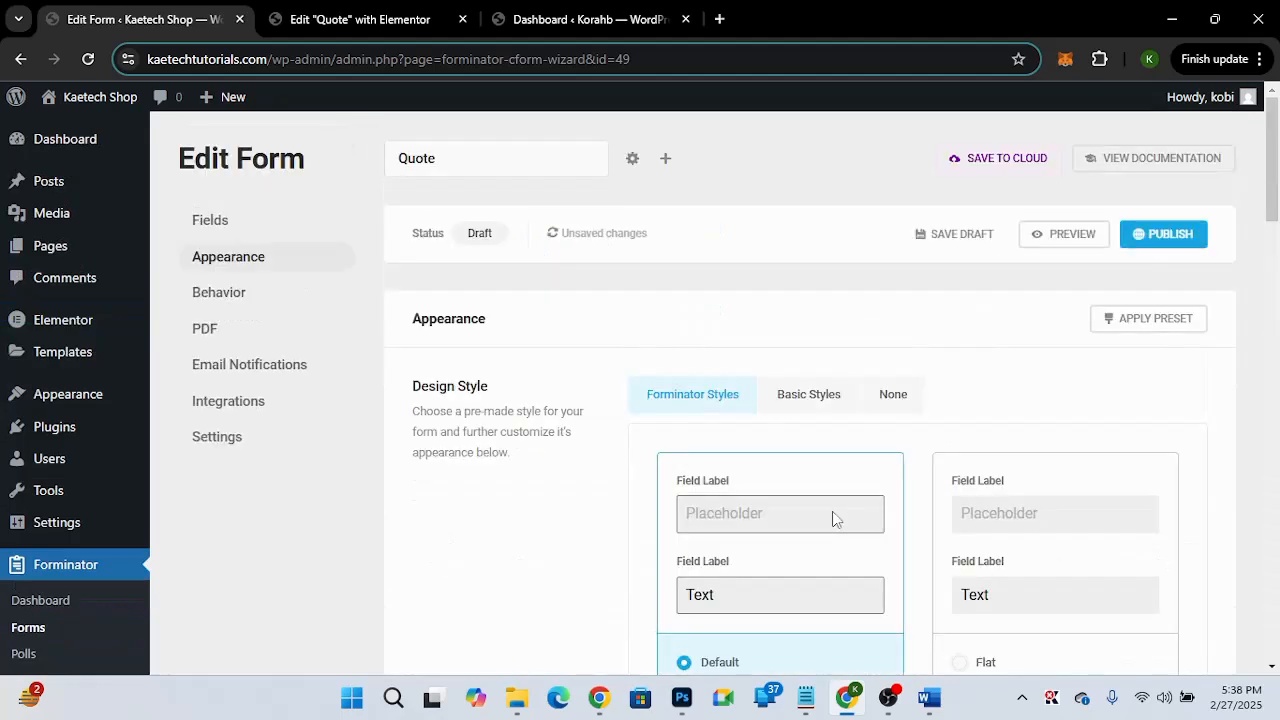
{"action": "scroll", "coordinate": [980, 408], "scroll_direction": "down", "scroll_amount": 3}
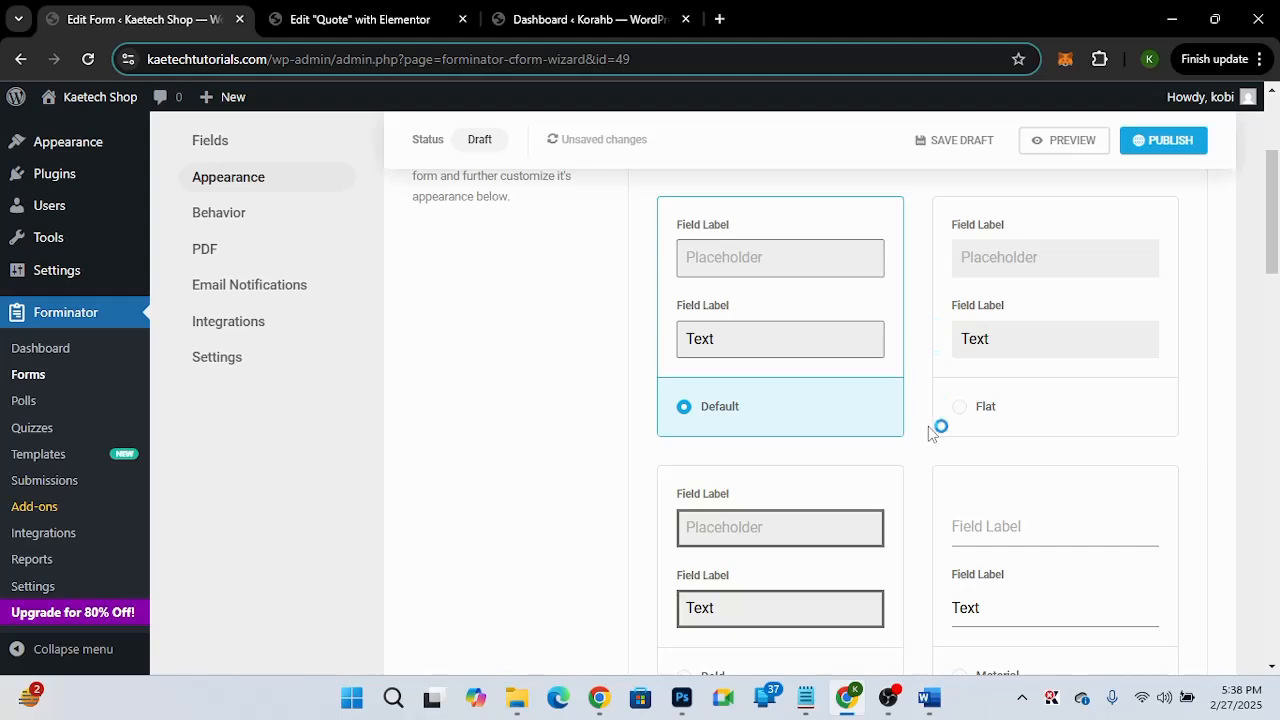
{"action": "scroll", "coordinate": [932, 462], "scroll_direction": "down", "scroll_amount": 5}
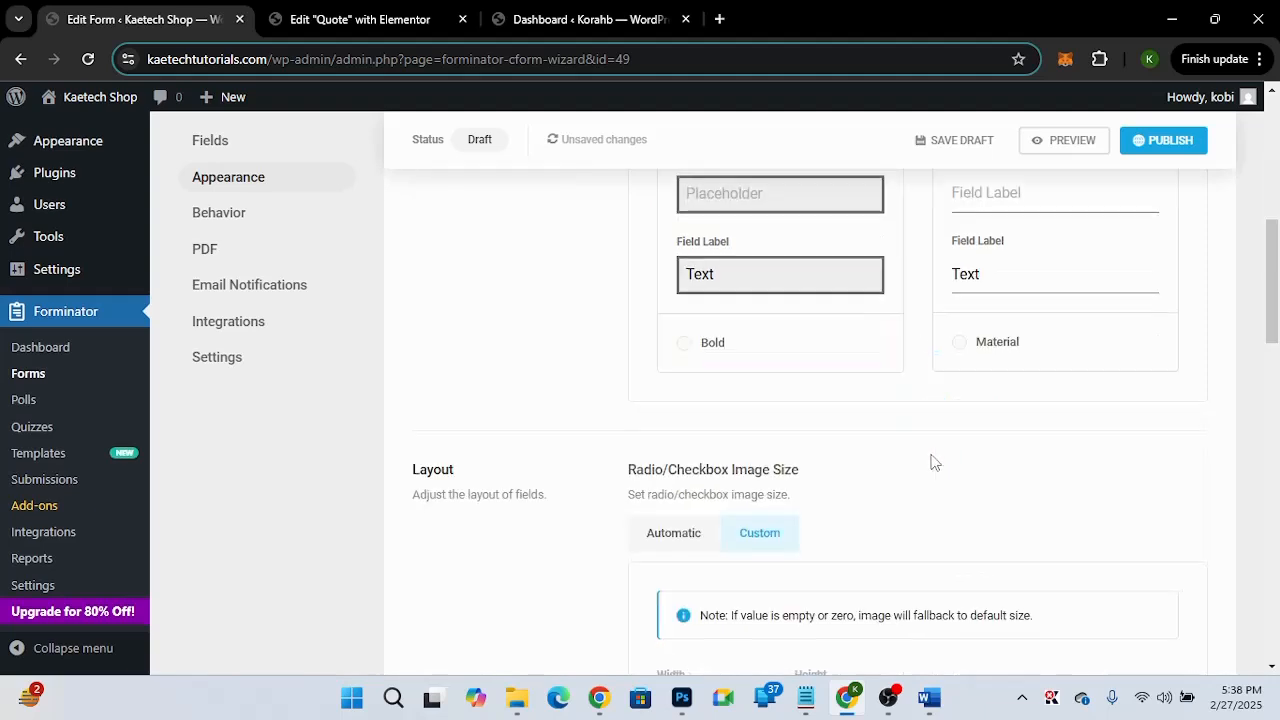
{"action": "scroll", "coordinate": [932, 462], "scroll_direction": "down", "scroll_amount": 2}
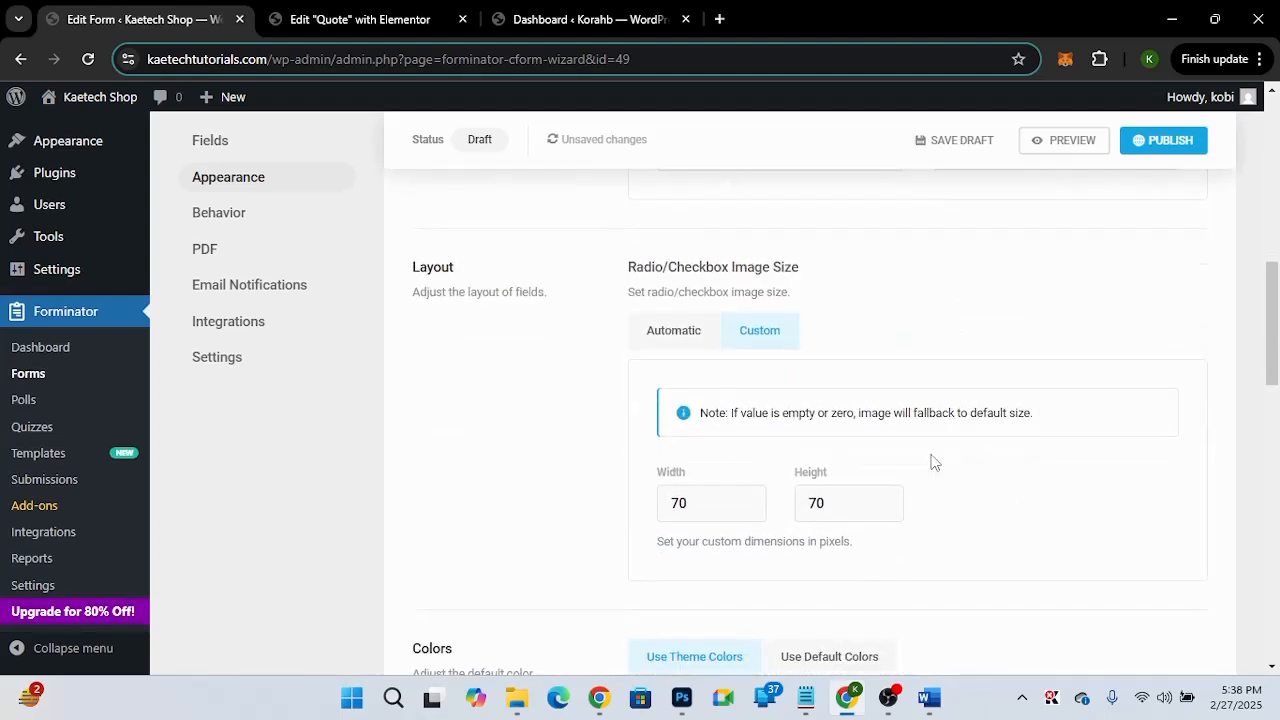
{"action": "scroll", "coordinate": [932, 462], "scroll_direction": "down", "scroll_amount": 2}
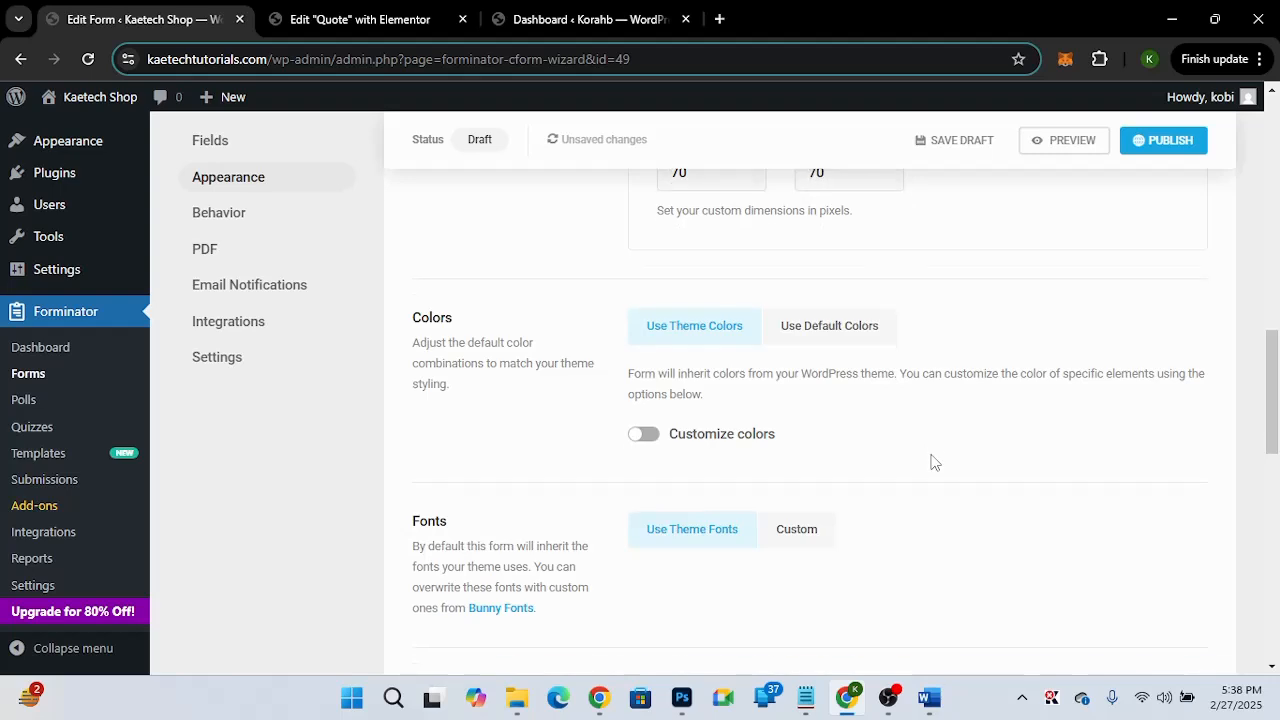
{"action": "scroll", "coordinate": [932, 462], "scroll_direction": "up", "scroll_amount": 8}
{"action": "scroll", "coordinate": [931, 466], "scroll_direction": "up", "scroll_amount": 1}
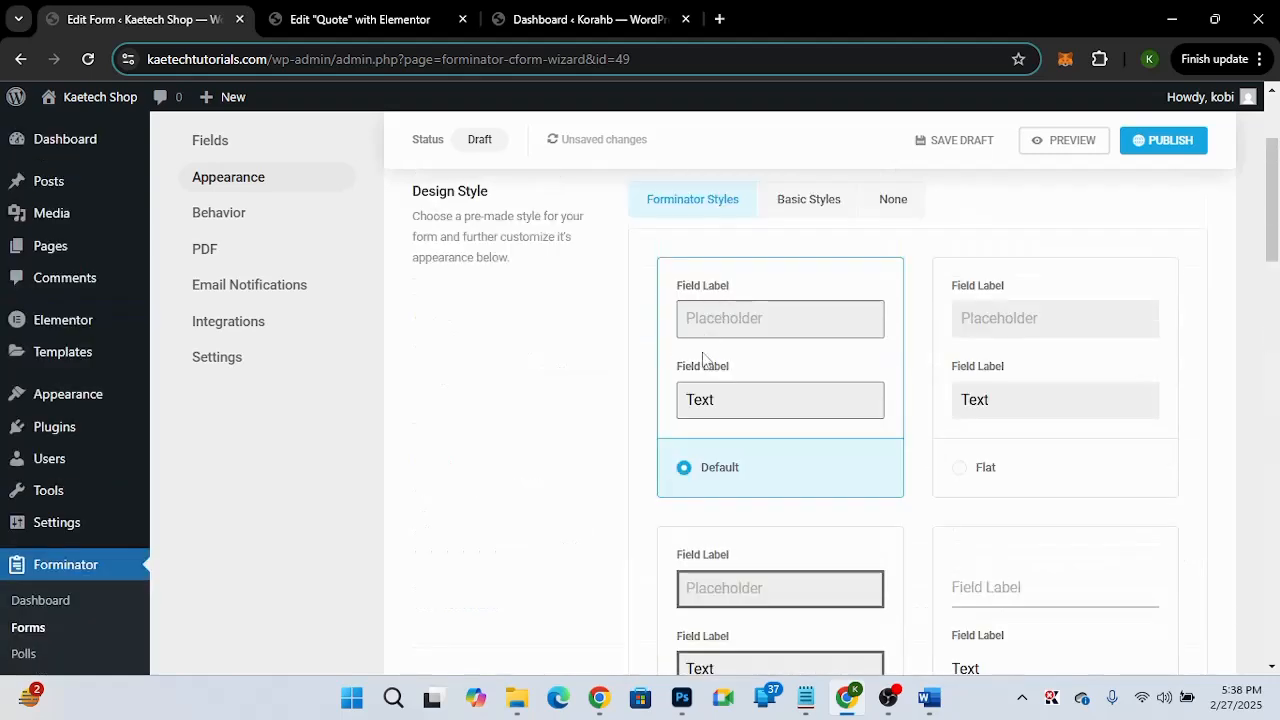
{"action": "left_click", "coordinate": [869, 410]}
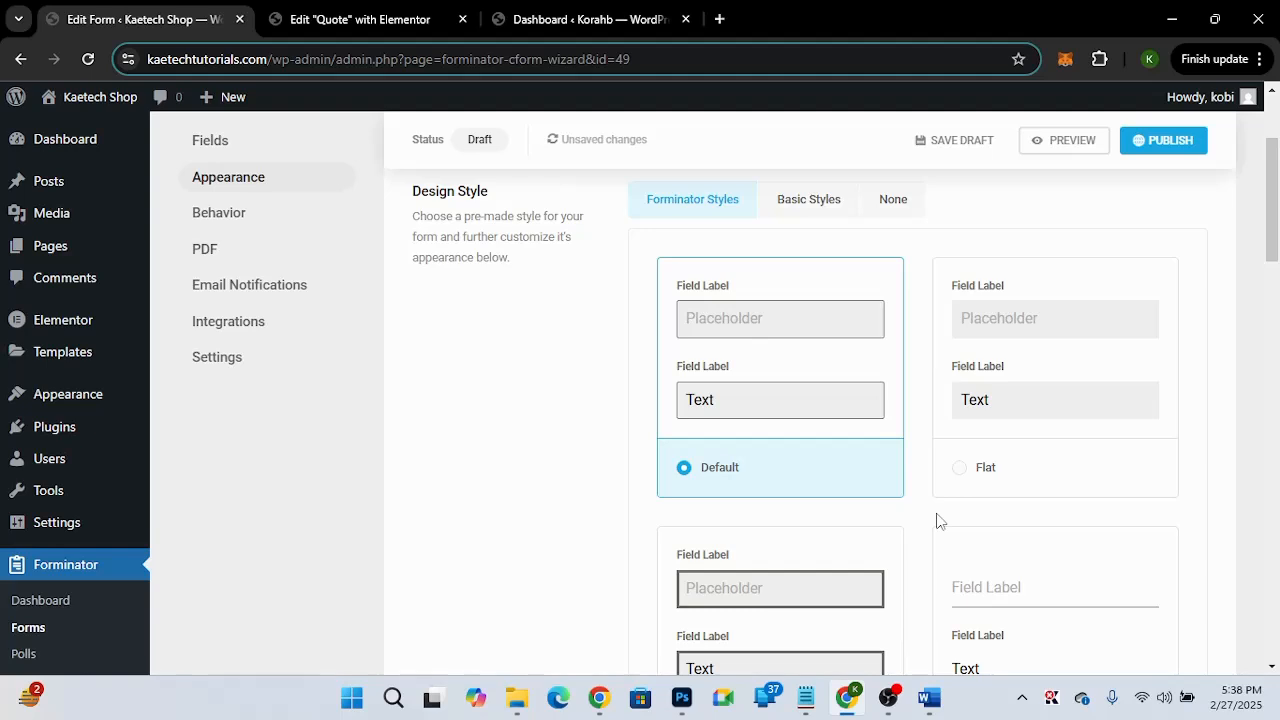
{"action": "left_click", "coordinate": [822, 216]}
{"action": "left_click", "coordinate": [714, 195]}
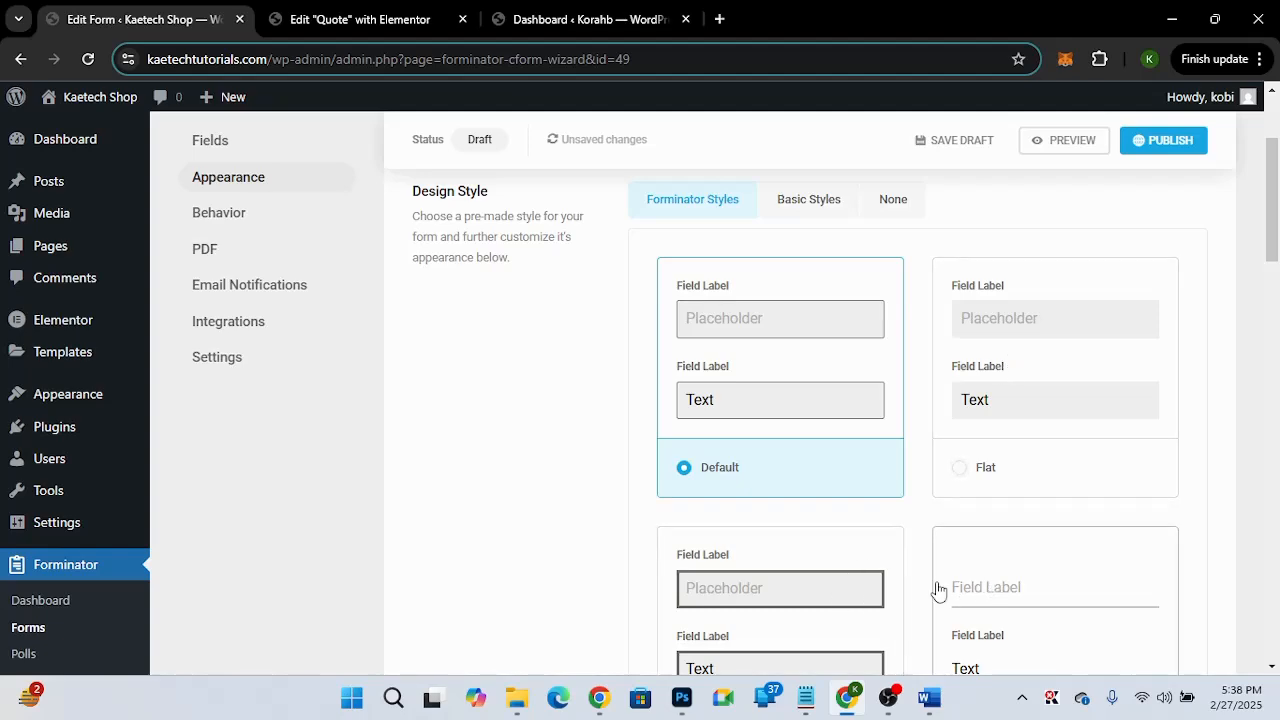
{"action": "scroll", "coordinate": [937, 590], "scroll_direction": "down", "scroll_amount": 8}
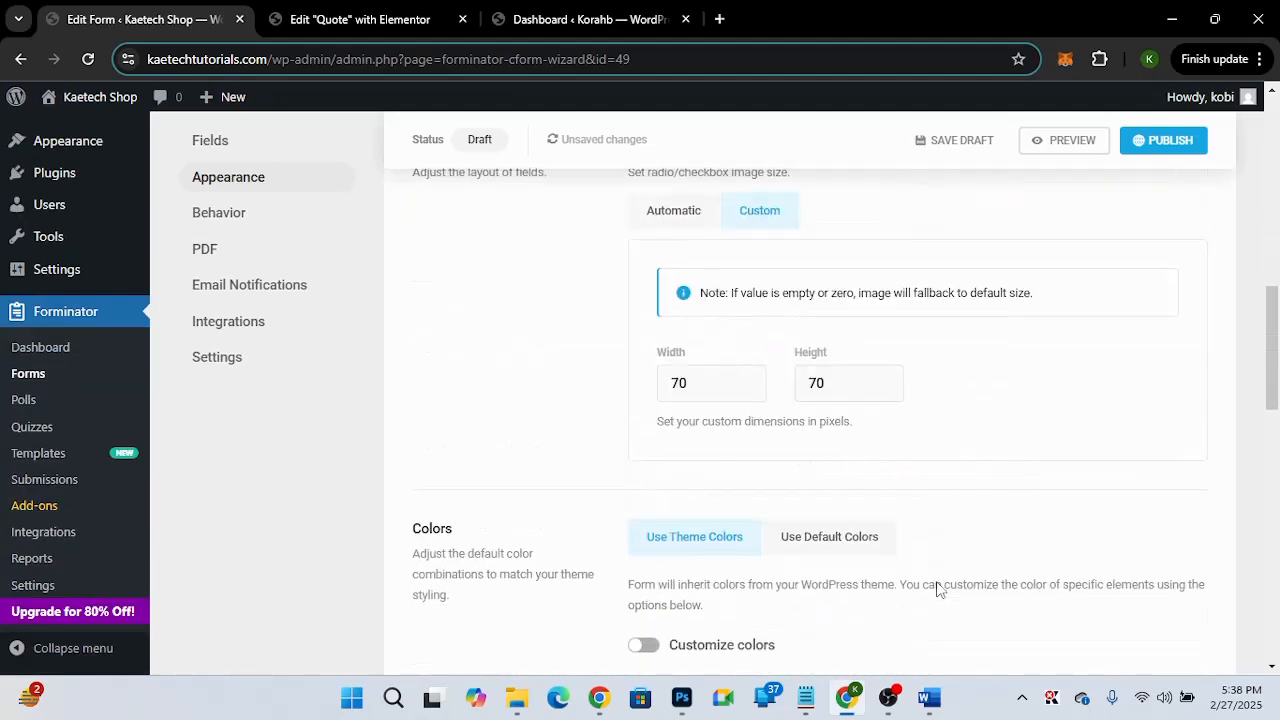
{"action": "scroll", "coordinate": [937, 590], "scroll_direction": "up", "scroll_amount": 8}
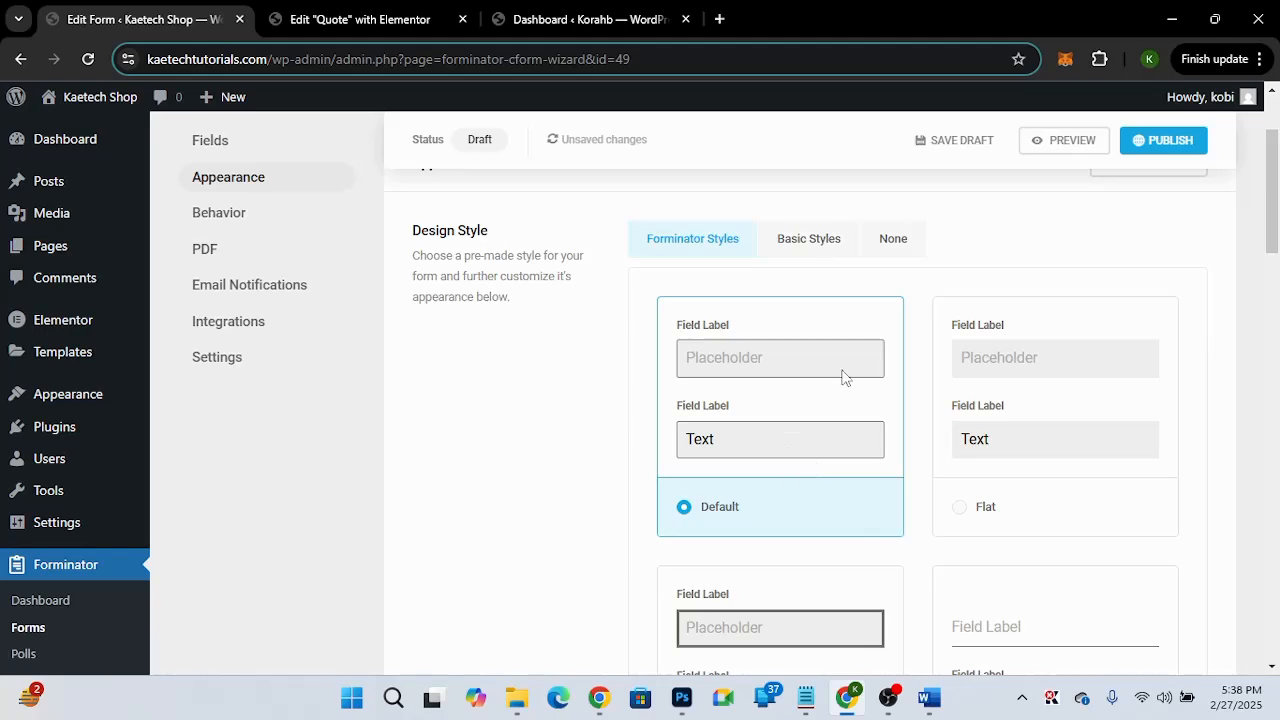
Turn on color customization for the form while keeping the theme colors as its base.
{"action": "scroll", "coordinate": [906, 516], "scroll_direction": "down", "scroll_amount": 6}
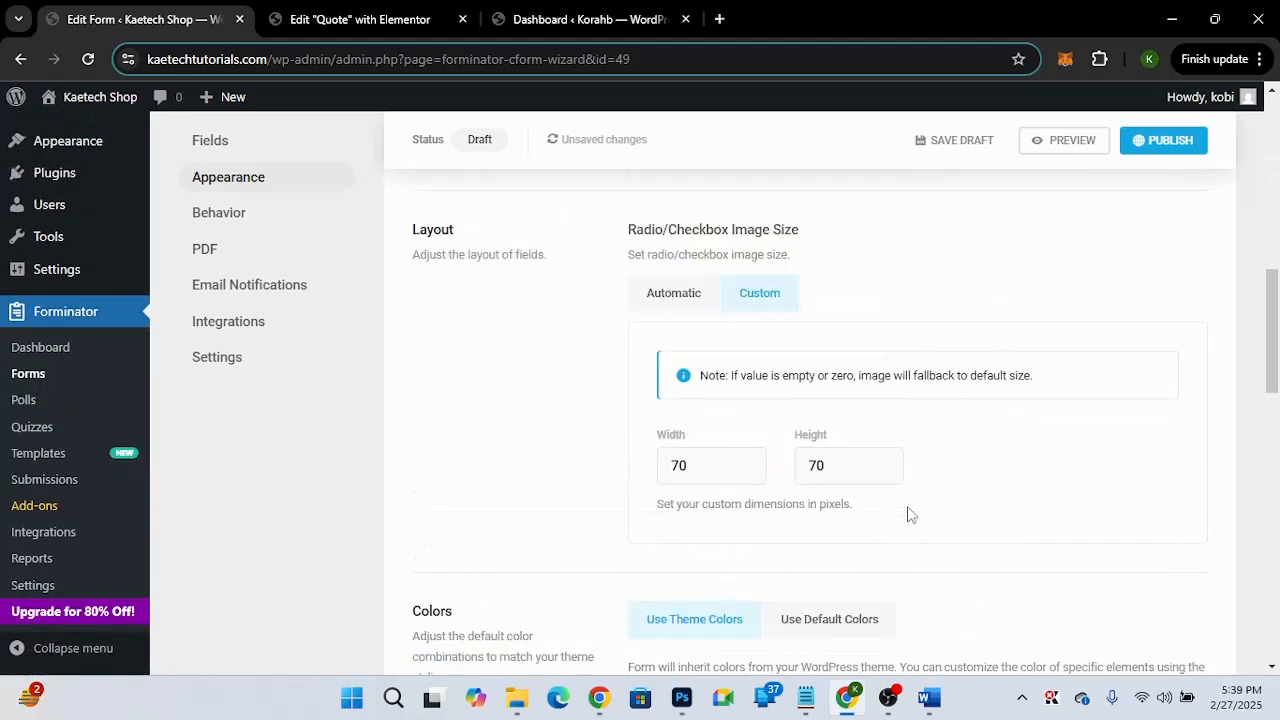
{"action": "scroll", "coordinate": [908, 514], "scroll_direction": "down", "scroll_amount": 4}
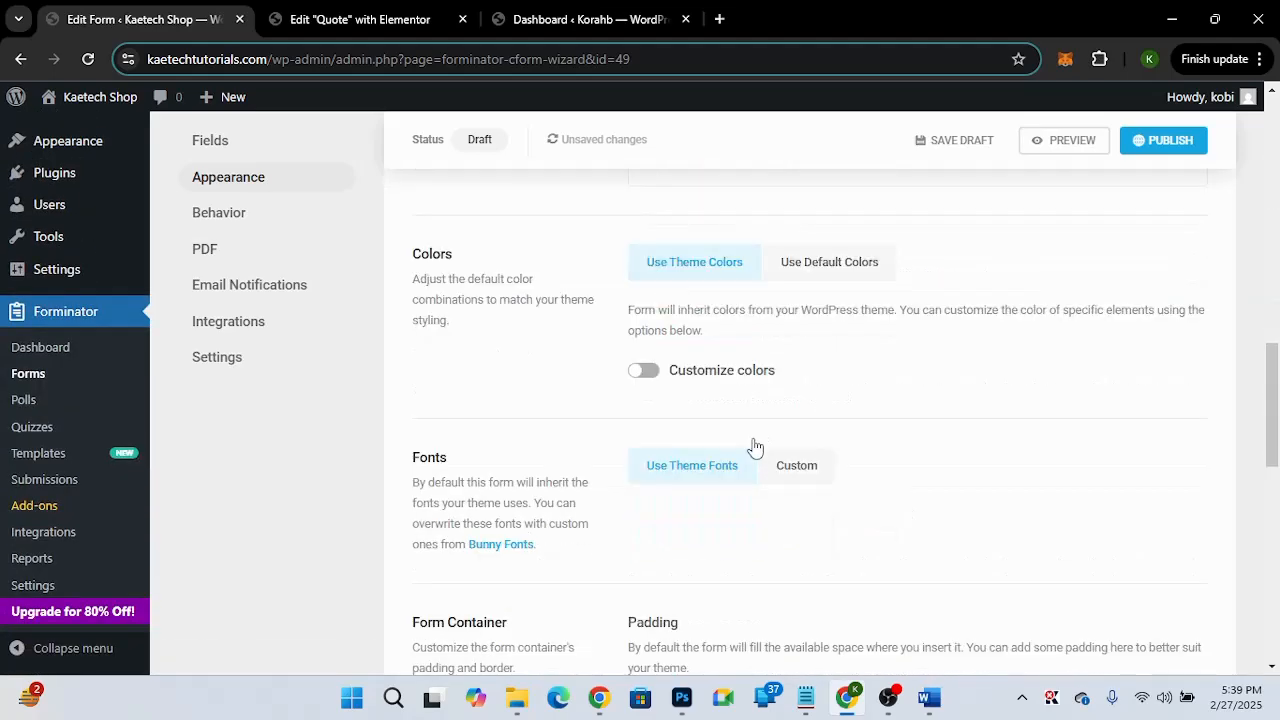
{"action": "left_click", "coordinate": [645, 372]}
Set the default background color of the form's Back button to orange #f26418.
{"action": "scroll", "coordinate": [843, 415], "scroll_direction": "down", "scroll_amount": 3}
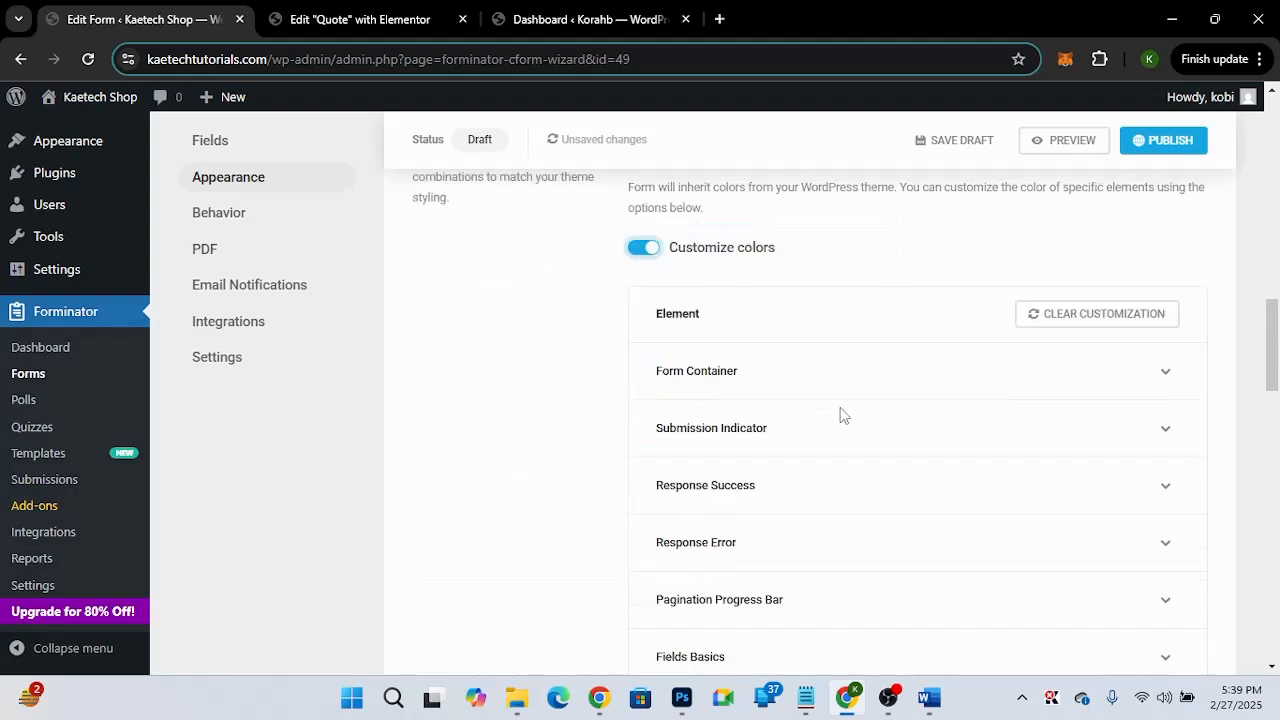
{"action": "scroll", "coordinate": [843, 415], "scroll_direction": "down", "scroll_amount": 2}
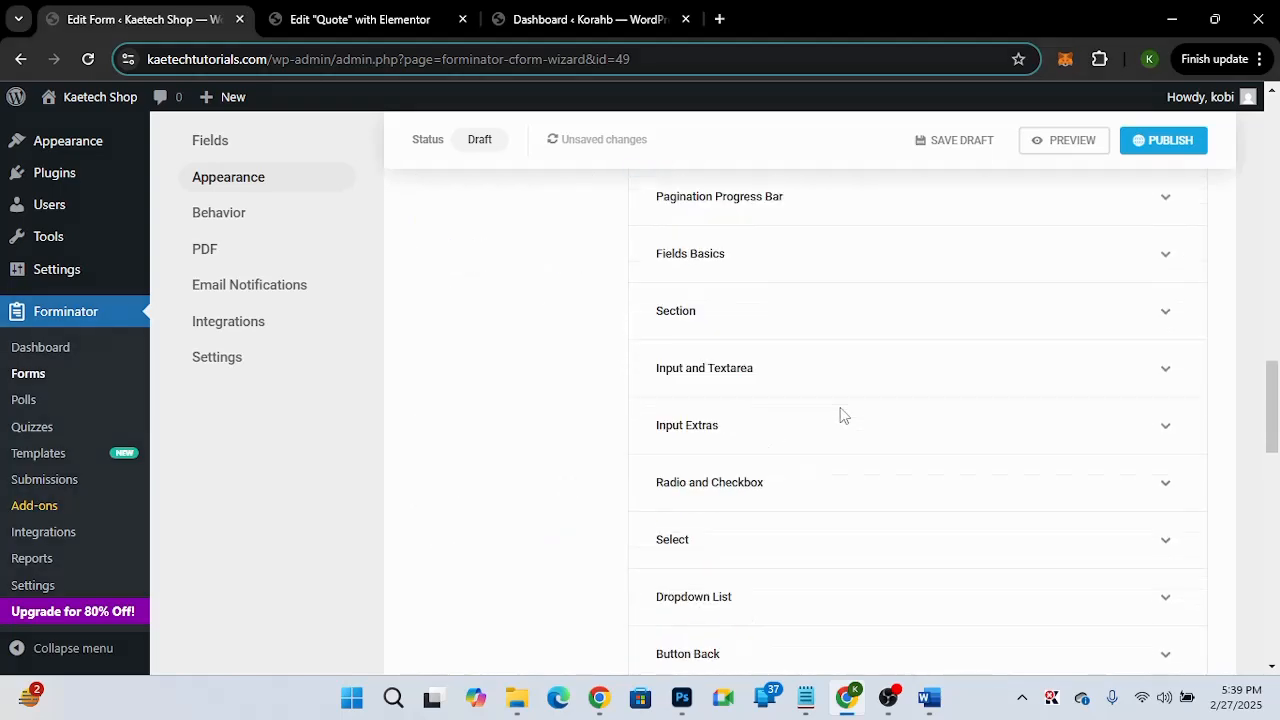
{"action": "scroll", "coordinate": [843, 415], "scroll_direction": "down", "scroll_amount": 3}
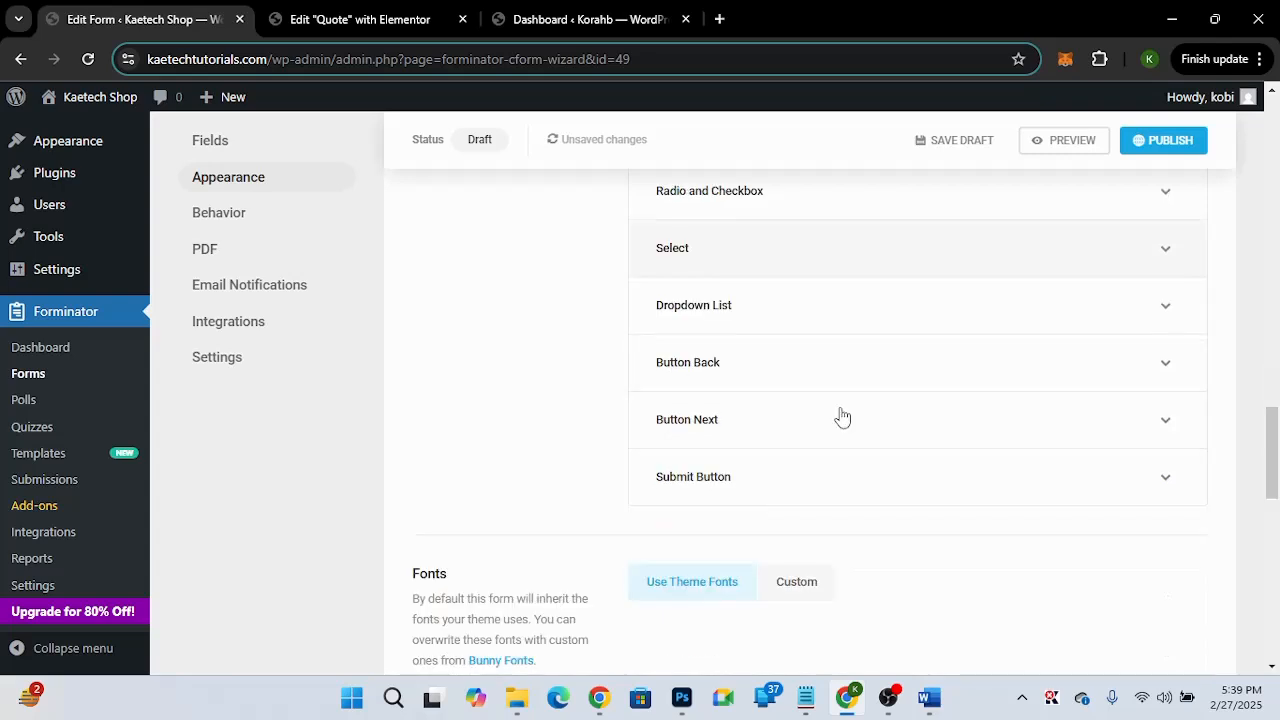
{"action": "left_click", "coordinate": [790, 372]}
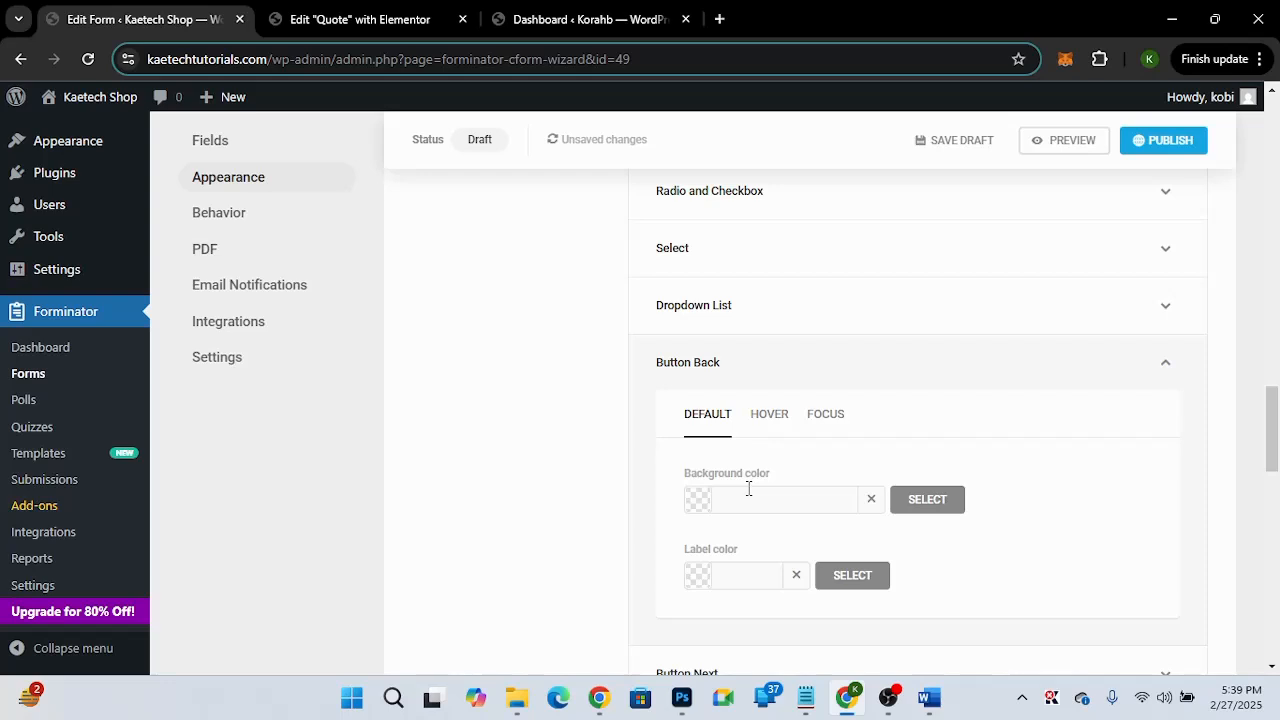
{"action": "scroll", "coordinate": [748, 488], "scroll_direction": "down", "scroll_amount": 2}
{"action": "left_click", "coordinate": [704, 290]}
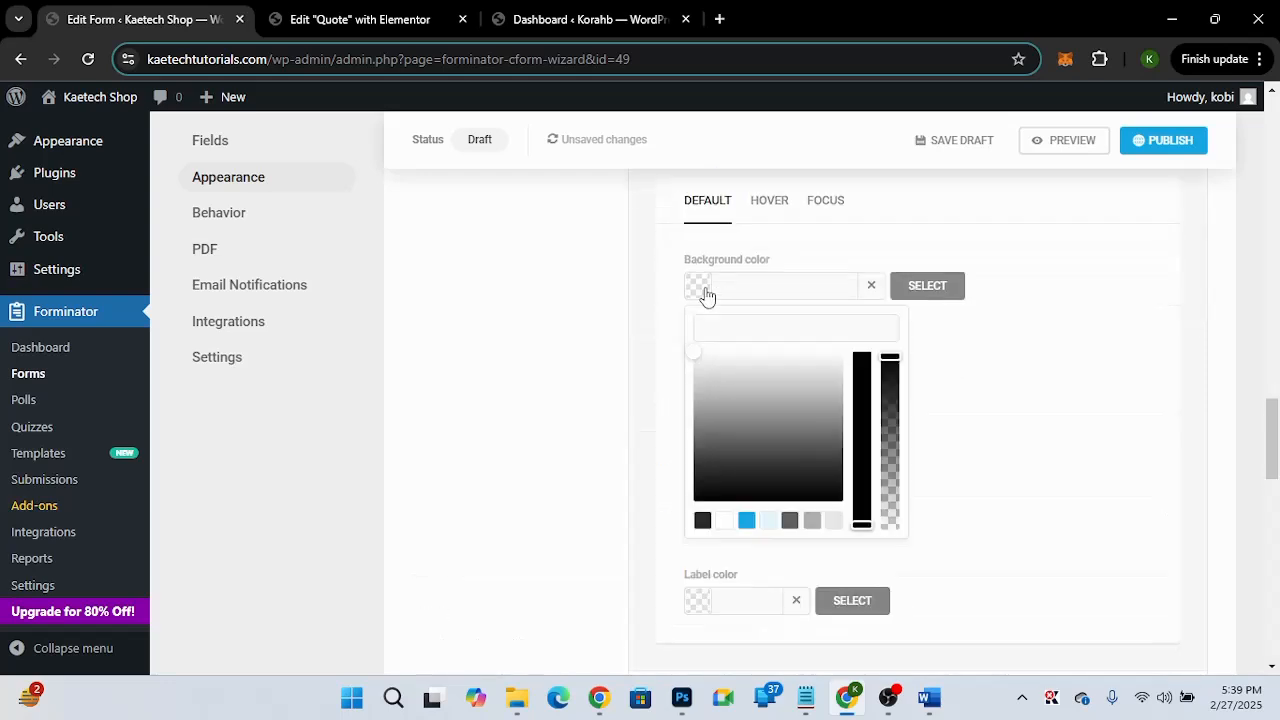
{"action": "left_click", "coordinate": [747, 519]}
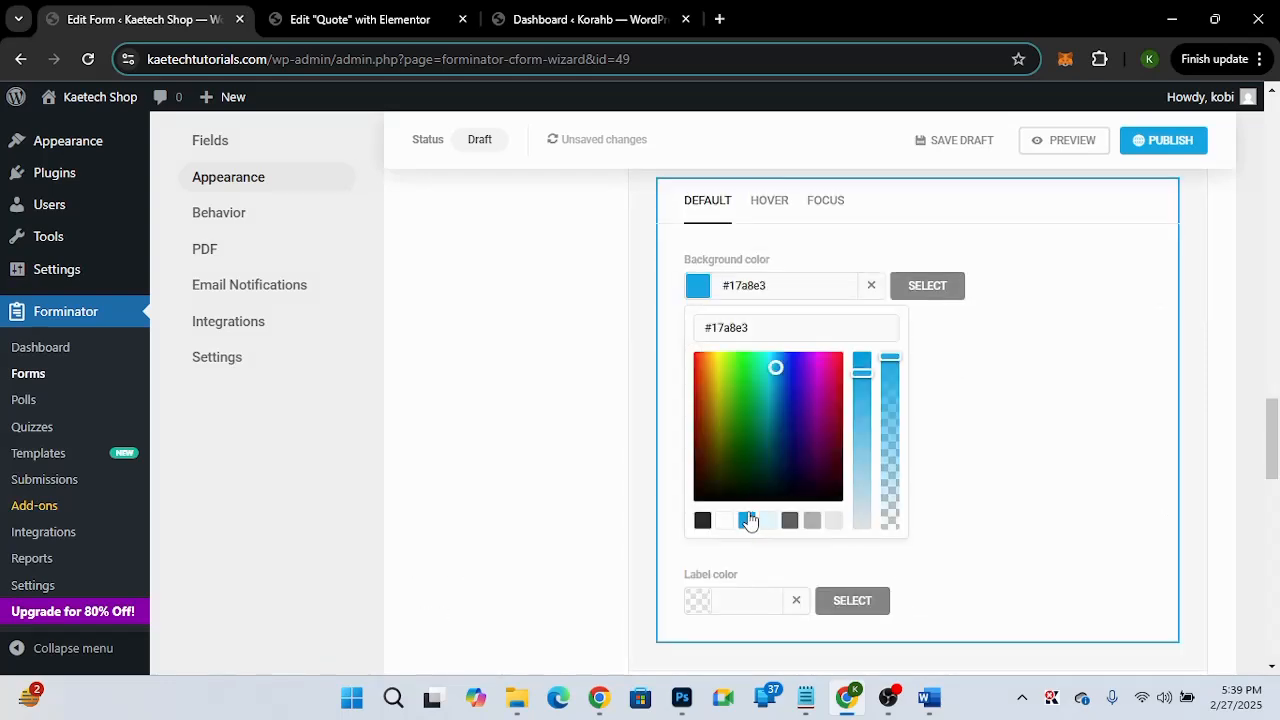
{"action": "left_click_drag", "start_coordinate": [776, 366], "coordinate": [701, 328]}
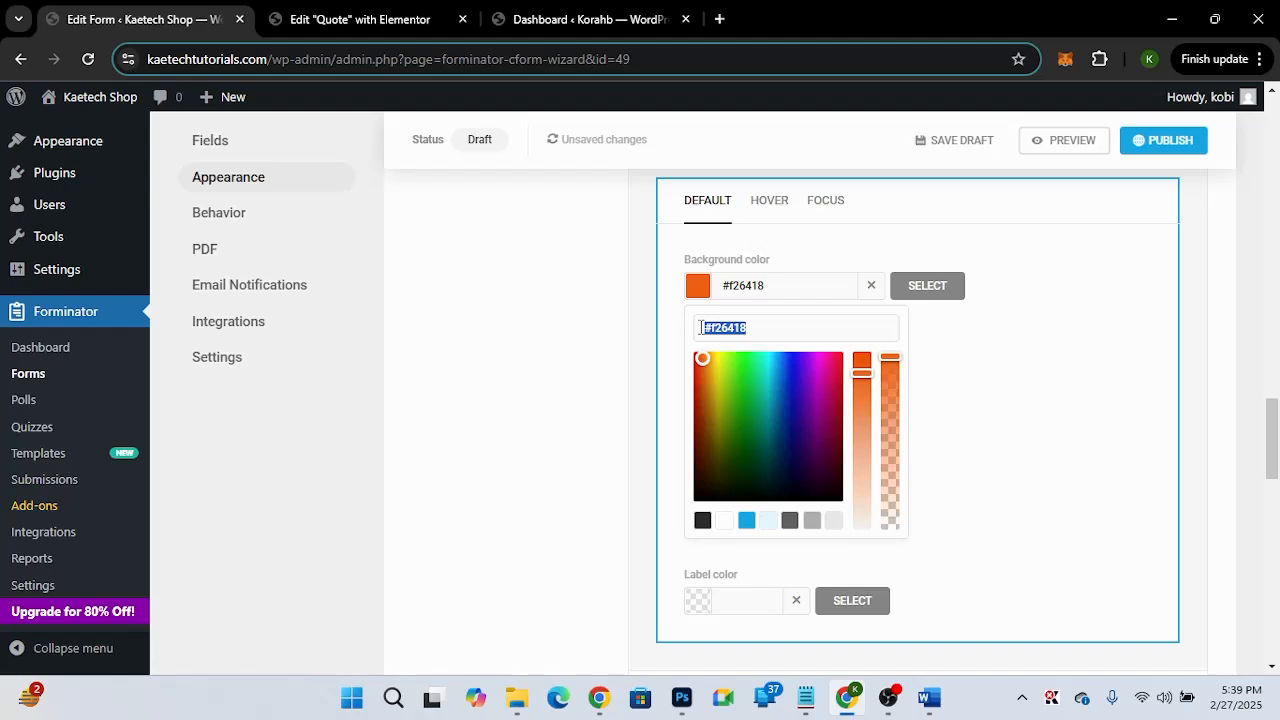
{"action": "left_click", "coordinate": [699, 306]}
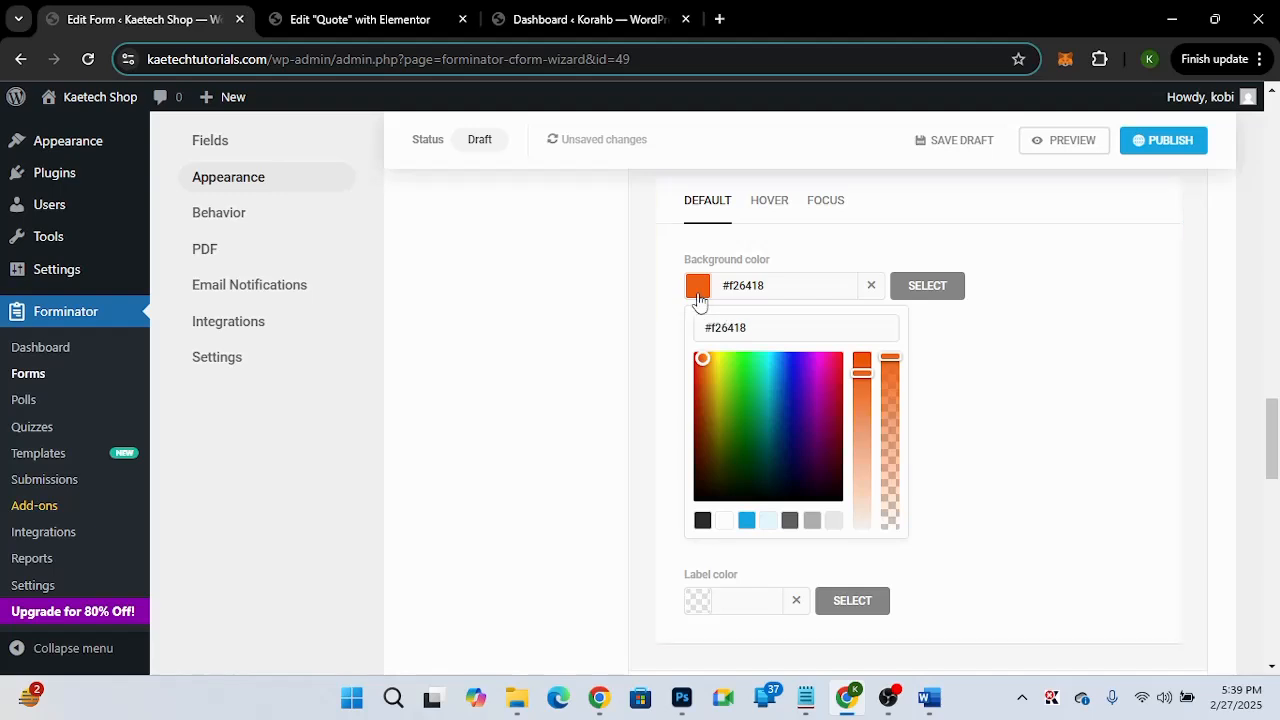
Set the default label color of the form's Back button to white #ffffff.
{"action": "left_click", "coordinate": [698, 362]}
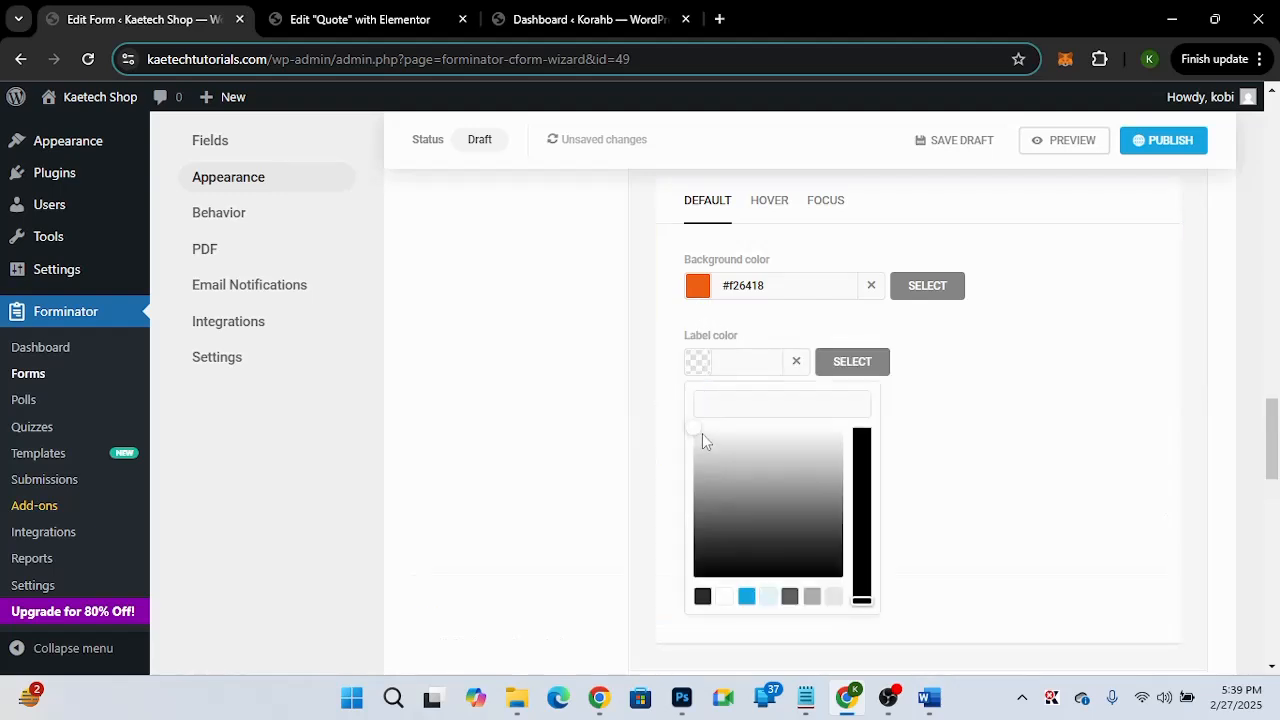
{"action": "left_click", "coordinate": [701, 433]}
{"action": "left_click", "coordinate": [662, 377]}
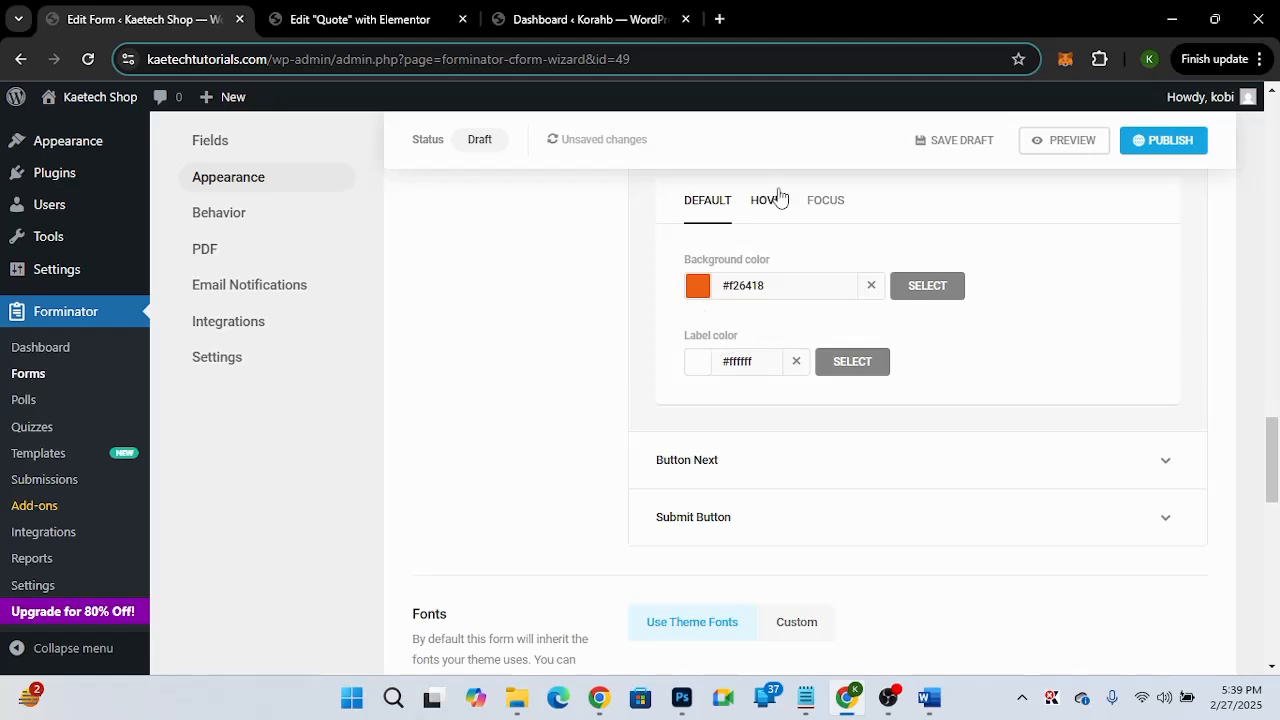
Set the Back button's hover colors to a black #000000 background and a white #ffffff label.
{"action": "left_click", "coordinate": [774, 198]}
{"action": "left_click", "coordinate": [696, 290]}
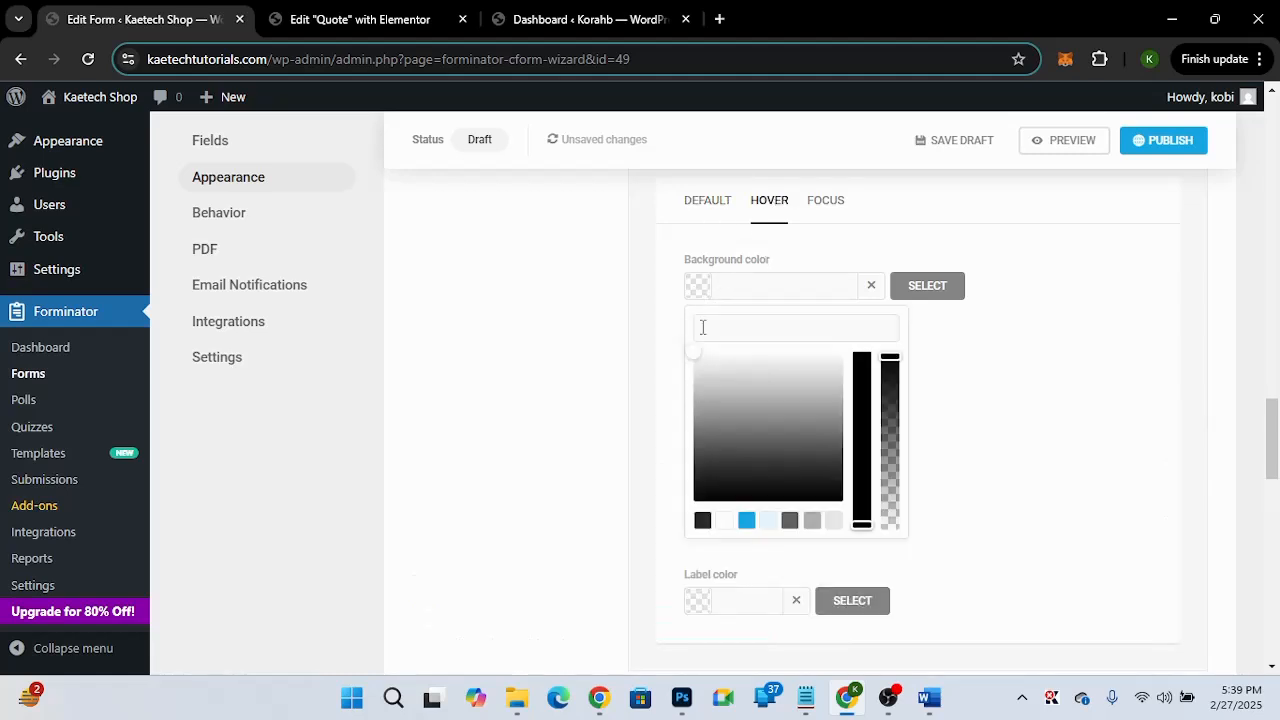
{"action": "left_click_drag", "start_coordinate": [703, 478], "coordinate": [683, 537]}
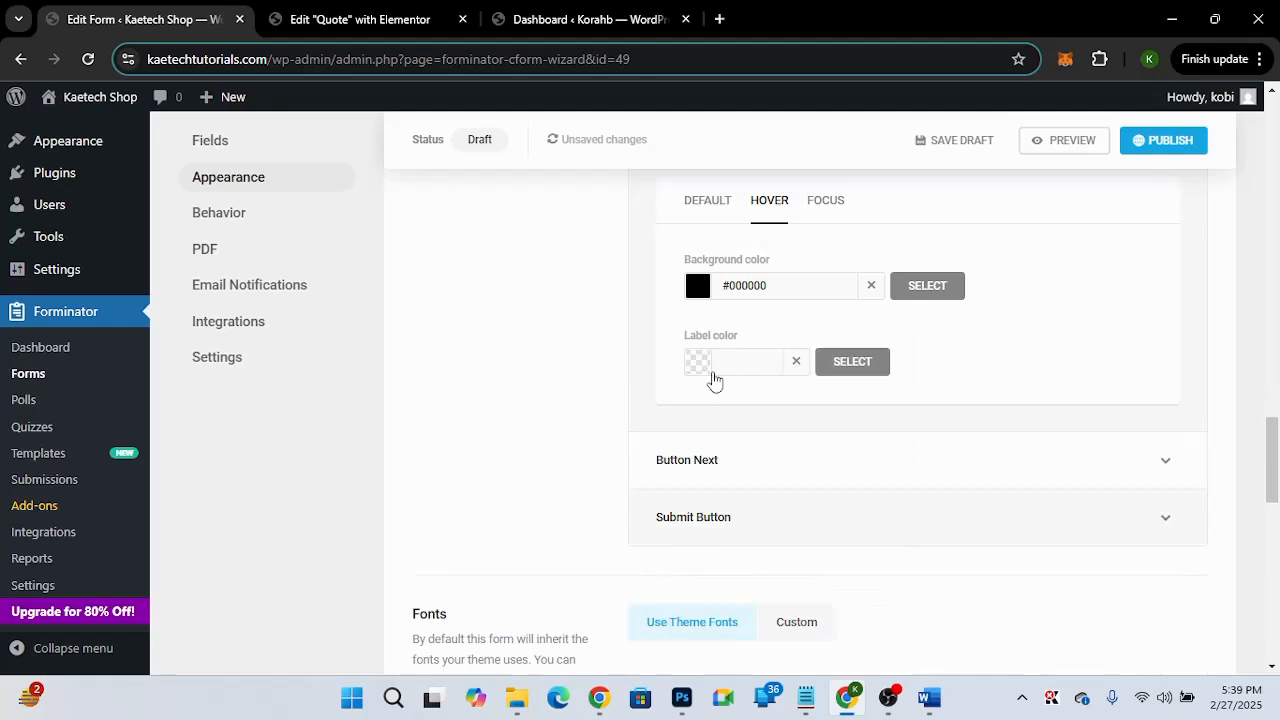
{"action": "left_click", "coordinate": [703, 372]}
{"action": "left_click", "coordinate": [694, 428]}
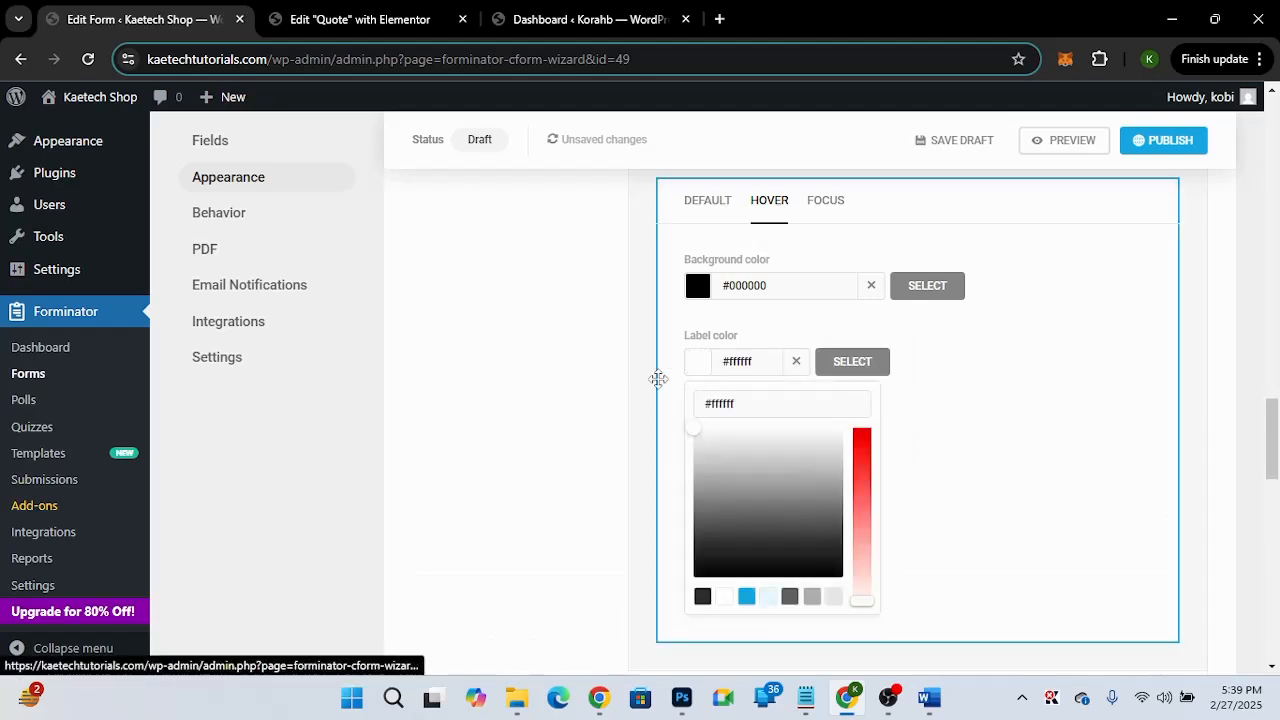
Set the Back button's focus colors to a black #000000 background and a white #ffffff label.
{"action": "left_click", "coordinate": [826, 200]}
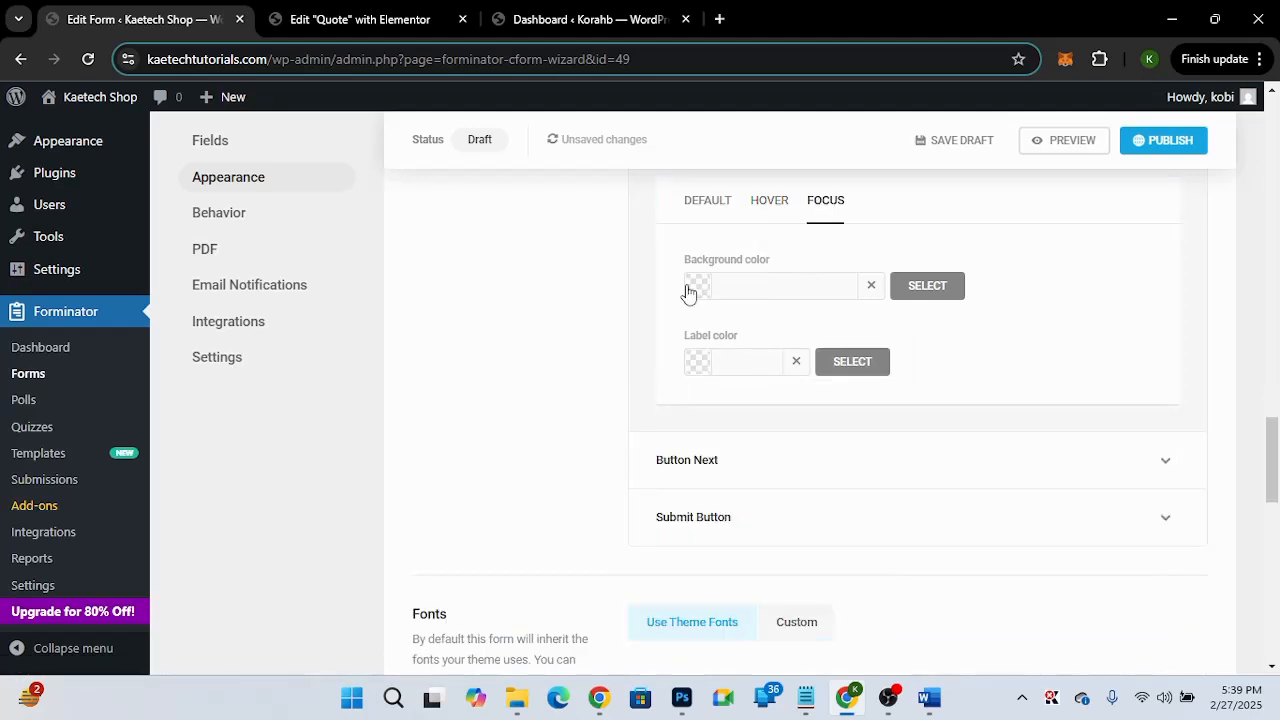
{"action": "left_click", "coordinate": [690, 289]}
{"action": "left_click_drag", "start_coordinate": [703, 492], "coordinate": [677, 526]}
{"action": "left_click", "coordinate": [702, 366]}
{"action": "left_click", "coordinate": [694, 428]}
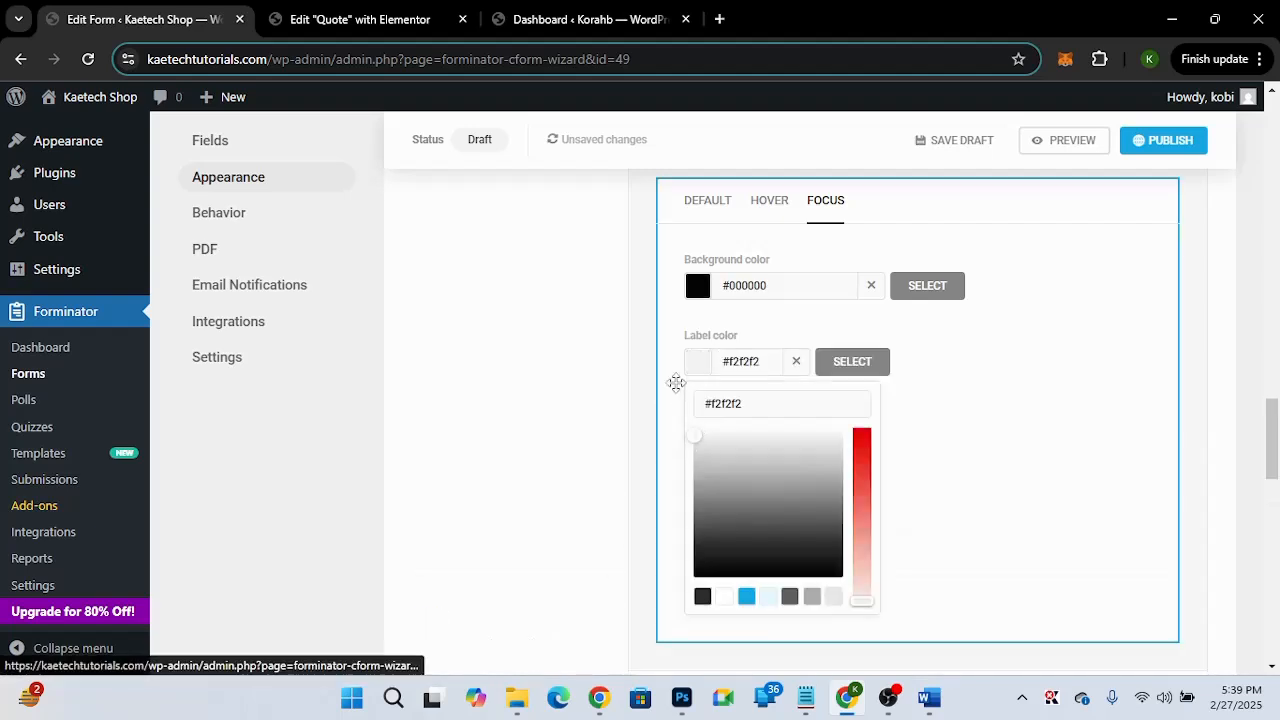
{"action": "left_click", "coordinate": [677, 380]}
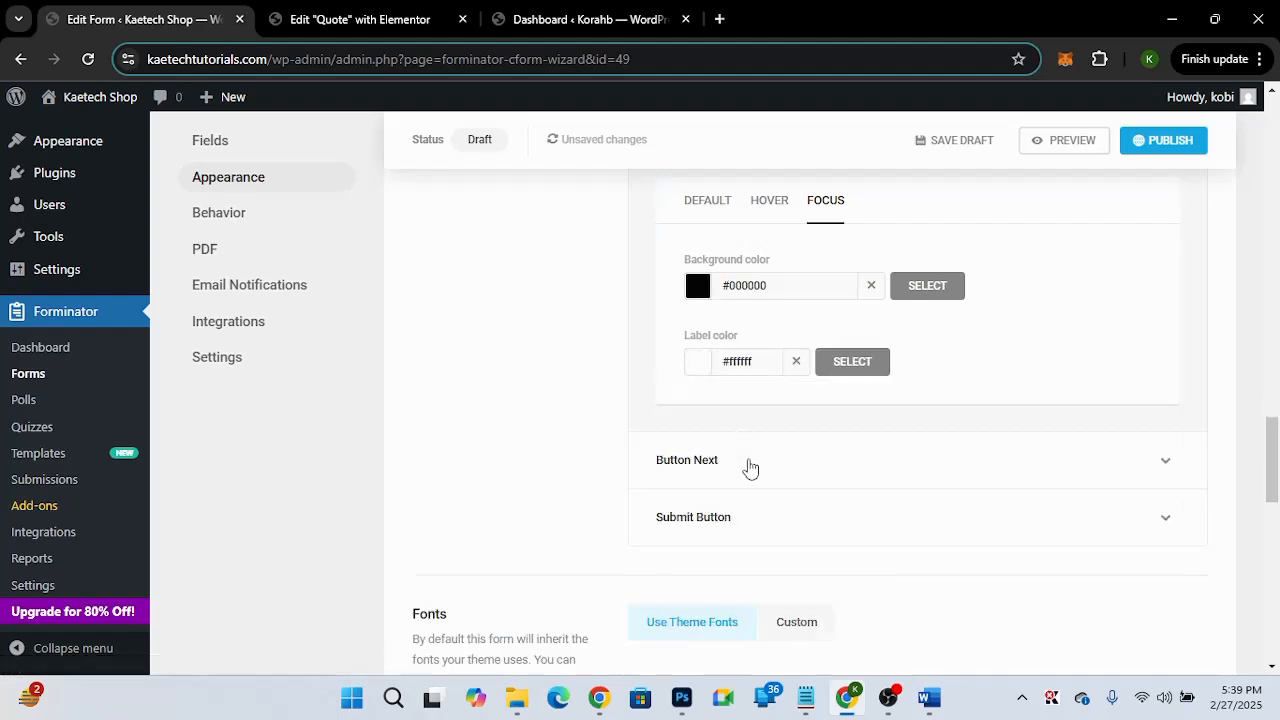
Set the Next button's default colors to an orange #f26418 background and a white #ffffff label.
{"action": "left_click", "coordinate": [750, 468]}
{"action": "scroll", "coordinate": [748, 469], "scroll_direction": "down", "scroll_amount": 3}
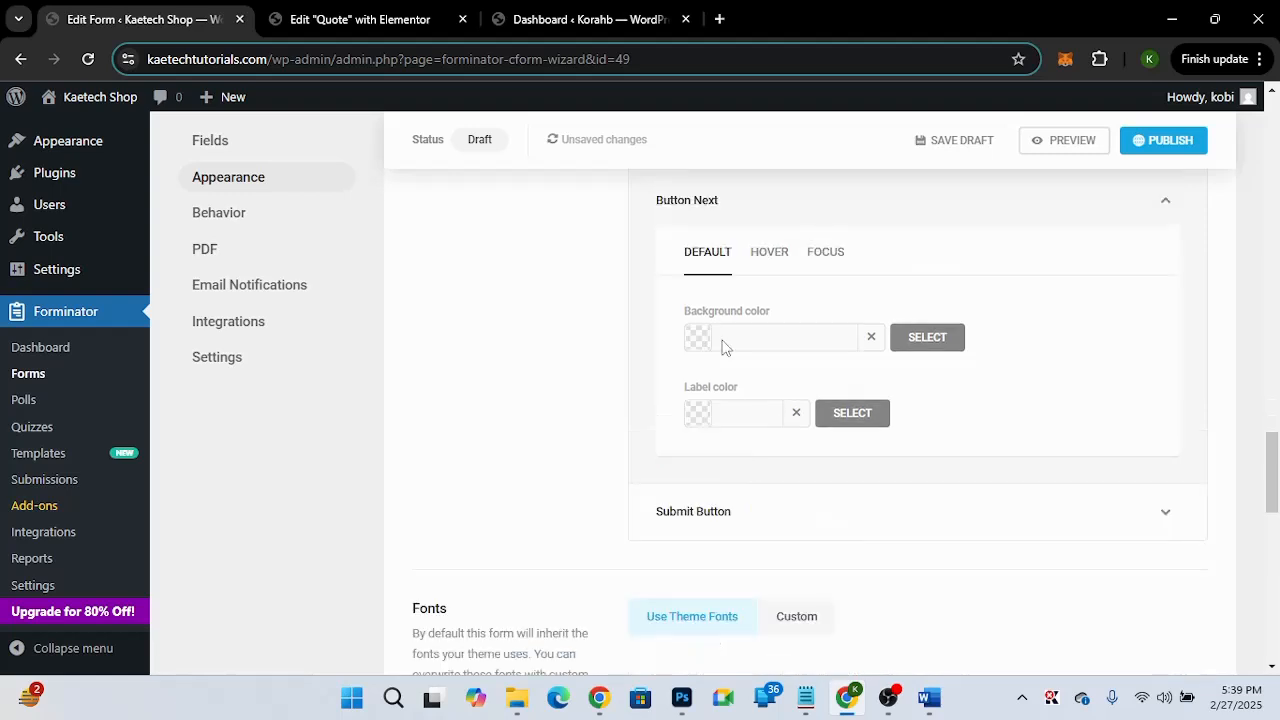
{"action": "left_click", "coordinate": [701, 343]}
{"action": "left_click", "coordinate": [710, 379]}
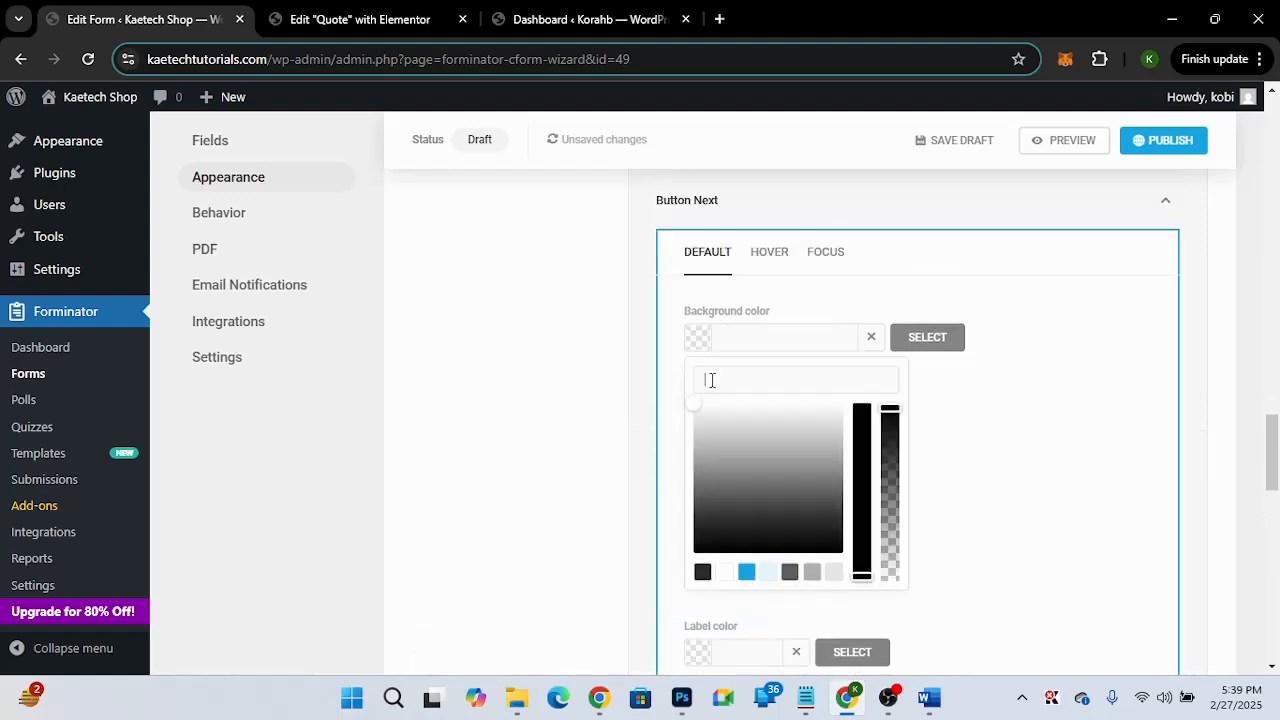
{"action": "type", "text": "#f26418"}
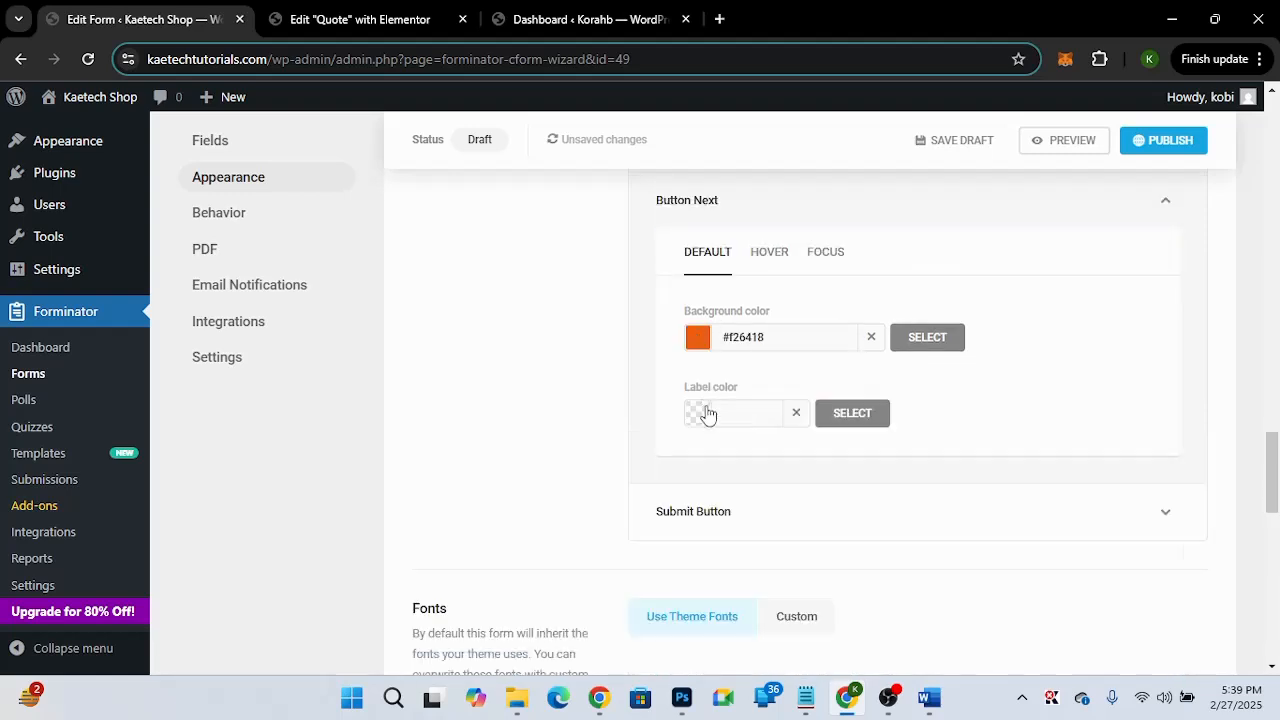
{"action": "left_click", "coordinate": [703, 414]}
{"action": "left_click_drag", "start_coordinate": [697, 480], "coordinate": [686, 454]}
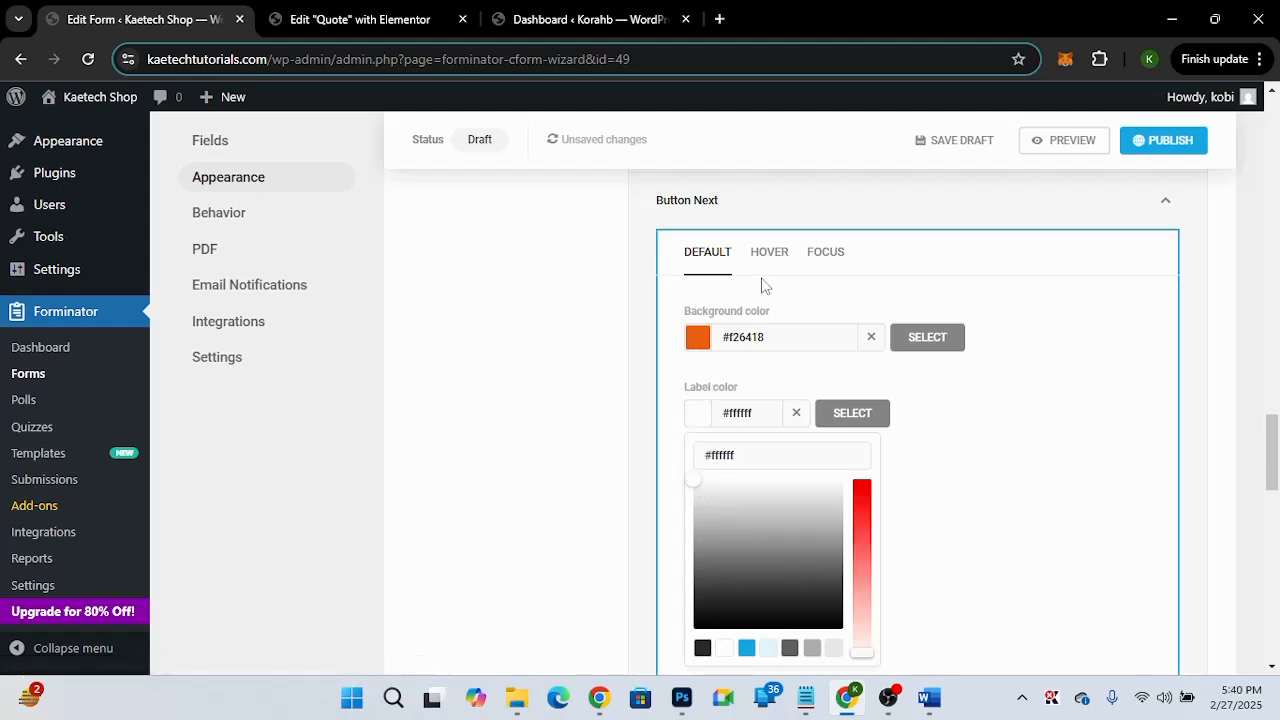
Set the Next button's hover background color to black #000000 and pick white for its hover label.
{"action": "left_click", "coordinate": [769, 252]}
{"action": "left_click", "coordinate": [699, 340]}
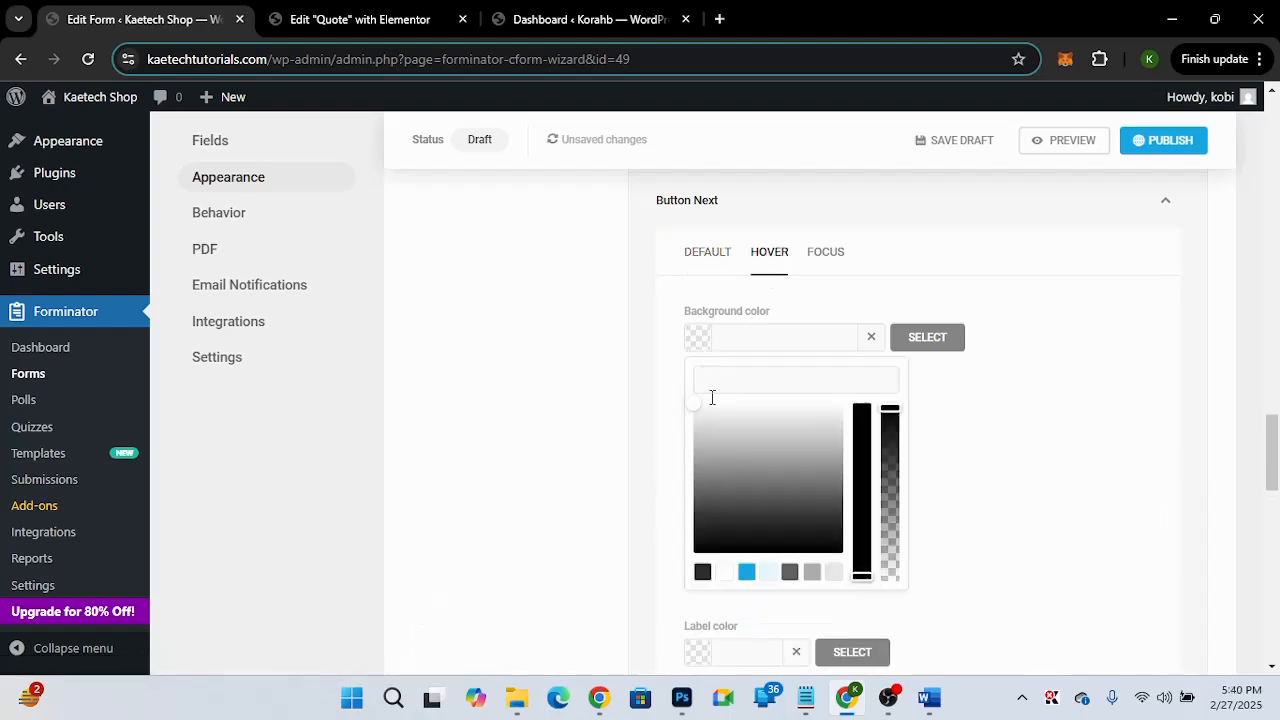
{"action": "left_click_drag", "start_coordinate": [712, 468], "coordinate": [674, 574]}
{"action": "left_click", "coordinate": [678, 582]}
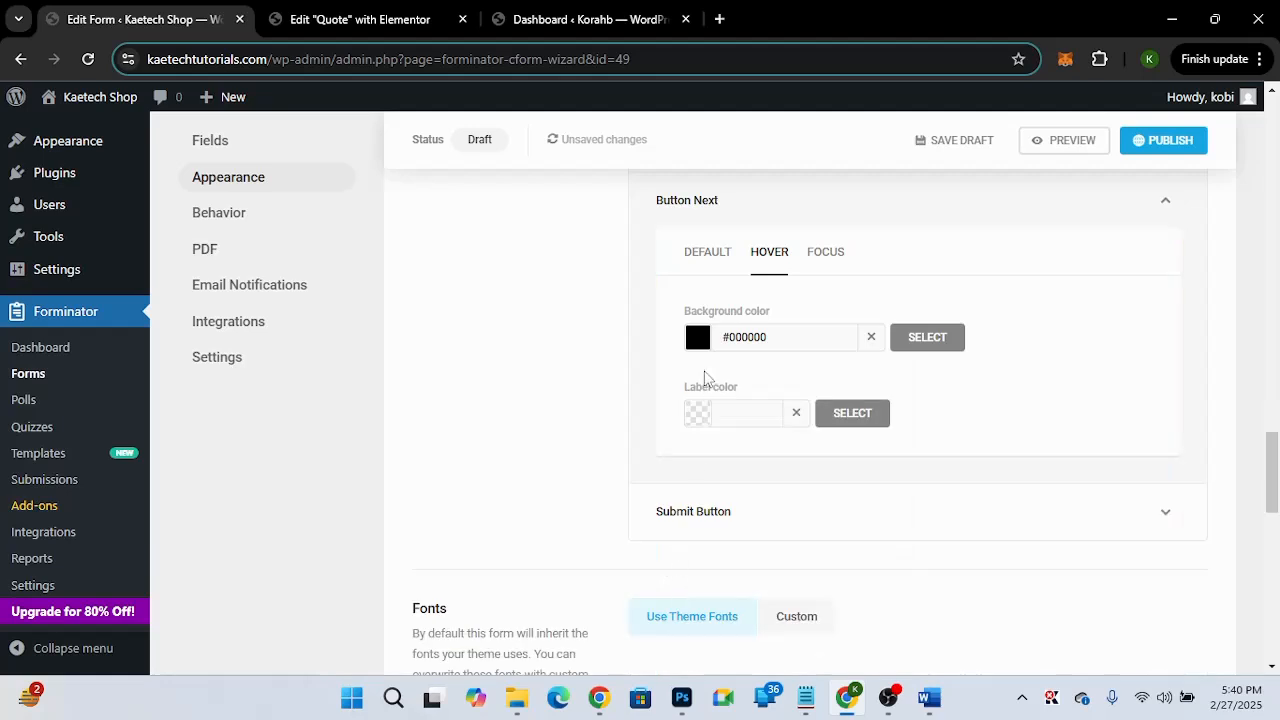
{"action": "left_click", "coordinate": [697, 414]}
{"action": "left_click_drag", "start_coordinate": [697, 477], "coordinate": [680, 443]}
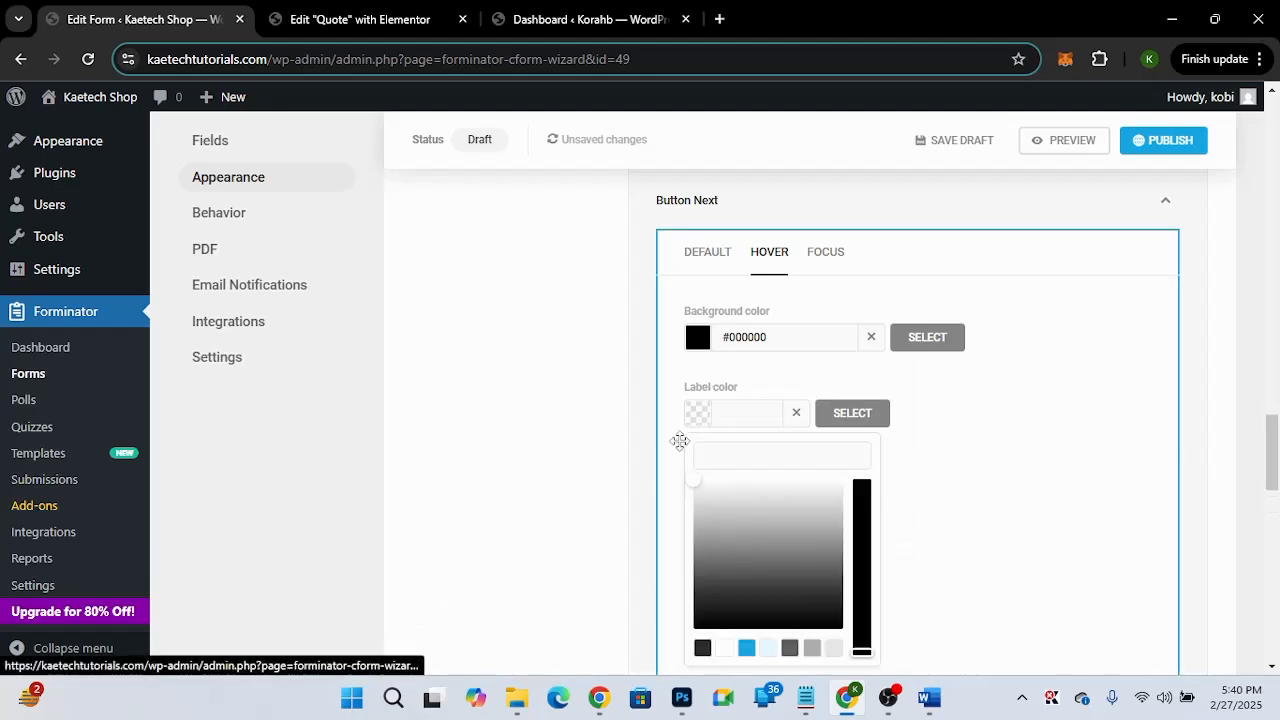
{"action": "left_click", "coordinate": [697, 418]}
Set the Next button's focus colors to a black #000000 background and a white #ffffff label.
{"action": "left_click", "coordinate": [828, 254]}
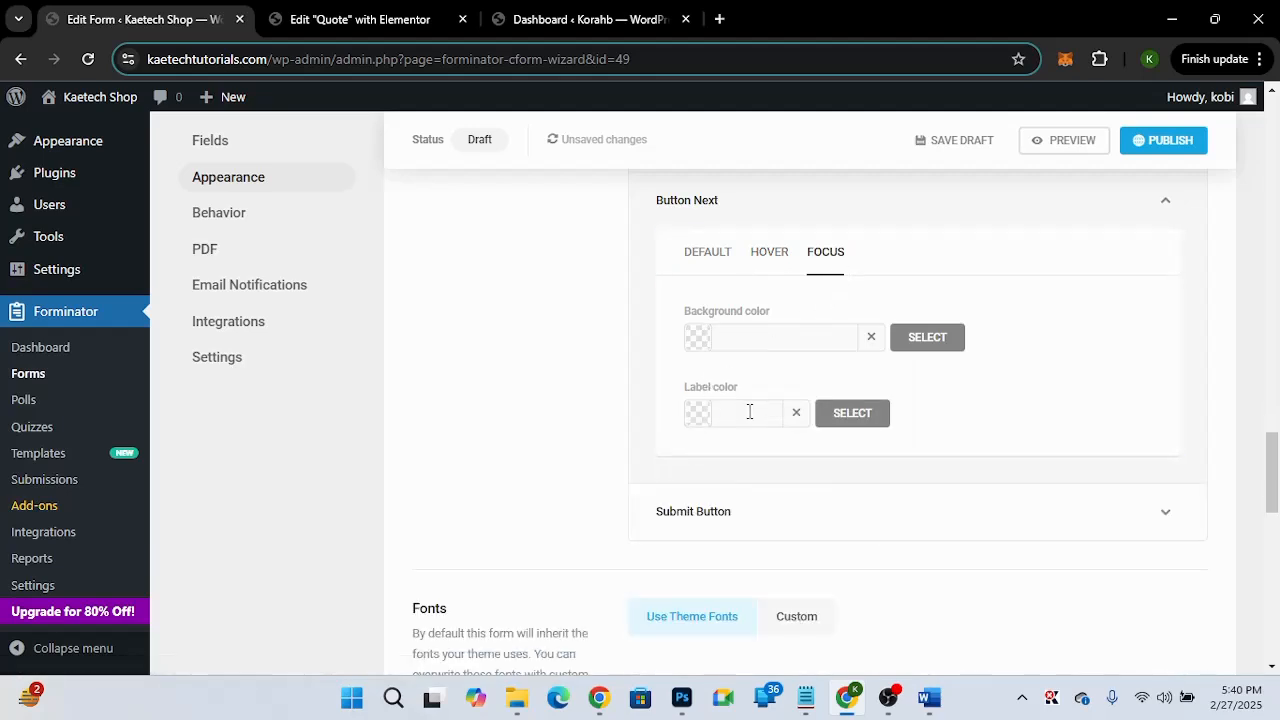
{"action": "left_click", "coordinate": [699, 338]}
{"action": "left_click_drag", "start_coordinate": [662, 586], "coordinate": [661, 593]}
{"action": "left_click", "coordinate": [697, 419]}
{"action": "left_click", "coordinate": [699, 485]}
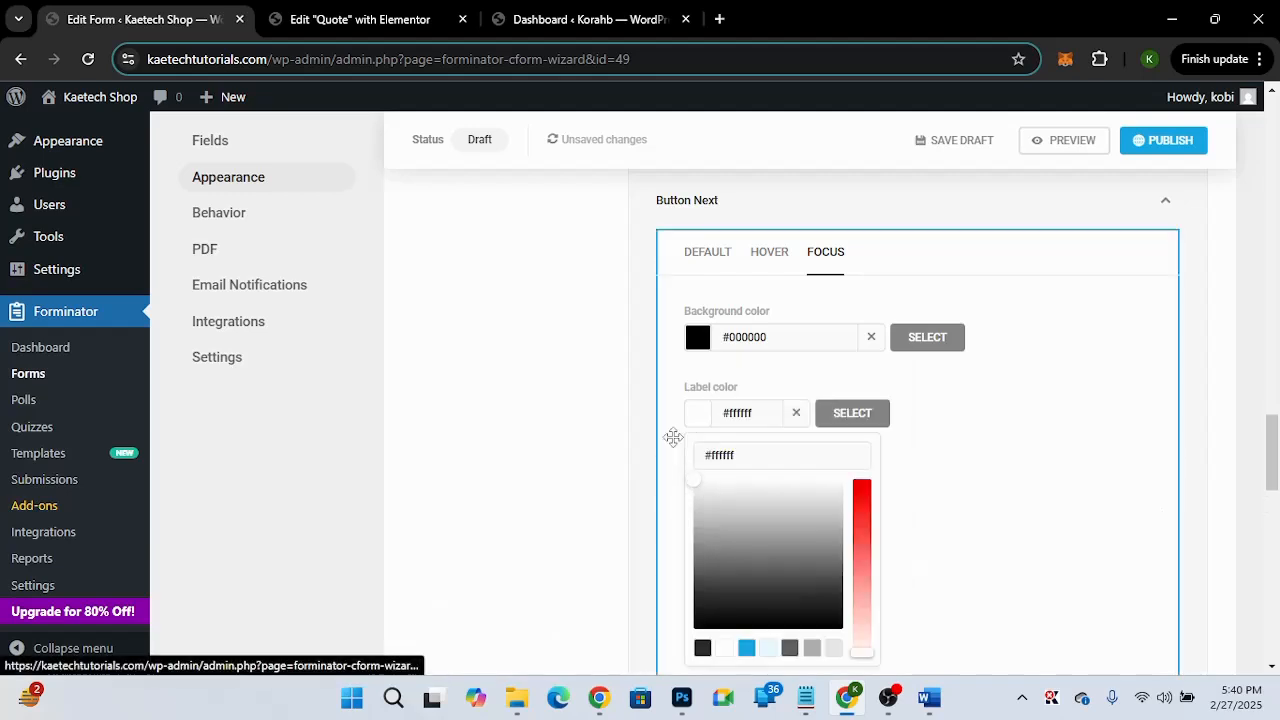
{"action": "left_click", "coordinate": [674, 428]}
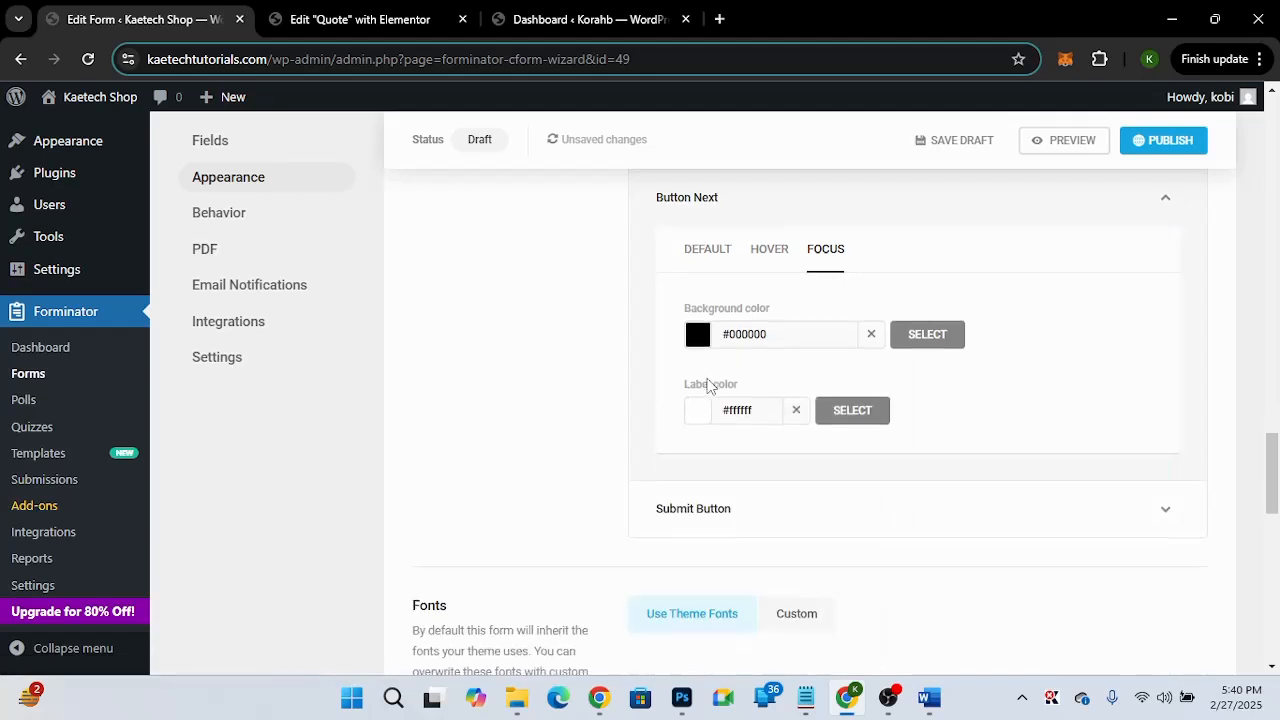
Set the Submit button's default colors to an orange #f26418 background and white #ffffff text.
{"action": "scroll", "coordinate": [760, 310], "scroll_direction": "down", "scroll_amount": 2}
{"action": "left_click", "coordinate": [768, 299]}
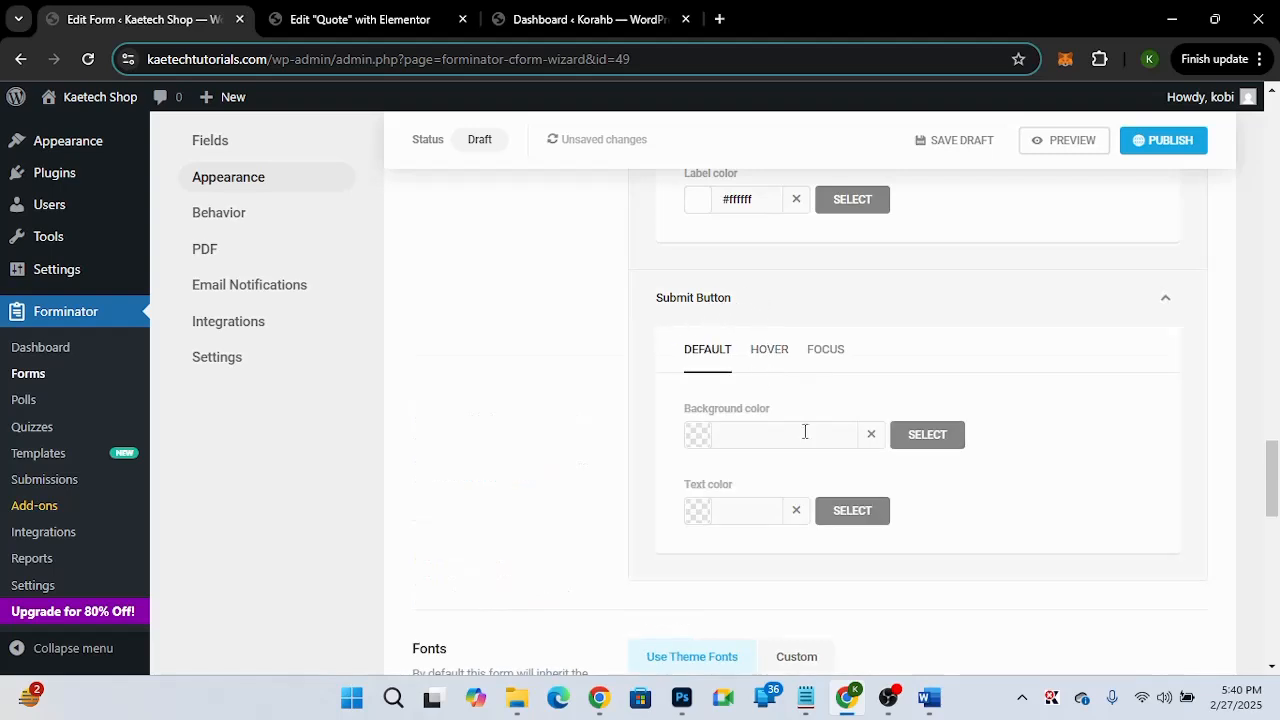
{"action": "scroll", "coordinate": [923, 506], "scroll_direction": "down", "scroll_amount": 1}
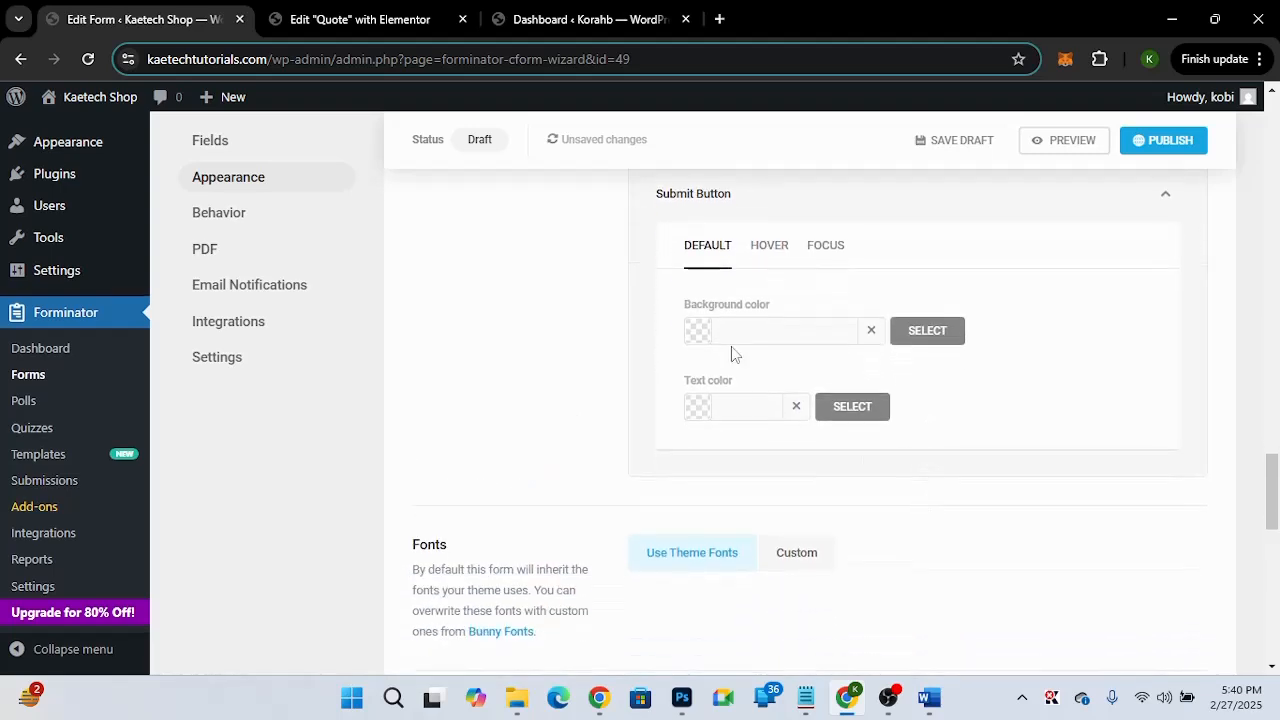
{"action": "left_click", "coordinate": [703, 333]}
{"action": "left_click", "coordinate": [730, 378]}
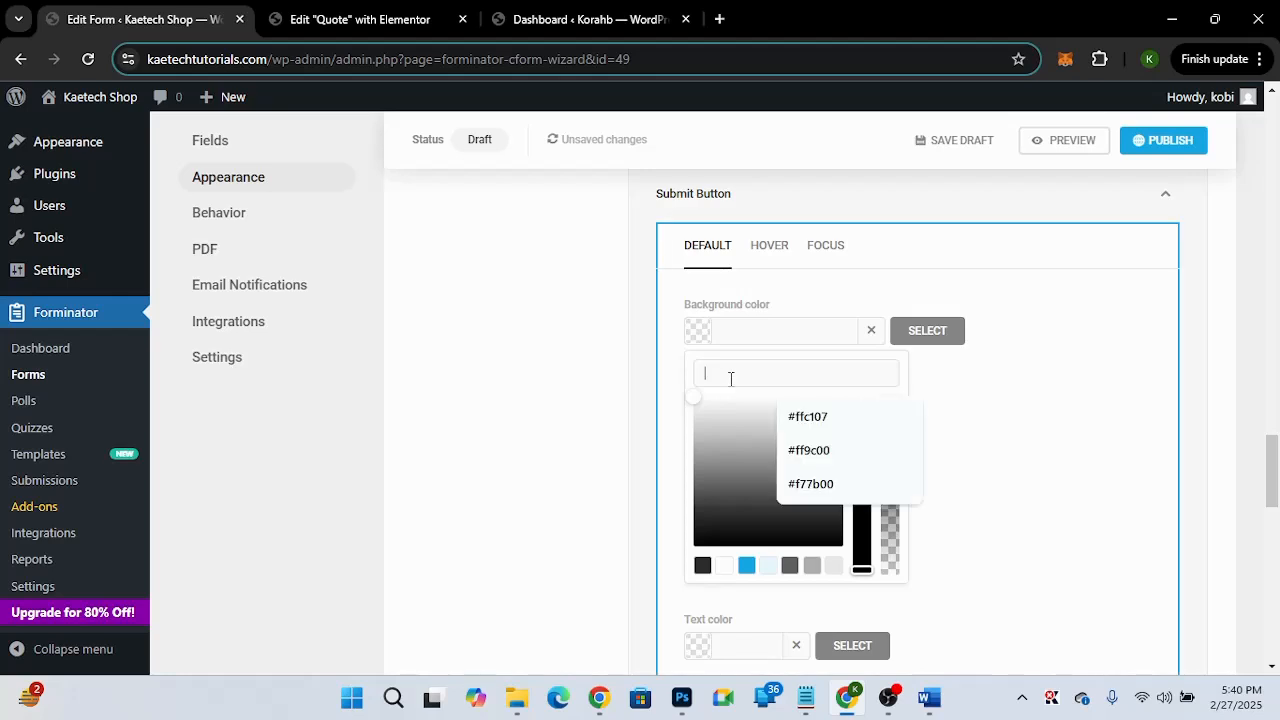
{"action": "type", "text": "#f26418"}
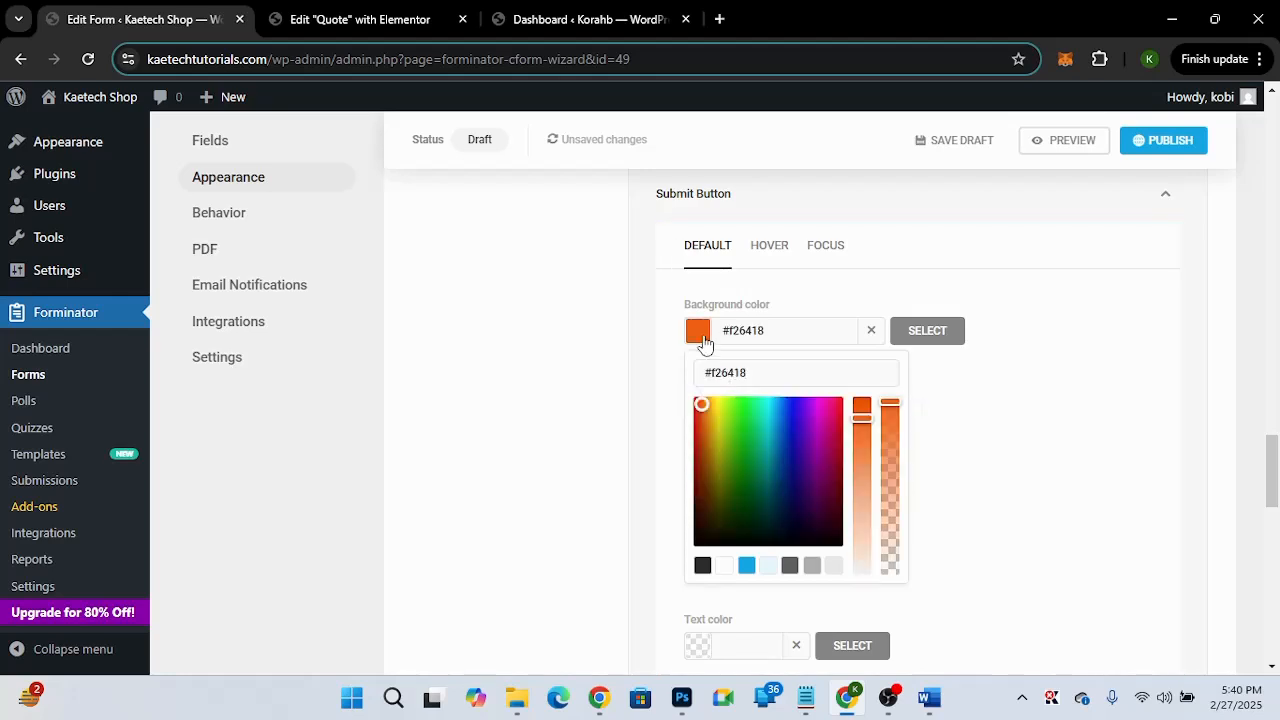
{"action": "left_click", "coordinate": [705, 345]}
{"action": "left_click", "coordinate": [698, 406]}
{"action": "left_click", "coordinate": [693, 474]}
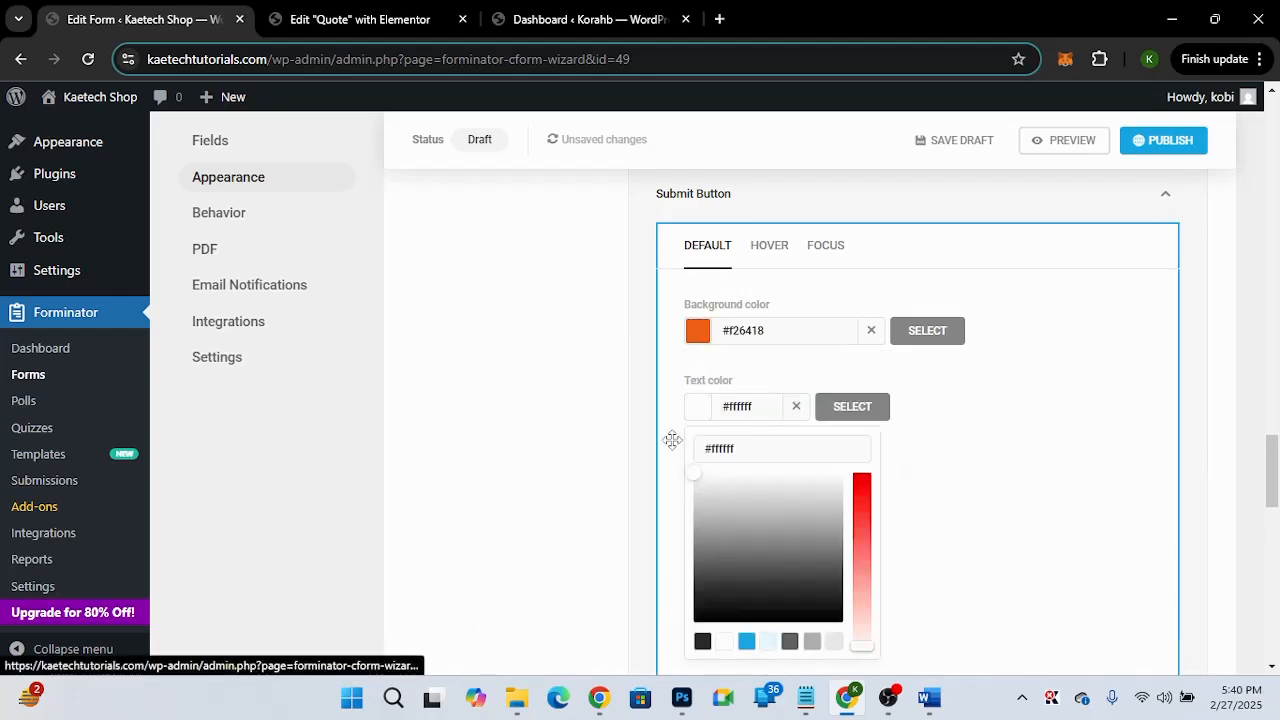
{"action": "left_click", "coordinate": [672, 441]}
Set the Submit button's hover background color to black #000000 and pick white for its hover text.
{"action": "left_click", "coordinate": [777, 264]}
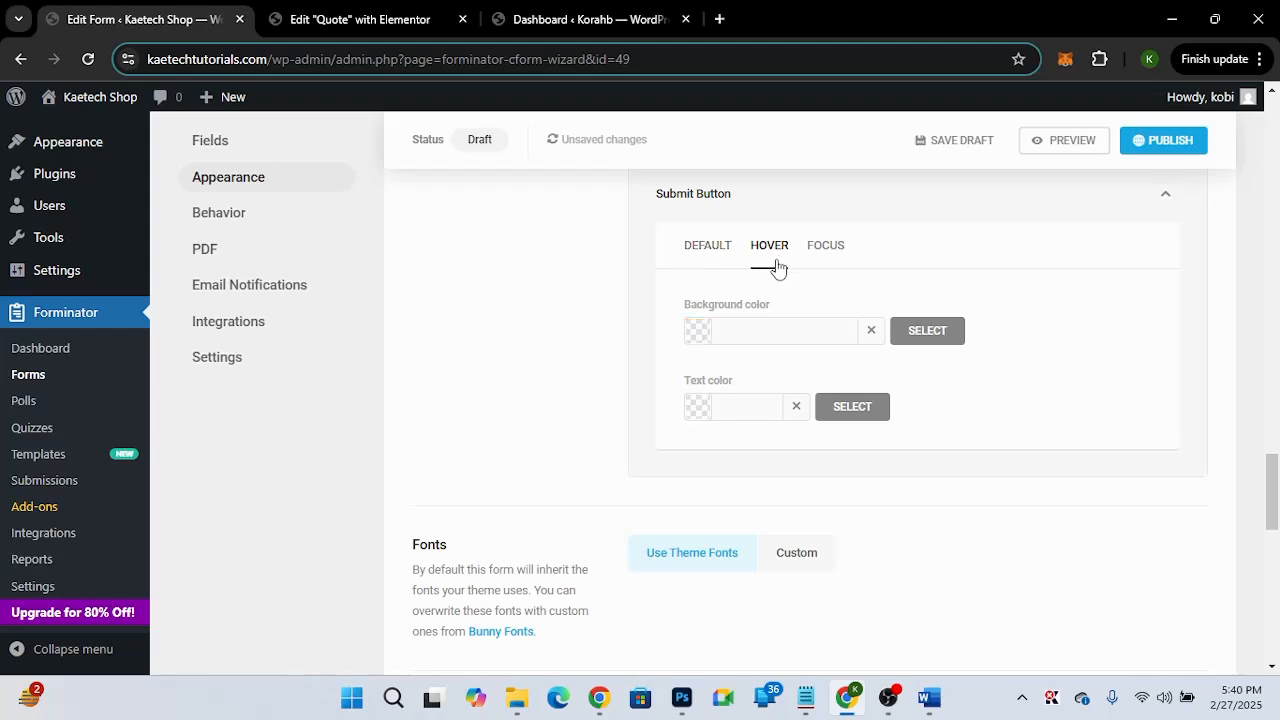
{"action": "left_click", "coordinate": [697, 332]}
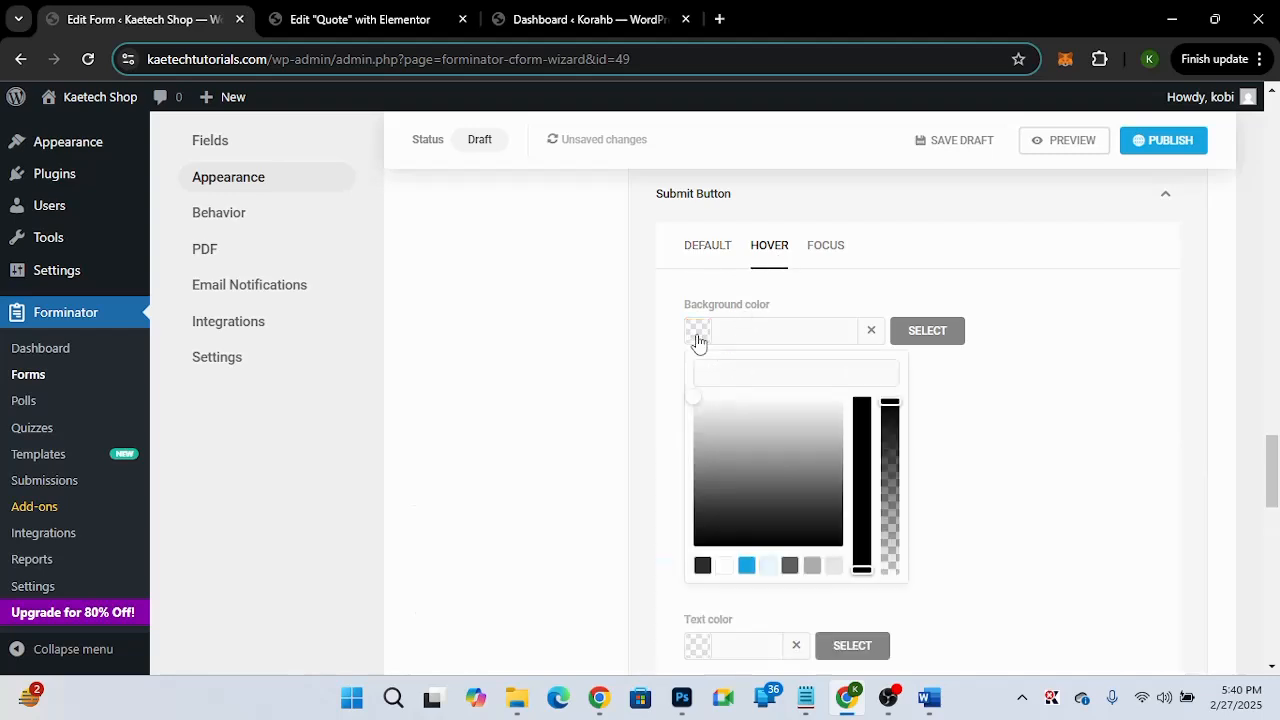
{"action": "left_click", "coordinate": [703, 541]}
{"action": "left_click", "coordinate": [661, 589]}
{"action": "left_click", "coordinate": [698, 406]}
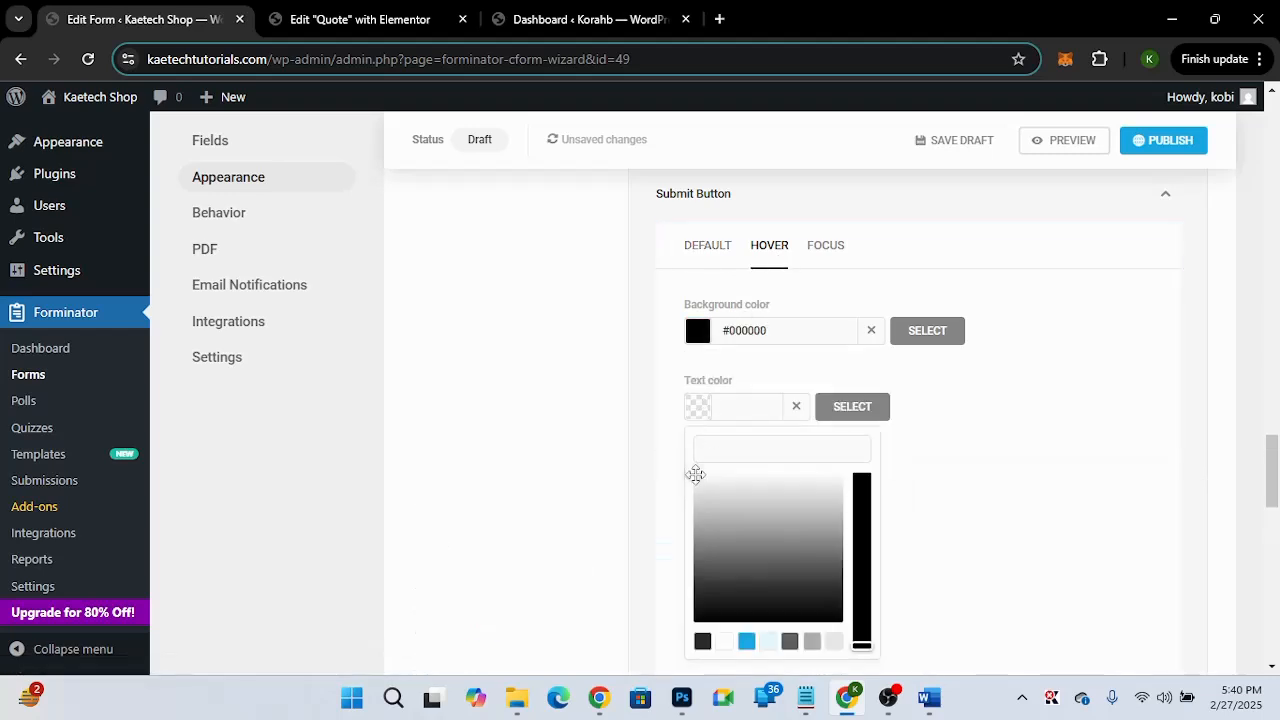
{"action": "left_click", "coordinate": [672, 408]}
Set the Submit button's focus colors to a black #000000 background and white #ffffff text.
{"action": "left_click", "coordinate": [826, 245]}
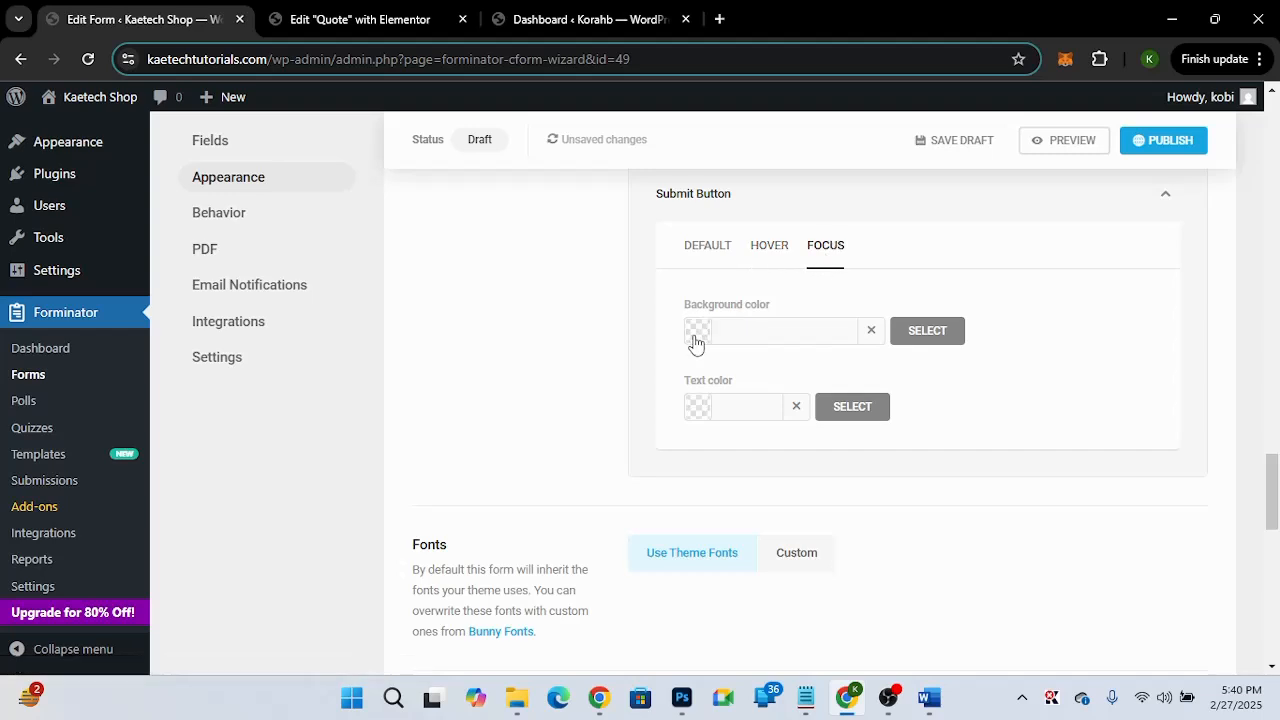
{"action": "left_click", "coordinate": [697, 332]}
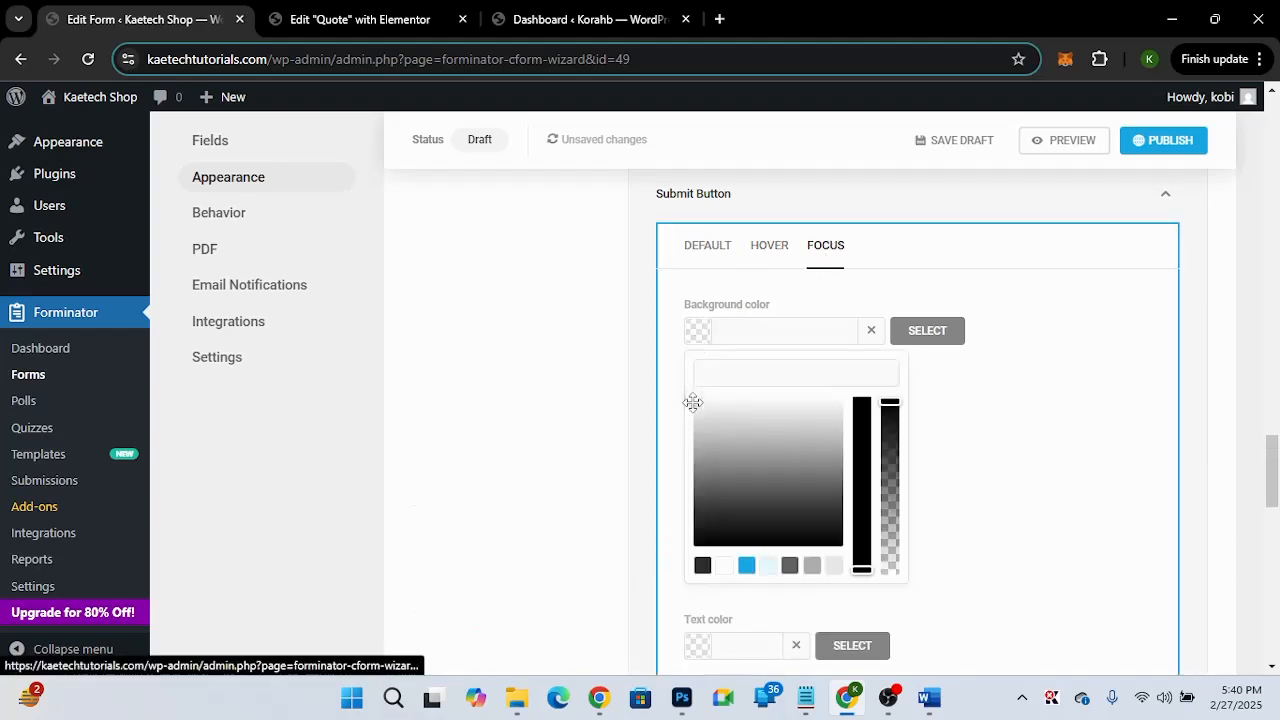
{"action": "left_click_drag", "start_coordinate": [691, 400], "coordinate": [677, 582]}
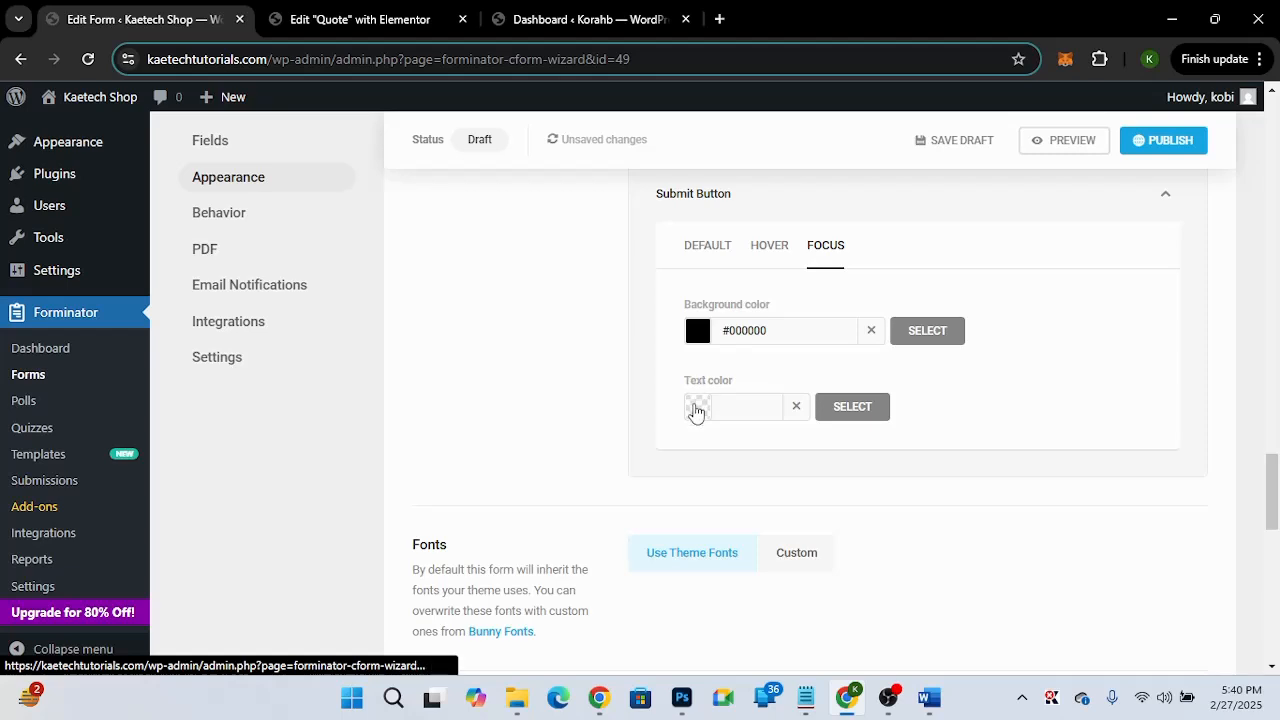
{"action": "left_click", "coordinate": [697, 408]}
{"action": "left_click_drag", "start_coordinate": [694, 471], "coordinate": [680, 443]}
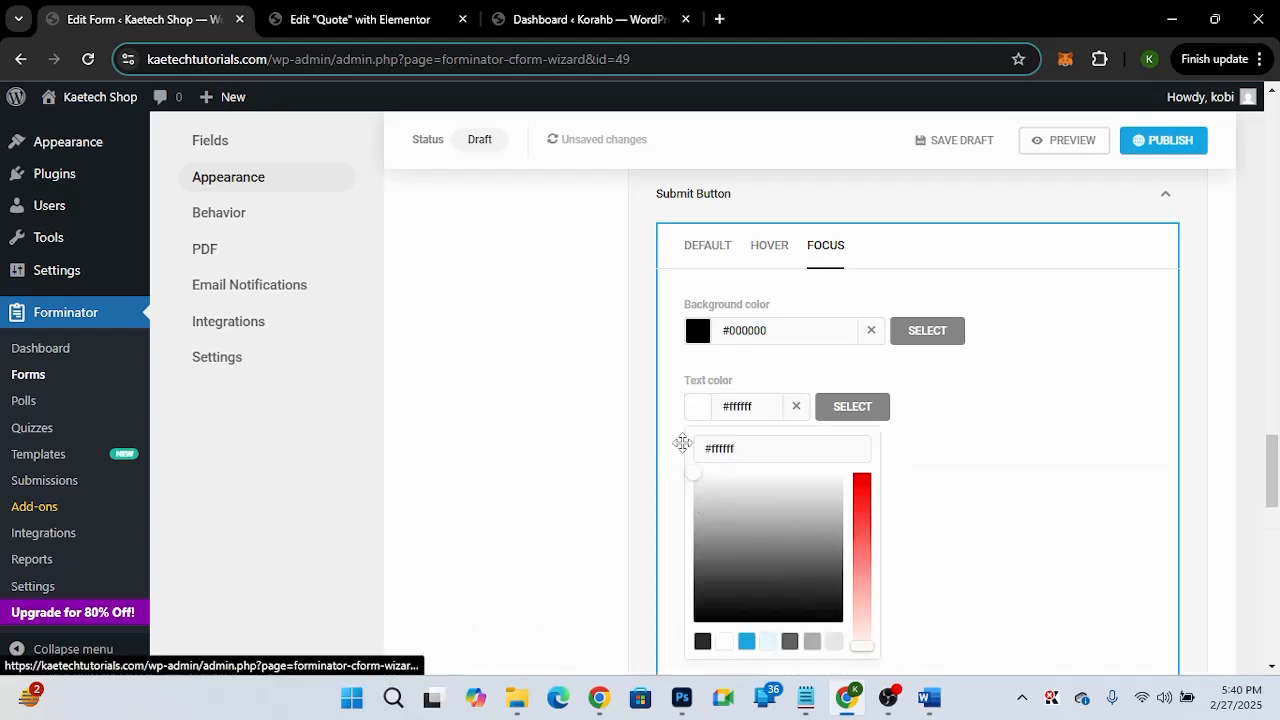
Set the pagination progress bar's progress status background color to orange #f26418.
{"action": "scroll", "coordinate": [1020, 394], "scroll_direction": "up", "scroll_amount": 2}
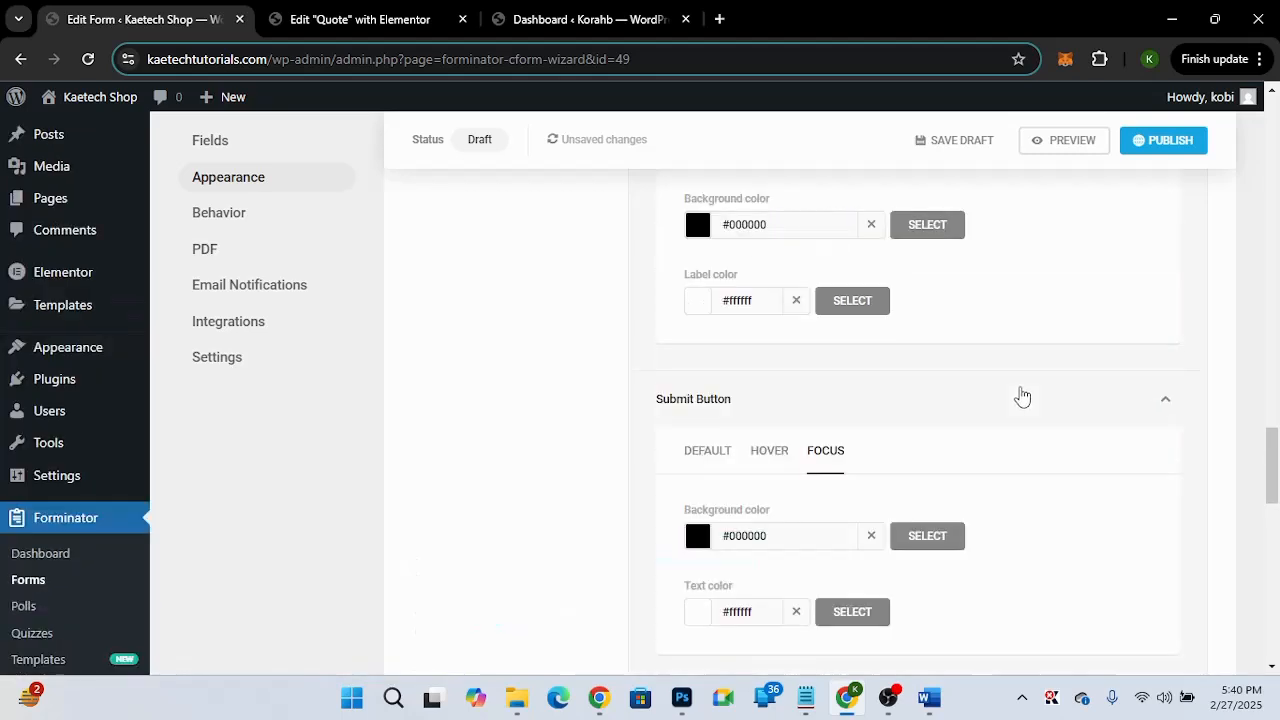
{"action": "scroll", "coordinate": [1022, 395], "scroll_direction": "up", "scroll_amount": 3}
{"action": "scroll", "coordinate": [1020, 394], "scroll_direction": "up", "scroll_amount": 3}
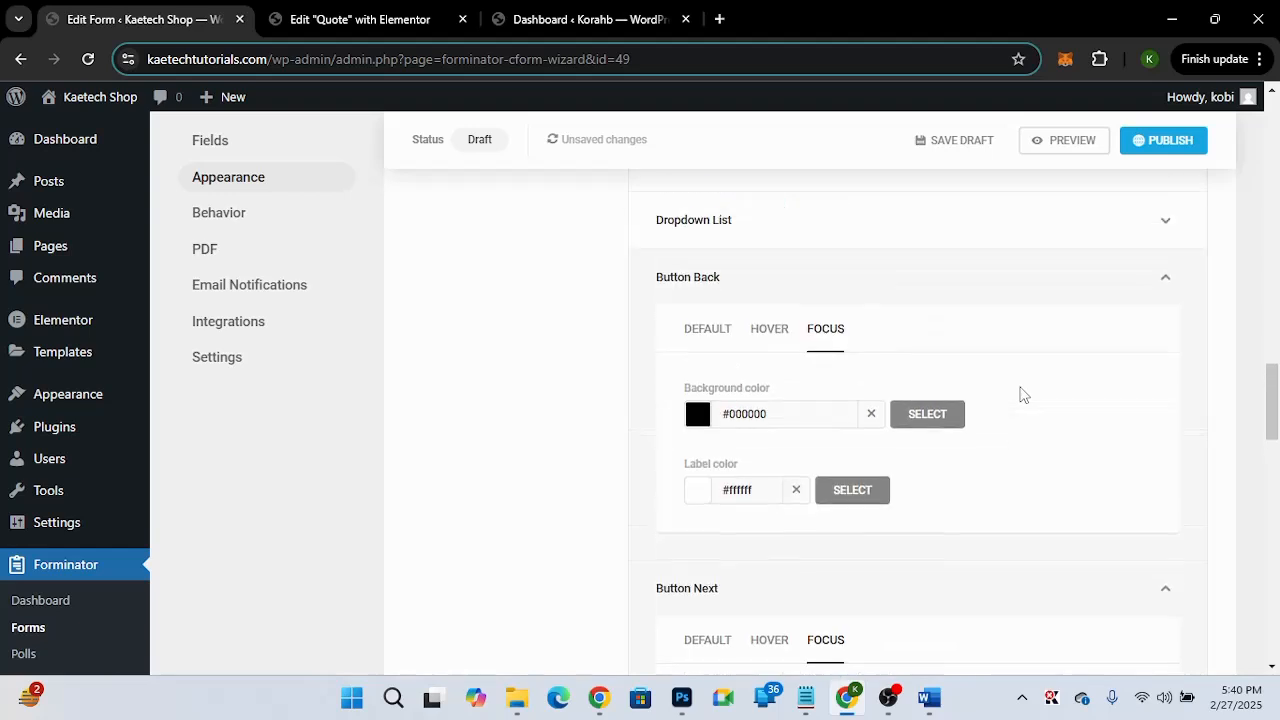
{"action": "scroll", "coordinate": [1022, 394], "scroll_direction": "up", "scroll_amount": 1}
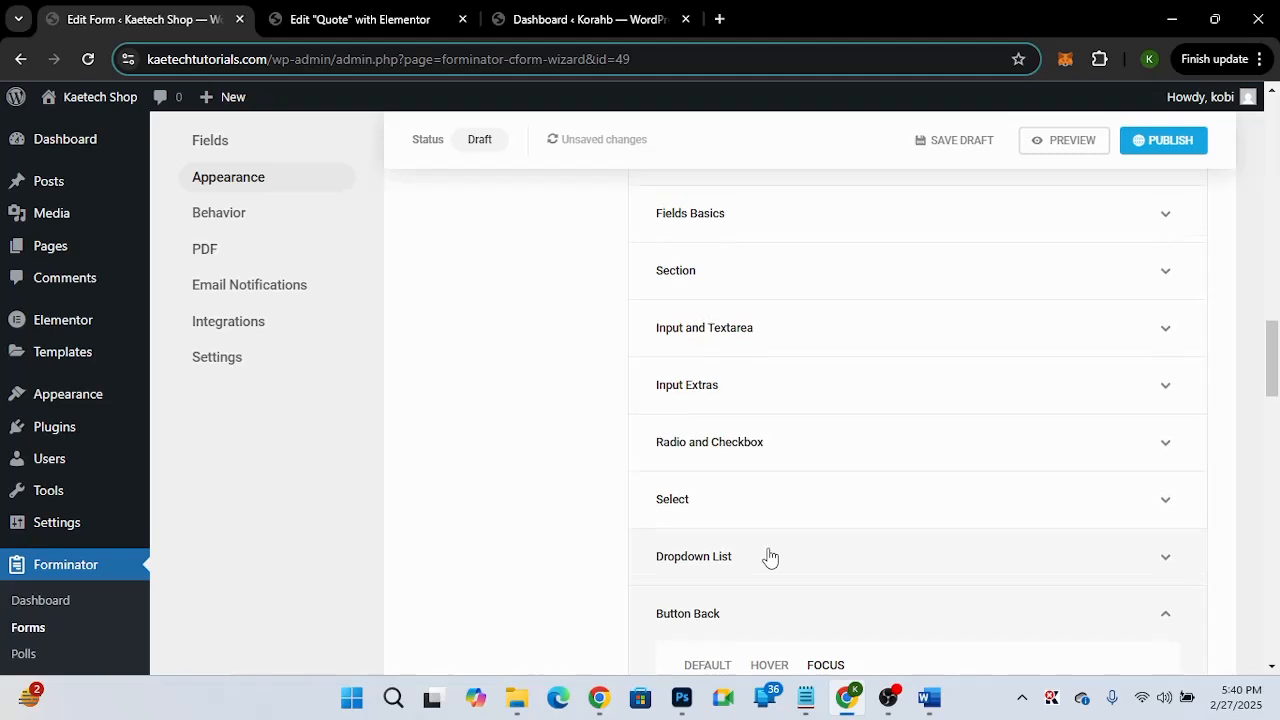
{"action": "scroll", "coordinate": [769, 557], "scroll_direction": "up", "scroll_amount": 2}
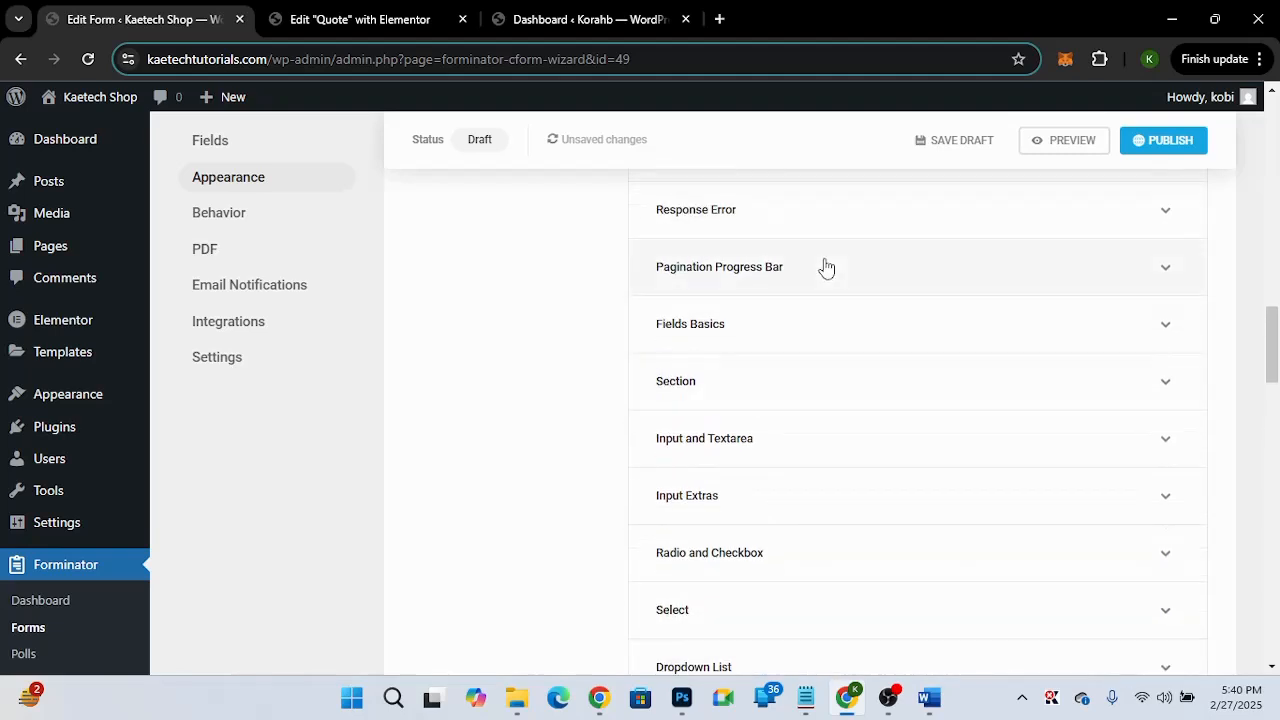
{"action": "left_click", "coordinate": [823, 267]}
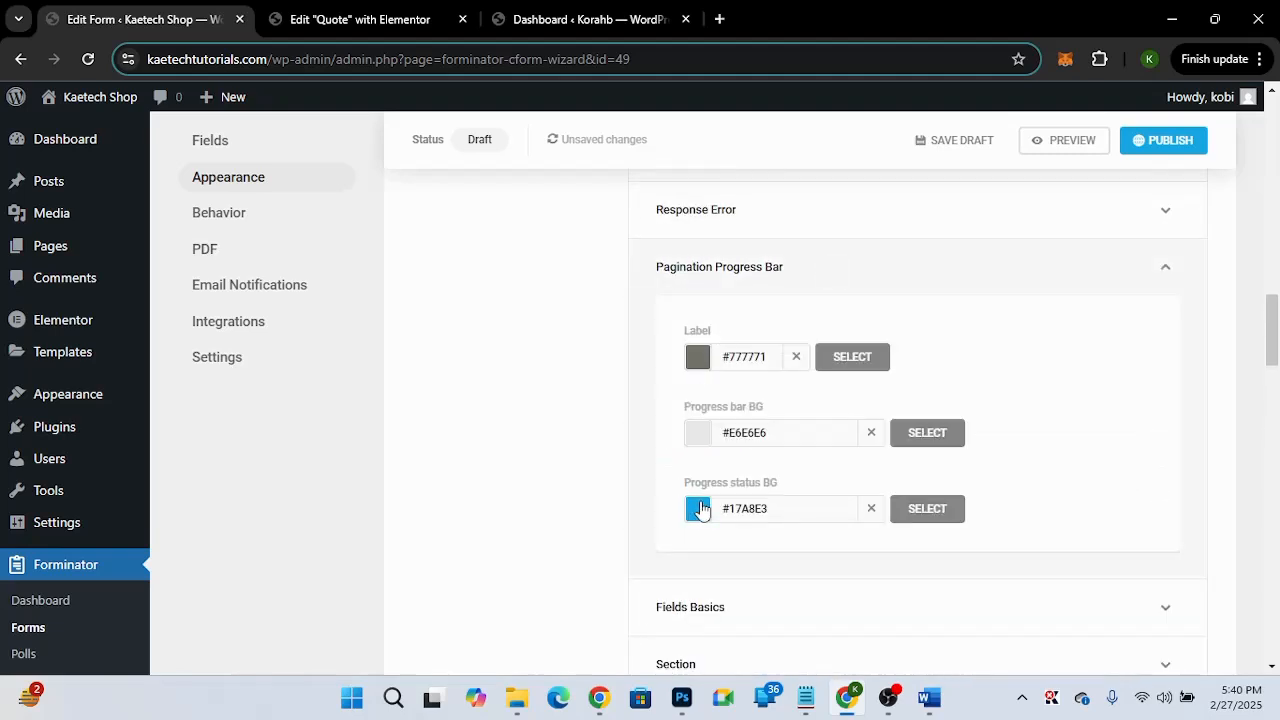
{"action": "left_click", "coordinate": [697, 515]}
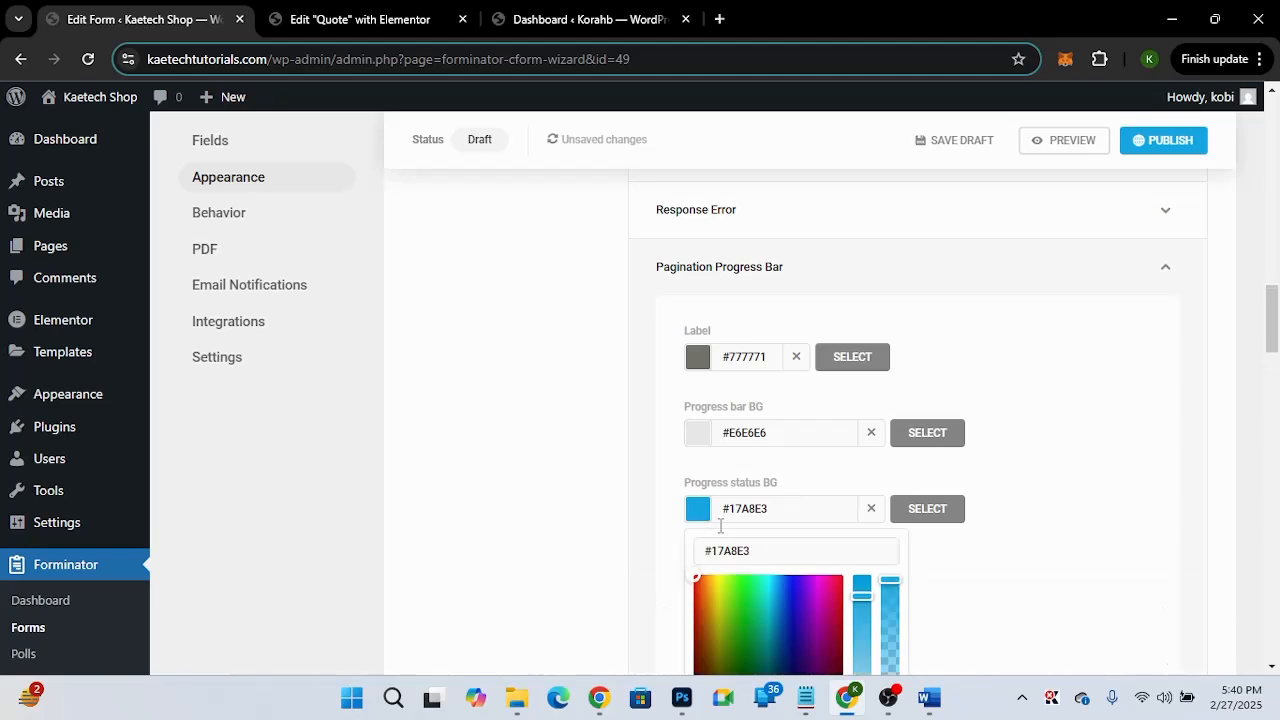
{"action": "triple_click", "coordinate": [755, 552]}
{"action": "type", "text": "#f26418"}
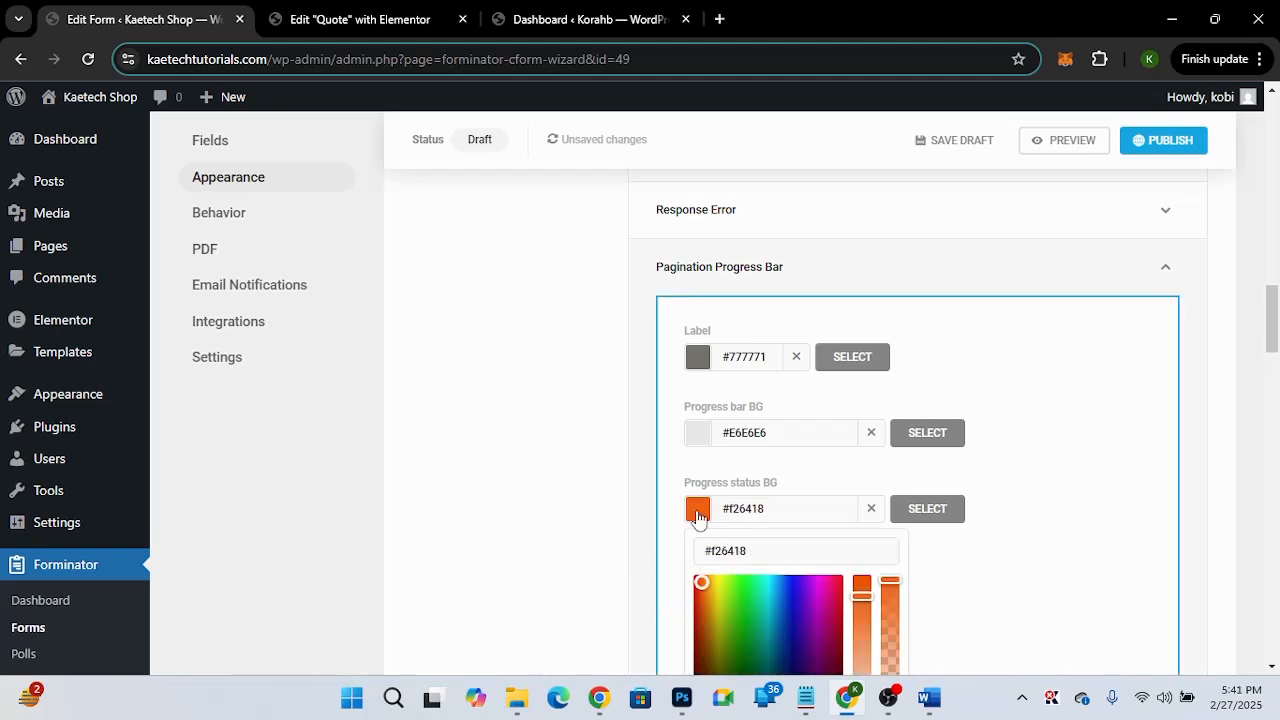
{"action": "left_click", "coordinate": [697, 514]}
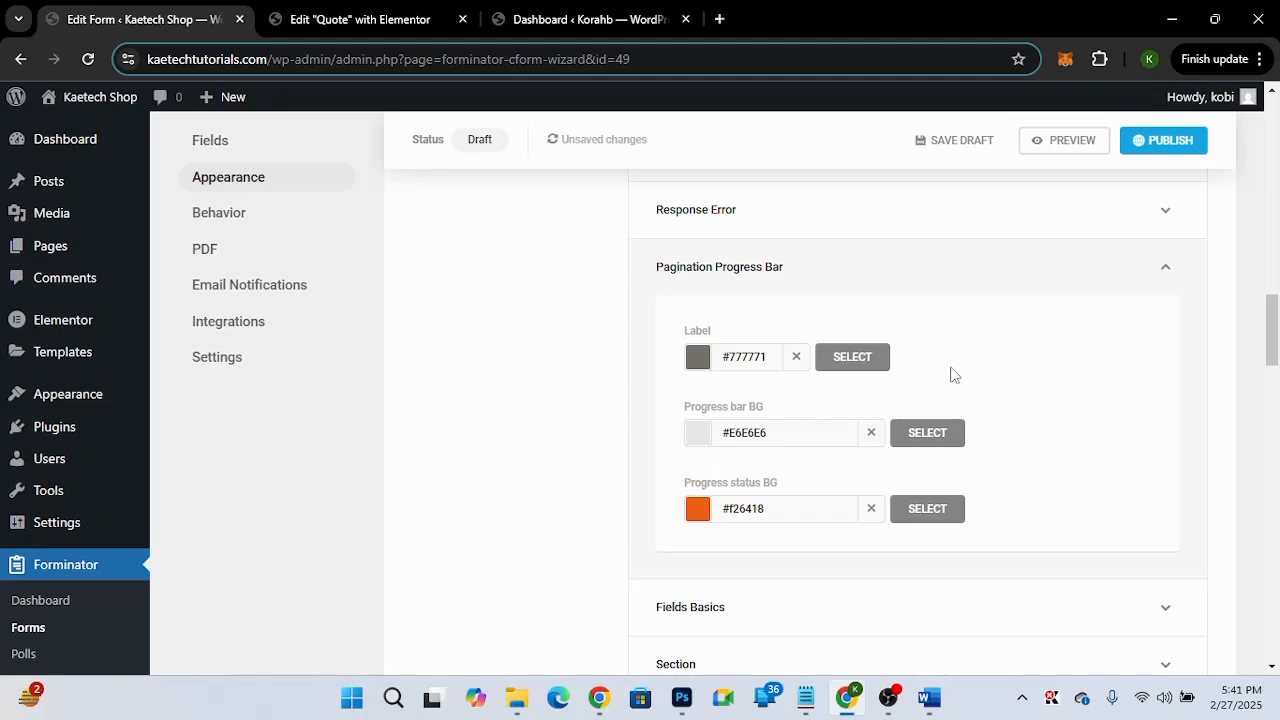
Go on from the Appearance settings to the form's Behavior settings, showing the after-submission options.
{"action": "scroll", "coordinate": [953, 374], "scroll_direction": "up", "scroll_amount": 3}
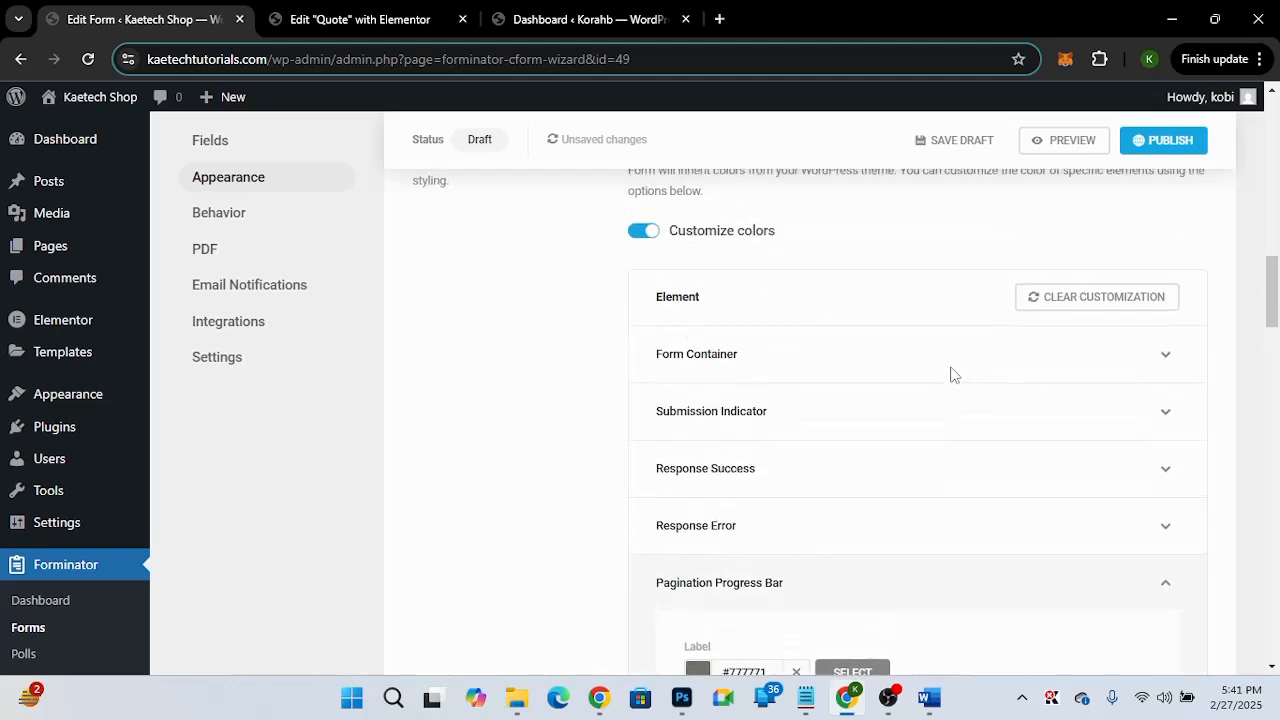
{"action": "scroll", "coordinate": [953, 374], "scroll_direction": "down", "scroll_amount": 15}
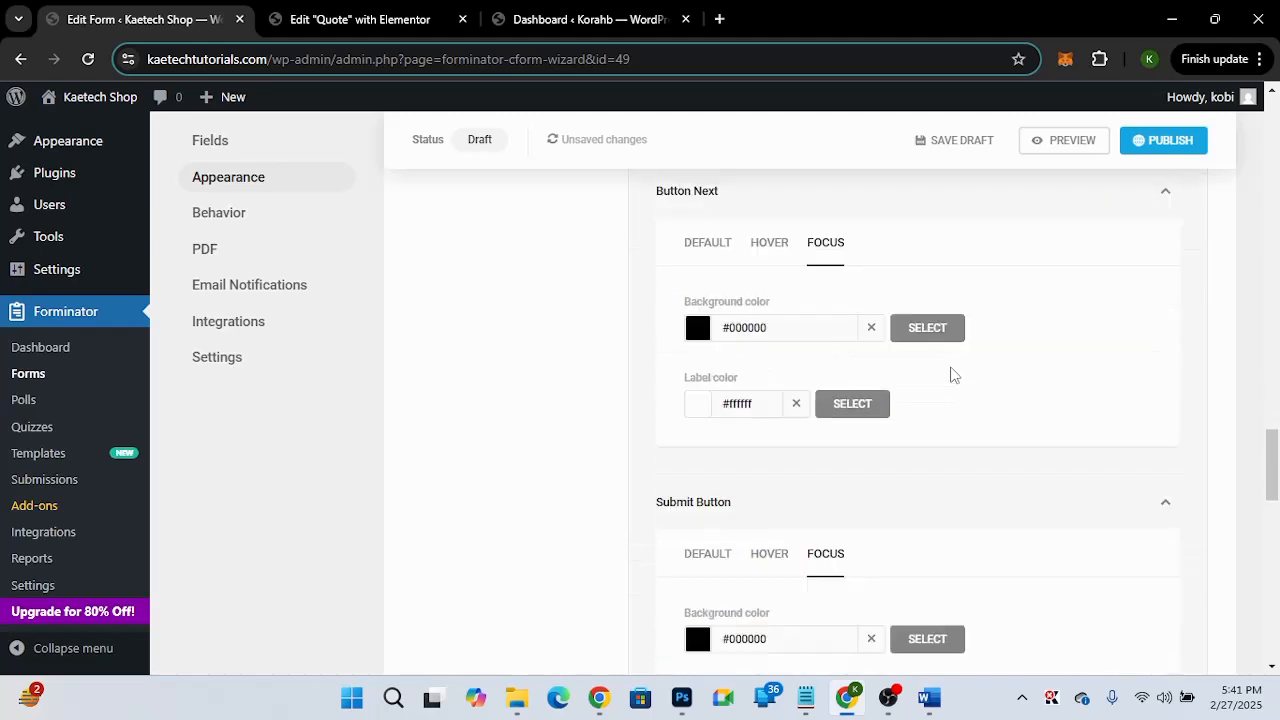
{"action": "scroll", "coordinate": [953, 374], "scroll_direction": "down", "scroll_amount": 8}
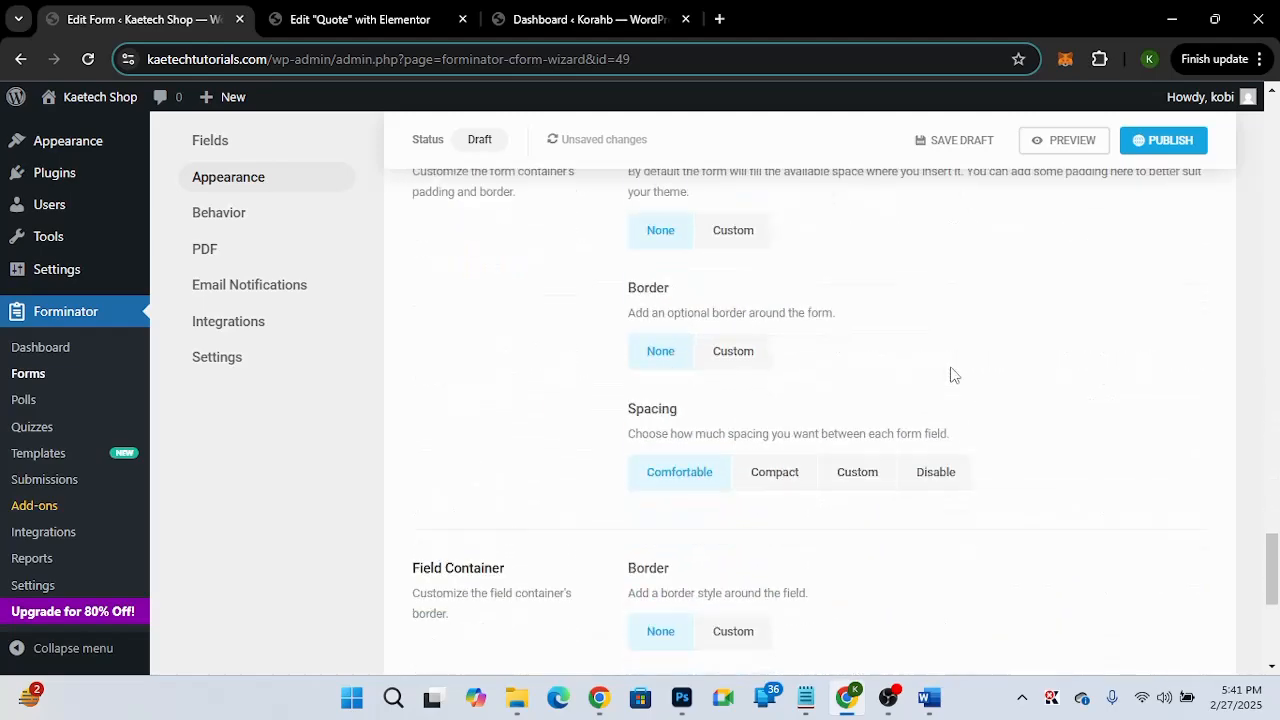
{"action": "scroll", "coordinate": [953, 374], "scroll_direction": "down", "scroll_amount": 6}
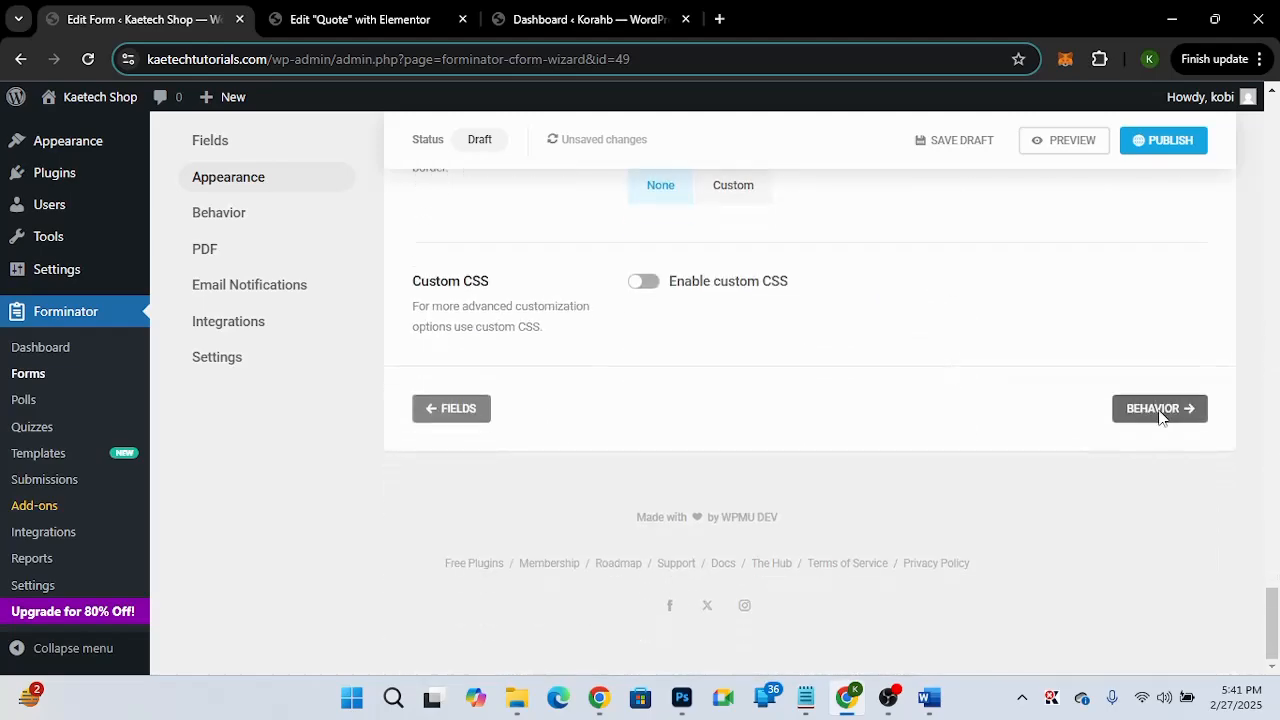
{"action": "left_click", "coordinate": [1160, 409]}
{"action": "scroll", "coordinate": [862, 470], "scroll_direction": "down", "scroll_amount": 3}
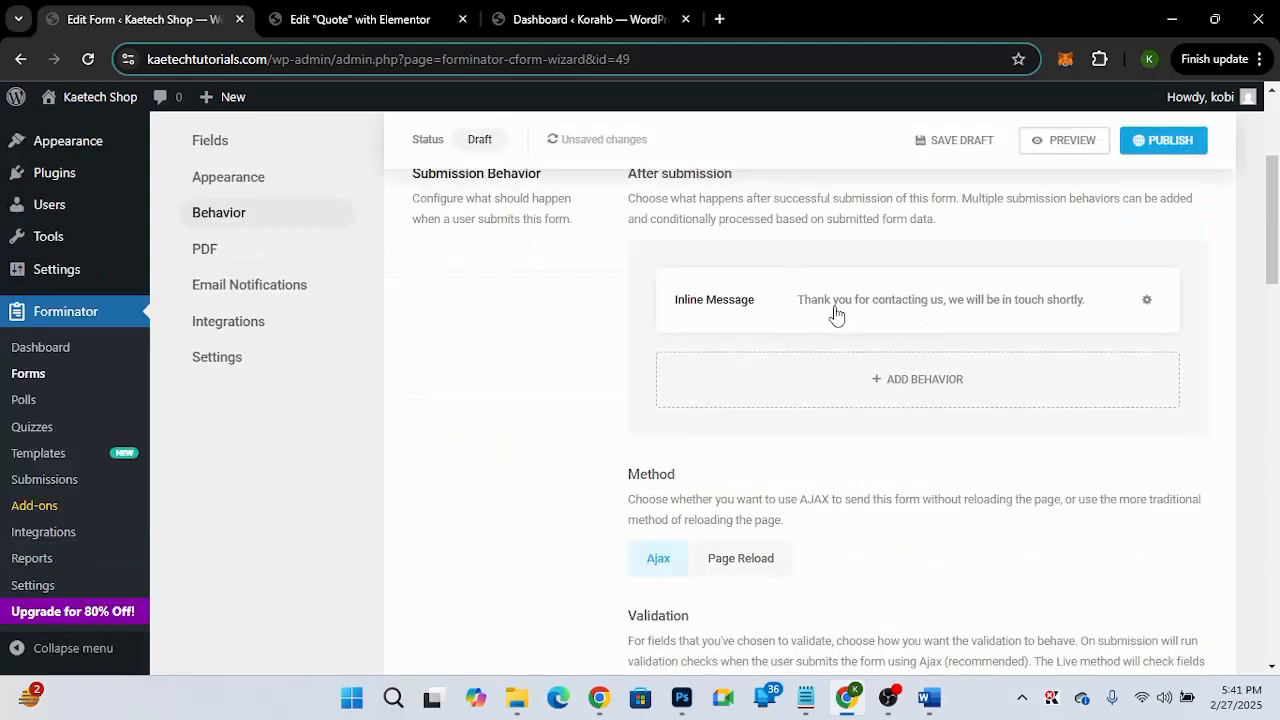
View the inline message and URL redirect options for a new after-submission behavior, and close the dialog without adding it.
{"action": "left_click", "coordinate": [898, 388]}
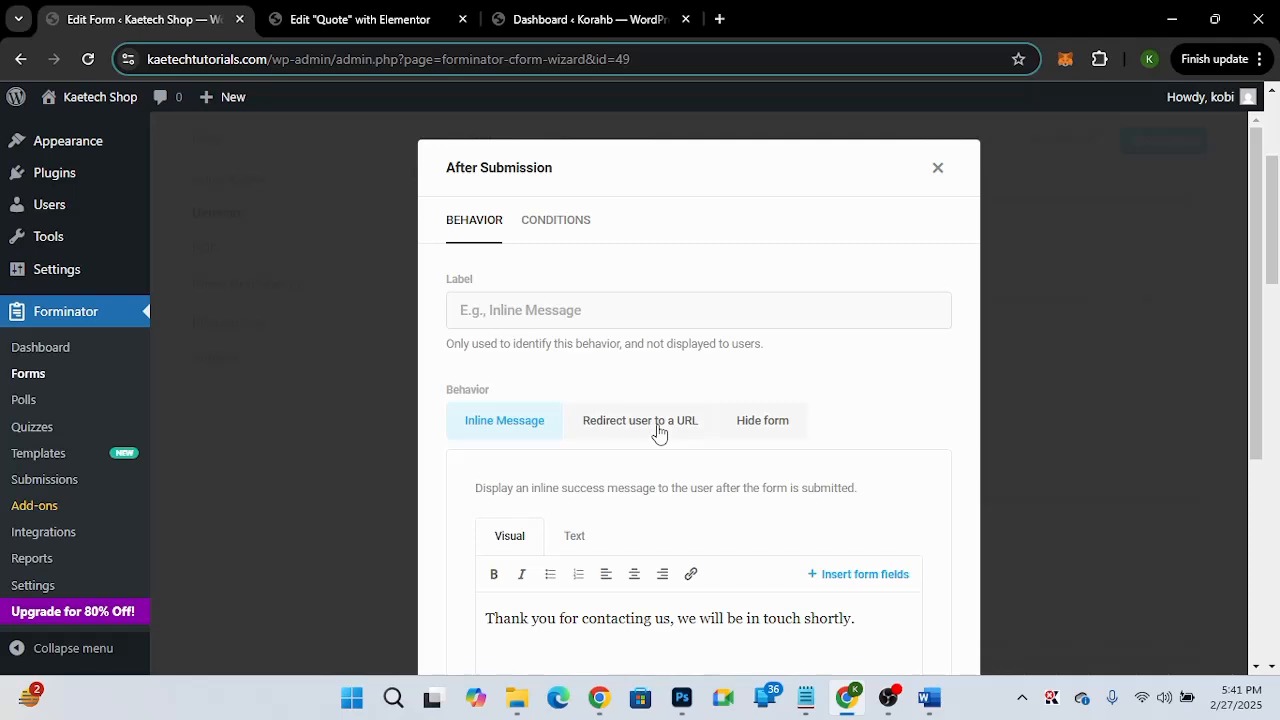
{"action": "left_click", "coordinate": [658, 432]}
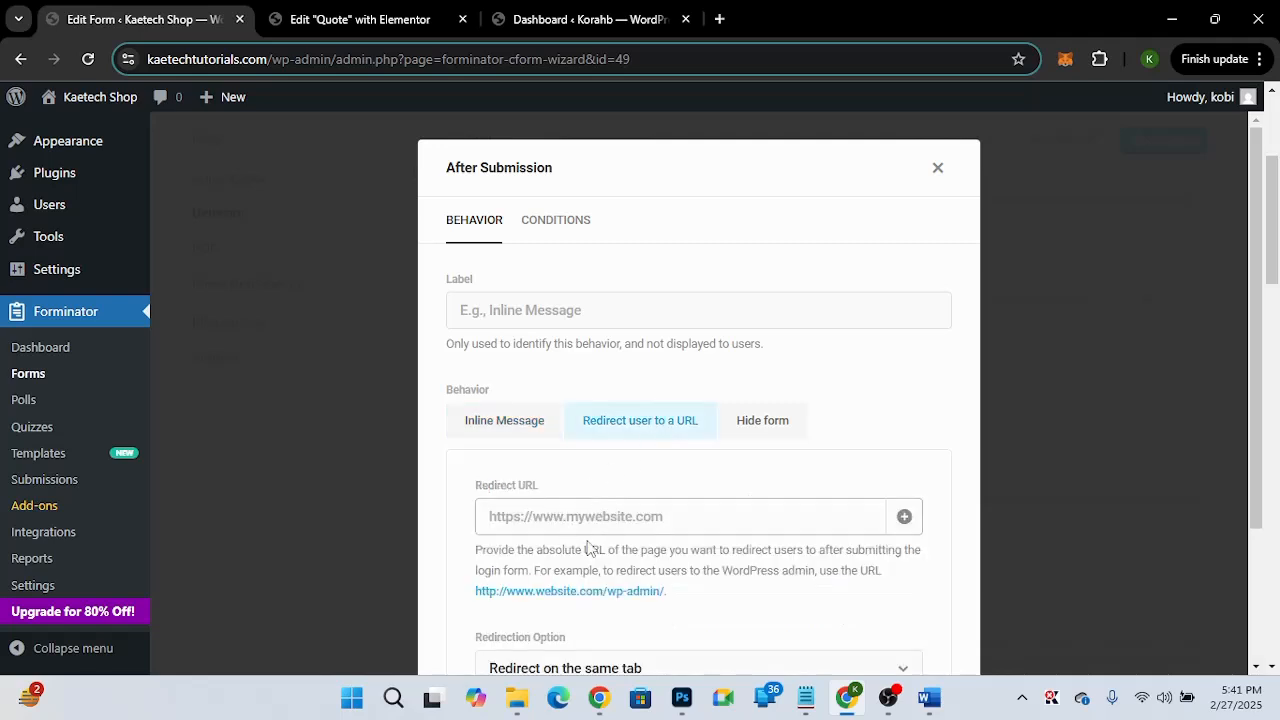
{"action": "left_click", "coordinate": [506, 428]}
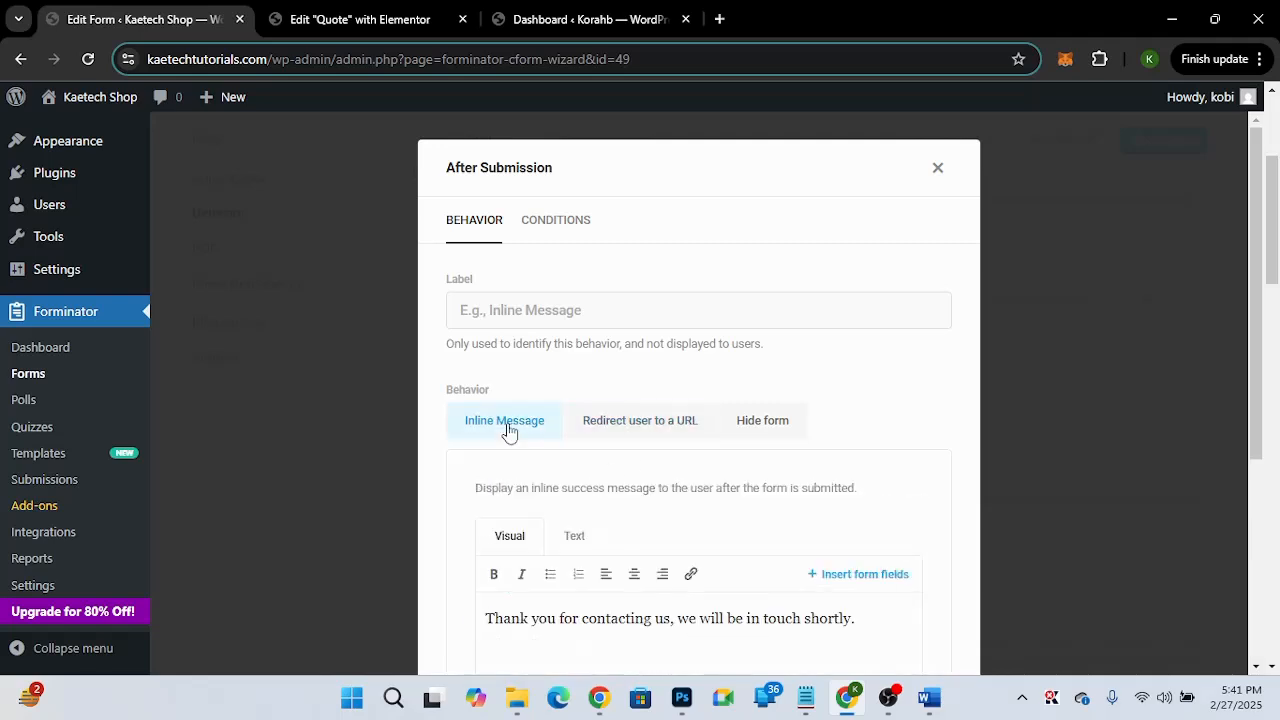
{"action": "left_click", "coordinate": [937, 168]}
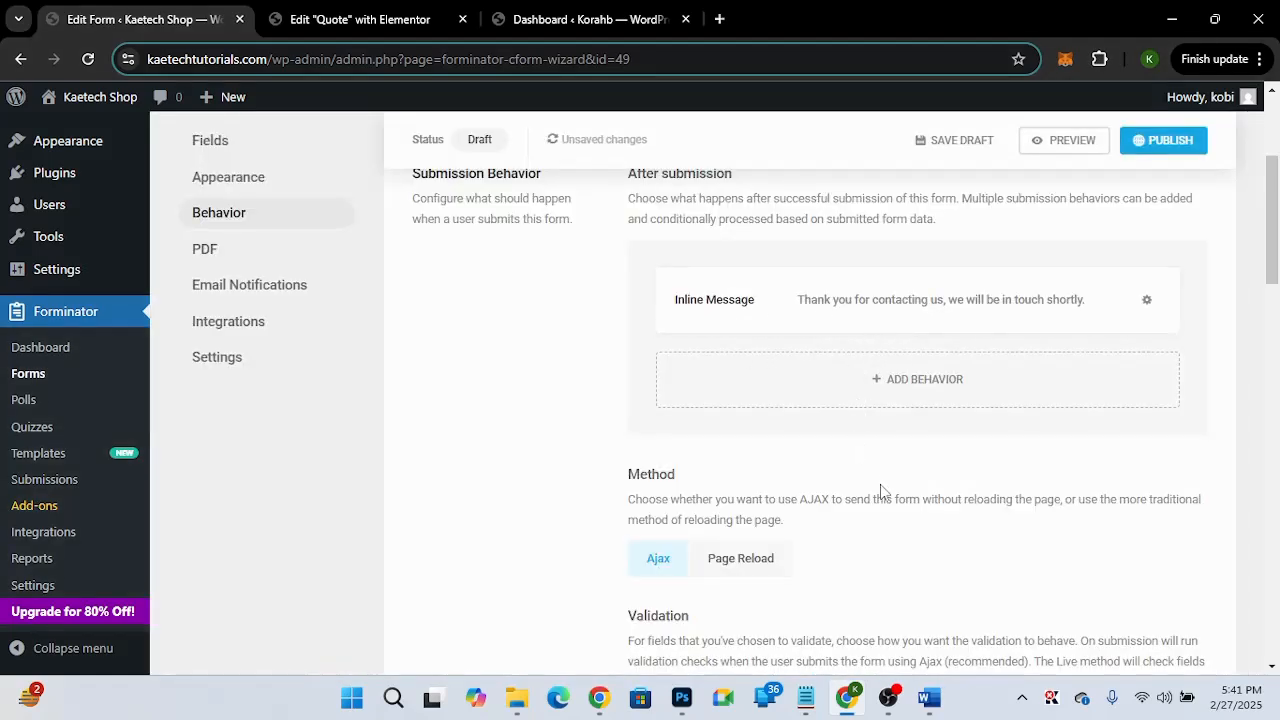
Look through the remaining Behavior settings and go on past the PDF section to the Email Notifications section.
{"action": "scroll", "coordinate": [880, 491], "scroll_direction": "down", "scroll_amount": 10}
{"action": "scroll", "coordinate": [880, 491], "scroll_direction": "down", "scroll_amount": 4}
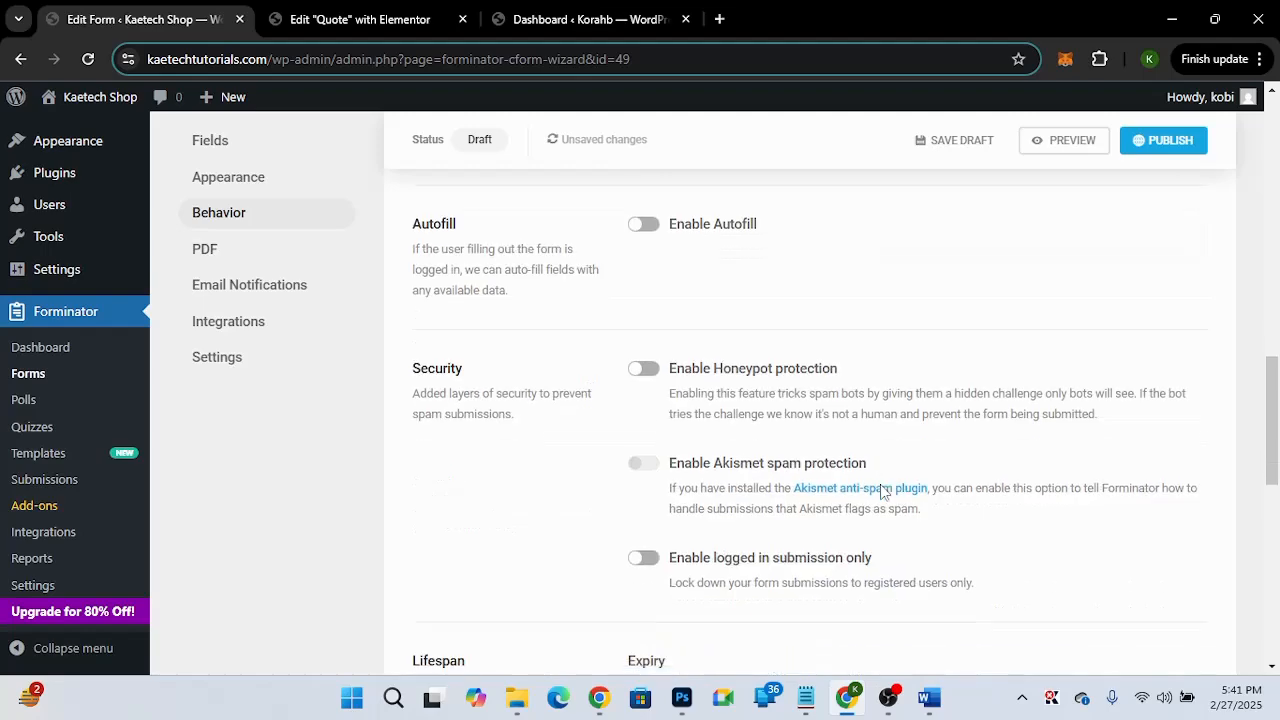
{"action": "scroll", "coordinate": [880, 491], "scroll_direction": "down", "scroll_amount": 5}
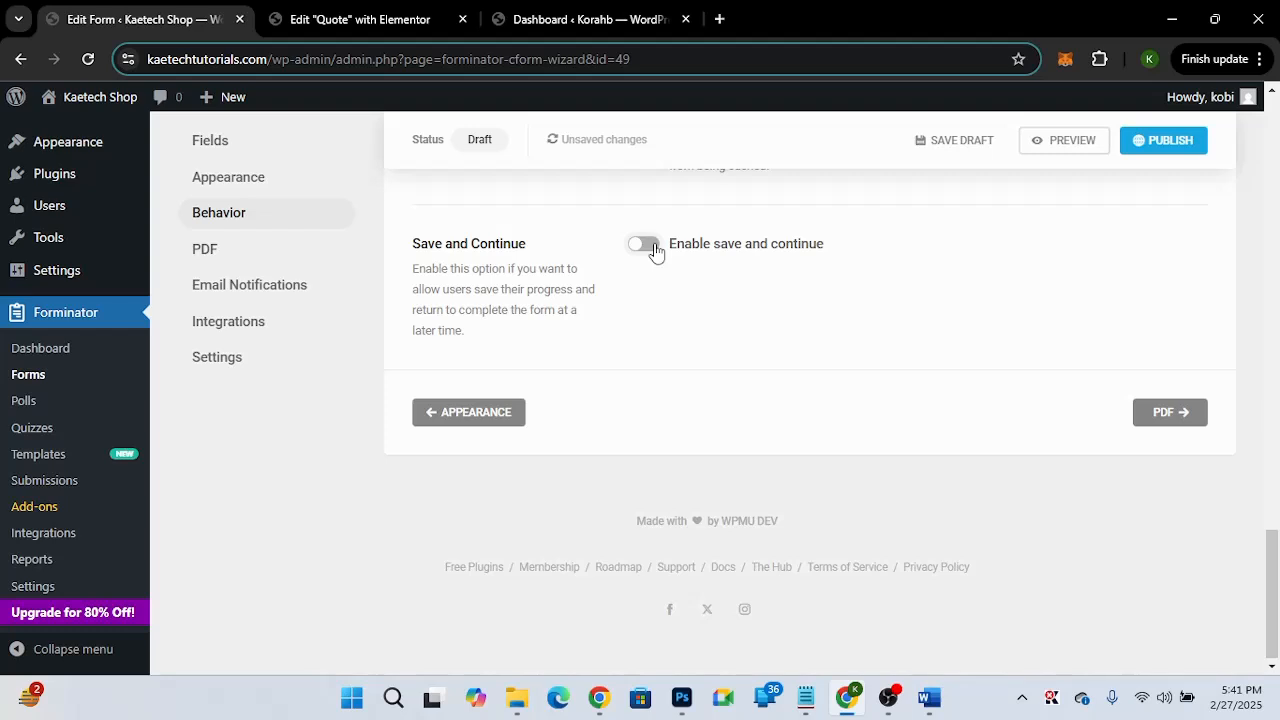
{"action": "left_click", "coordinate": [1165, 414]}
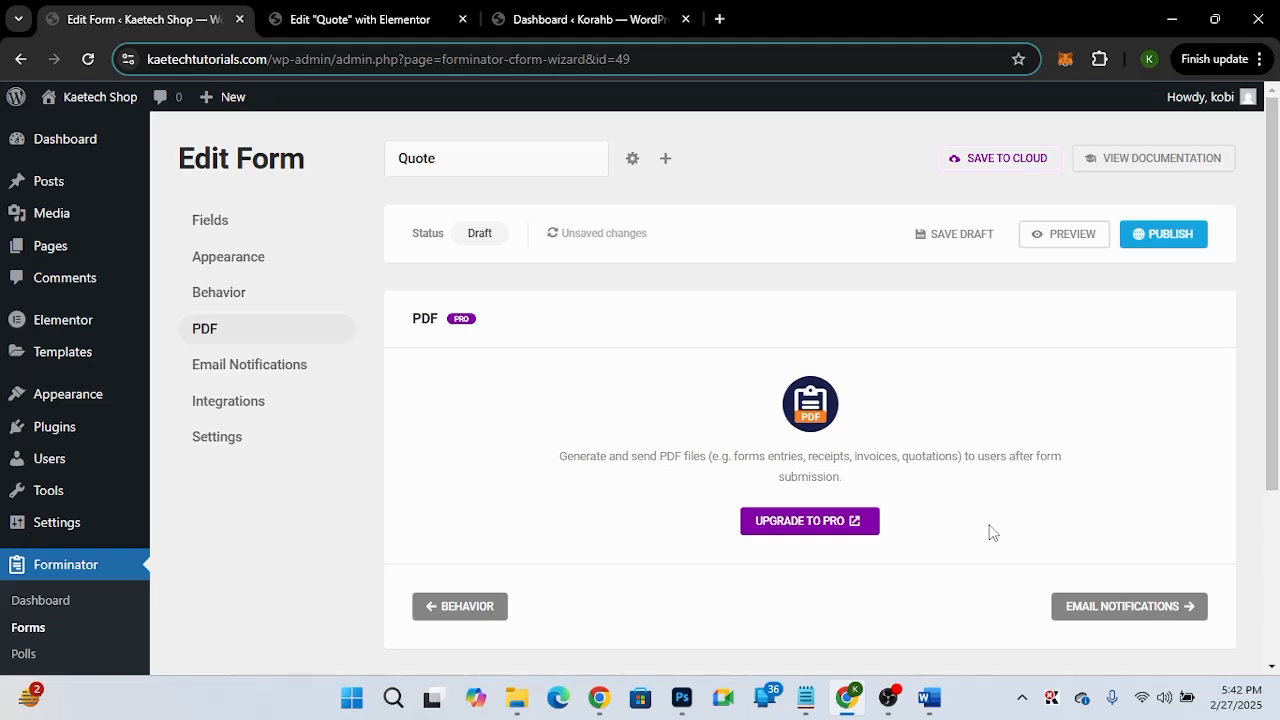
{"action": "left_click", "coordinate": [1128, 607]}
{"action": "scroll", "coordinate": [911, 491], "scroll_direction": "down", "scroll_amount": 2}
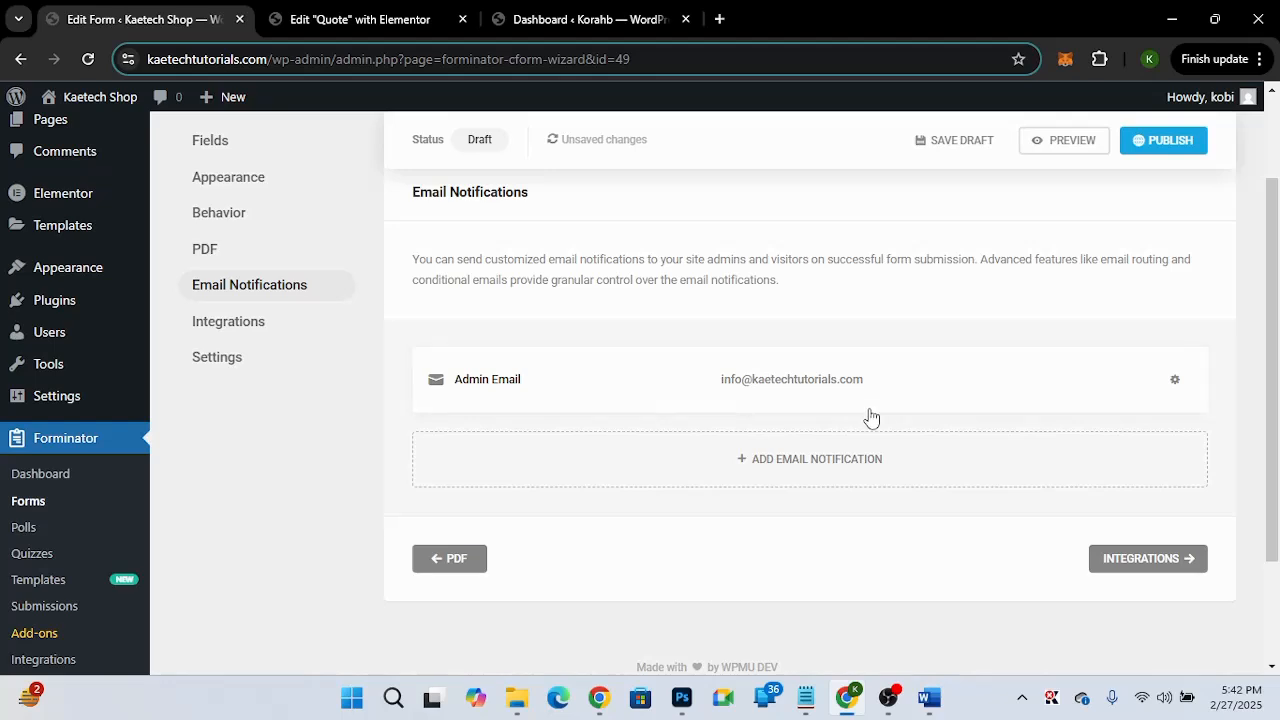
Try adding an email notification with the form's Email Address field {email-1} as recipient, and discard it.
{"action": "left_click", "coordinate": [846, 462]}
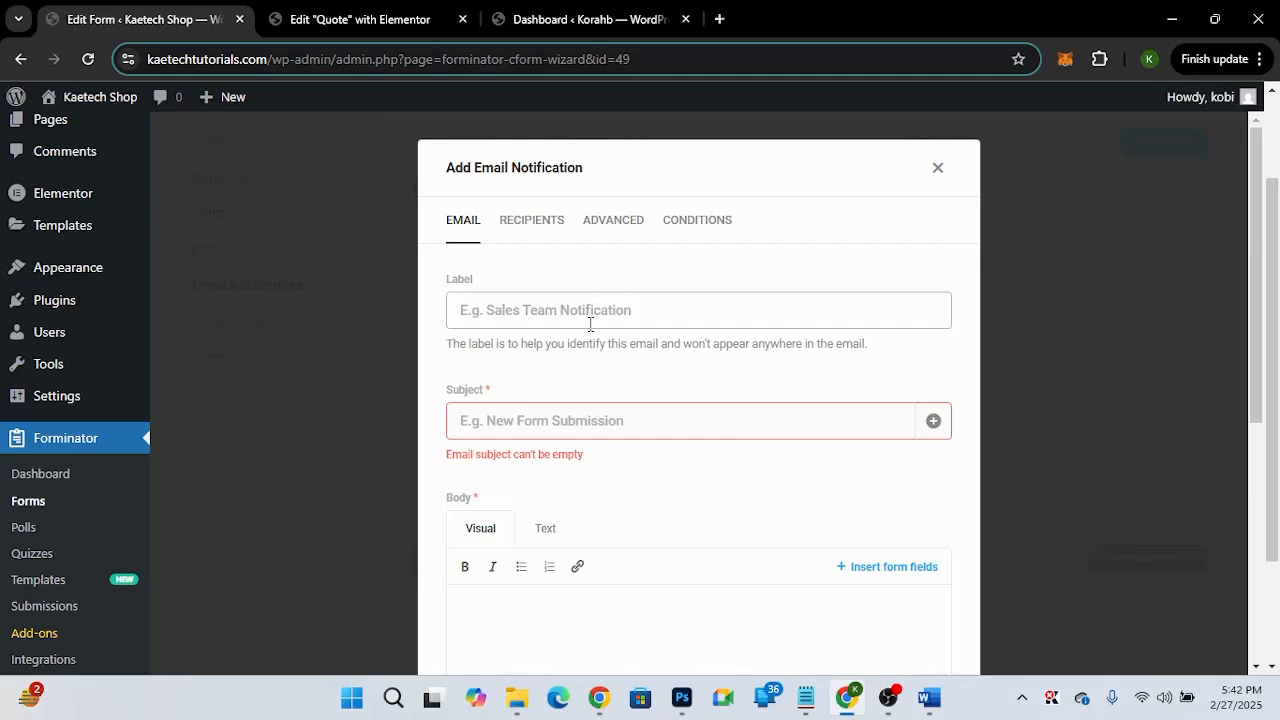
{"action": "scroll", "coordinate": [590, 324], "scroll_direction": "down", "scroll_amount": 1}
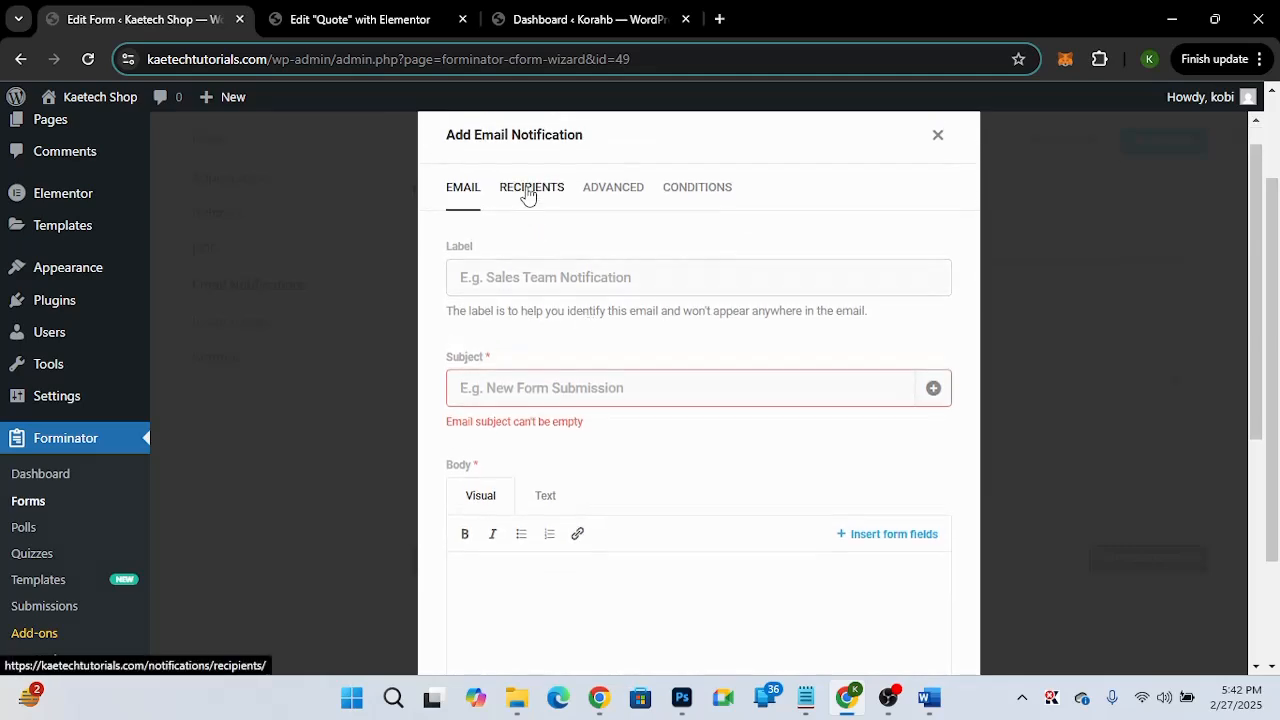
{"action": "left_click", "coordinate": [528, 193]}
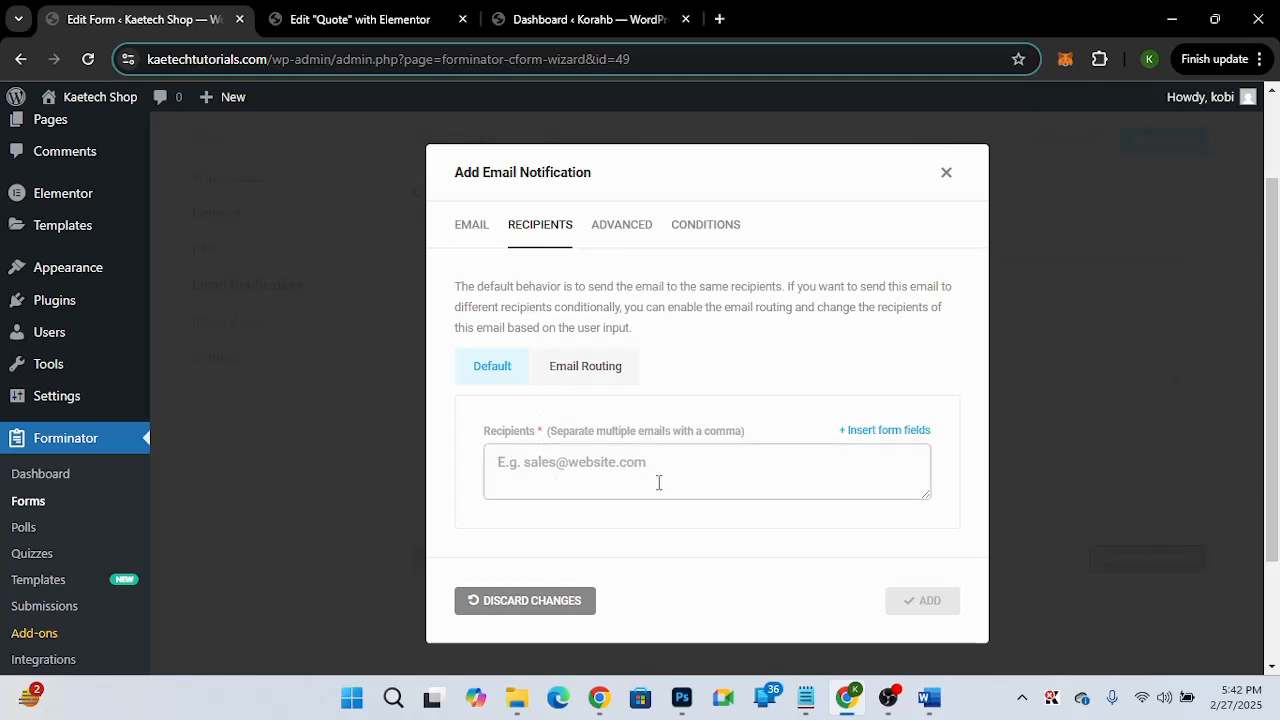
{"action": "left_click", "coordinate": [885, 432]}
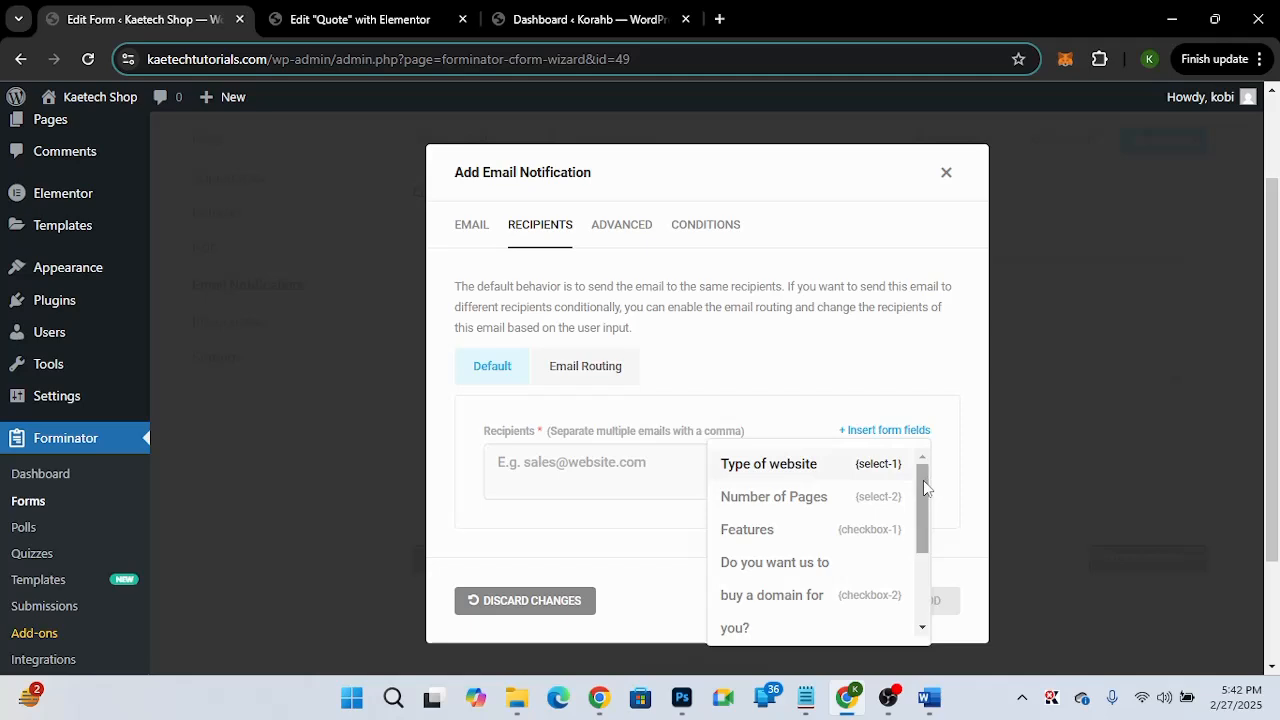
{"action": "left_click_drag", "start_coordinate": [922, 470], "coordinate": [910, 598]}
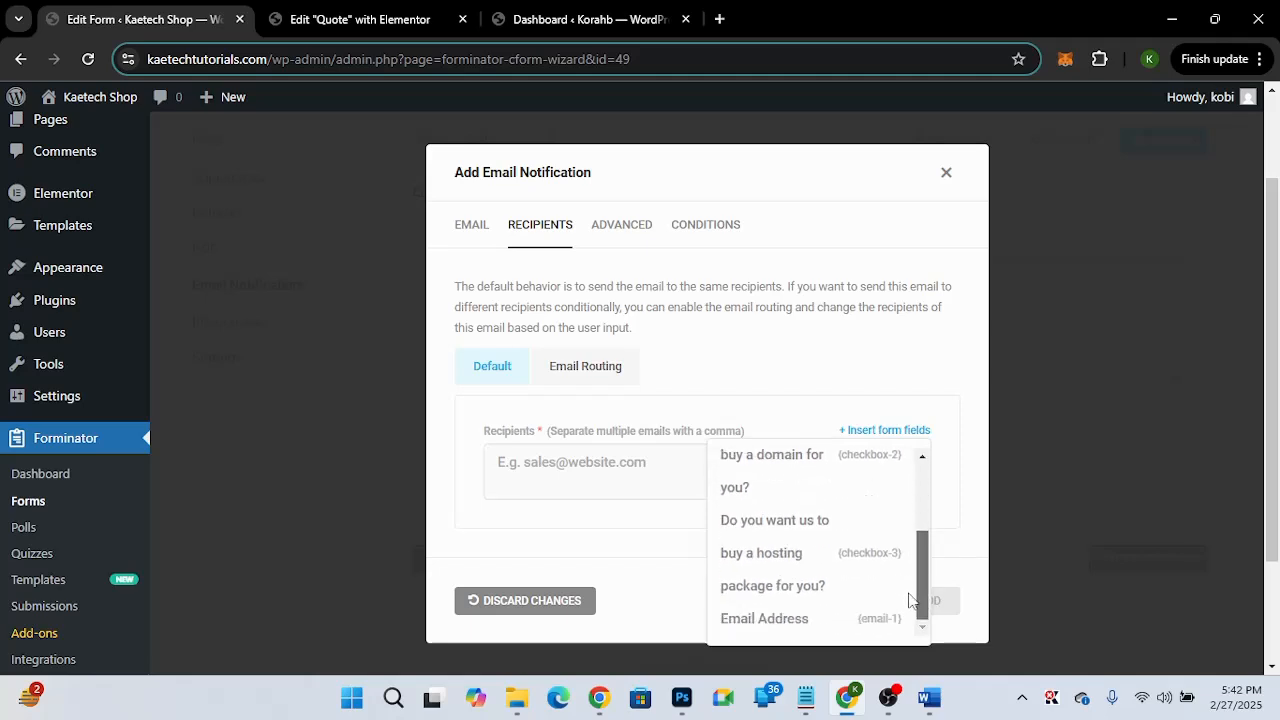
{"action": "left_click", "coordinate": [803, 617]}
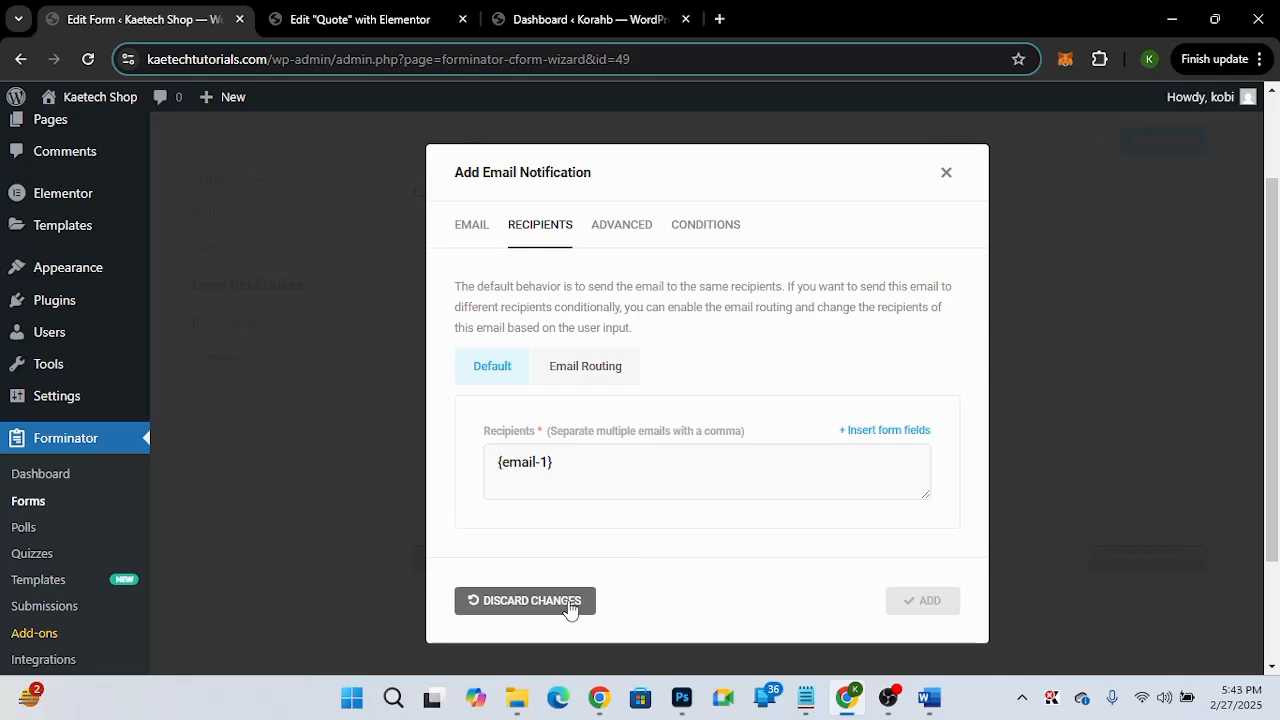
{"action": "left_click", "coordinate": [511, 606]}
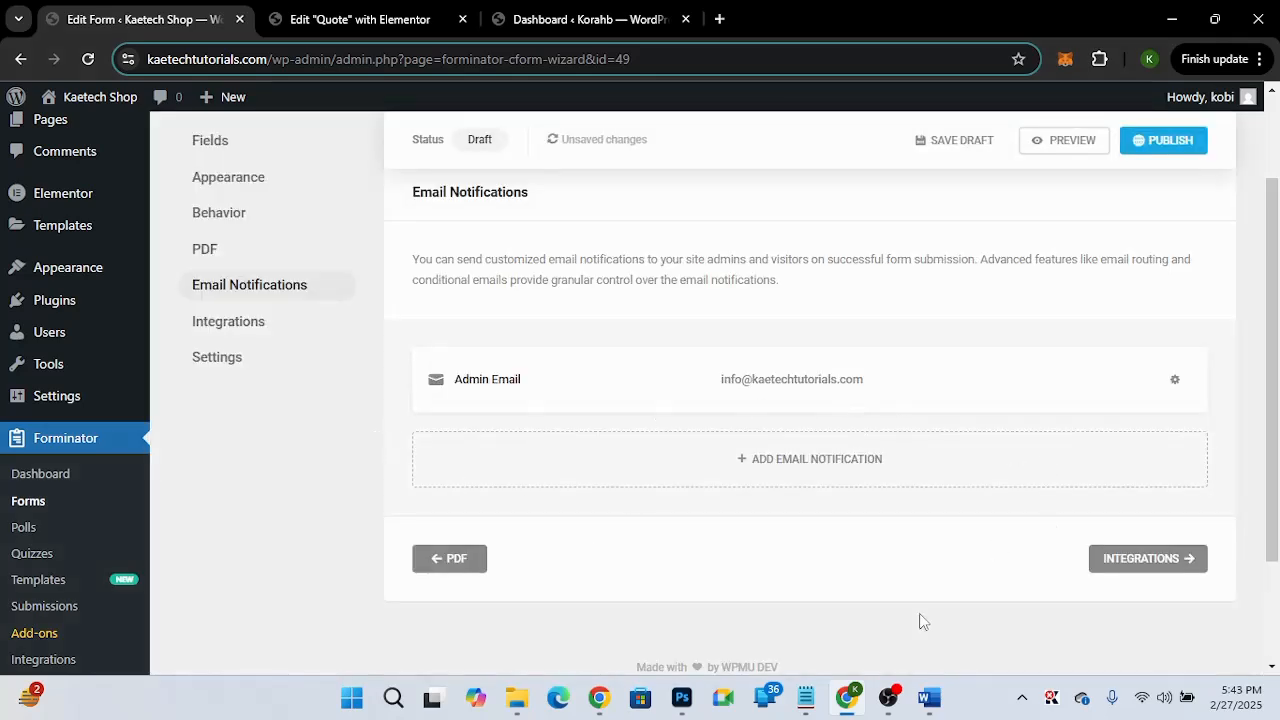
Go on to the form's Integrations section and look over its application options.
{"action": "left_click", "coordinate": [1155, 560]}
{"action": "scroll", "coordinate": [780, 557], "scroll_direction": "down", "scroll_amount": 2}
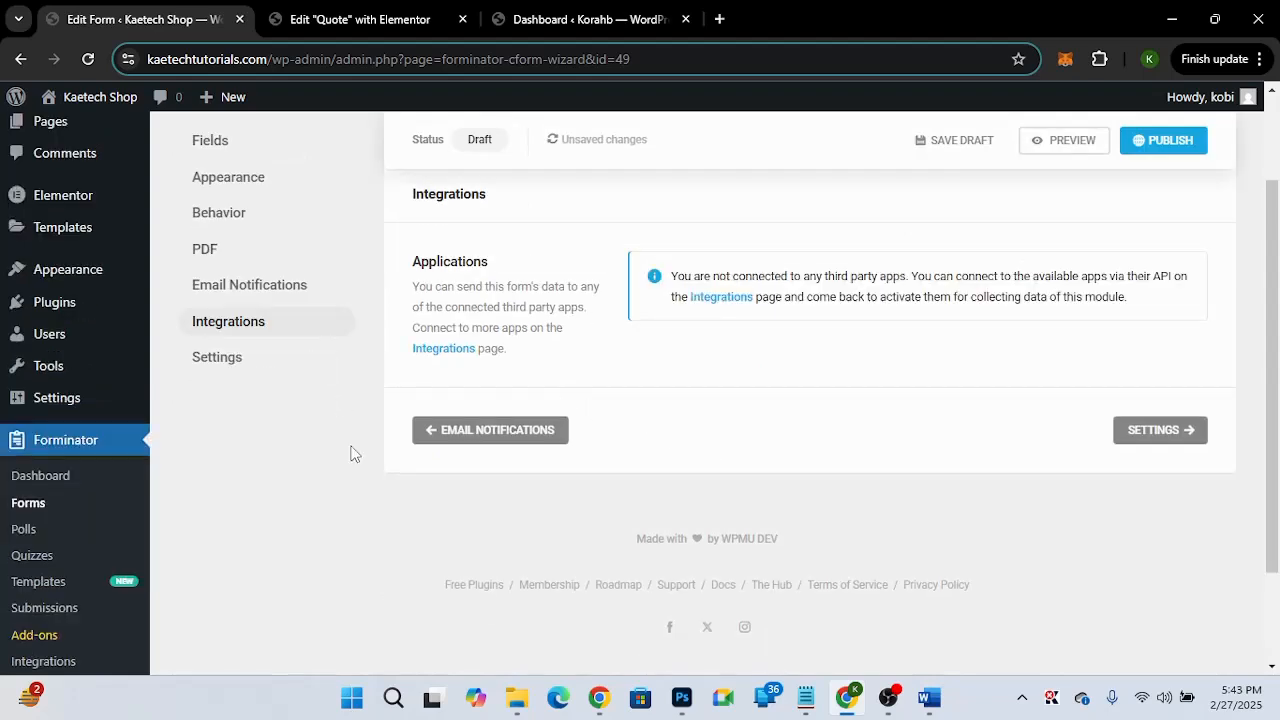
{"action": "scroll", "coordinate": [350, 453], "scroll_direction": "down", "scroll_amount": 1}
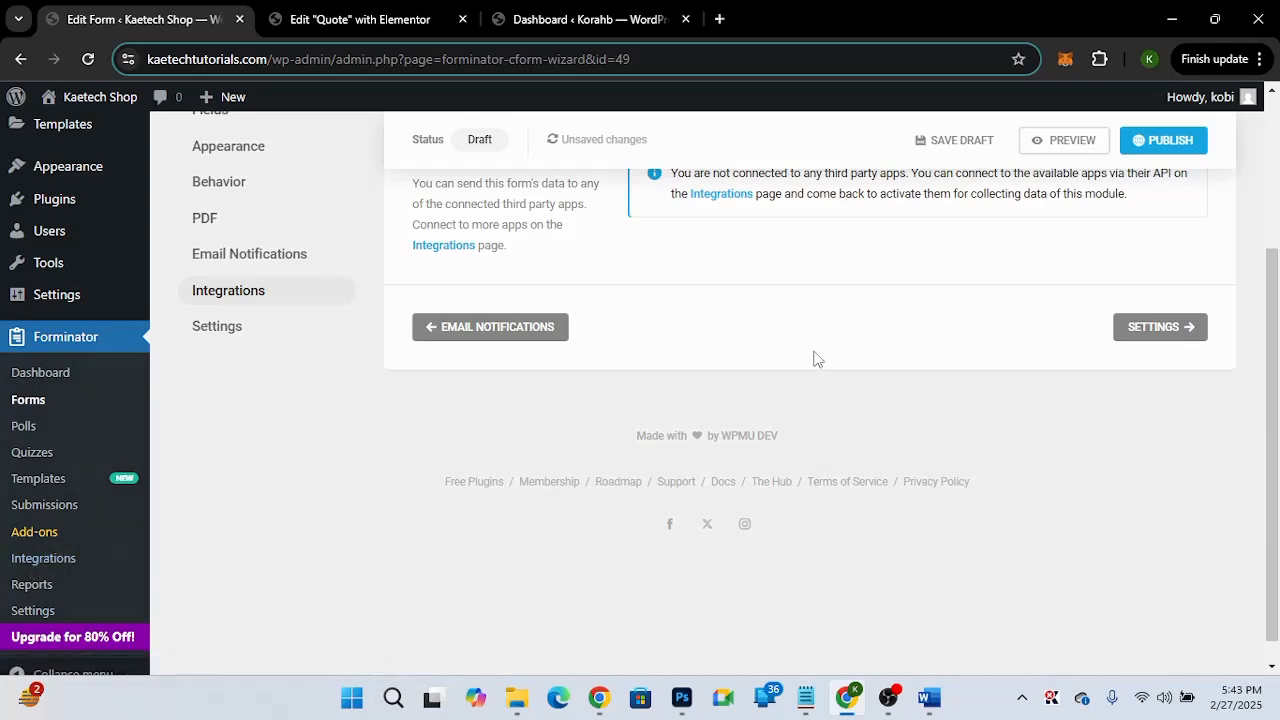
{"action": "scroll", "coordinate": [814, 357], "scroll_direction": "up", "scroll_amount": 2}
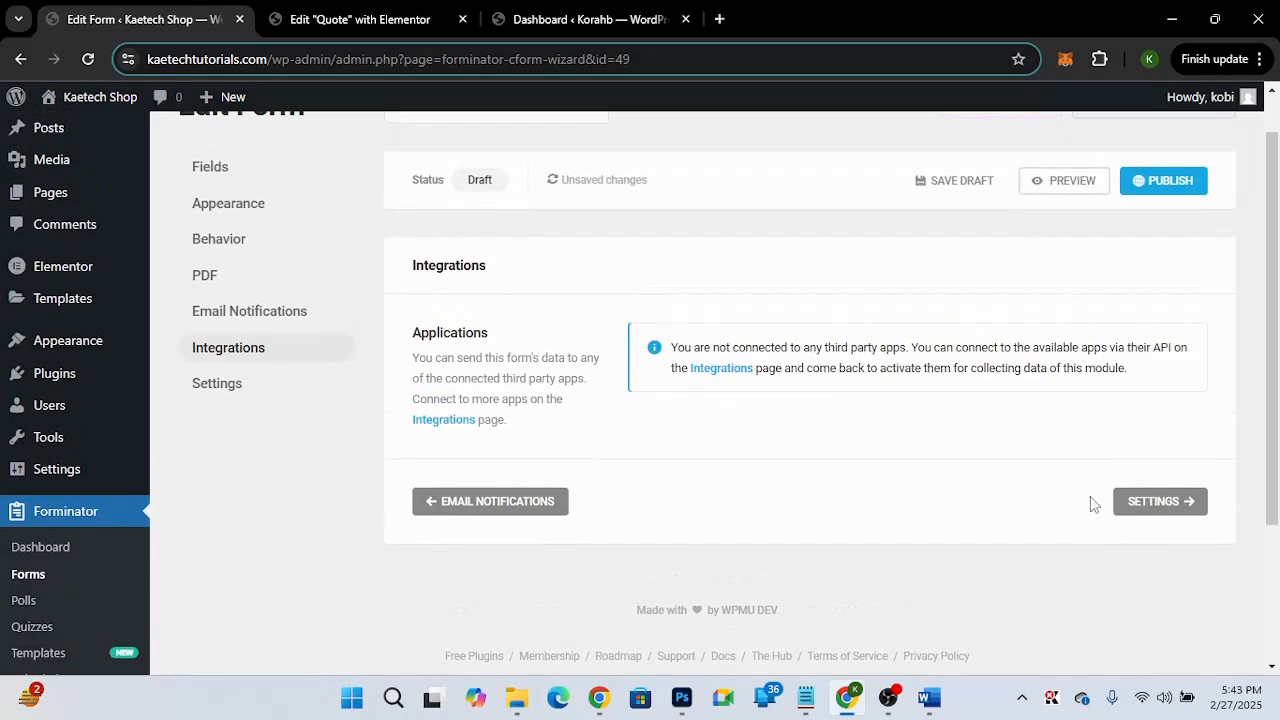
Review the form's data storage, option value and privacy settings, and publish the Quote form.
{"action": "left_click", "coordinate": [1145, 502]}
{"action": "scroll", "coordinate": [765, 468], "scroll_direction": "down", "scroll_amount": 6}
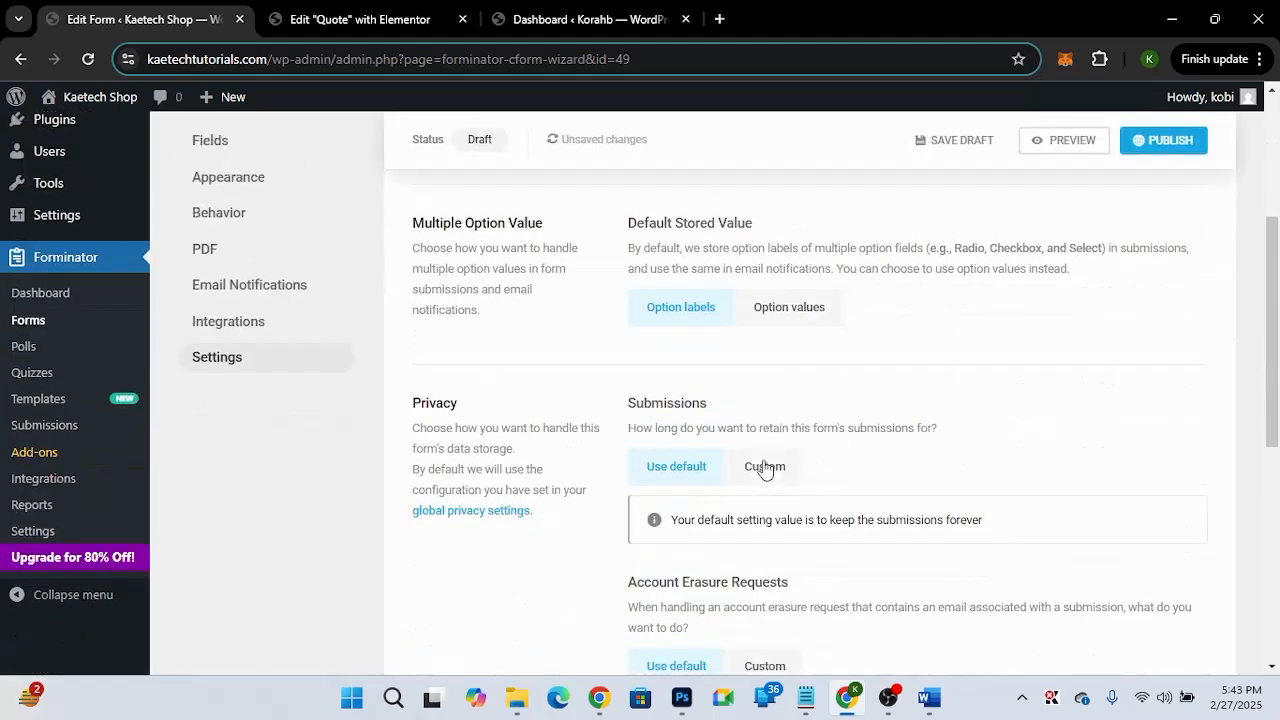
{"action": "scroll", "coordinate": [765, 468], "scroll_direction": "down", "scroll_amount": 2}
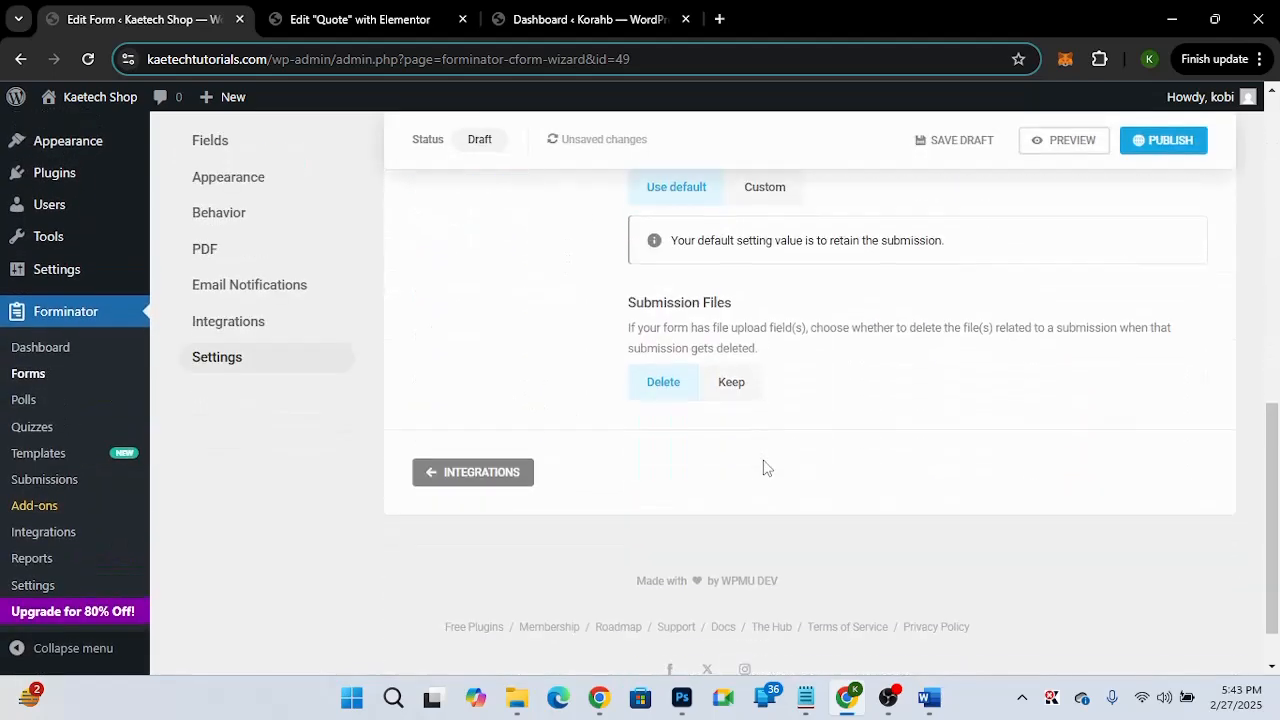
{"action": "scroll", "coordinate": [765, 468], "scroll_direction": "up", "scroll_amount": 4}
{"action": "scroll", "coordinate": [765, 468], "scroll_direction": "up", "scroll_amount": 4}
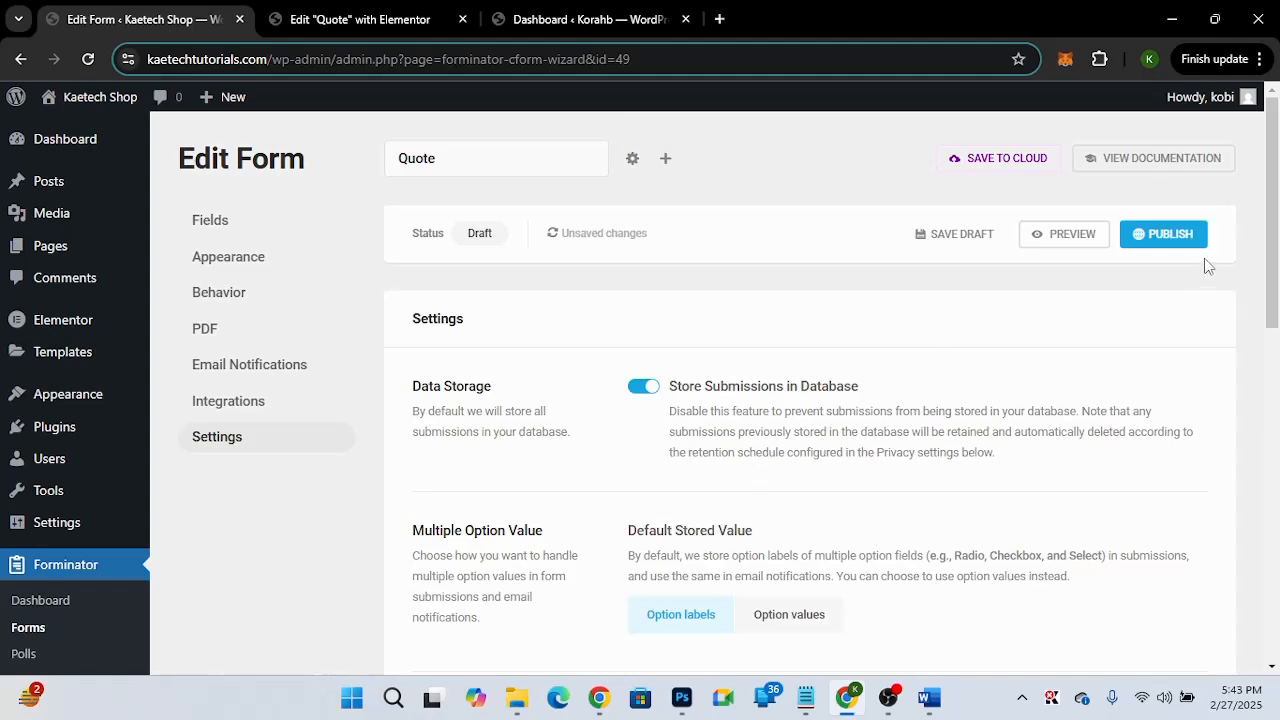
{"action": "left_click", "coordinate": [1170, 234]}
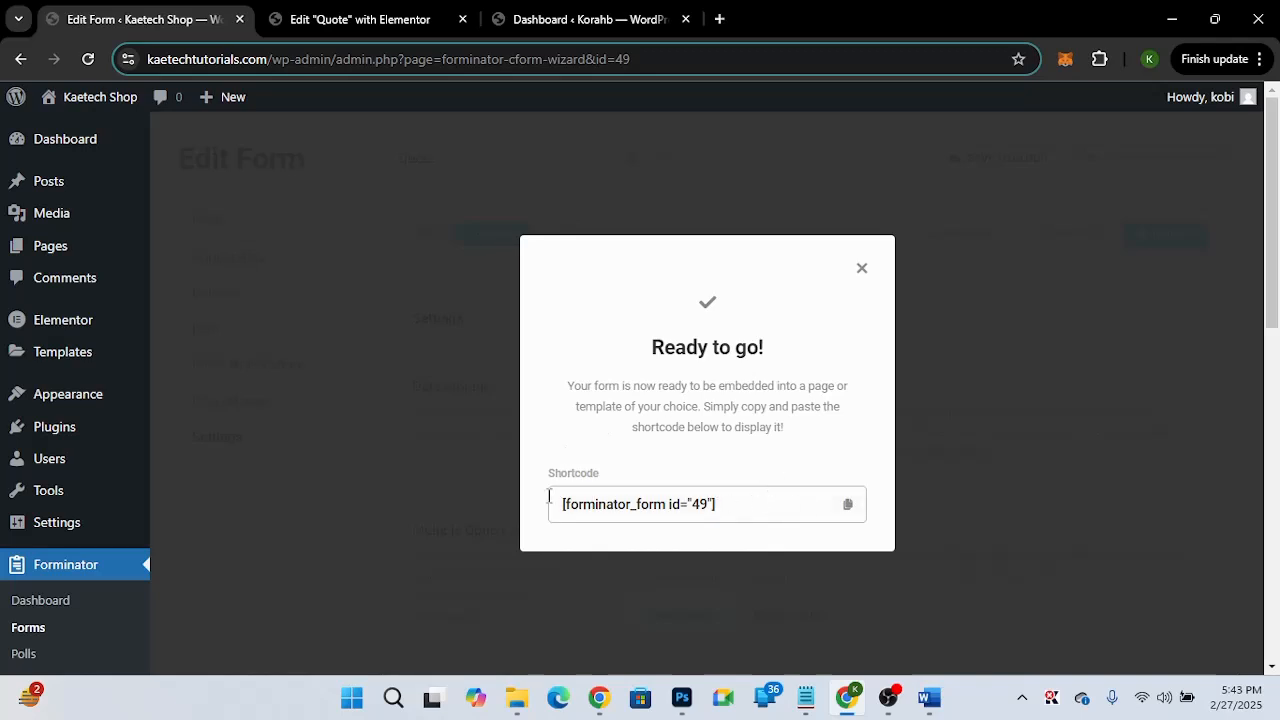
Copy the published form's shortcode, dismiss the confirmation dialog, and switch to the Quote page in Elementor.
{"action": "left_click", "coordinate": [847, 504]}
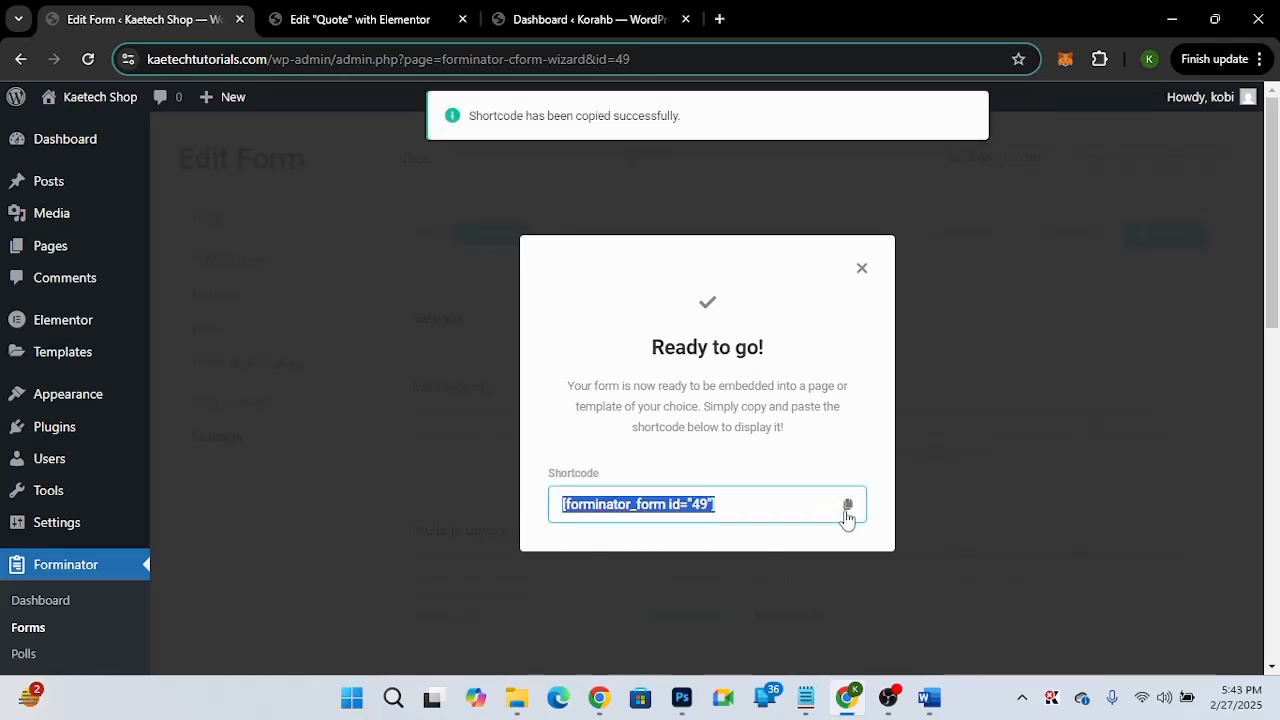
{"action": "left_click", "coordinate": [861, 272]}
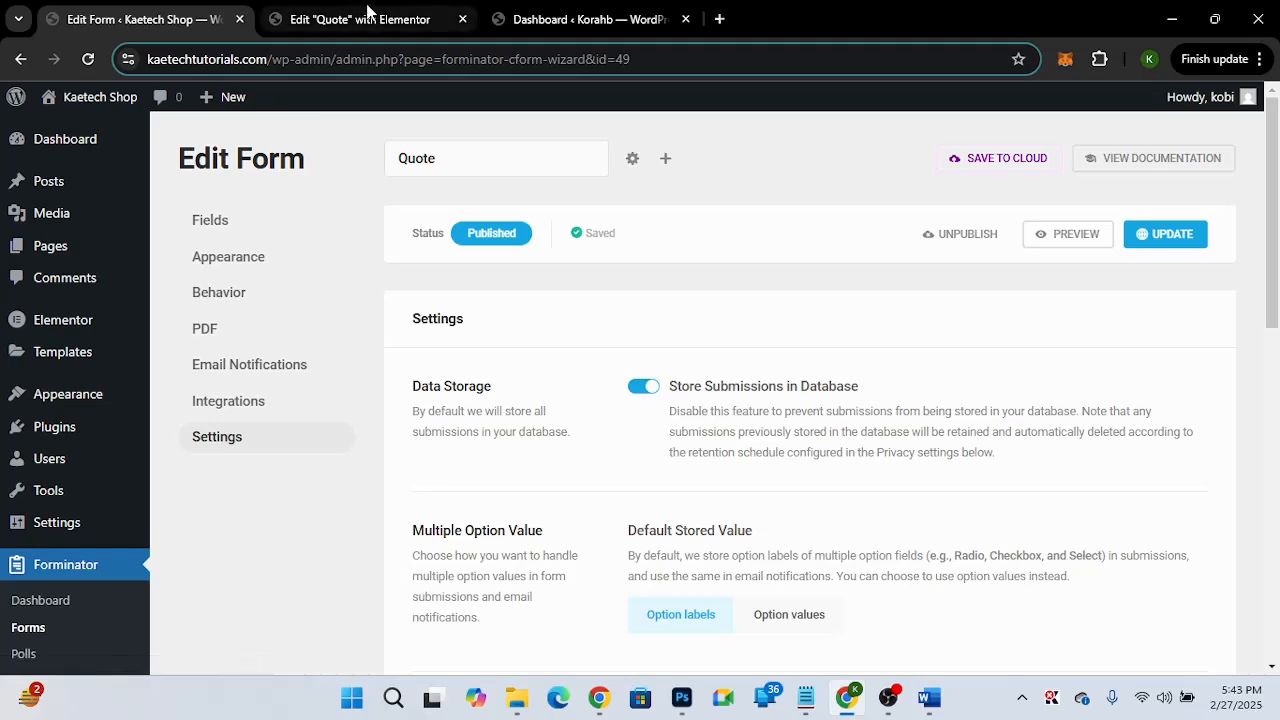
{"action": "left_click", "coordinate": [367, 12]}
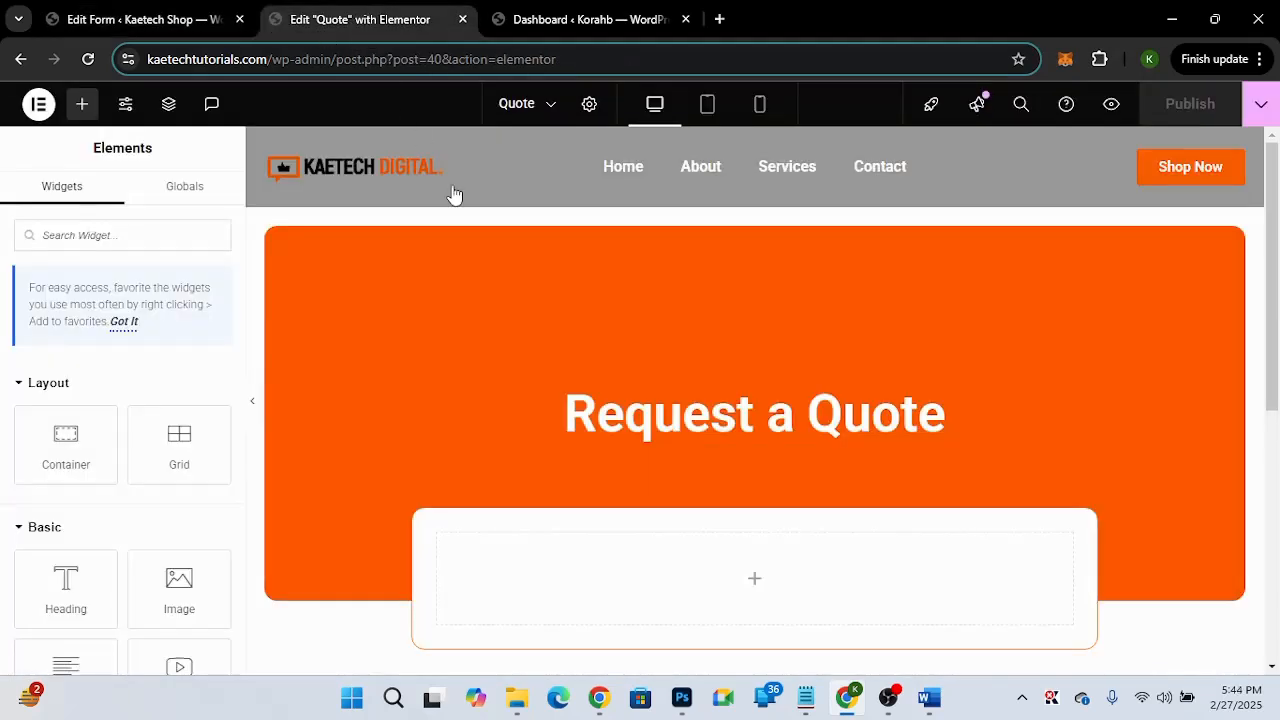
Add a Shortcode widget to the empty white container below the Request a Quote heading and enter [forminator_form id="49"].
{"action": "scroll", "coordinate": [986, 449], "scroll_direction": "down", "scroll_amount": 3}
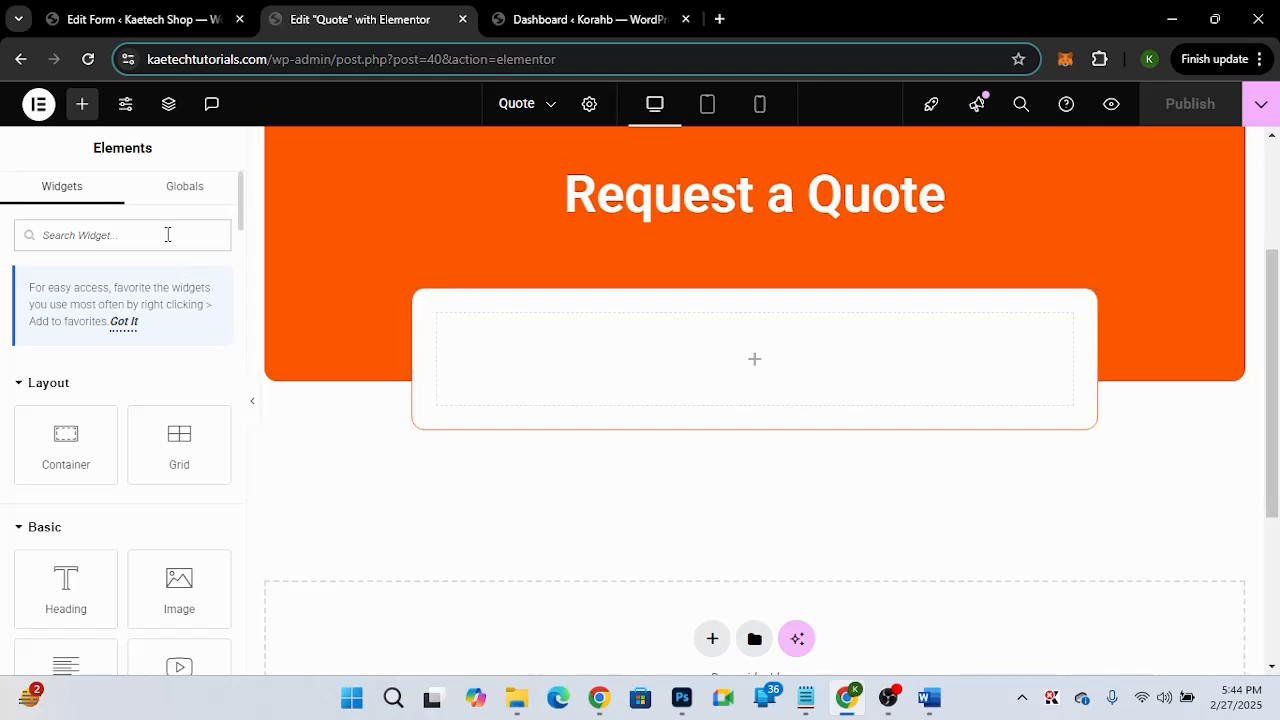
{"action": "type", "text": "short"}
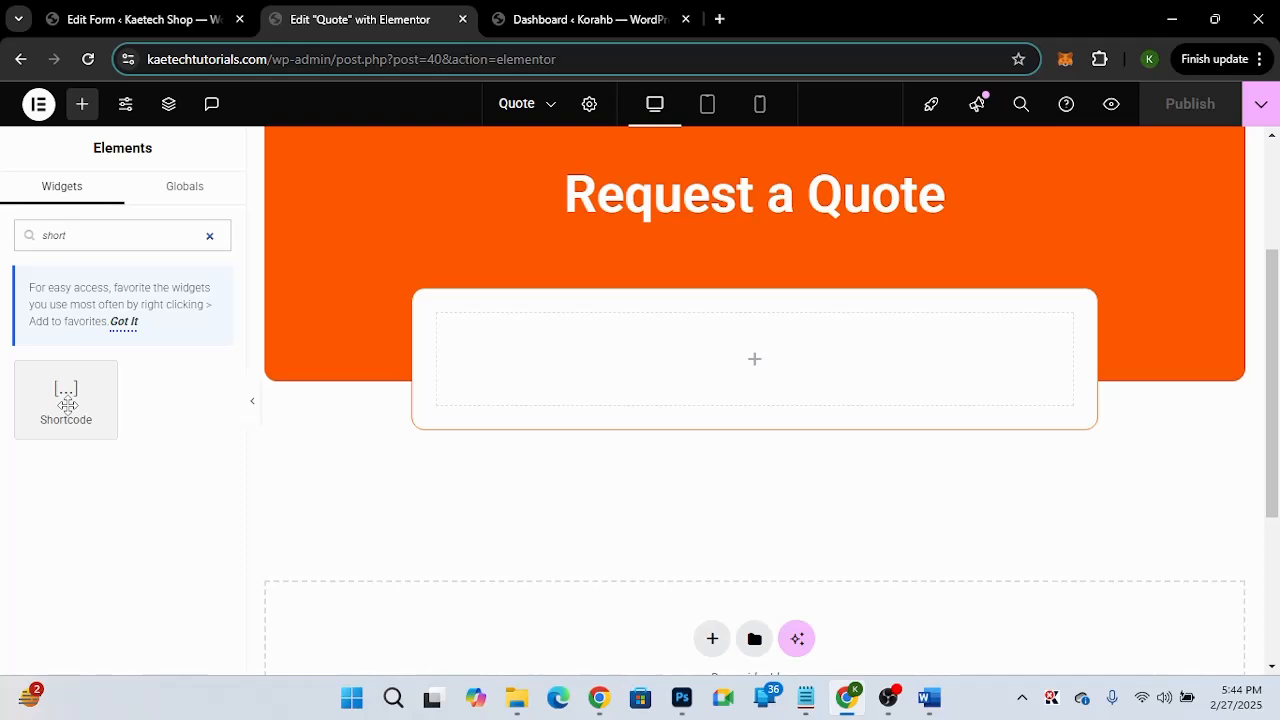
{"action": "left_click_drag", "start_coordinate": [66, 403], "coordinate": [701, 385]}
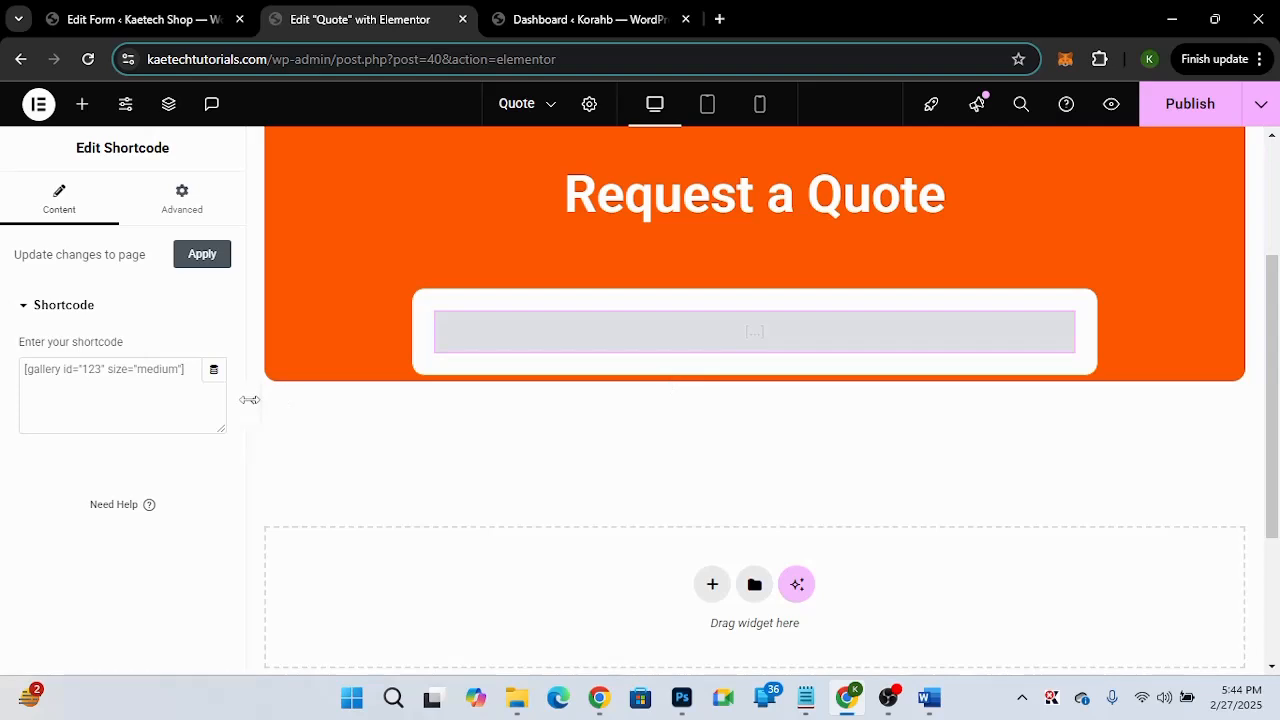
{"action": "left_click", "coordinate": [68, 368]}
{"action": "key", "text": "ctrl+v"}
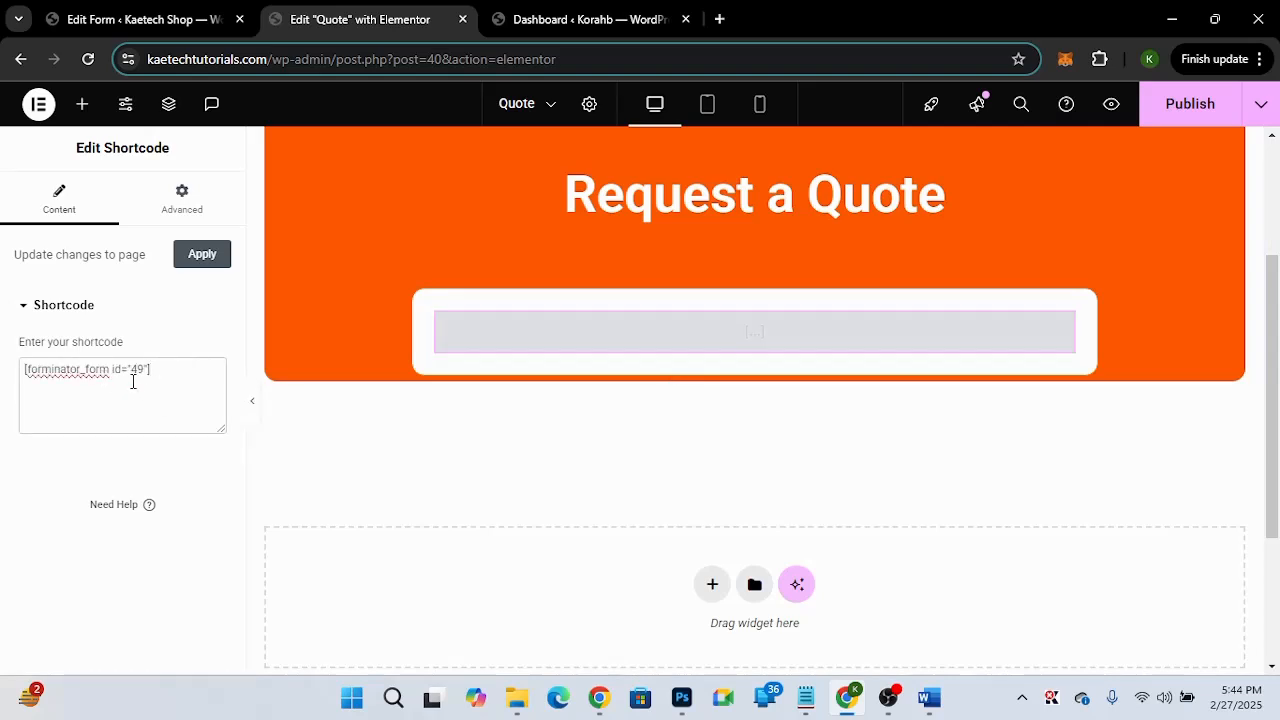
Check where the Quote form's shortcode can be copied in its Forminator options, and return to the Elementor page.
{"action": "left_click", "coordinate": [164, 22]}
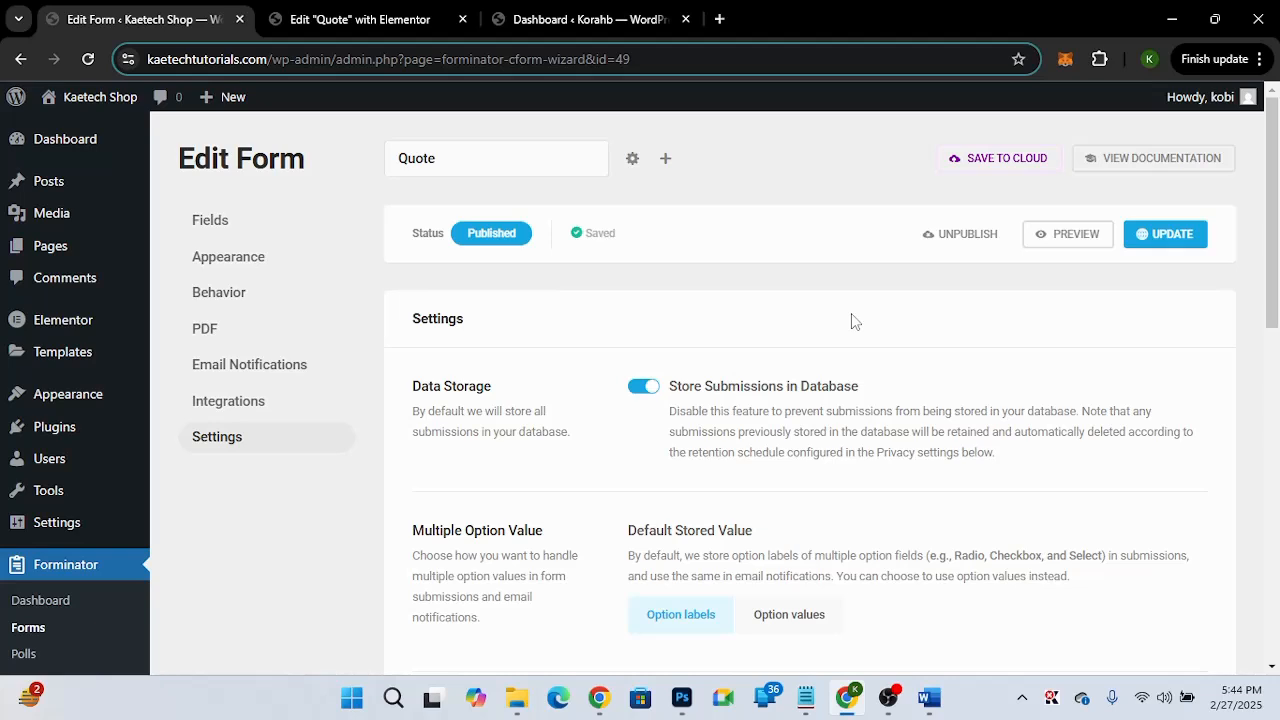
{"action": "left_click", "coordinate": [631, 162]}
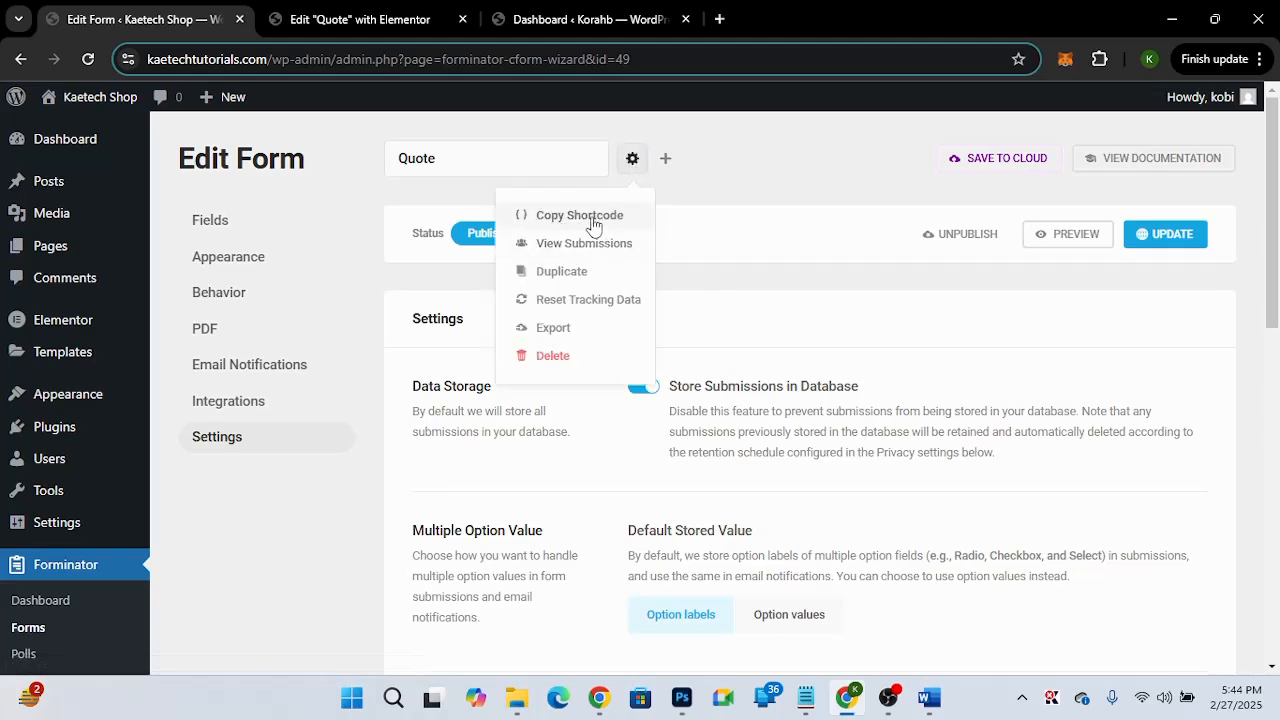
{"action": "left_click", "coordinate": [727, 187]}
{"action": "left_click", "coordinate": [375, 18]}
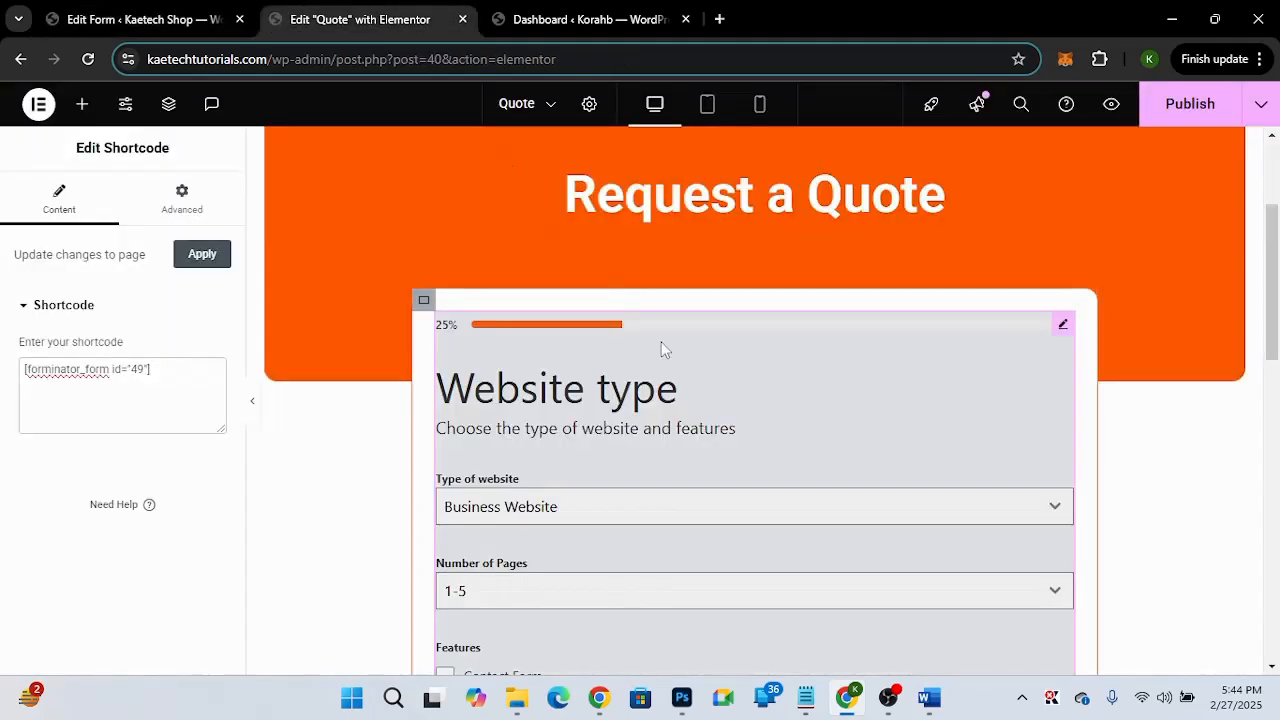
Review the embedded form and set the Shortcode widget's padding to 20 px on all sides.
{"action": "scroll", "coordinate": [854, 425], "scroll_direction": "down", "scroll_amount": 3}
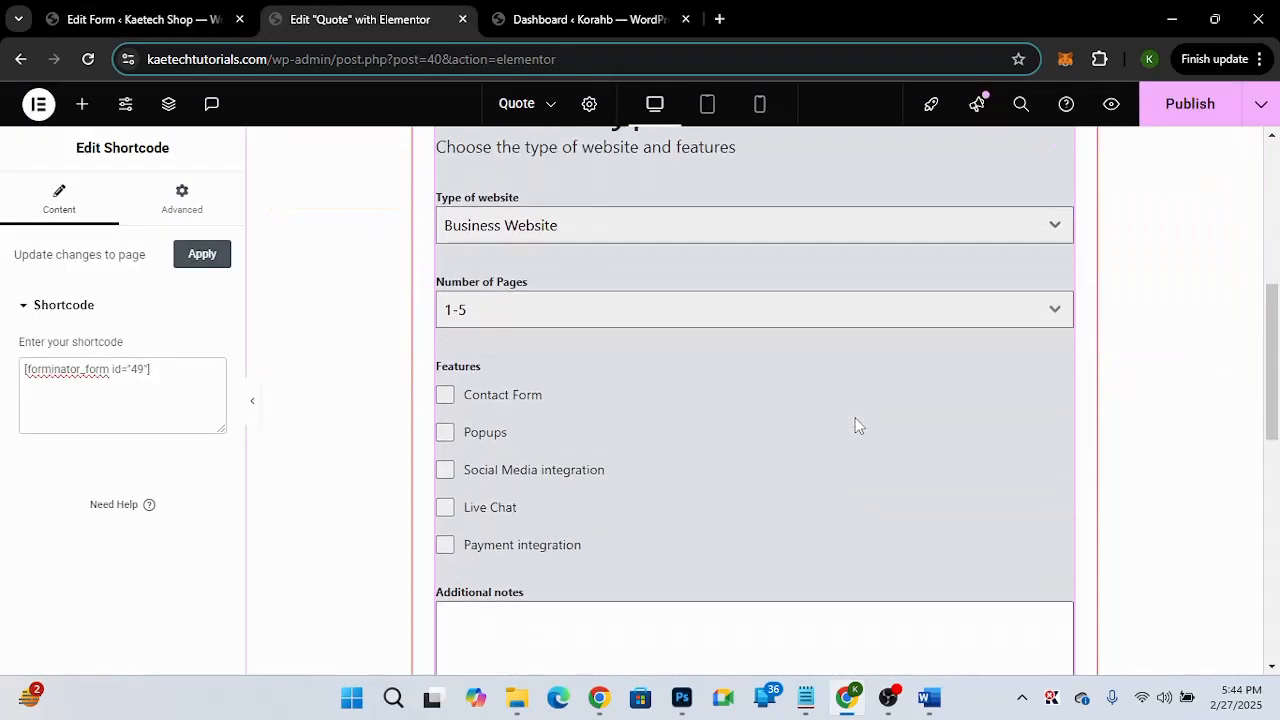
{"action": "scroll", "coordinate": [854, 425], "scroll_direction": "down", "scroll_amount": 2}
{"action": "scroll", "coordinate": [854, 425], "scroll_direction": "up", "scroll_amount": 5}
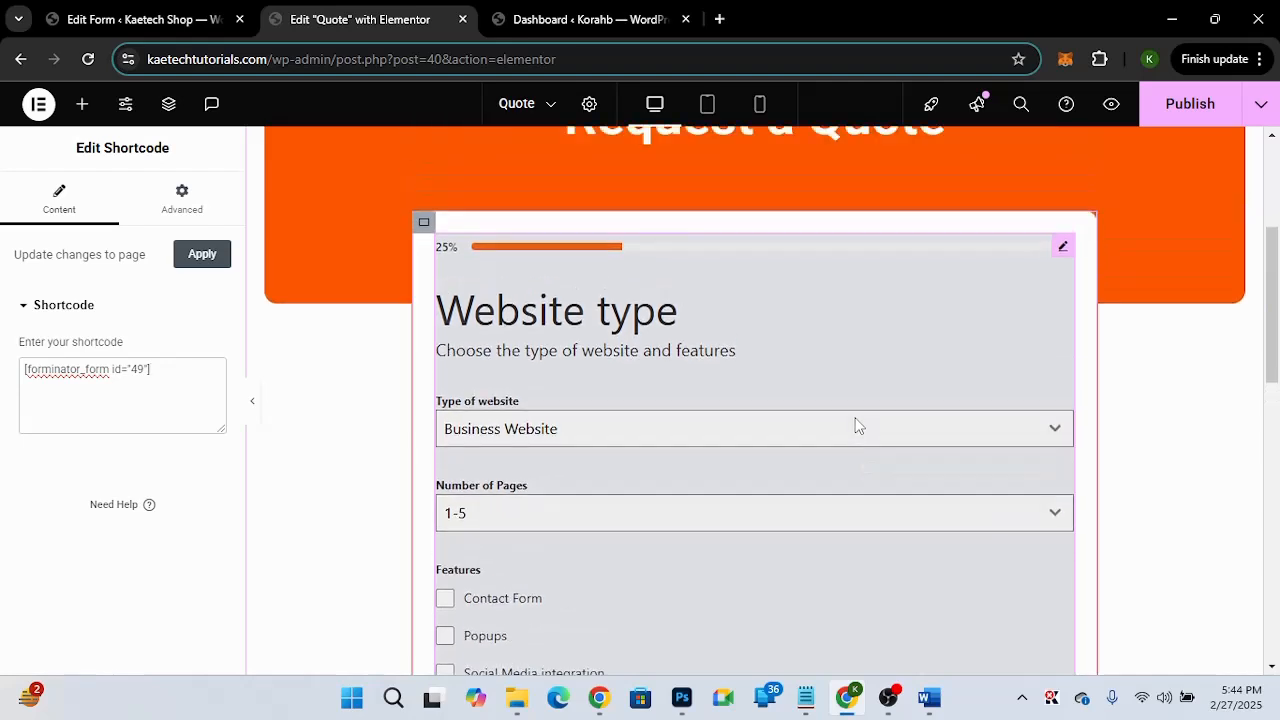
{"action": "scroll", "coordinate": [855, 425], "scroll_direction": "up", "scroll_amount": 1}
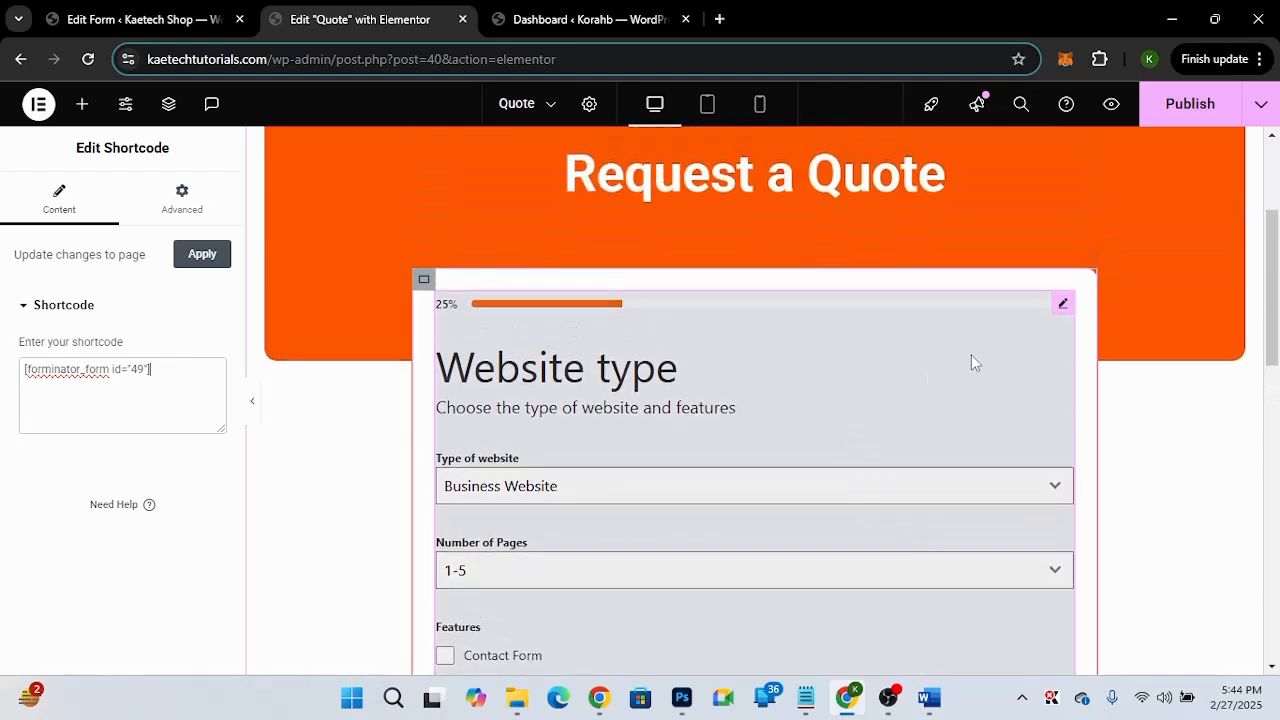
{"action": "left_click", "coordinate": [198, 207]}
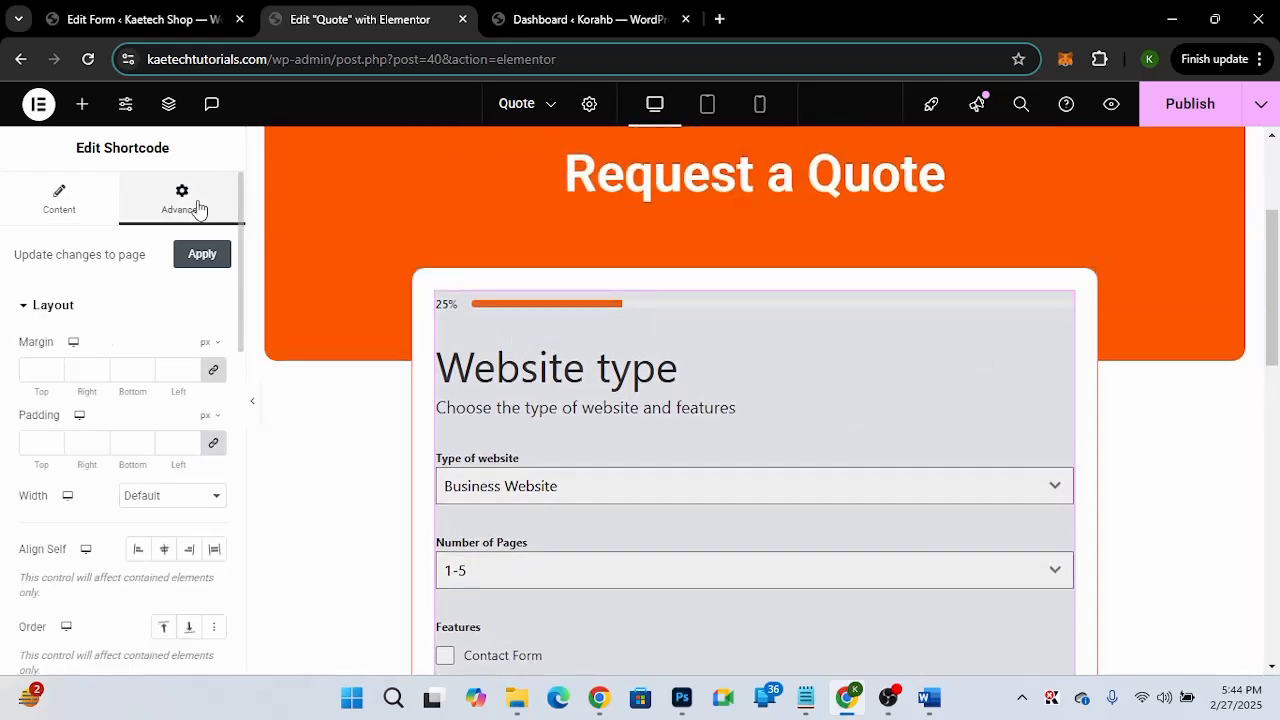
{"action": "left_click", "coordinate": [31, 446]}
{"action": "type", "text": "20"}
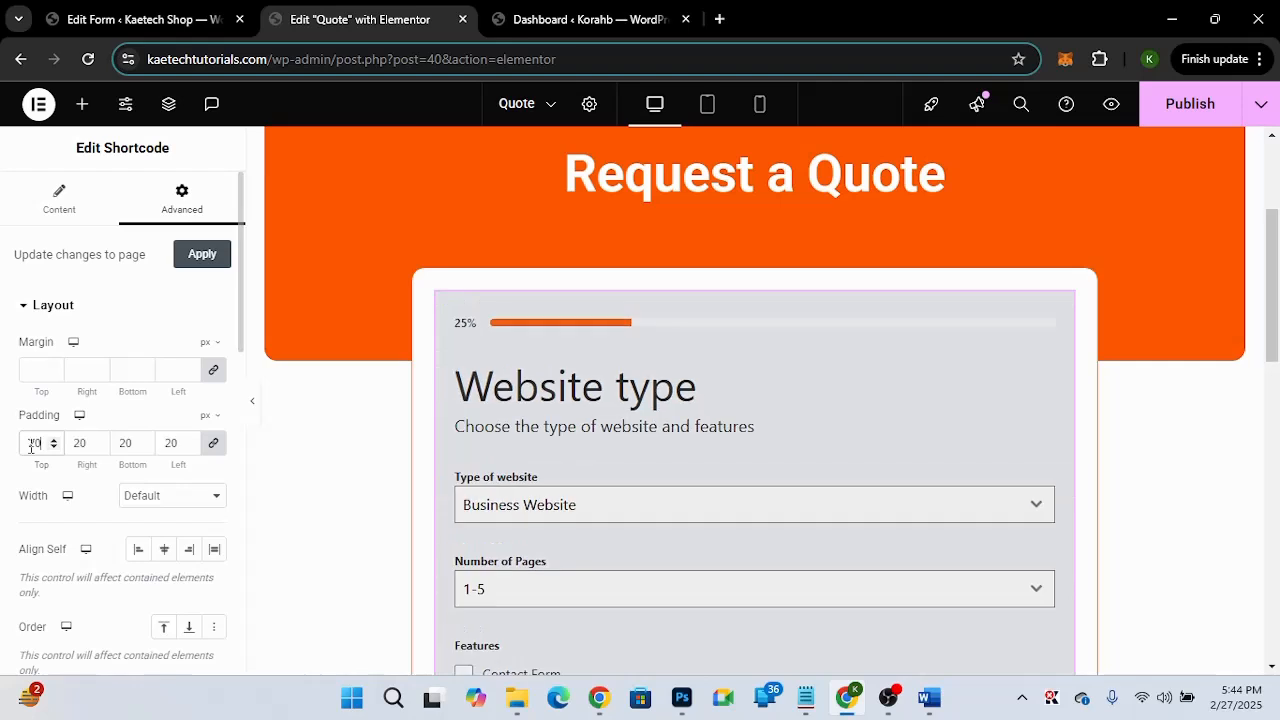
Check the form's padded layout on the page and publish the Quote page.
{"action": "scroll", "coordinate": [826, 480], "scroll_direction": "down", "scroll_amount": 2}
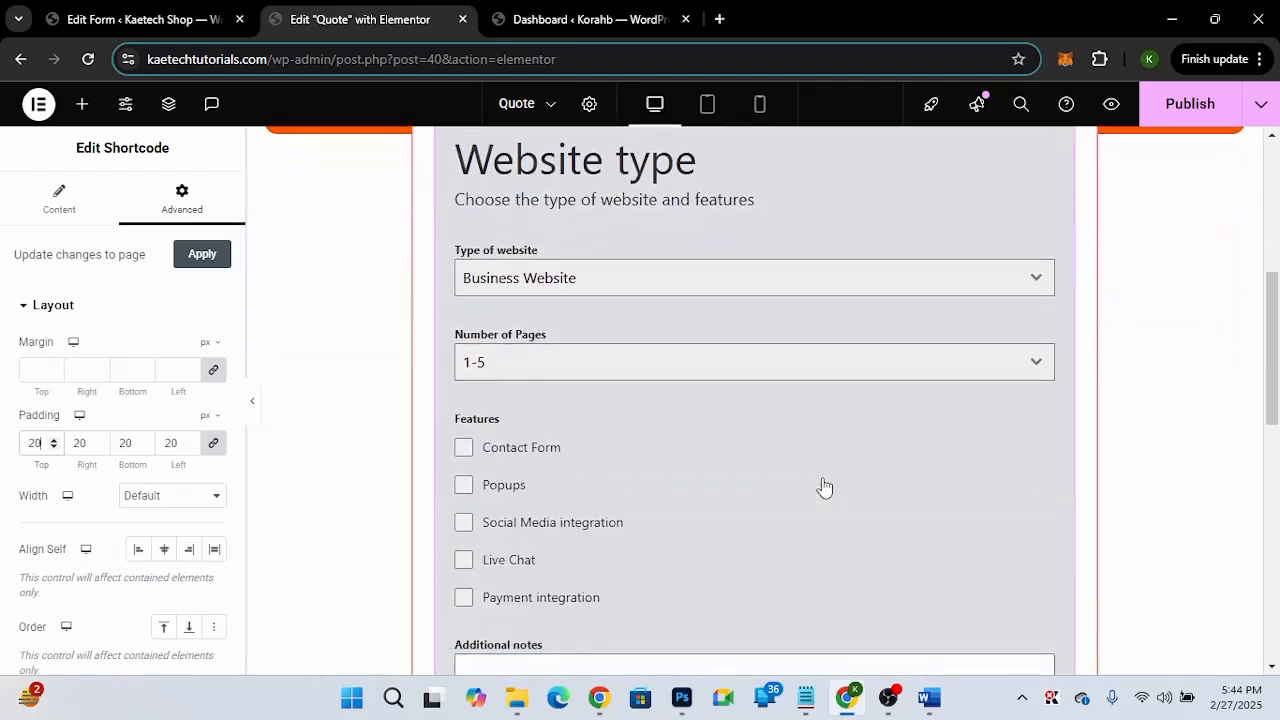
{"action": "scroll", "coordinate": [824, 487], "scroll_direction": "up", "scroll_amount": 1}
{"action": "scroll", "coordinate": [824, 487], "scroll_direction": "down", "scroll_amount": 3}
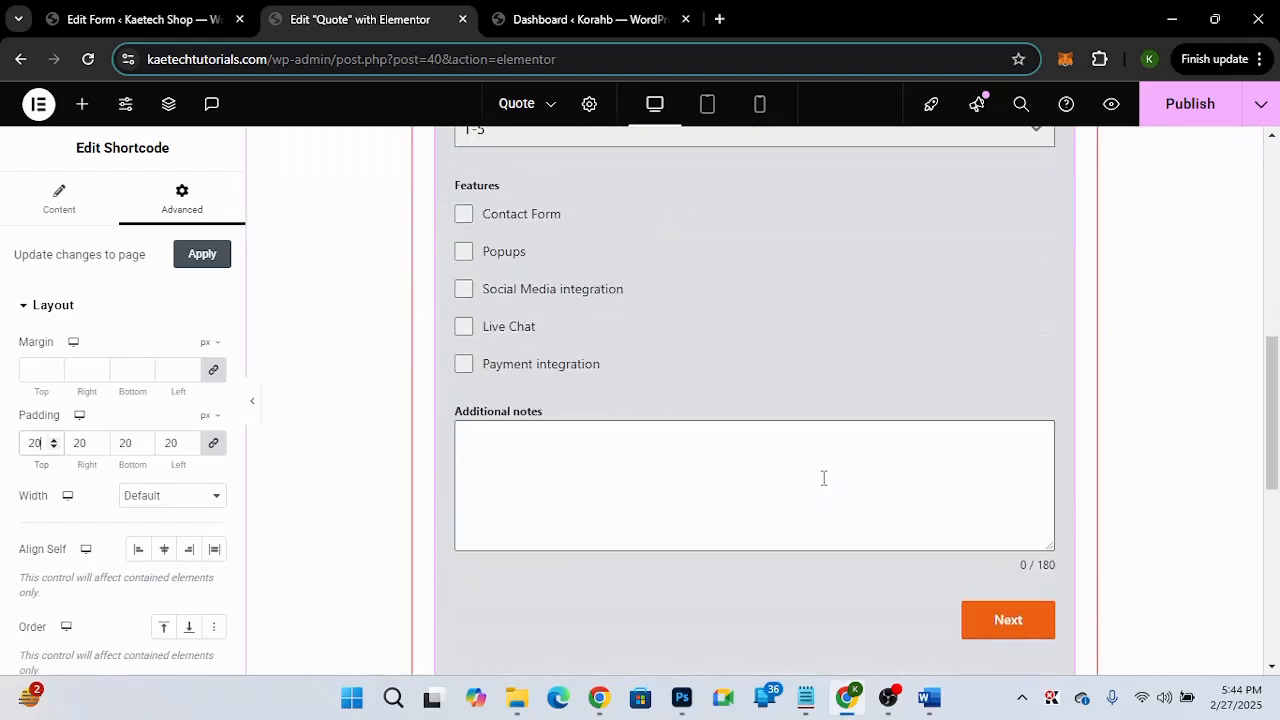
{"action": "scroll", "coordinate": [824, 480], "scroll_direction": "up", "scroll_amount": 3}
{"action": "scroll", "coordinate": [824, 478], "scroll_direction": "up", "scroll_amount": 1}
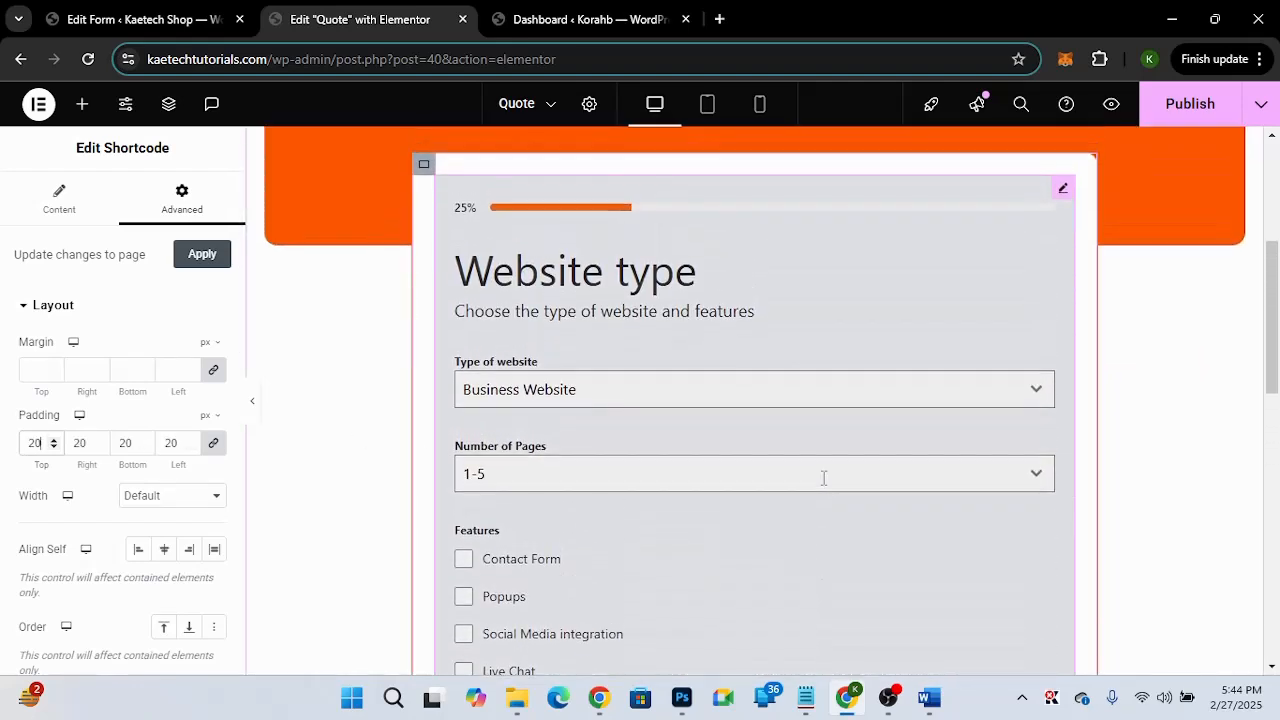
{"action": "left_click", "coordinate": [1177, 108]}
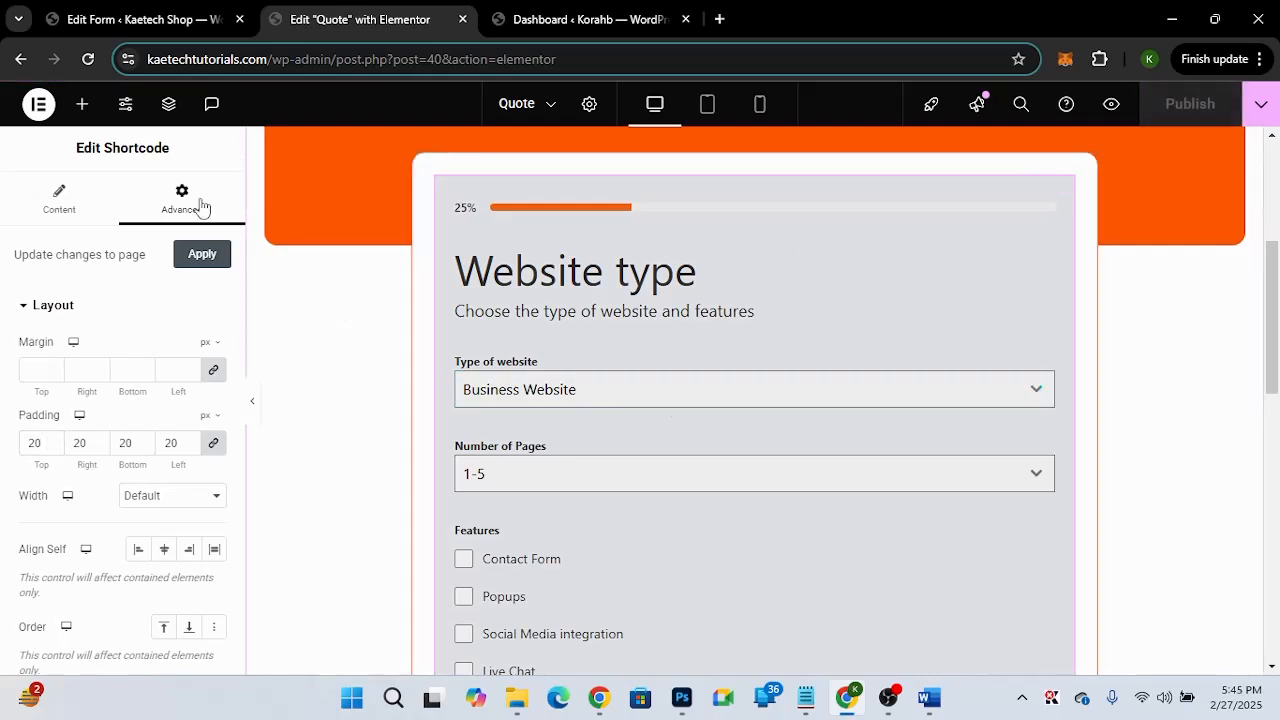
View the published Quote page and examine the first page of the embedded form.
{"action": "left_click", "coordinate": [1260, 105]}
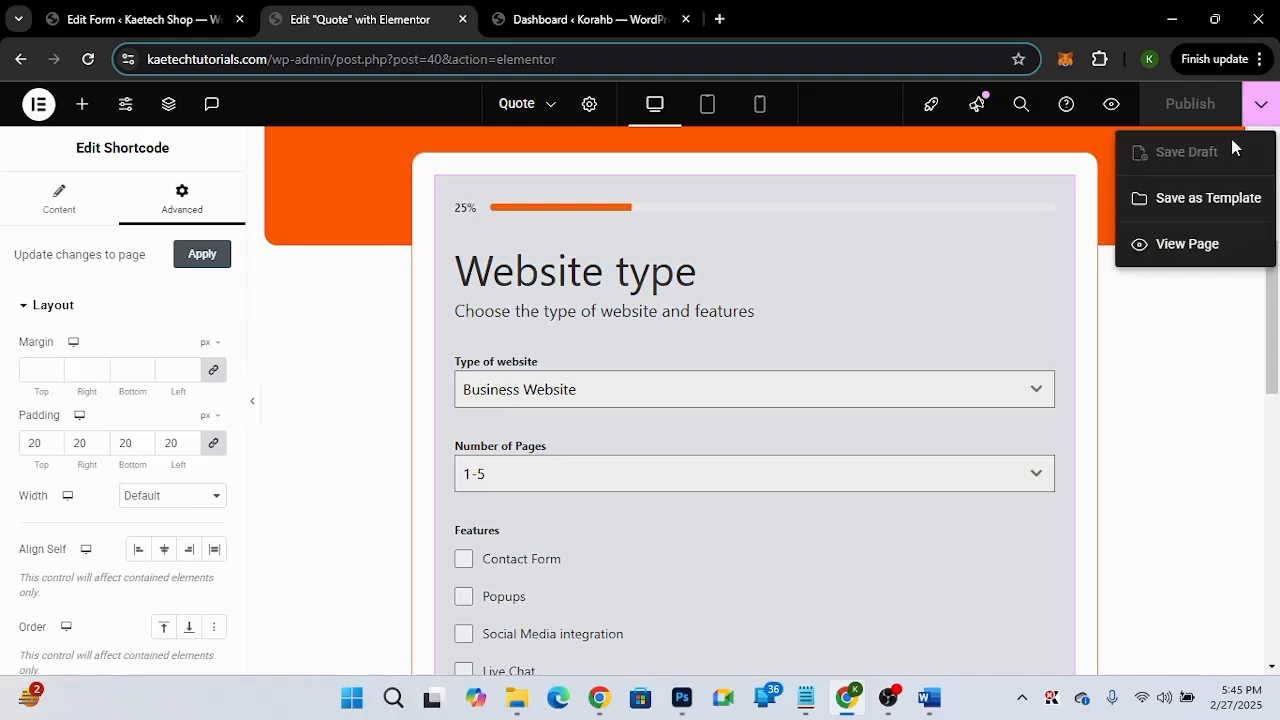
{"action": "left_click", "coordinate": [1180, 248]}
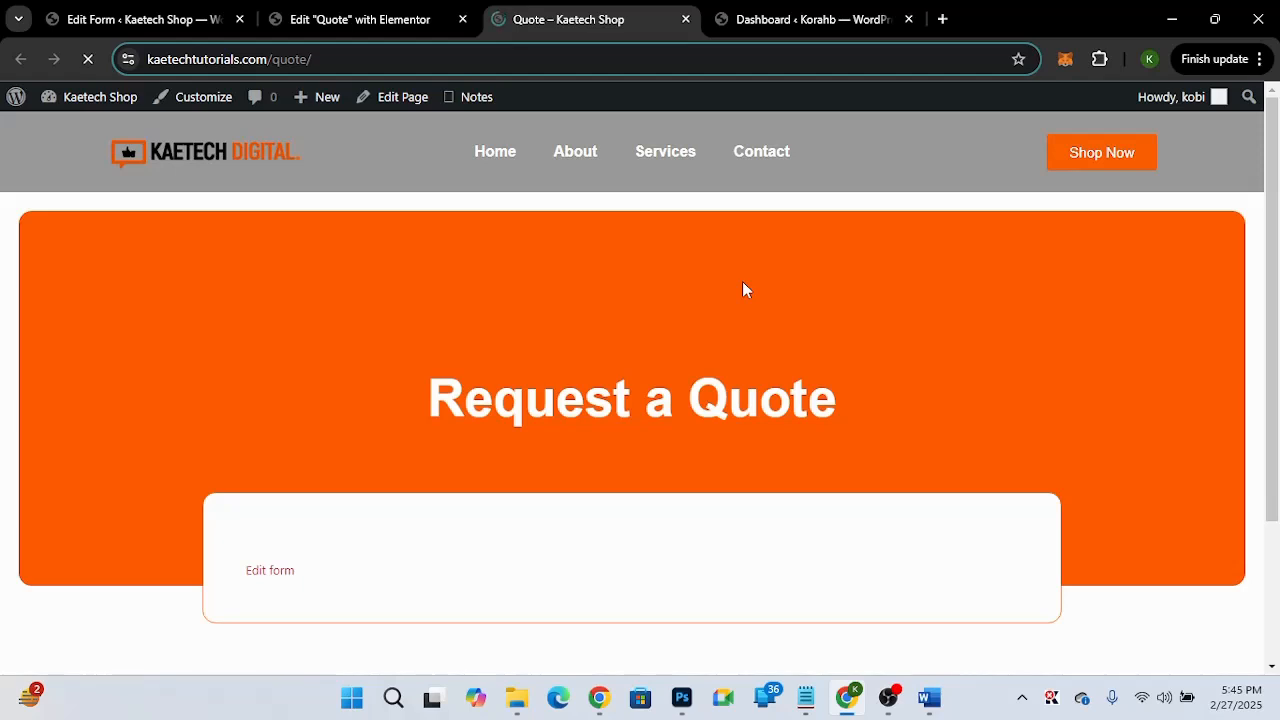
{"action": "scroll", "coordinate": [1003, 405], "scroll_direction": "down", "scroll_amount": 4}
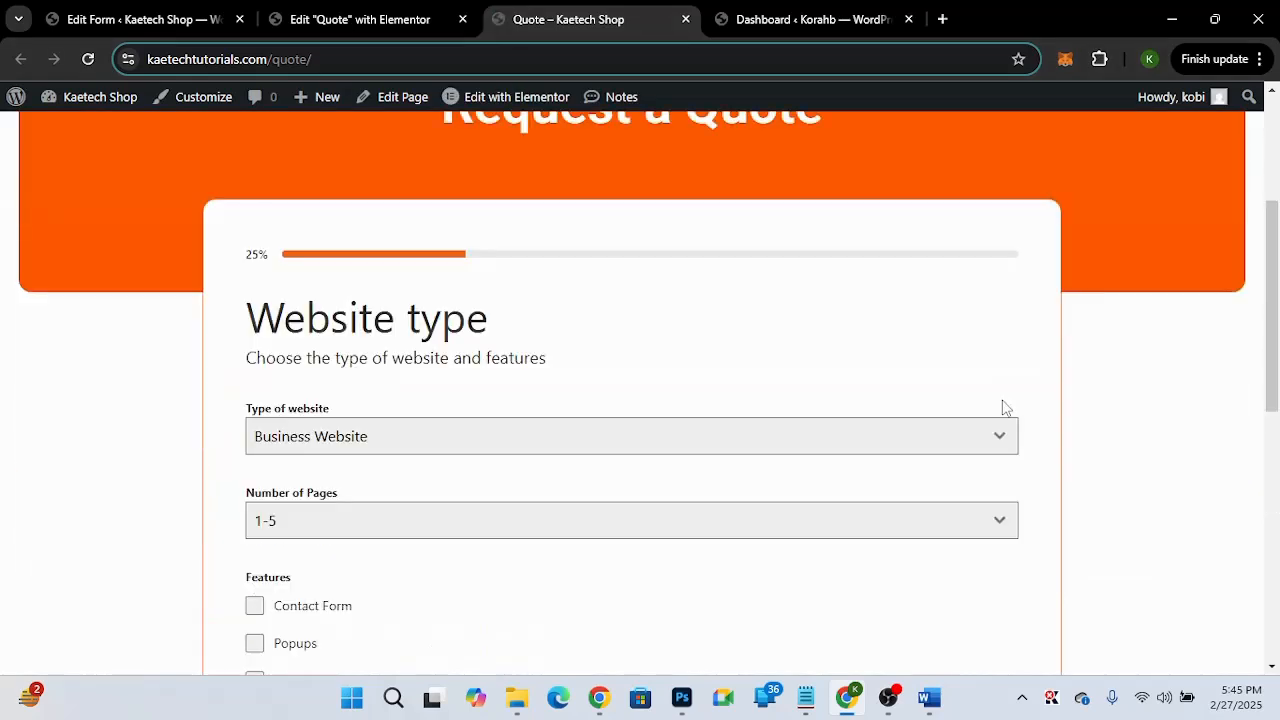
{"action": "scroll", "coordinate": [1005, 407], "scroll_direction": "down", "scroll_amount": 3}
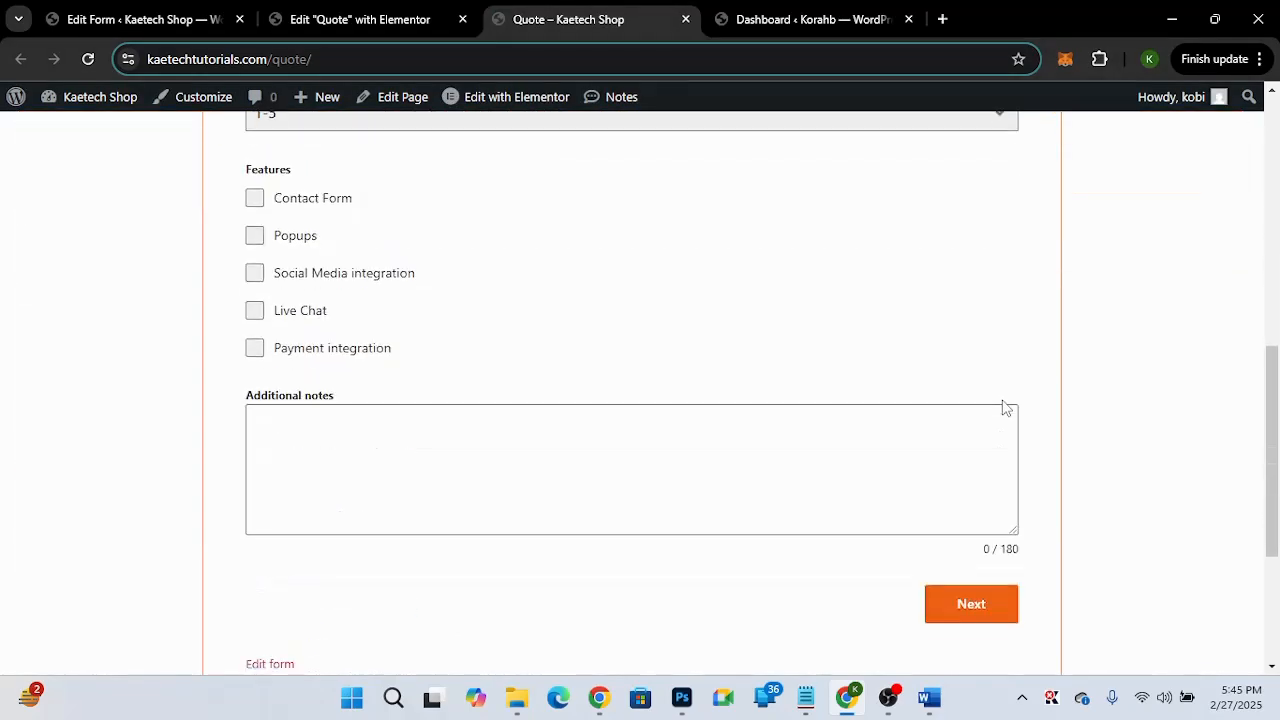
{"action": "scroll", "coordinate": [1005, 407], "scroll_direction": "up", "scroll_amount": 3}
{"action": "scroll", "coordinate": [1005, 407], "scroll_direction": "up", "scroll_amount": 1}
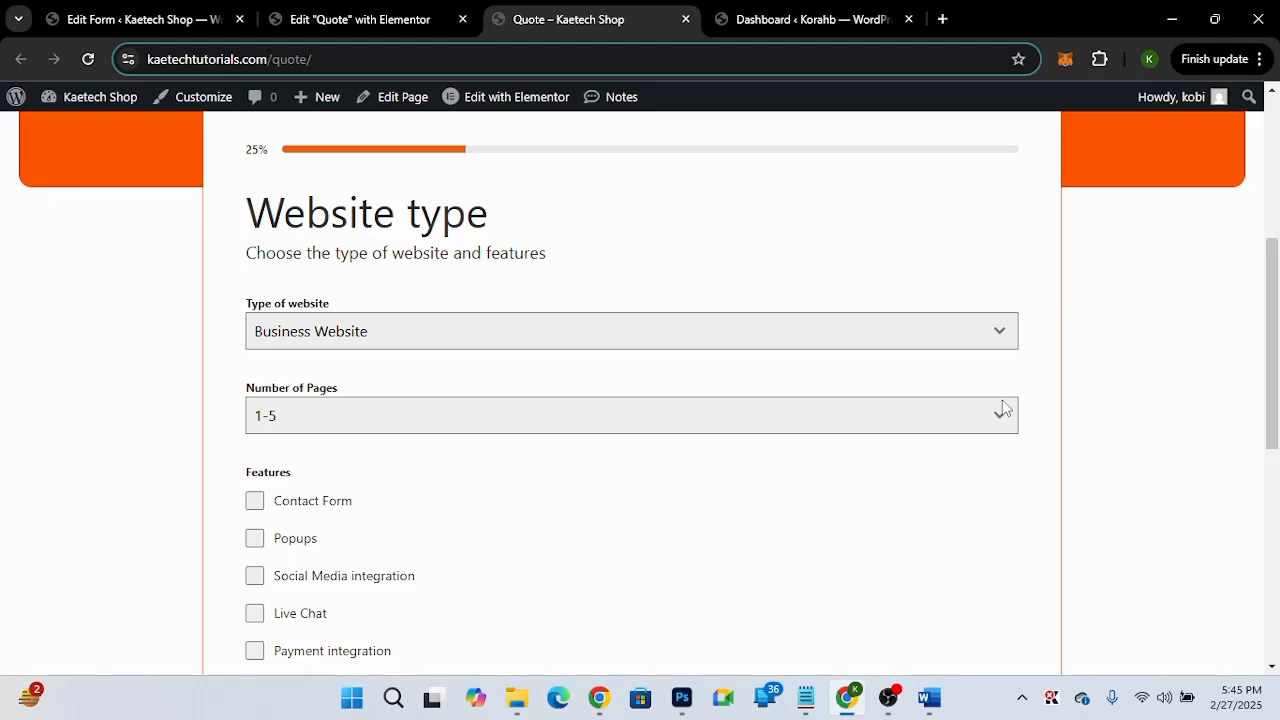
{"action": "scroll", "coordinate": [1005, 407], "scroll_direction": "up", "scroll_amount": 1}
{"action": "scroll", "coordinate": [1005, 407], "scroll_direction": "down", "scroll_amount": 2}
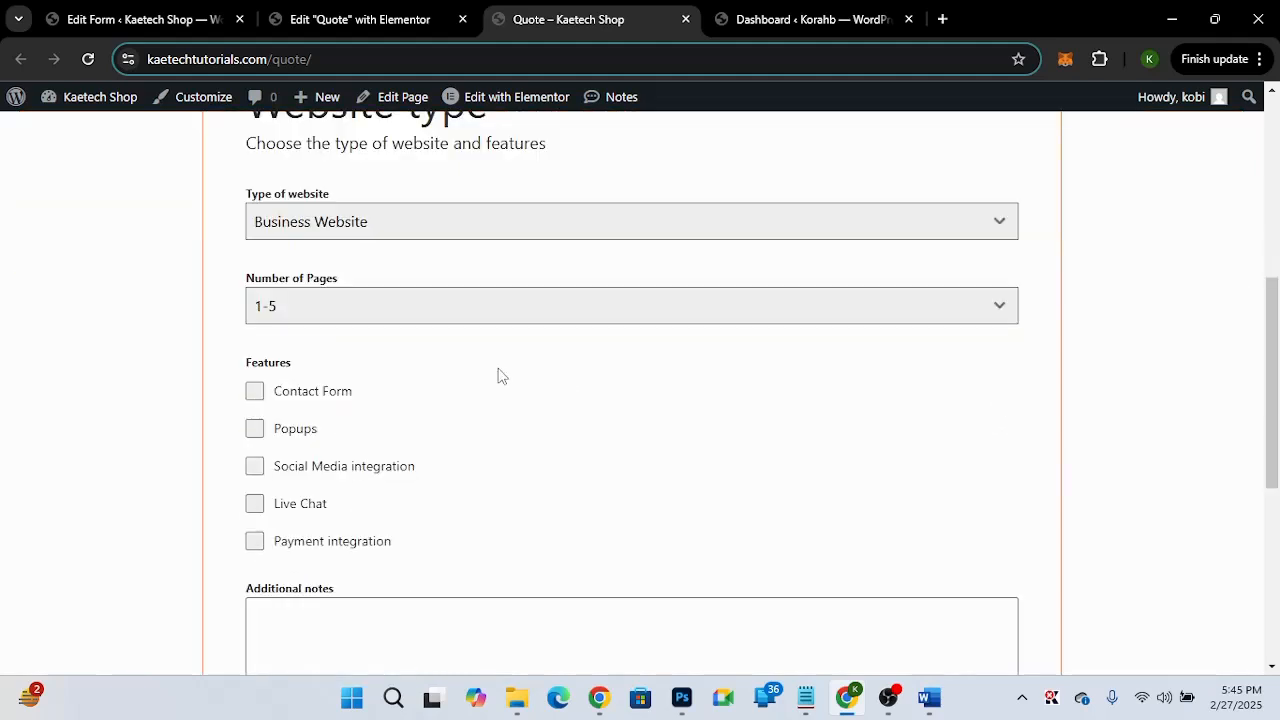
Fill in the Website type page with Church Website, 11-15 pages, and the Social Media integration and Live Chat features.
{"action": "left_click", "coordinate": [463, 224]}
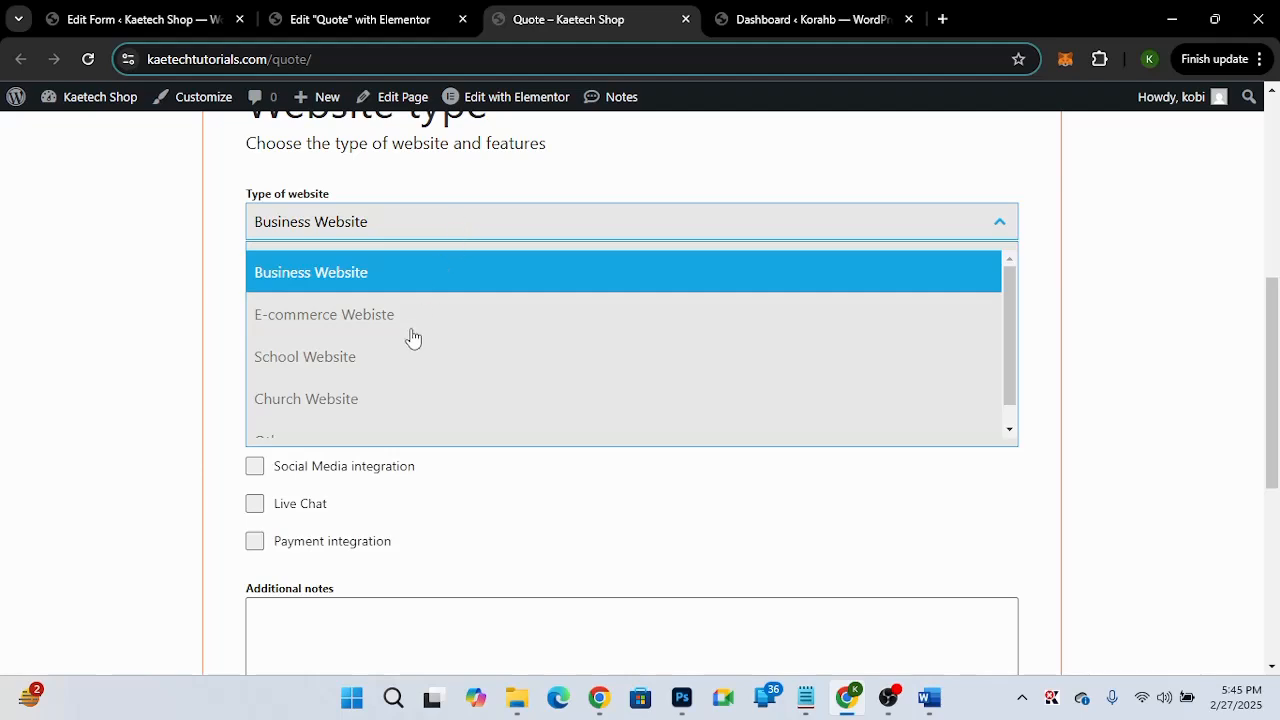
{"action": "left_click", "coordinate": [380, 401]}
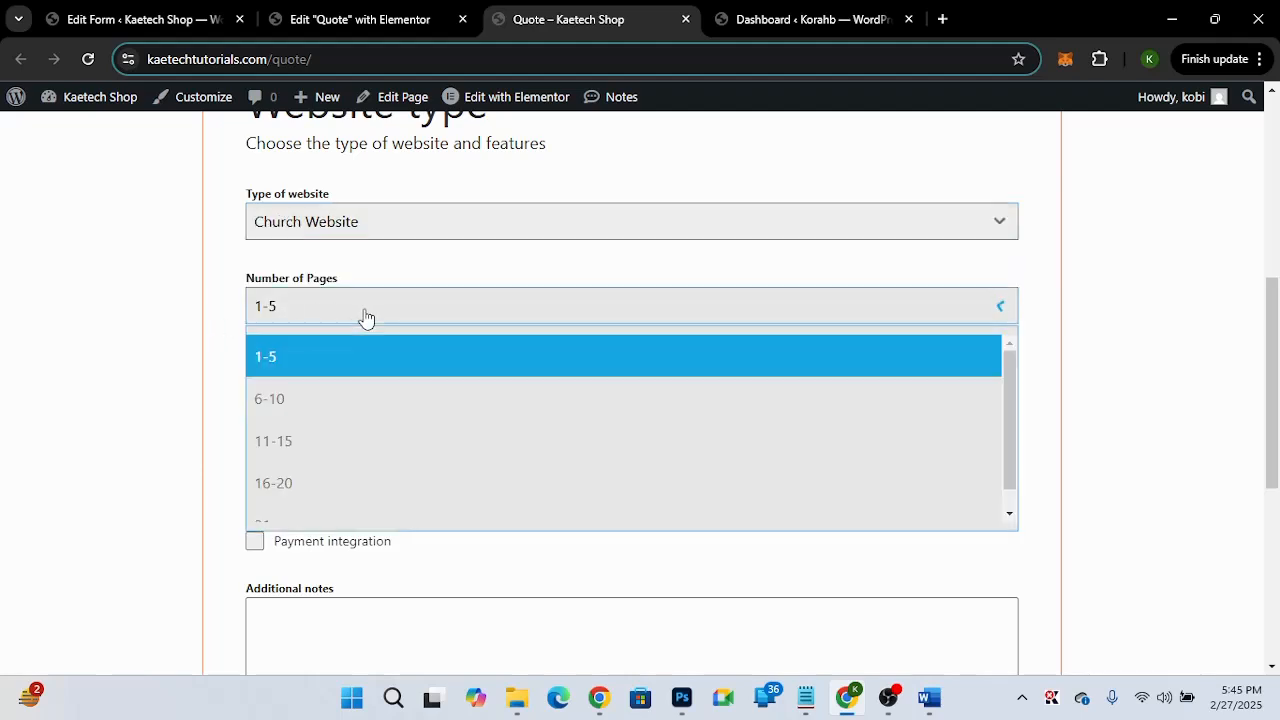
{"action": "left_click", "coordinate": [363, 316]}
{"action": "left_click", "coordinate": [313, 440]}
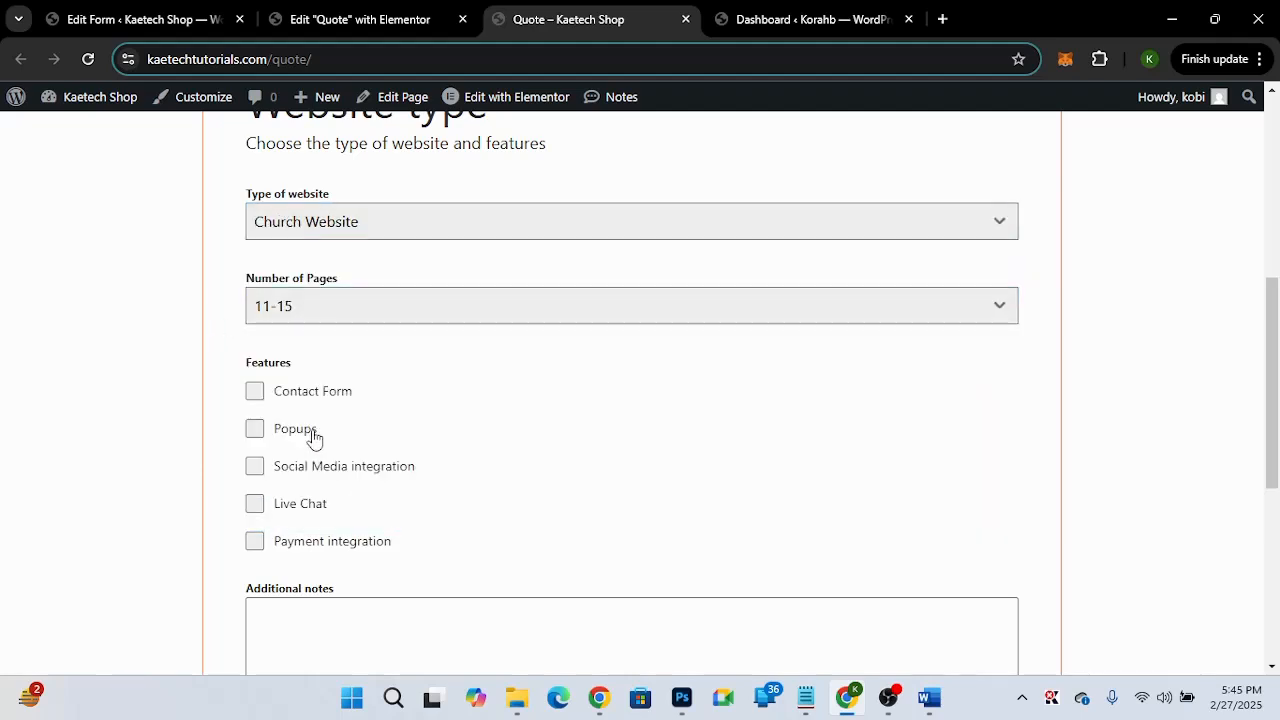
{"action": "scroll", "coordinate": [484, 460], "scroll_direction": "down", "scroll_amount": 2}
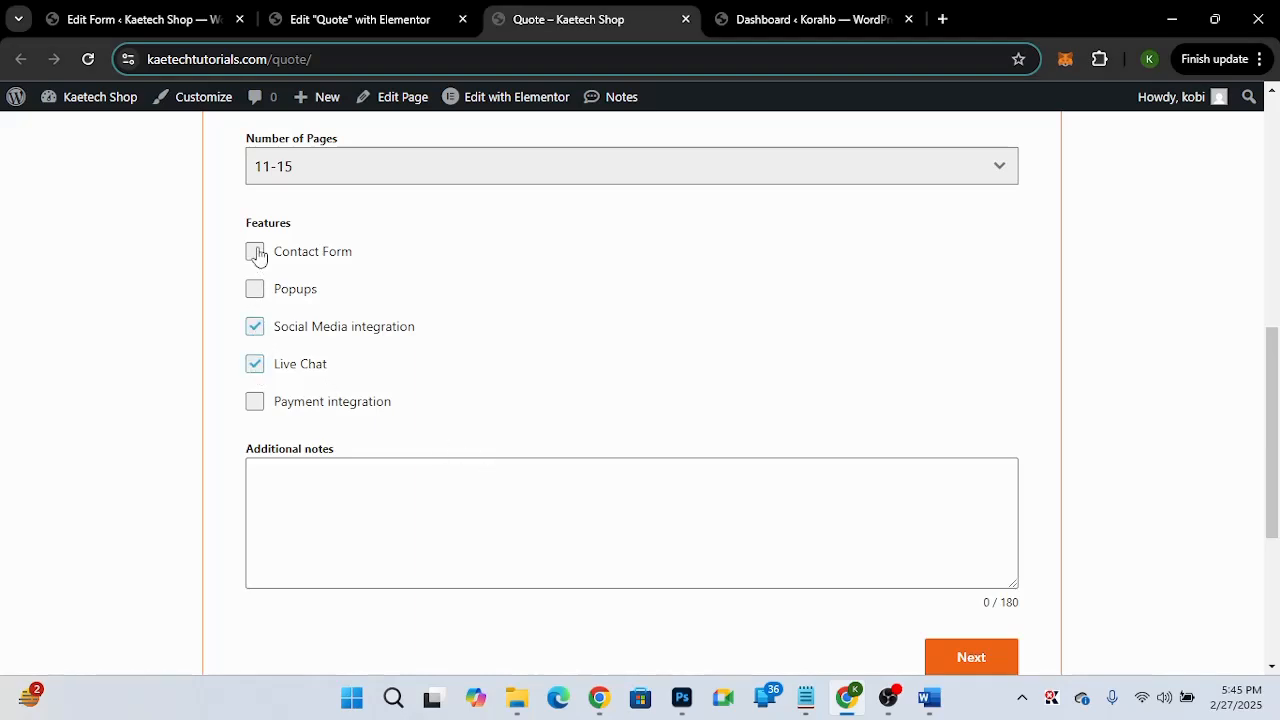
{"action": "scroll", "coordinate": [443, 377], "scroll_direction": "down", "scroll_amount": 3}
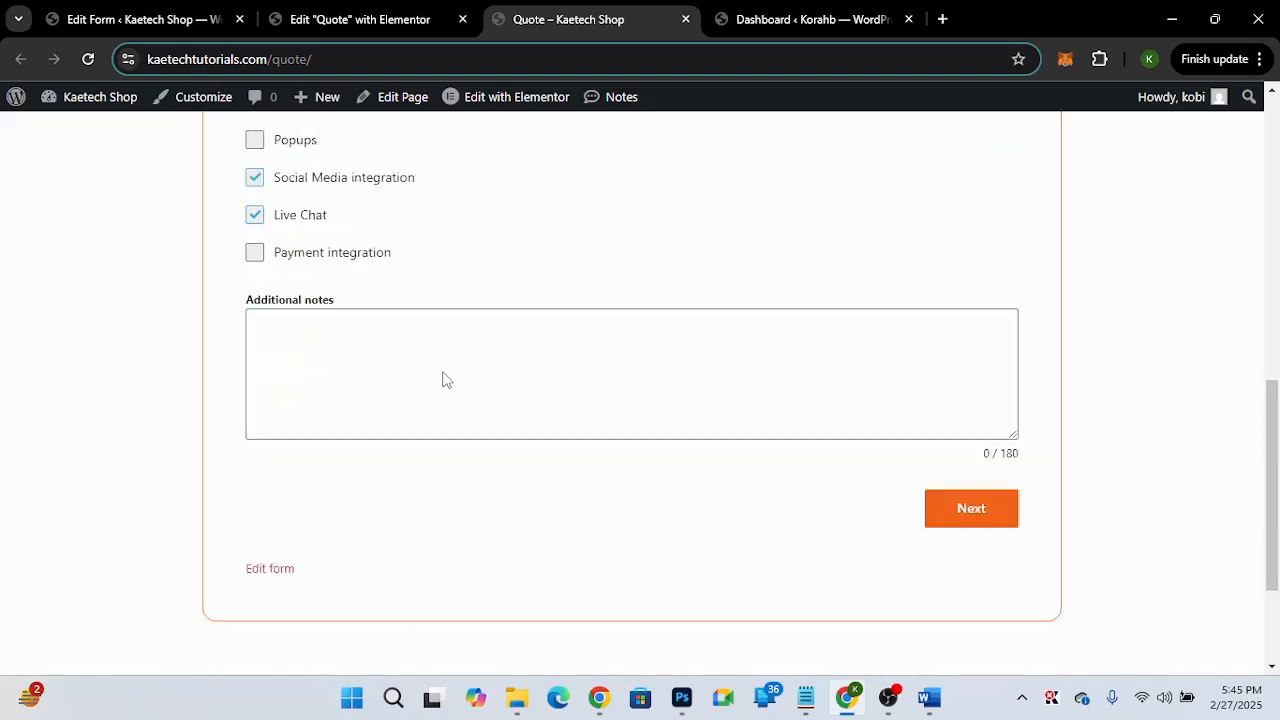
Go on to Other Details, answer Yes to buying the domain and the hosting package, and continue to Personal Details.
{"action": "left_click", "coordinate": [941, 455]}
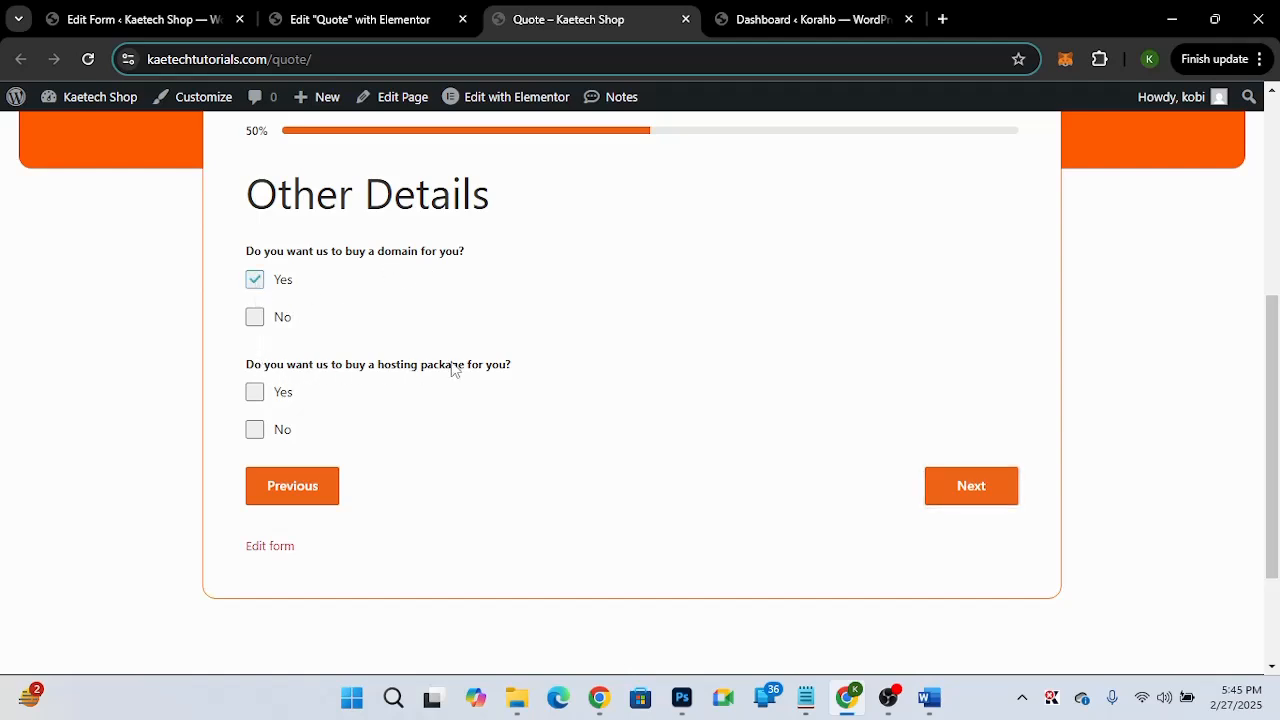
{"action": "left_click", "coordinate": [255, 394]}
{"action": "left_click", "coordinate": [965, 494]}
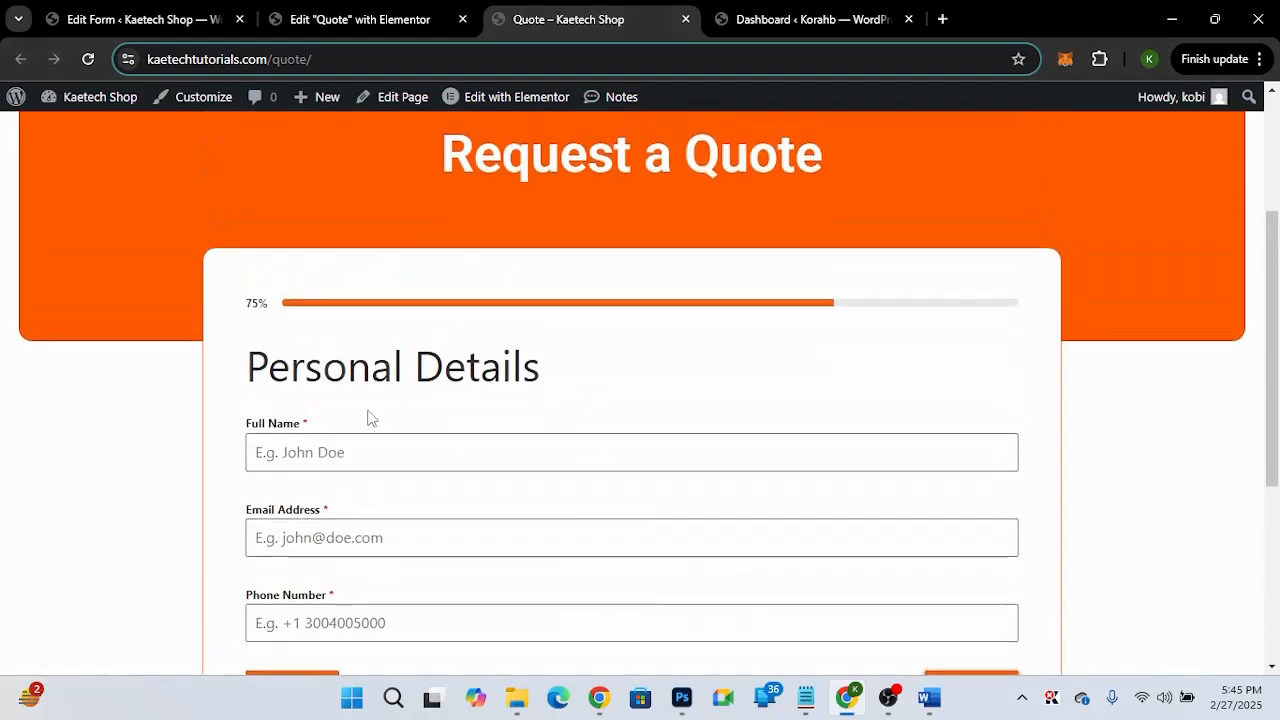
Fill in the Personal Details page with the requester's full name, email address and phone number from the saved suggestions.
{"action": "scroll", "coordinate": [360, 470], "scroll_direction": "down", "scroll_amount": 2}
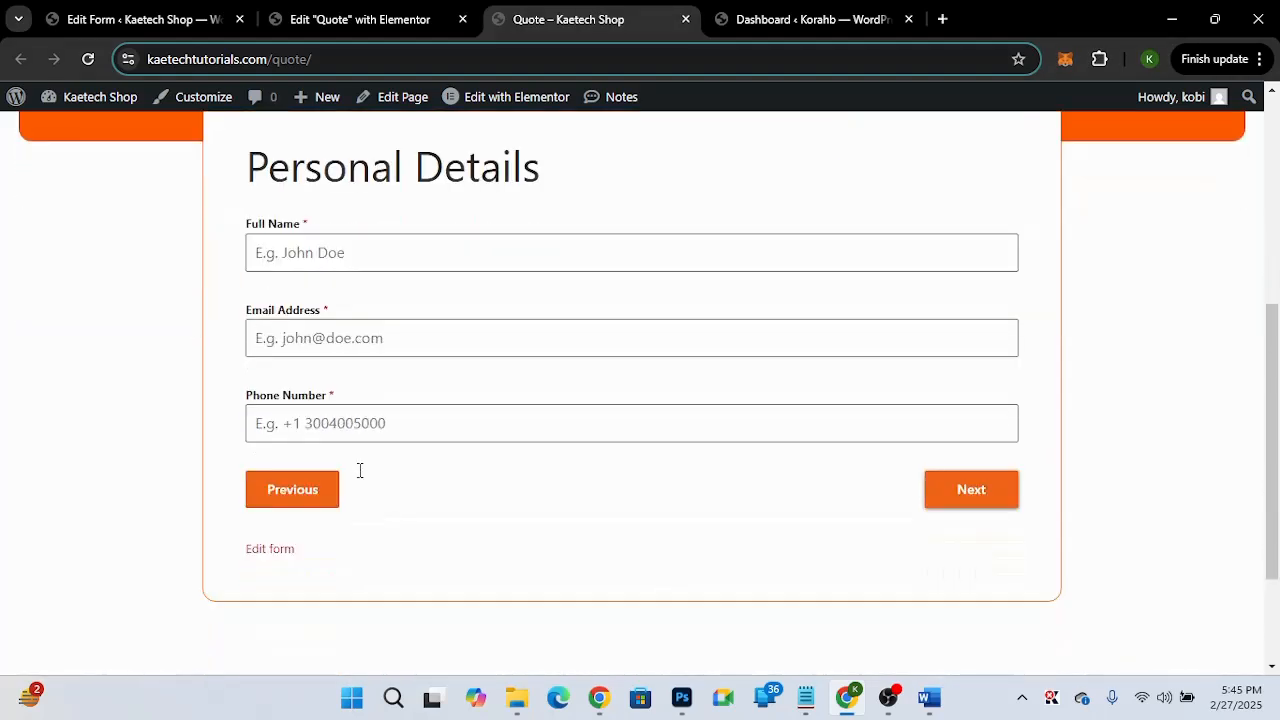
{"action": "left_click", "coordinate": [328, 256]}
{"action": "left_click", "coordinate": [386, 314]}
{"action": "left_click", "coordinate": [360, 350]}
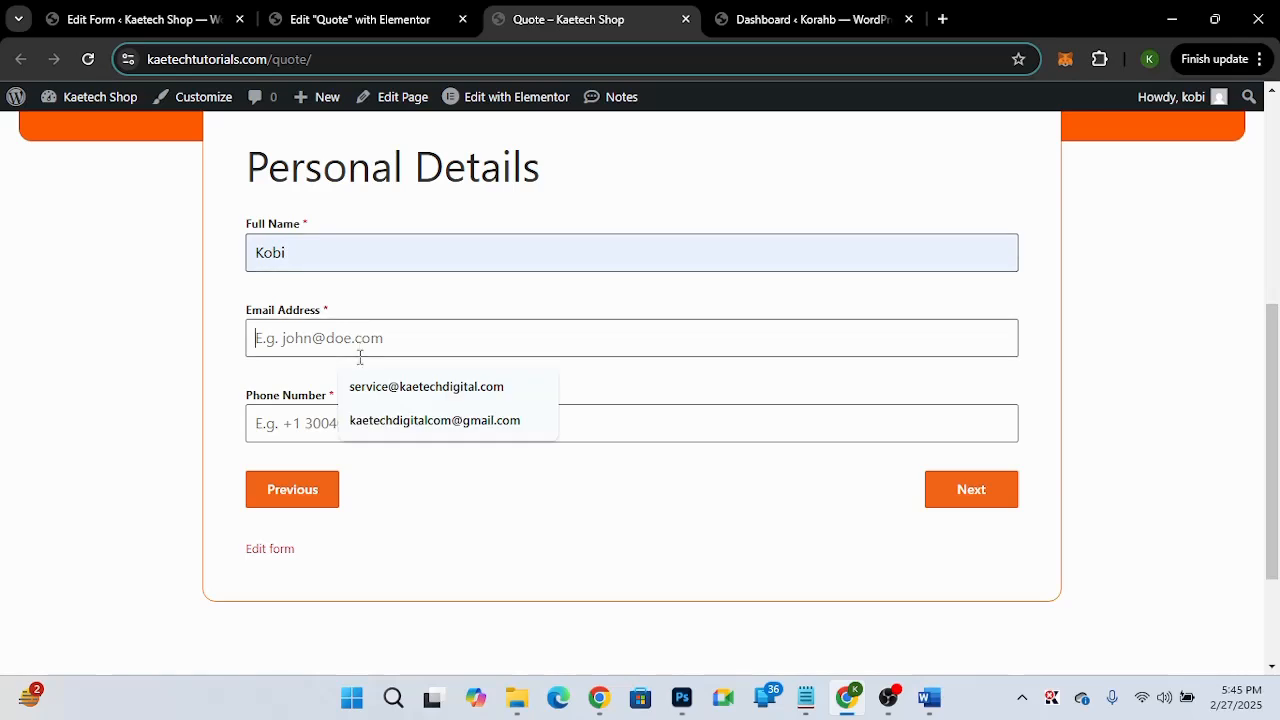
{"action": "left_click", "coordinate": [385, 393]}
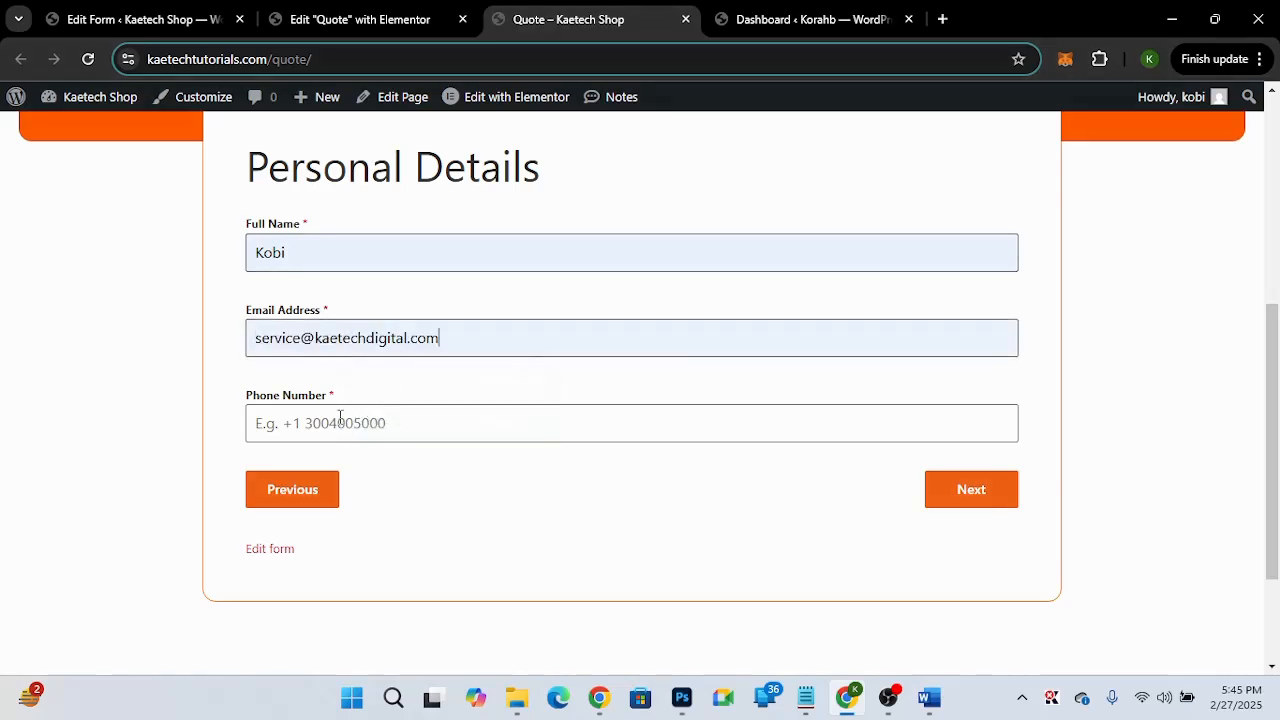
{"action": "left_click", "coordinate": [343, 420]}
{"action": "left_click", "coordinate": [390, 468]}
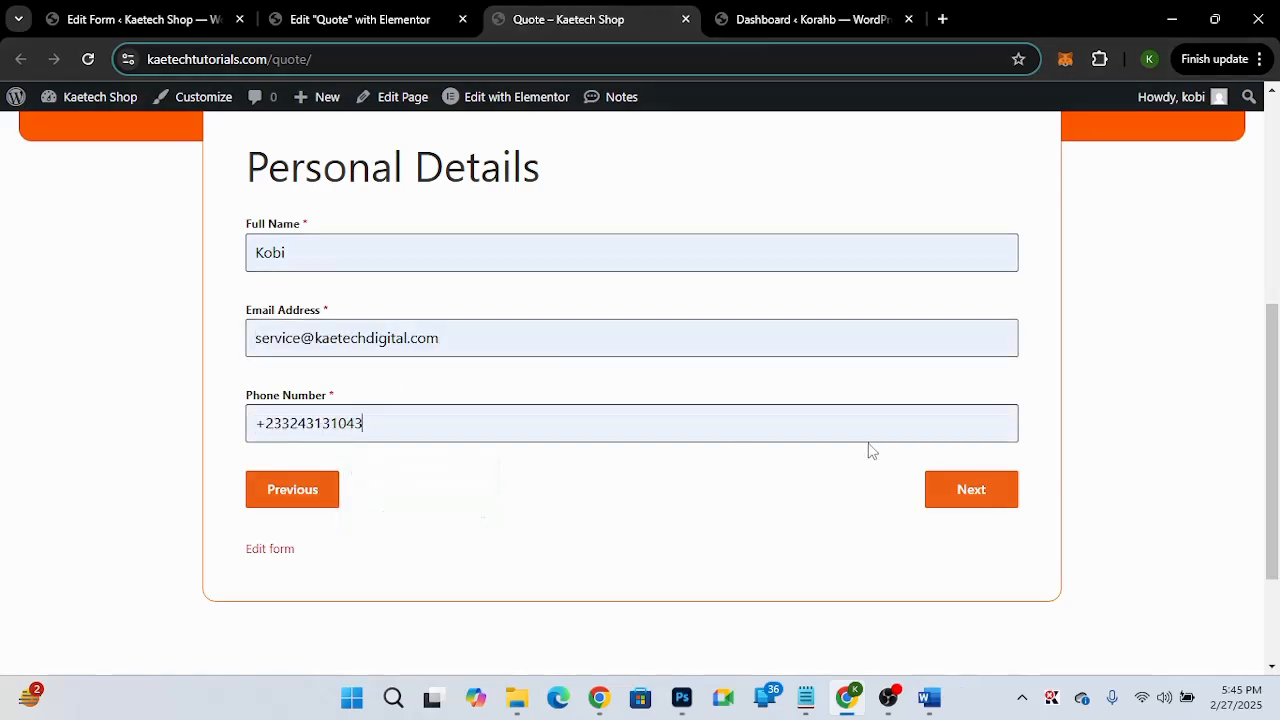
Continue to the Total Cost of Website page and submit the quote request.
{"action": "left_click", "coordinate": [969, 489]}
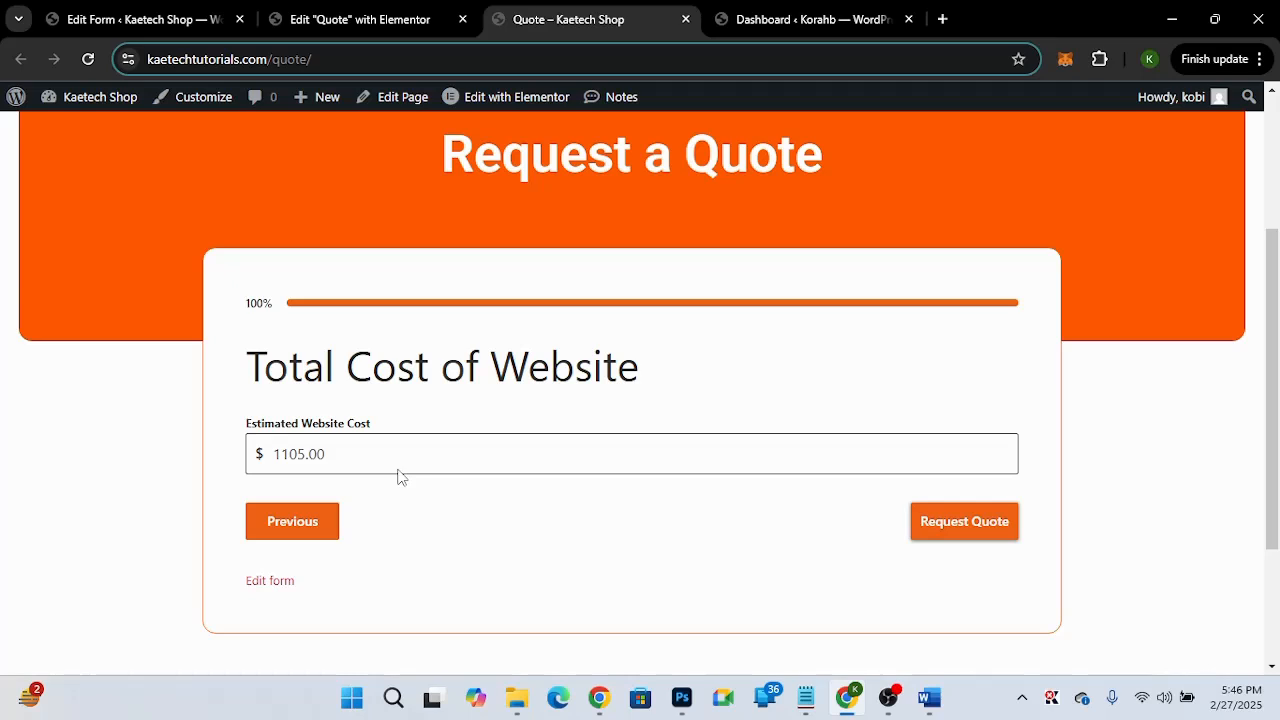
{"action": "left_click", "coordinate": [957, 521]}
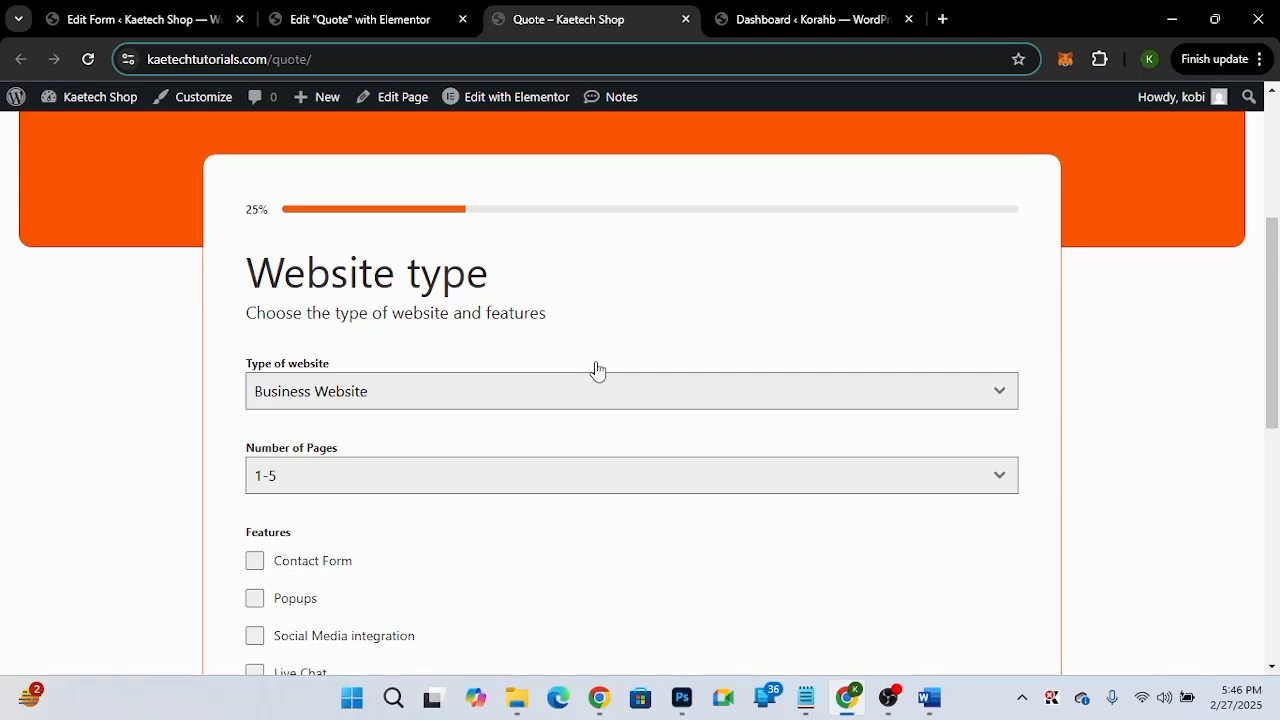
Review the live Quote page, from the Request a Quote header through the form's Website type fields to the additional notes.
{"action": "scroll", "coordinate": [597, 370], "scroll_direction": "up", "scroll_amount": 4}
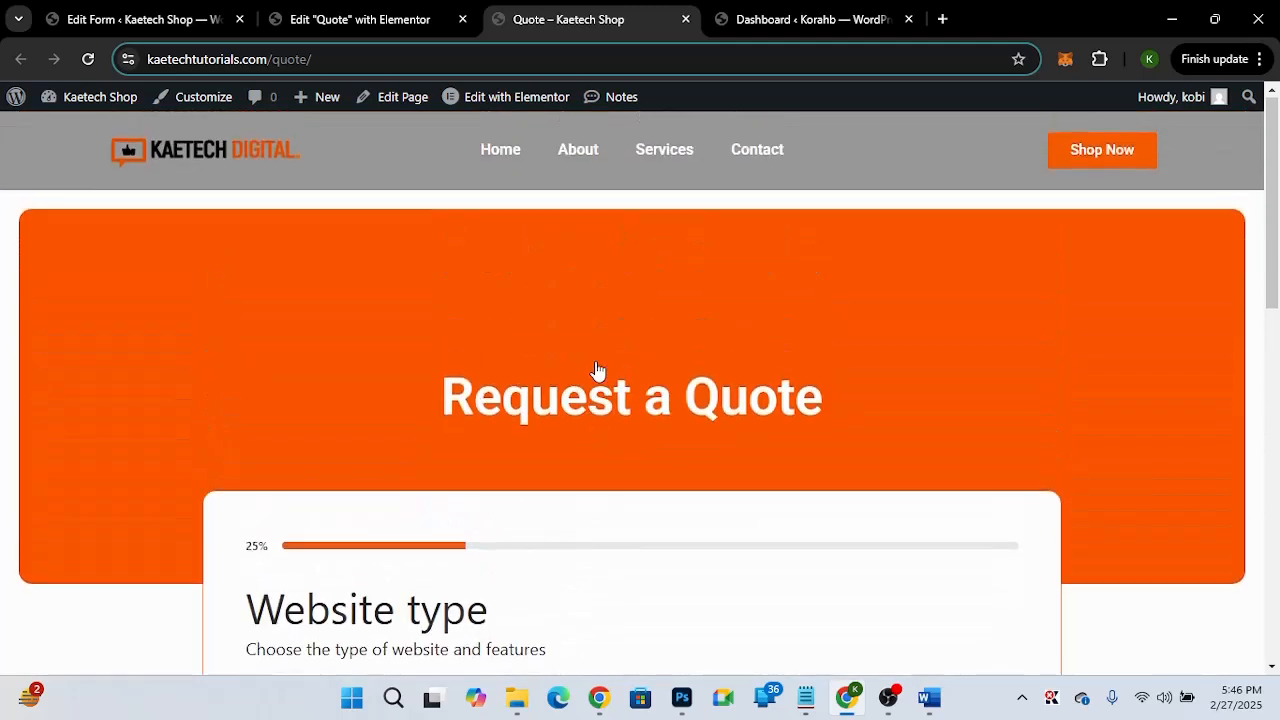
{"action": "scroll", "coordinate": [597, 370], "scroll_direction": "down", "scroll_amount": 1}
{"action": "scroll", "coordinate": [597, 370], "scroll_direction": "down", "scroll_amount": 5}
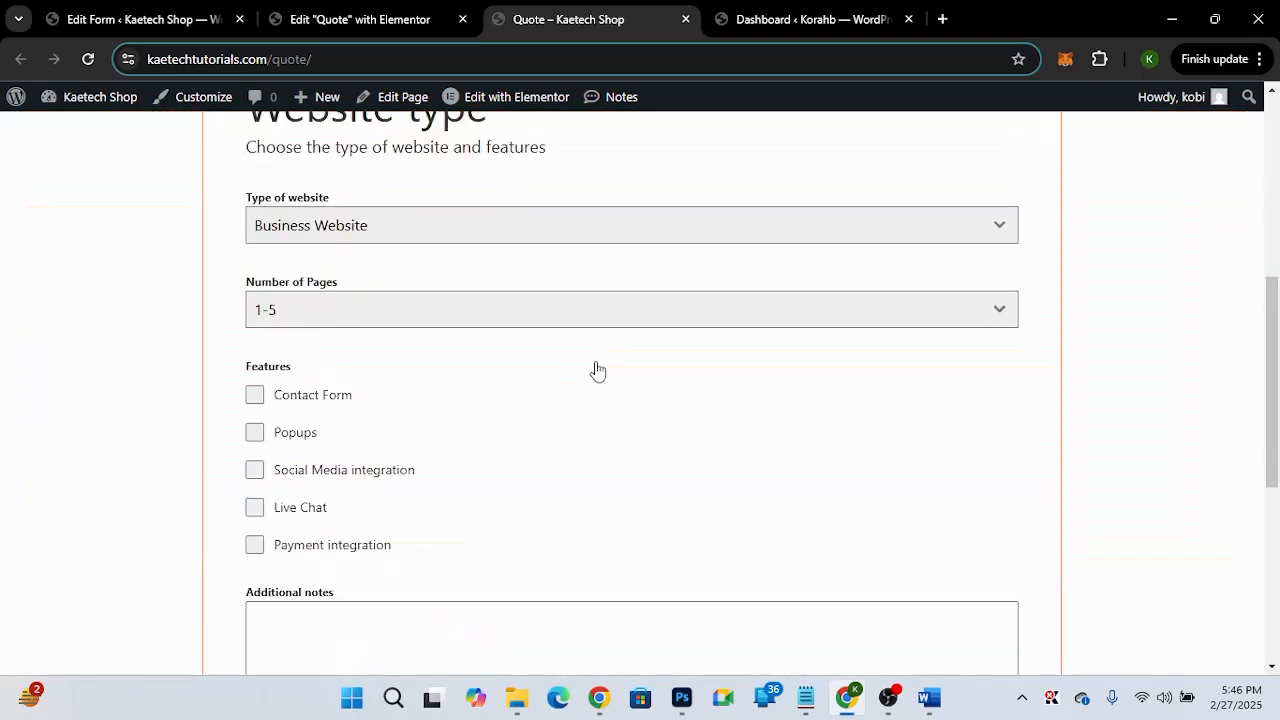
{"action": "scroll", "coordinate": [597, 370], "scroll_direction": "down", "scroll_amount": 2}
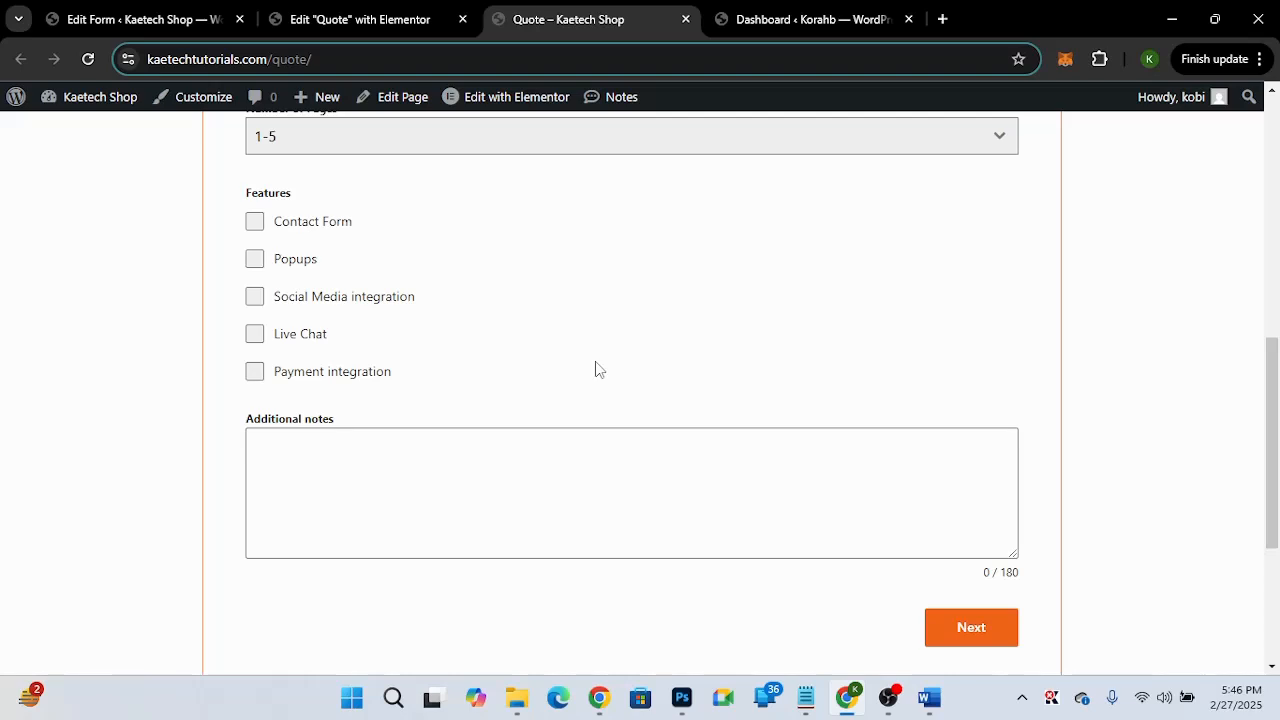
{"action": "scroll", "coordinate": [597, 369], "scroll_direction": "up", "scroll_amount": 4}
{"action": "scroll", "coordinate": [597, 369], "scroll_direction": "down", "scroll_amount": 3}
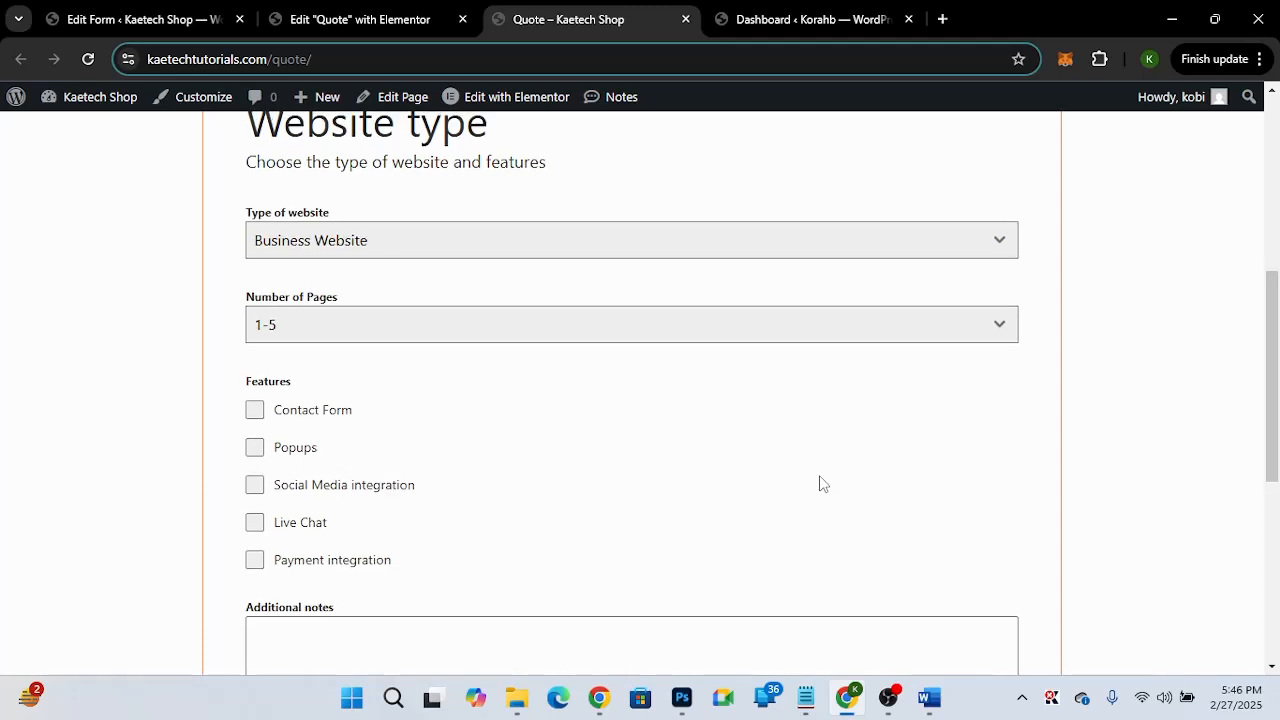
{"action": "scroll", "coordinate": [820, 484], "scroll_direction": "up", "scroll_amount": 5}
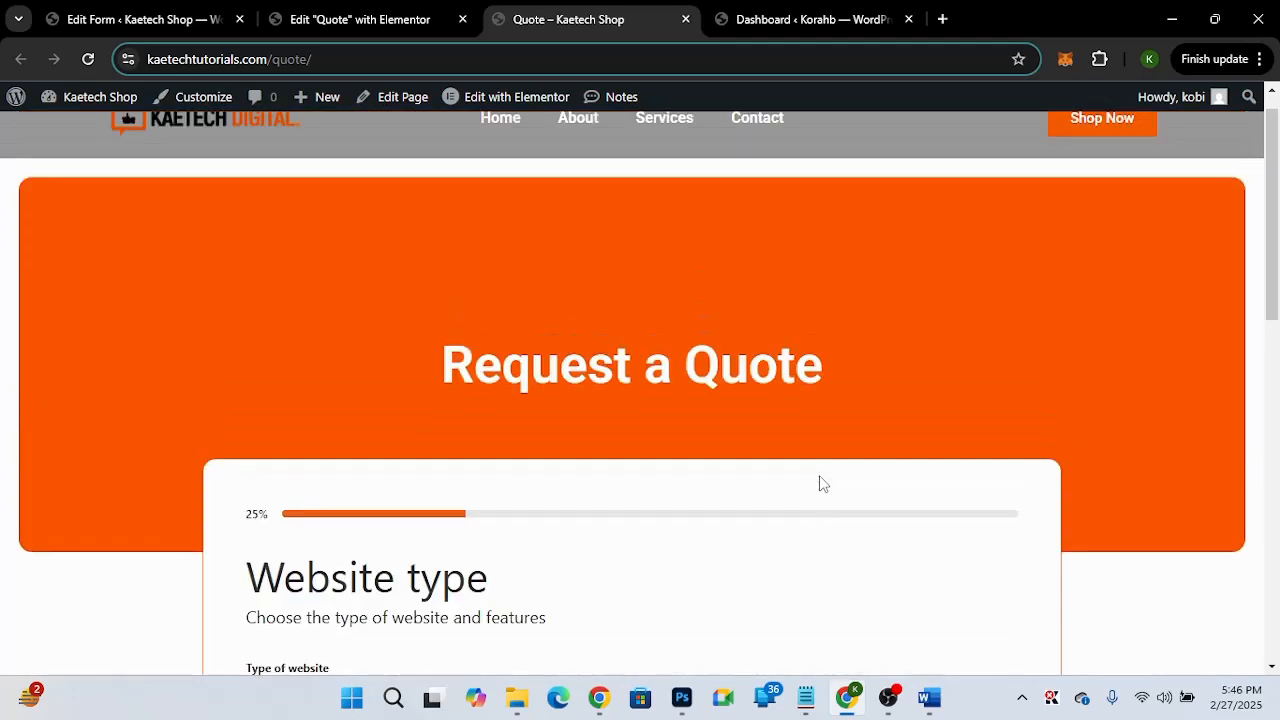
{"action": "scroll", "coordinate": [819, 484], "scroll_direction": "up", "scroll_amount": 1}
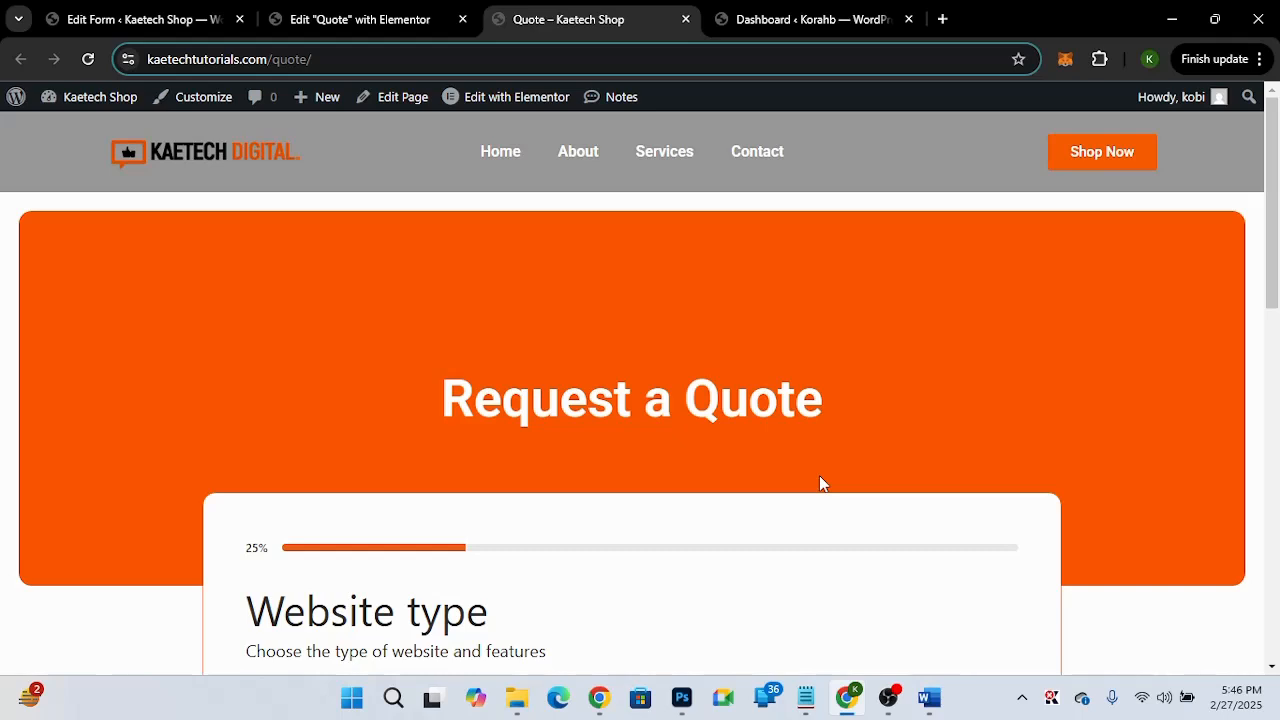